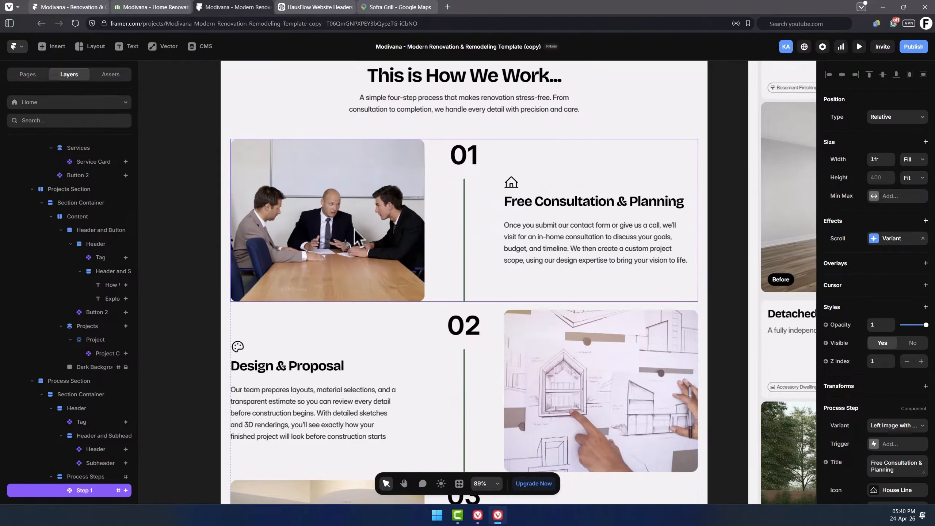
Select the Step 2 layer inside Process Steps of the Process Section.
scroll(445, 236, down, 1)
scroll(87, 346, down, 5)
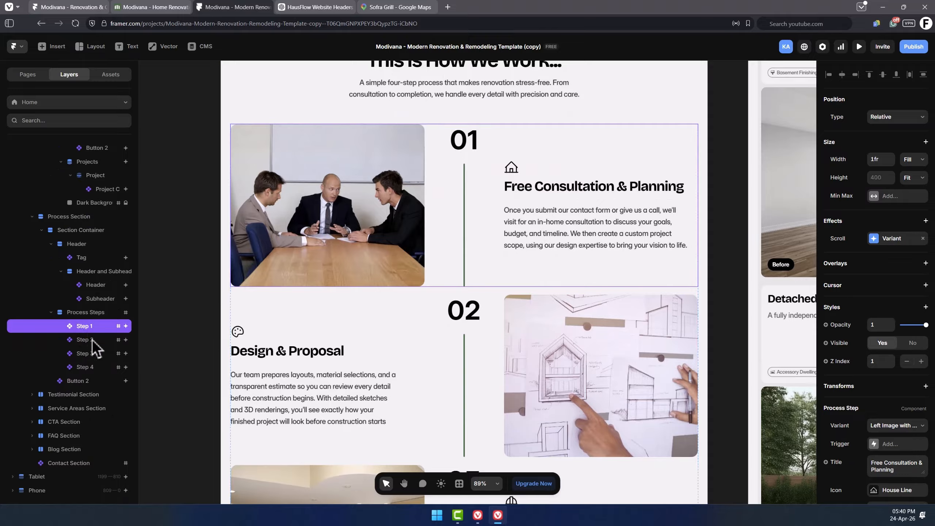
click(93, 353)
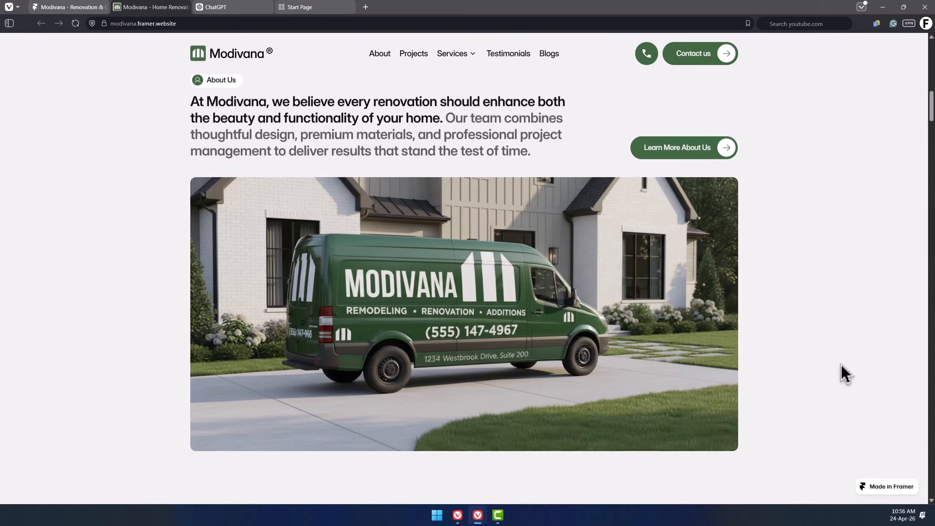
Scroll the published site down to the services cards and advance the kitchen card's image carousel.
scroll(842, 372, down, 15)
scroll(845, 373, down, 2)
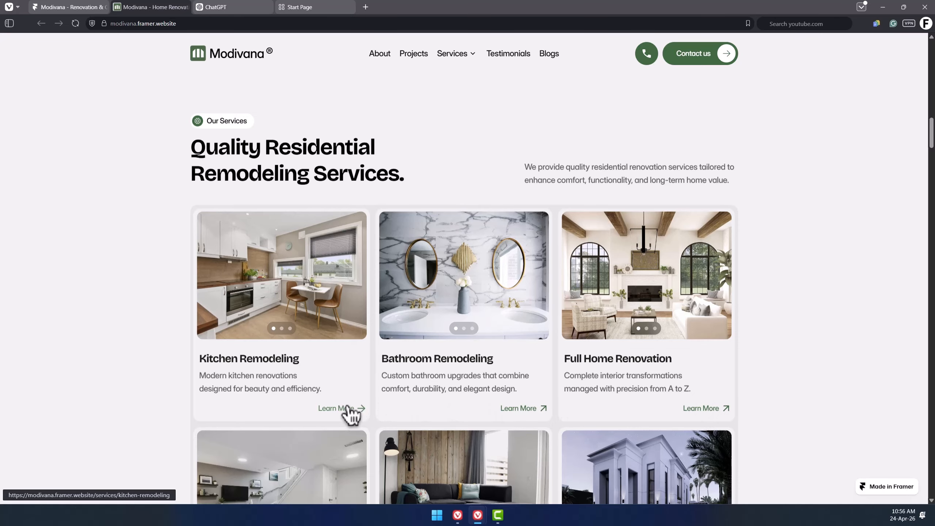
click(354, 293)
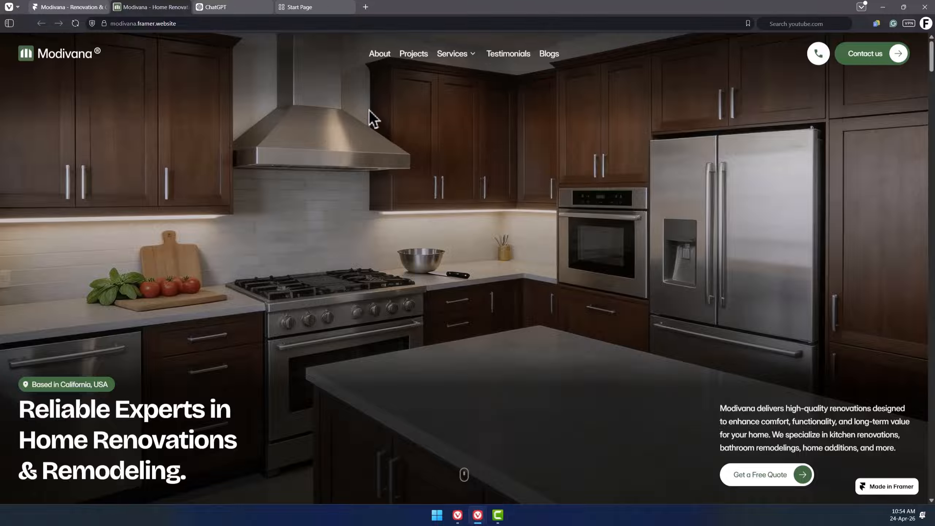
Select the hero heading and the hero description text on the published home page.
drag(195, 475, 22, 411)
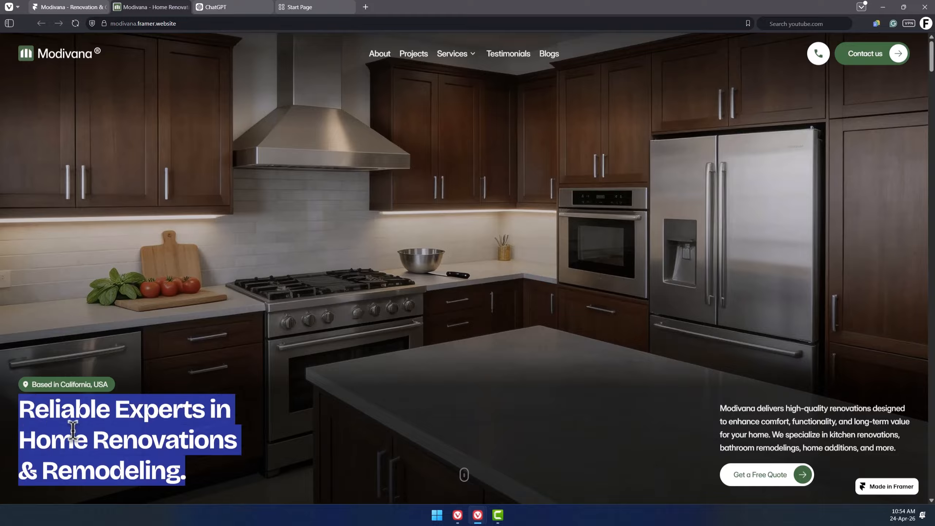
click(73, 432)
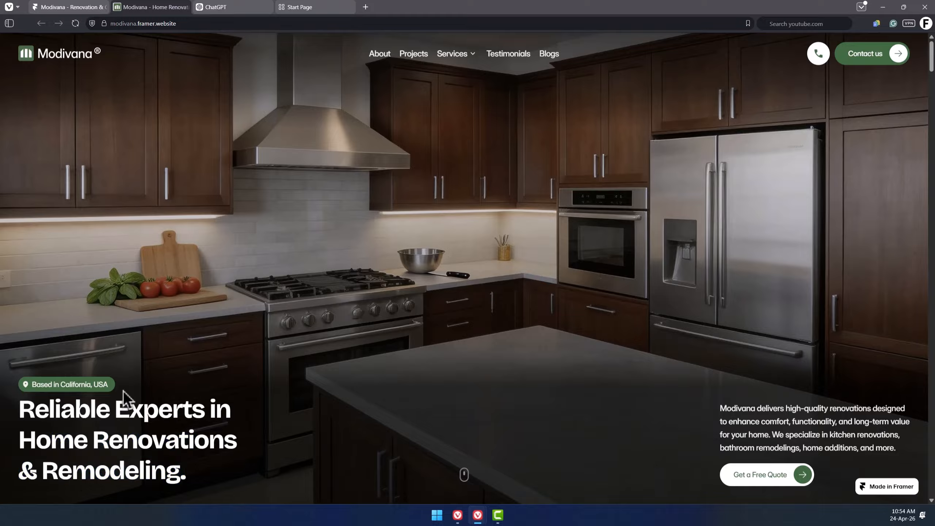
triple_click(767, 418)
click(823, 425)
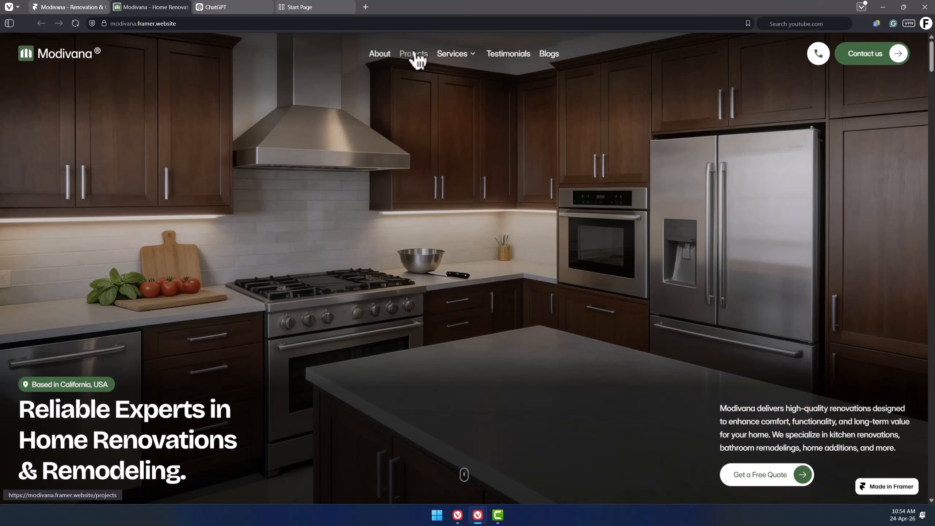
mouse_move(463, 58)
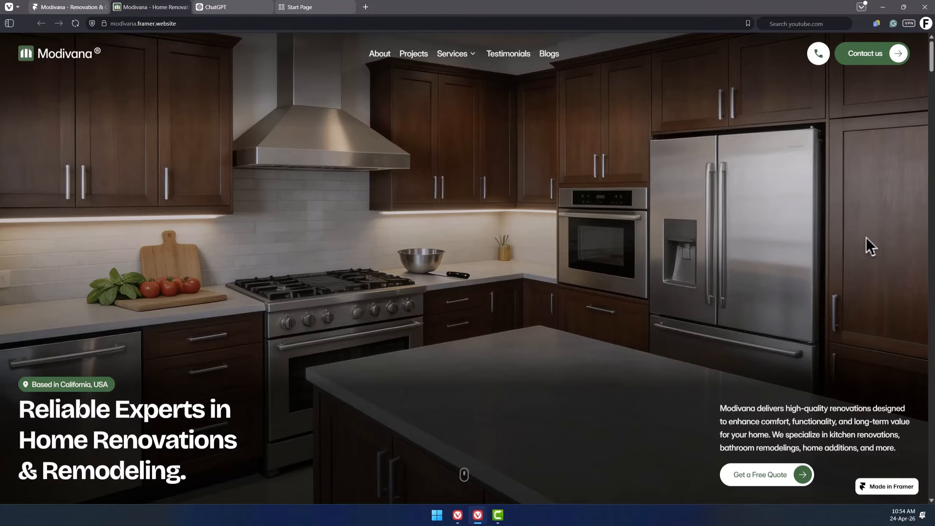
Scroll through the stats and About Us sections, switching the About Us gallery images with the thumbnails.
scroll(867, 237, down, 1)
scroll(867, 237, down, 2)
scroll(867, 237, down, 4)
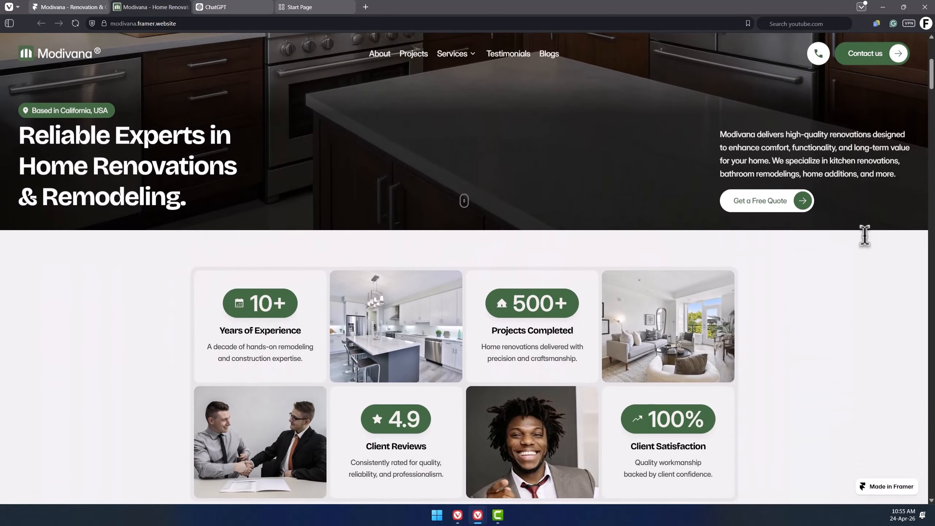
scroll(867, 236, down, 3)
scroll(867, 237, down, 5)
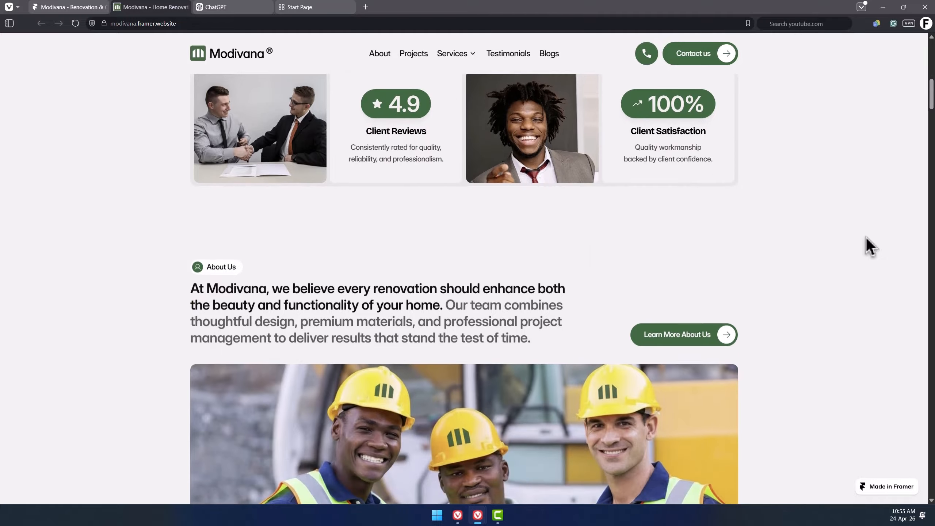
scroll(867, 236, up, 3)
scroll(866, 236, up, 5)
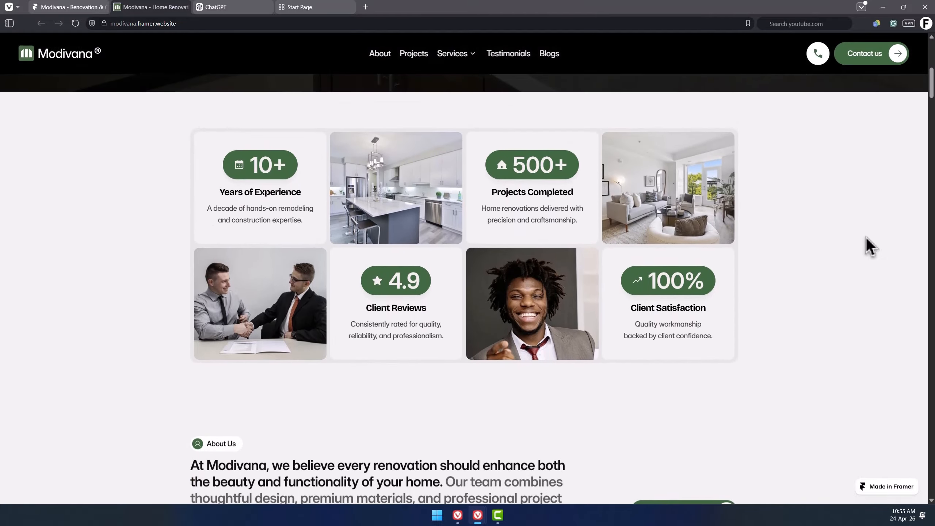
scroll(868, 238, down, 3)
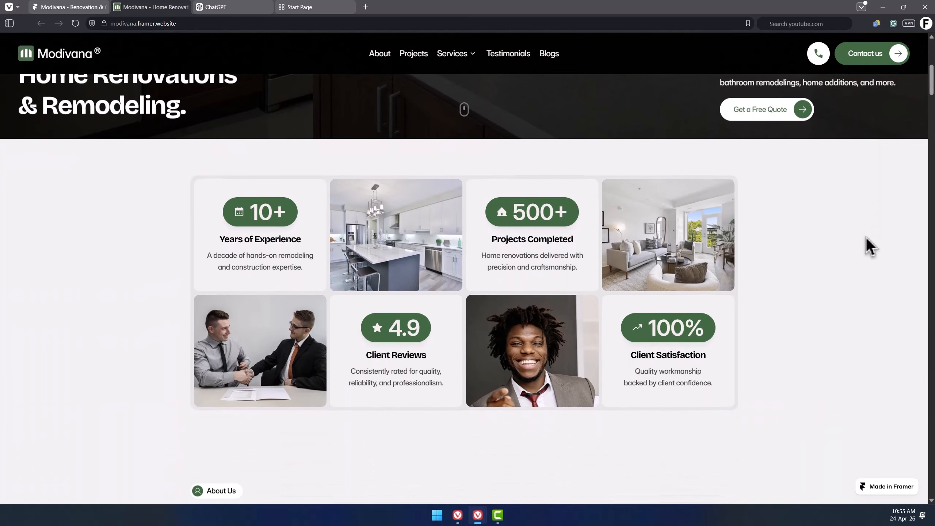
scroll(867, 238, down, 2)
scroll(867, 236, down, 2)
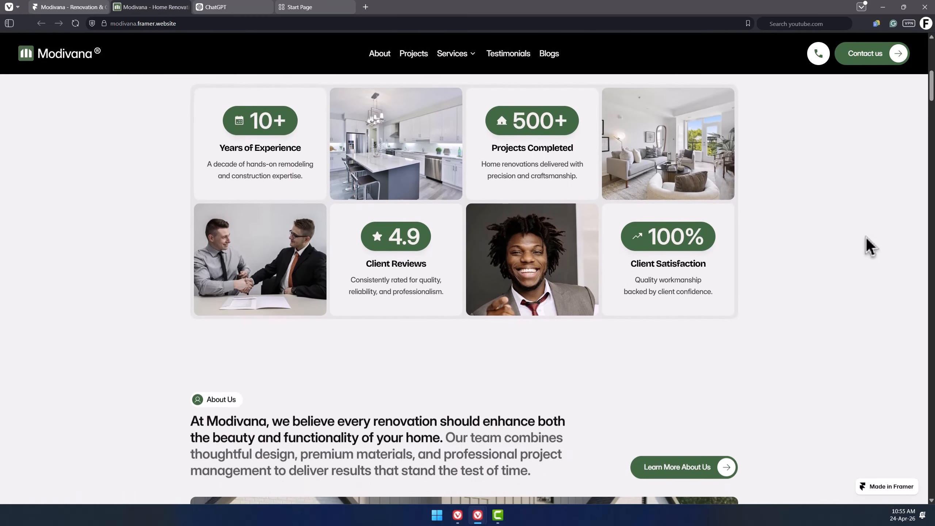
scroll(867, 237, down, 1)
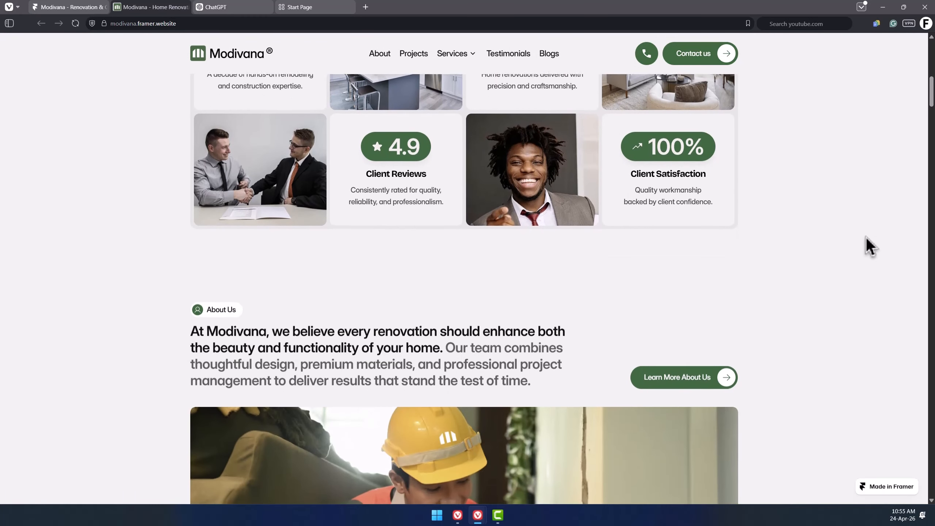
scroll(867, 237, down, 3)
scroll(866, 237, down, 3)
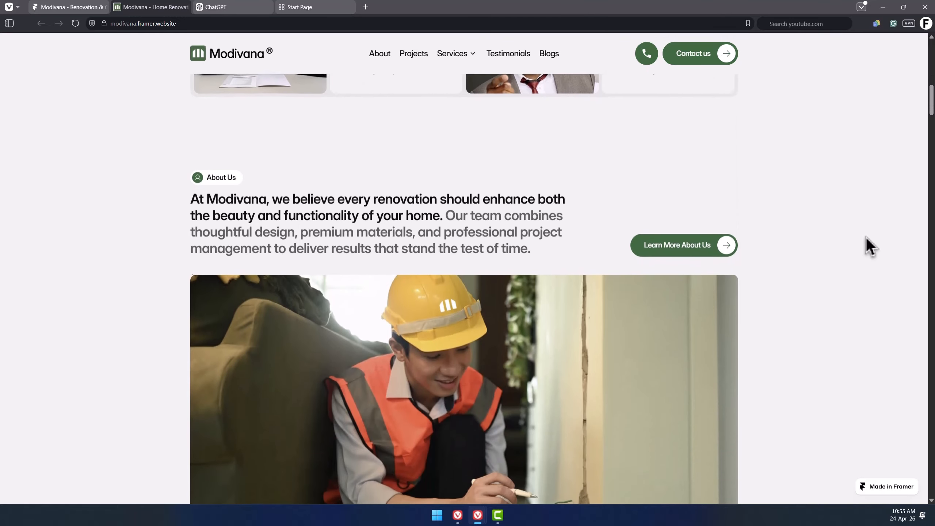
scroll(866, 237, down, 1)
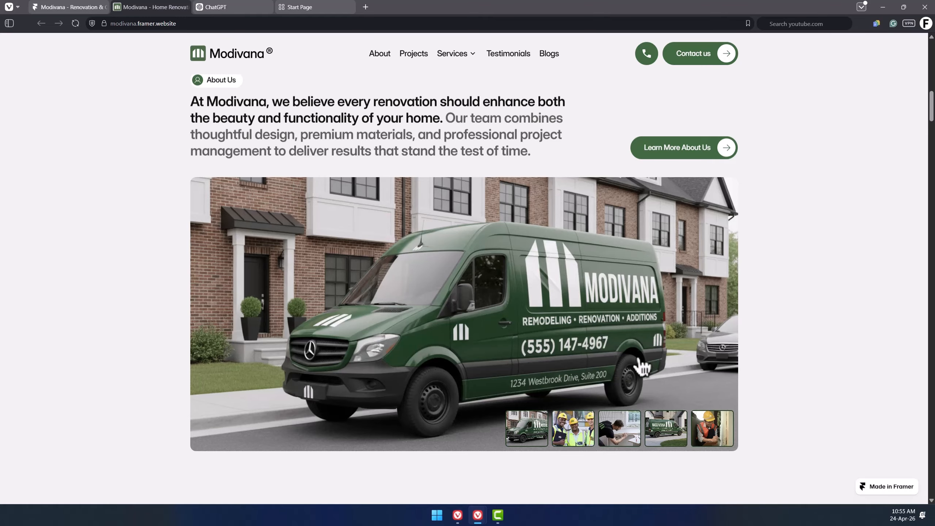
click(687, 436)
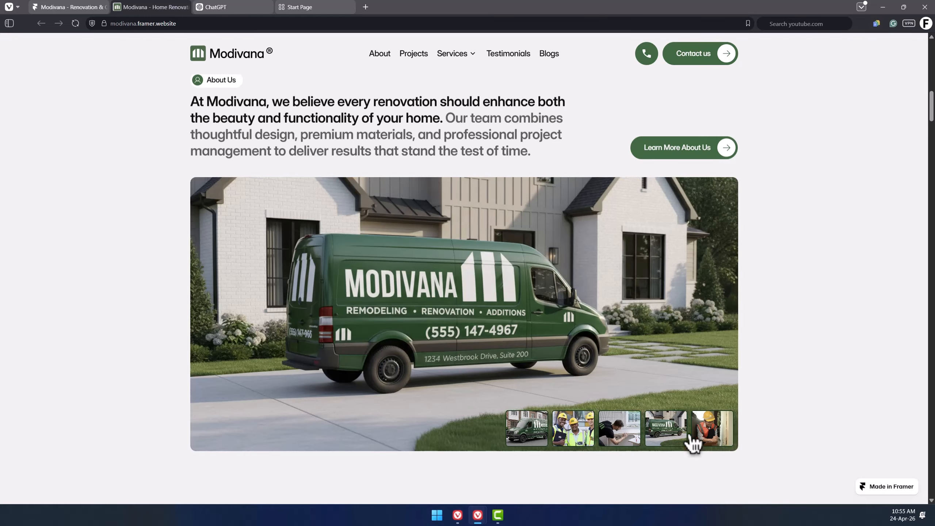
click(734, 434)
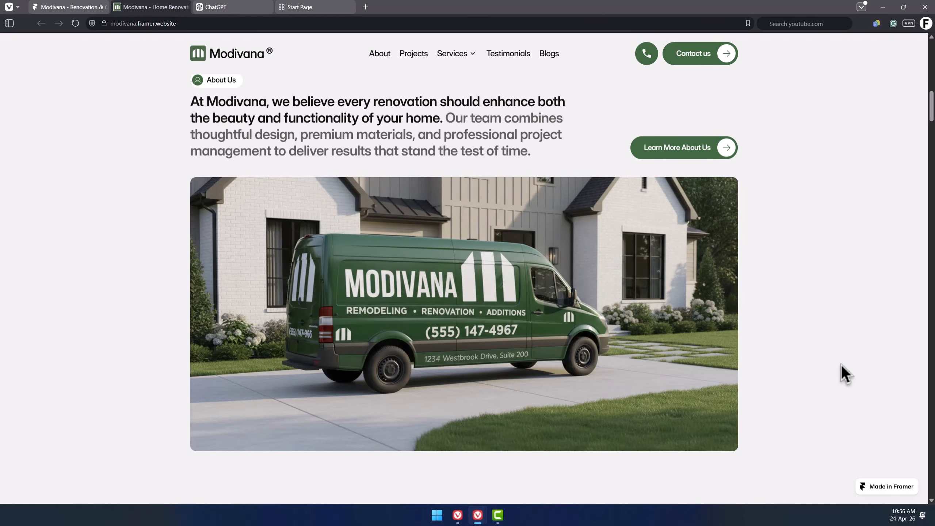
Scroll to the services grid and cycle through the image carousels of the service cards.
scroll(843, 373, down, 5)
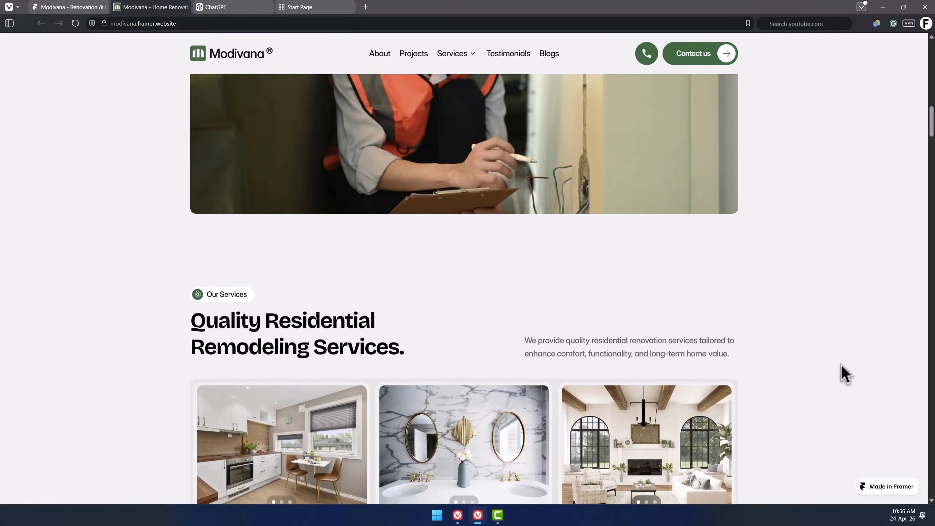
scroll(844, 373, down, 2)
scroll(843, 373, down, 1)
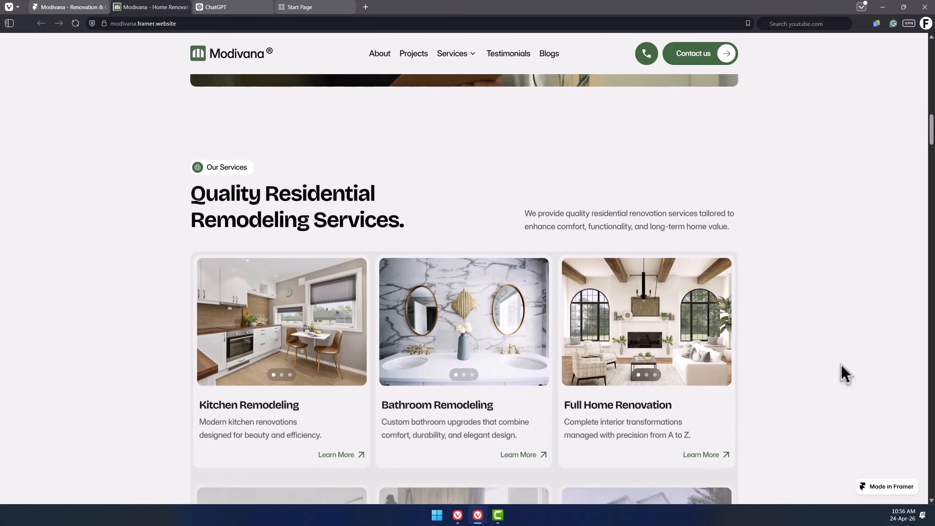
scroll(844, 373, down, 1)
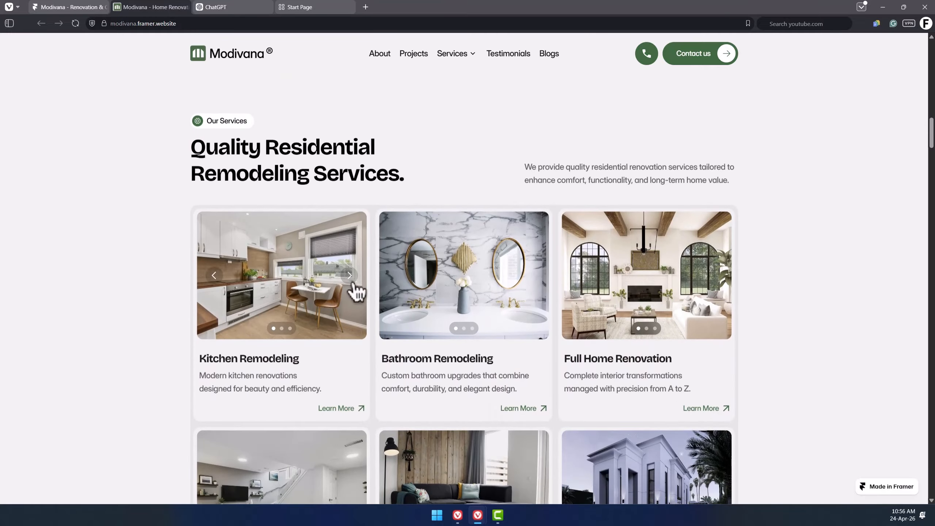
click(354, 283)
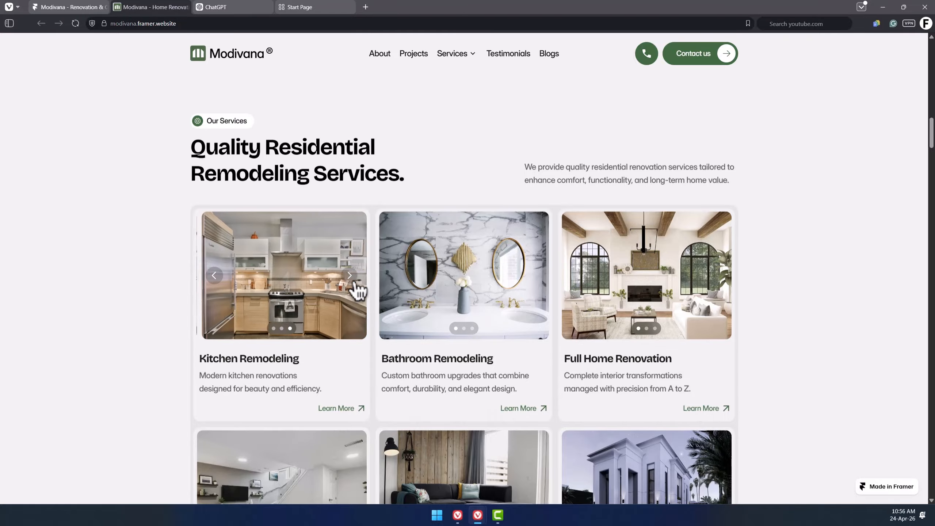
click(355, 282)
click(532, 275)
click(579, 275)
scroll(608, 292, down, 2)
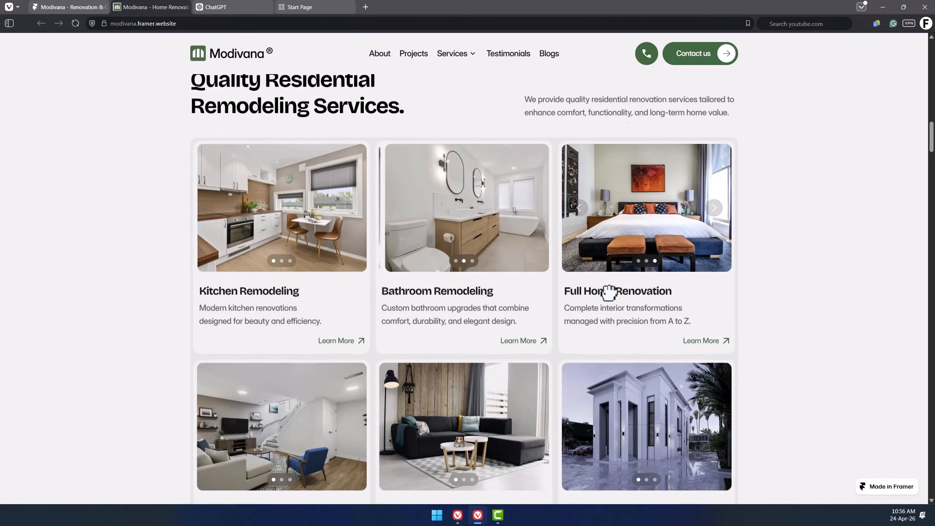
scroll(610, 293, down, 1)
click(535, 358)
click(535, 358)
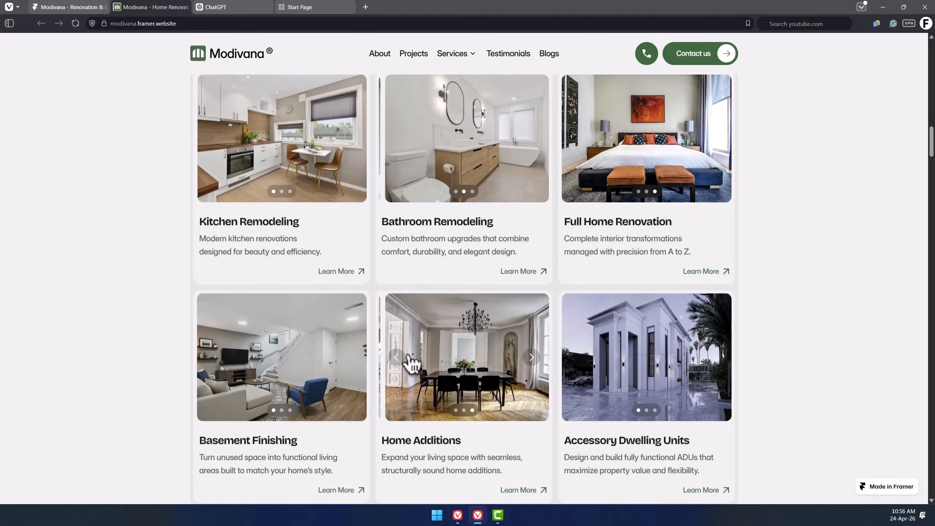
click(354, 359)
Scroll to the featured projects and drag the kitchen project's before/after comparison slider.
scroll(629, 328, down, 2)
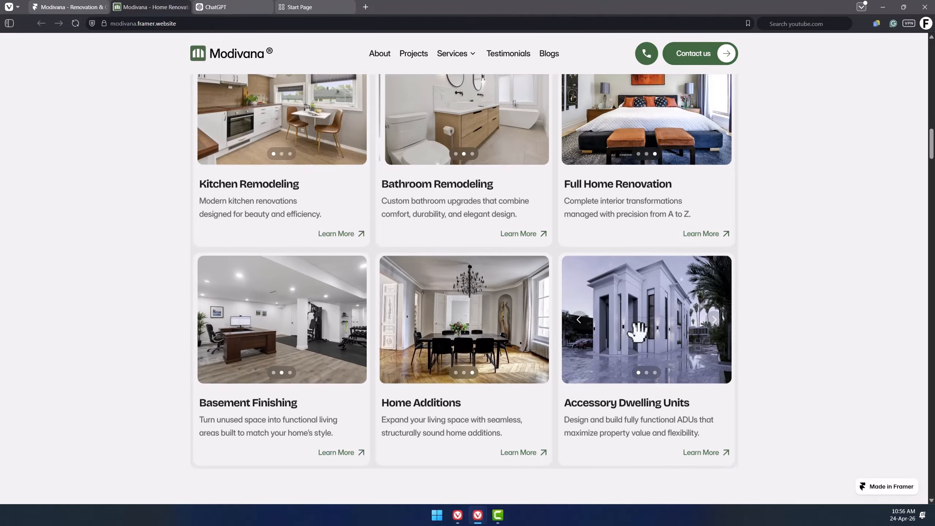
scroll(669, 343, down, 5)
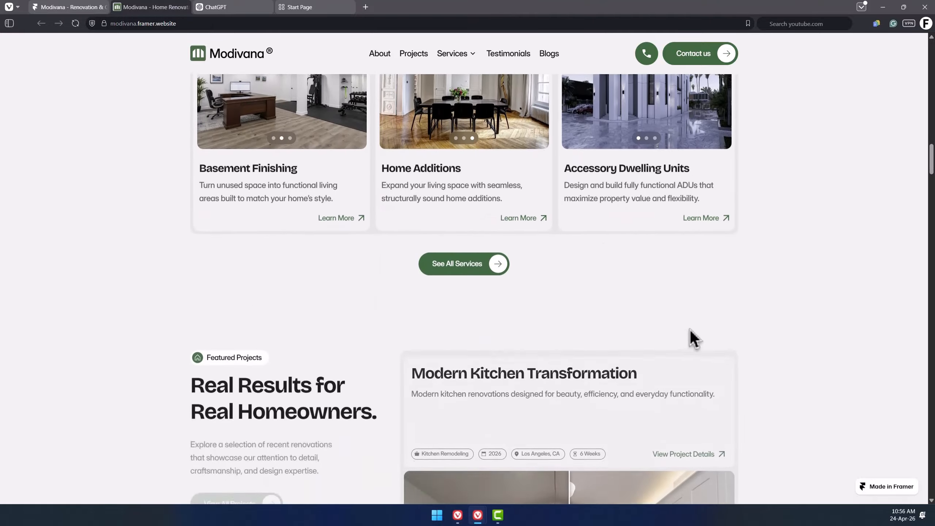
scroll(714, 302, down, 4)
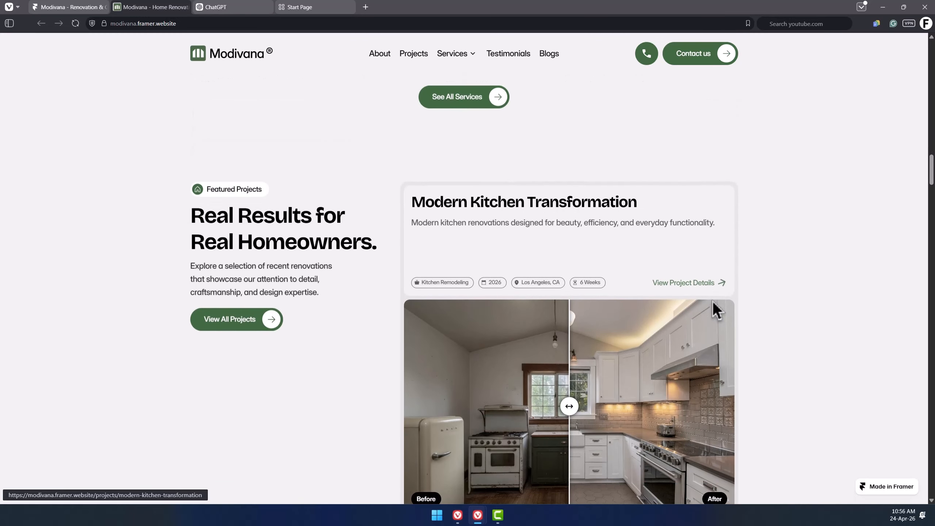
scroll(720, 308, down, 1)
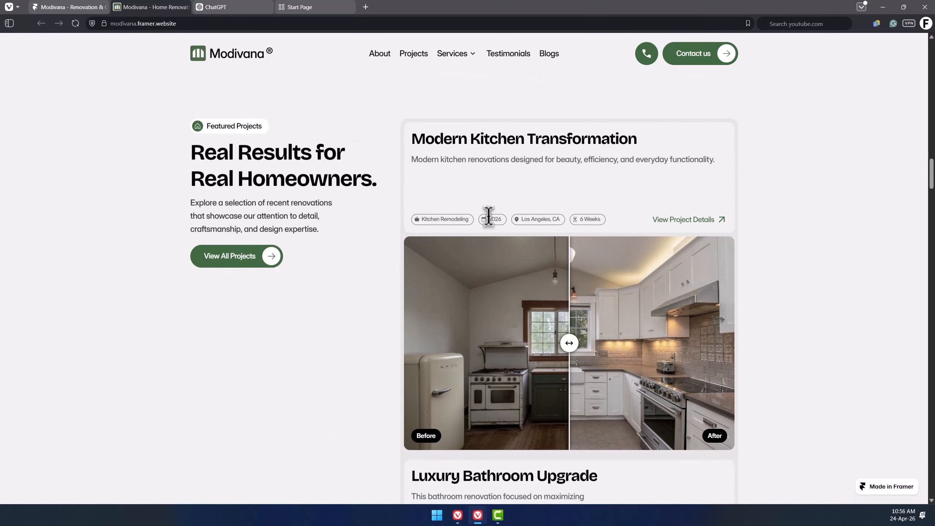
drag(601, 345, 587, 379)
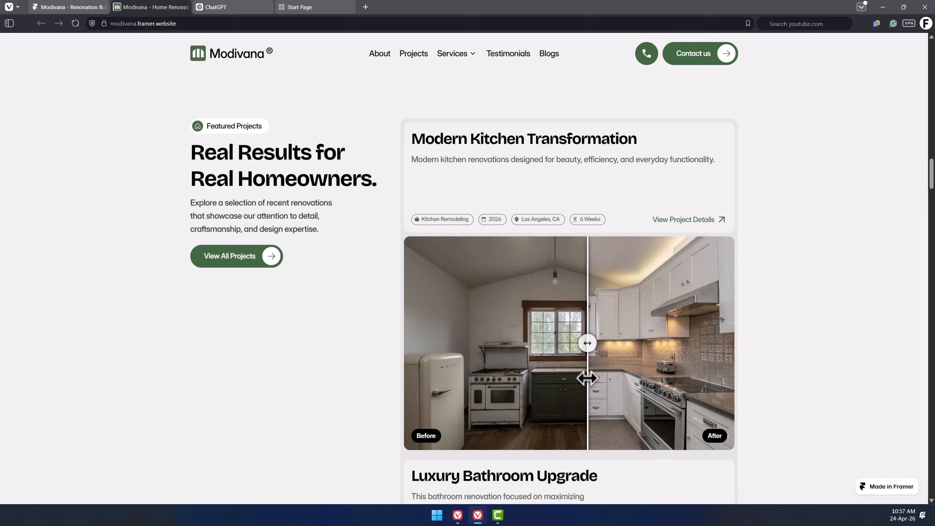
Scroll through the remaining featured projects down to the Our Process section.
scroll(596, 378, down, 4)
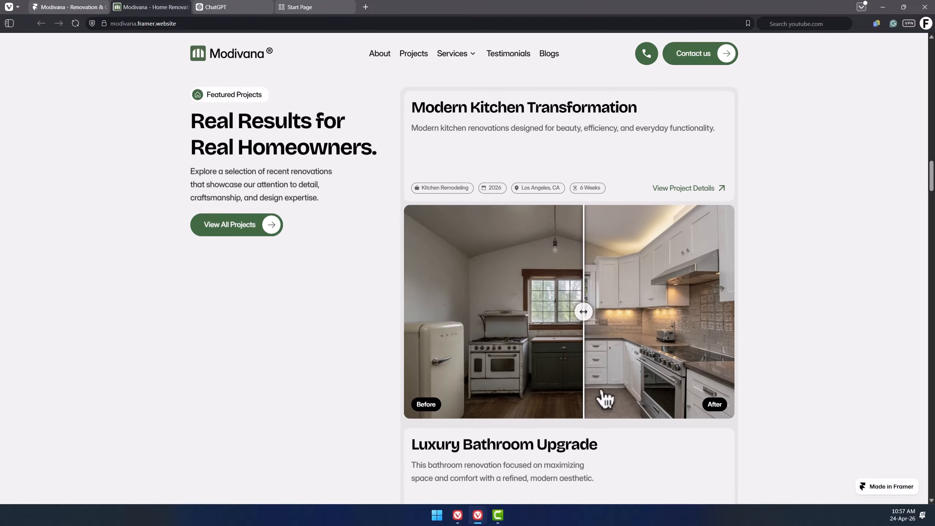
scroll(680, 241, down, 3)
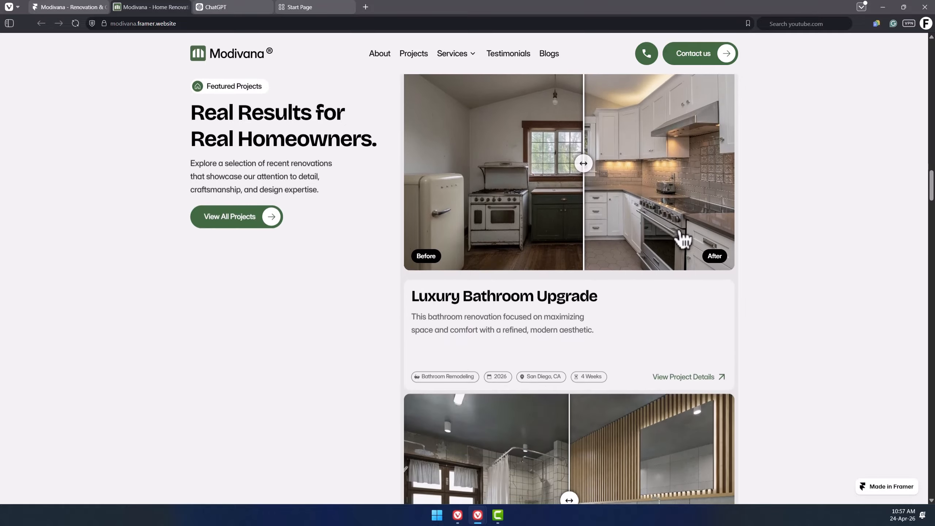
scroll(651, 244, down, 2)
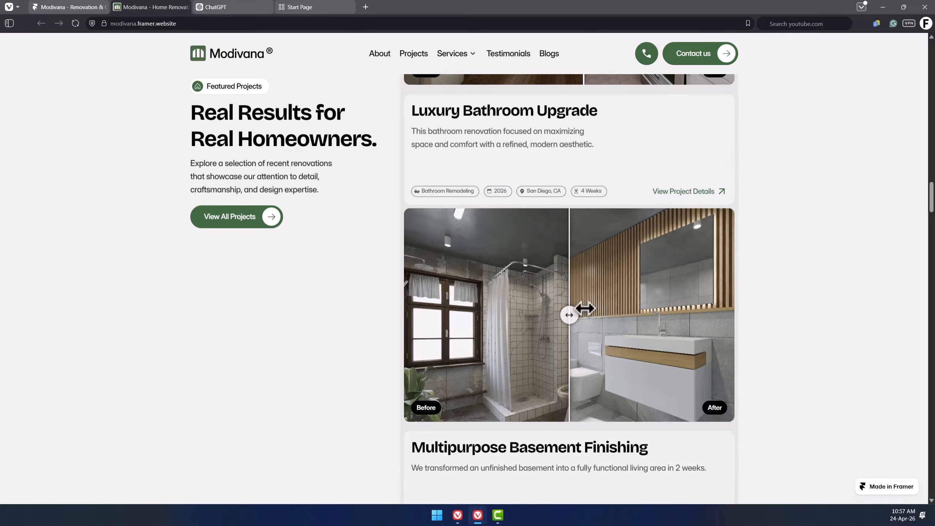
scroll(515, 327, down, 3)
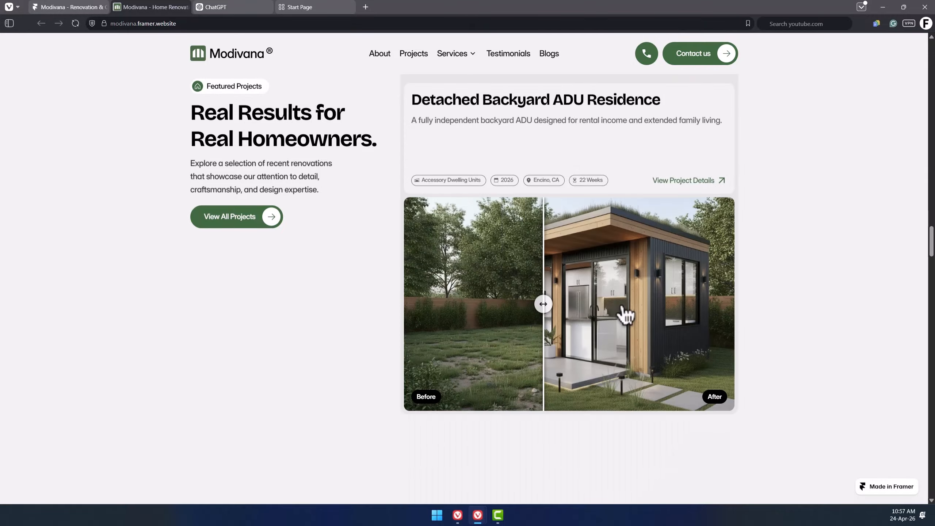
scroll(626, 313, down, 7)
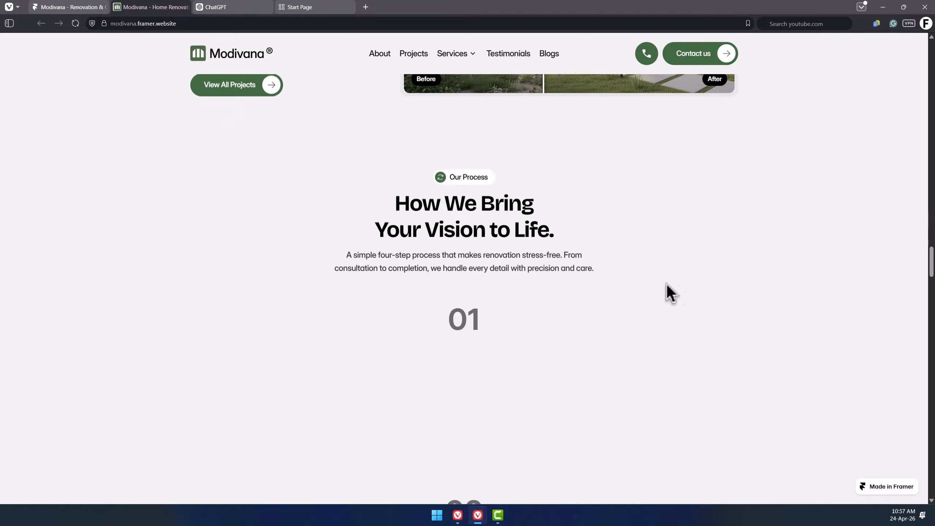
scroll(757, 283, down, 2)
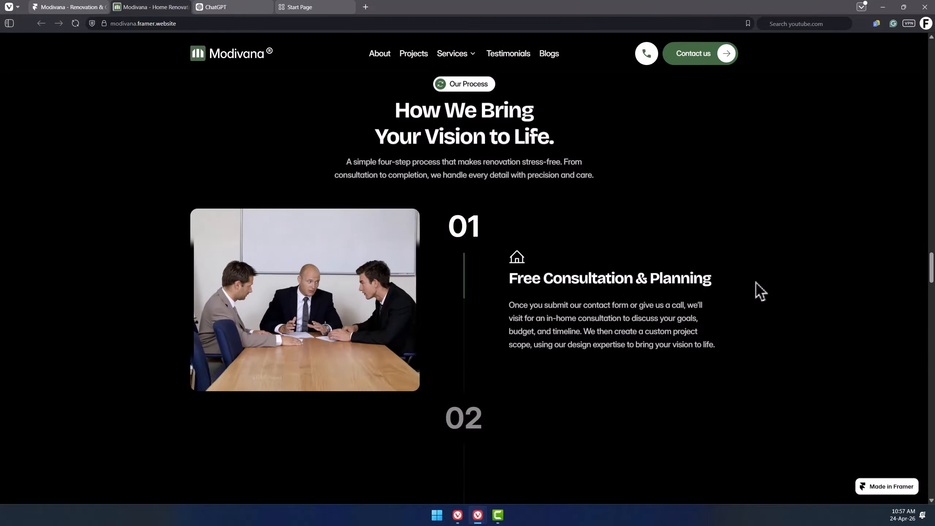
Scroll through the four Our Process steps and the testimonials carousel on the published site.
scroll(756, 283, up, 4)
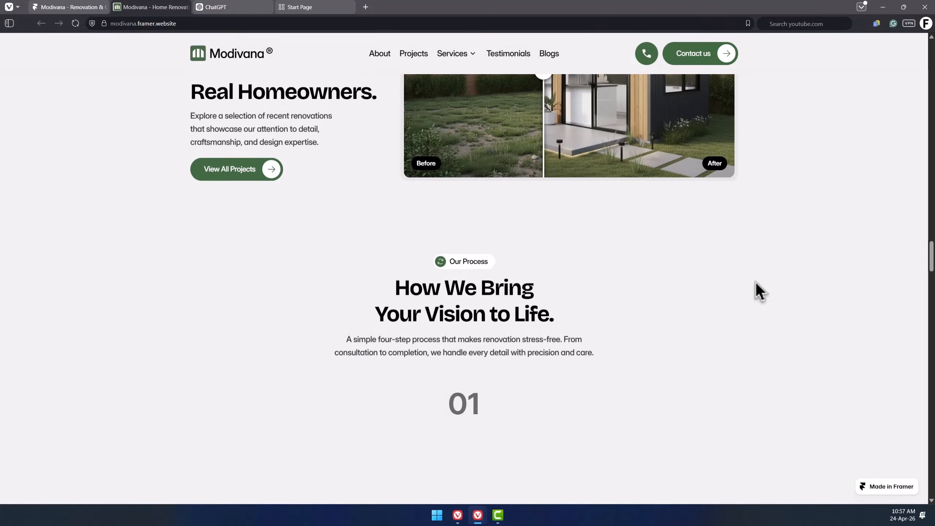
scroll(757, 283, down, 4)
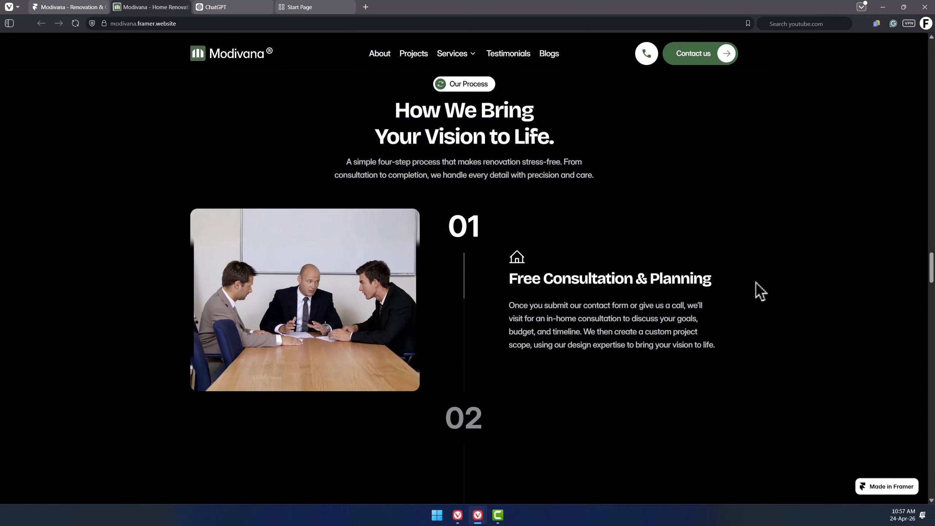
scroll(756, 282, down, 6)
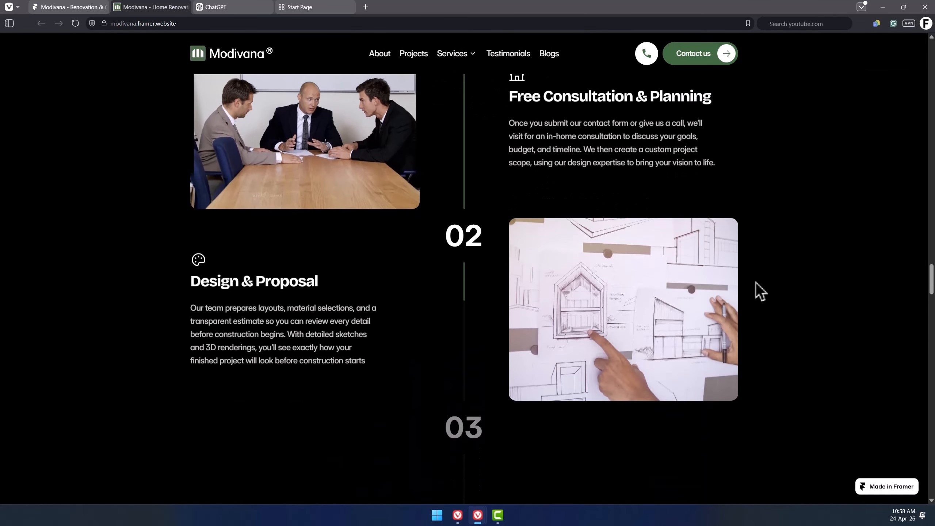
scroll(756, 282, down, 10)
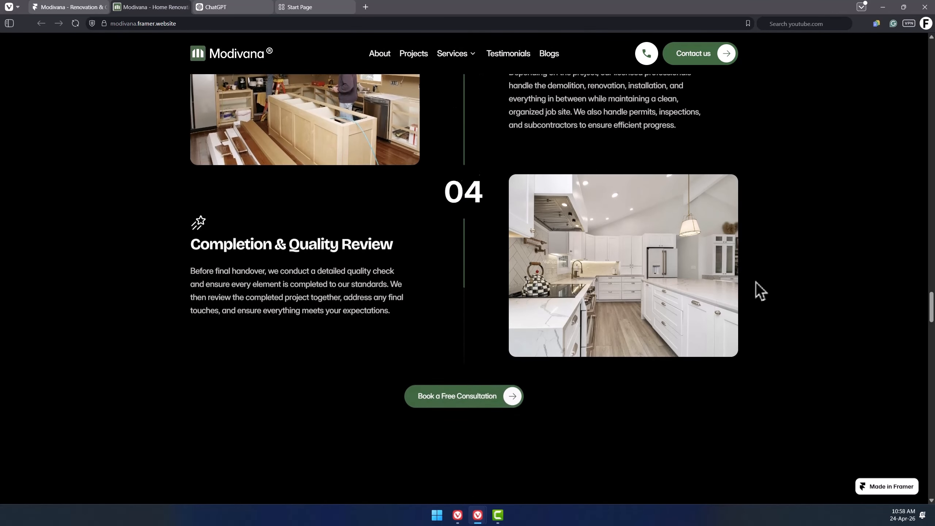
scroll(756, 282, down, 2)
scroll(782, 234, down, 4)
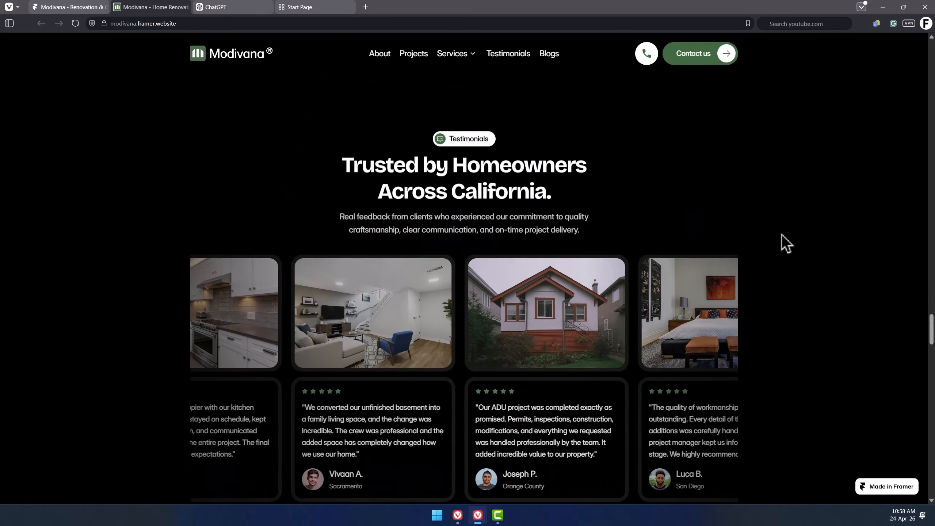
scroll(778, 265, down, 1)
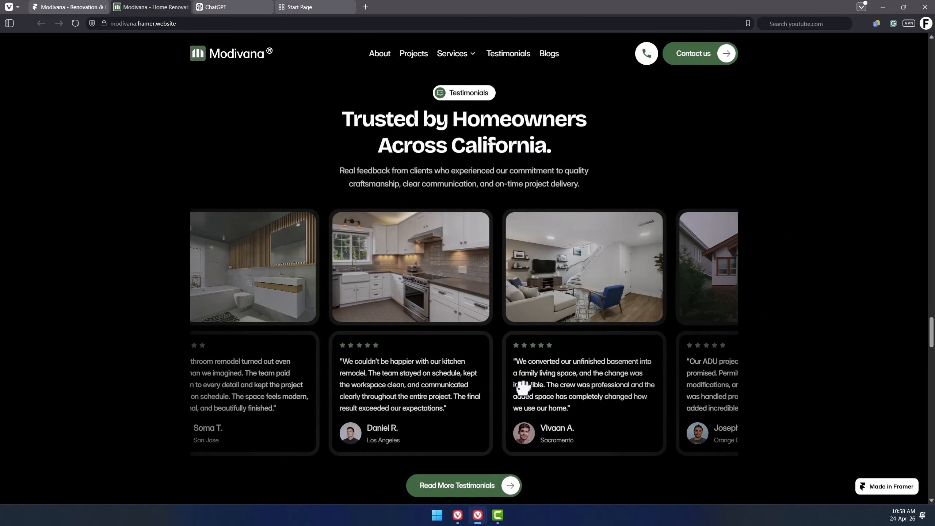
scroll(800, 310, down, 9)
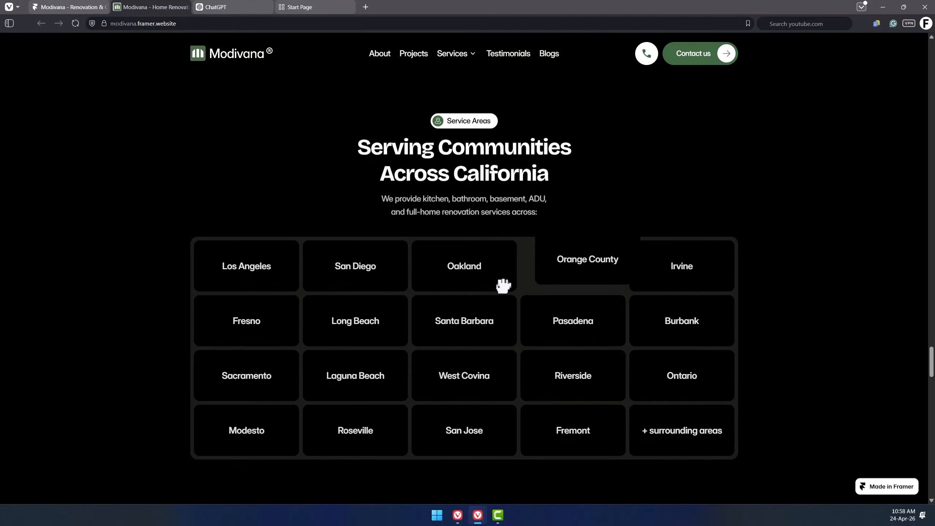
Scroll through the service areas, call-to-action, FAQ and blog sections down to the contact form.
scroll(656, 245, down, 7)
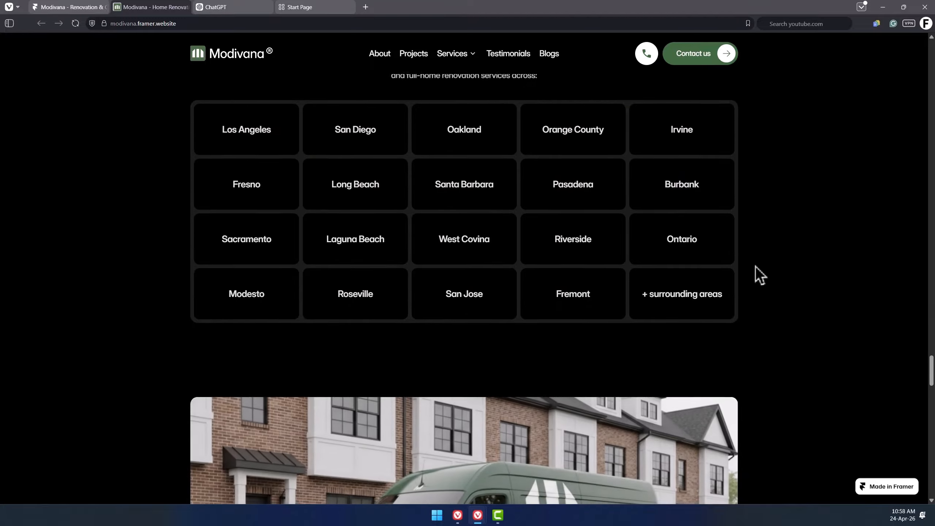
scroll(781, 269, down, 2)
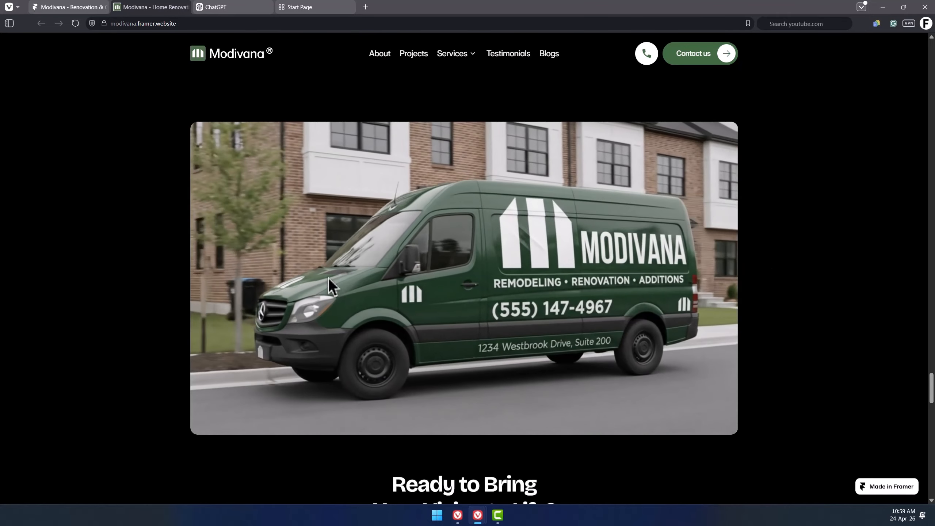
scroll(814, 245, down, 3)
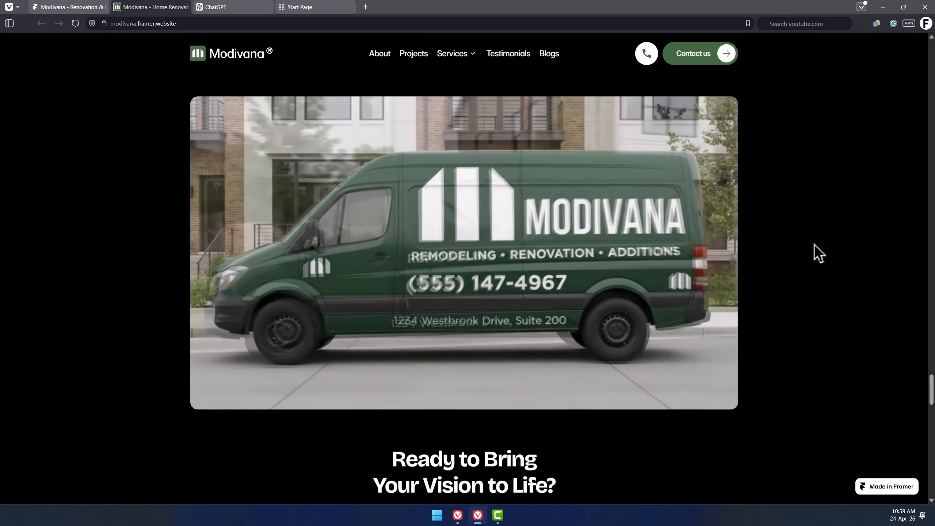
scroll(814, 244, down, 3)
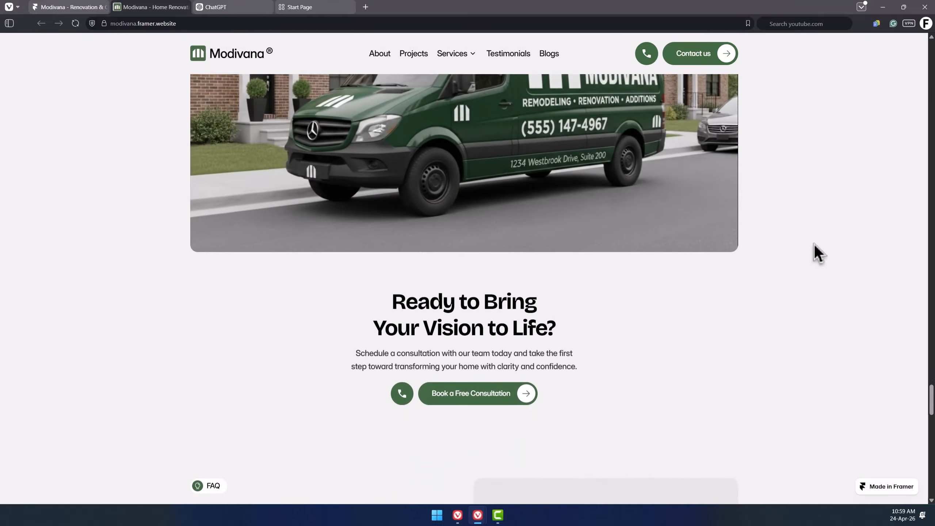
scroll(815, 245, down, 4)
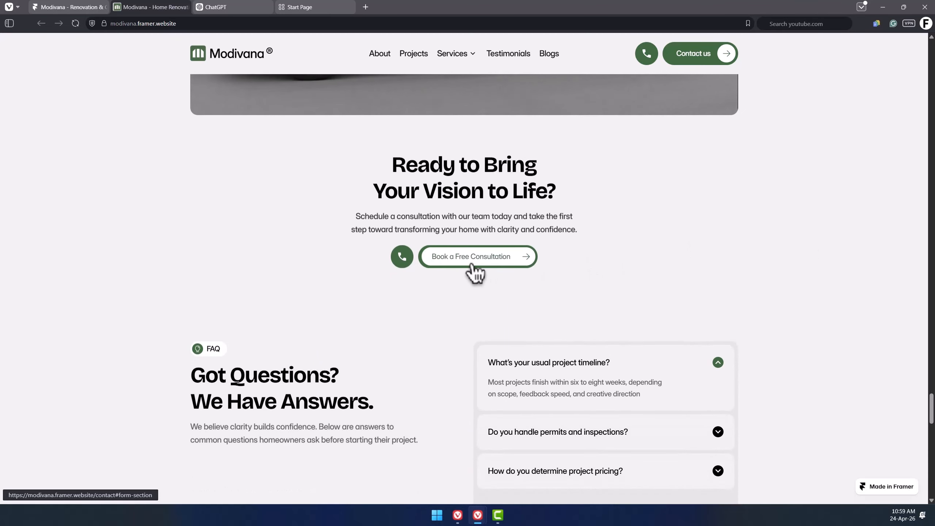
scroll(779, 278, down, 5)
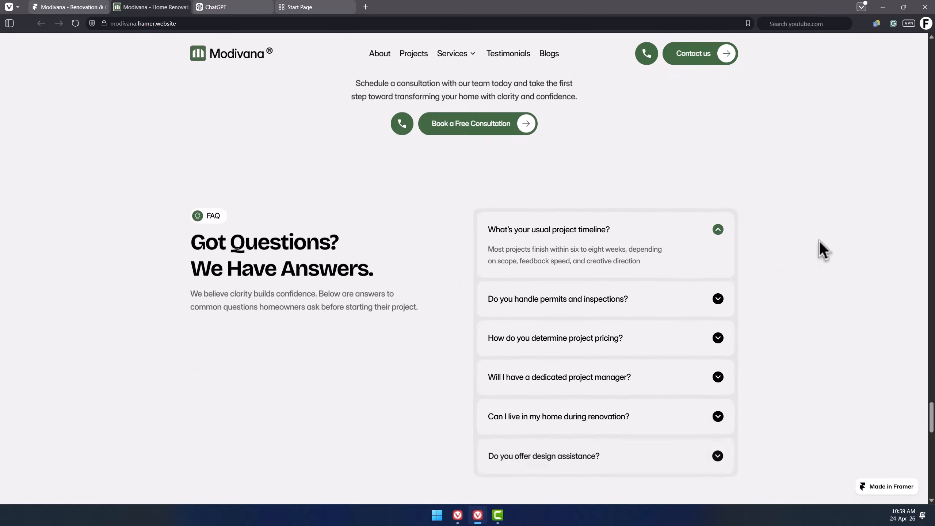
scroll(795, 289, down, 5)
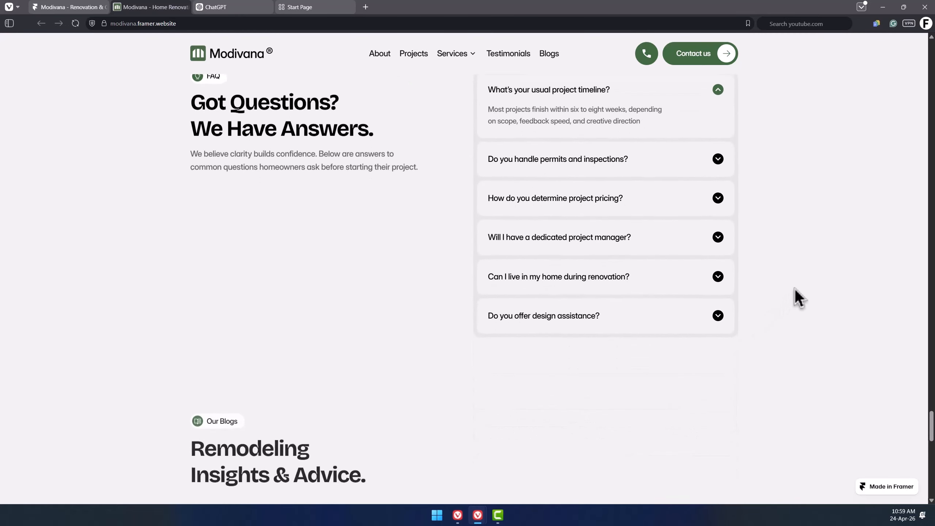
scroll(791, 291, down, 5)
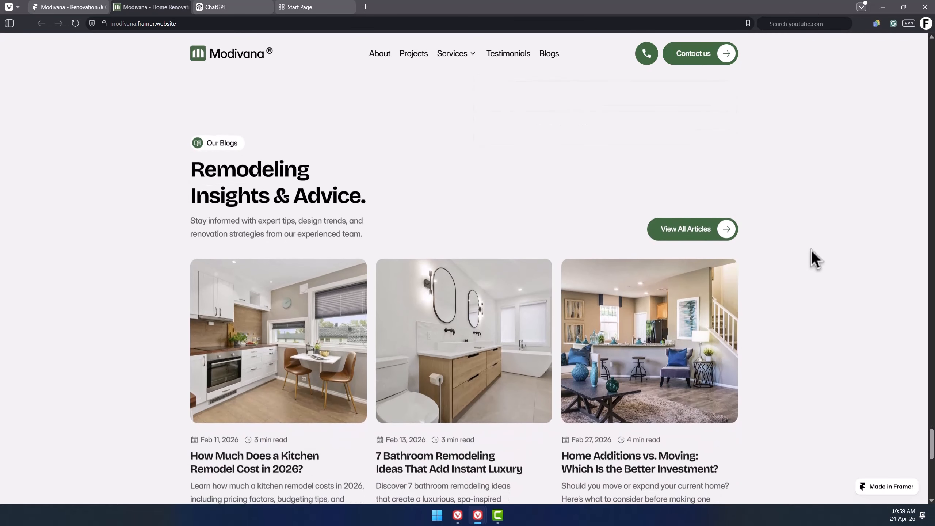
scroll(812, 250, down, 8)
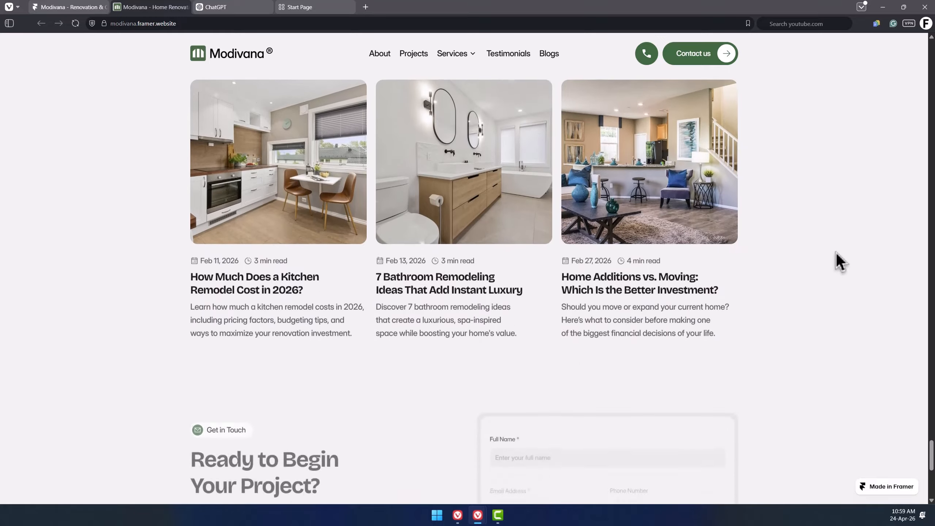
scroll(844, 243, down, 3)
scroll(844, 244, down, 3)
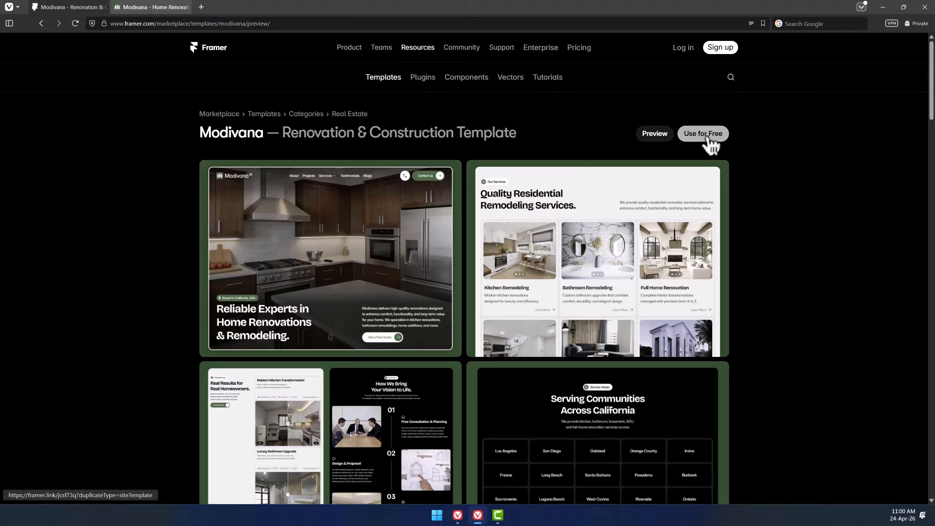
Use the Modivana template for free to open an editable copy in the Framer editor.
click(708, 138)
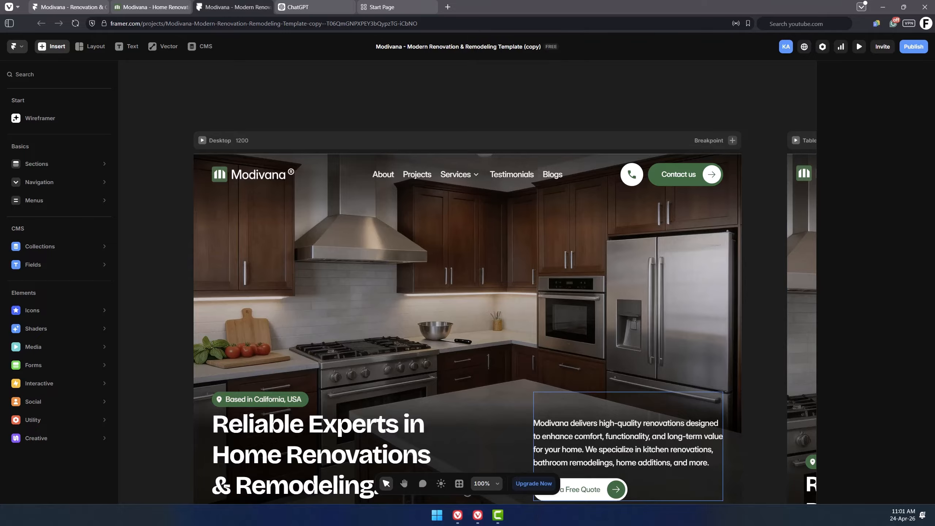
click(528, 118)
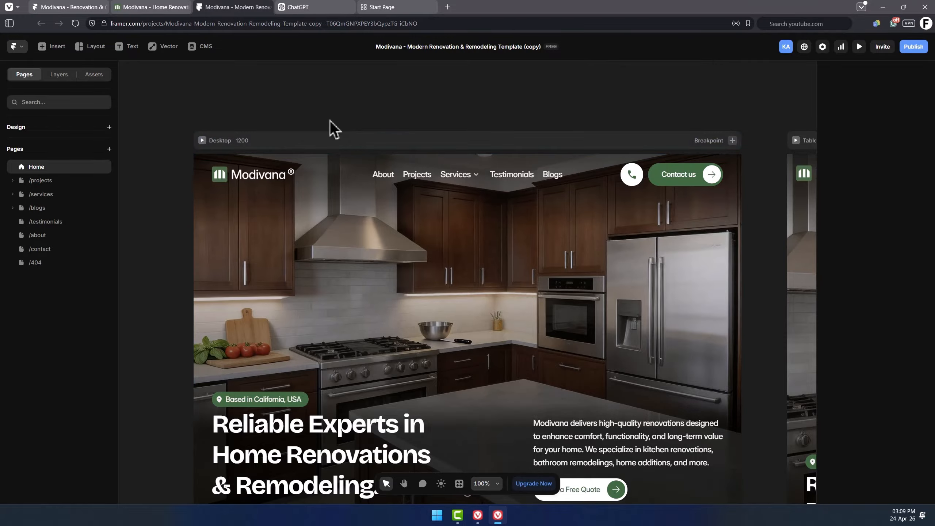
Zoom out the canvas to view the Home page's Desktop, Tablet and Phone breakpoints.
scroll(297, 126, down, 5)
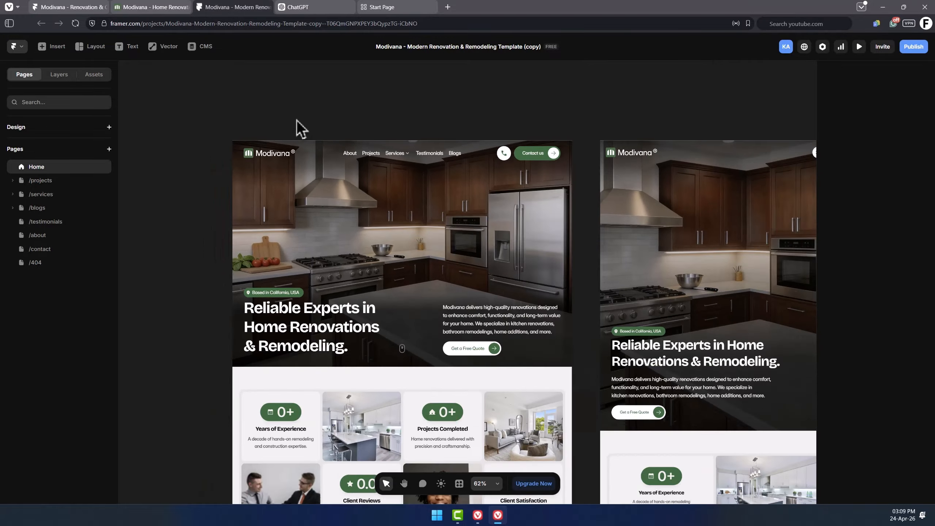
scroll(296, 127, down, 4)
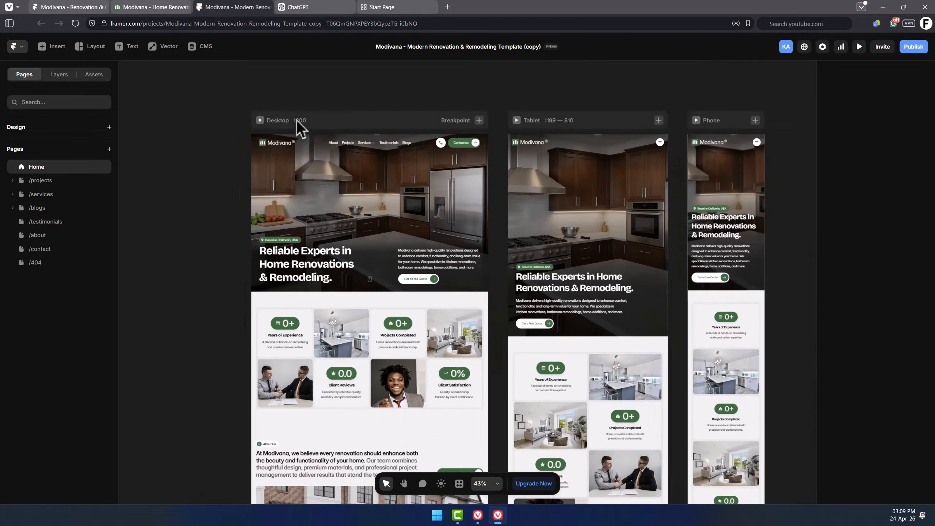
scroll(298, 124, down, 1)
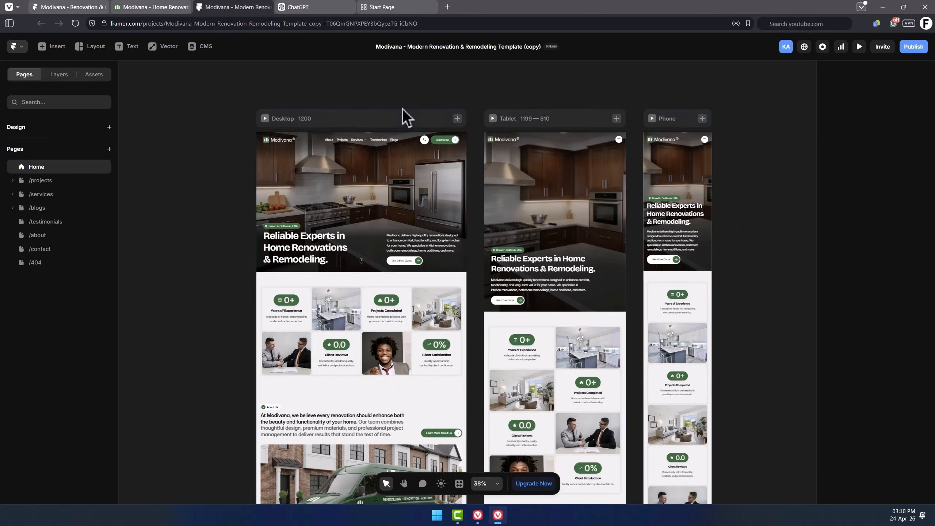
click(398, 119)
key(Escape)
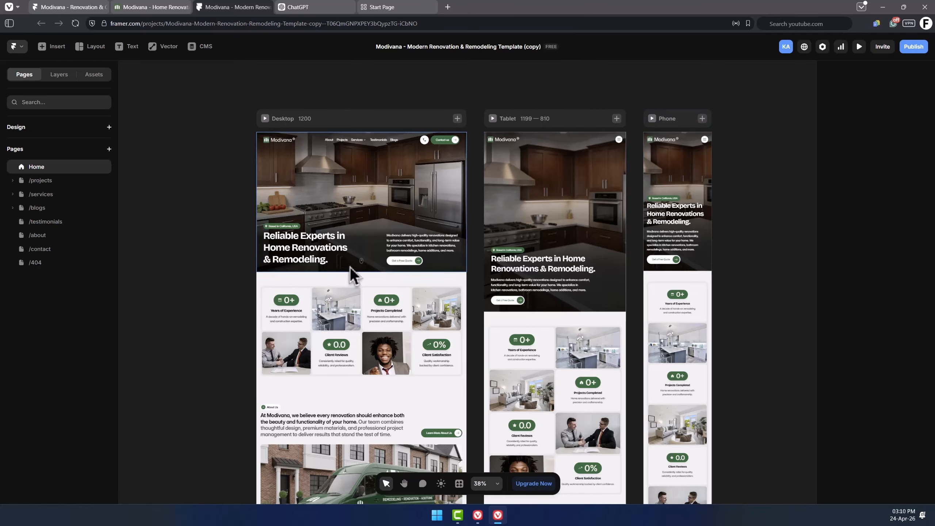
scroll(331, 236, down, 3)
scroll(331, 236, down, 10)
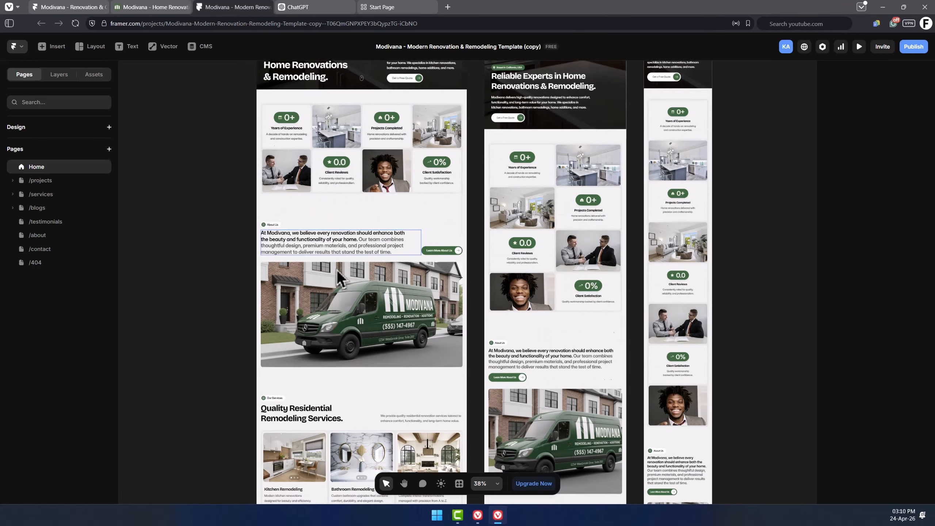
scroll(338, 280, up, 9)
scroll(339, 277, up, 4)
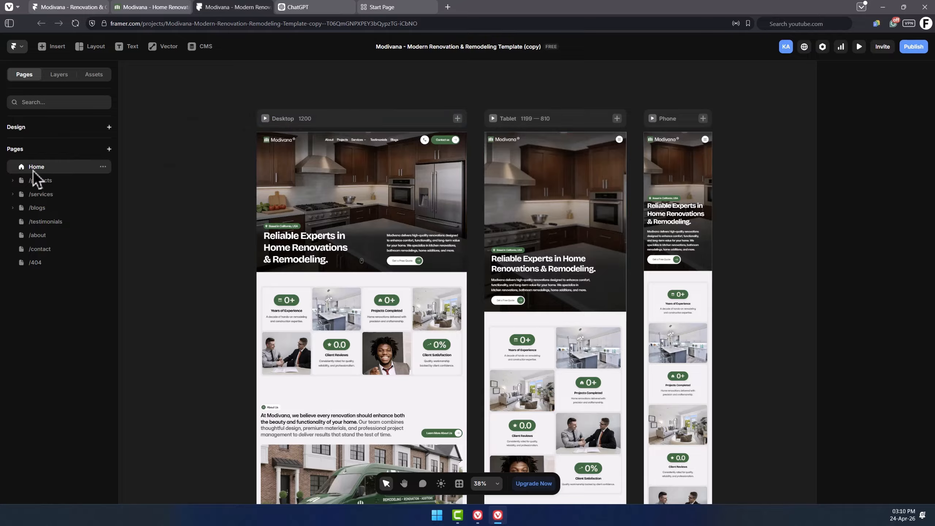
Expand the /projects, /services and /blogs page folders to show their collection pages.
click(13, 182)
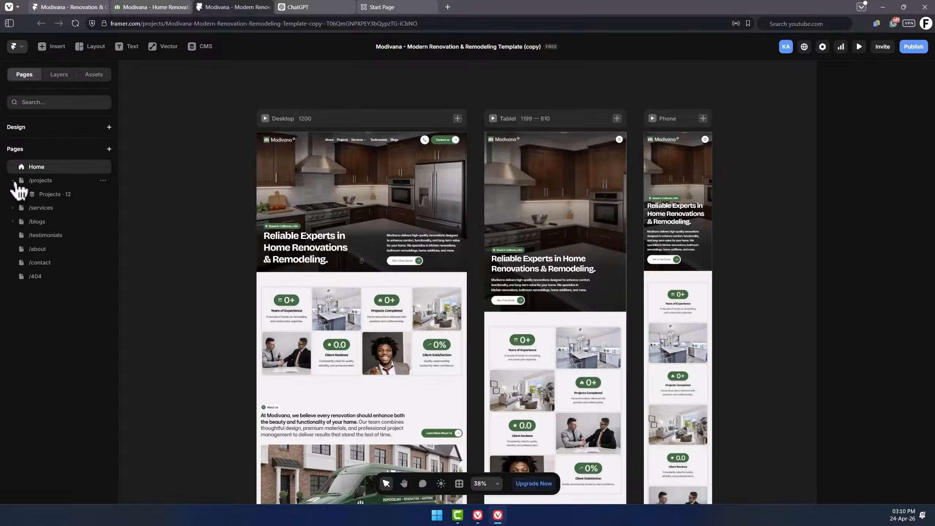
click(13, 209)
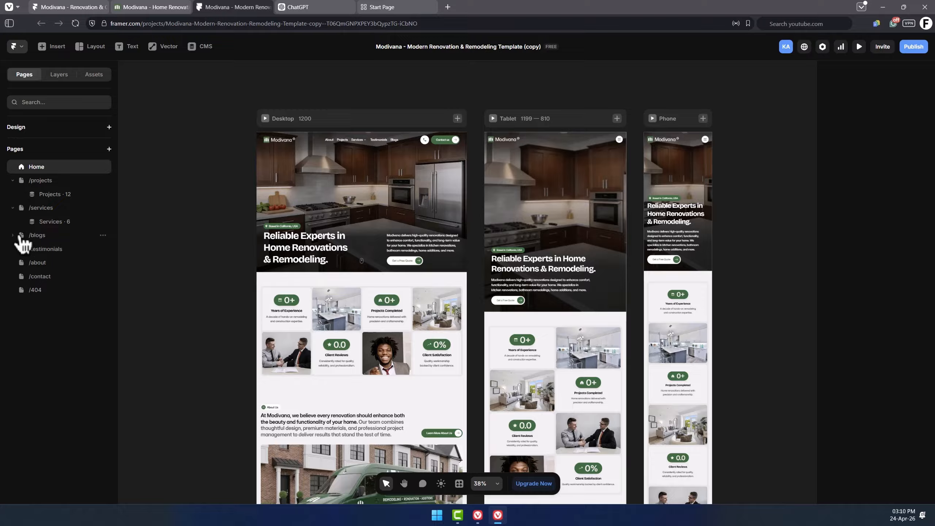
click(13, 235)
Open the Home page layers and select the hero's Section Container on the Desktop frame.
click(61, 76)
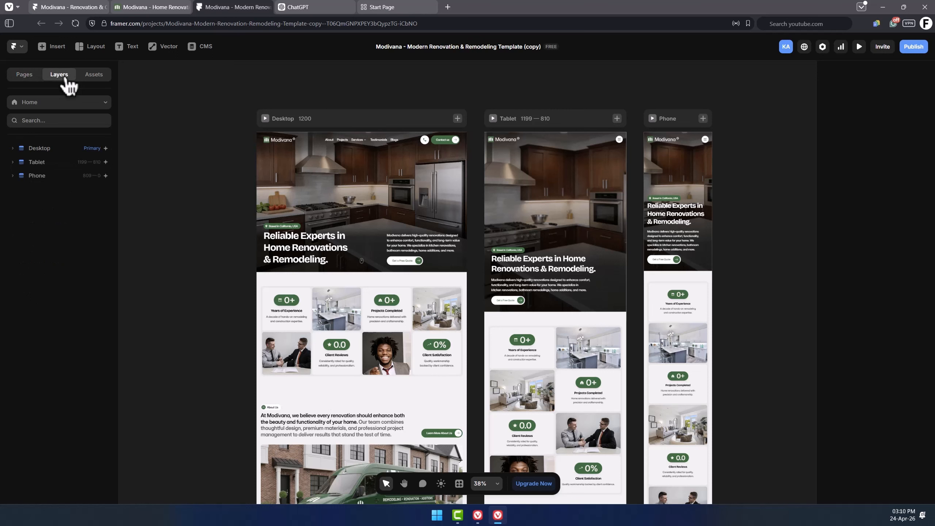
scroll(285, 199, up, 2)
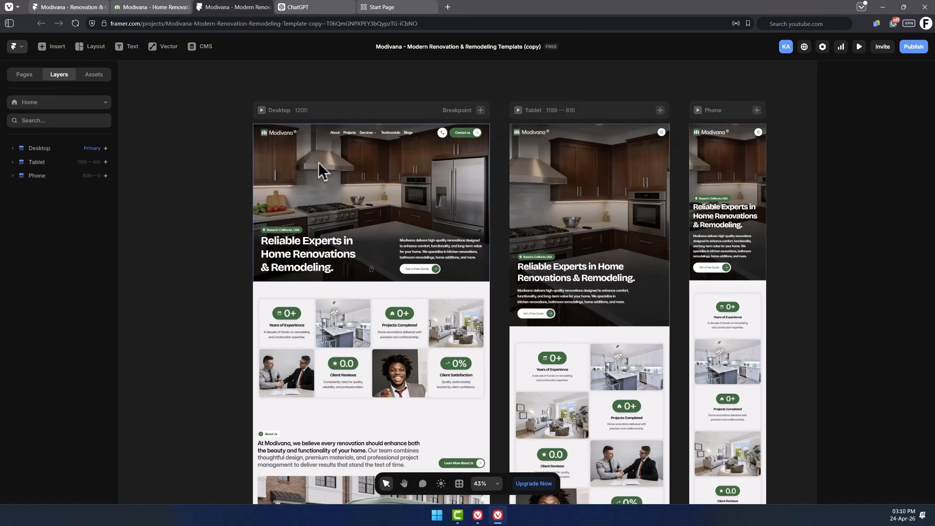
click(349, 182)
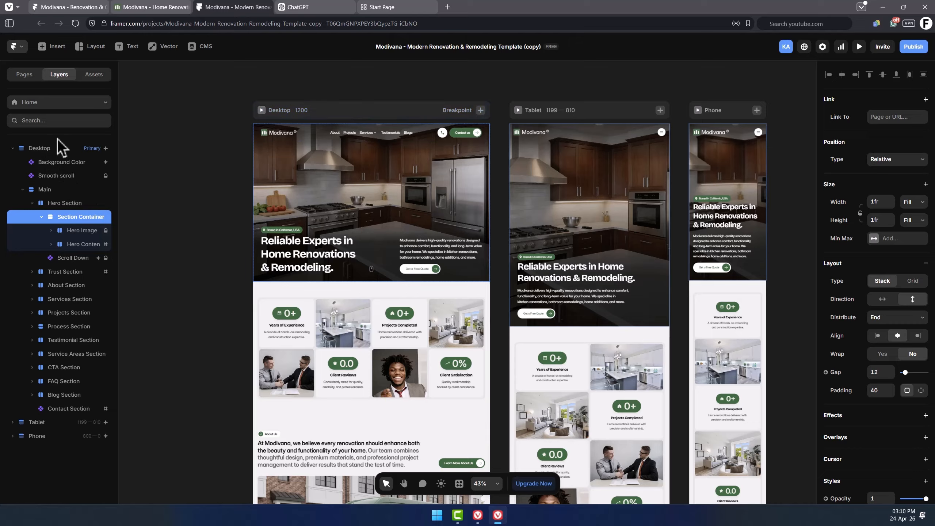
Browse the project's Assets panel, then scroll through the Section Container's properties.
click(94, 80)
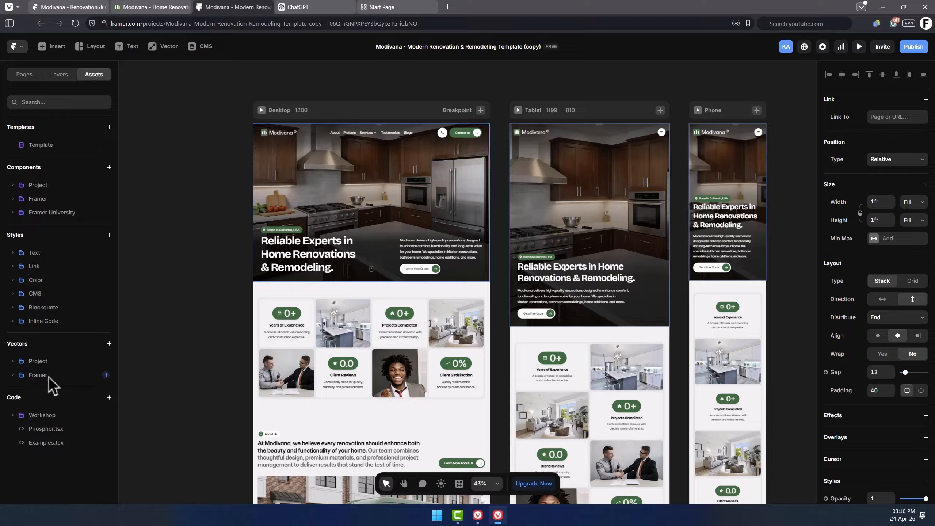
click(65, 75)
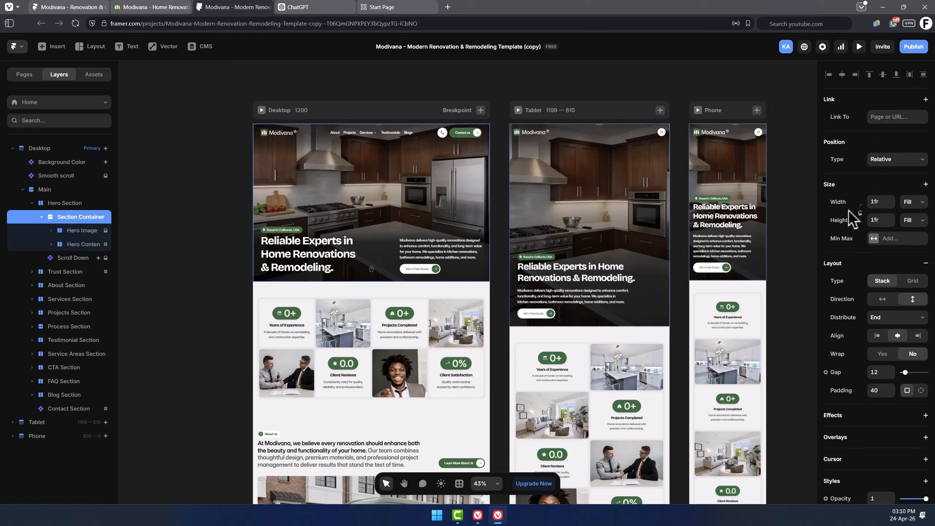
scroll(869, 247, down, 4)
scroll(868, 253, down, 2)
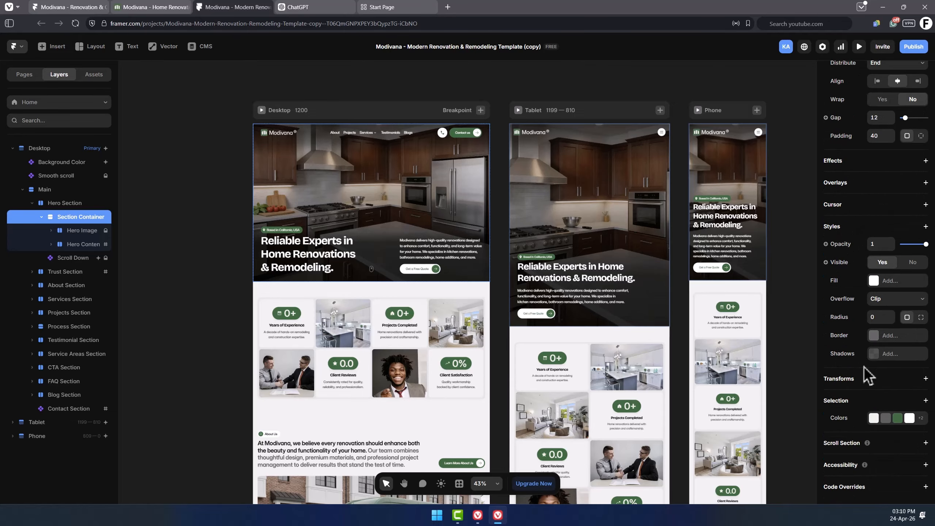
scroll(859, 279, up, 3)
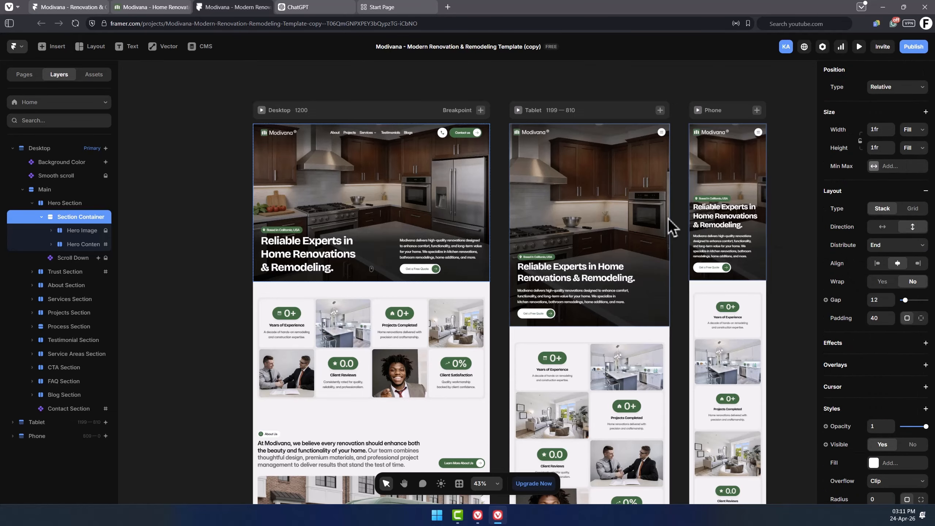
Expand the Hero Image layer and select its Image layer.
click(214, 229)
click(321, 206)
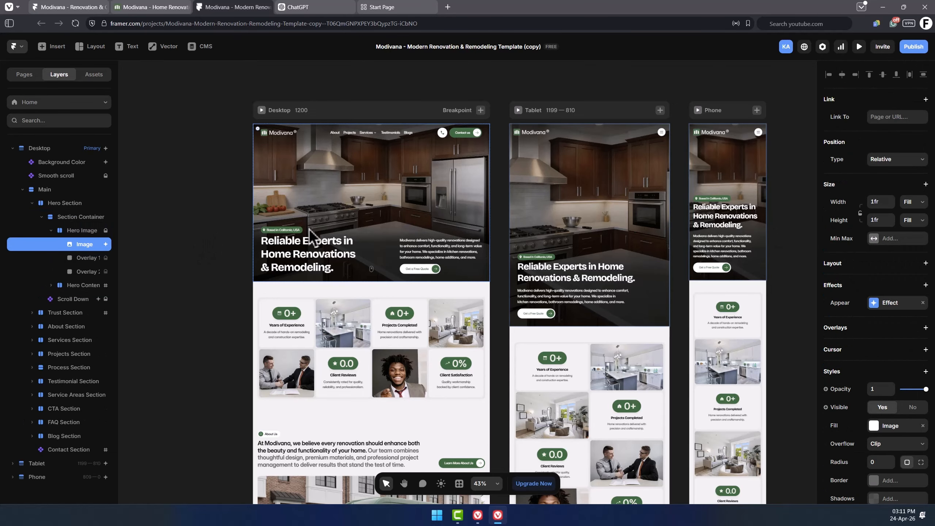
Scroll through the Image layer's properties, then select the Contact Section layer to inspect its settings.
scroll(877, 299, down, 4)
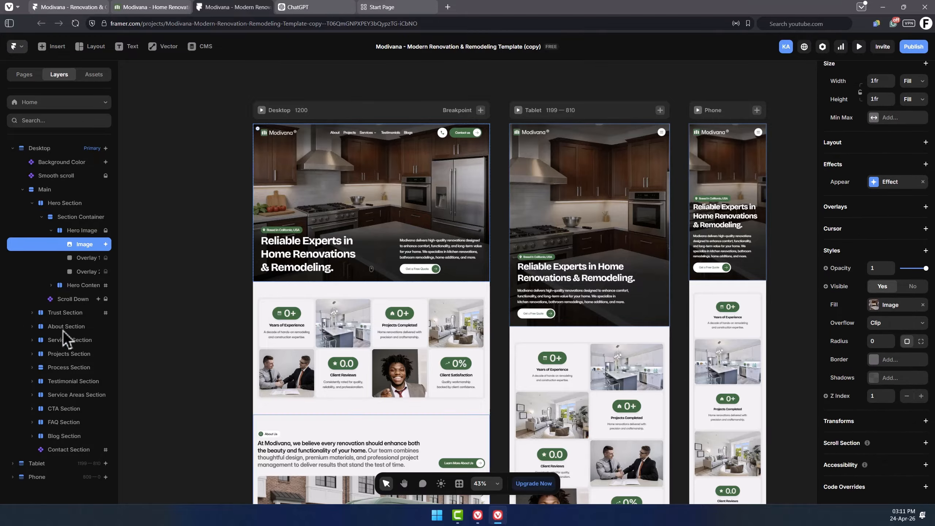
click(76, 450)
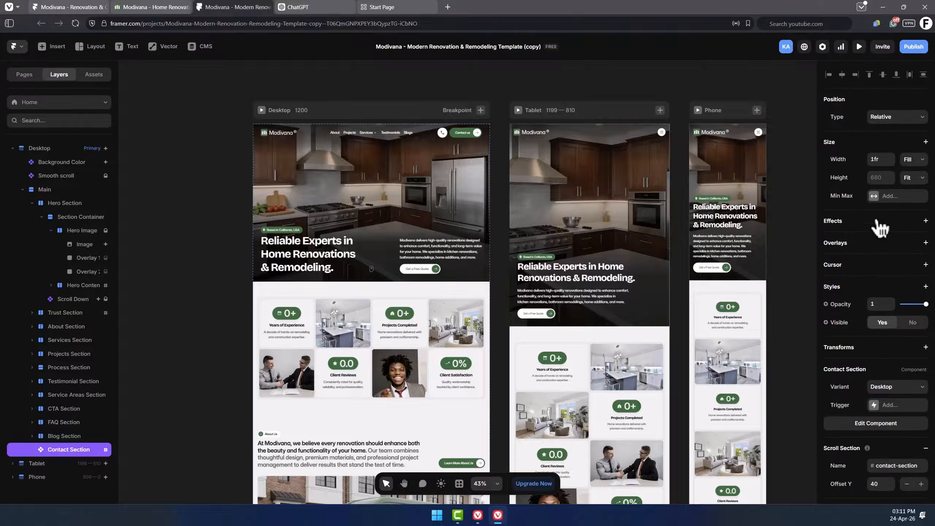
click(188, 230)
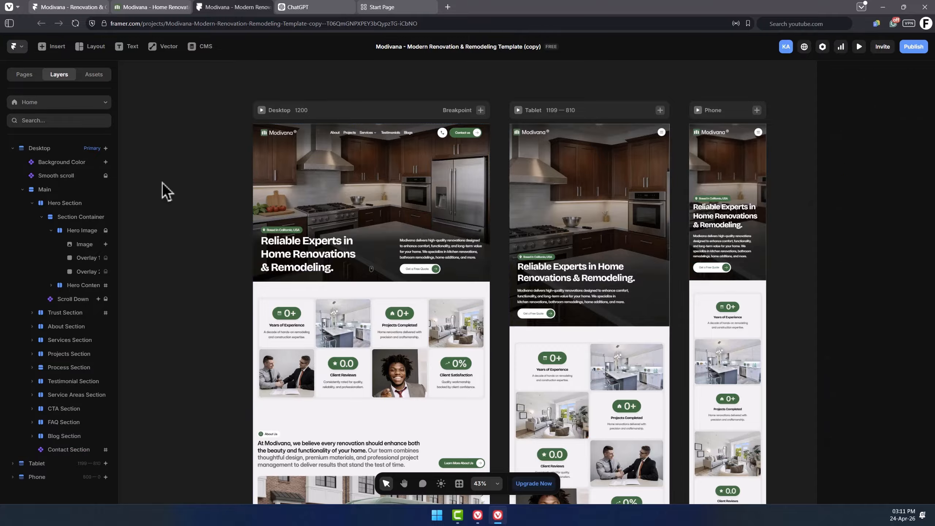
Switch between the Pages and Layers panels and select a stats card in the Trust Section.
click(30, 77)
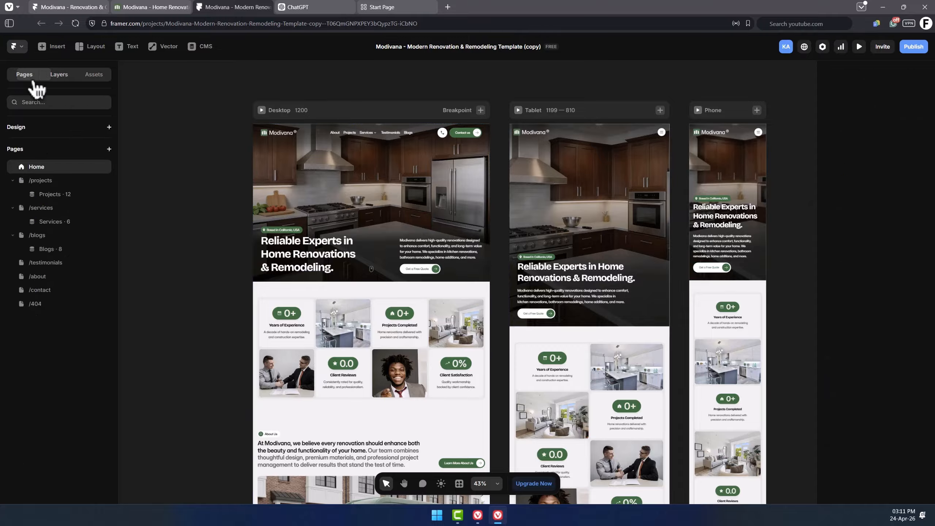
click(58, 76)
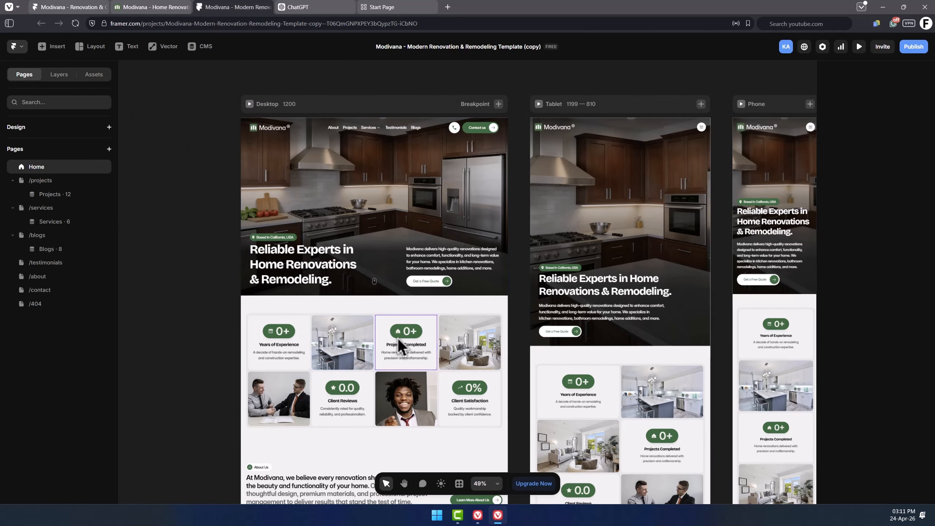
click(300, 344)
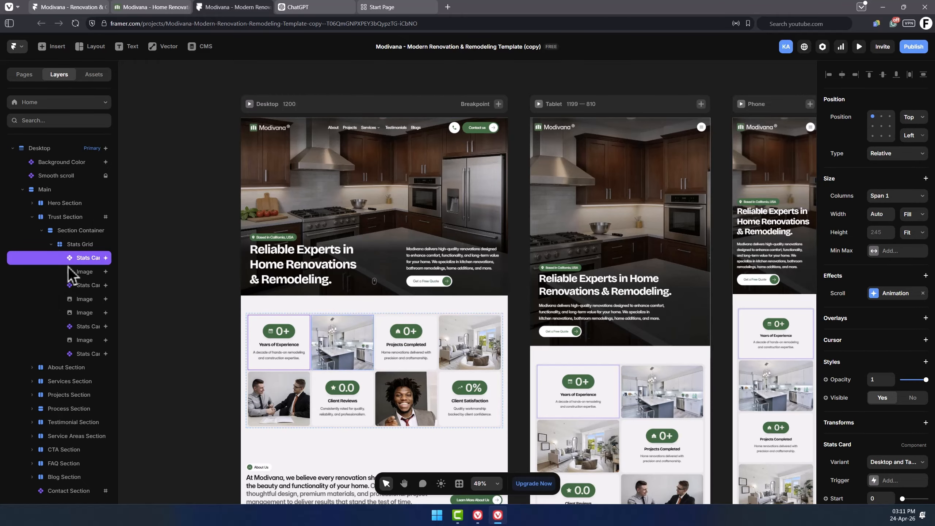
Collapse the layer tree, then expand the Desktop frame and its Main layer to list the page sections.
click(17, 47)
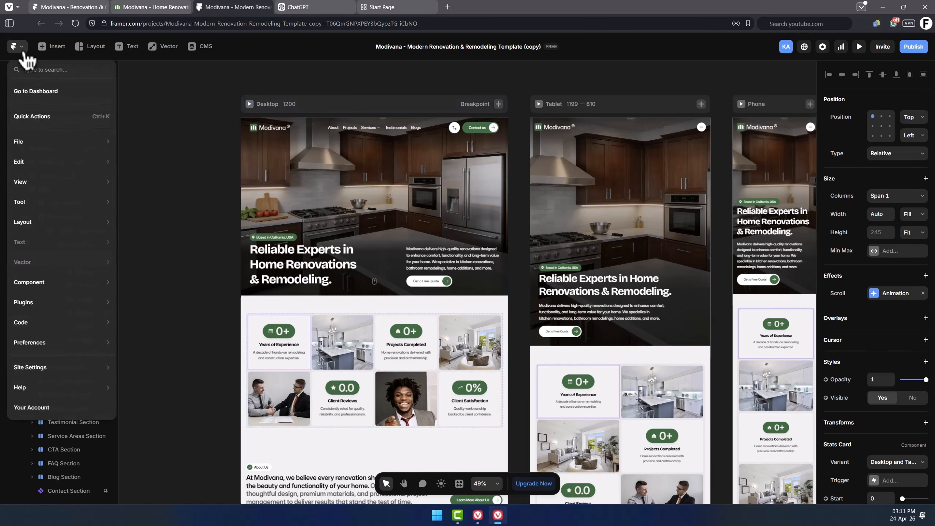
mouse_move(29, 341)
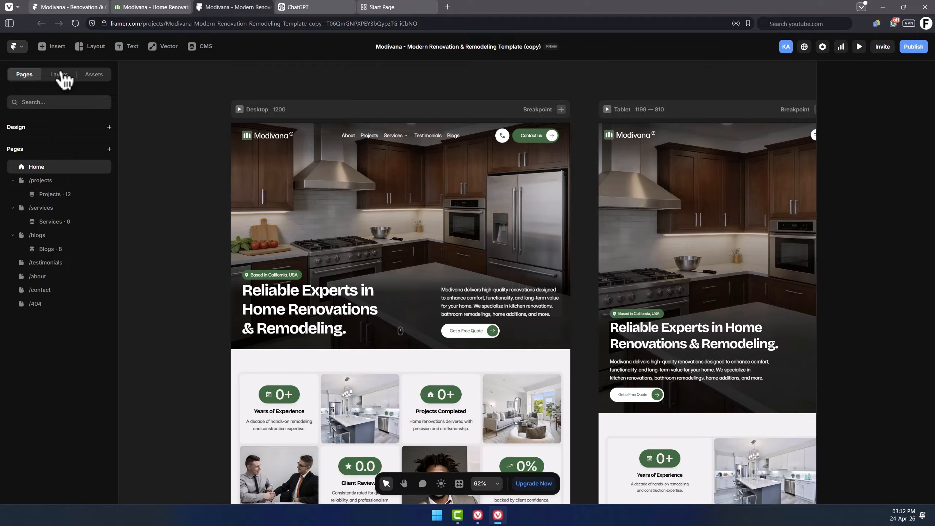
click(60, 74)
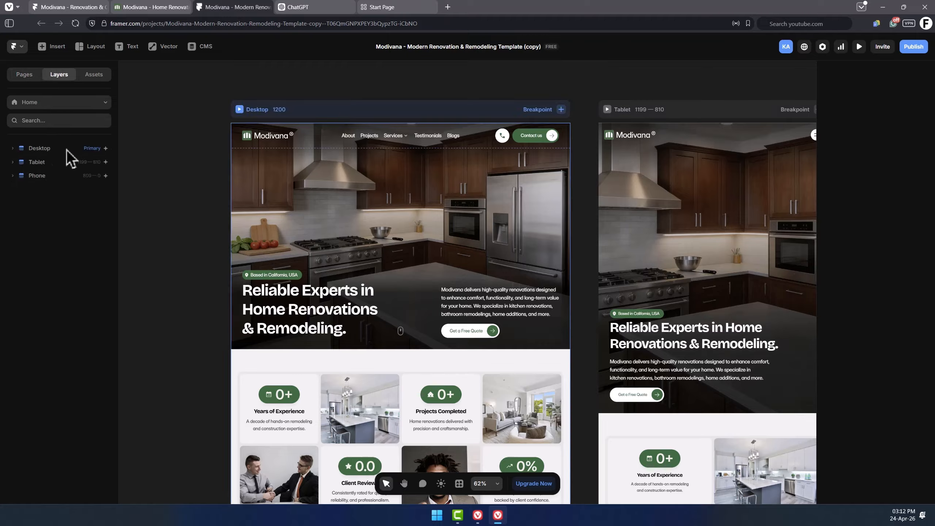
click(47, 149)
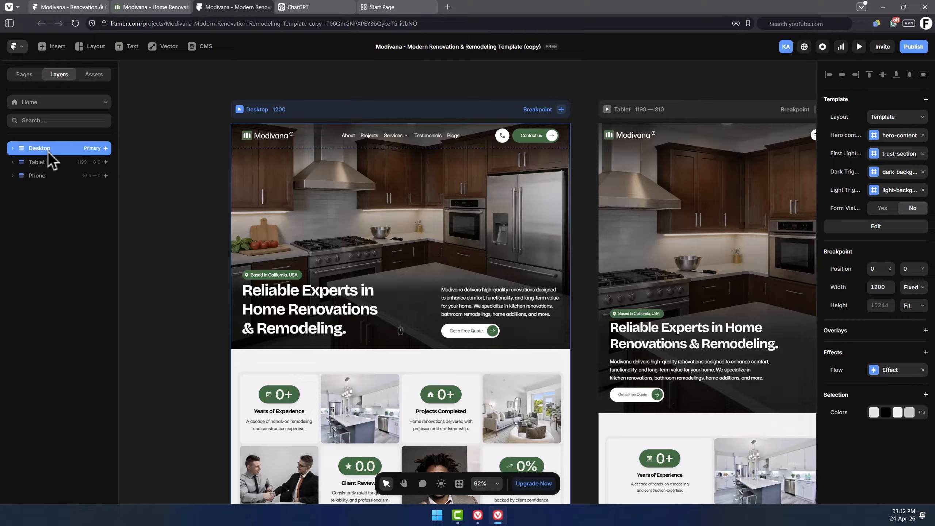
click(13, 148)
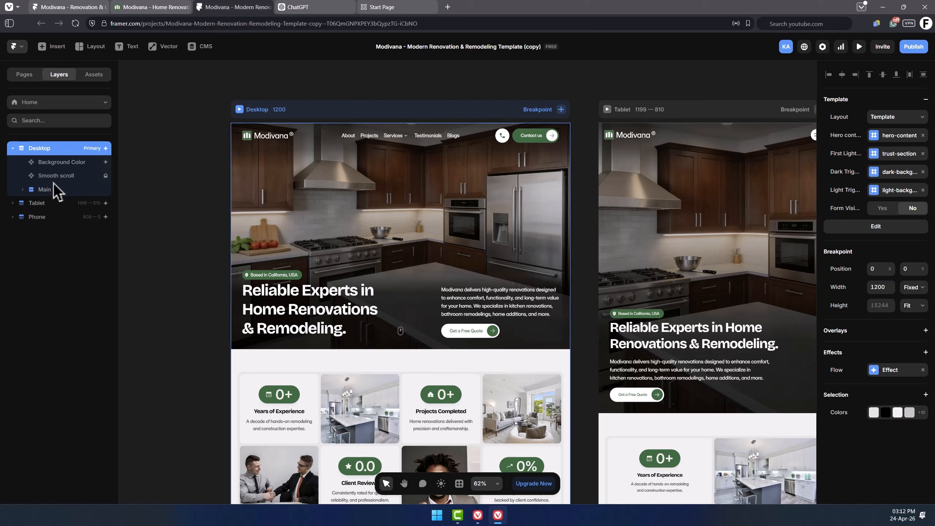
click(37, 190)
click(22, 189)
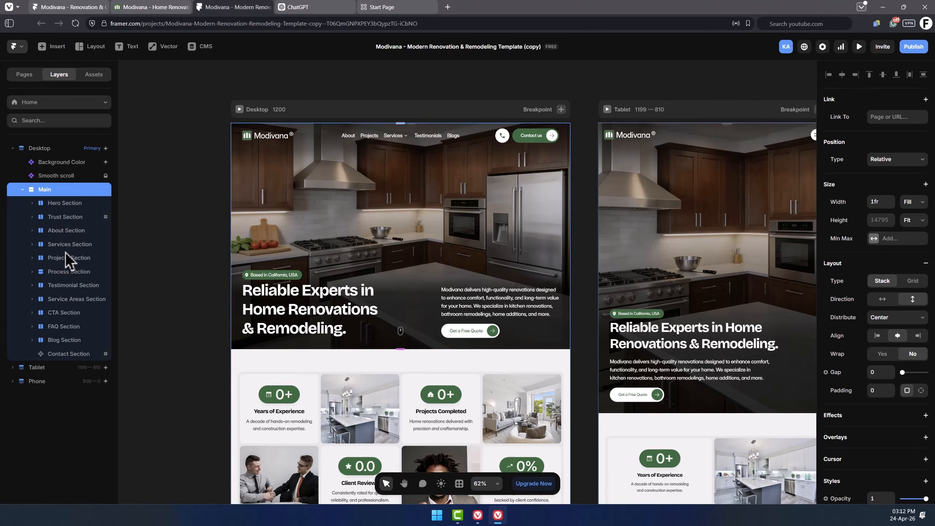
click(176, 236)
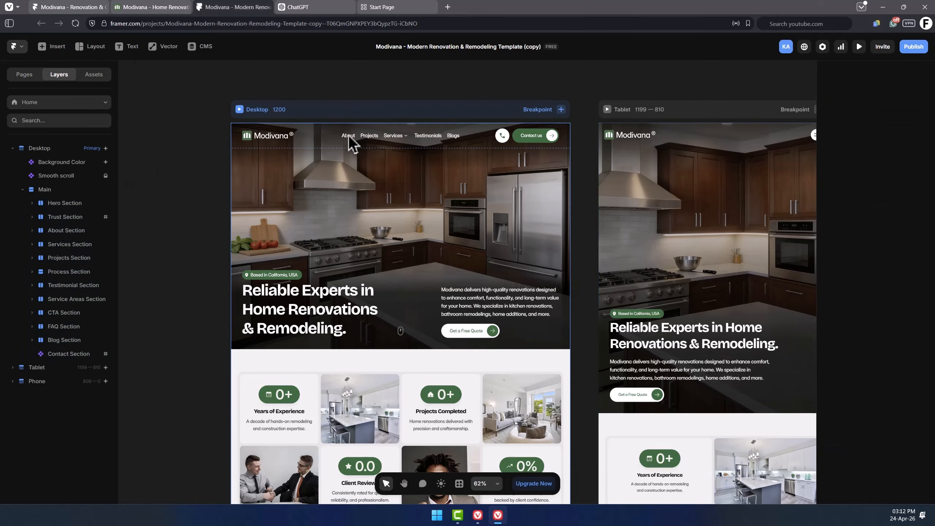
Zoom in on the Desktop frame and open its Template layout for editing.
scroll(348, 134, up, 1)
scroll(177, 116, up, 1)
scroll(280, 112, up, 1)
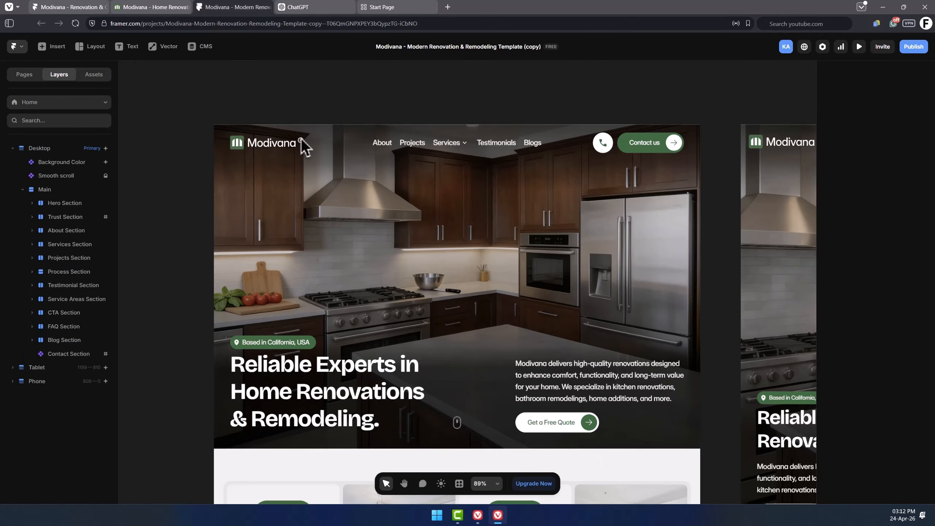
click(331, 148)
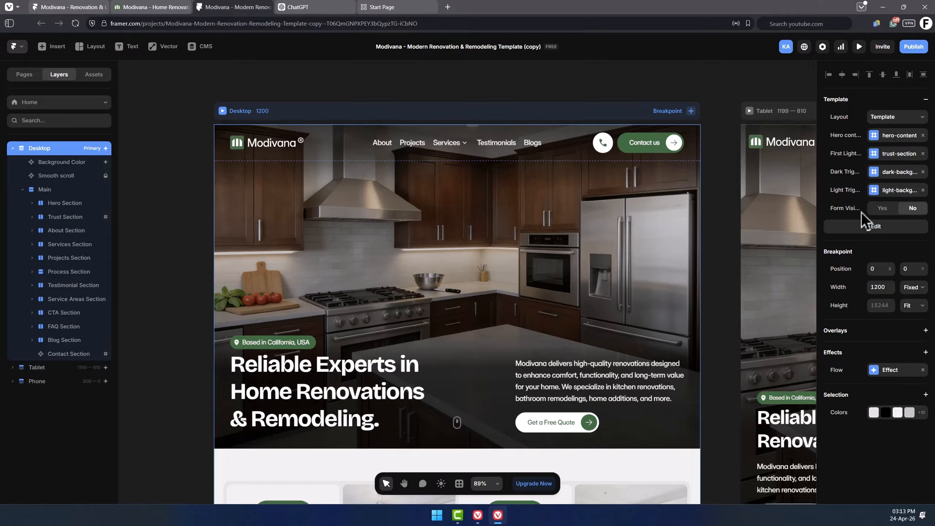
double_click(427, 141)
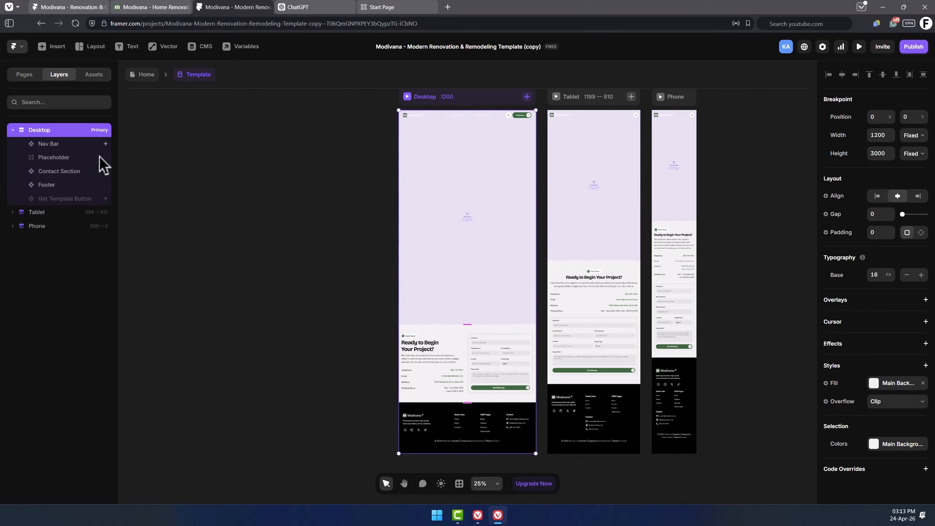
Select the Placeholder, Footer and Nav Bar layers of the layout template in turn.
click(59, 148)
click(69, 158)
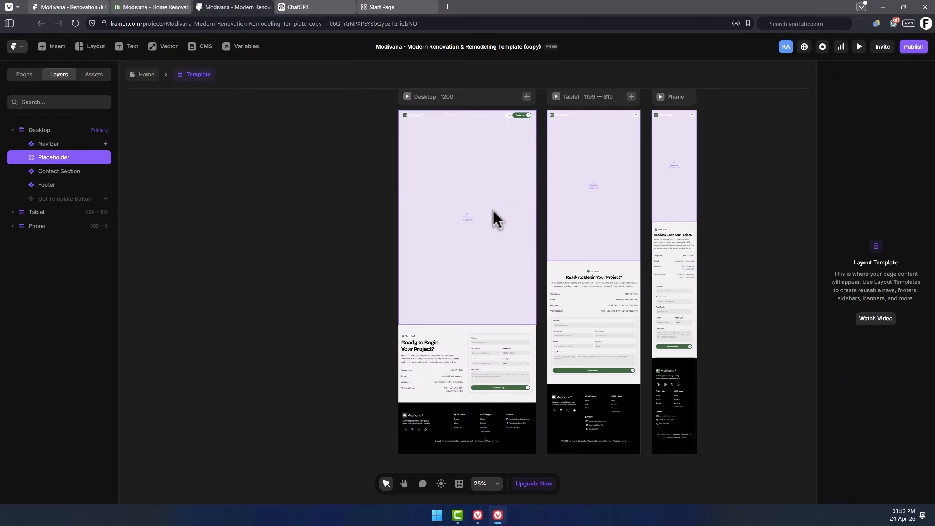
click(57, 181)
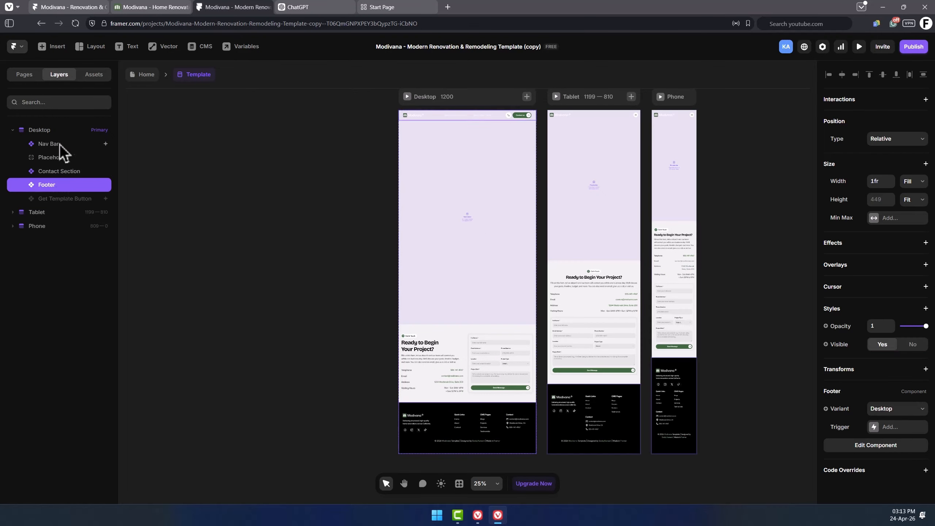
click(76, 144)
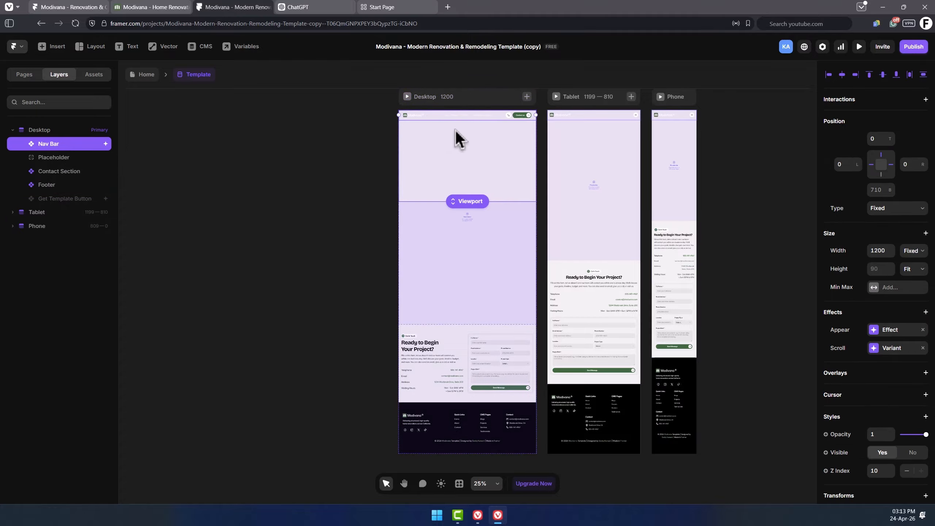
Open the Nav Bar component for editing, return to the template, and reopen the Navigation Bar component.
scroll(457, 138, up, 3)
right_click(76, 151)
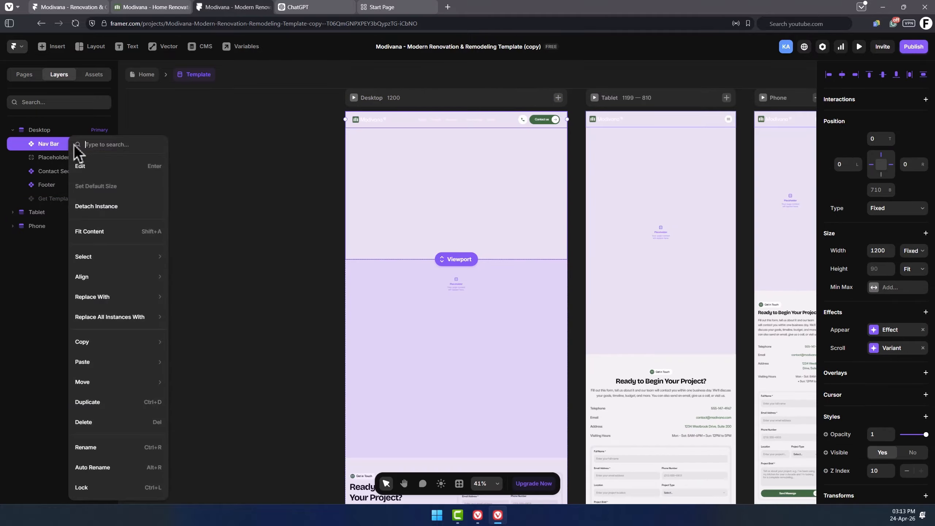
click(109, 169)
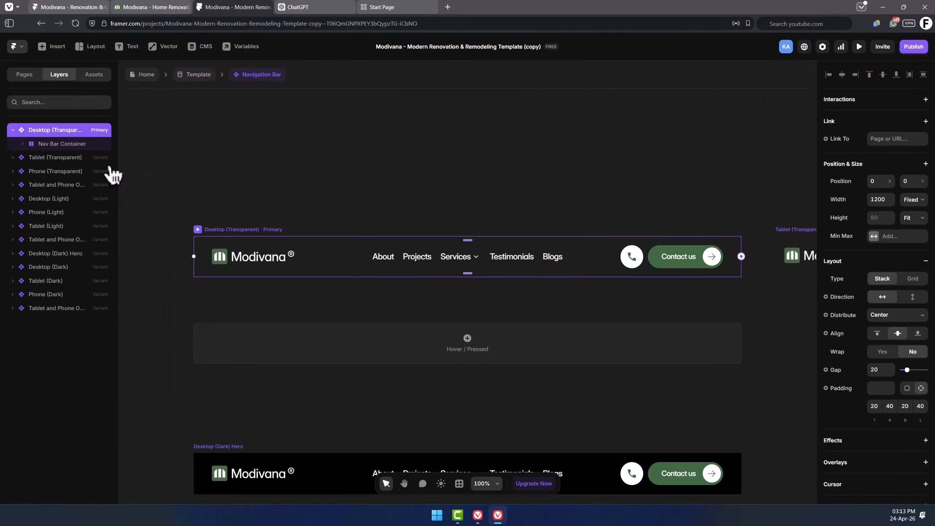
click(199, 75)
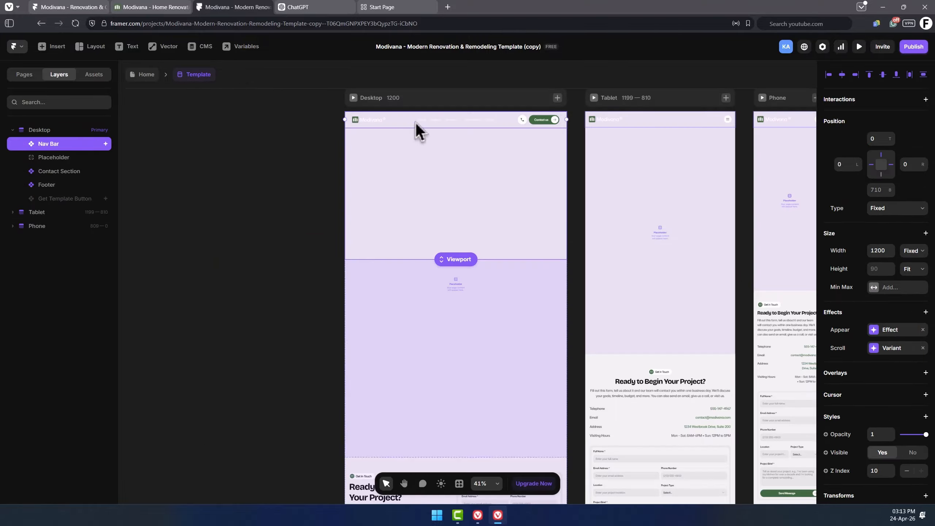
double_click(445, 120)
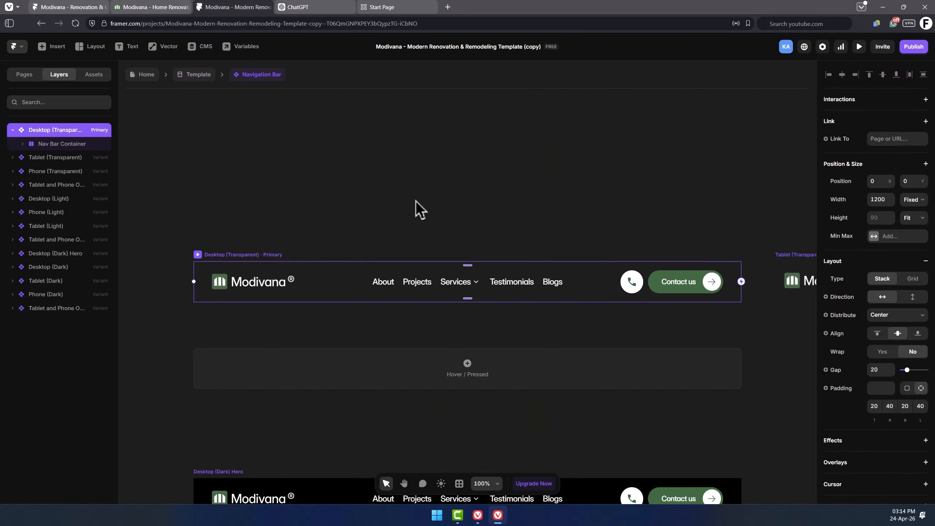
Widen the layers panel and select the Desktop (Transparent) navigation bar variant.
scroll(383, 182, down, 2)
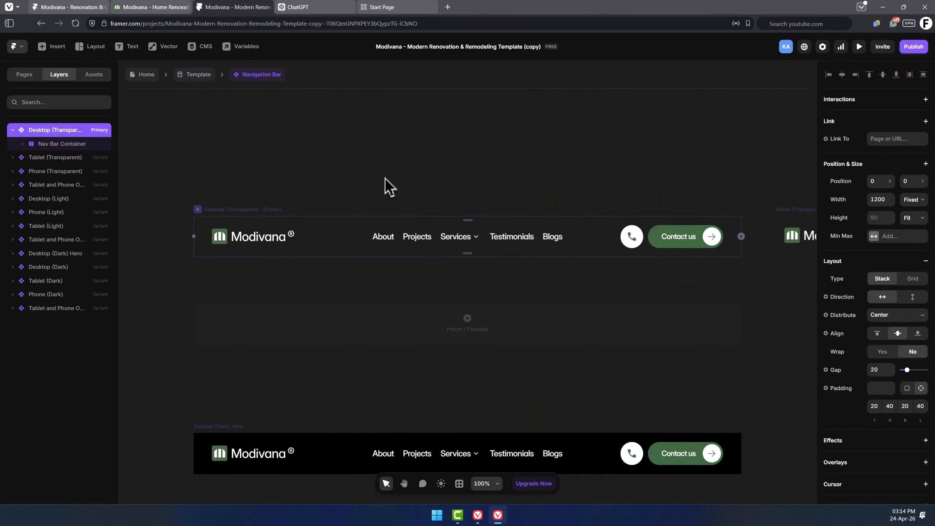
click(258, 189)
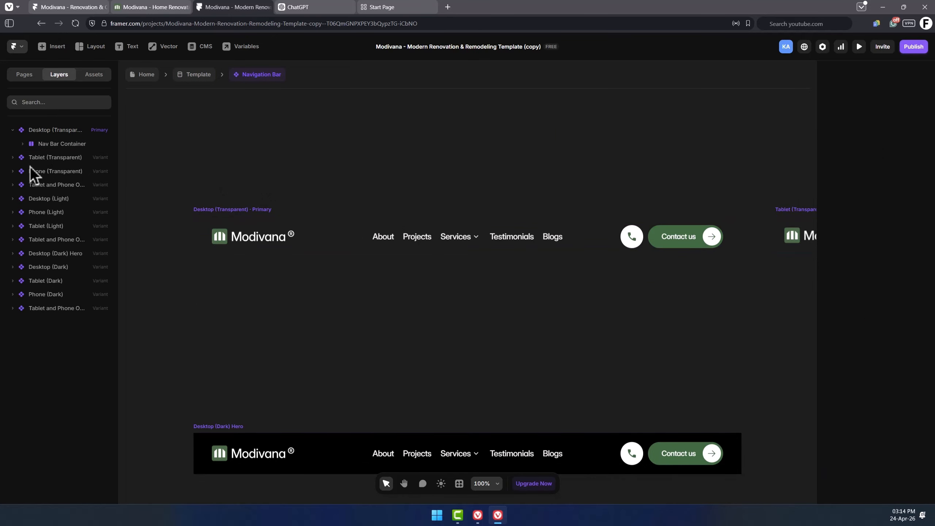
click(58, 130)
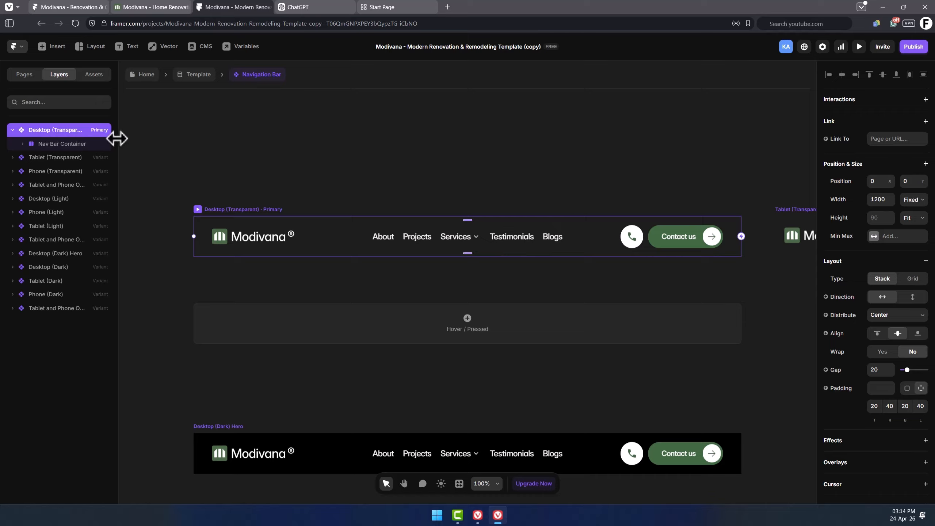
drag(118, 139, 138, 135)
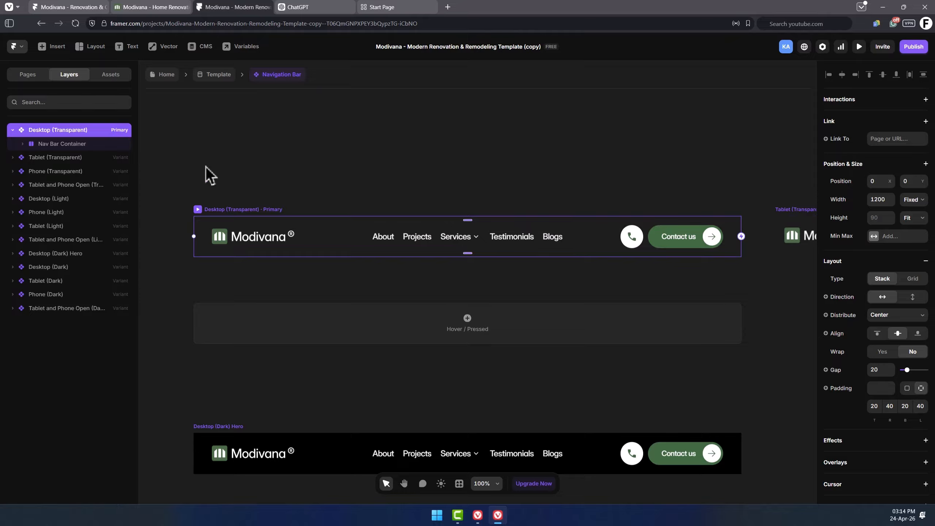
click(210, 175)
click(589, 230)
Select all navigation bar variants to expand their layers, then zoom to the Desktop (Transparent) variant.
scroll(294, 167, down, 10)
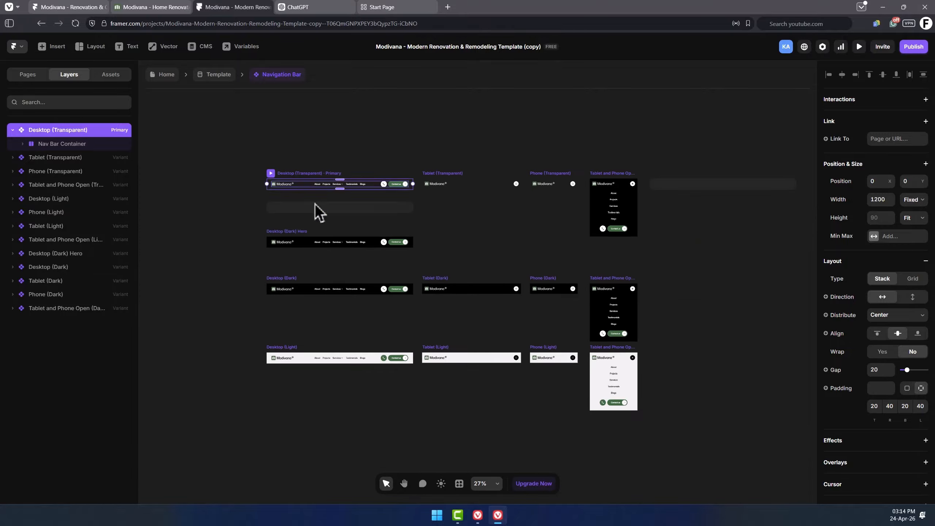
drag(225, 133, 694, 452)
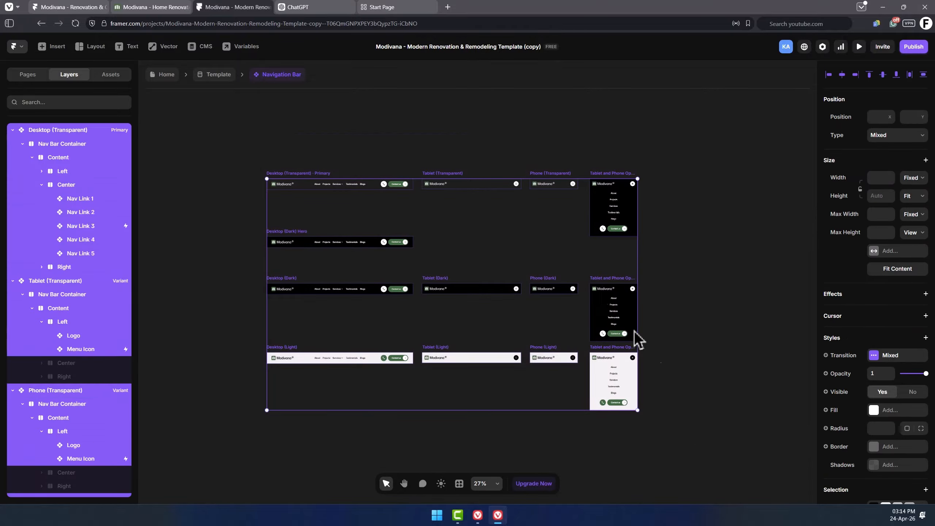
click(685, 288)
click(82, 130)
key(shift+2)
scroll(631, 176, up, 1)
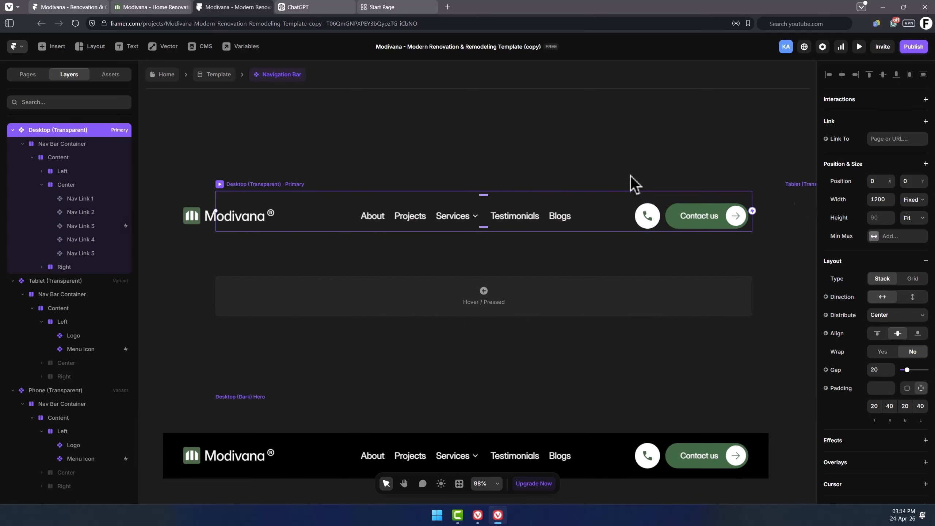
click(631, 175)
Select the navigation bar Logo and replace its Light Logo image with an SVG file from the HausFlow folder.
click(226, 218)
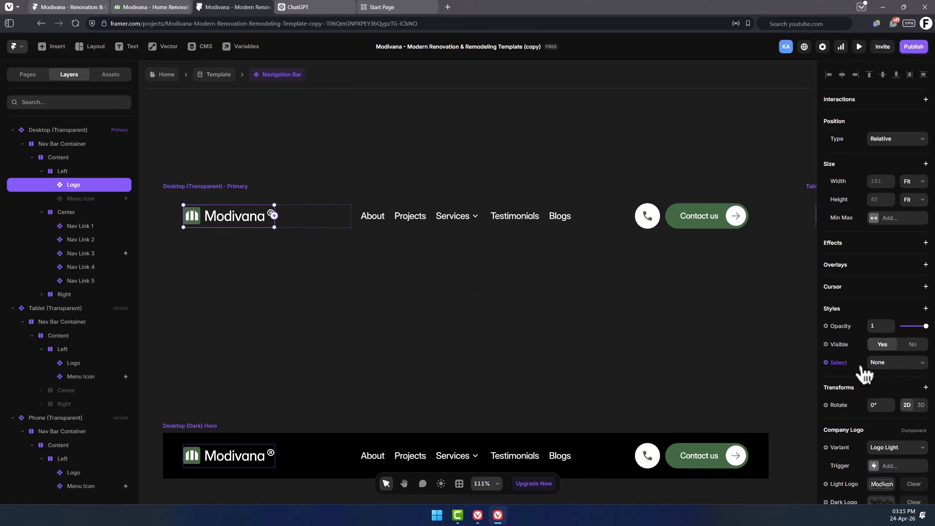
scroll(865, 374, down, 2)
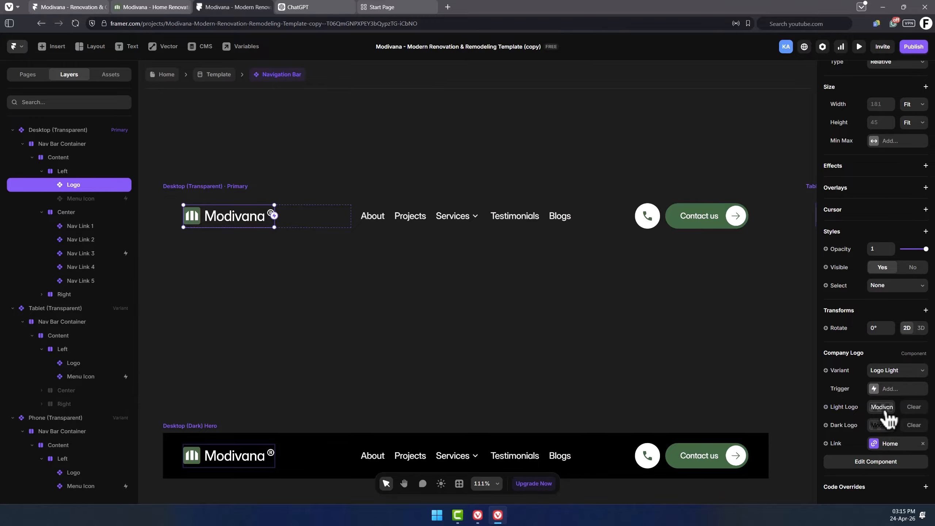
click(890, 408)
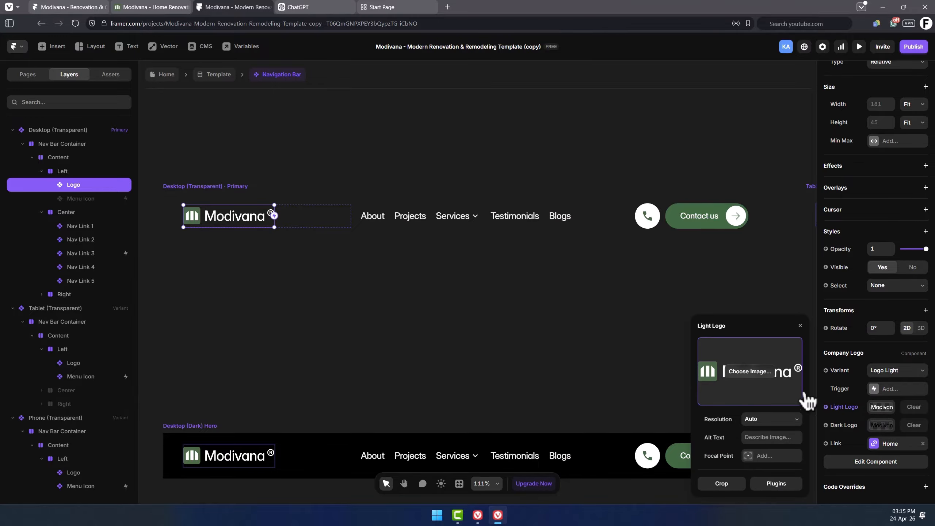
click(755, 378)
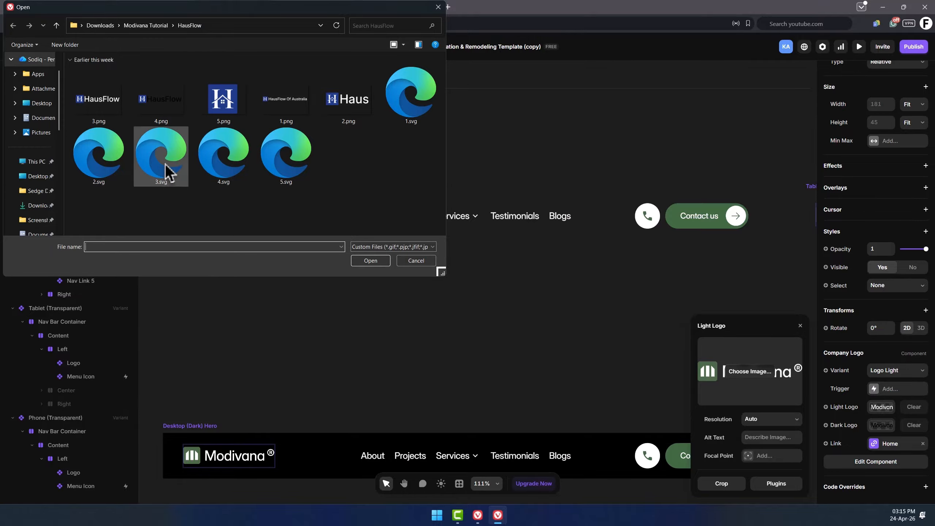
double_click(165, 171)
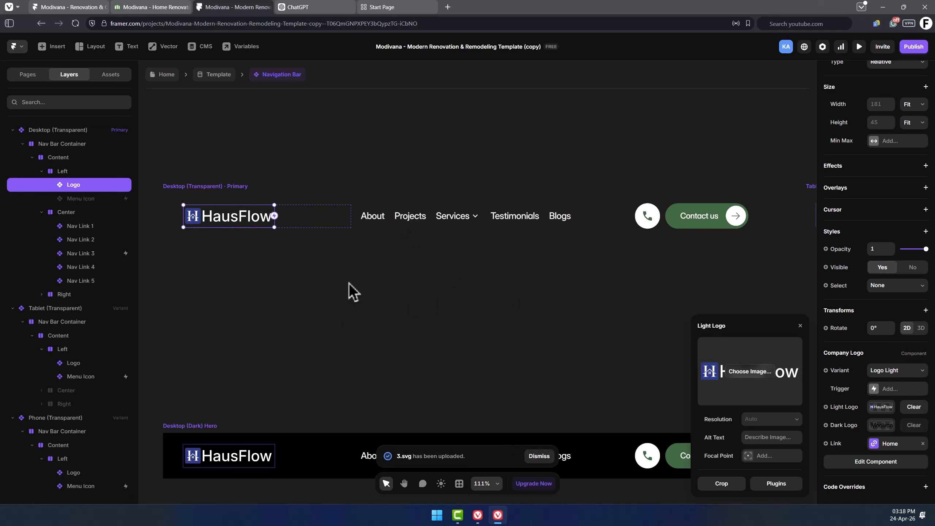
Upload the HausFlow SVG as the navigation bar logo's Light Logo image.
click(773, 382)
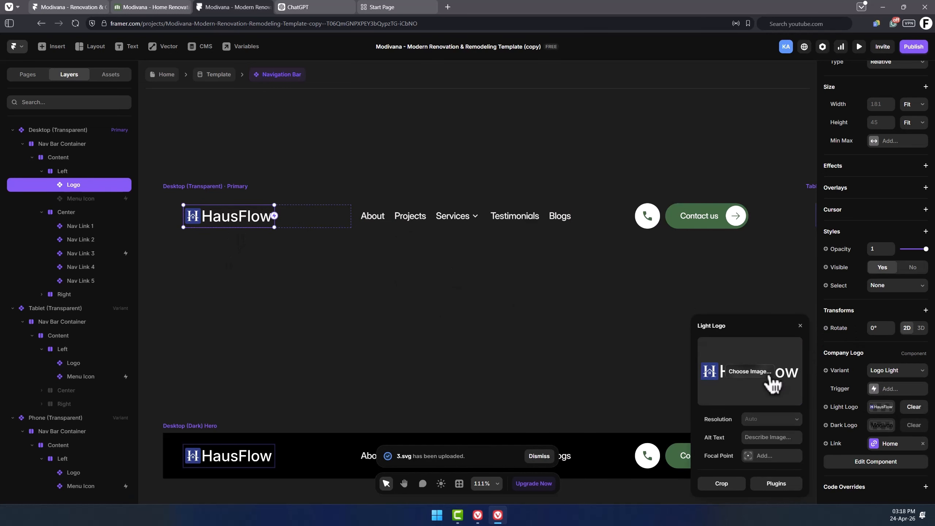
double_click(416, 111)
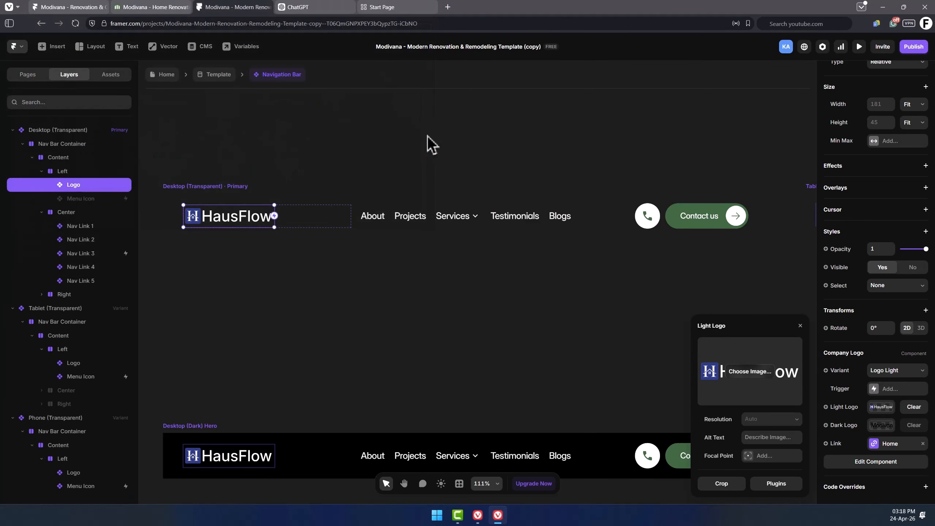
Try other SVG logo files and a narrower logo width before returning to the HausFlow logo image.
click(227, 242)
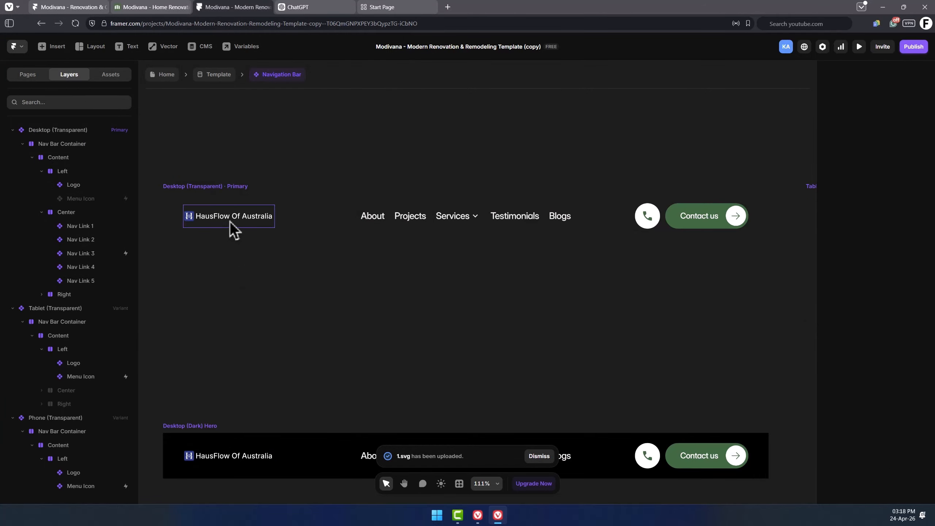
double_click(250, 222)
double_click(92, 152)
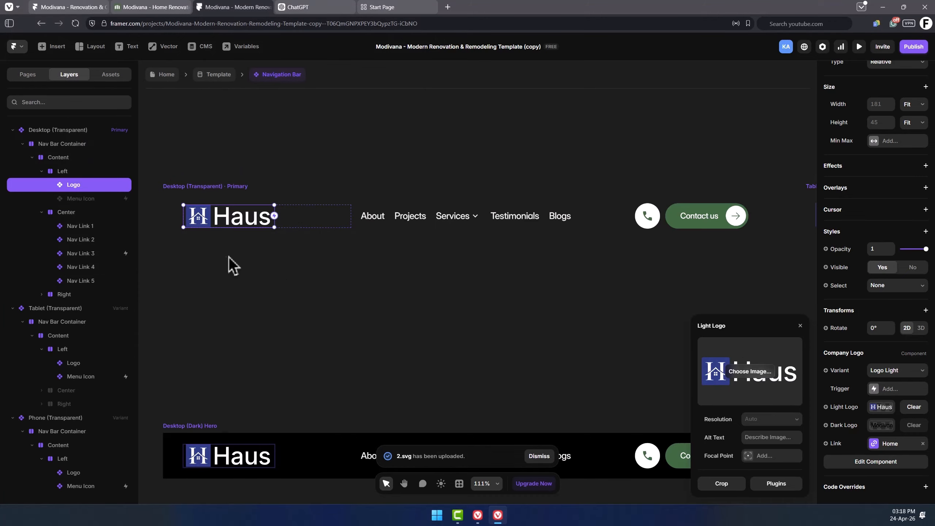
click(243, 256)
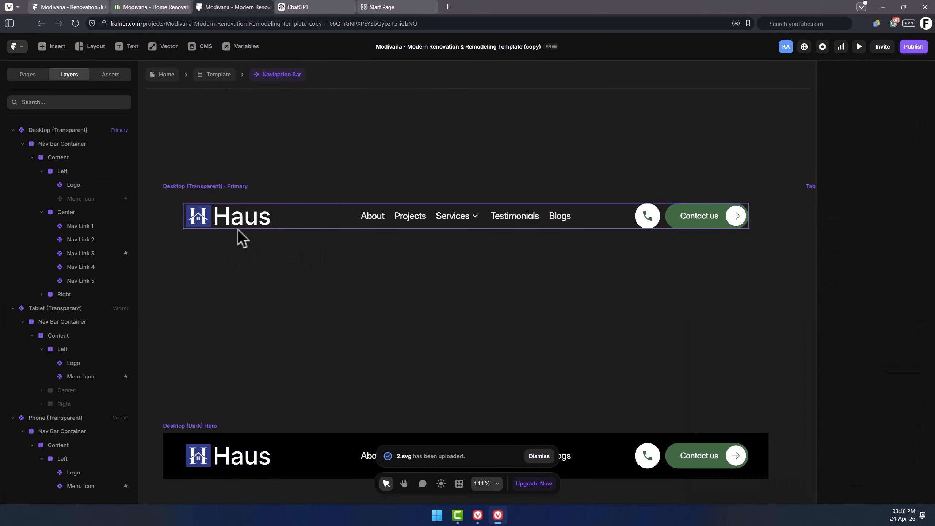
click(243, 221)
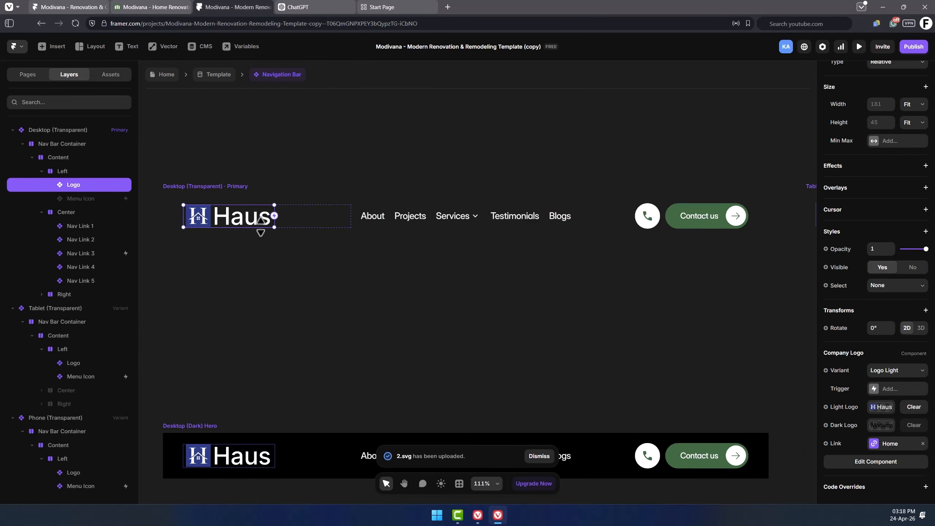
drag(276, 224, 240, 219)
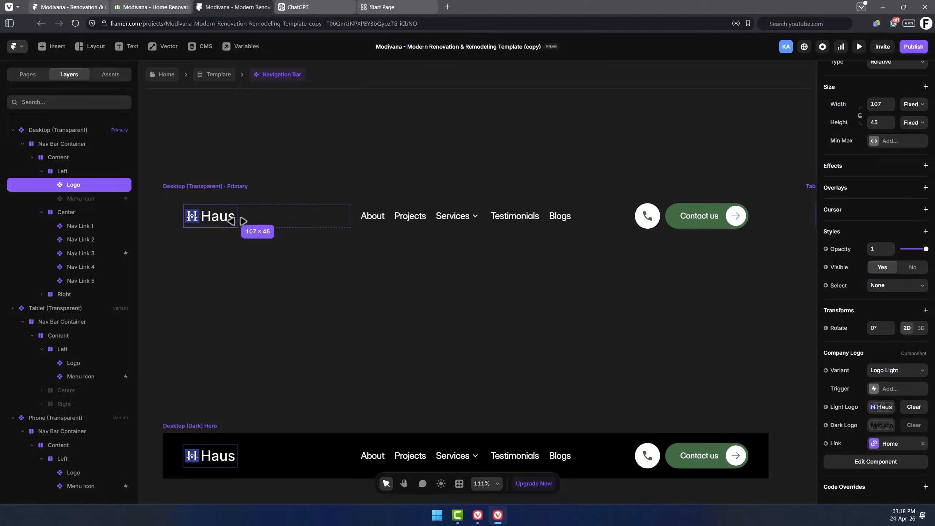
click(355, 252)
click(254, 218)
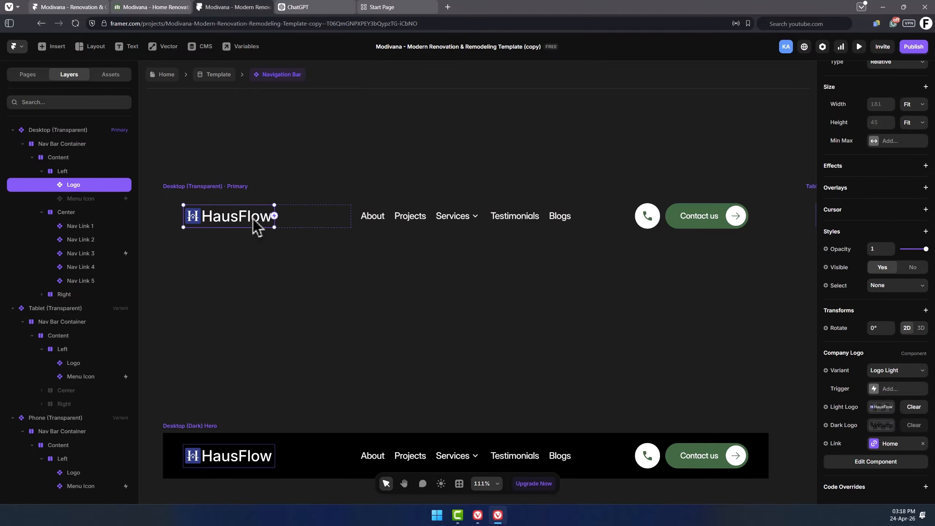
Upload the HausFlow SVG as the logo's Dark Logo image.
click(882, 427)
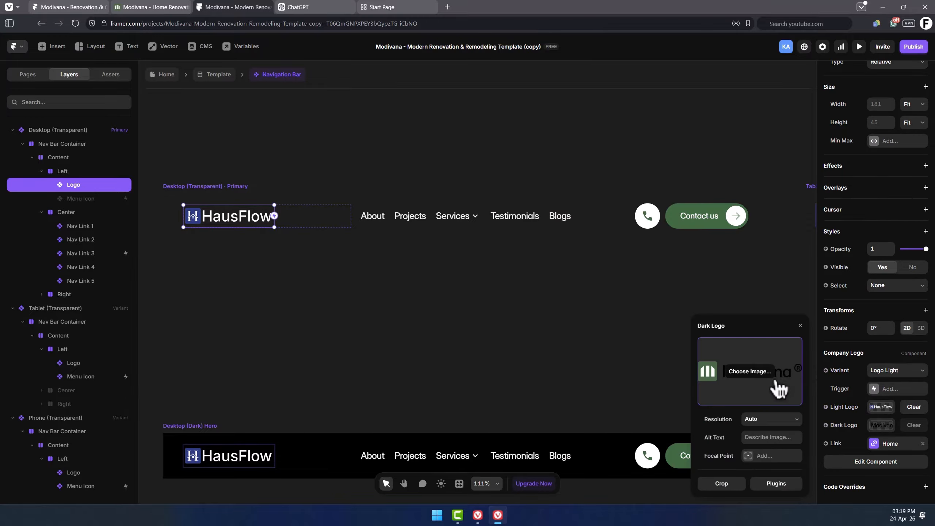
click(762, 379)
double_click(233, 173)
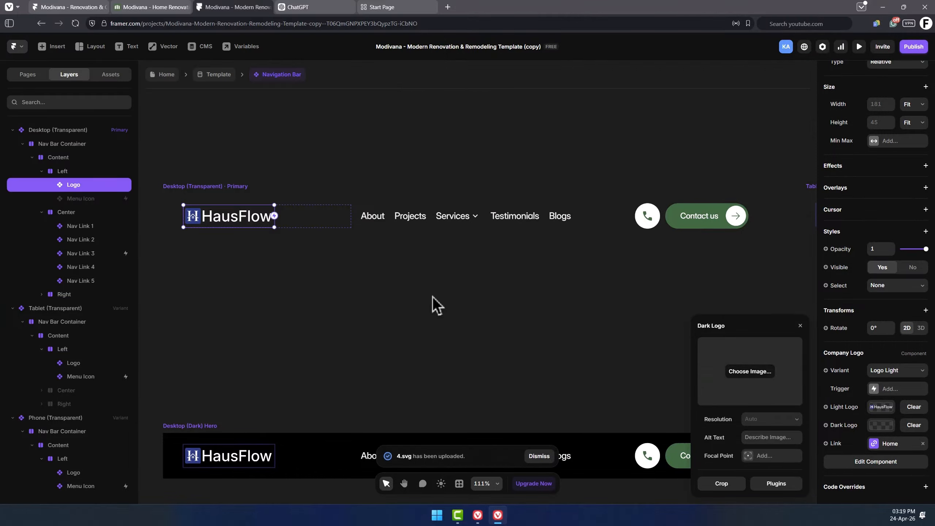
Set the Dark Logo's alt text to "Haus Flow Dark Logo" and copy it.
click(771, 437)
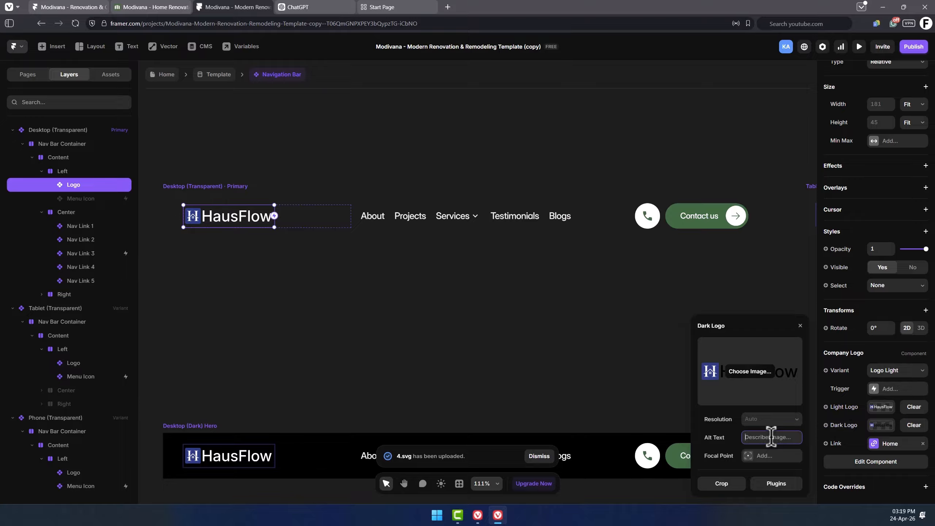
text(Haus Flow Logo)
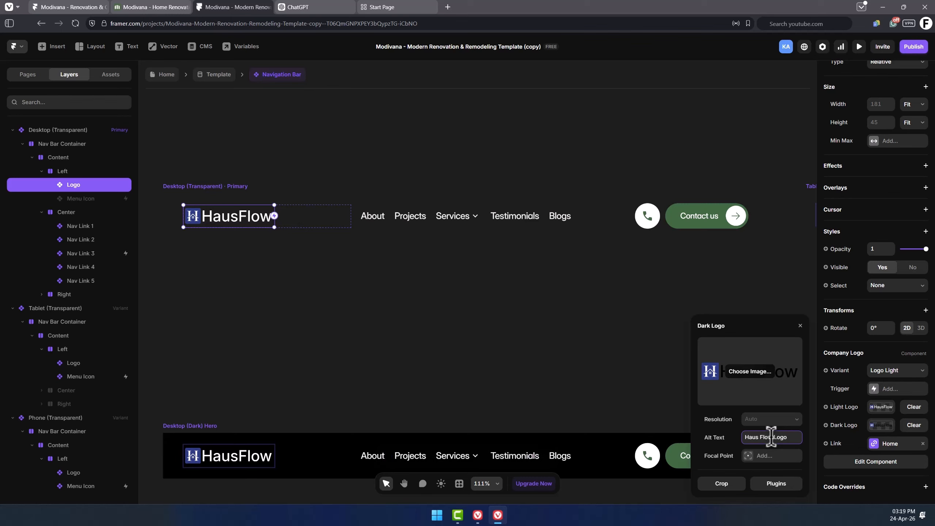
key(ctrl+a)
key(ctrl+c)
Set the Light Logo's alt text by pasting the copied text and changing it to the light logo version.
click(881, 409)
click(768, 438)
key(ctrl+v)
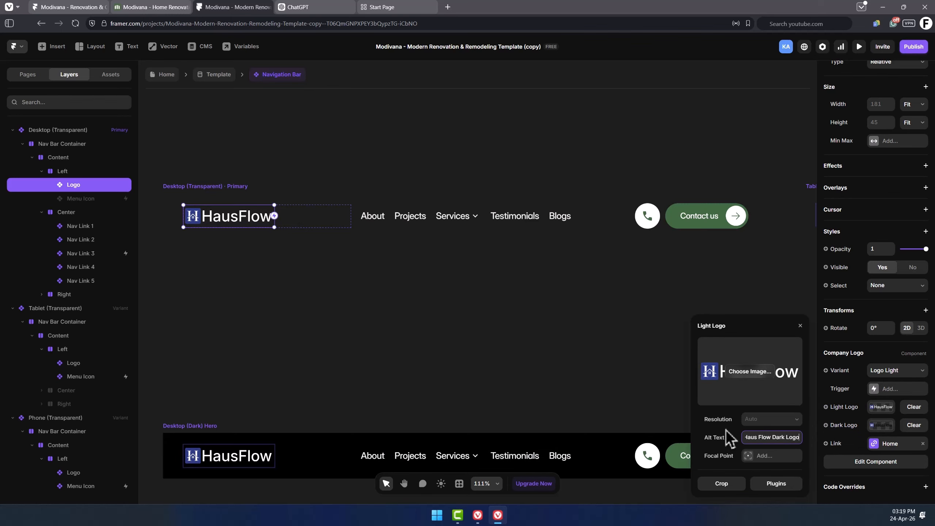
text(ght)
Inspect the About, Projects and Services navigation links' link and text properties.
click(336, 223)
click(374, 219)
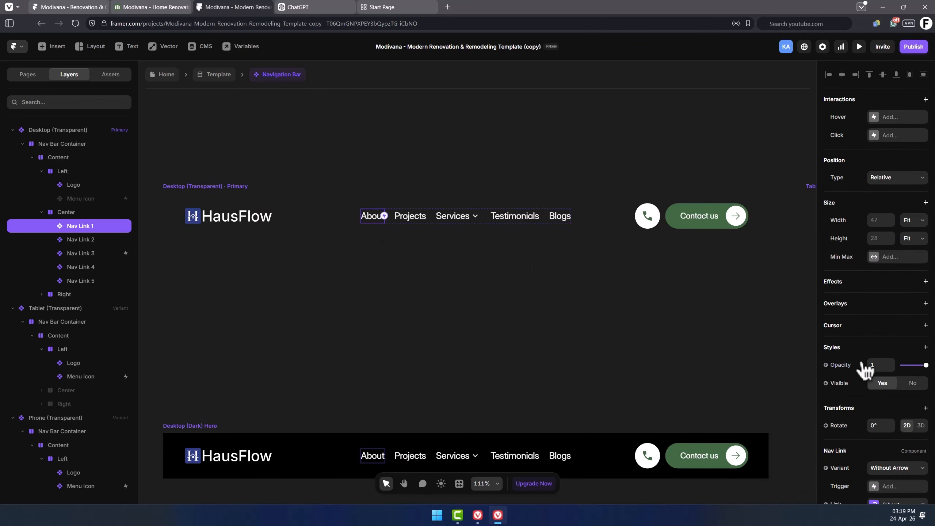
scroll(861, 375, down, 3)
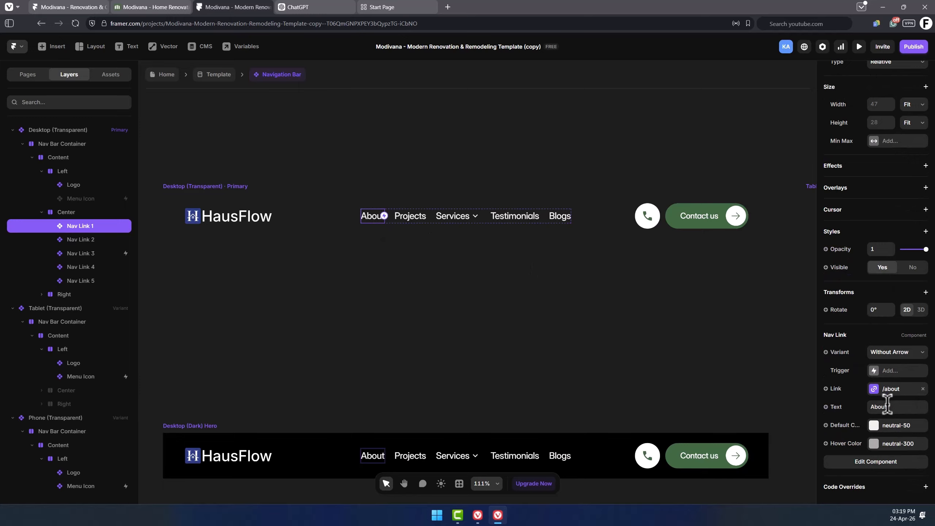
click(416, 218)
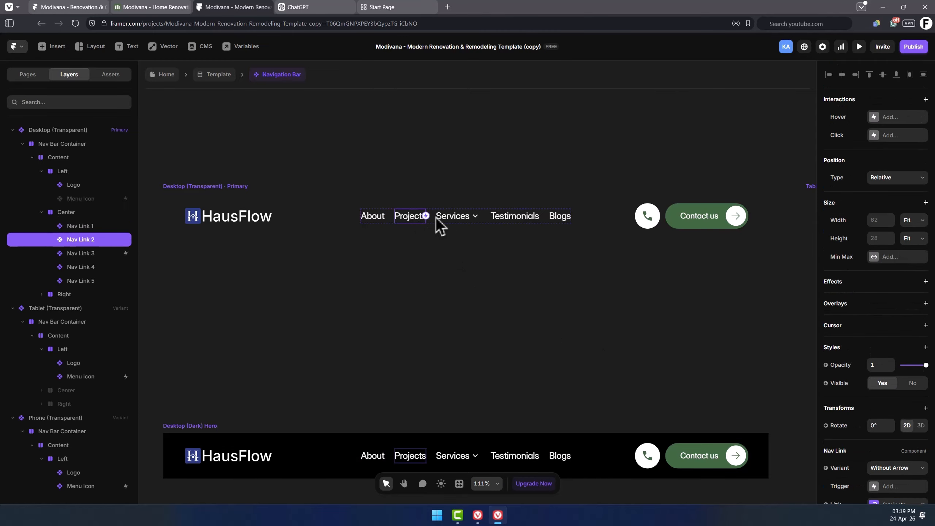
scroll(861, 386, down, 3)
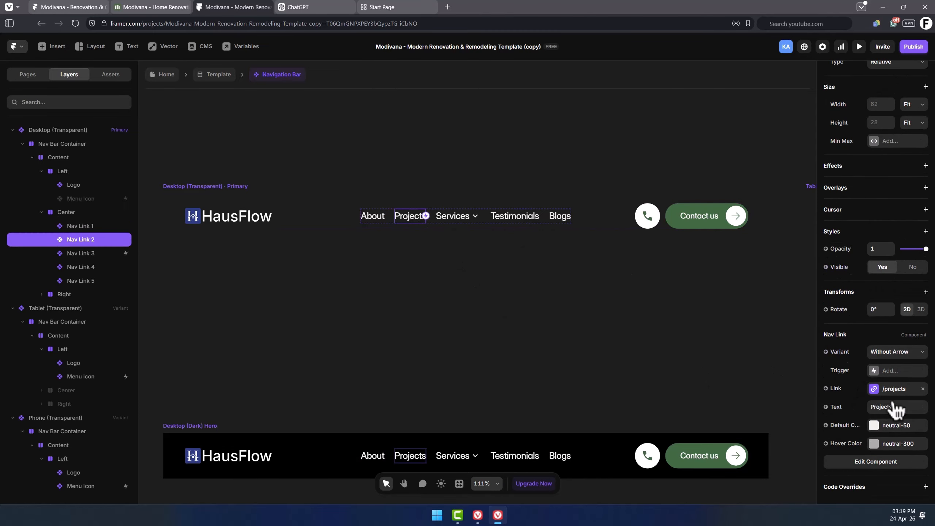
click(466, 221)
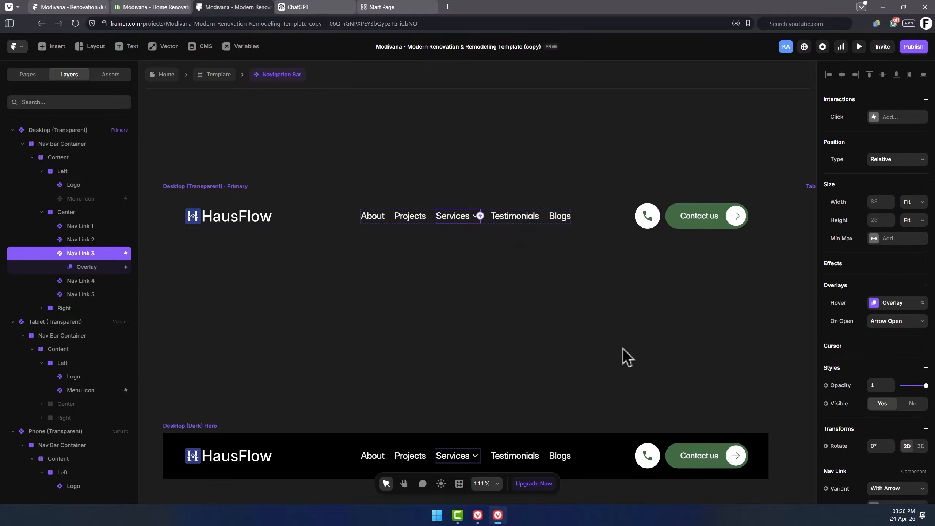
scroll(839, 365, down, 5)
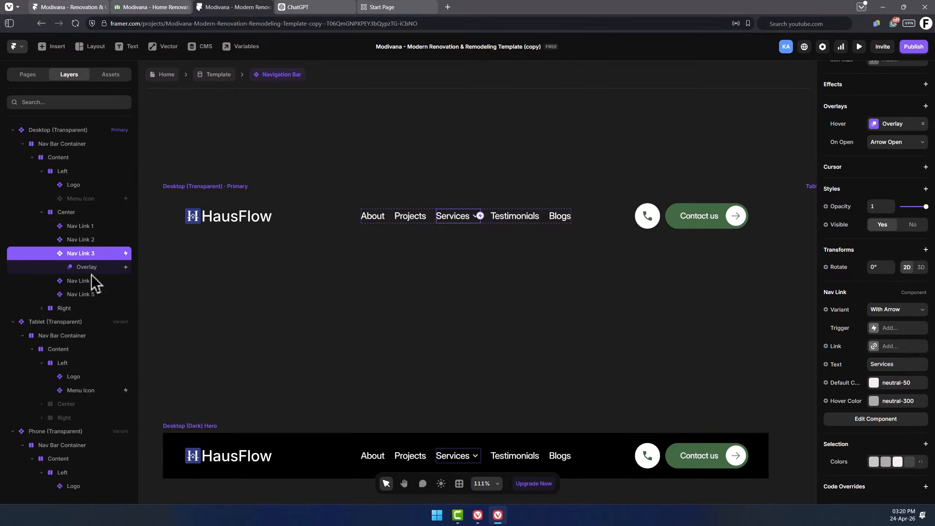
Open the Services link's hover overlay to examine its services dropdown list, then leave overlay editing.
click(102, 269)
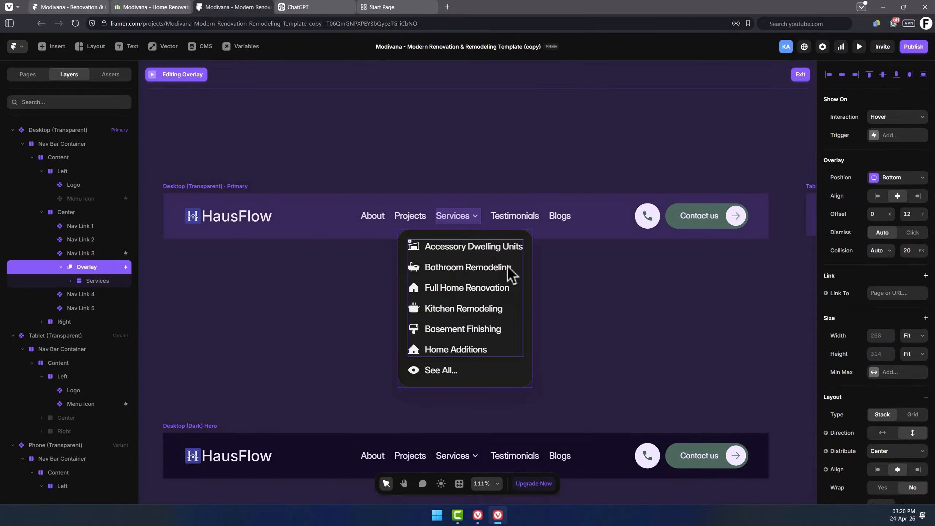
click(480, 306)
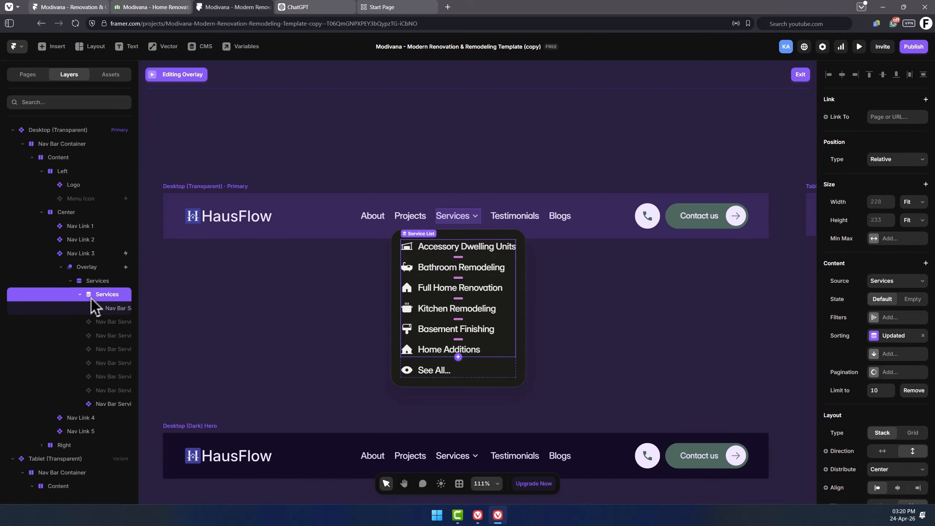
key(Escape)
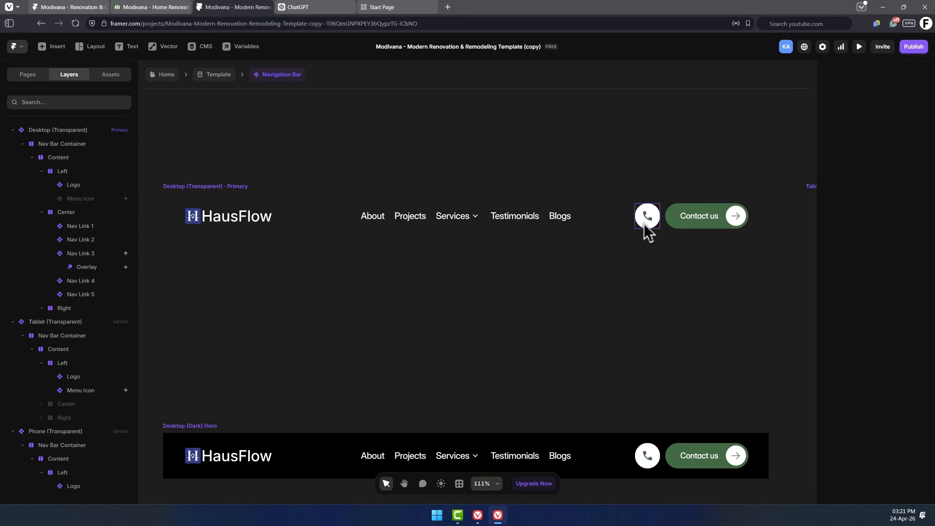
Change the call icon's tel: link to a new phone number.
click(646, 224)
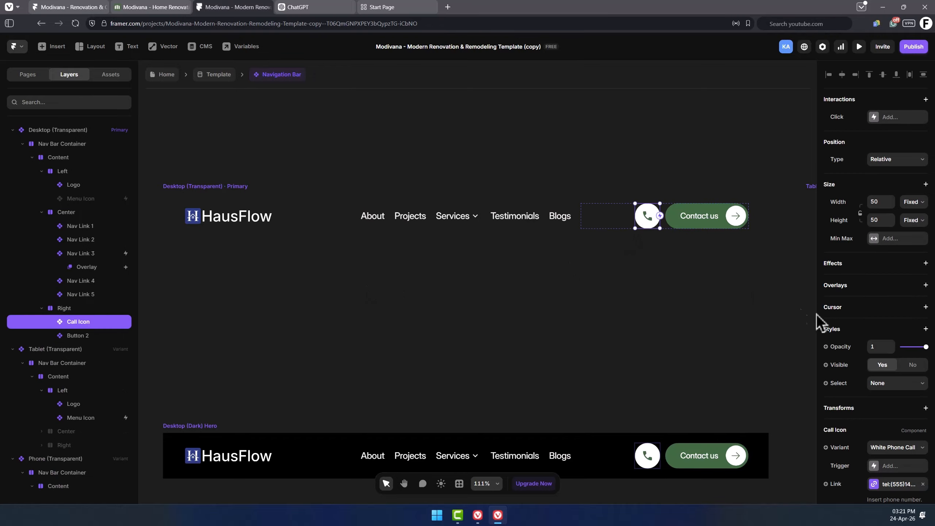
scroll(853, 387, down, 2)
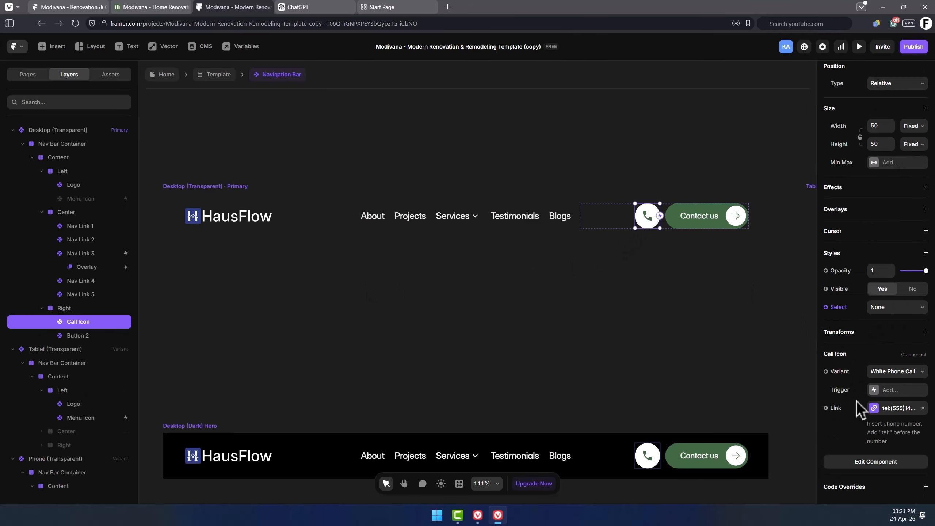
click(899, 409)
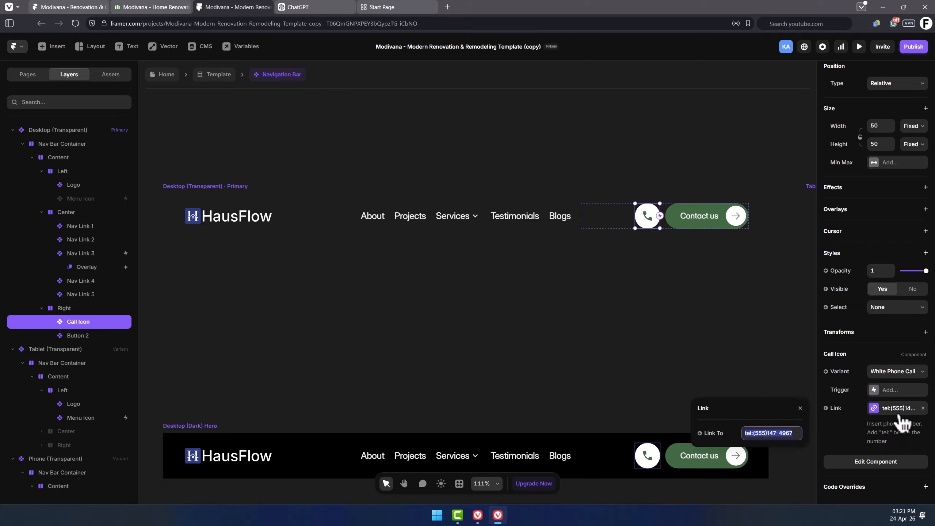
click(768, 433)
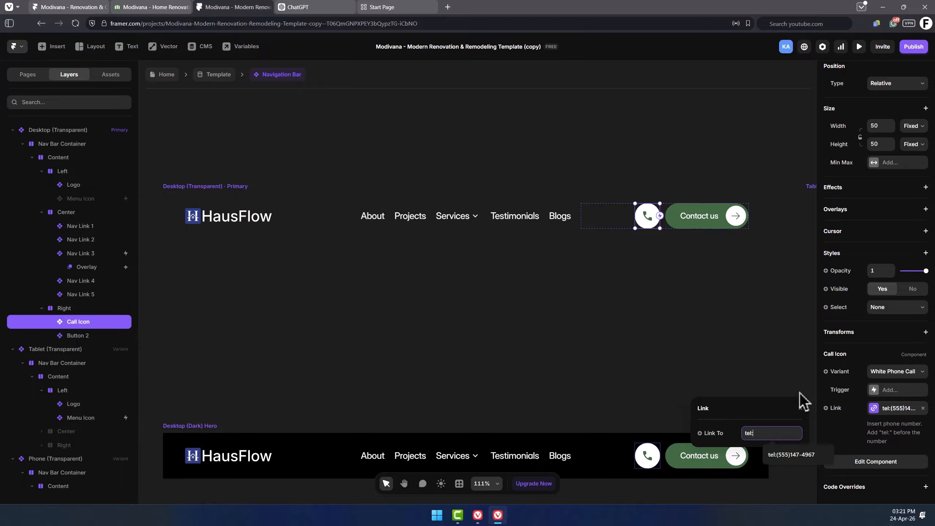
text(1234-567-890)
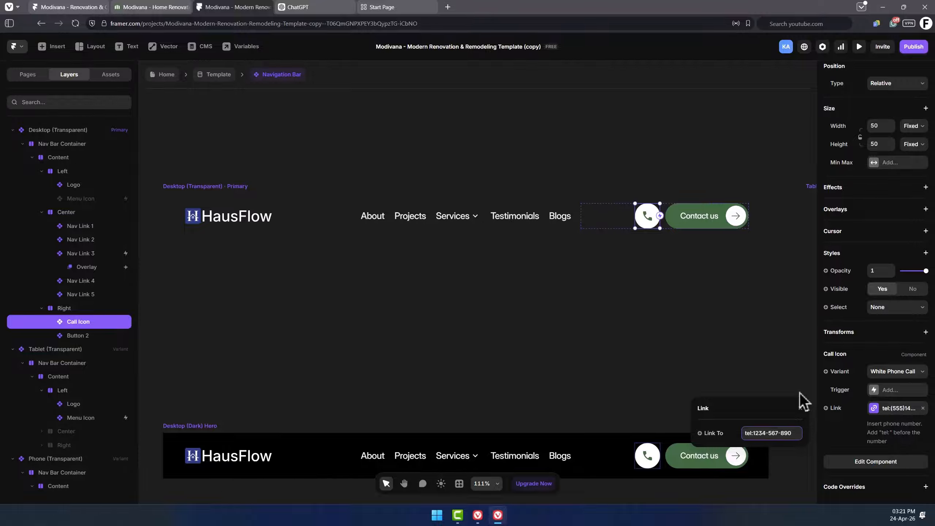
click(902, 428)
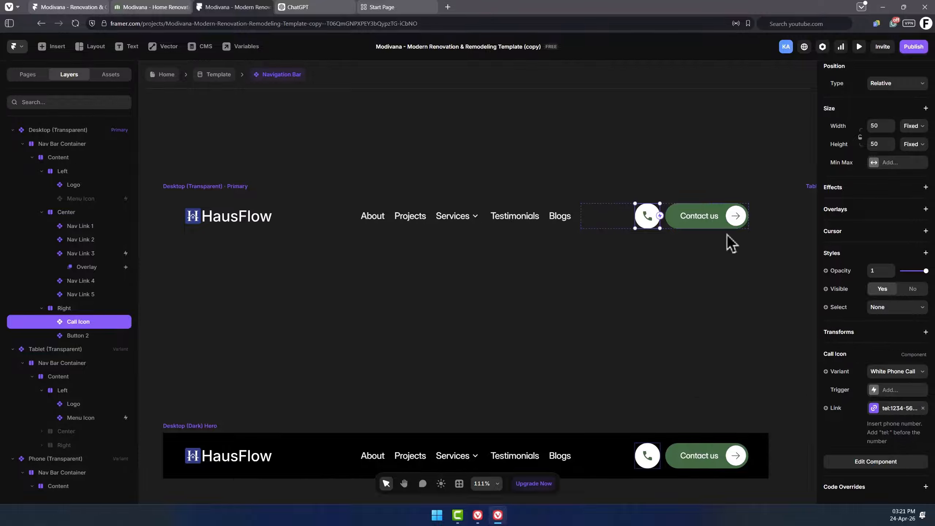
Change the Contact us button's text to "Book a Call".
click(721, 226)
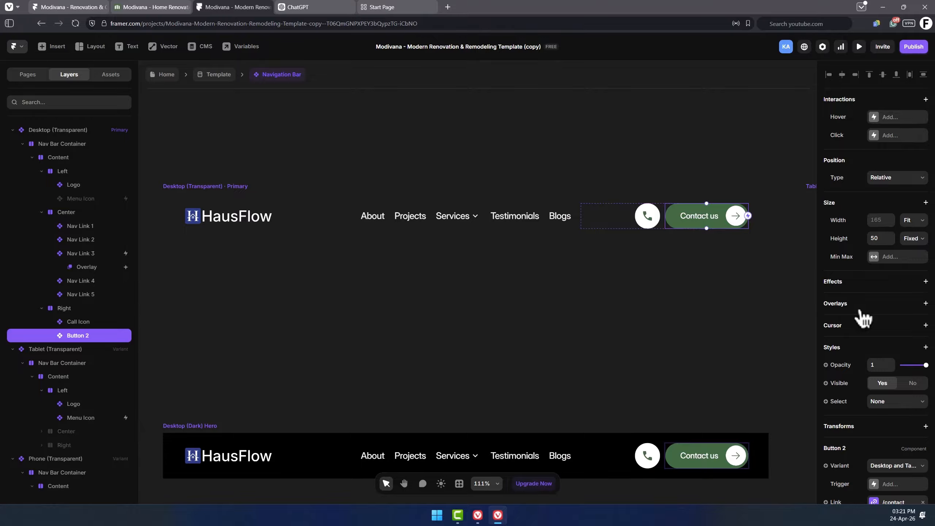
scroll(863, 319, down, 5)
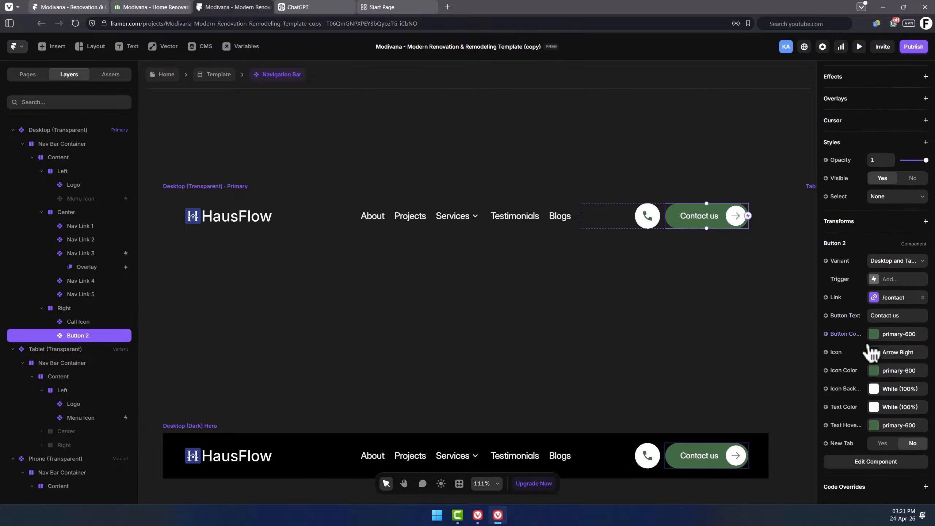
click(904, 316)
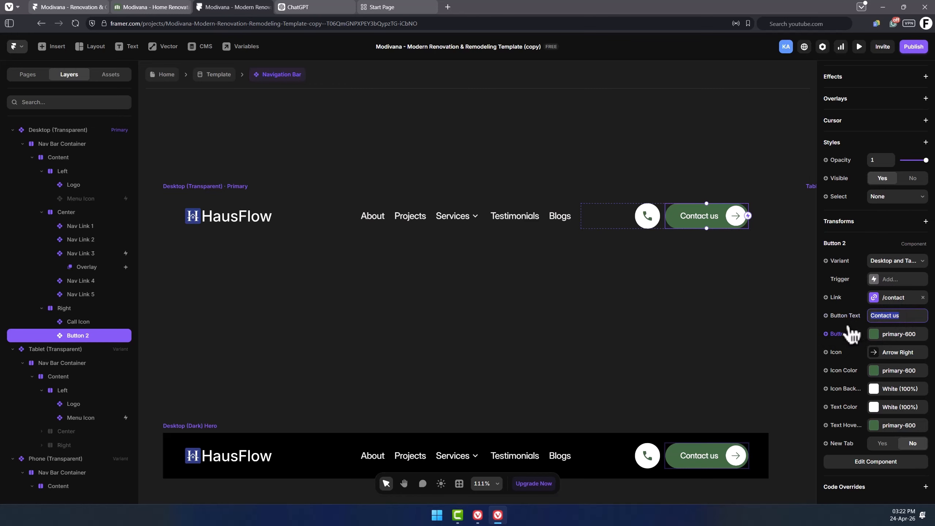
key(Return)
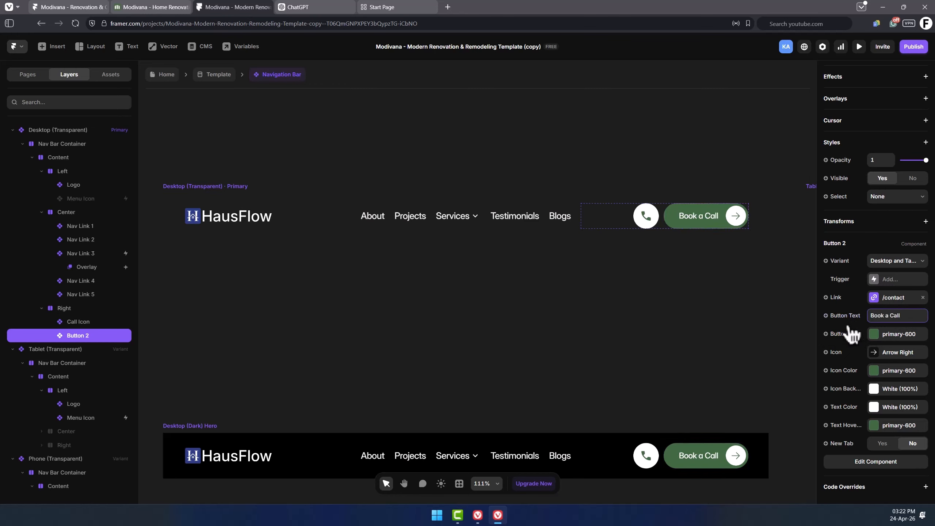
click(880, 300)
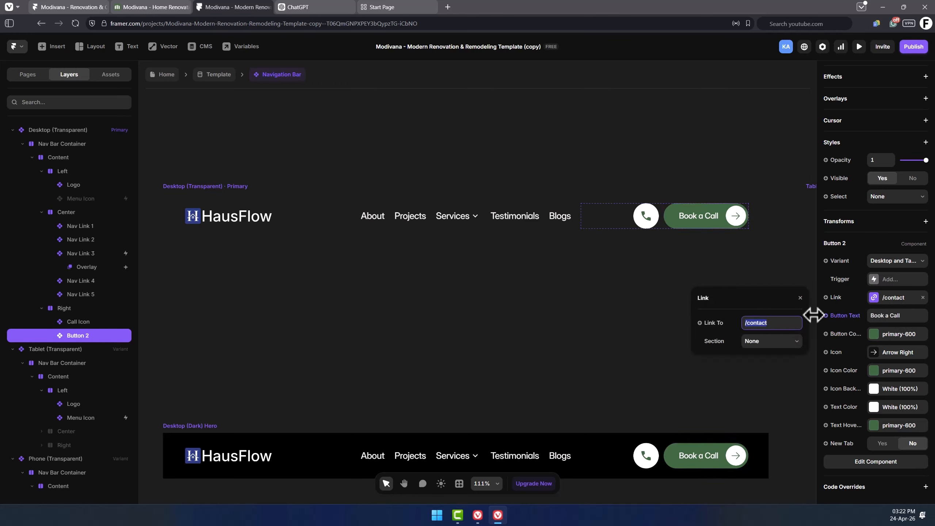
click(779, 323)
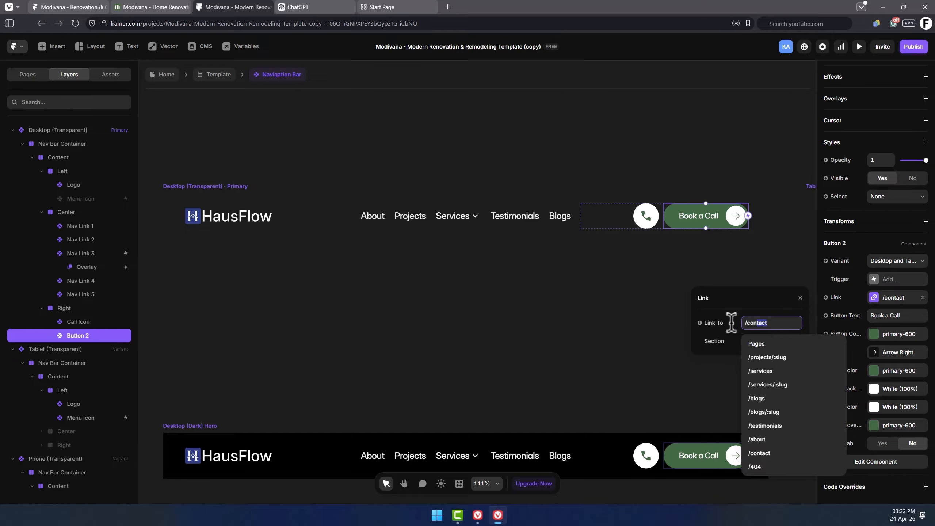
key(ctrl+a)
key(BackSpace)
text(ww)
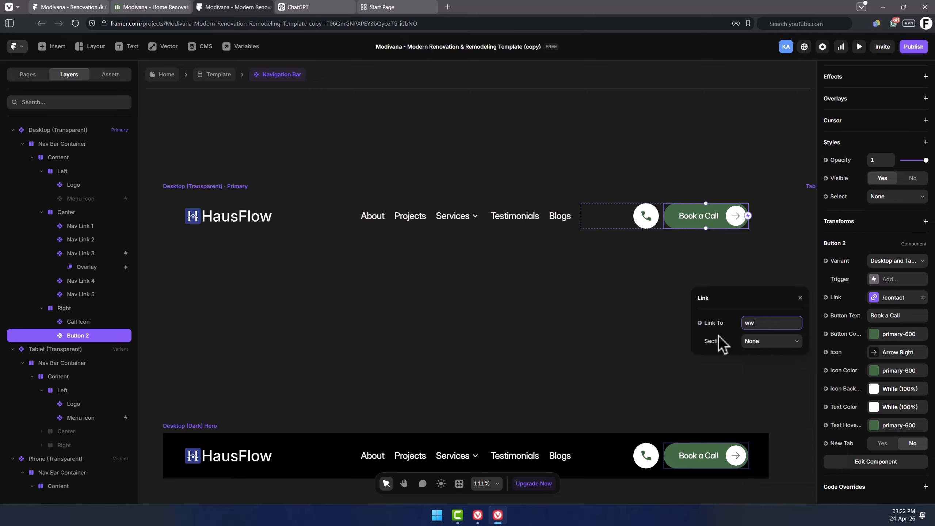
text(w.cal.com)
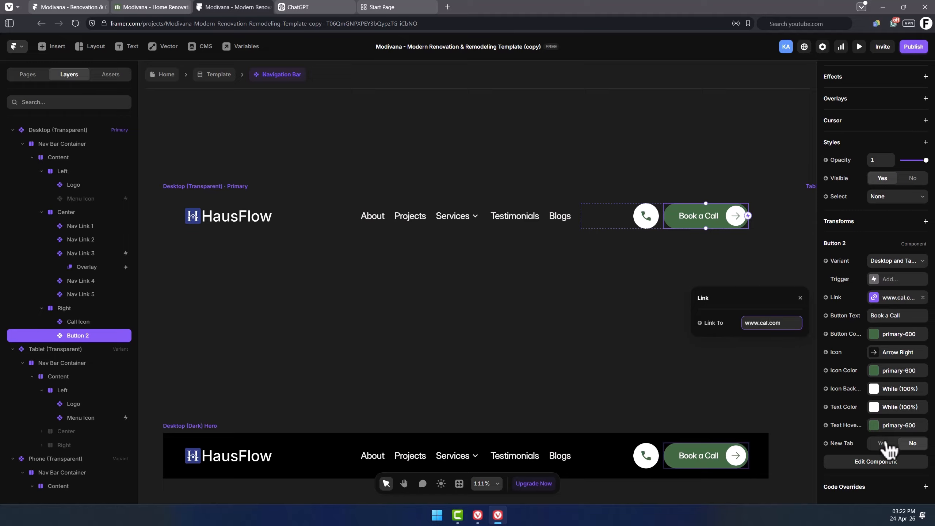
click(886, 446)
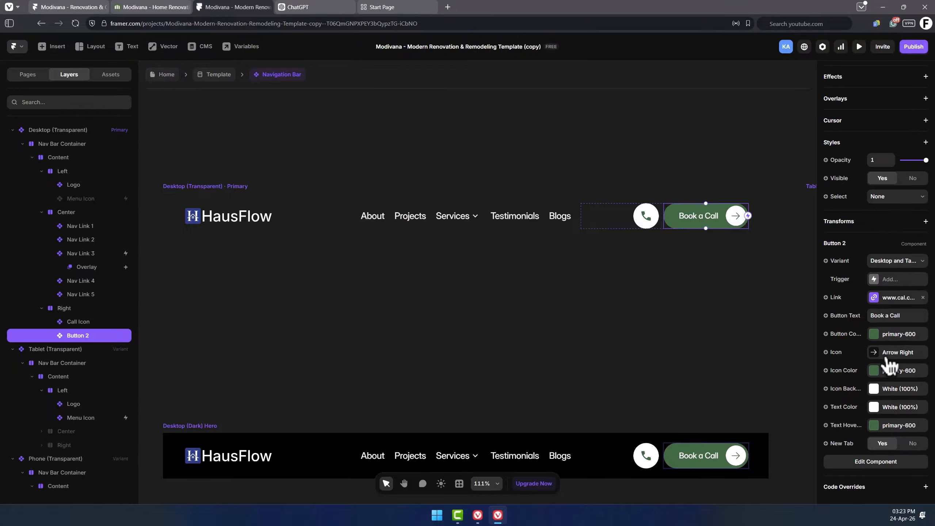
Inspect the call icon link in the tablet and phone open navigation variants.
click(365, 289)
scroll(365, 288, down, 5)
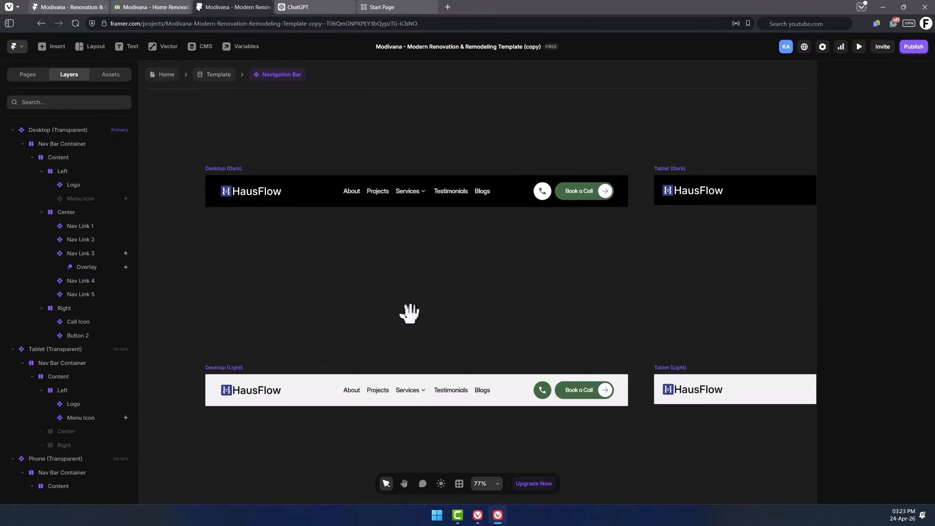
drag(414, 311, 424, 275)
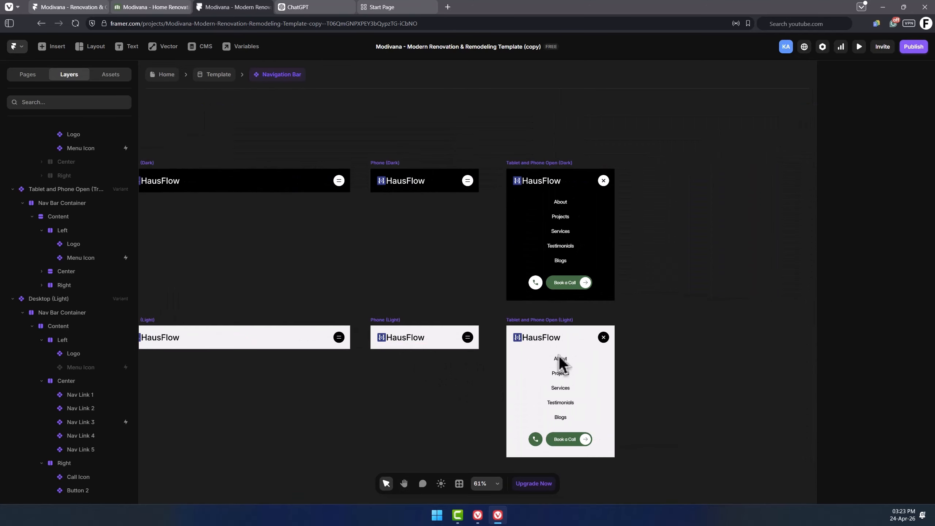
scroll(663, 263, up, 2)
scroll(673, 274, up, 3)
click(573, 261)
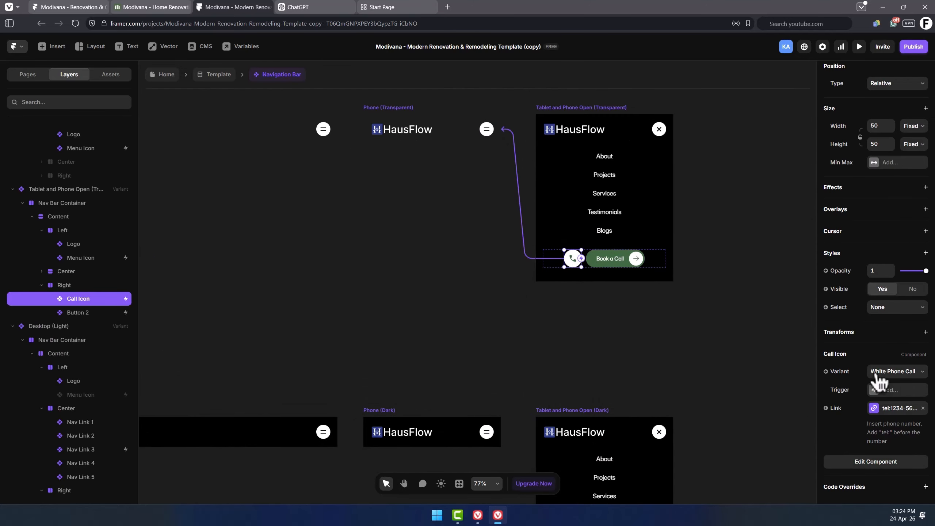
click(894, 409)
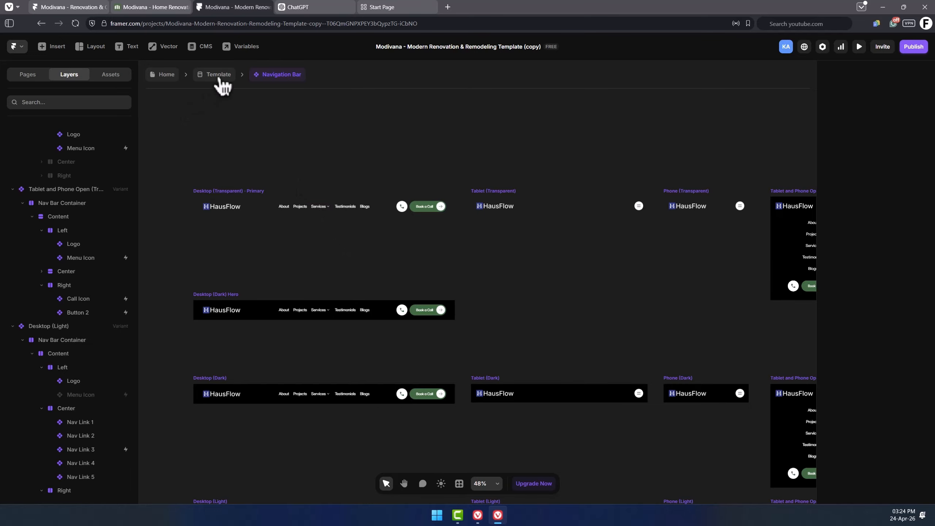
Open the Contact Section component on the template page for editing.
click(220, 76)
click(265, 179)
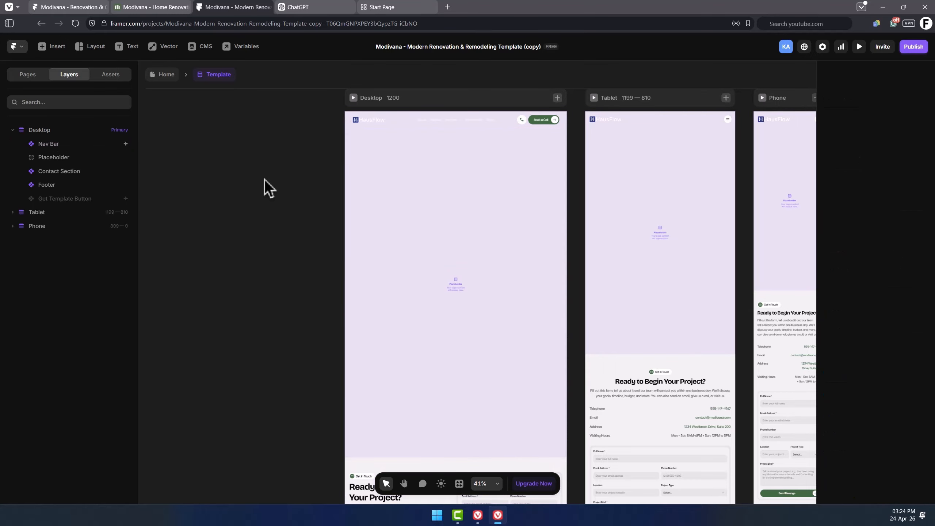
scroll(274, 202, down, 1)
scroll(278, 263, down, 6)
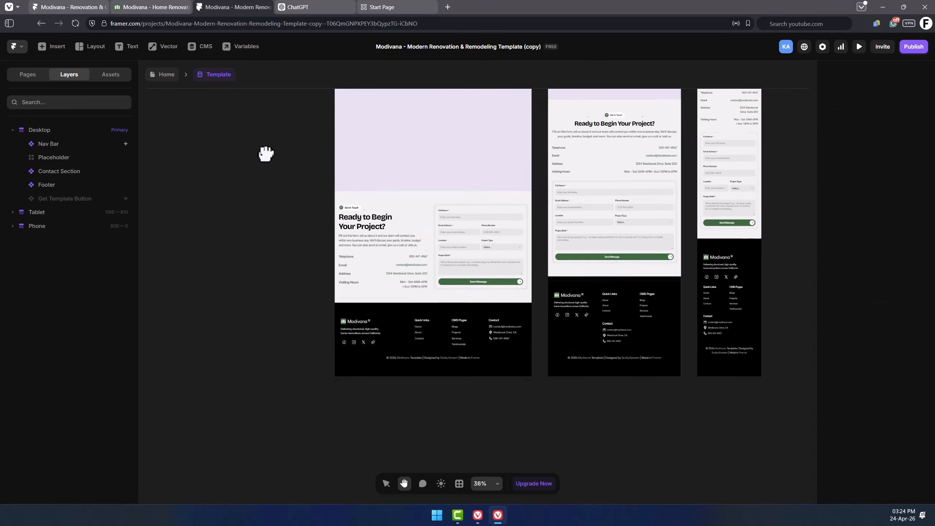
scroll(474, 223, up, 3)
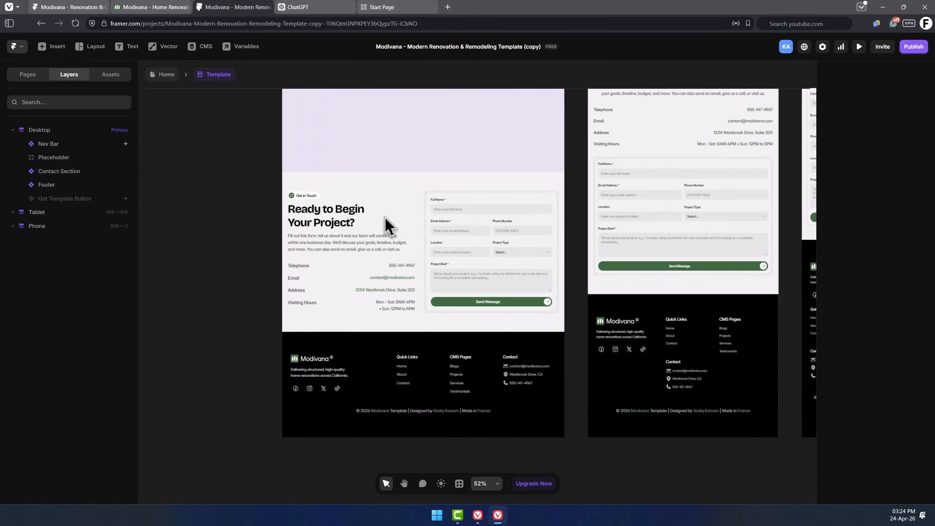
click(123, 175)
right_click(59, 172)
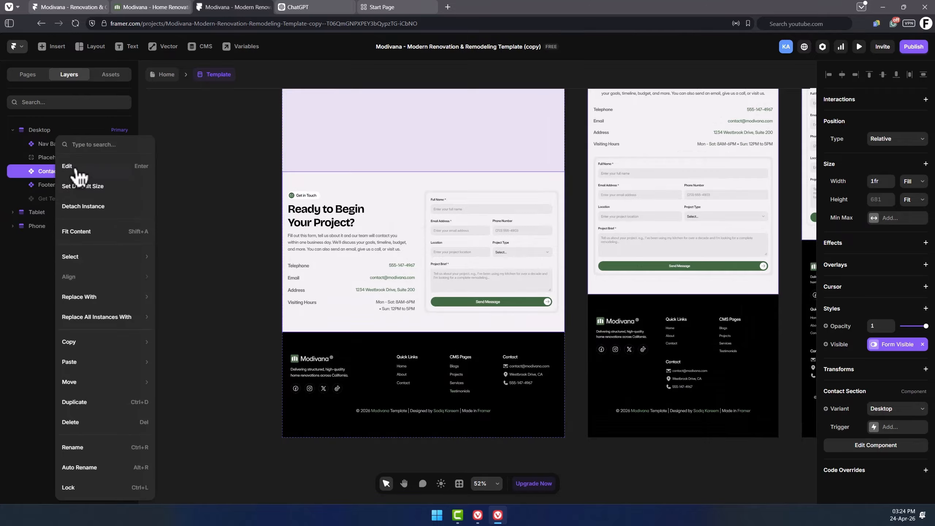
click(97, 170)
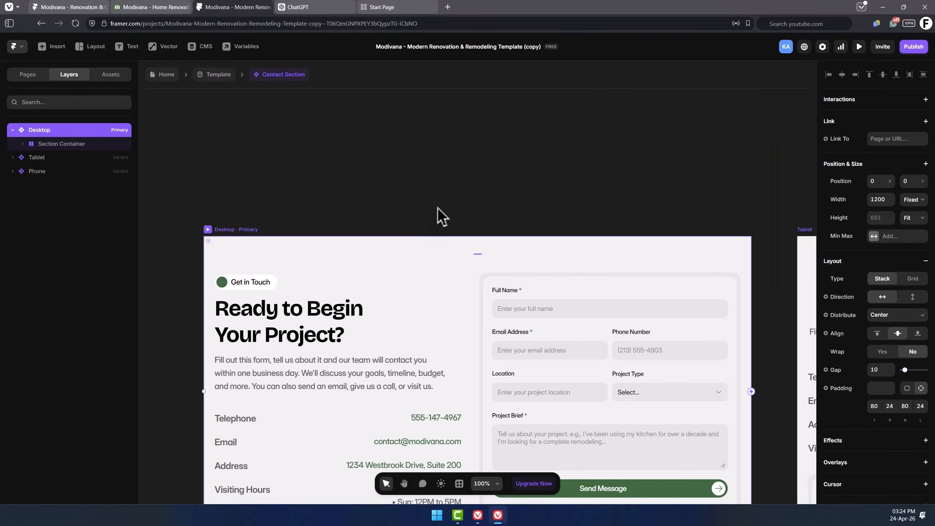
Change the Get in Touch tag's text to "Let's Talk" and its icon to Address Book.
scroll(438, 215, down, 5)
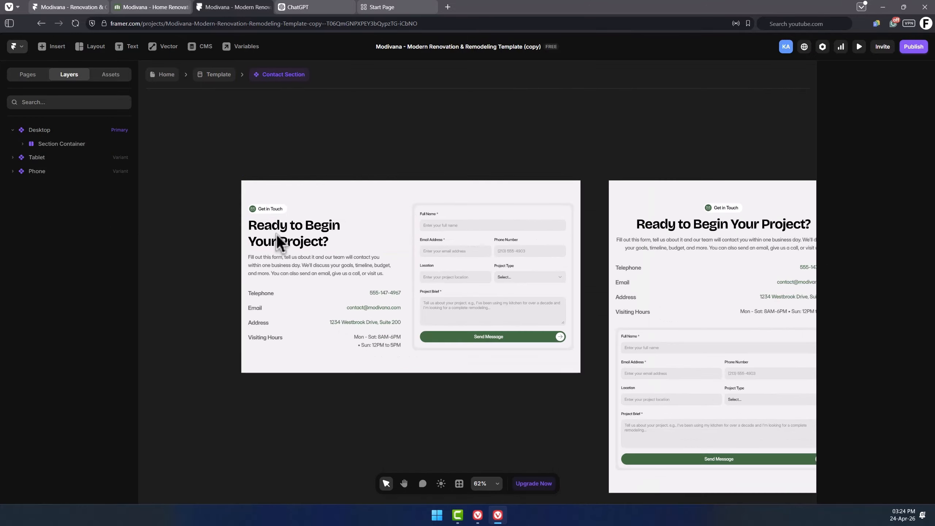
scroll(276, 234, down, 2)
drag(214, 130, 358, 105)
scroll(228, 186, up, 3)
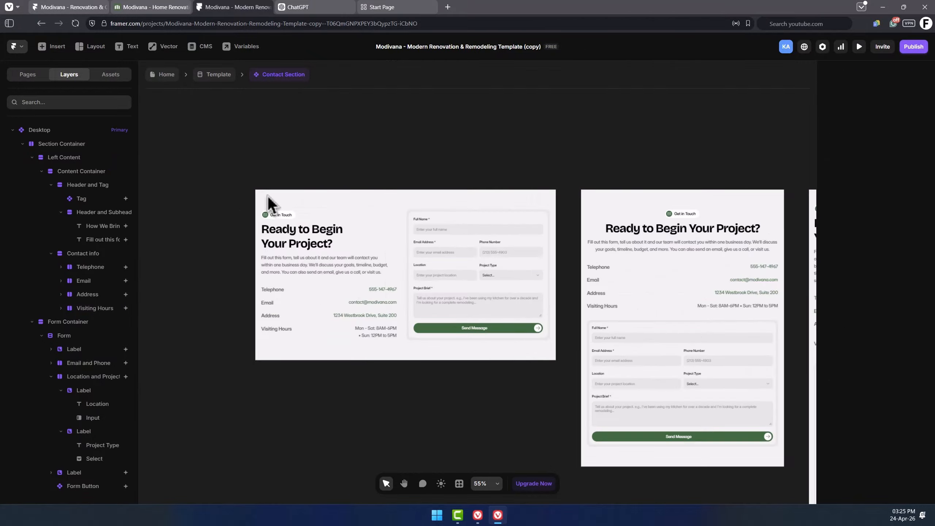
click(260, 184)
scroll(272, 195, up, 3)
click(268, 191)
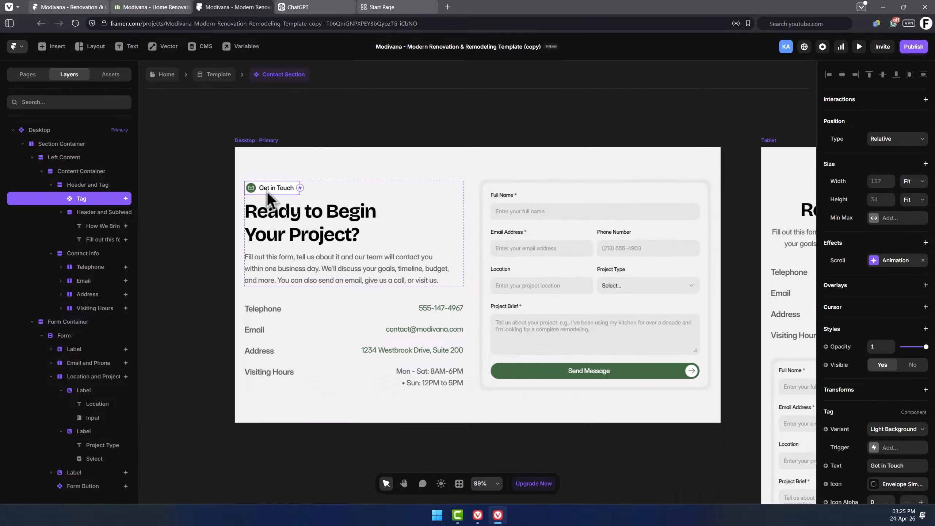
scroll(902, 353, down, 3)
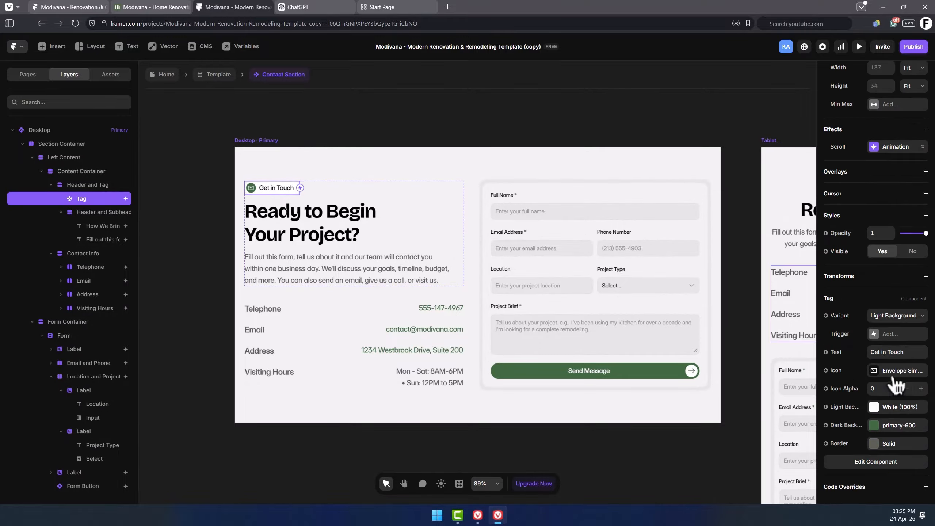
click(907, 353)
text(Let's Talk)
key(Return)
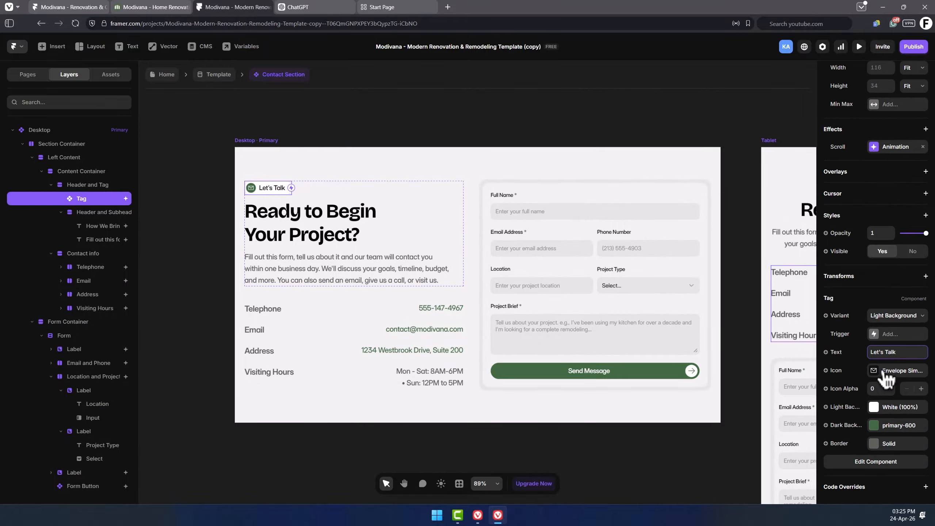
click(891, 371)
click(752, 170)
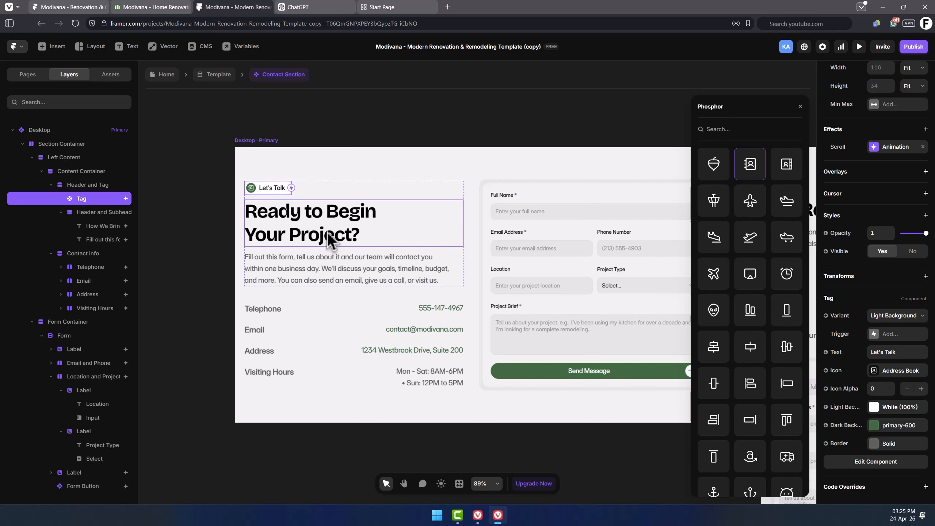
click(319, 225)
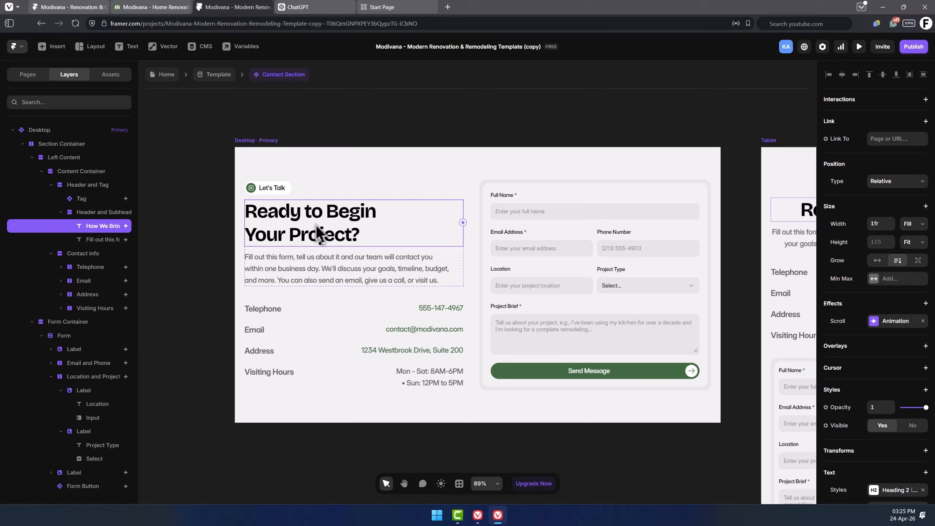
Replace the contact section heading with "Let's Start Your Project.".
double_click(313, 212)
click(359, 235)
key(ctrl+a)
text(Let's Start YouR)
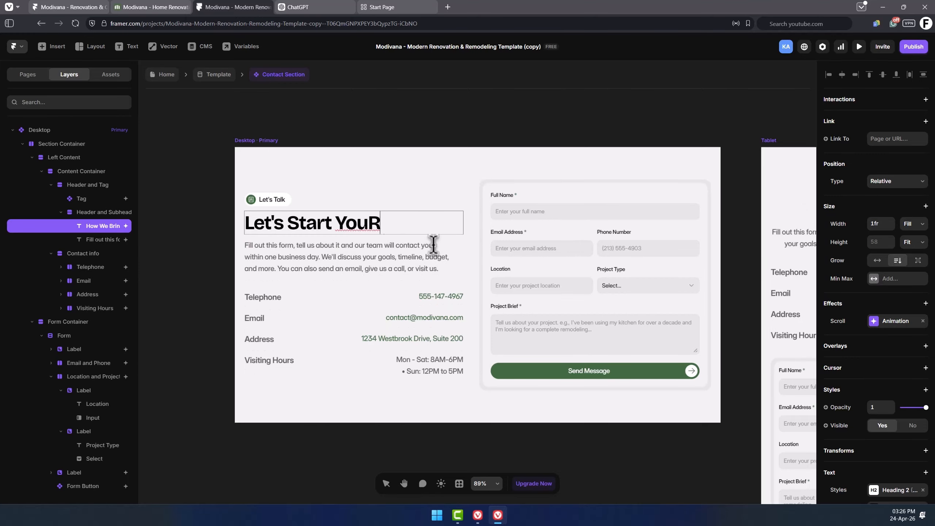
key(BackSpace)
text(r Project.)
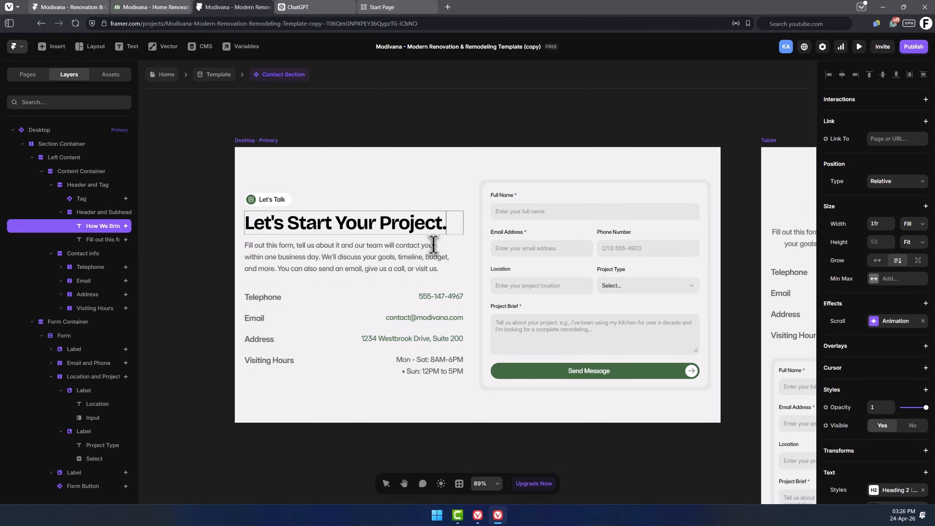
double_click(346, 259)
key(ctrl+a)
click(325, 259)
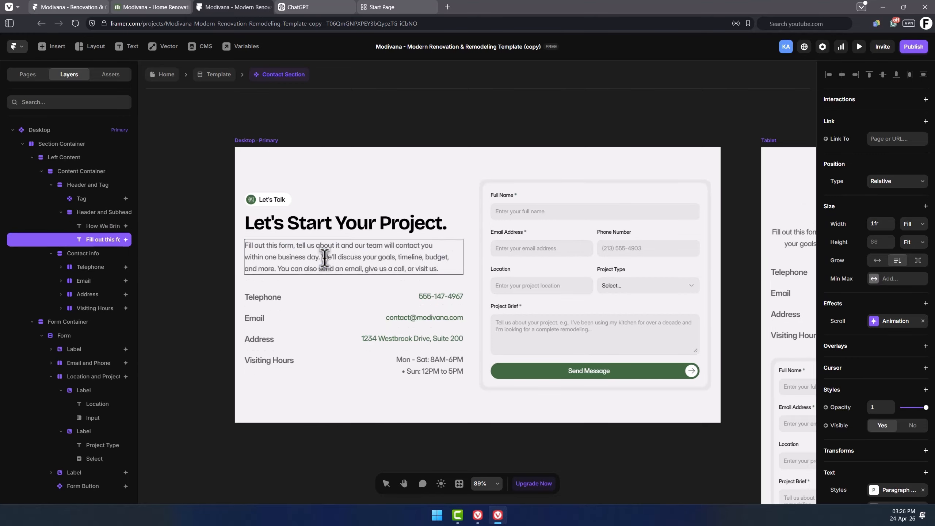
drag(293, 250, 437, 267)
click(441, 271)
key(Escape)
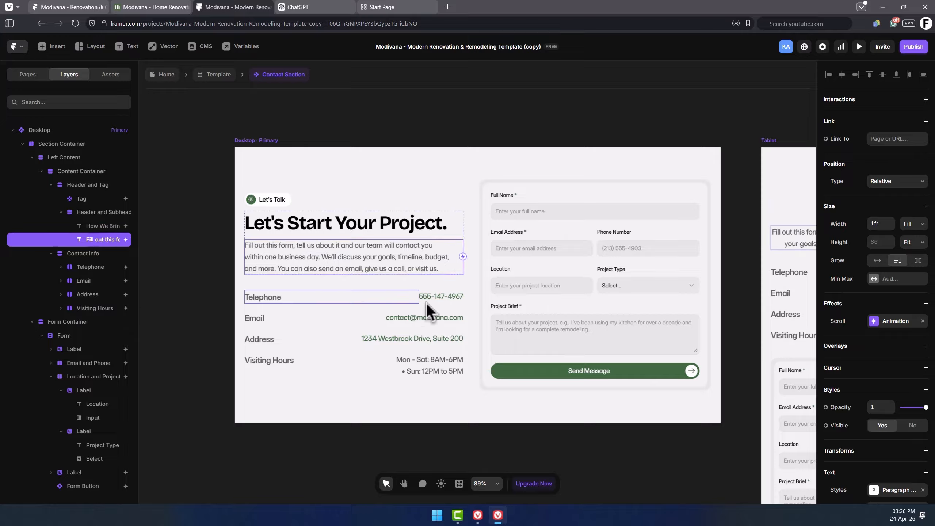
Change the telephone number text and its tel: link to the company's new phone number.
click(438, 299)
double_click(440, 299)
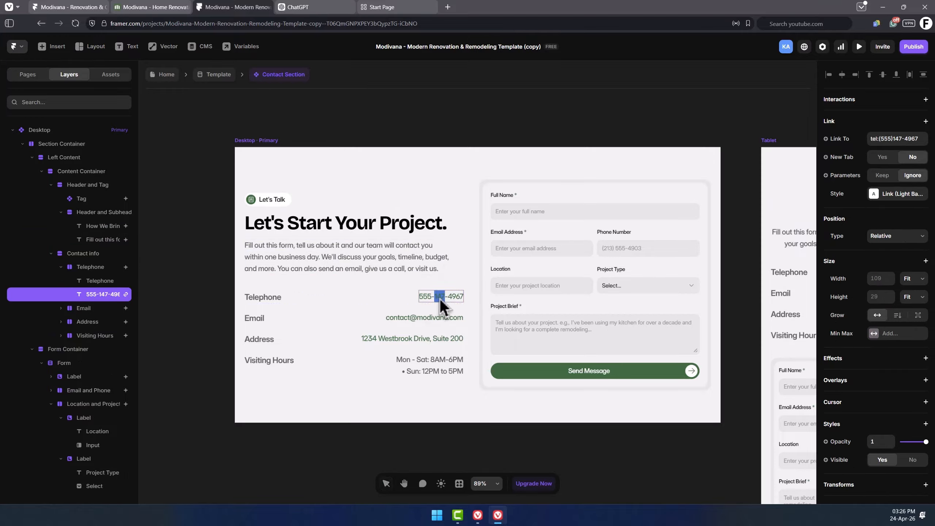
text(1-234-567-890)
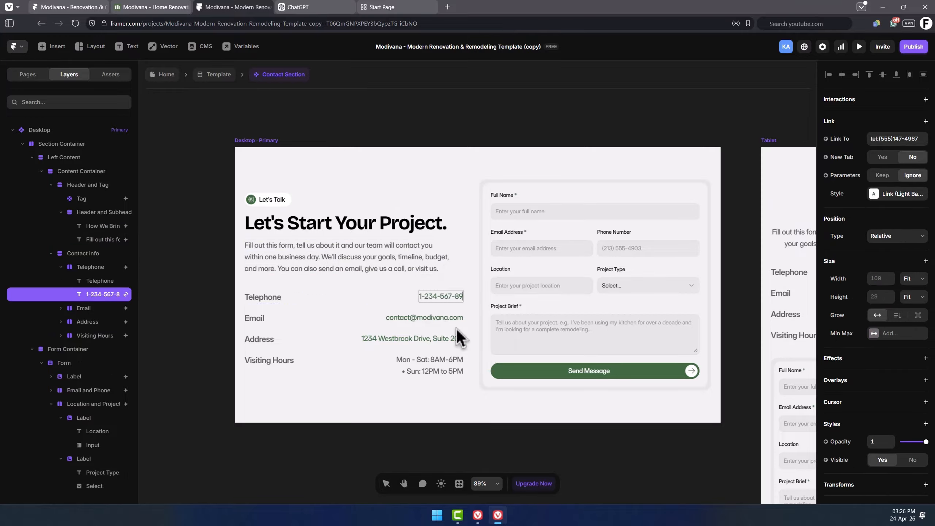
key(ctrl+a)
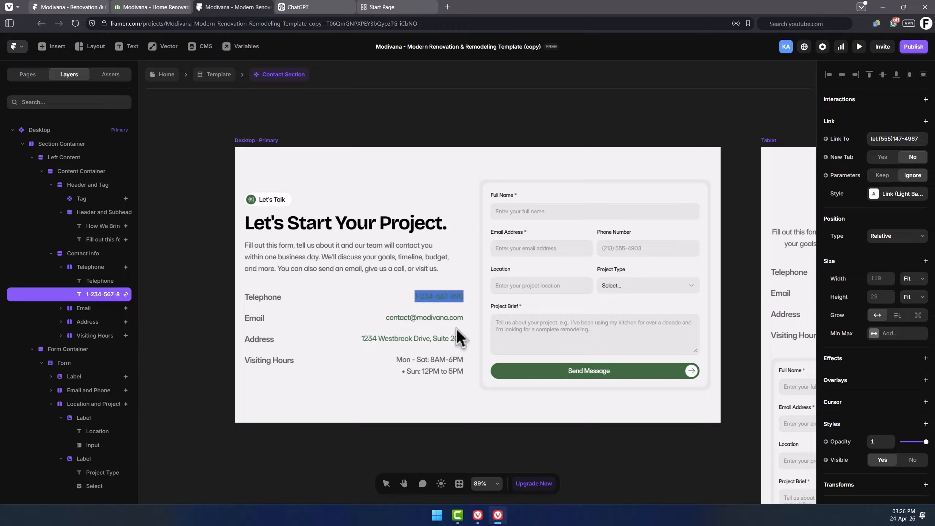
key(Escape)
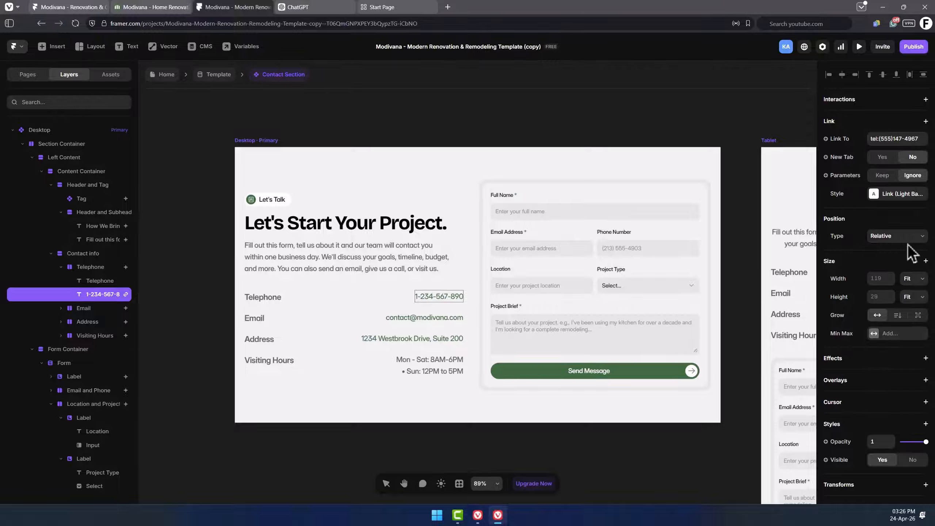
click(885, 138)
click(924, 139)
drag(924, 138, 881, 139)
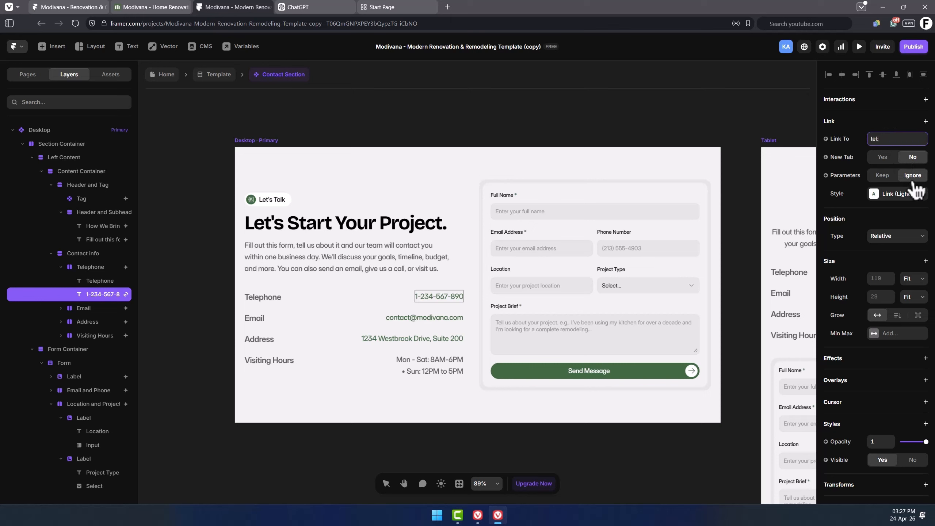
key(Return)
Replace the email text with the new HausFlow contact address and edit its mailto: link.
click(425, 321)
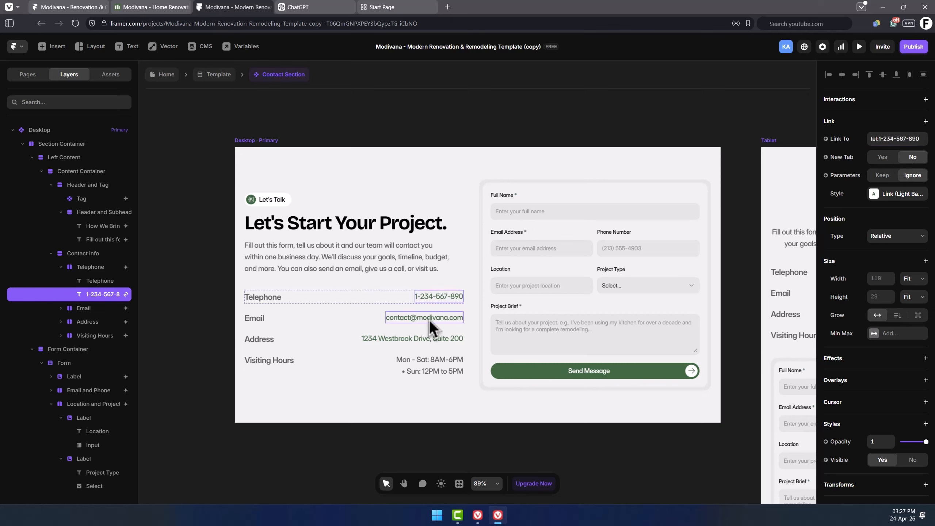
click(430, 319)
double_click(435, 320)
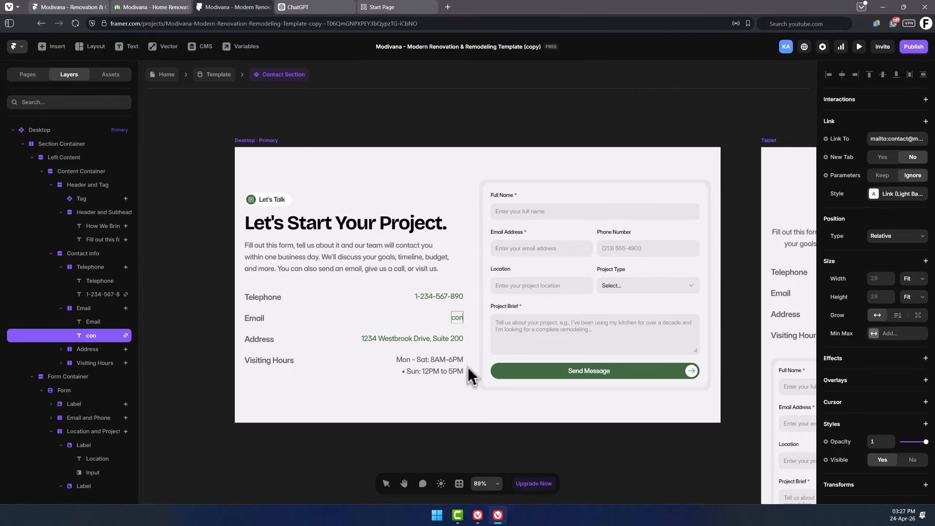
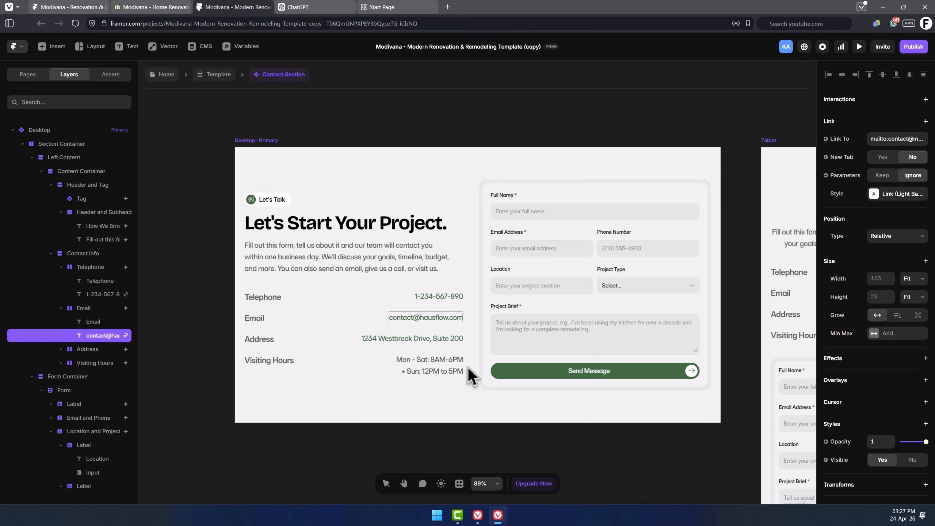
key(ctrl+a)
click(901, 138)
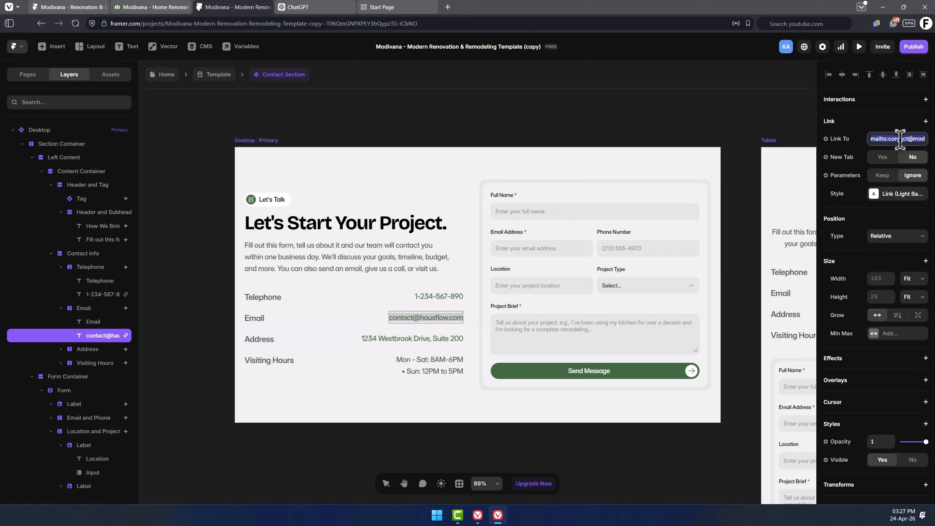
double_click(900, 139)
key(BackSpace)
Copy the Google Maps share link for Sofra Grill and use it as the address text's link.
click(424, 341)
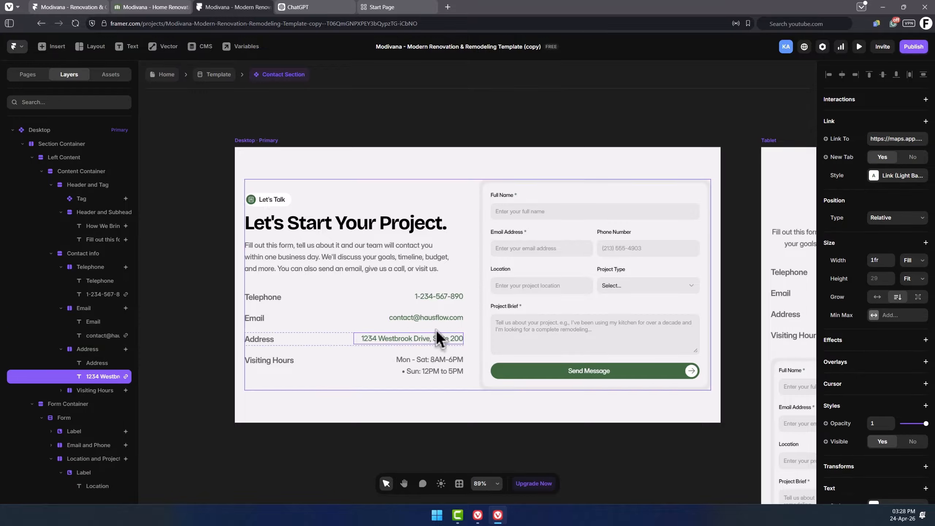
double_click(425, 340)
click(426, 340)
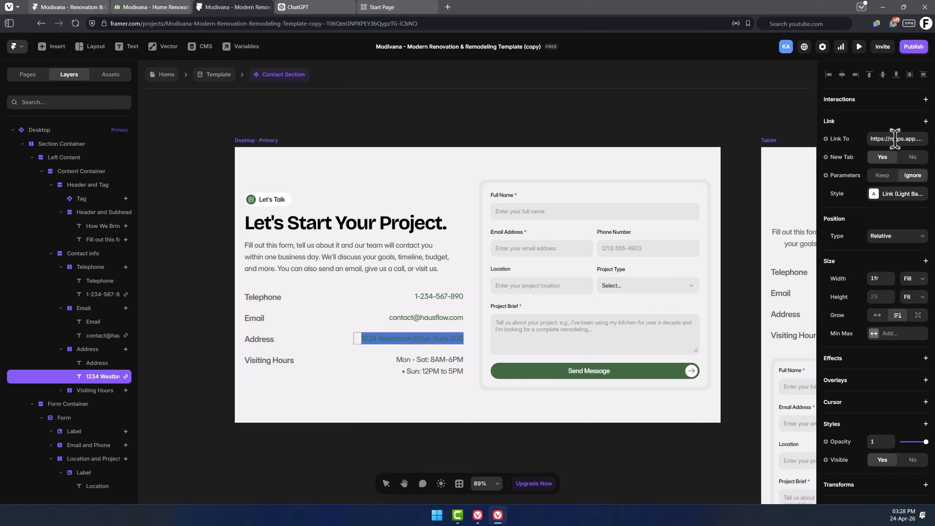
click(906, 139)
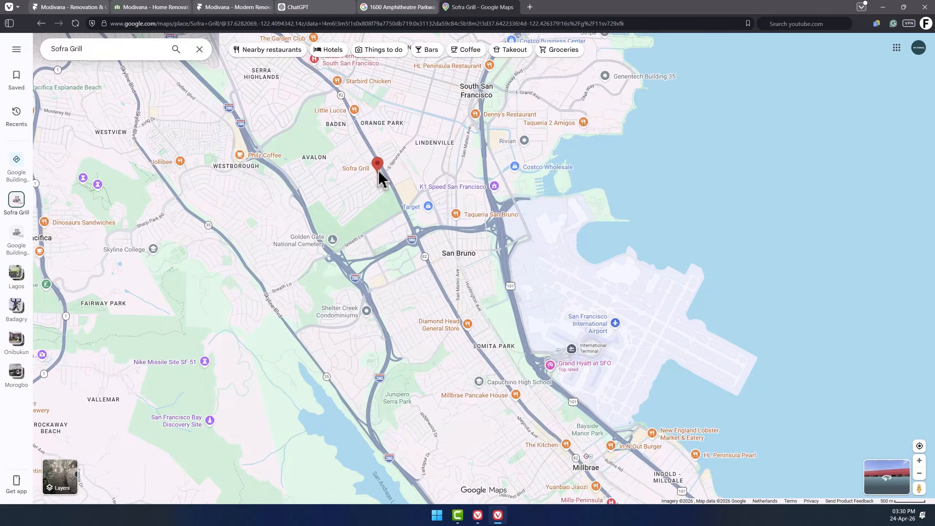
click(380, 171)
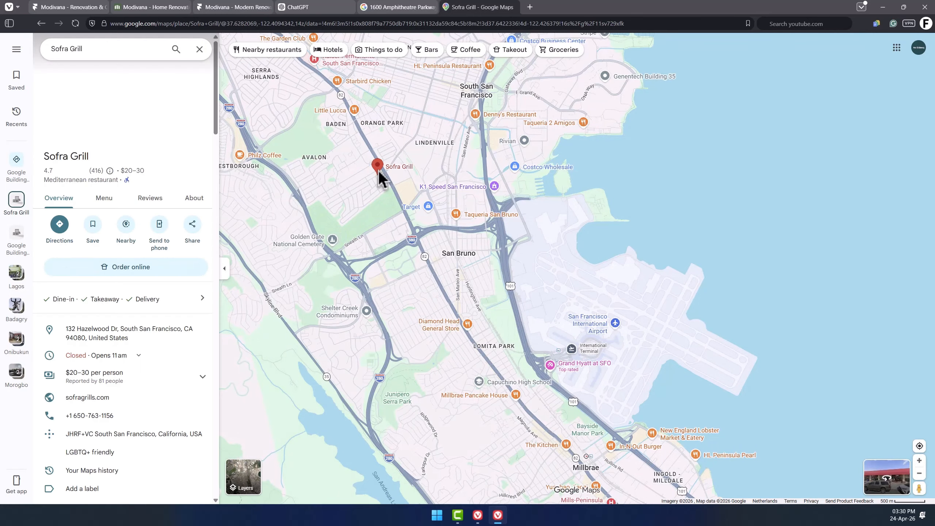
click(193, 225)
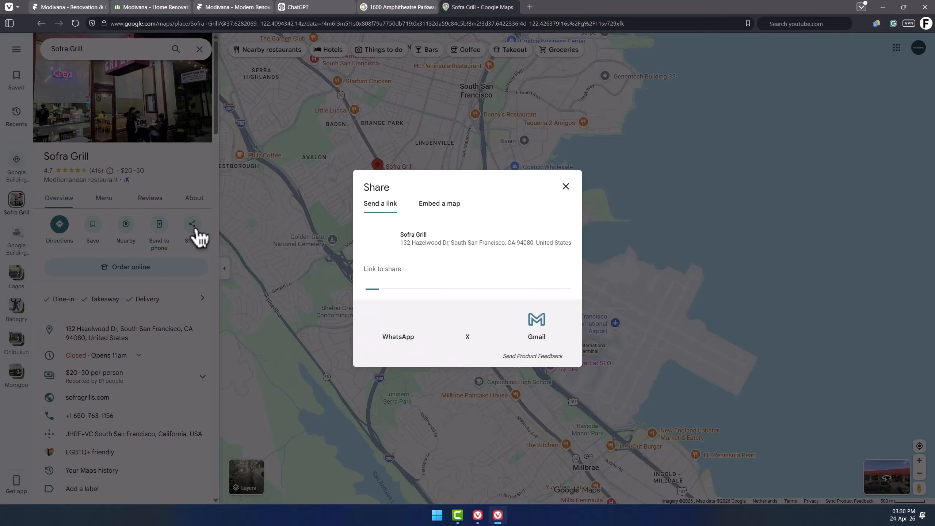
click(556, 289)
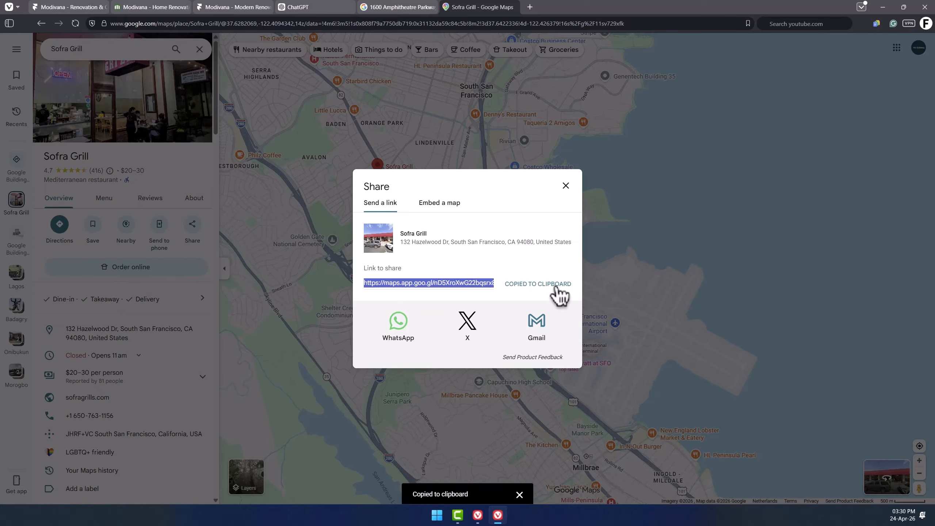
click(434, 7)
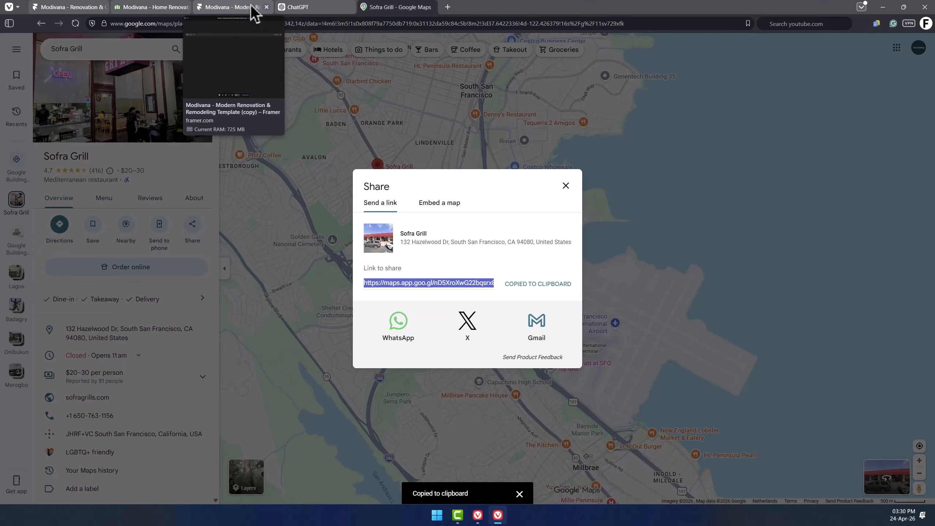
click(236, 7)
click(895, 139)
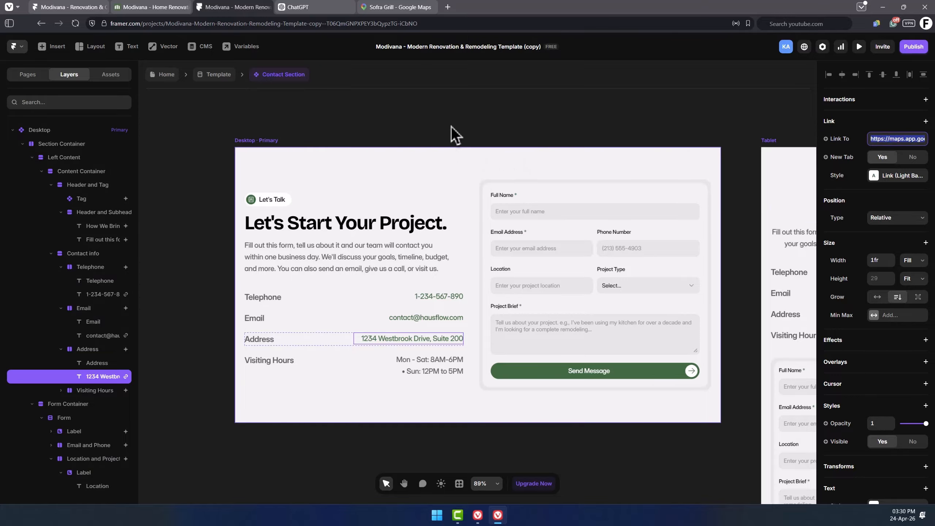
Delete the Sunday hours line from the visiting hours text.
click(422, 372)
double_click(429, 370)
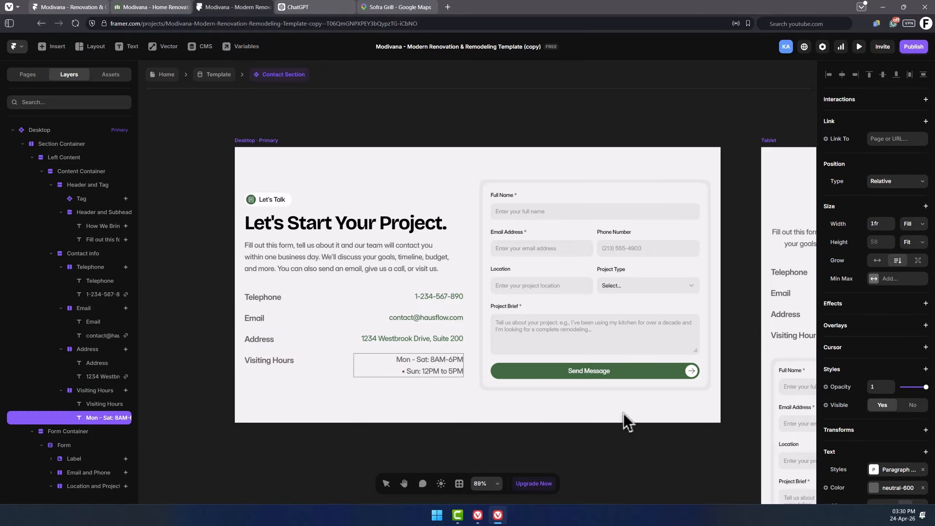
key(ctrl+shift+Right)
key(ctrl+shift+Right)
key(ctrl+shift+Right)
key(ctrl+shift+Right)
key(BackSpace)
key(BackSpace)
key(BackSpace)
key(BackSpace)
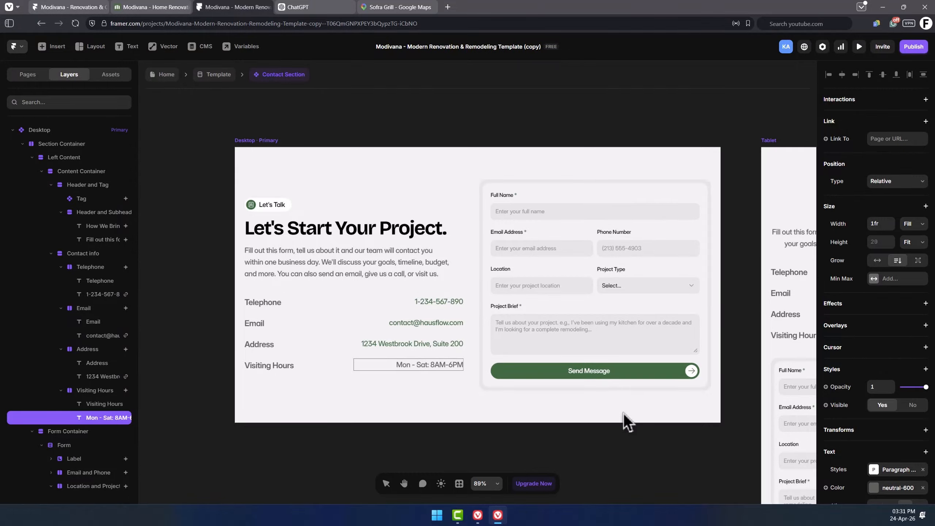
click(521, 453)
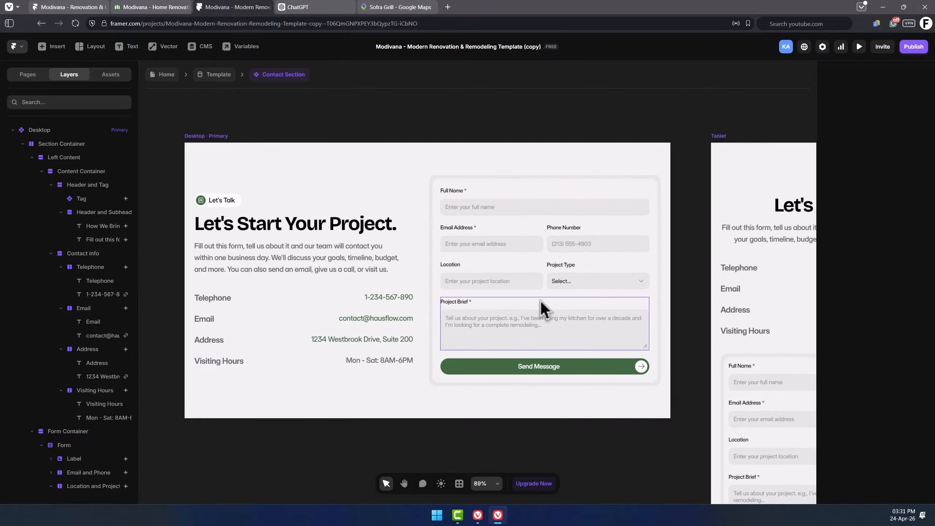
Change the Project Type dropdown's Kitchen Remodeling option value and title to Home Renovation.
click(574, 284)
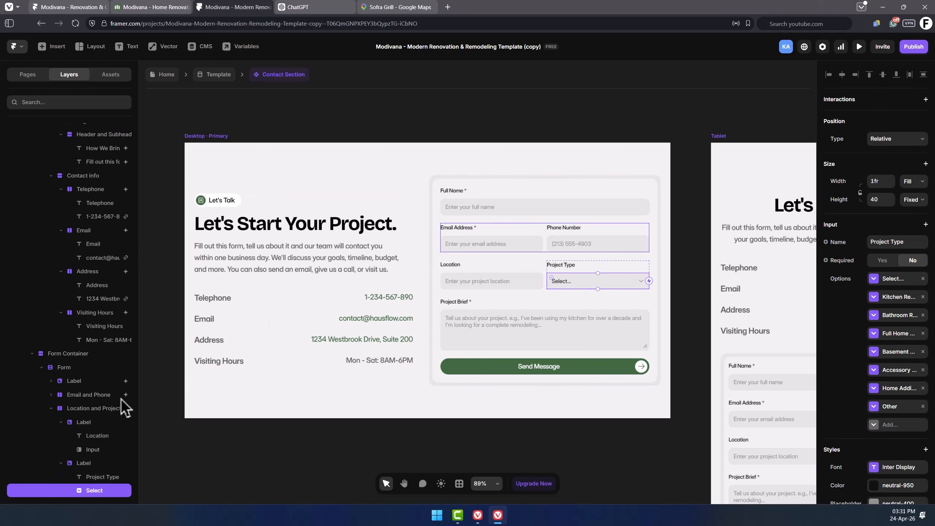
scroll(121, 399, down, 3)
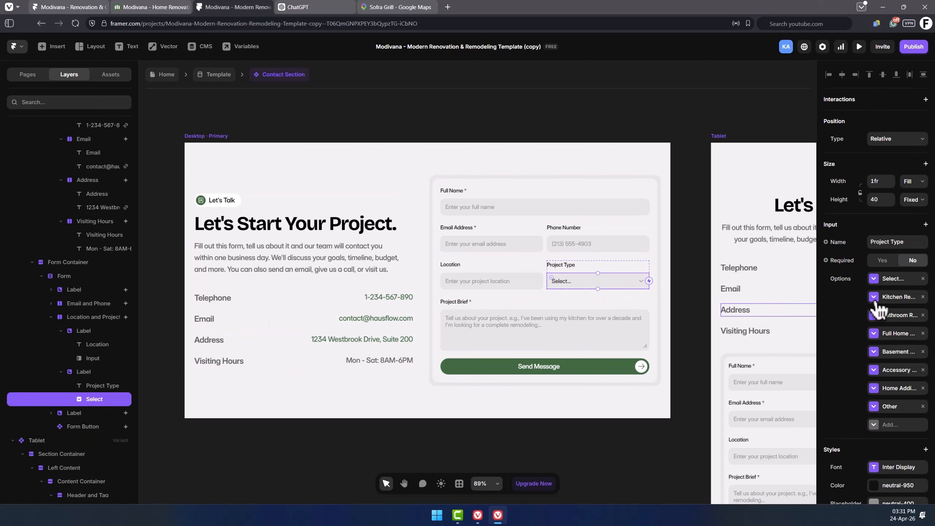
click(892, 280)
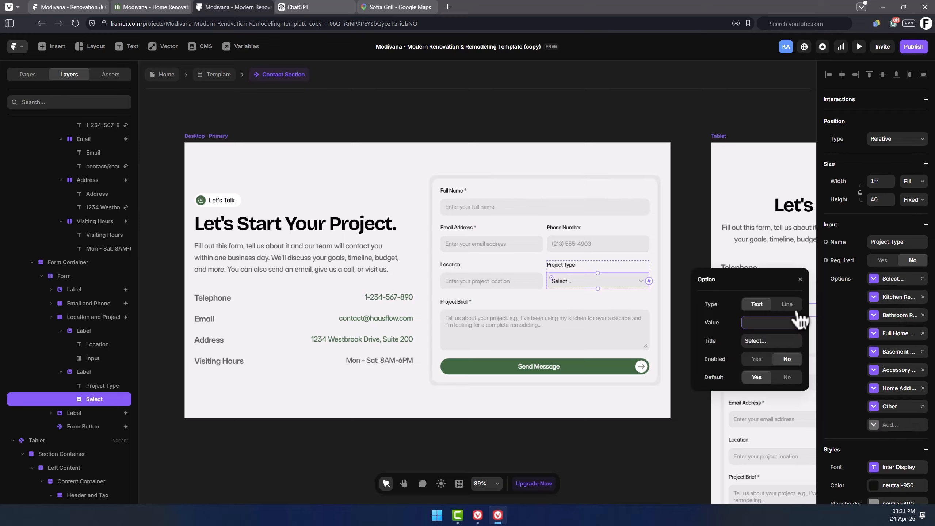
click(895, 280)
click(897, 300)
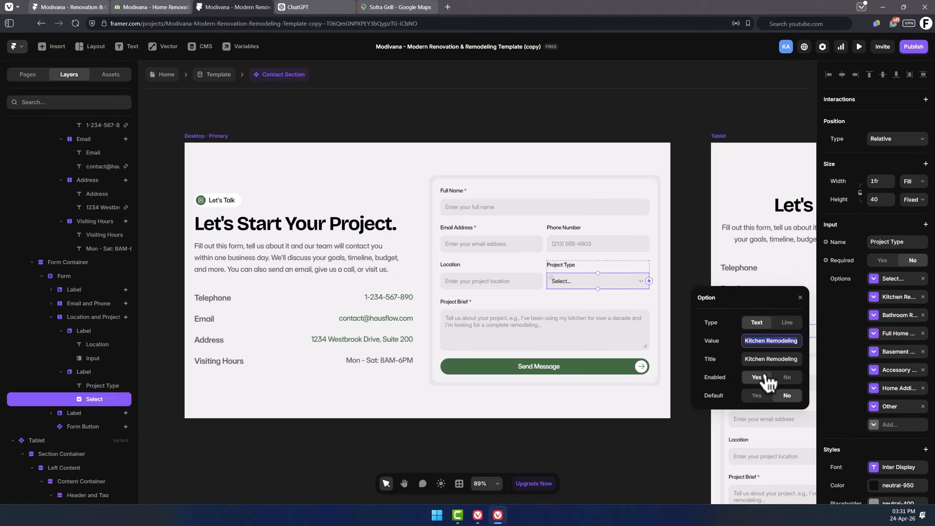
text(Home Renovation)
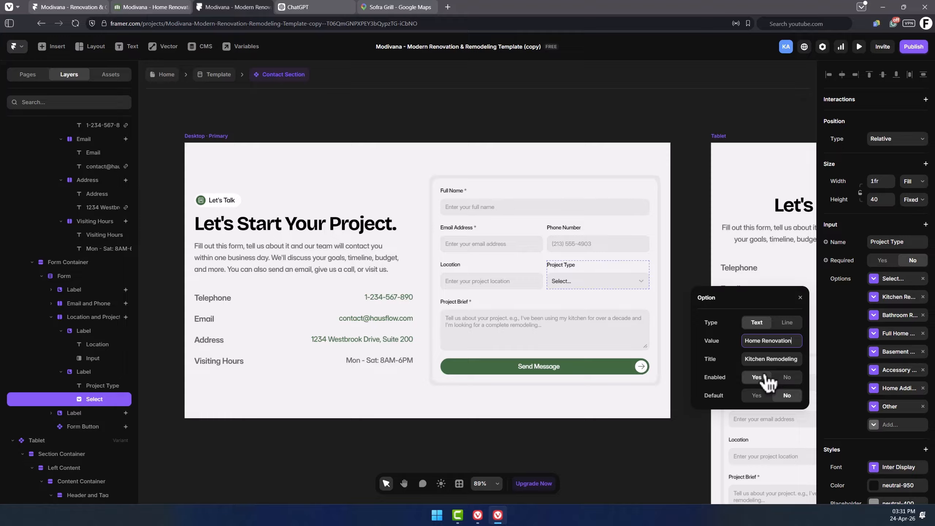
key(Tab)
key(ctrl+v)
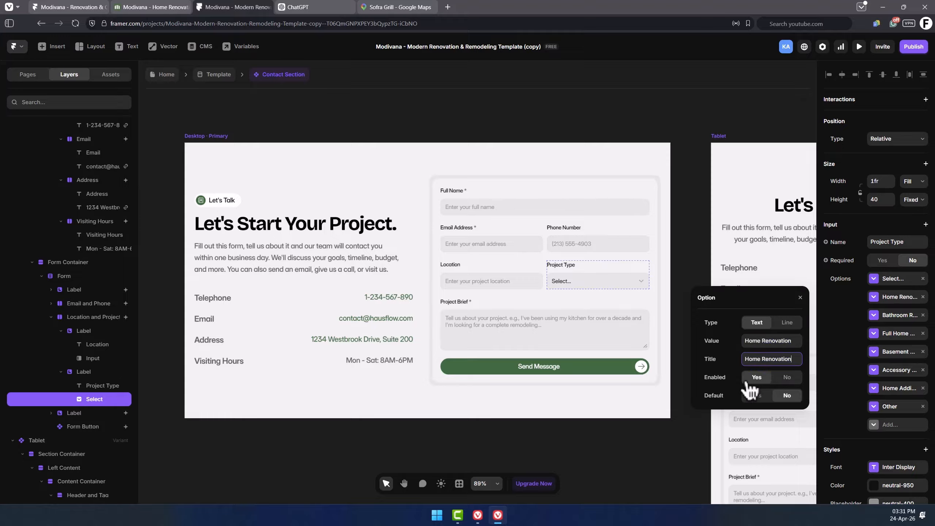
click(732, 359)
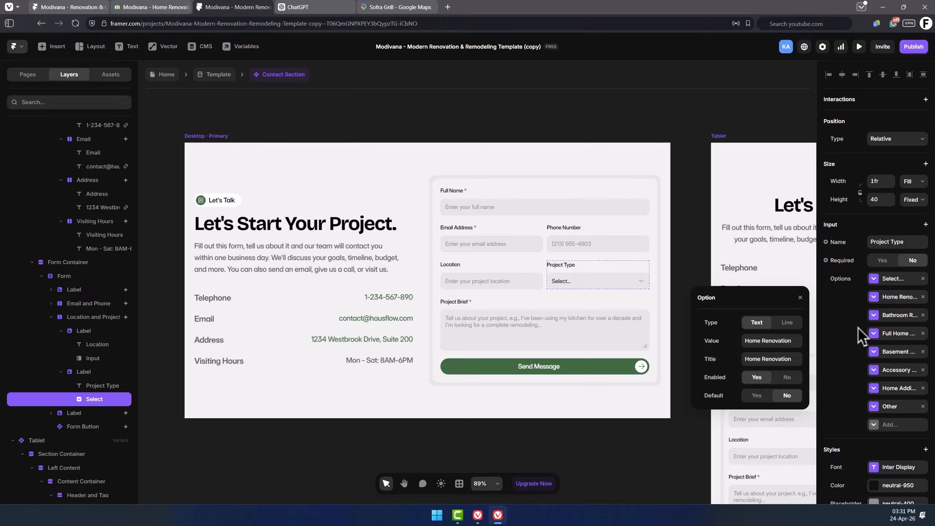
Remove the Full Home, Basement, Accessory and Home Additions options from the Project Type dropdown.
click(899, 317)
click(899, 317)
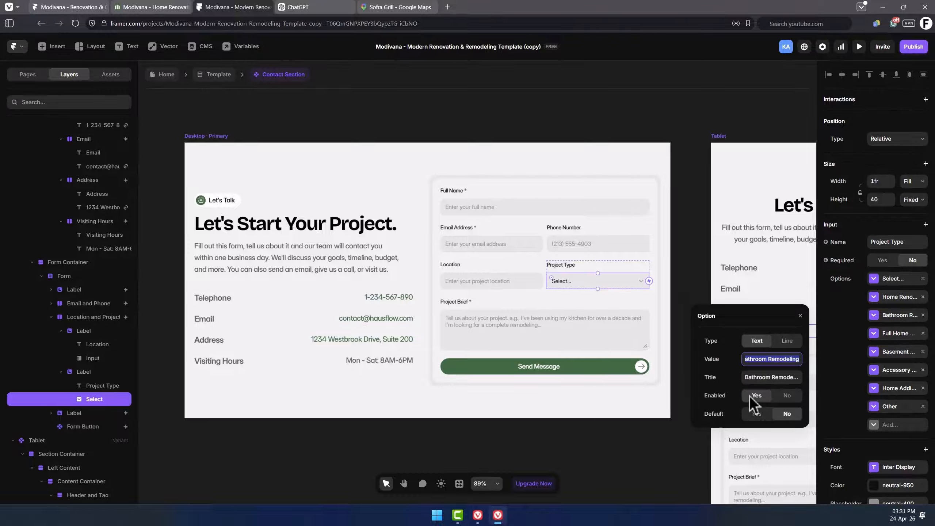
click(879, 336)
click(926, 391)
click(924, 388)
click(923, 370)
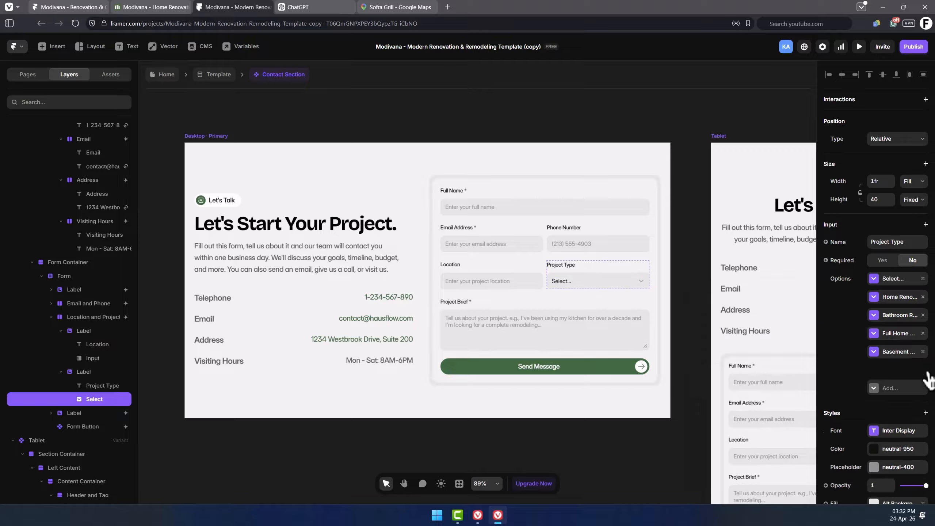
click(923, 352)
click(923, 334)
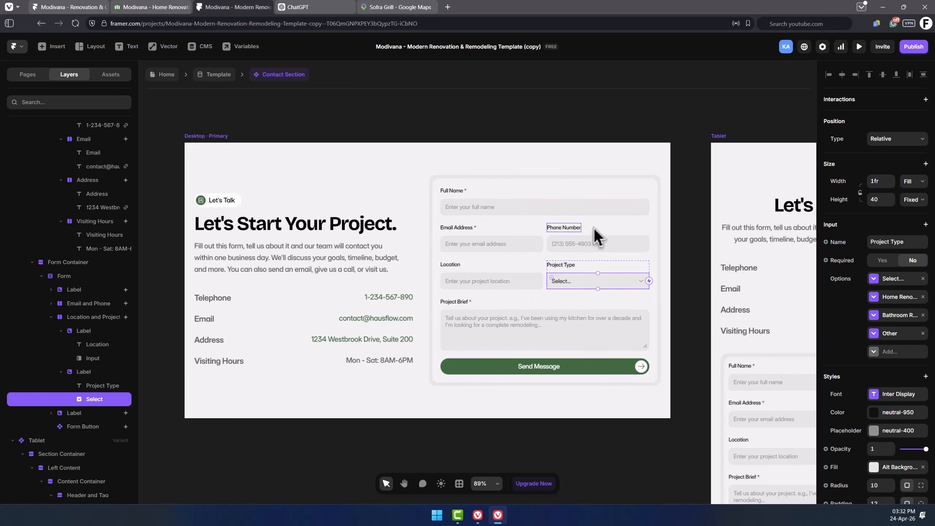
Hide the Project Type field group in the contact form by setting it to not visible.
click(581, 266)
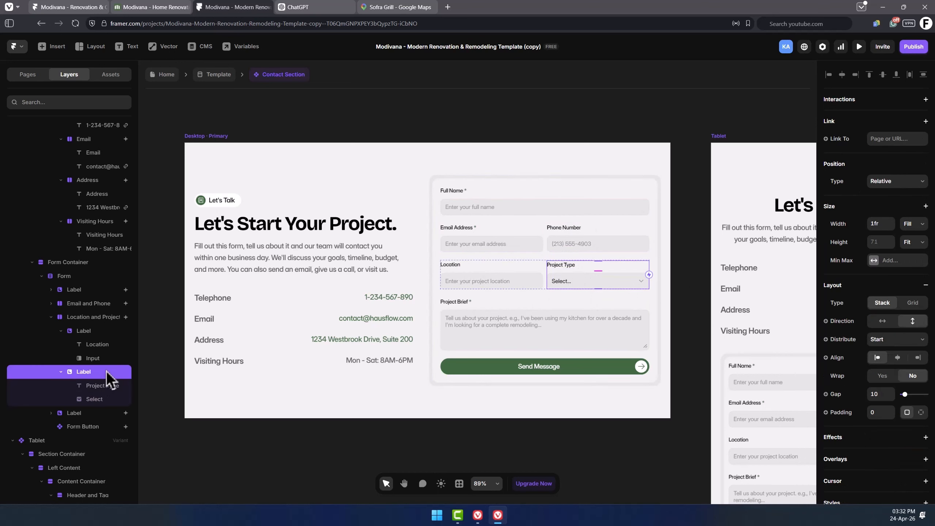
key(Delete)
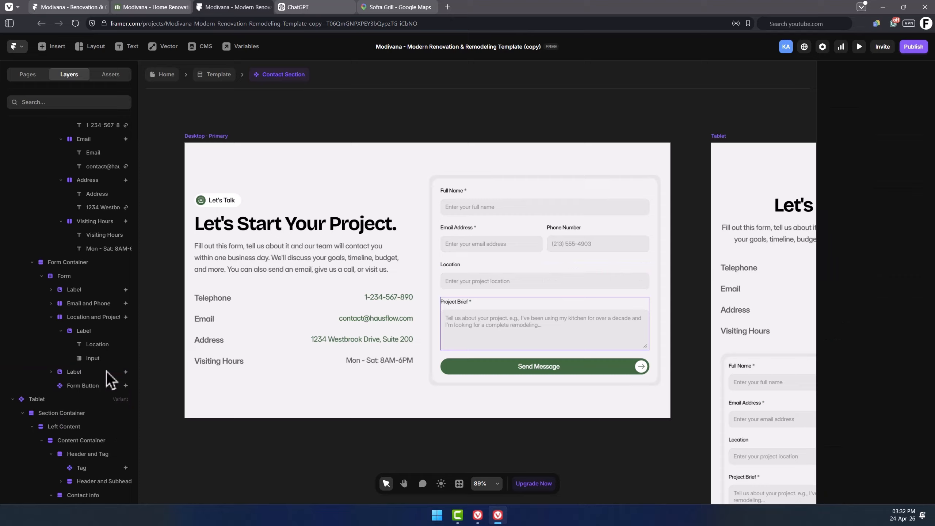
click(107, 371)
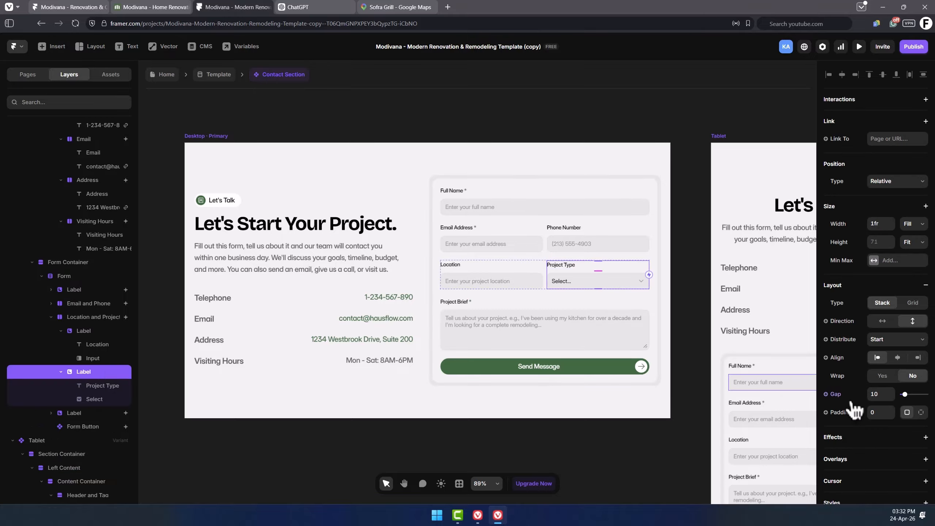
scroll(859, 339, down, 3)
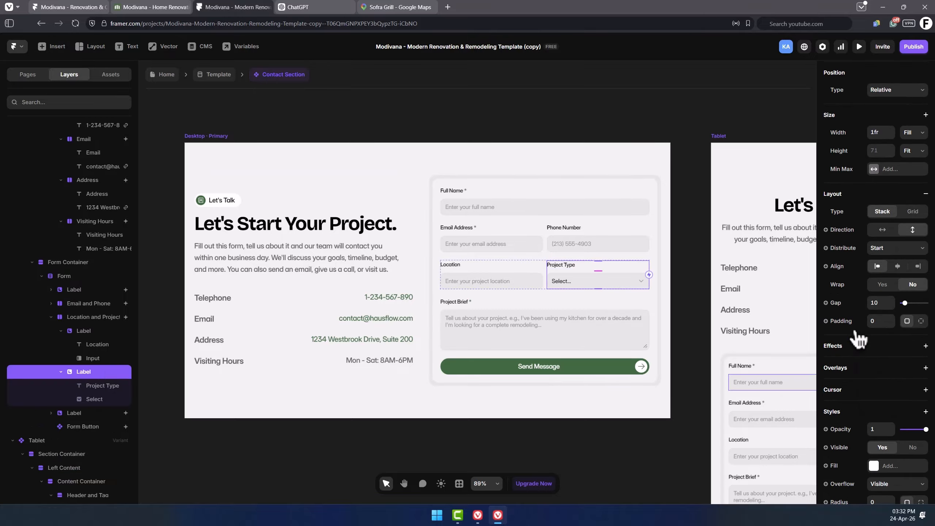
scroll(860, 339, down, 4)
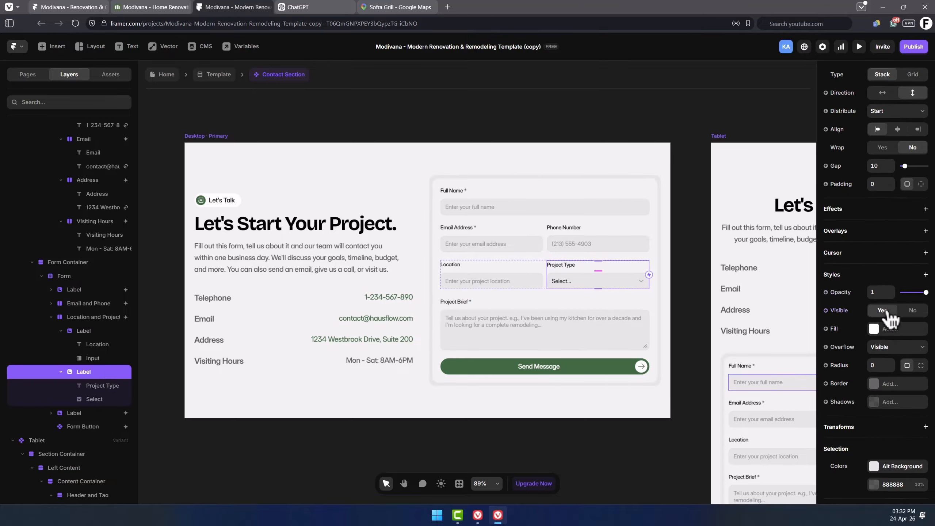
click(913, 310)
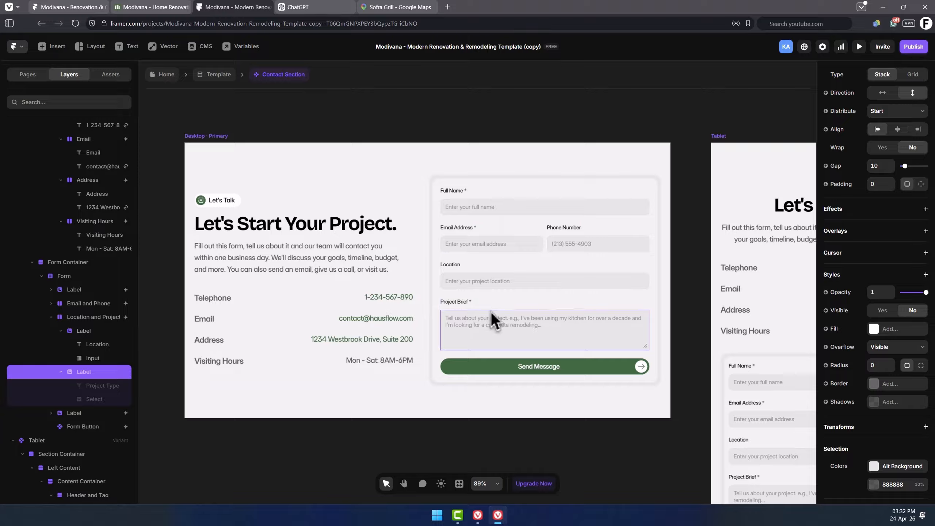
Set the form to send submissions by Email, check its recipient and subject, then return to the Template page.
double_click(543, 366)
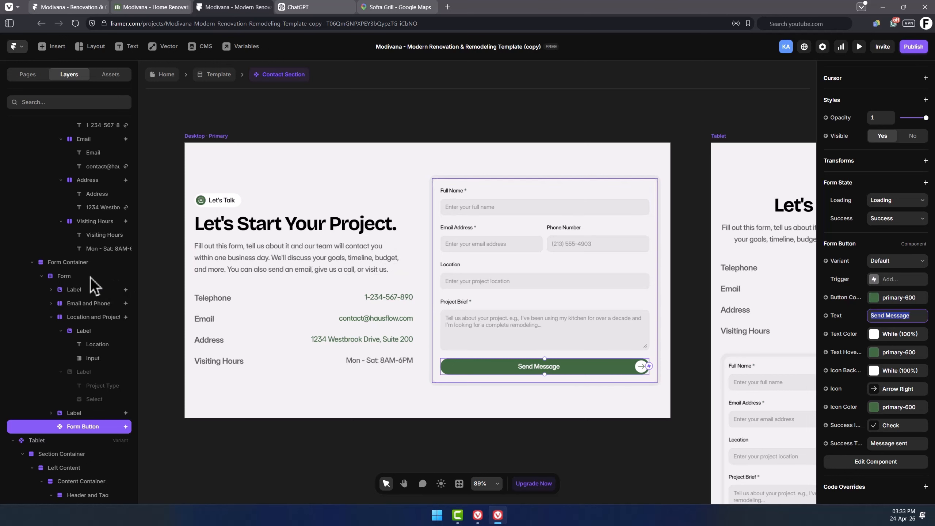
click(65, 281)
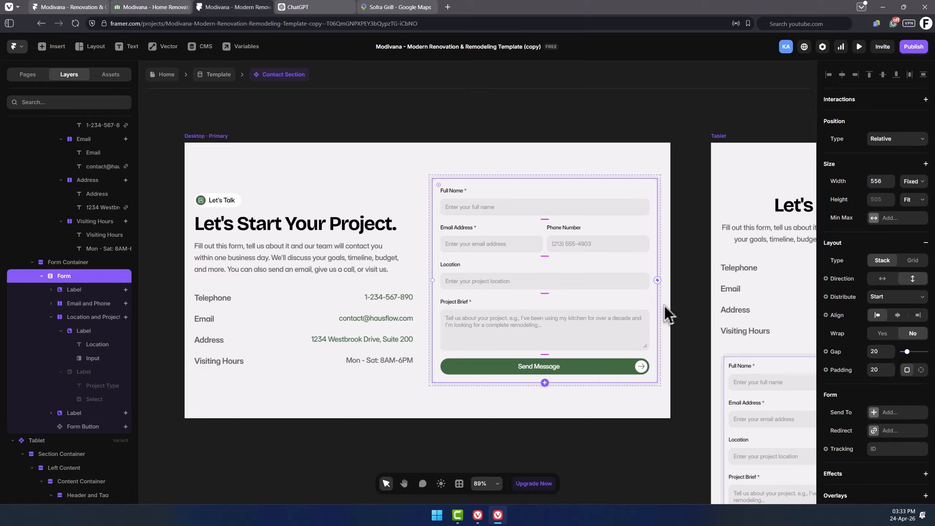
scroll(888, 280, down, 4)
click(888, 275)
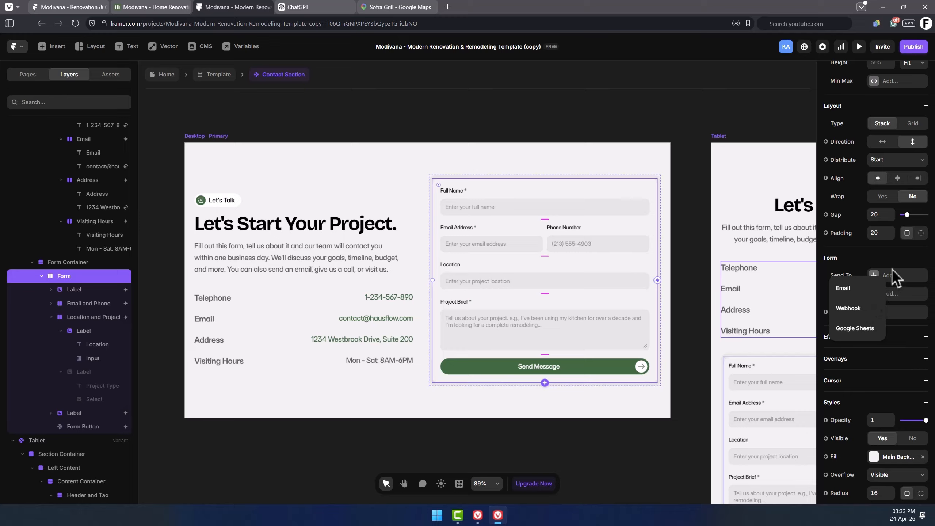
click(860, 290)
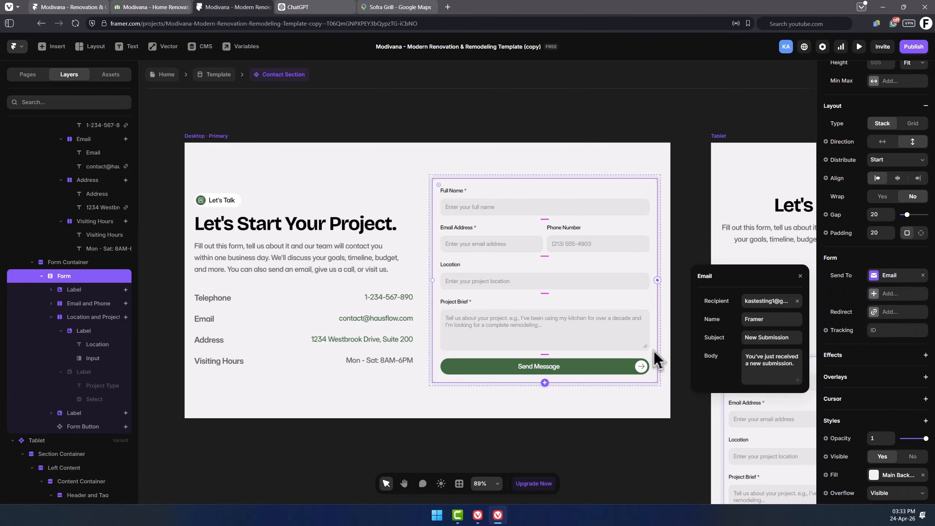
click(766, 301)
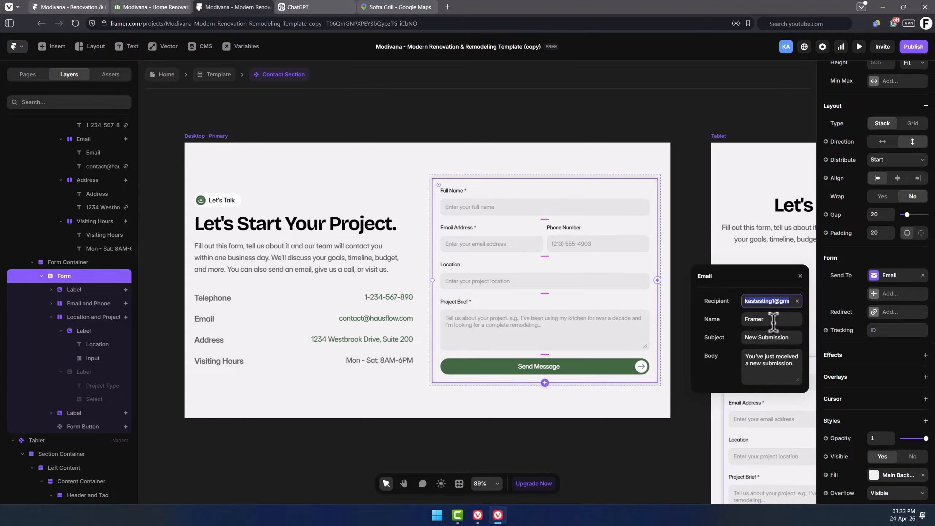
key(Tab)
click(773, 337)
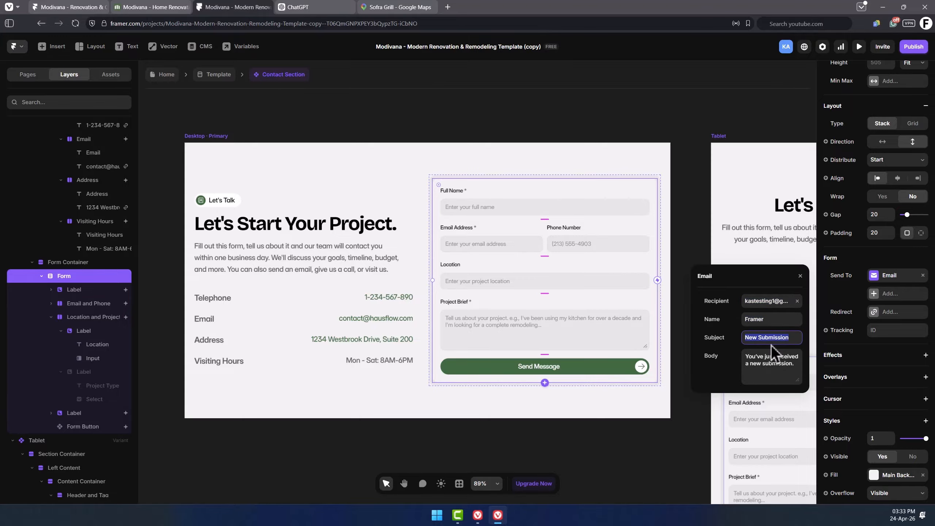
click(369, 441)
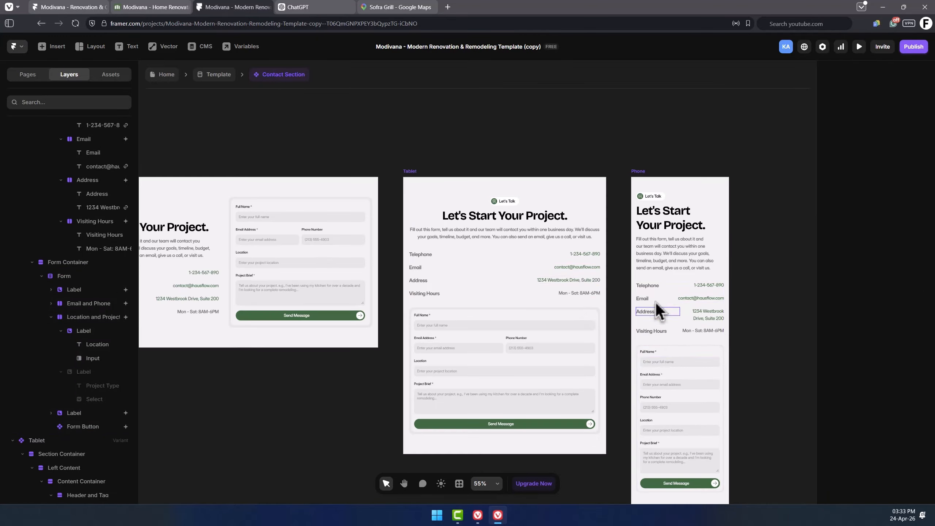
click(217, 76)
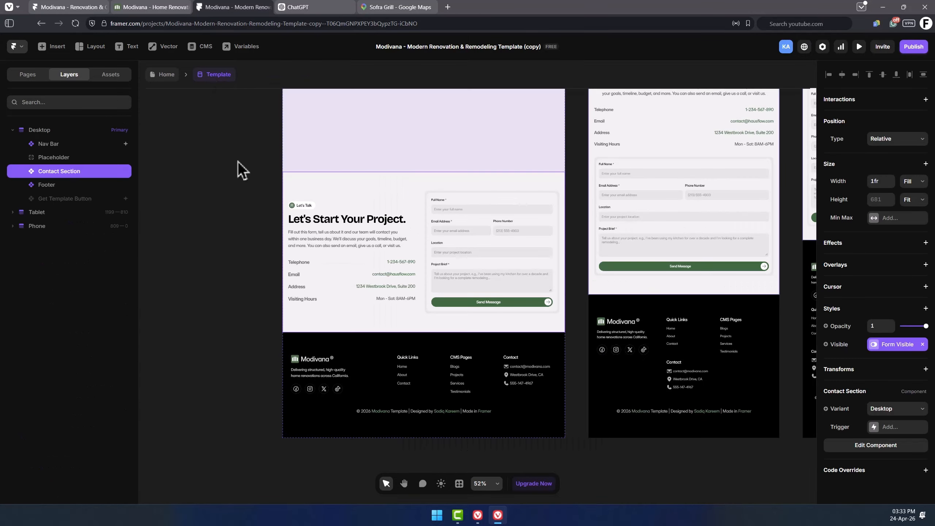
Open the Footer component and replace its light logo image with the HausFlow logo, alt text Hausflow logo.
click(64, 185)
double_click(64, 185)
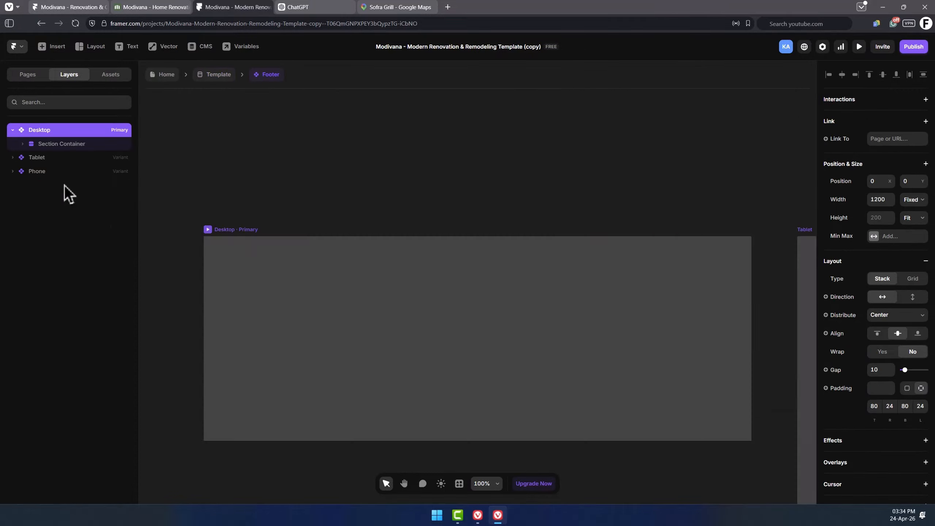
scroll(330, 175, down, 5)
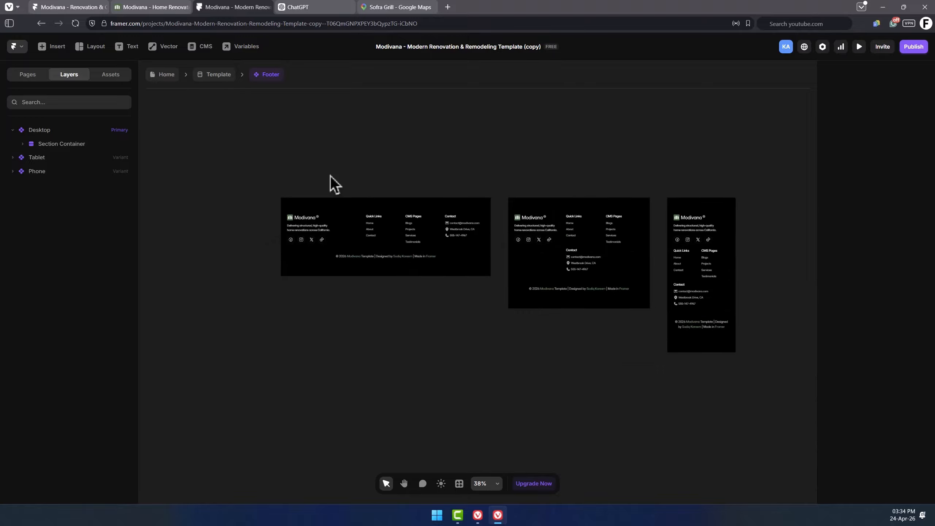
key(space)
drag(580, 201, 529, 202)
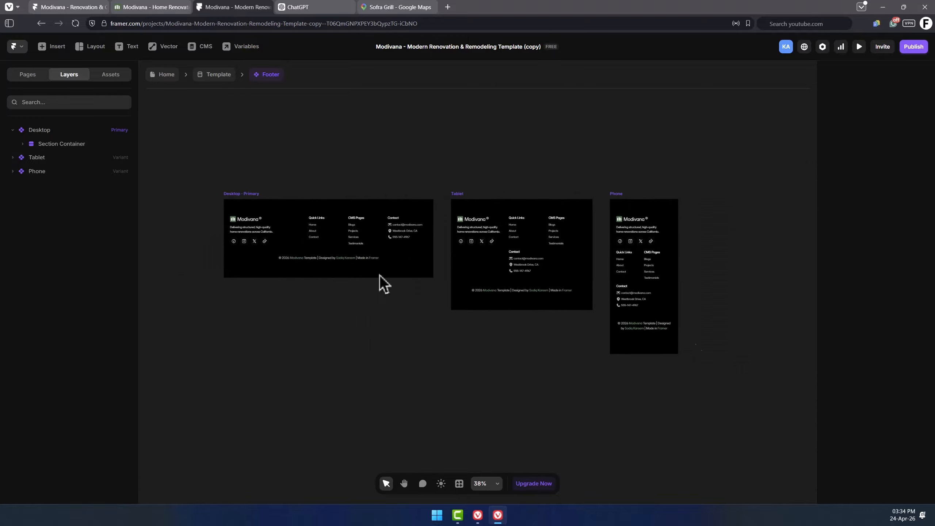
scroll(271, 210, up, 6)
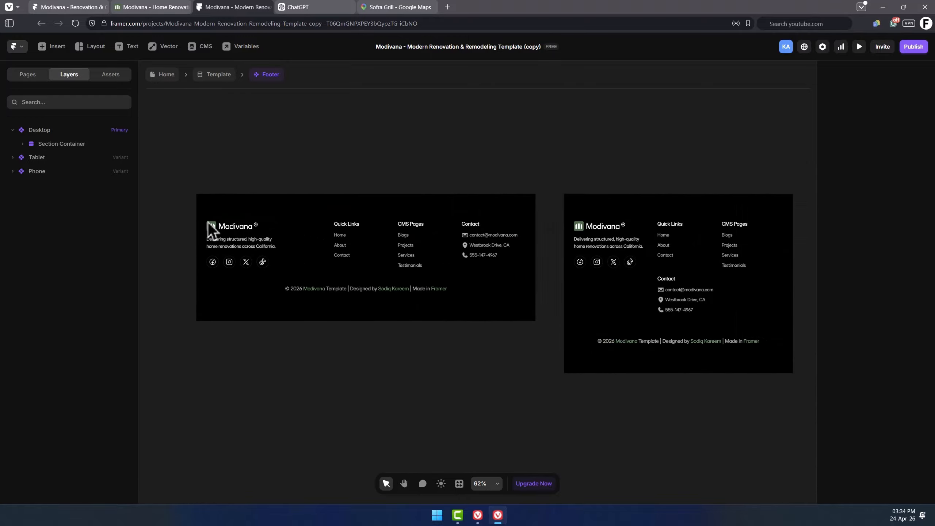
click(217, 226)
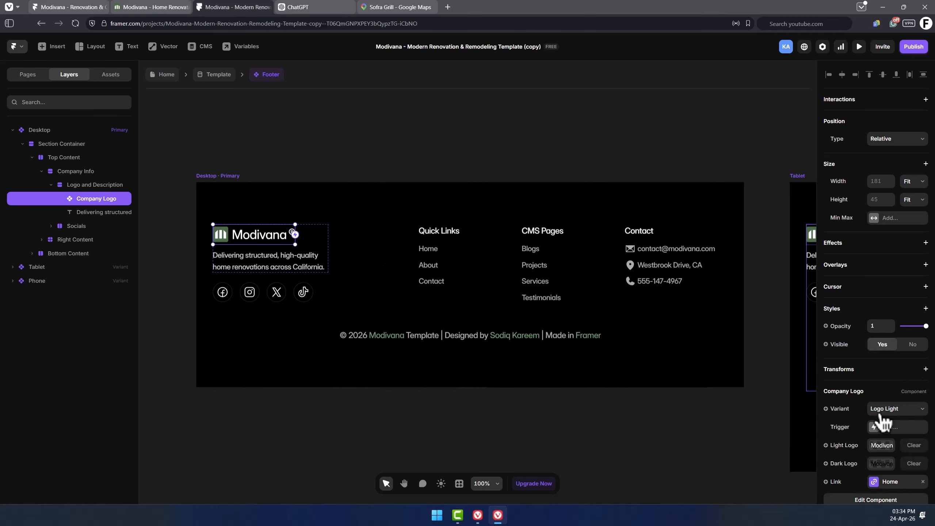
click(882, 406)
click(750, 371)
double_click(157, 153)
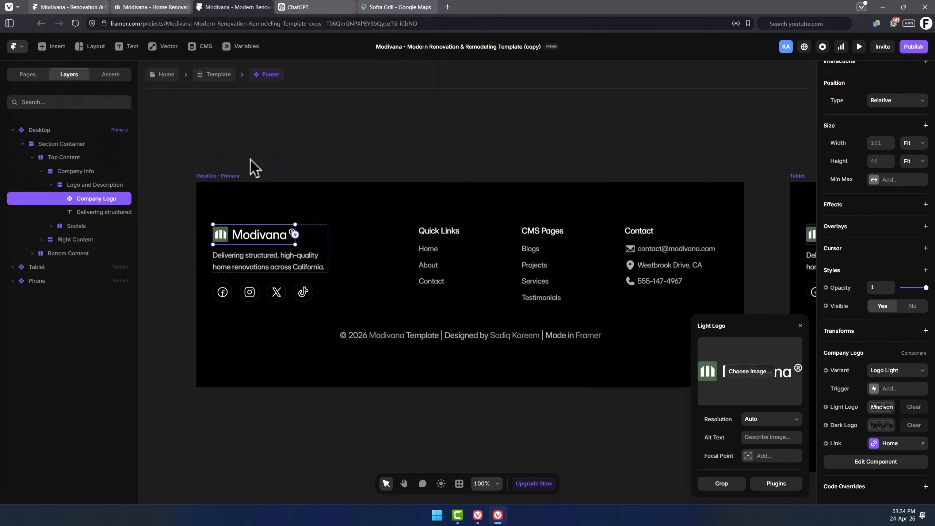
click(774, 438)
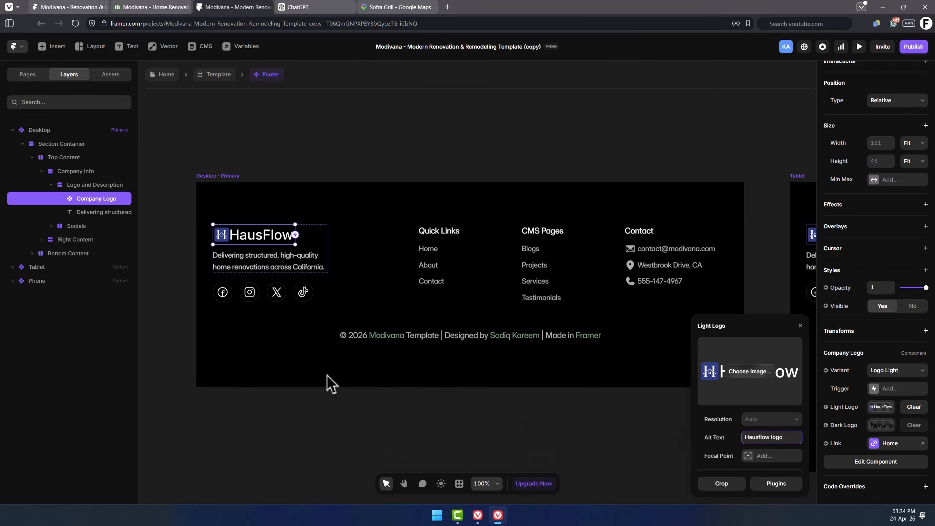
Change the footer description's closing word from California to Texas.
click(292, 266)
double_click(307, 269)
text(Texas)
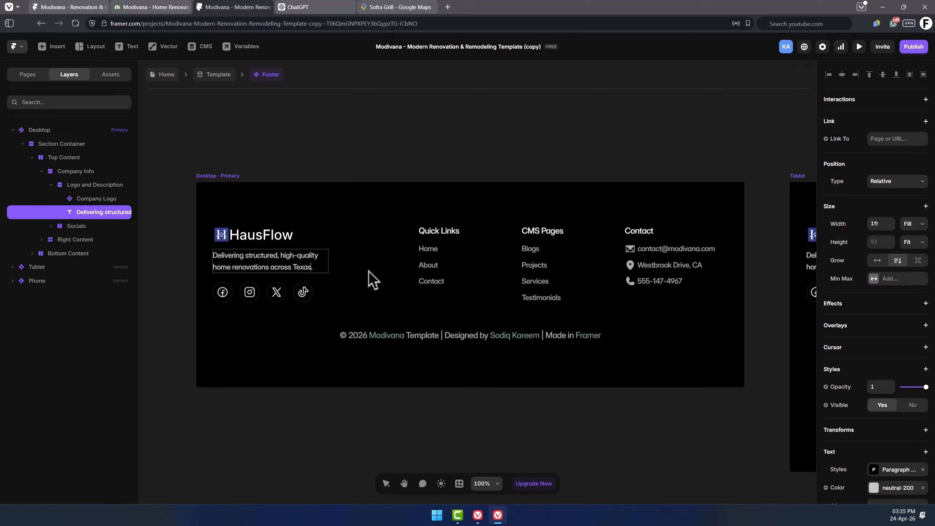
Review the footer social icon links and set the fourth icon's link to linkedin.com/hausflow.
click(222, 300)
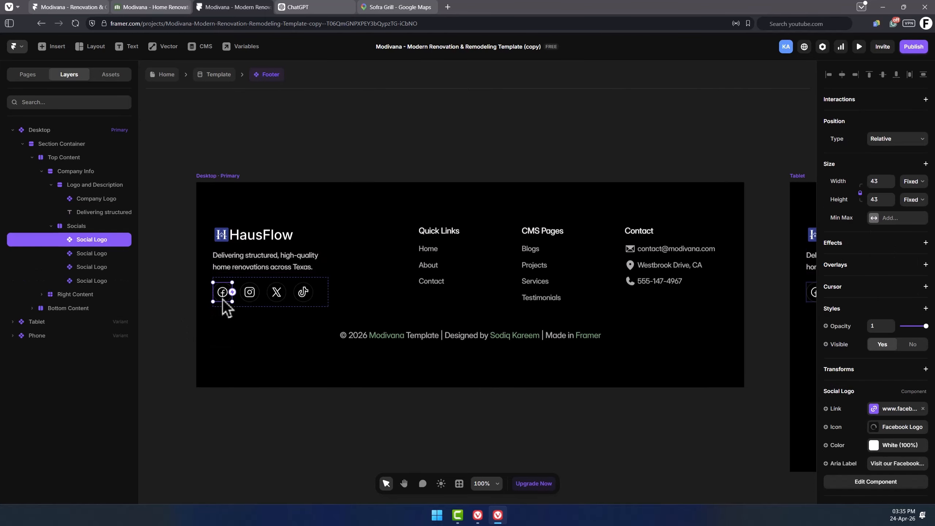
scroll(898, 294, down, 1)
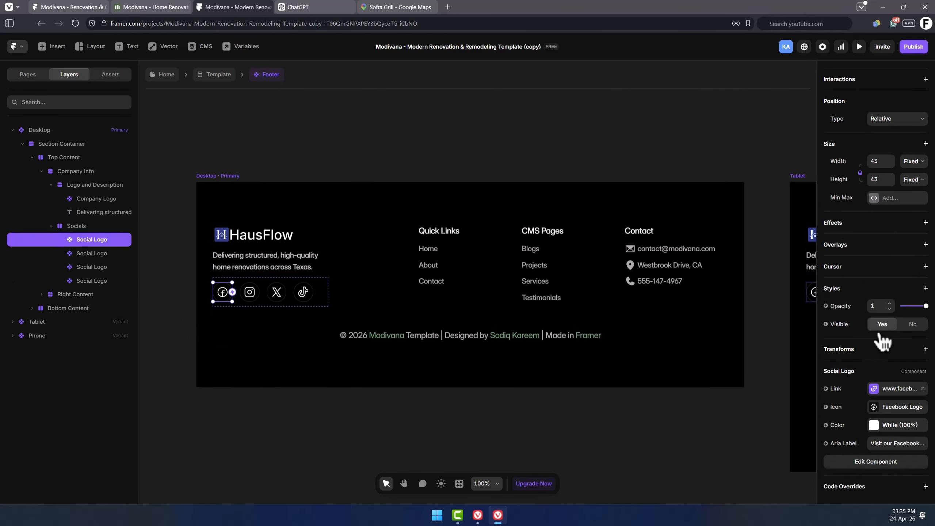
click(899, 389)
click(776, 413)
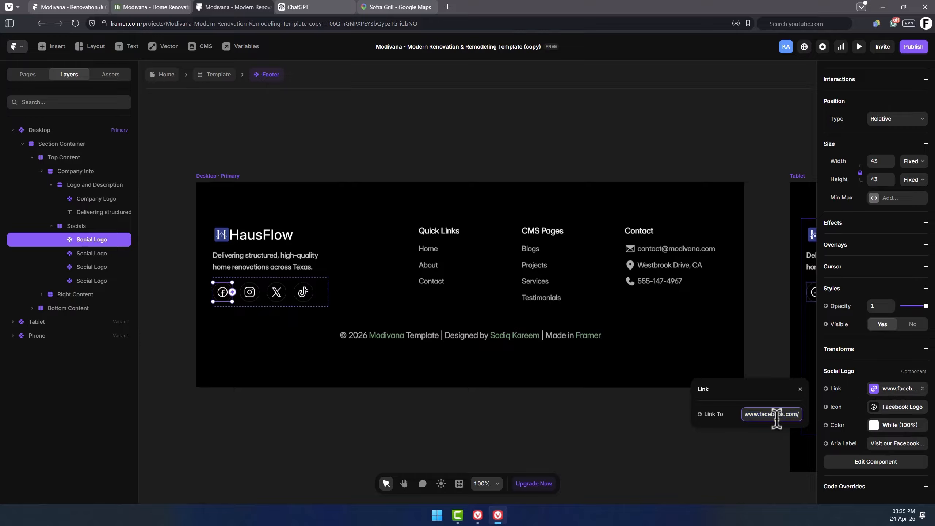
click(276, 292)
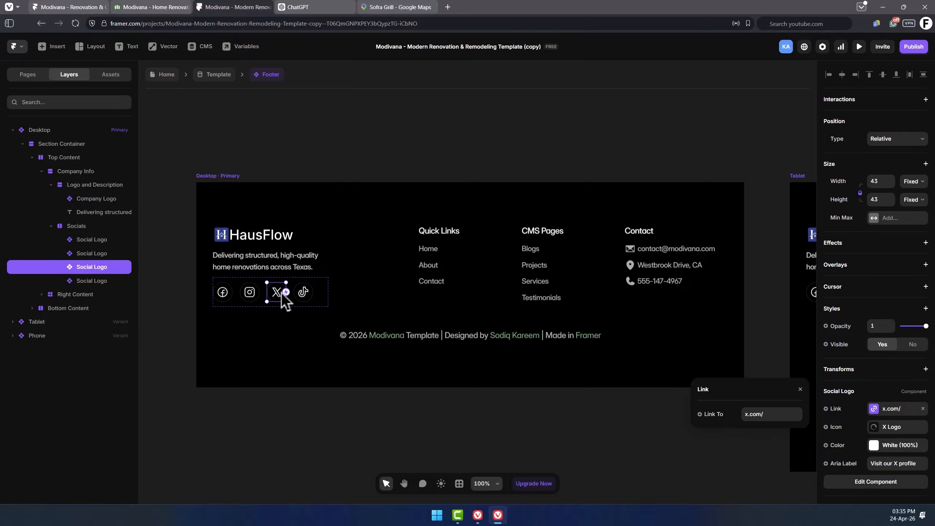
click(300, 293)
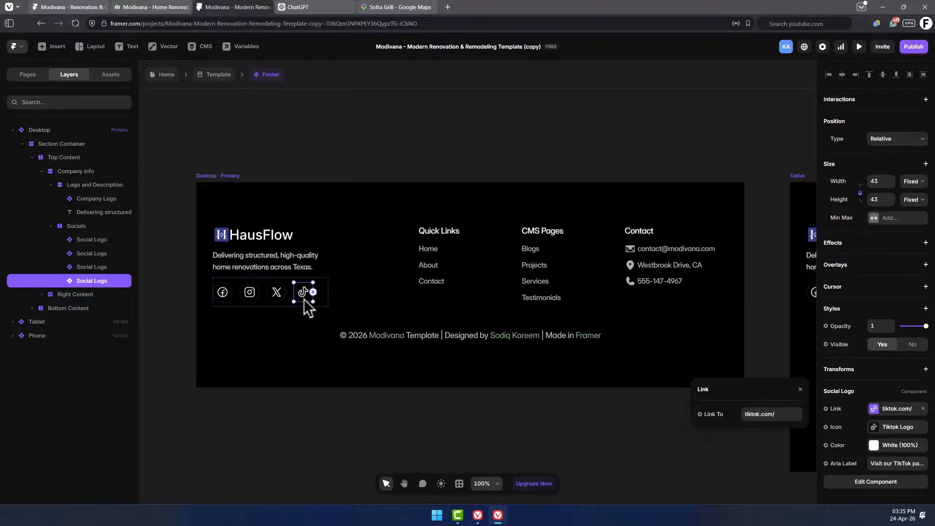
click(897, 409)
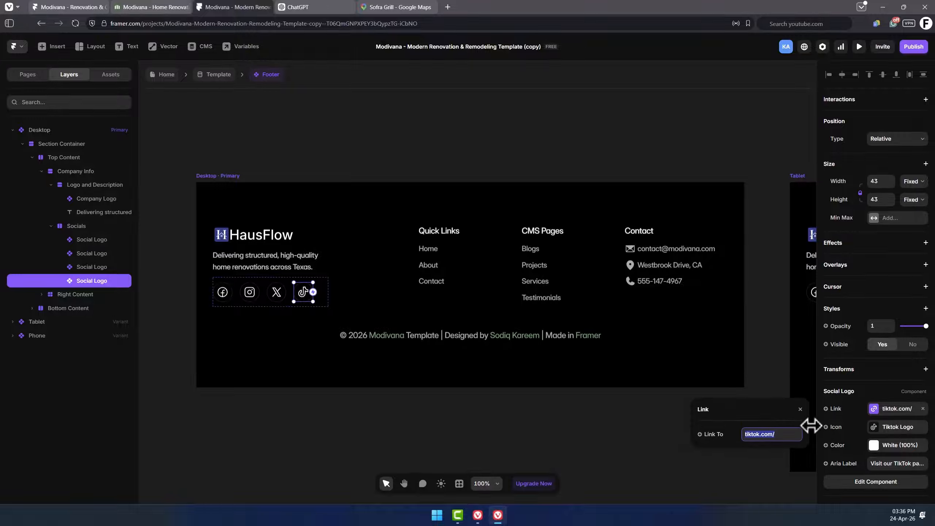
text(li)
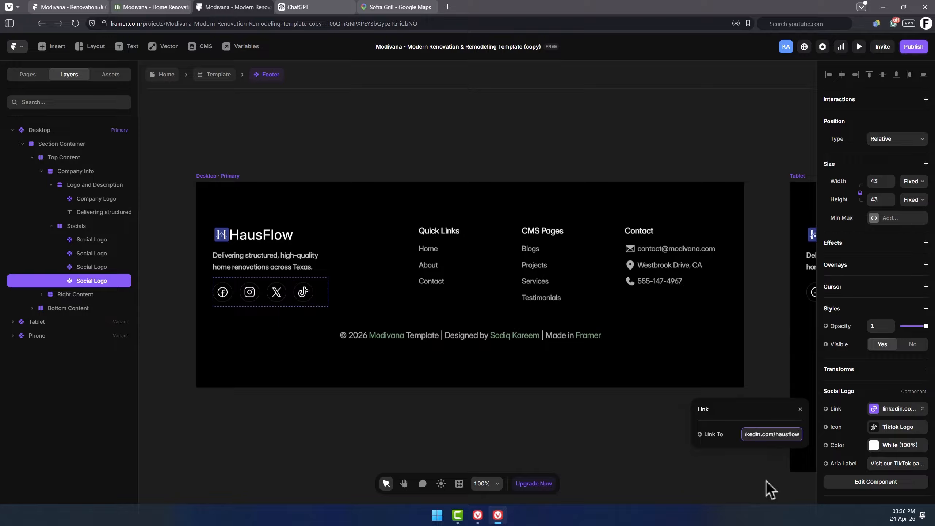
Swap the fourth social icon to the LinkedIn logo and change its aria label to mention Linkedin.
click(895, 427)
click(733, 130)
text(linked)
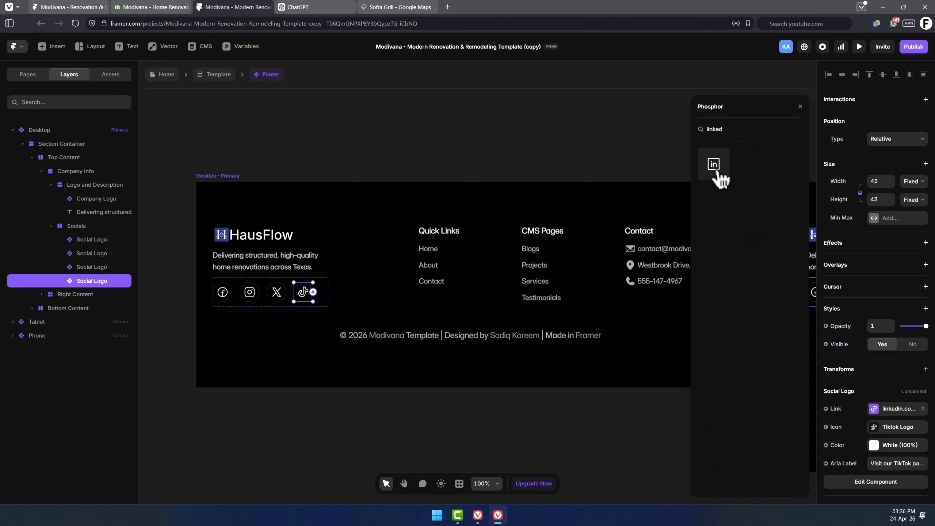
click(715, 173)
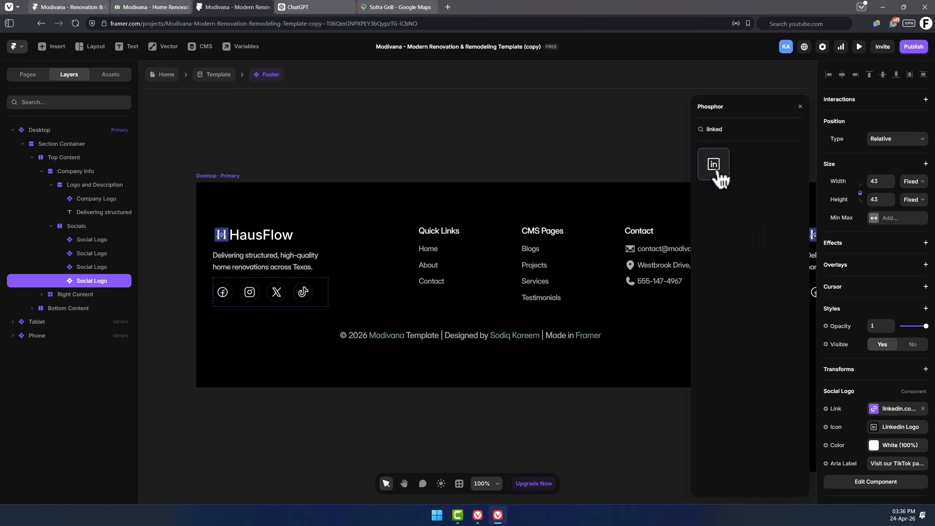
click(888, 463)
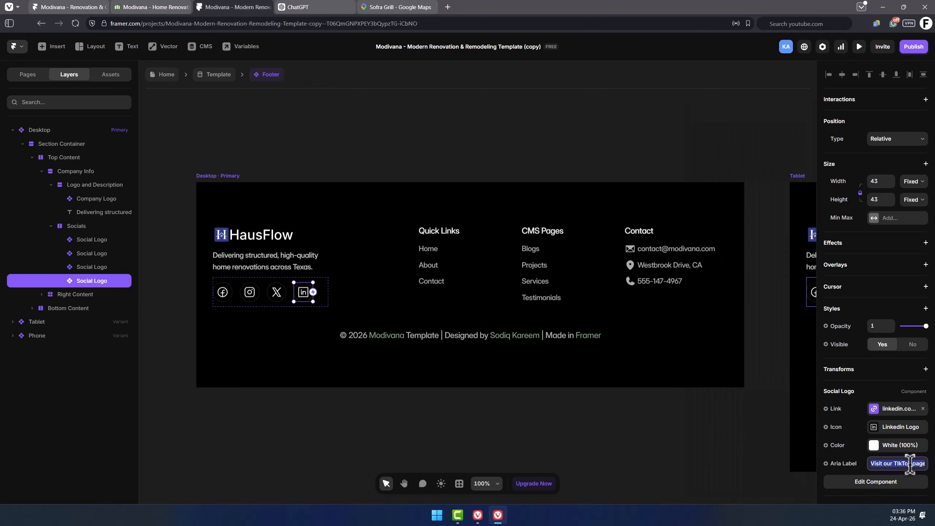
click(904, 464)
double_click(904, 464)
text(Linkedin)
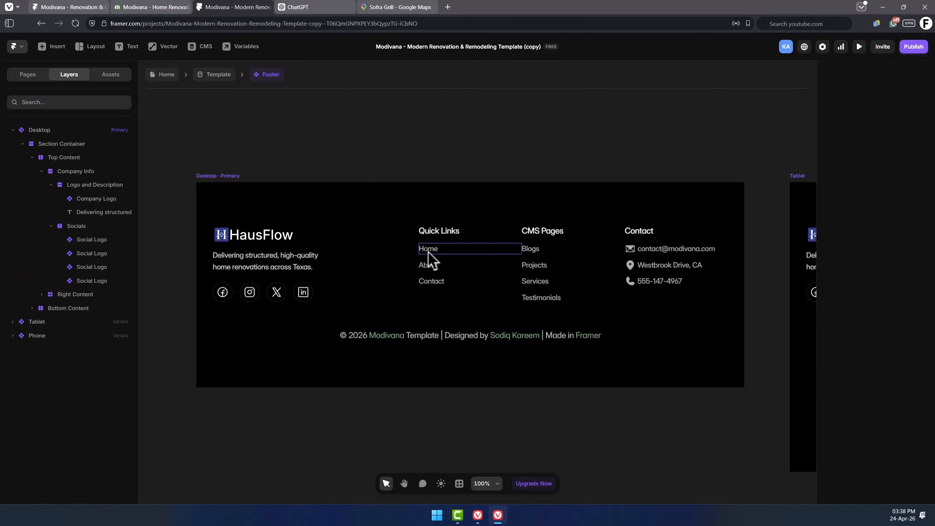
Rename the footer's CMS Pages column heading to Navigations.
click(428, 252)
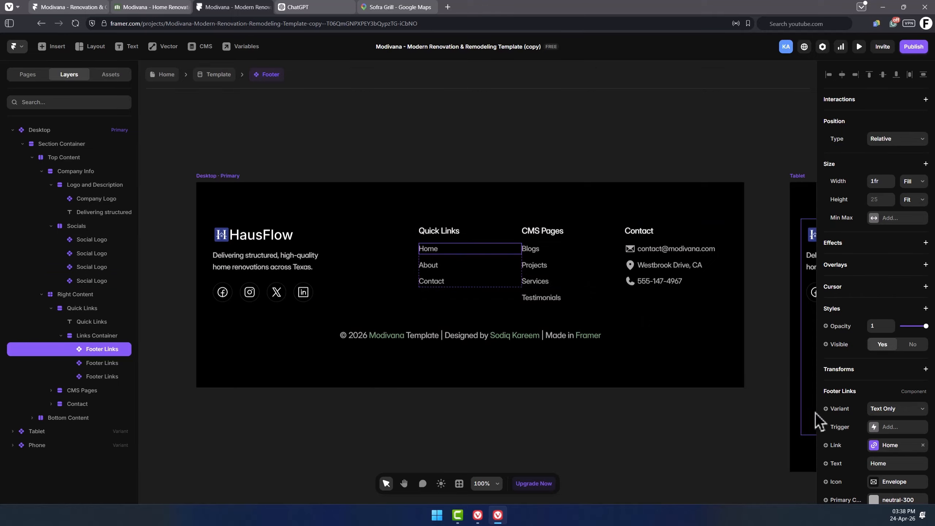
scroll(877, 411, down, 3)
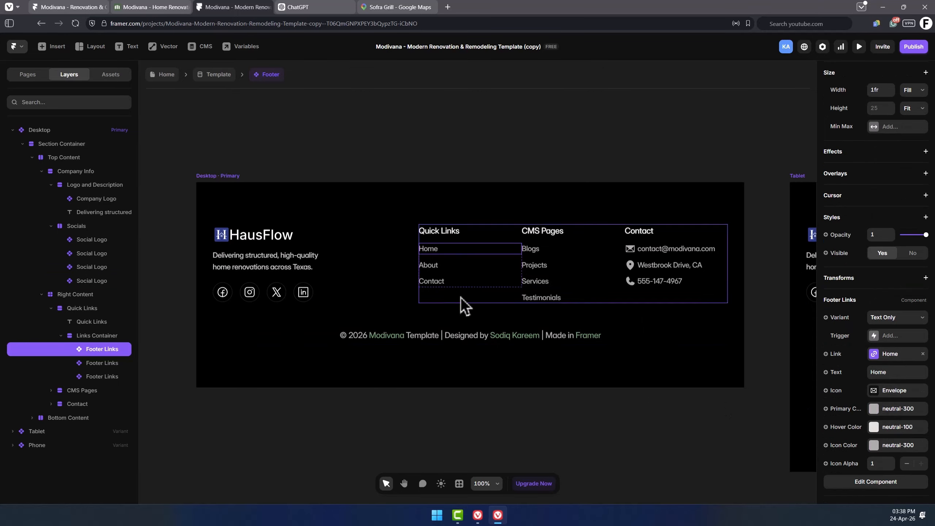
click(434, 268)
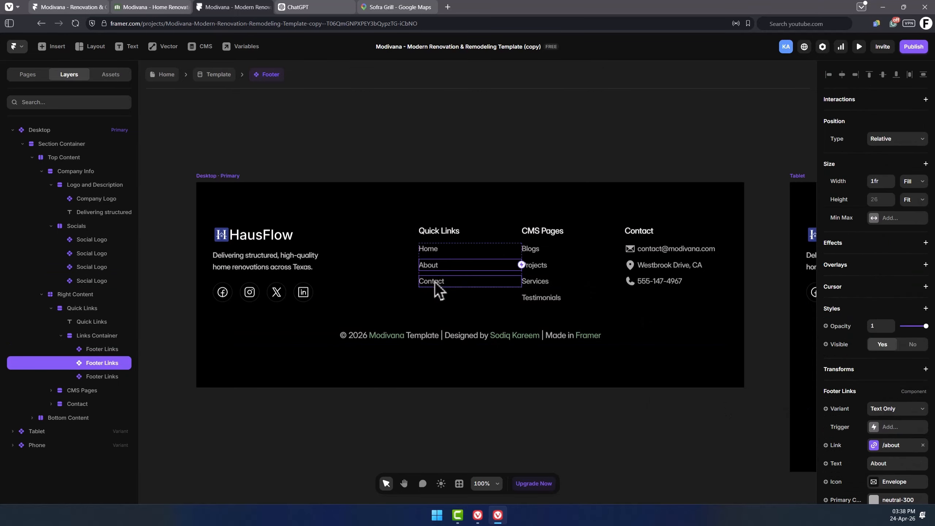
double_click(530, 230)
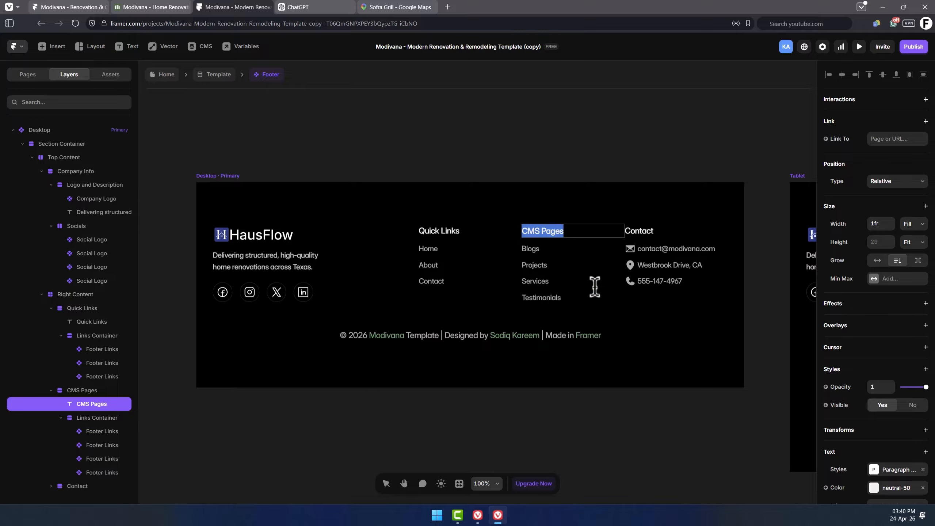
text(Navi)
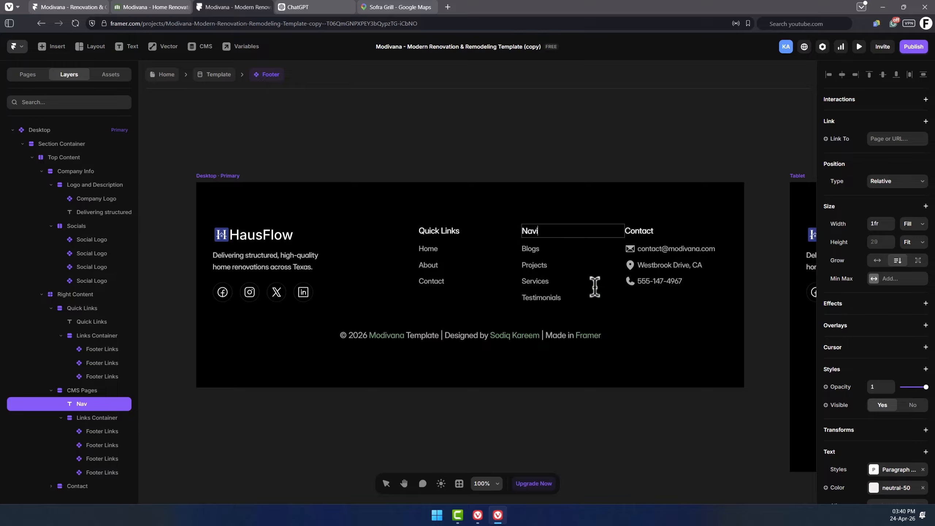
text(gations)
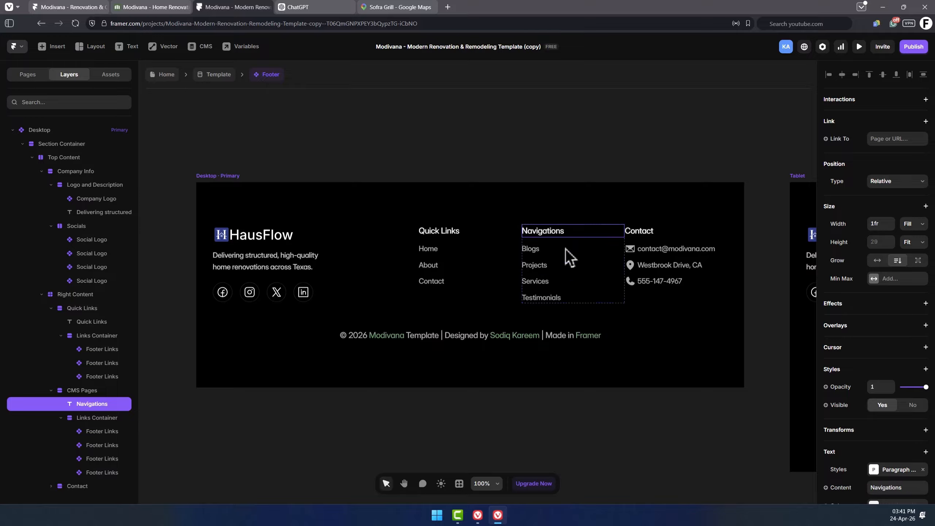
click(668, 251)
scroll(884, 368, down, 3)
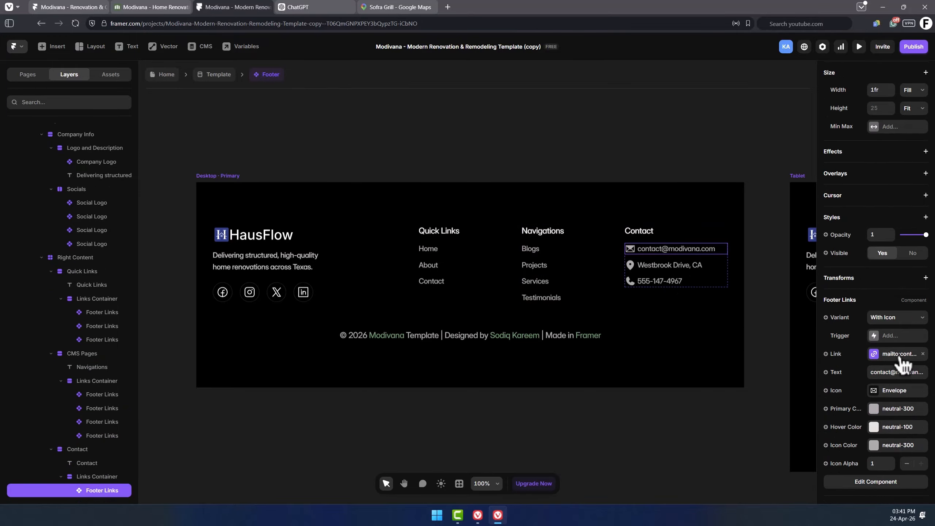
click(898, 355)
click(776, 379)
double_click(775, 380)
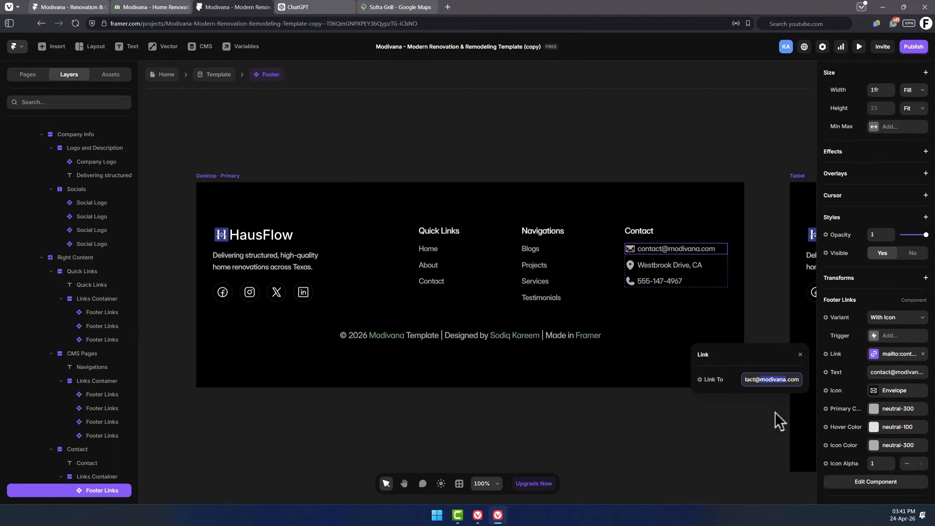
text(hausflow)
click(895, 372)
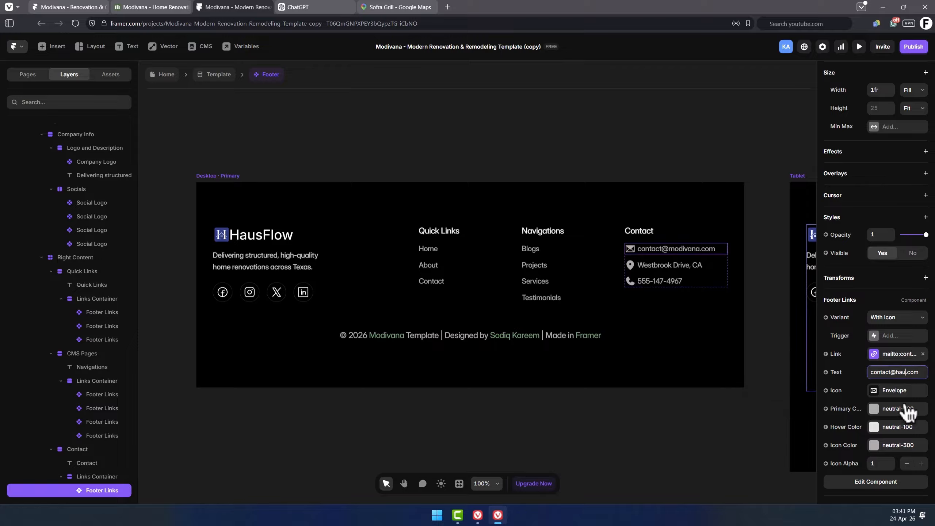
key(Return)
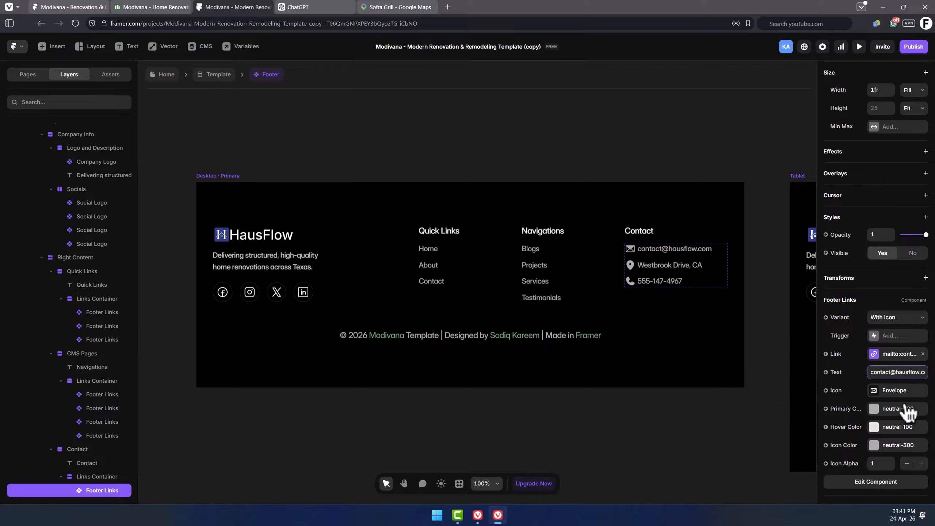
click(663, 281)
scroll(847, 391, down, 3)
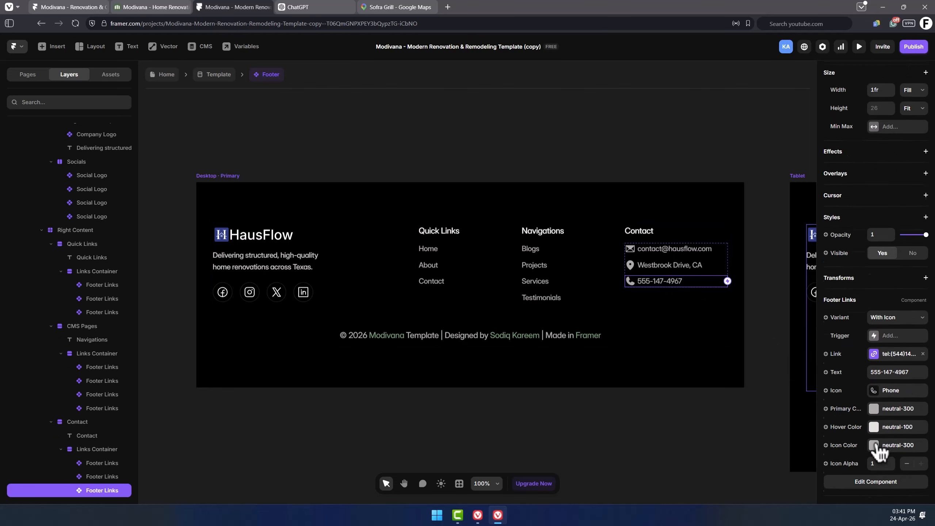
click(884, 352)
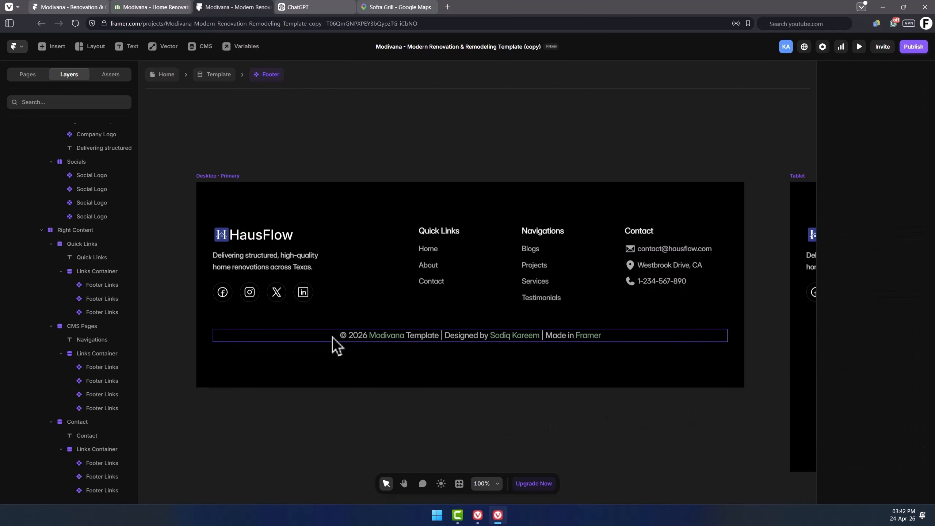
Inspect the footer copyright line's text settings.
click(332, 337)
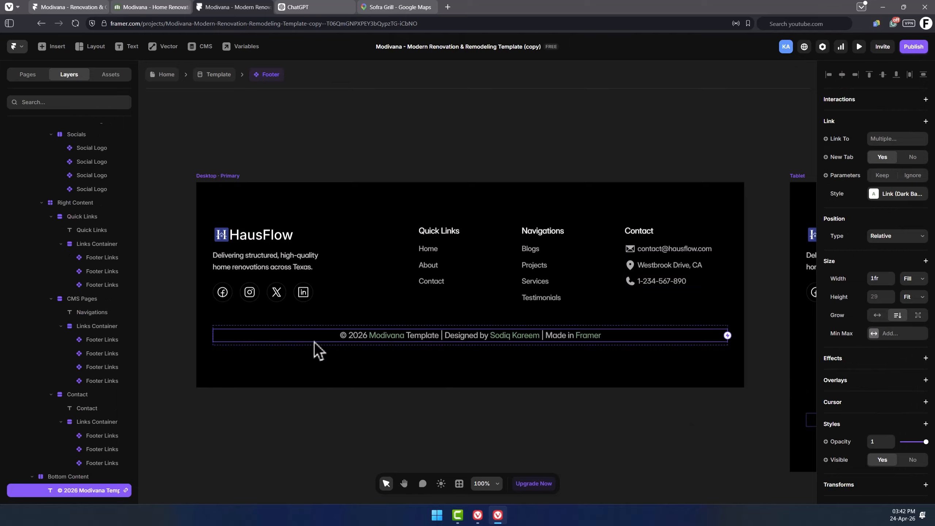
scroll(81, 457, down, 1)
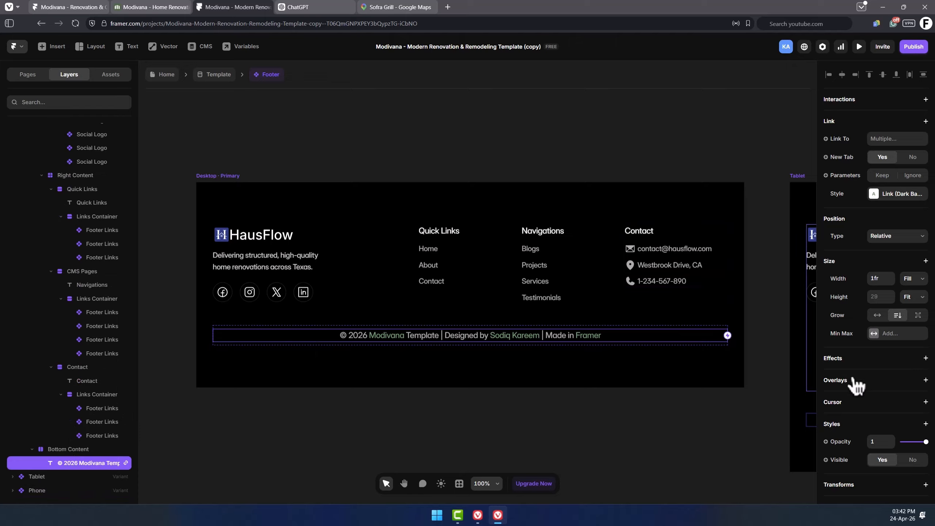
scroll(854, 383, down, 1)
scroll(855, 385, down, 2)
scroll(856, 385, down, 1)
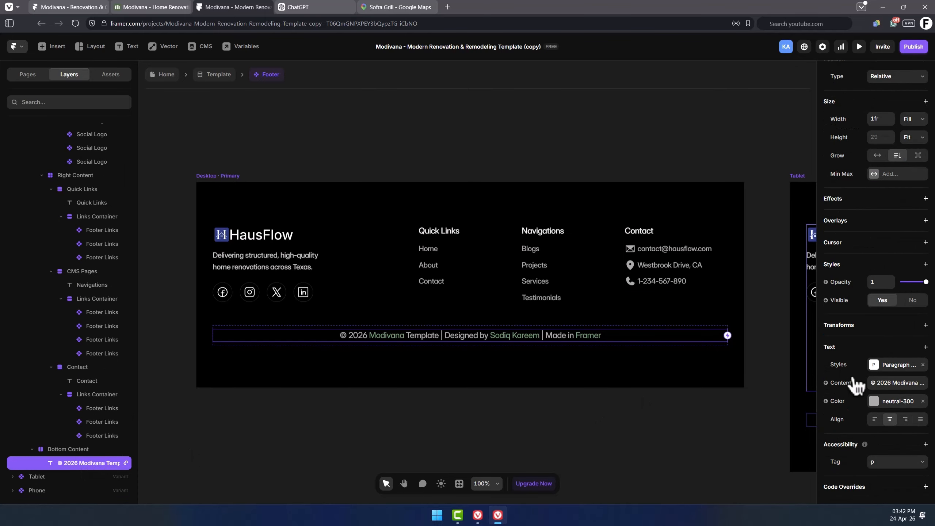
scroll(856, 384, up, 1)
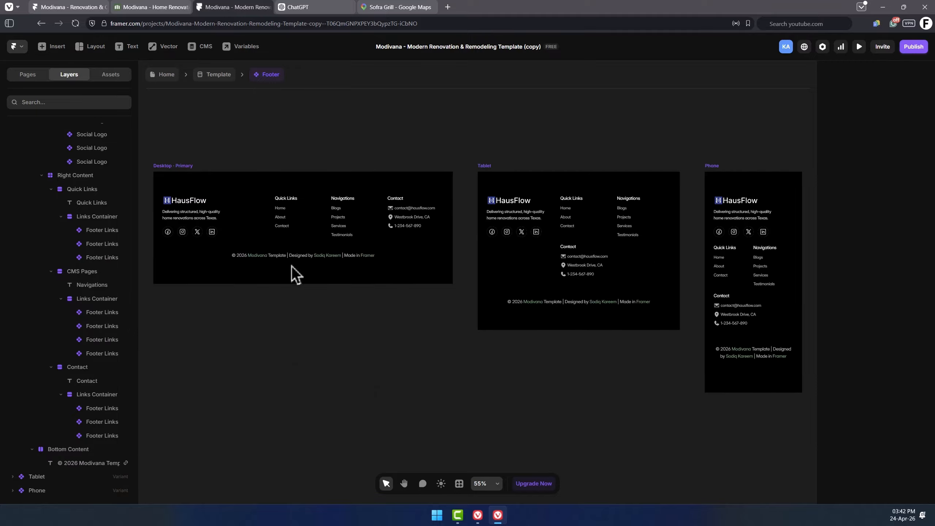
Return to the Home page and select the hero section's background image.
click(229, 76)
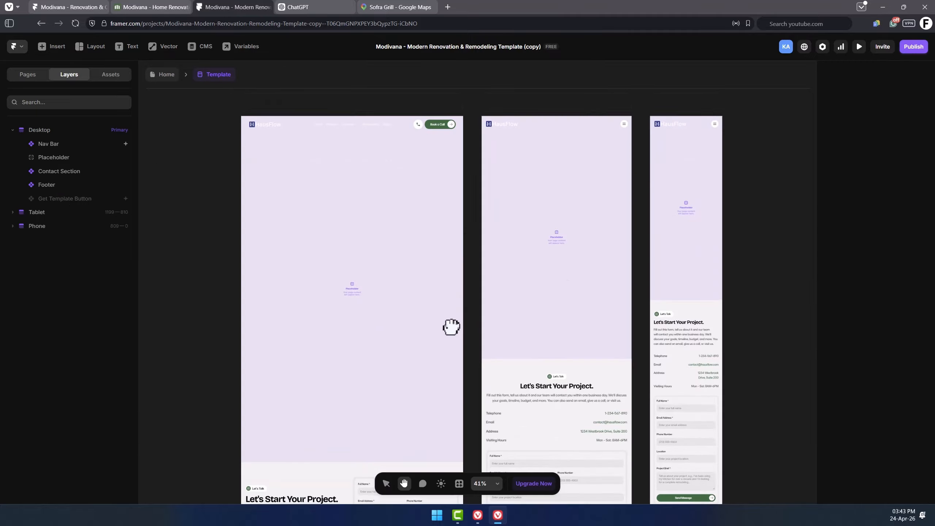
drag(451, 327, 430, 192)
drag(434, 288, 433, 240)
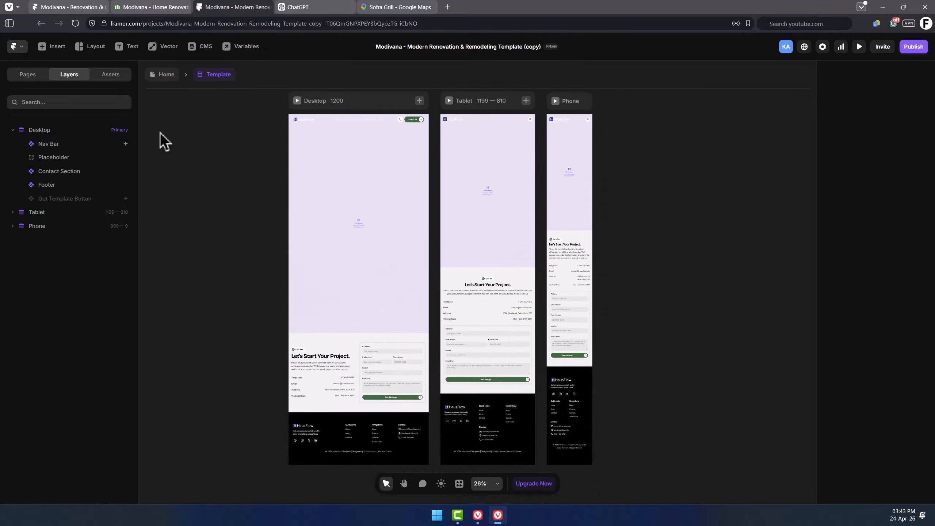
click(167, 74)
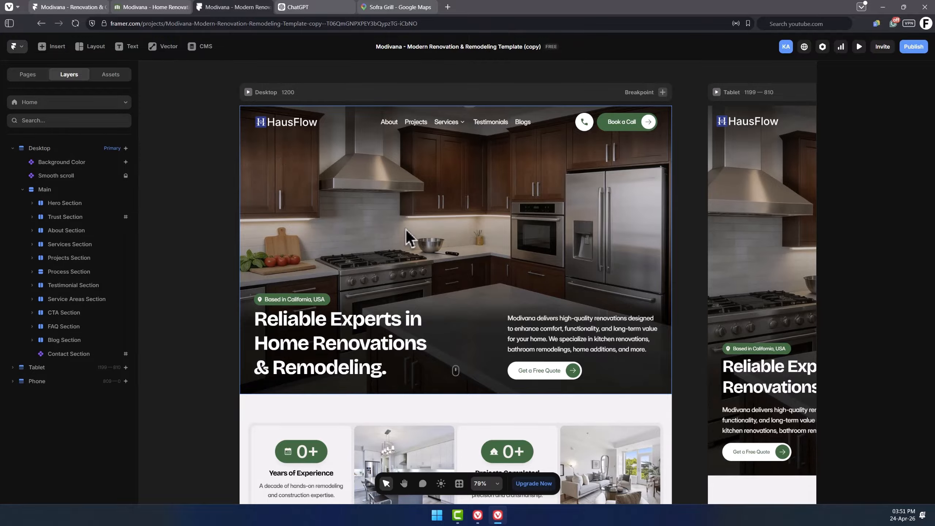
click(436, 228)
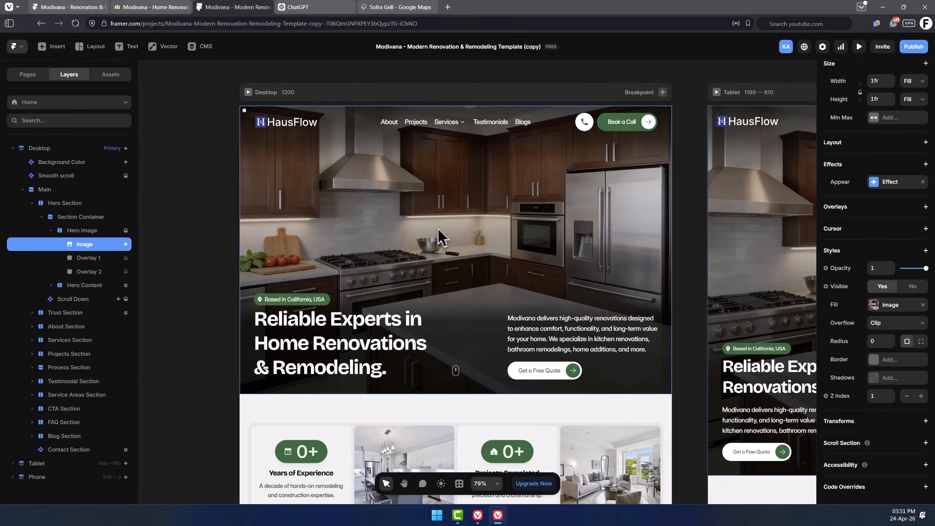
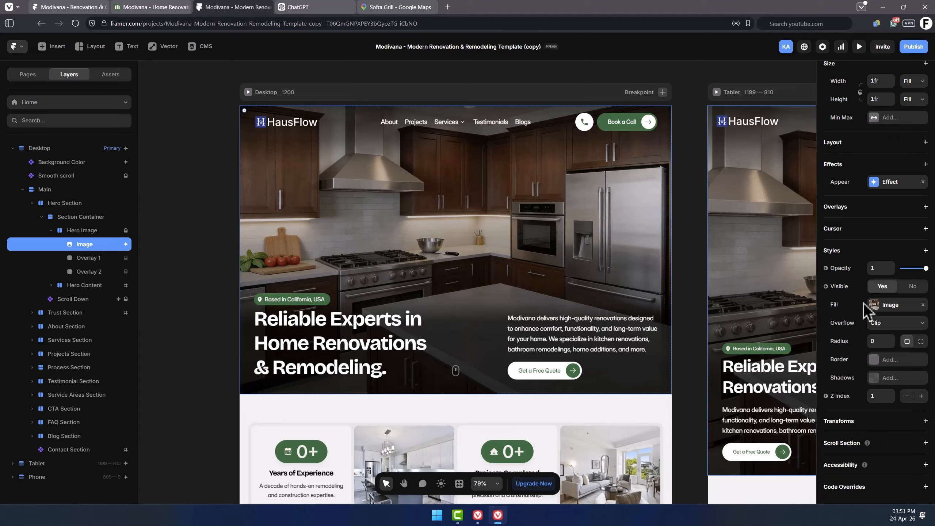
Replace the hero background image with a modern white house photo from the Unsplash plugin, searching for house.
click(891, 306)
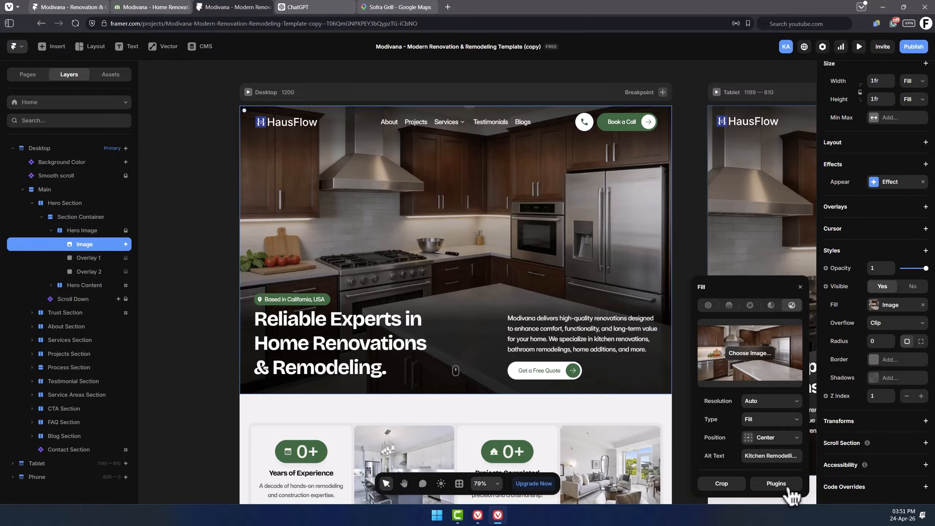
click(777, 484)
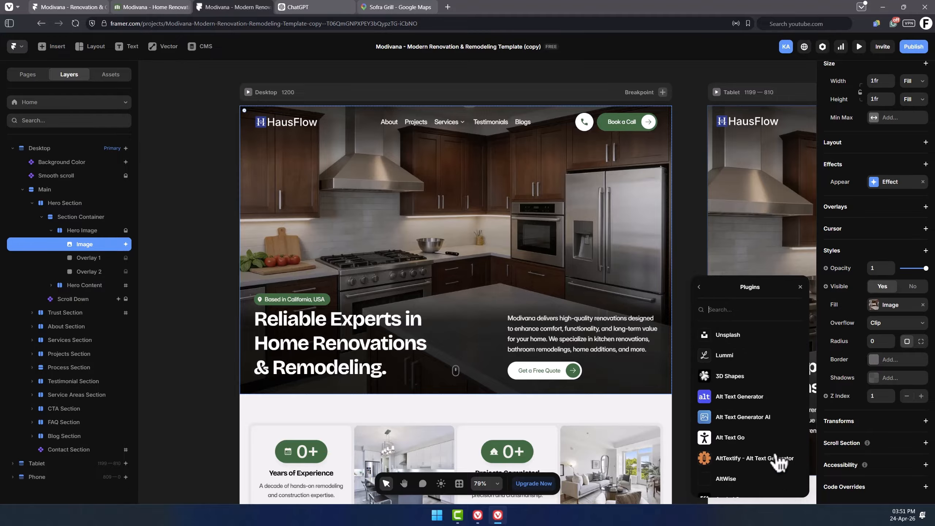
click(742, 336)
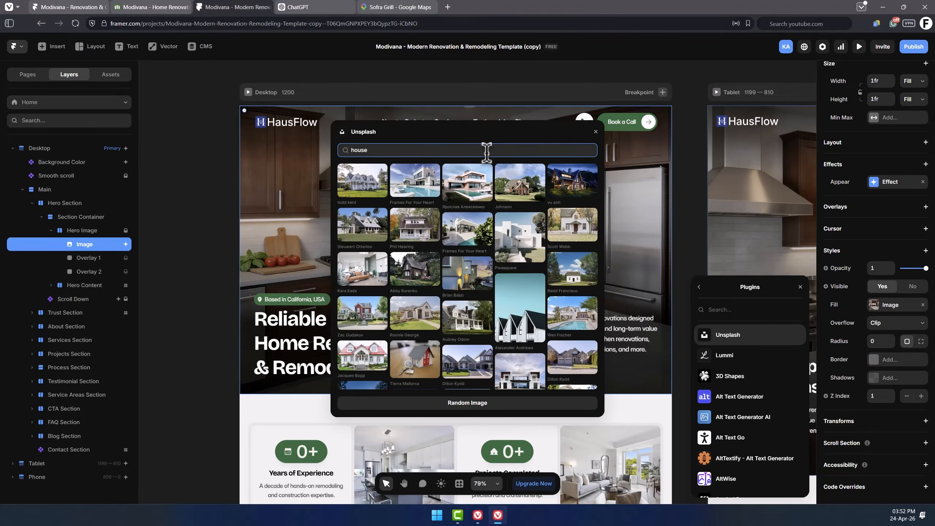
click(467, 232)
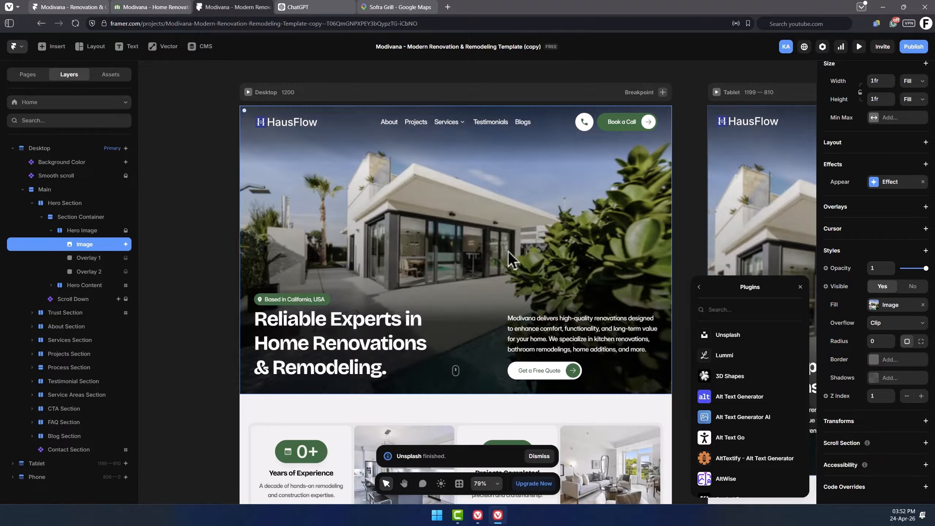
click(521, 253)
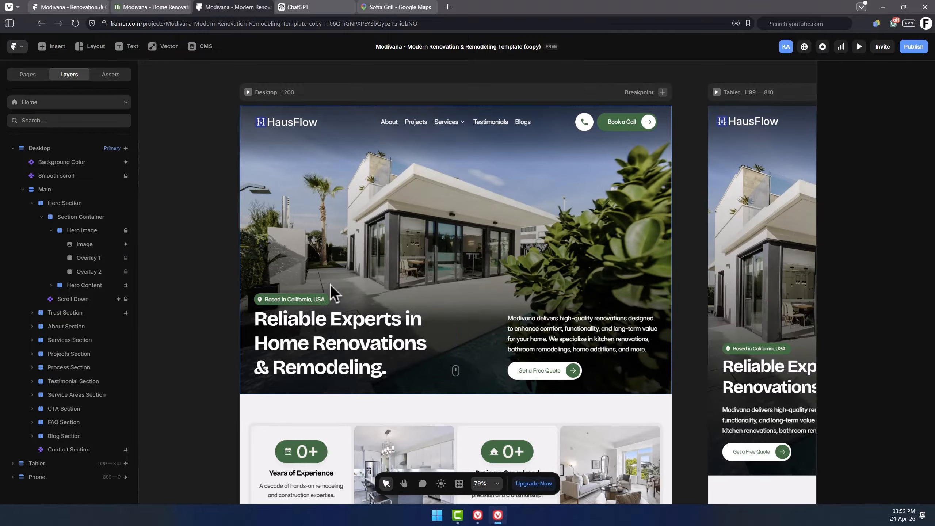
Change the hero location tag's text to Based in Texas, USA.
click(288, 303)
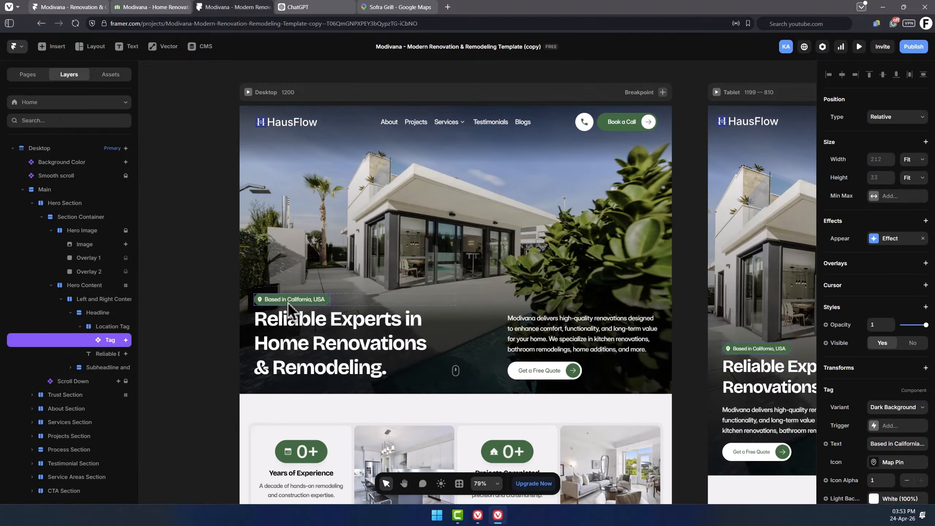
scroll(291, 300, up, 3)
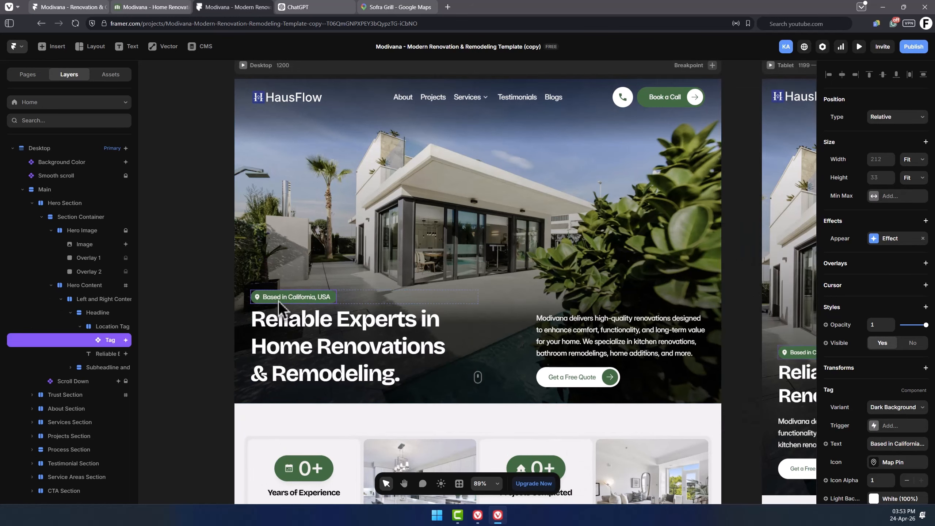
scroll(844, 405, down, 3)
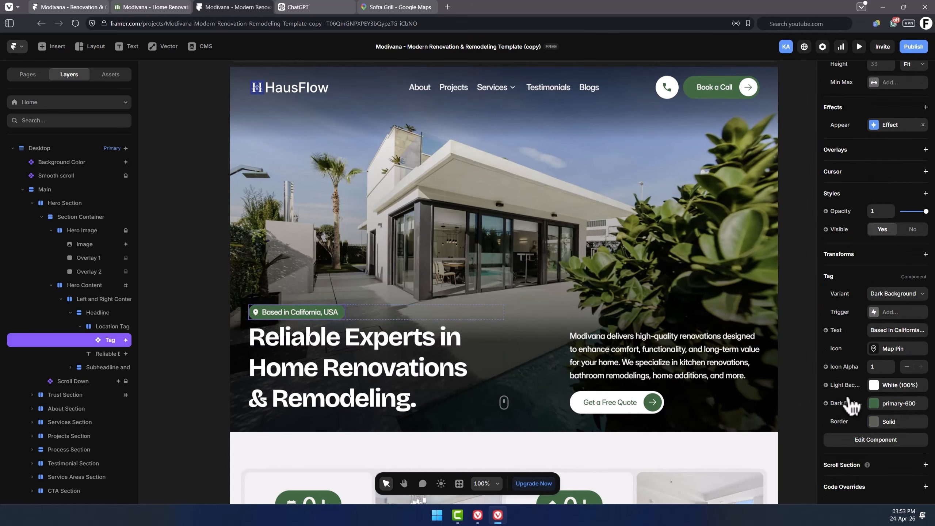
double_click(906, 330)
text(Texas, USA)
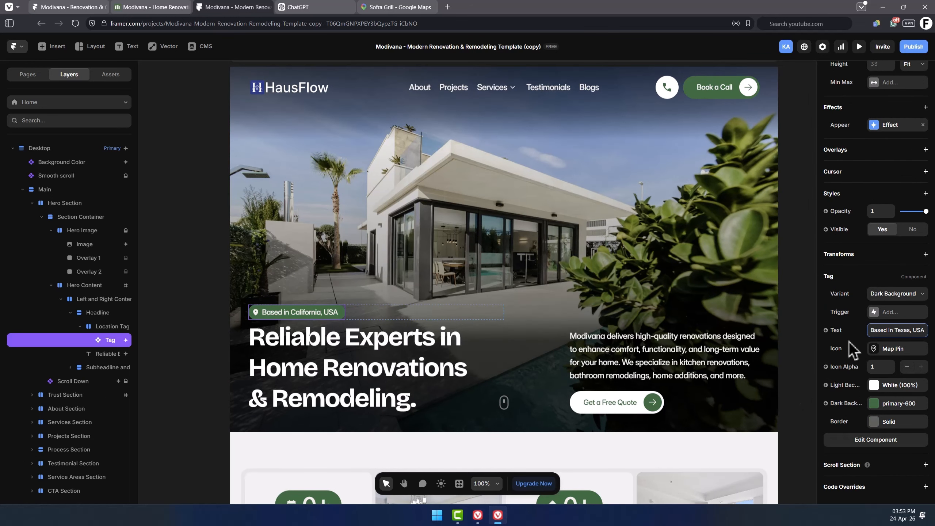
key(Return)
Change the location tag's text to Available for Work and its icon to Shovel.
text(A)
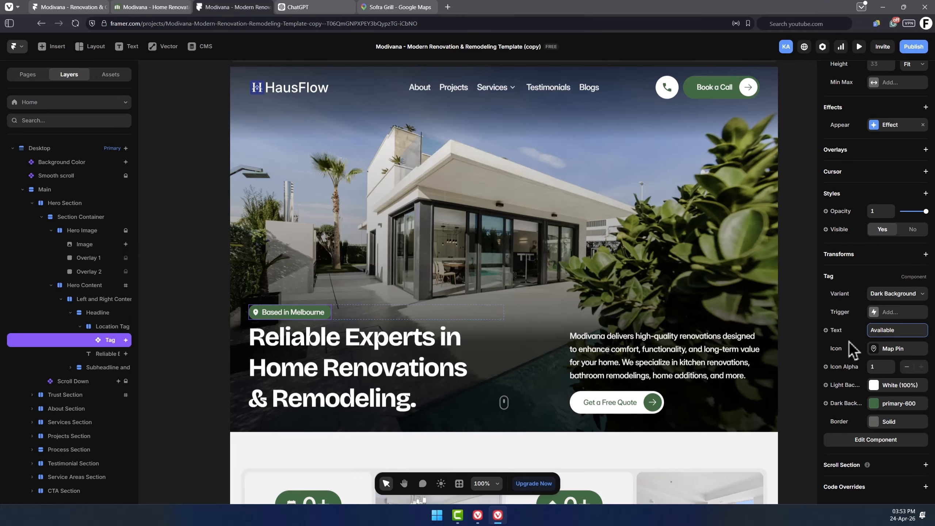
text(vailable for Work)
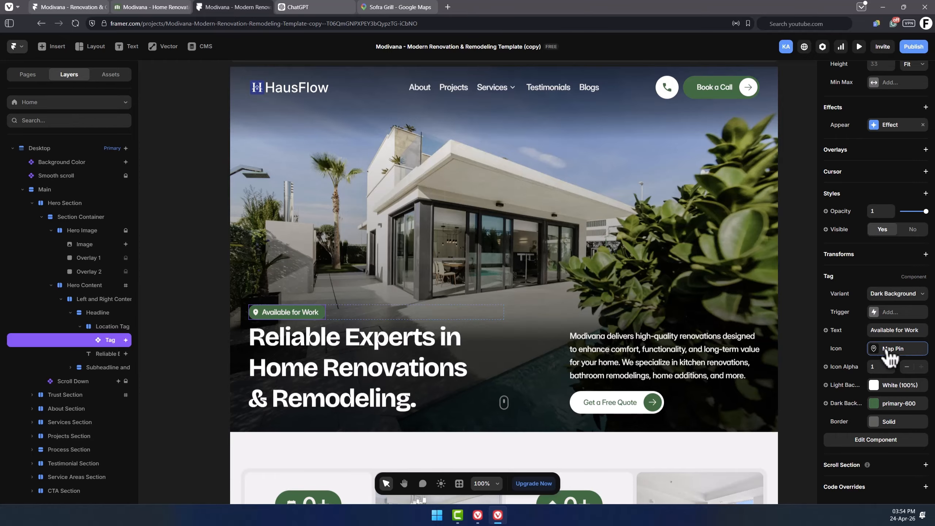
click(888, 349)
text(sho)
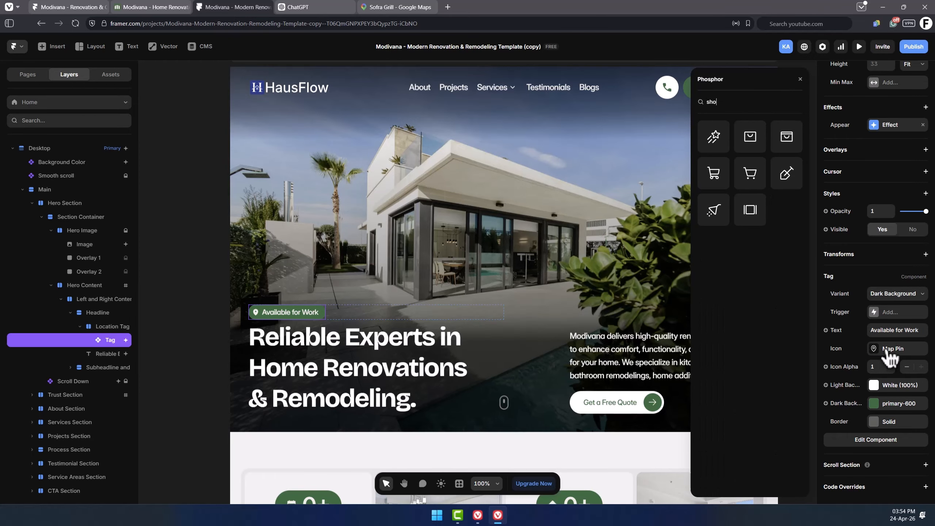
click(788, 183)
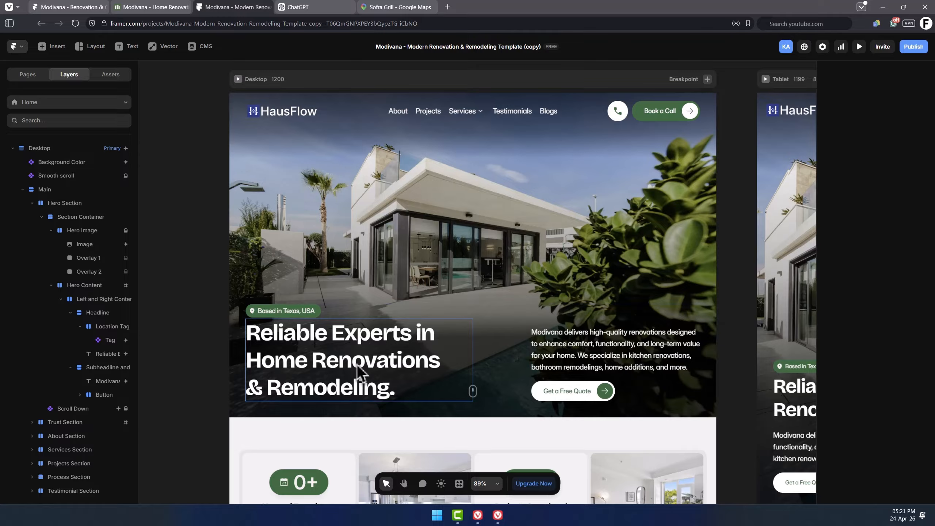
Switch to ChatGPT and ask for header and subheader ideas for the HausFlow residential construction website hero.
double_click(362, 372)
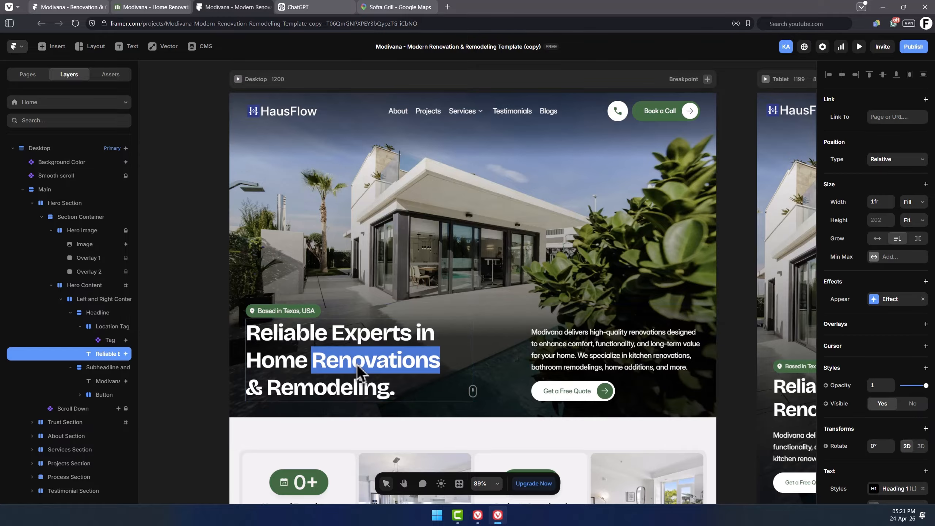
triple_click(379, 352)
click(578, 352)
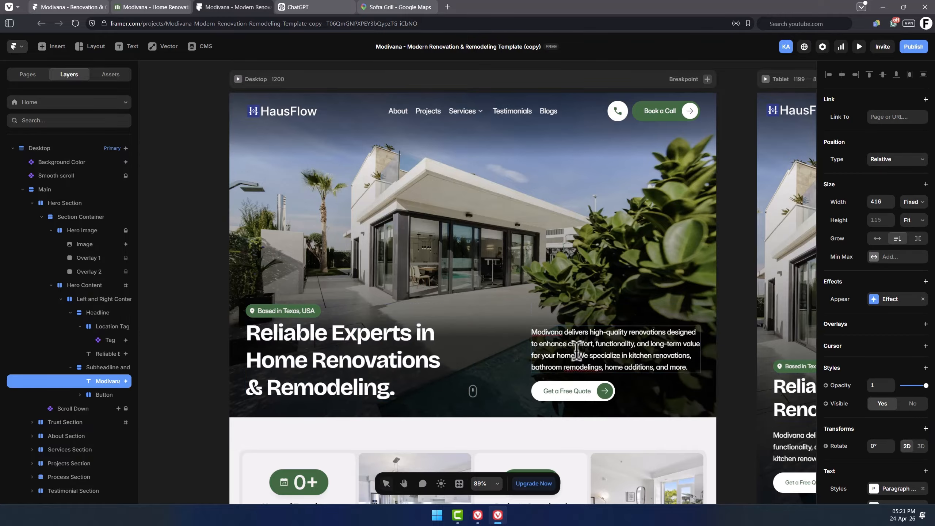
click(348, 362)
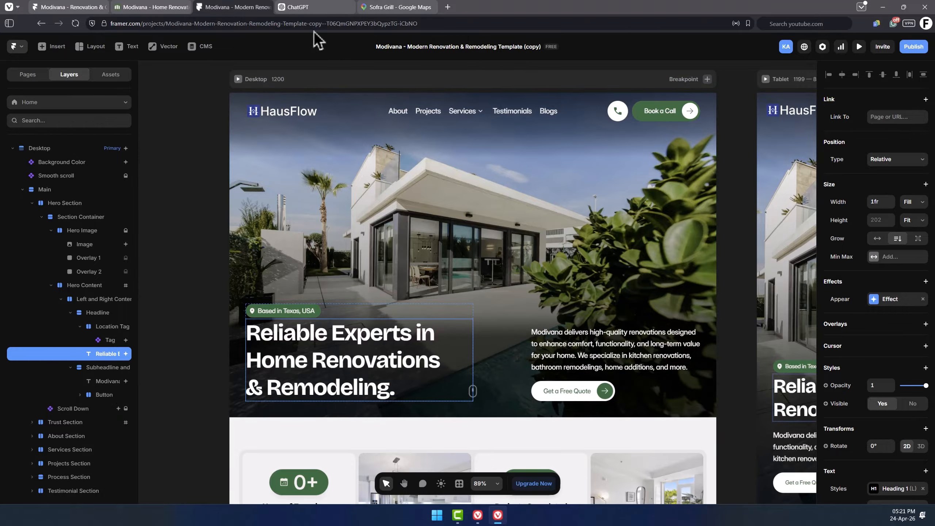
click(315, 7)
text(Give me headers and subheaders to use on HausFlow website hero. It is a website for residential construction)
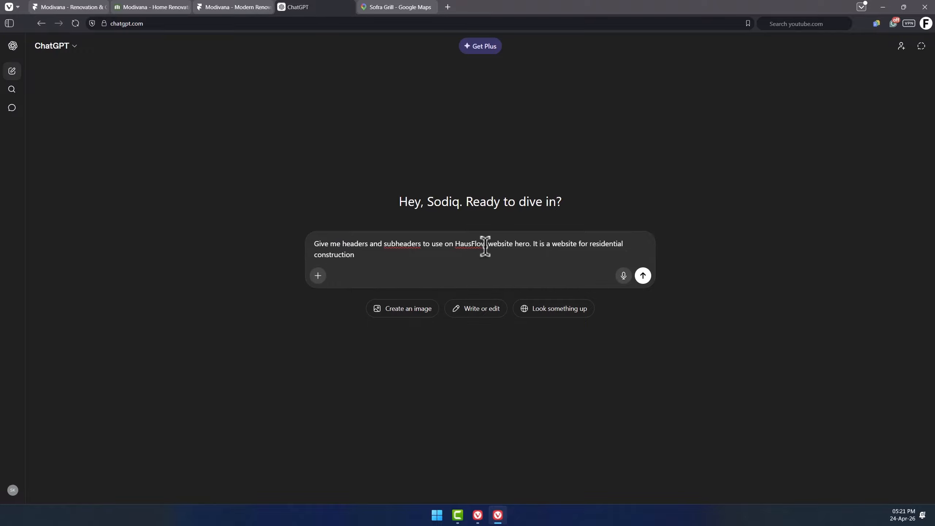
click(643, 276)
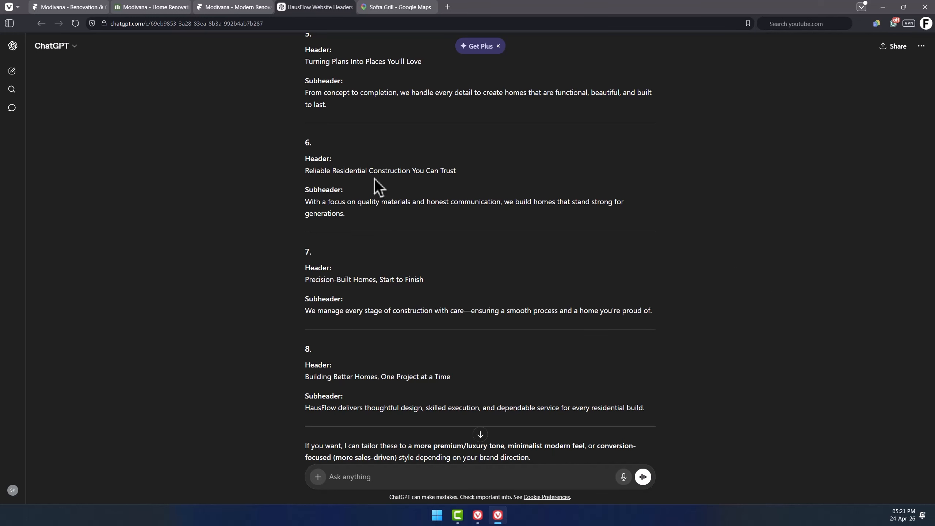
Replace the hero headline and paragraph with ChatGPT's sixth header and subheader.
triple_click(374, 170)
key(ctrl+c)
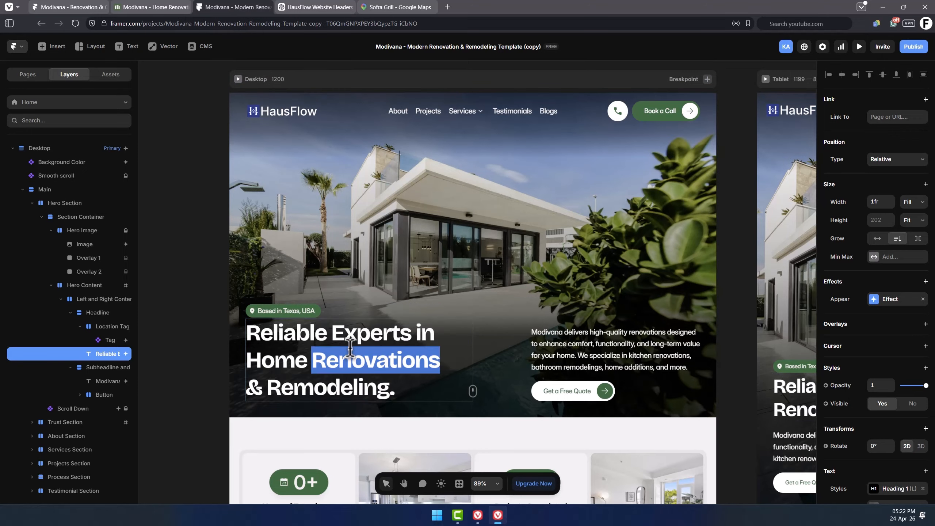
triple_click(349, 351)
key(ctrl+v)
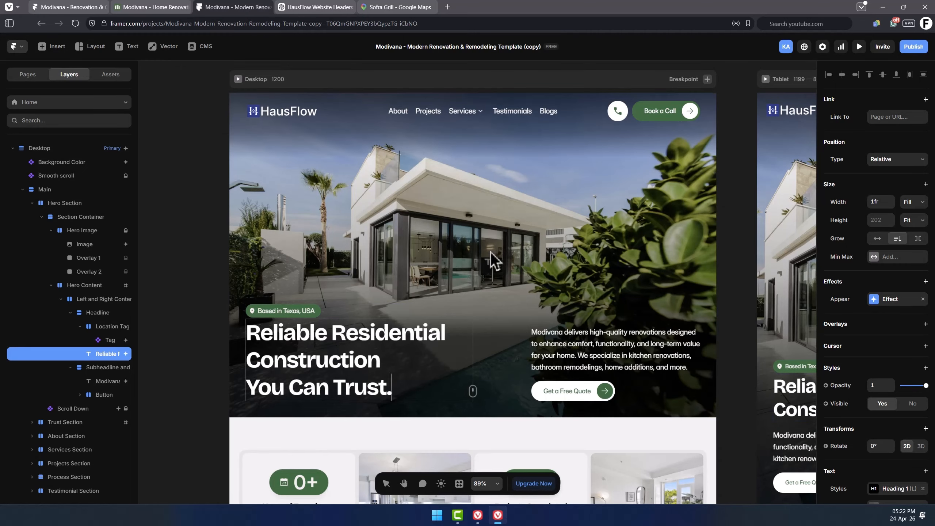
triple_click(611, 350)
text(With a focus on quality materials and honest communication, we build homes that stand strong for generations.)
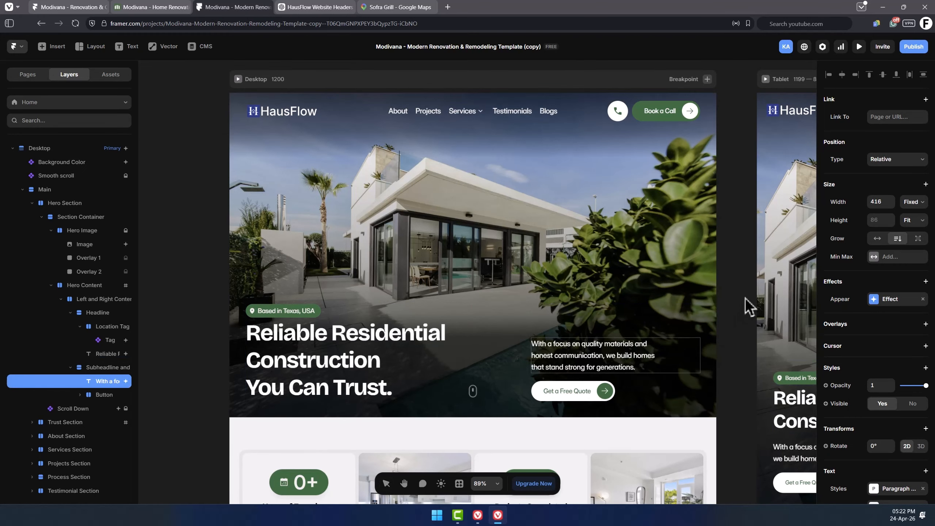
Insert the word Agency after Construction in the hero headline.
click(386, 376)
double_click(401, 359)
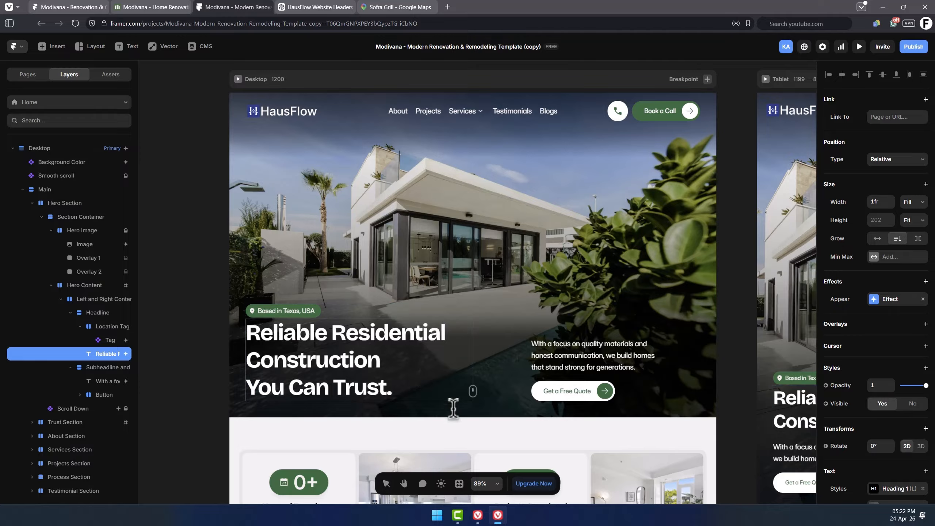
text(Agency)
click(195, 334)
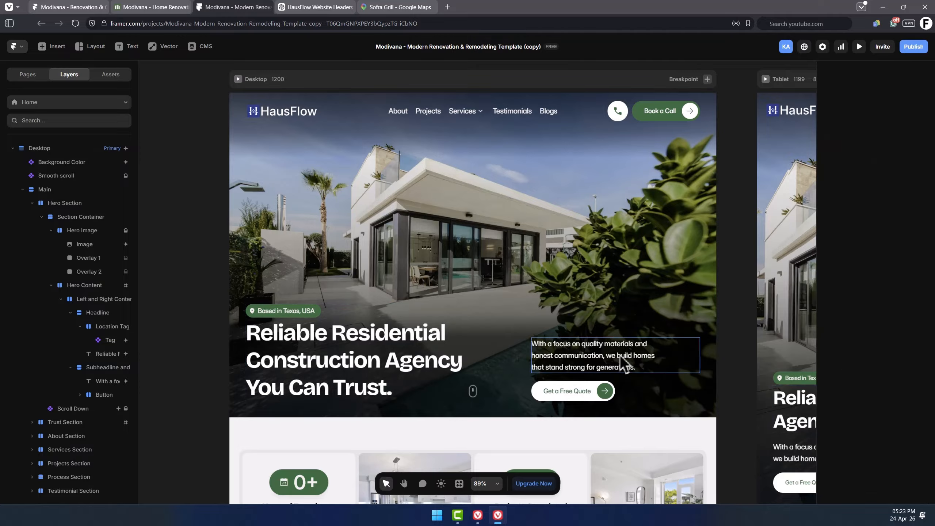
Append ChatGPT's fifth subheader, From concept to completion…, to the end of the hero paragraph.
click(620, 355)
click(317, 7)
triple_click(493, 93)
key(ctrl+c)
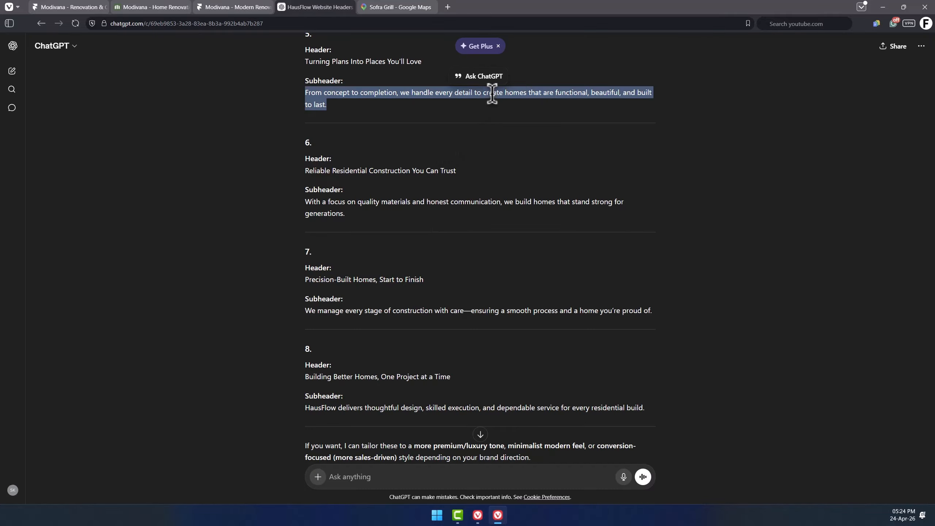
click(236, 7)
double_click(592, 367)
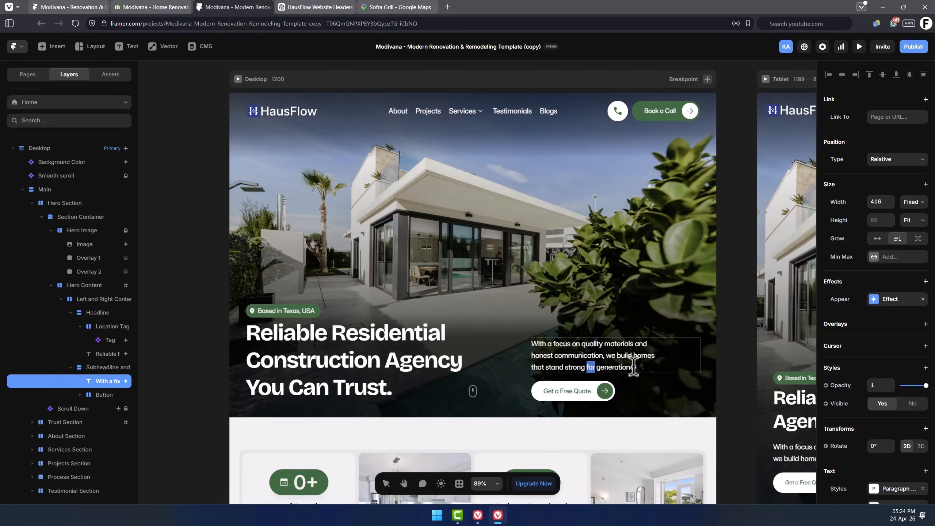
click(647, 365)
key(ctrl+v)
click(741, 349)
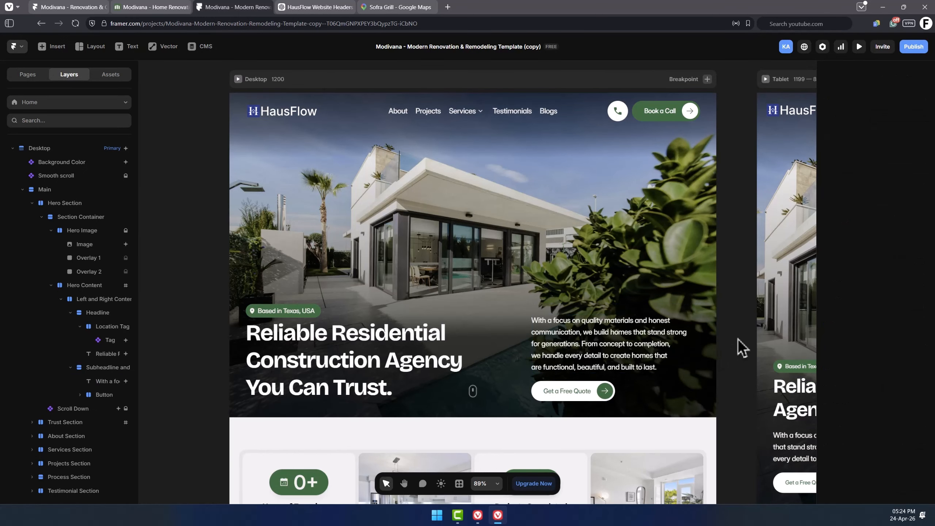
Pan across the canvas to review the updated hero on the tablet and phone breakpoints.
drag(733, 365, 352, 312)
drag(599, 355, 477, 355)
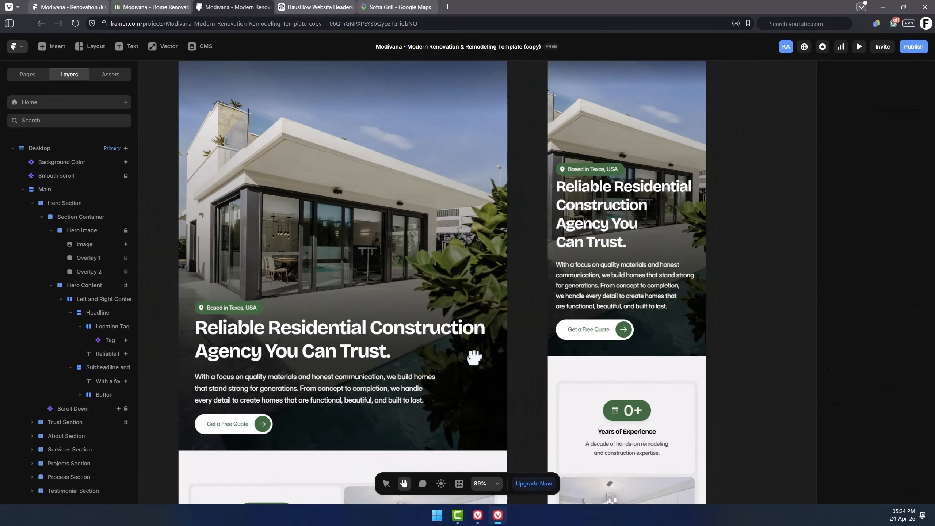
key(space)
drag(485, 274, 522, 333)
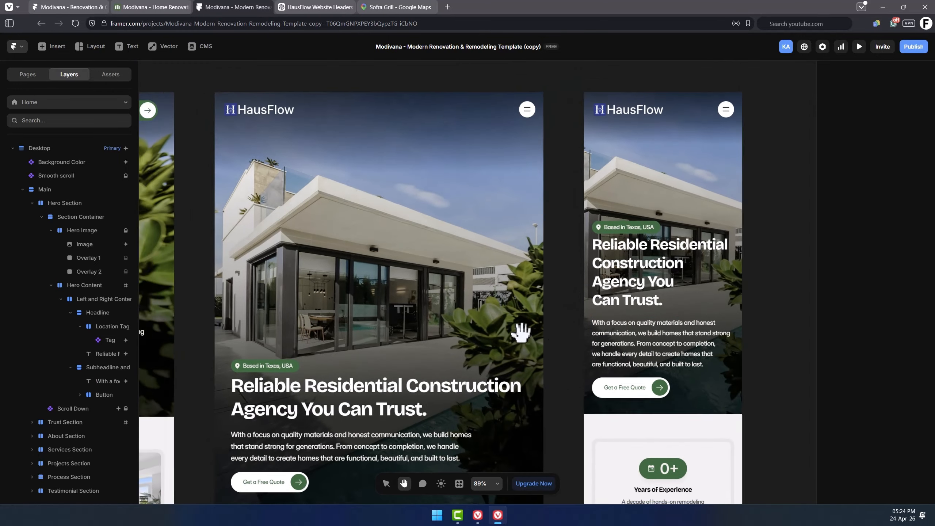
drag(153, 360, 672, 337)
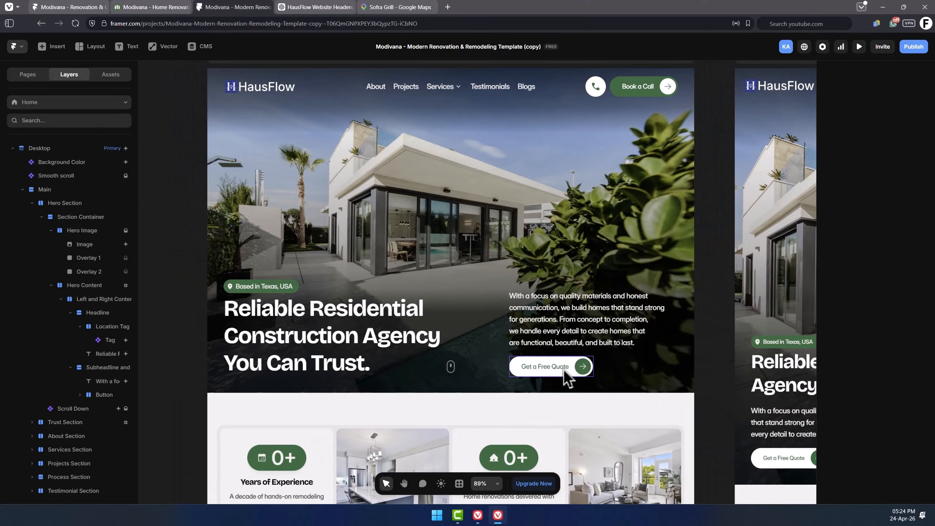
click(564, 370)
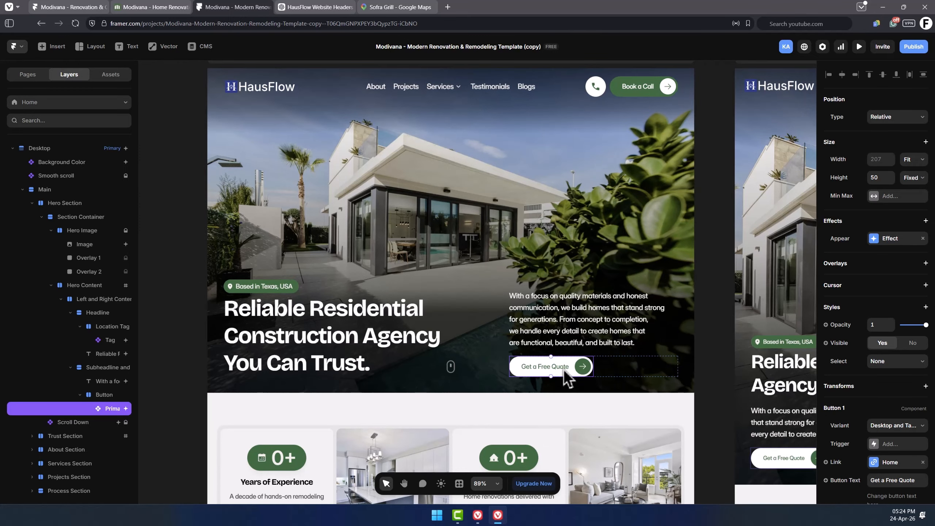
scroll(877, 493, down, 3)
scroll(891, 380, down, 2)
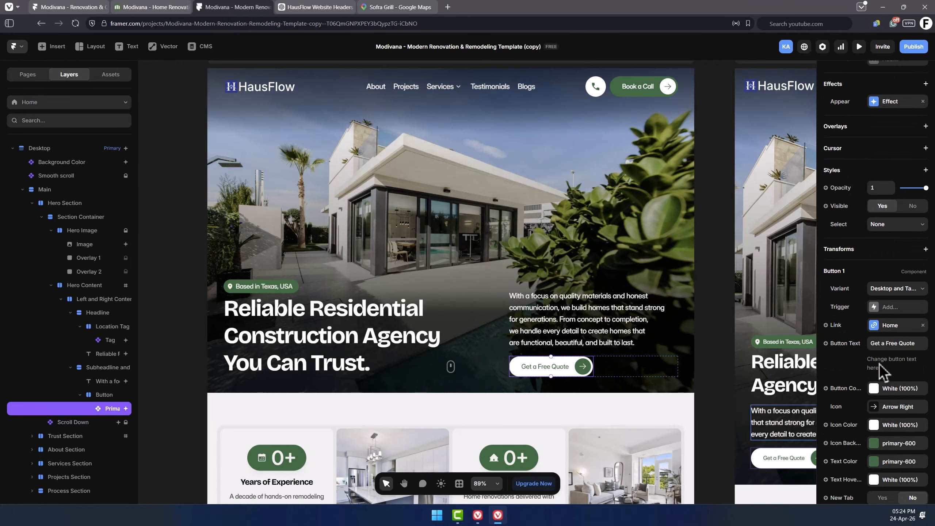
scroll(901, 361, down, 1)
click(891, 295)
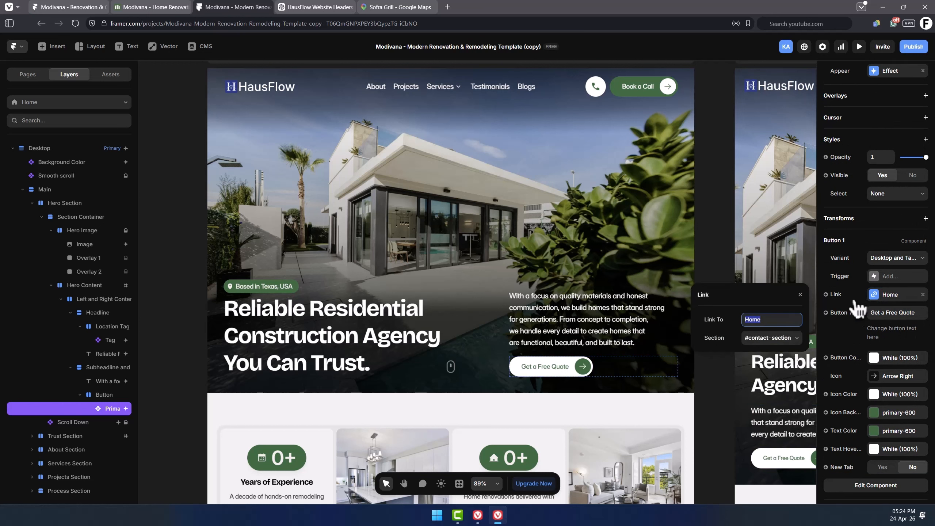
click(770, 319)
text(cal.co)
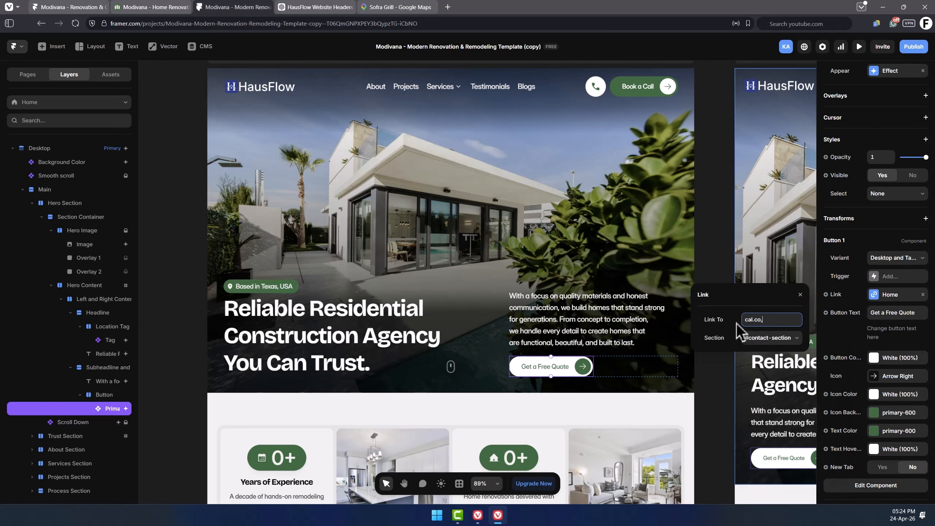
key(Escape)
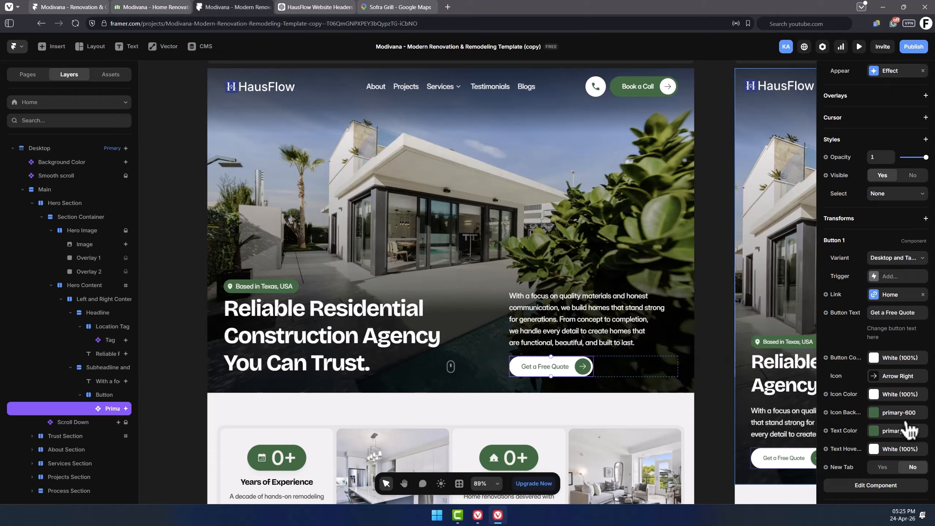
click(715, 368)
scroll(521, 319, down, 1)
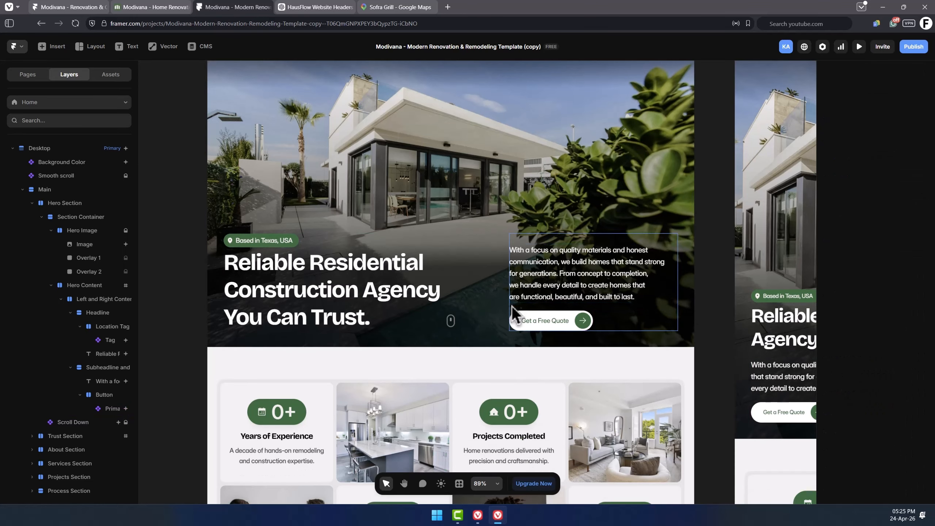
scroll(575, 282, down, 3)
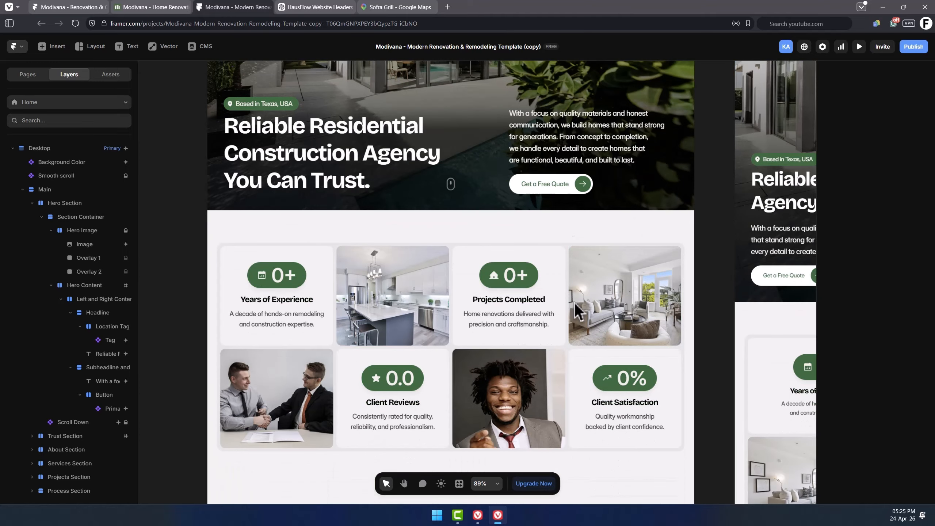
Open the Stats Card component to examine its variants and text layers, then return to the Home page.
drag(575, 298, 588, 292)
scroll(588, 291, down, 2)
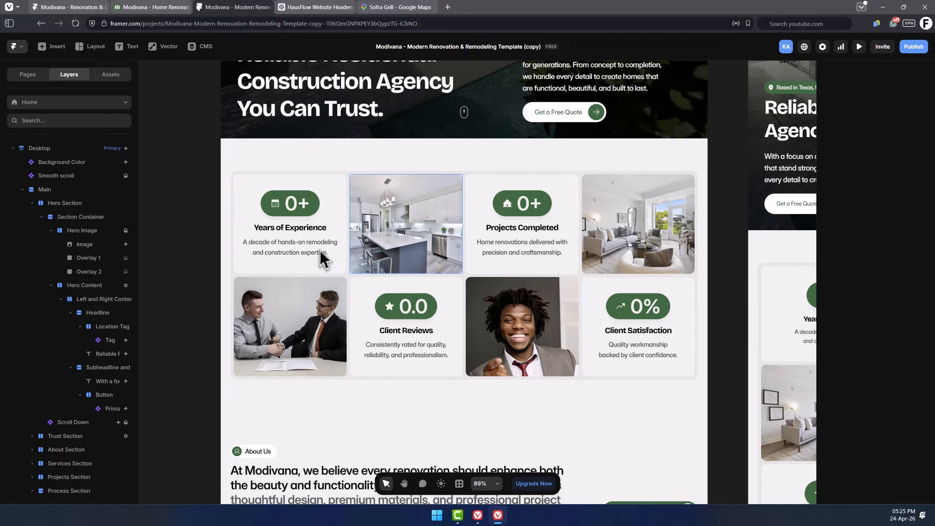
click(288, 236)
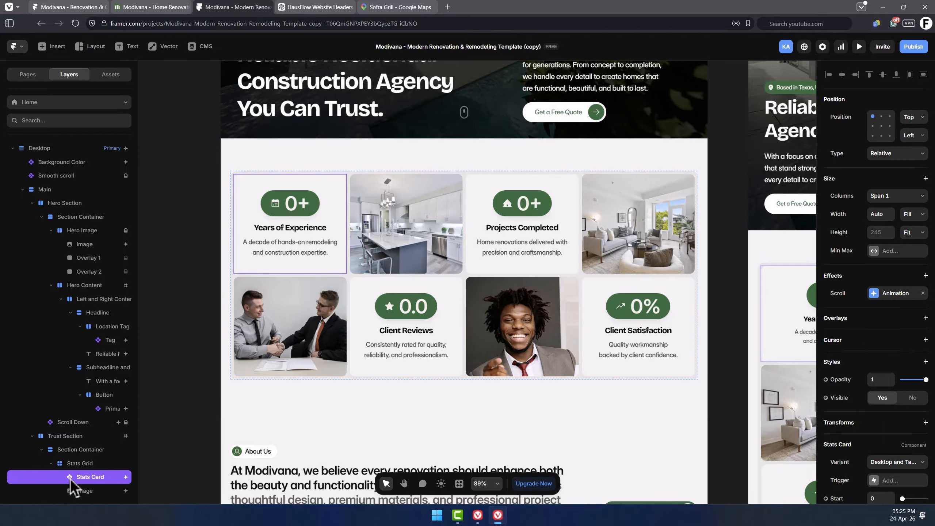
scroll(105, 380, down, 4)
scroll(107, 351, down, 3)
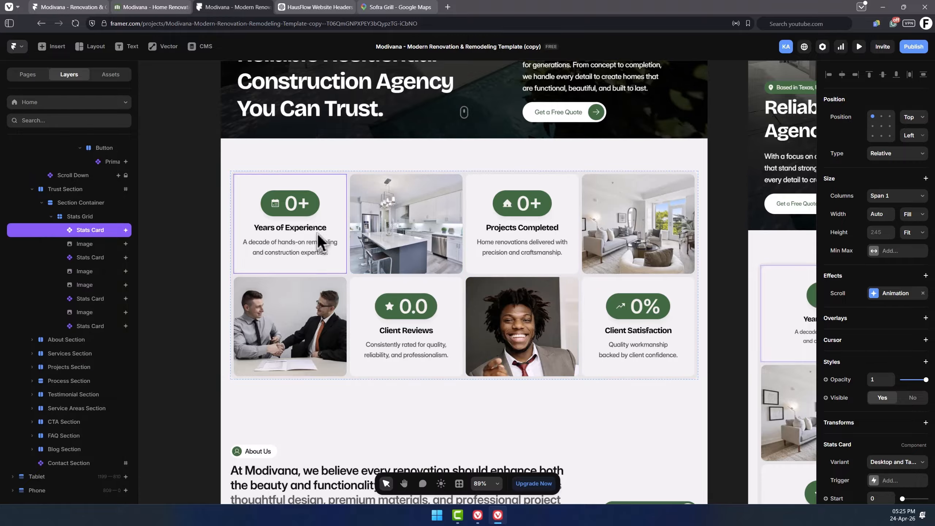
double_click(286, 229)
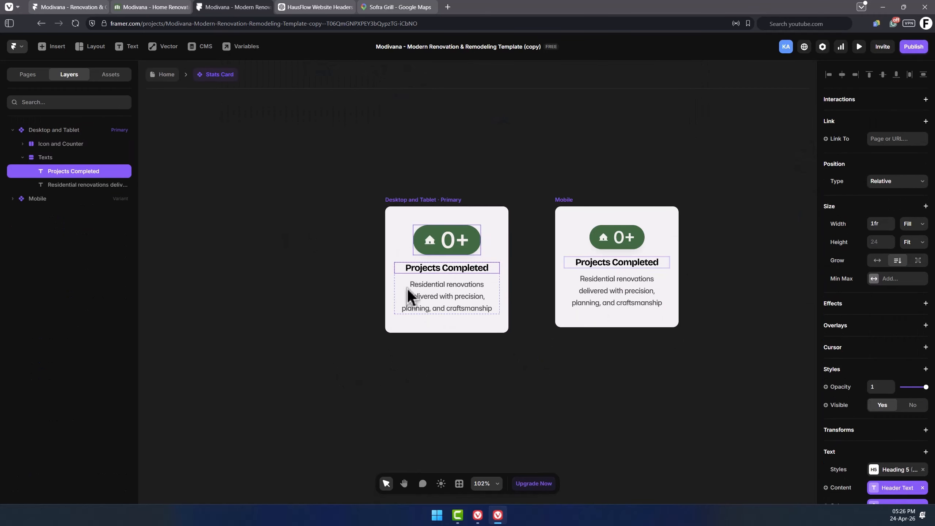
click(269, 195)
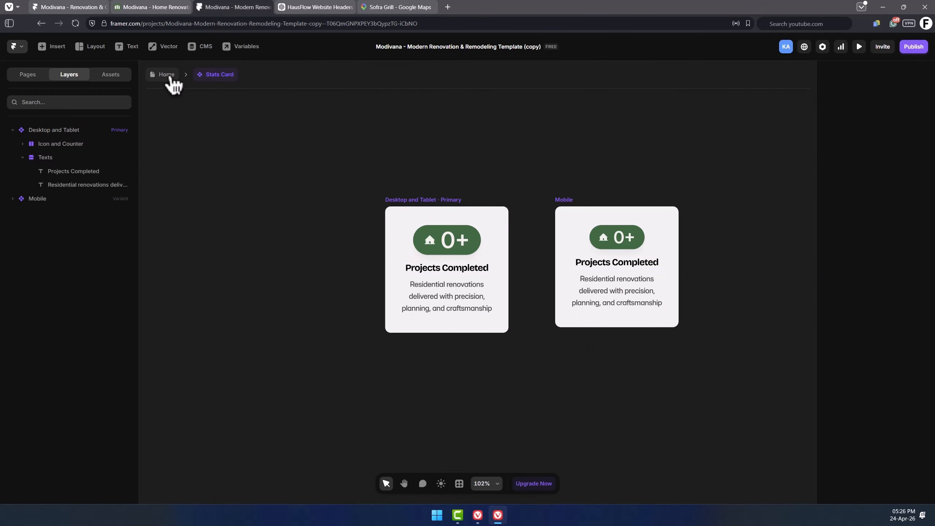
click(170, 75)
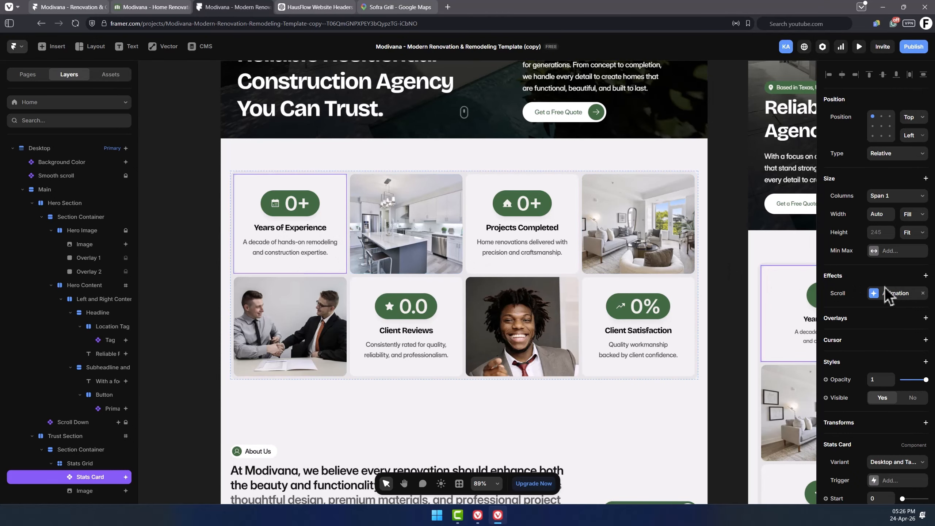
Set the Years of Experience card's end count to 8, checking the original template's stats for reference.
scroll(895, 291, down, 5)
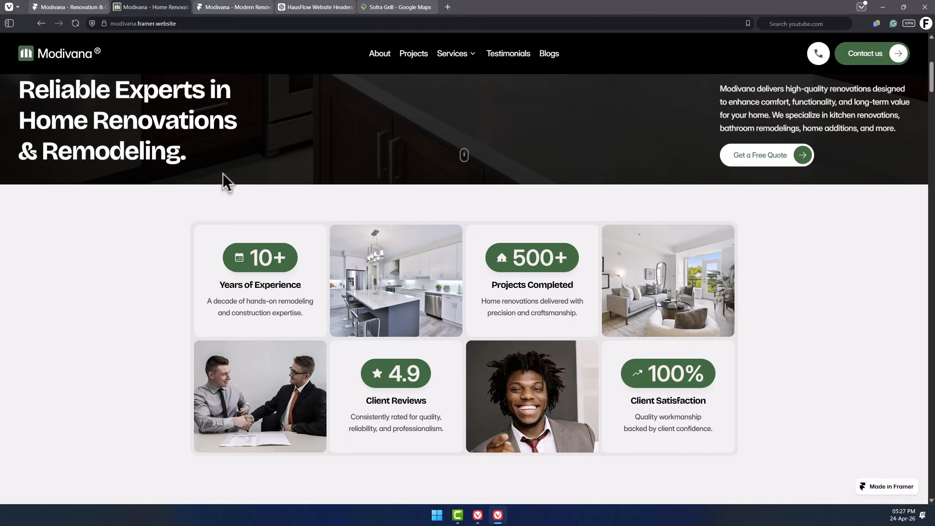
click(227, 8)
click(881, 243)
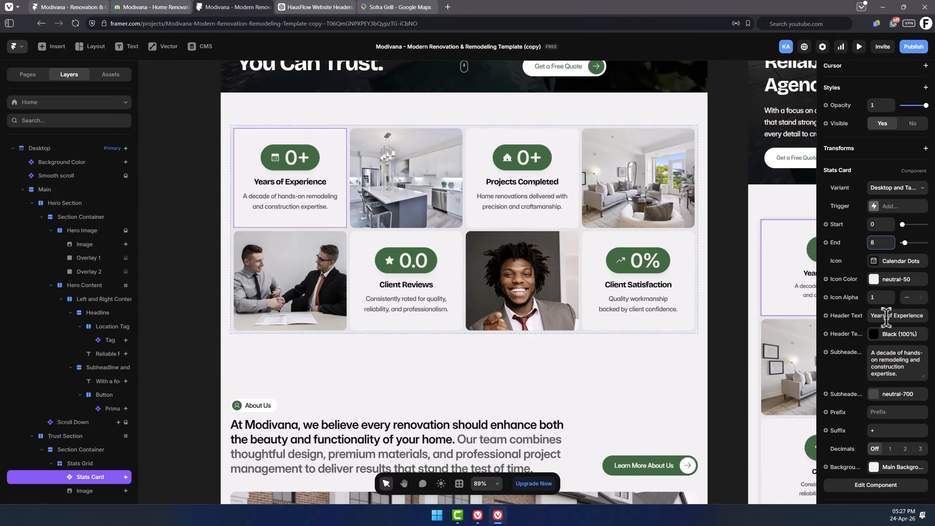
click(906, 315)
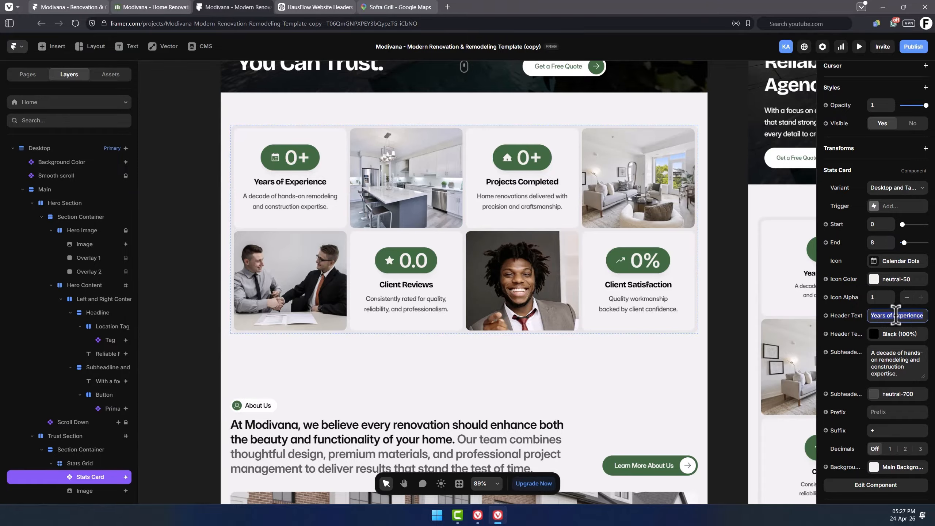
click(899, 357)
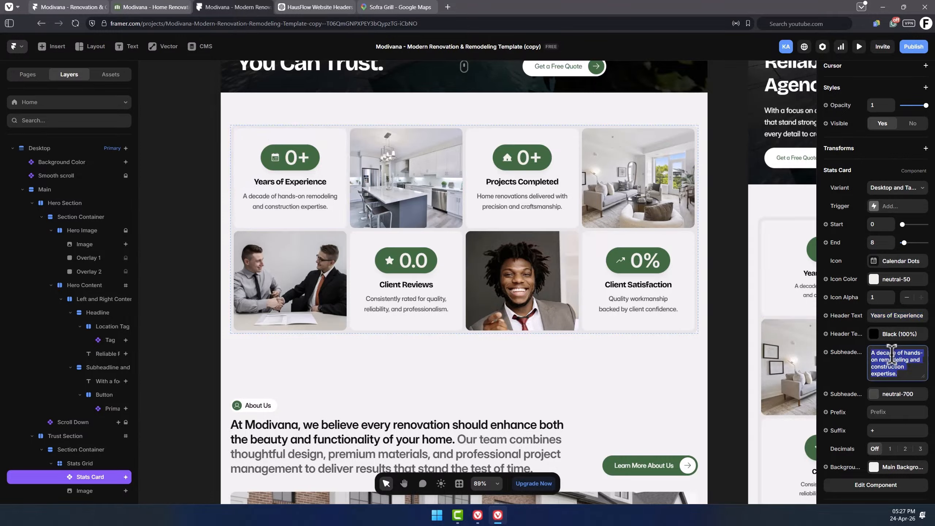
click(400, 191)
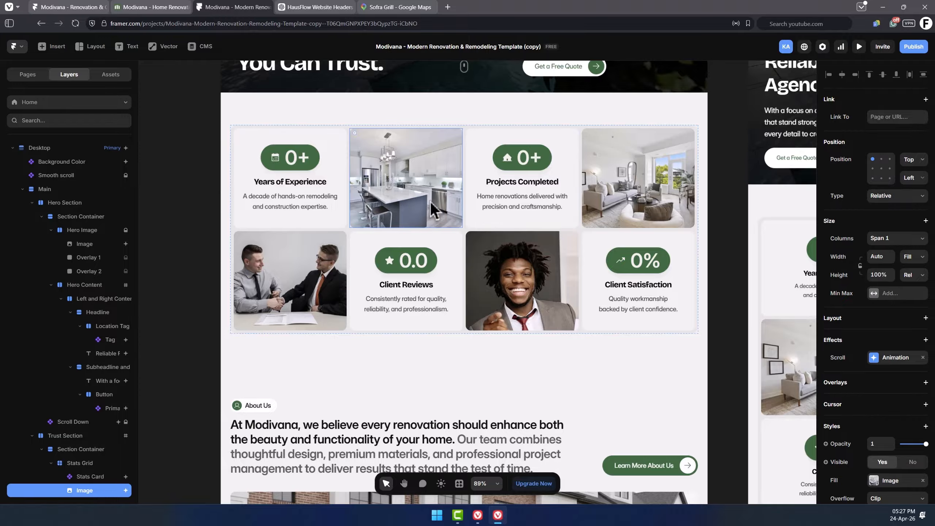
Set the last stats card's end count to 12, header to Industry Awards, and subheader to We are recognized for great home construction delivery.
scroll(858, 353, down, 4)
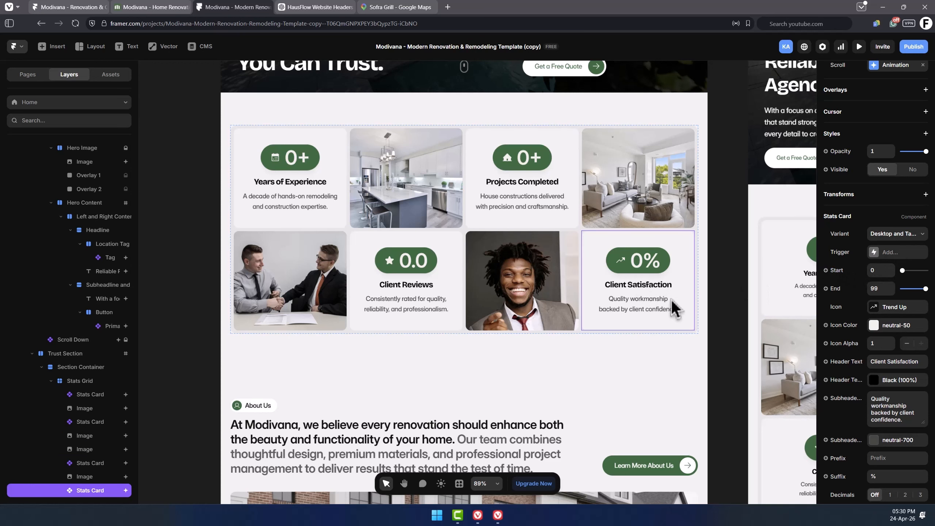
click(877, 287)
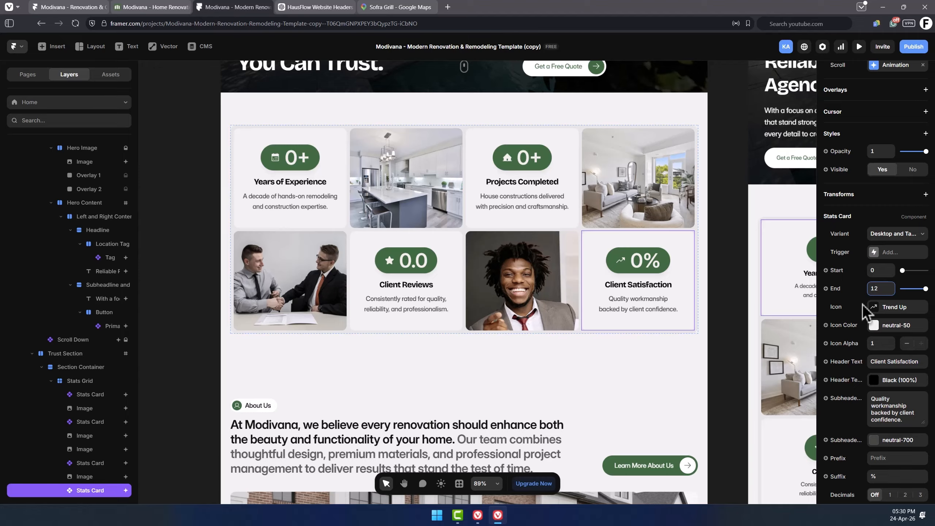
click(895, 358)
text(Industry Award)
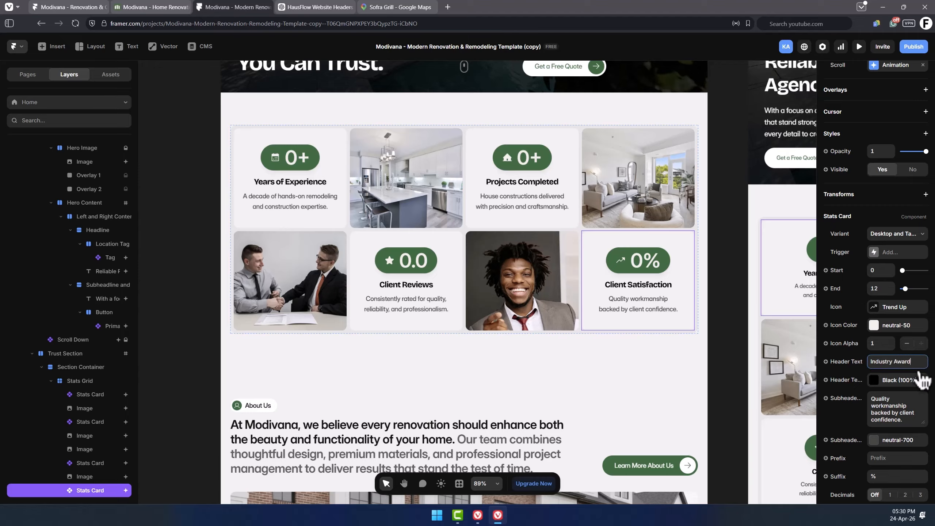
text(s)
key(Tab)
text(We)
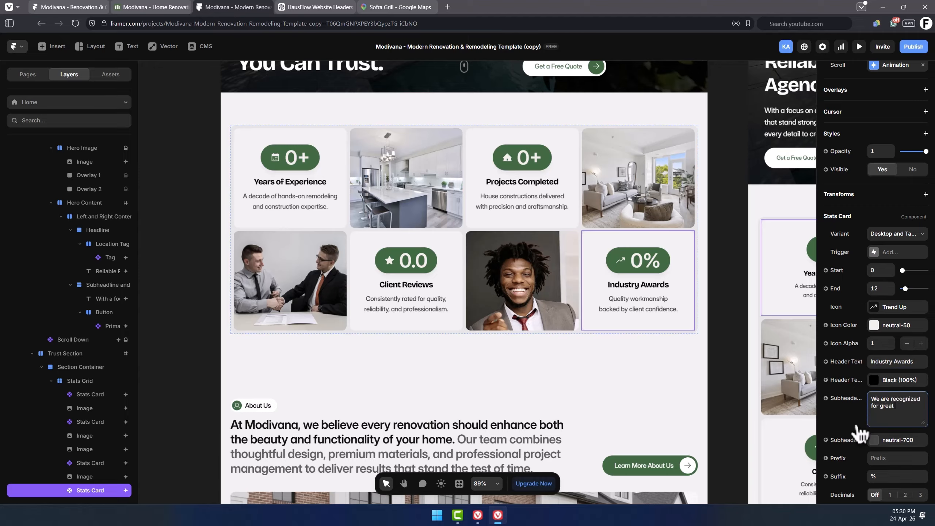
text( are recognized for great home construction delivery.)
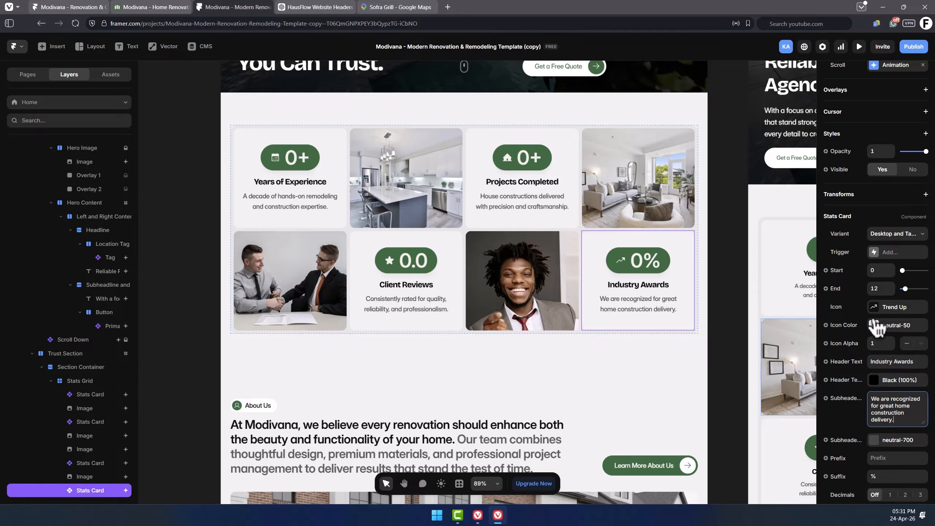
Change the Industry Awards card's icon to Medal Military.
click(886, 308)
text(meda)
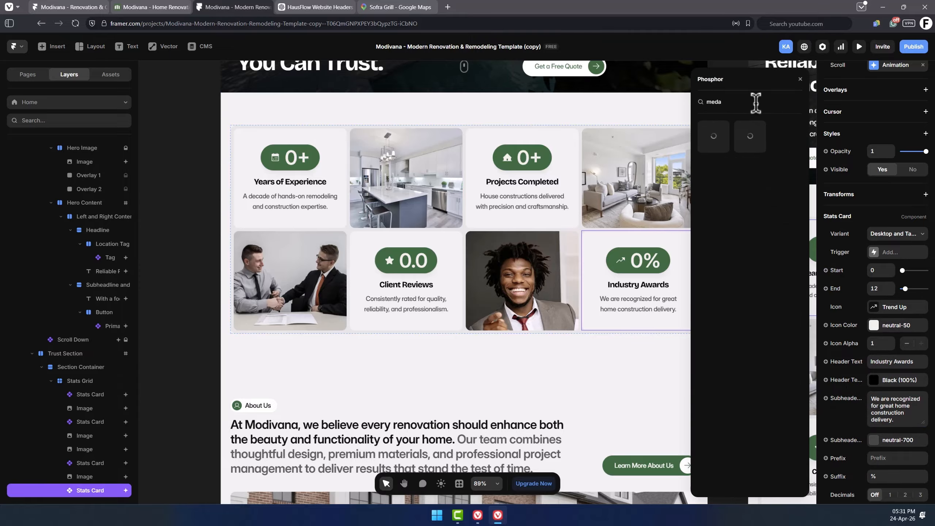
click(752, 136)
key(Escape)
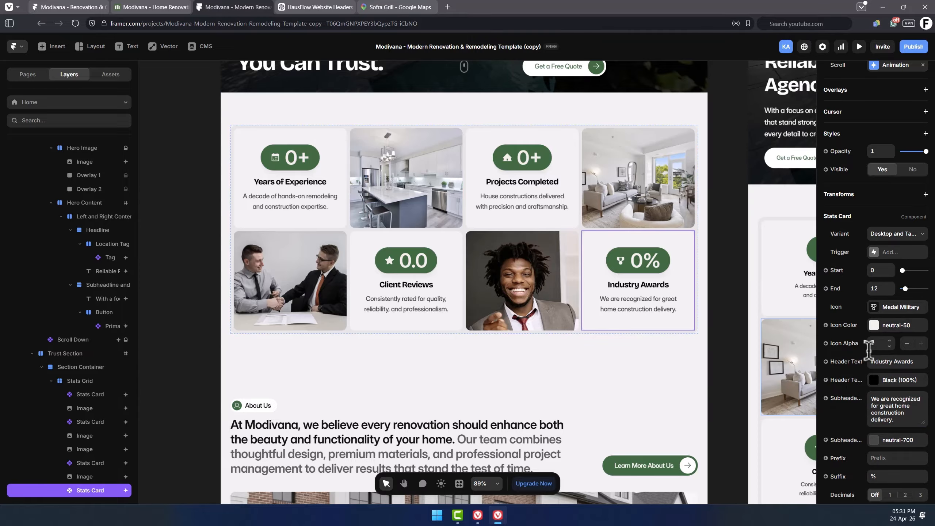
Set the Industry Awards card's suffix to +.
scroll(870, 400, down, 3)
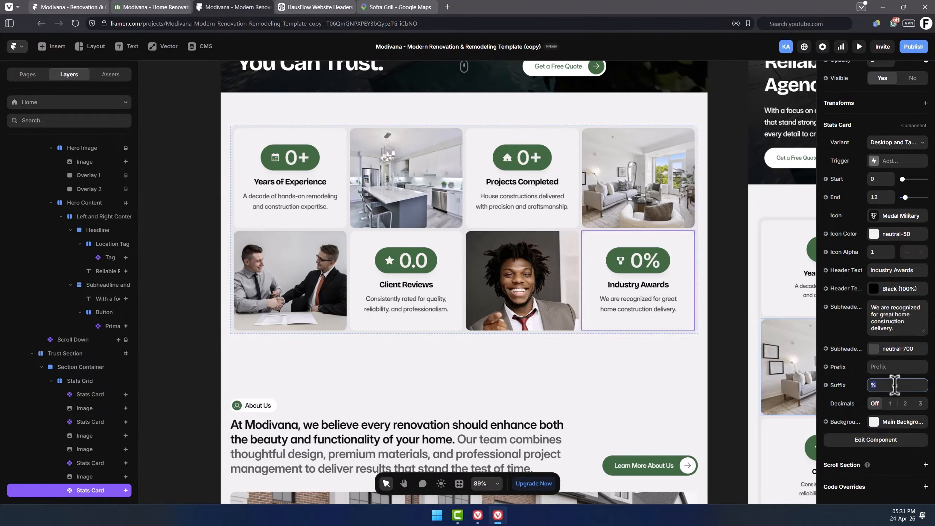
key(Return)
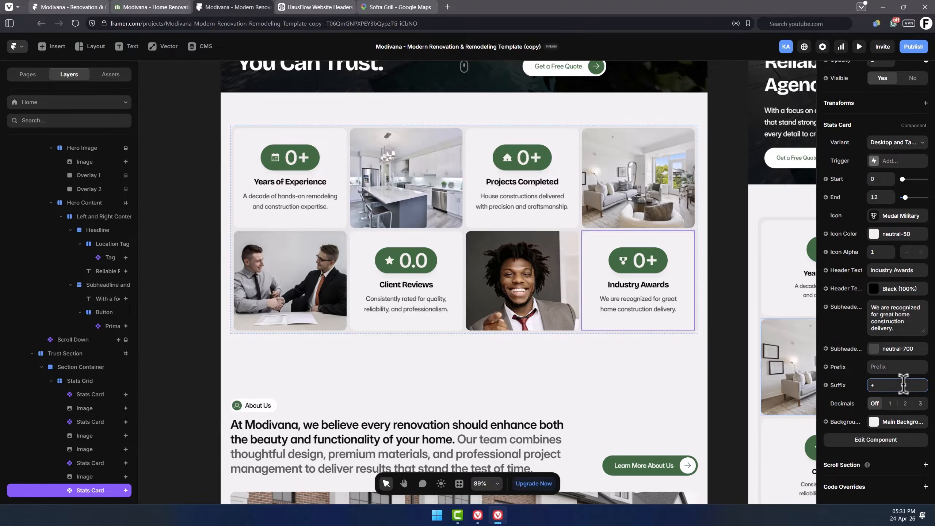
click(728, 270)
scroll(728, 270, up, 1)
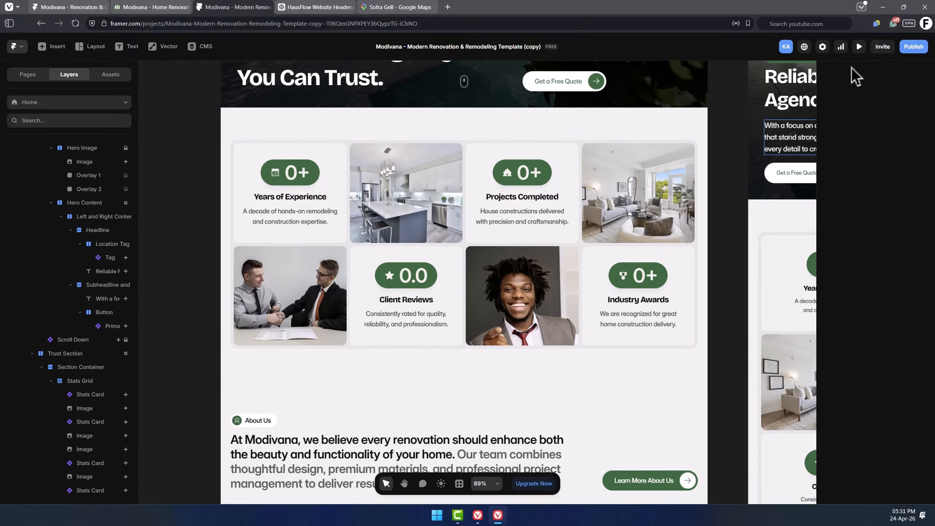
Preview the site to check the updated hero and stats cards.
click(861, 51)
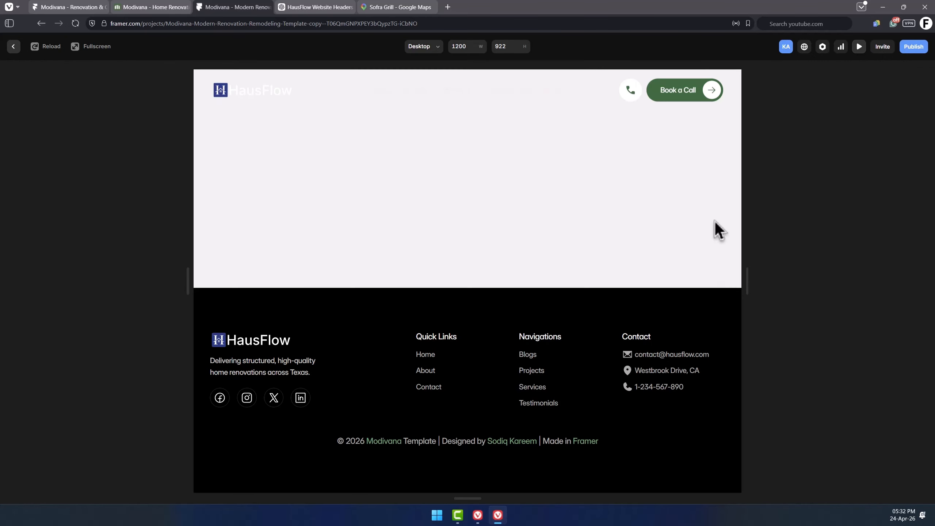
scroll(703, 242, down, 2)
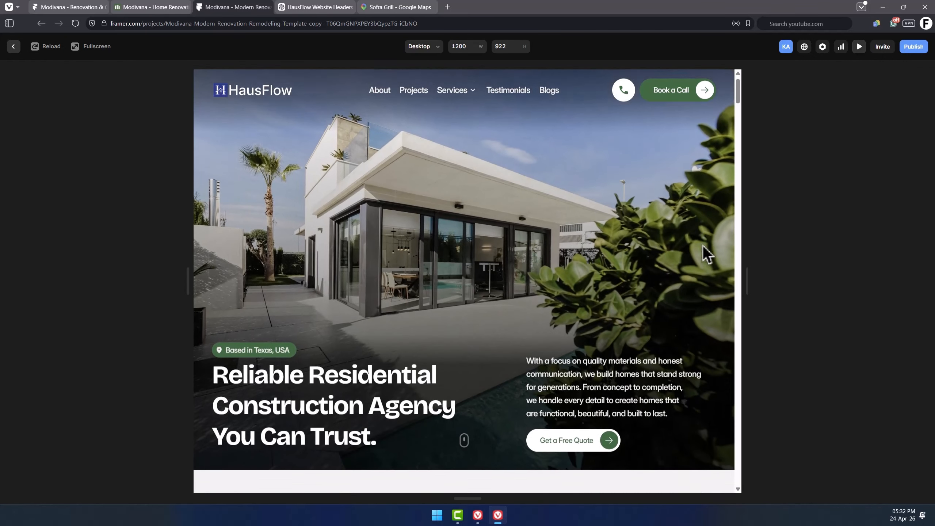
scroll(703, 252, down, 5)
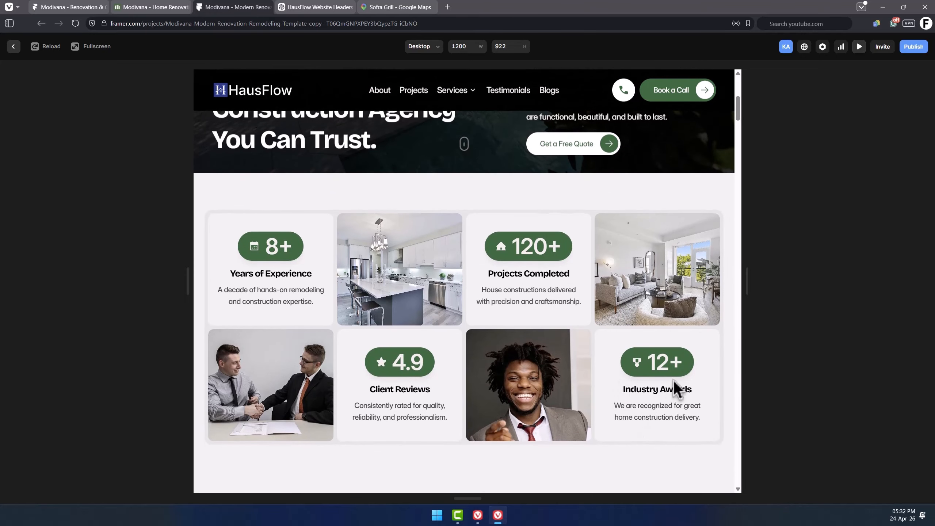
key(Escape)
Rename the About Us section tag to Who We Are.
scroll(726, 287, down, 2)
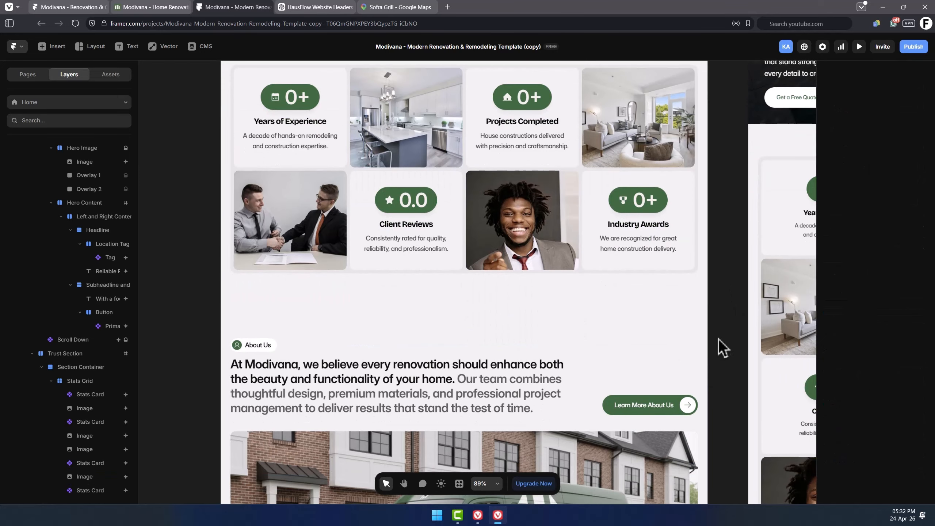
scroll(723, 336, down, 2)
scroll(727, 330, down, 5)
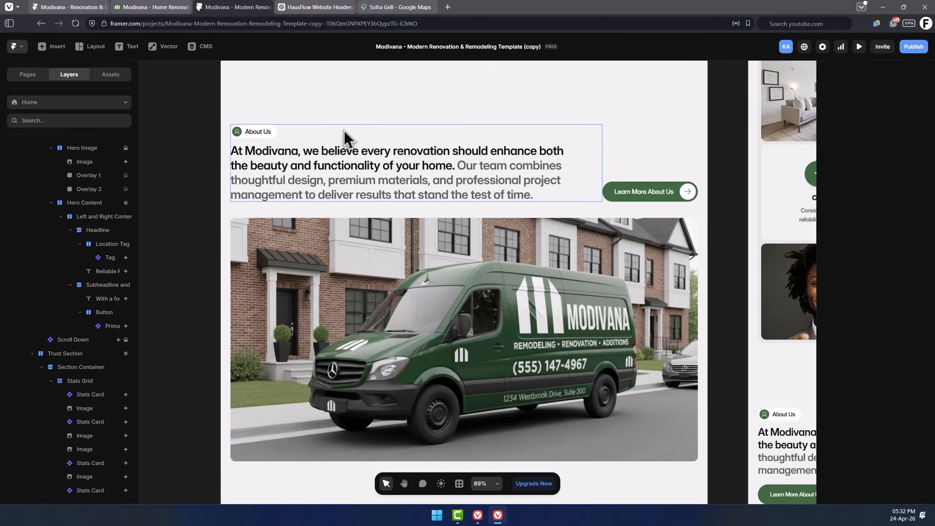
click(272, 135)
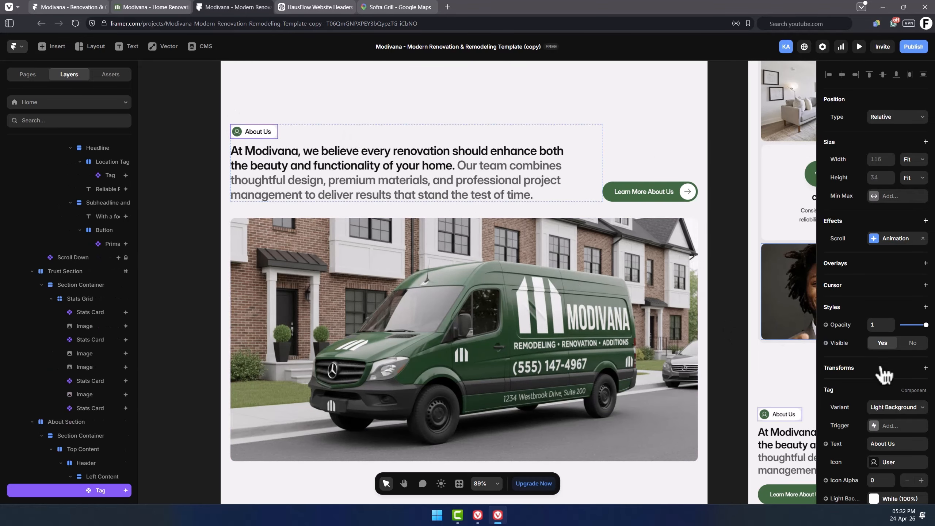
scroll(882, 367, down, 3)
click(884, 333)
text(Who We Are)
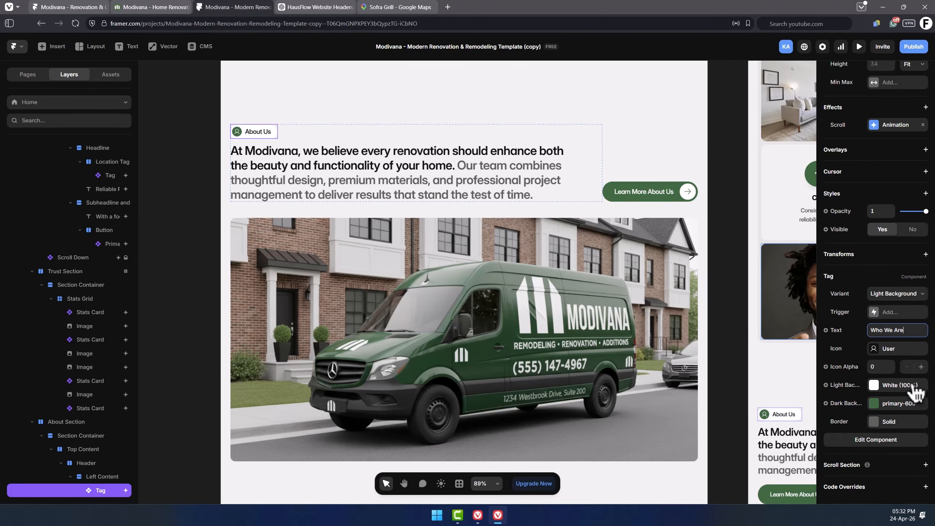
Ask ChatGPT for a short about us paragraph for HausFlow.
click(369, 180)
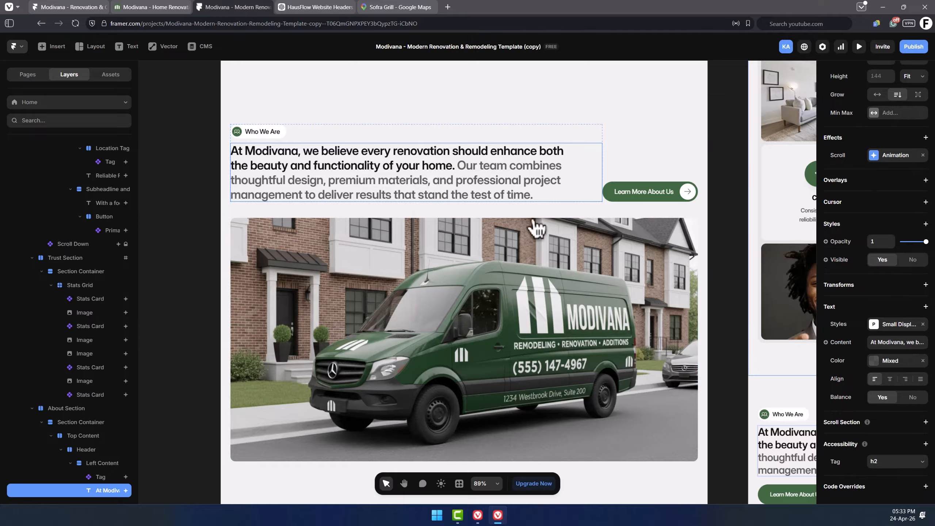
double_click(377, 159)
click(420, 189)
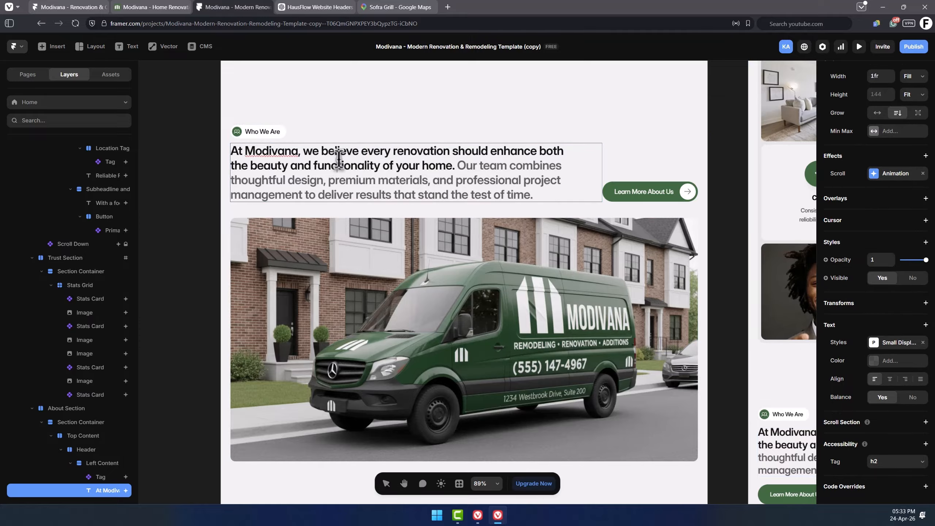
key(ctrl+Tab)
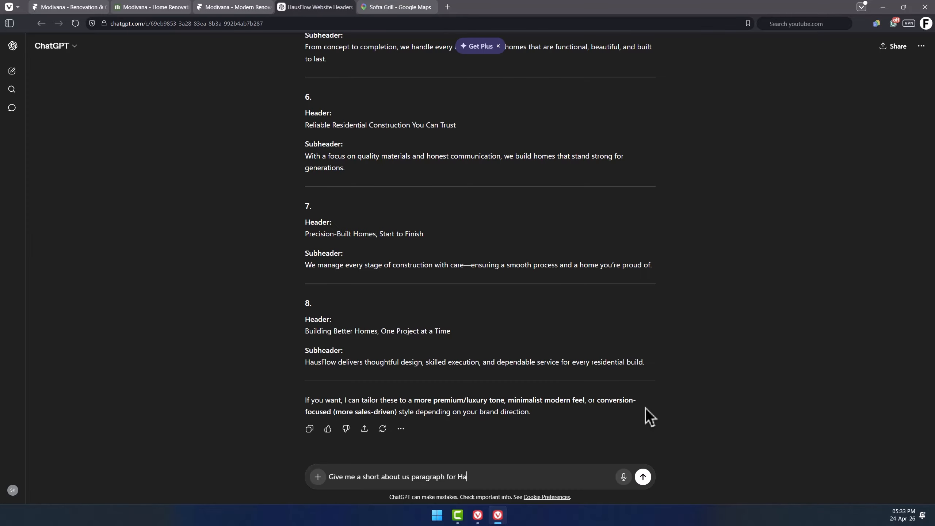
text(w)
key(Return)
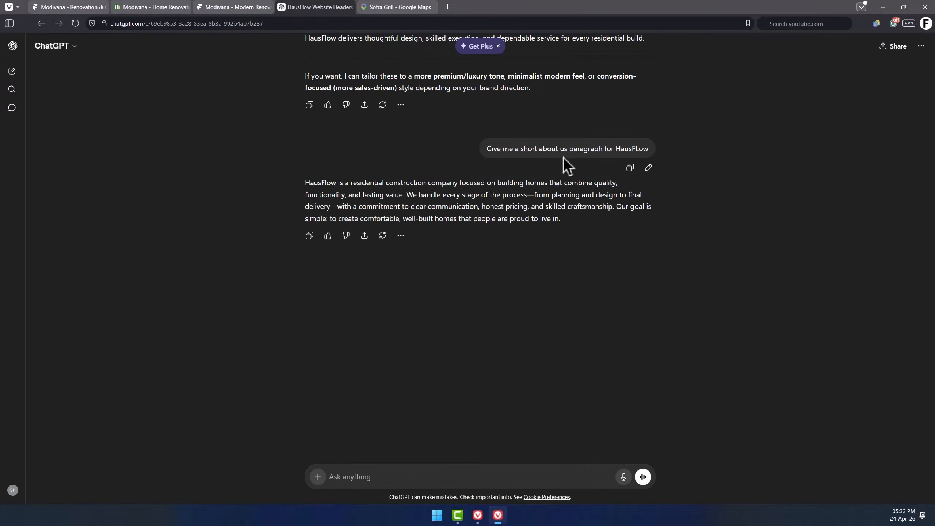
Copy ChatGPT's about us paragraph and paste it over the About section heading text.
triple_click(472, 195)
key(ctrl+c)
click(218, 5)
triple_click(399, 178)
key(ctrl+v)
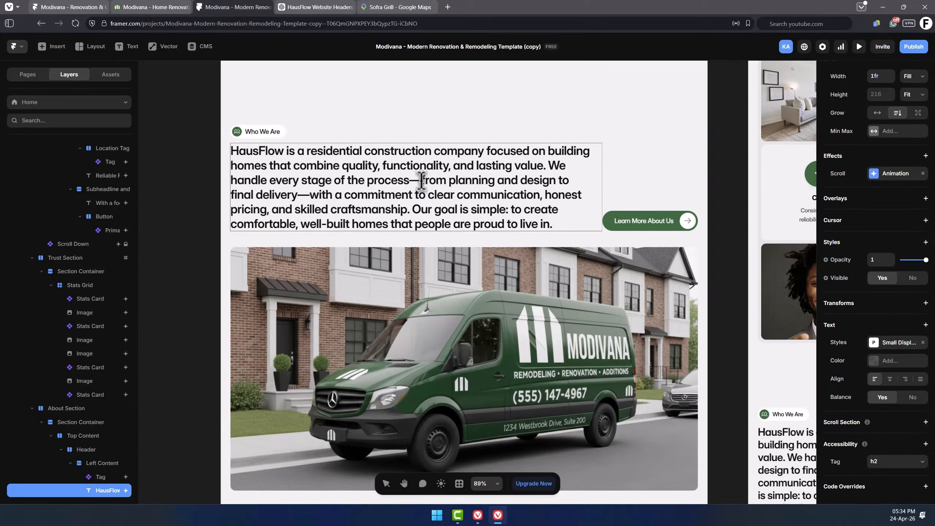
Replace both em dashes in the About heading with commas.
click(422, 182)
key(BackSpace)
text(,)
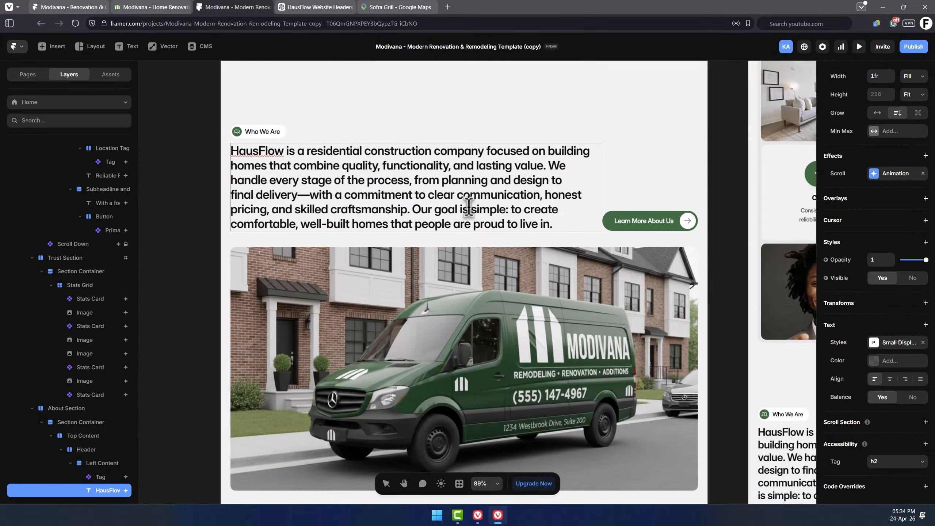
click(310, 194)
key(BackSpace)
text(,)
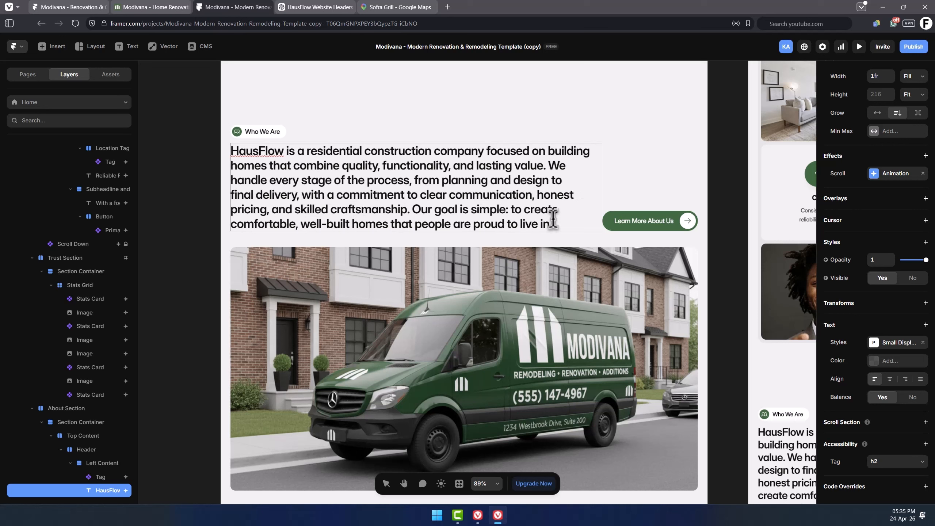
Select the second half of the About heading, from "with a commitment" onward, and set its color to neutral-600.
drag(554, 220, 303, 200)
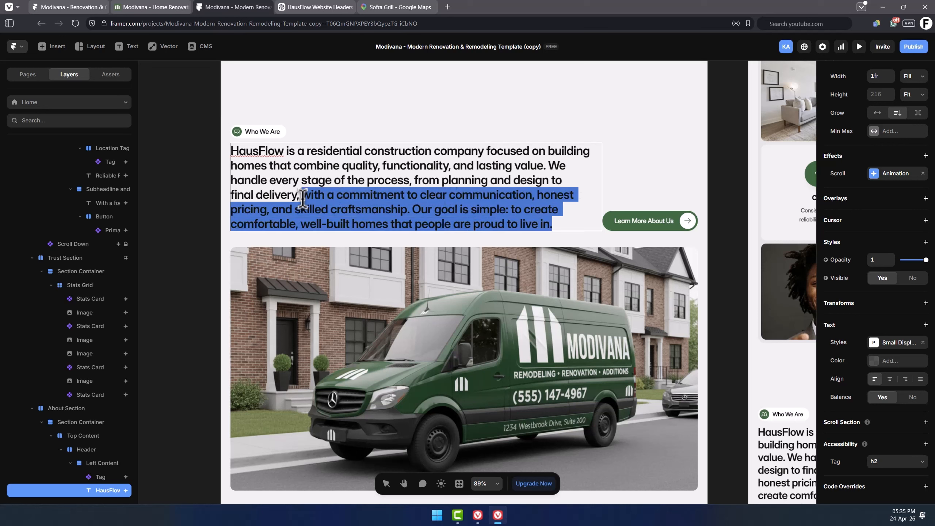
click(881, 361)
click(709, 424)
scroll(735, 418, down, 4)
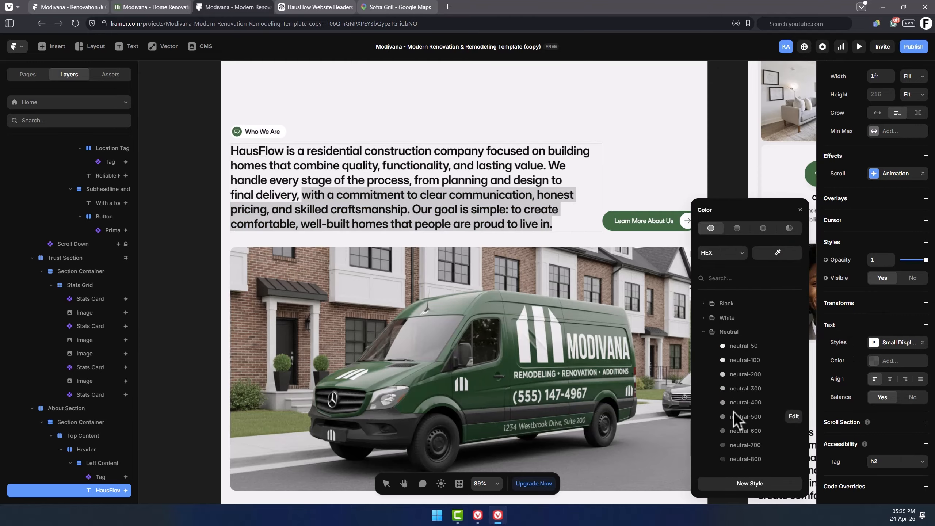
click(742, 386)
click(731, 177)
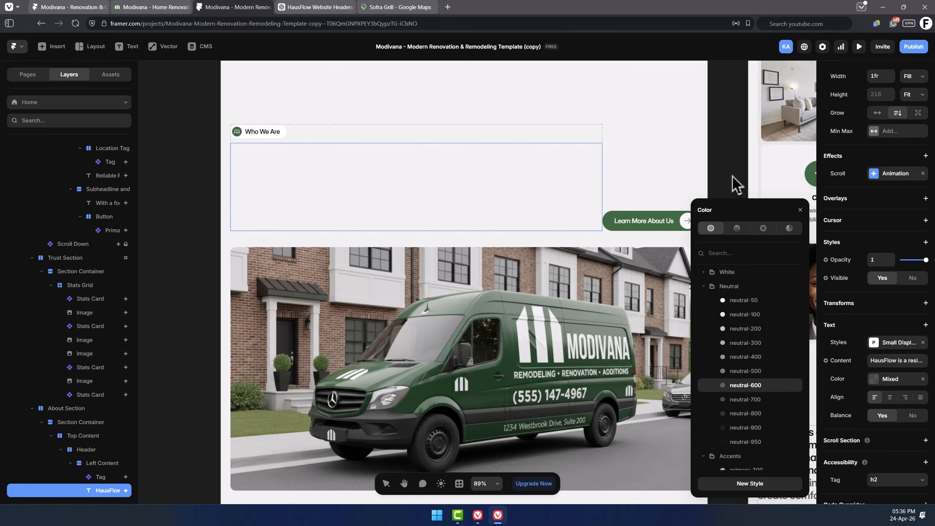
Inspect the About section image gallery component and compare its thumbnails on the live template site.
scroll(349, 293, down, 2)
click(349, 292)
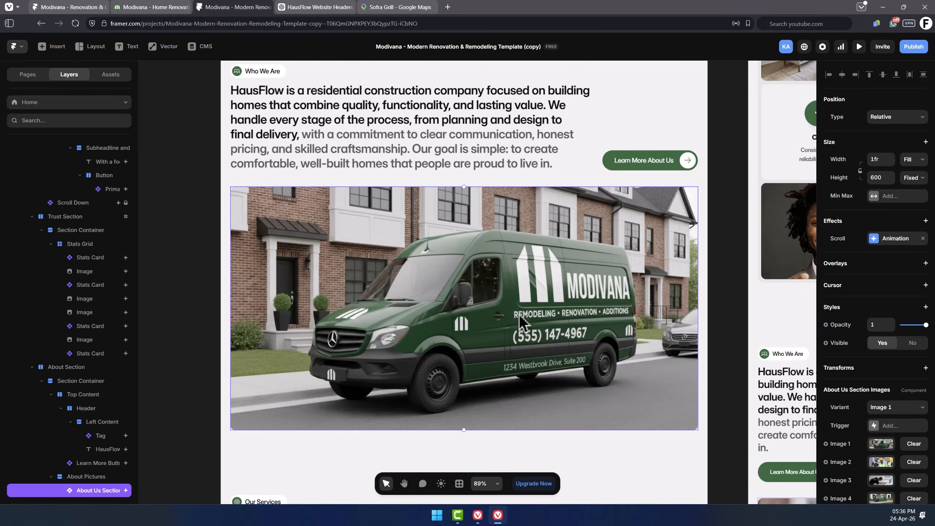
scroll(894, 350, down, 5)
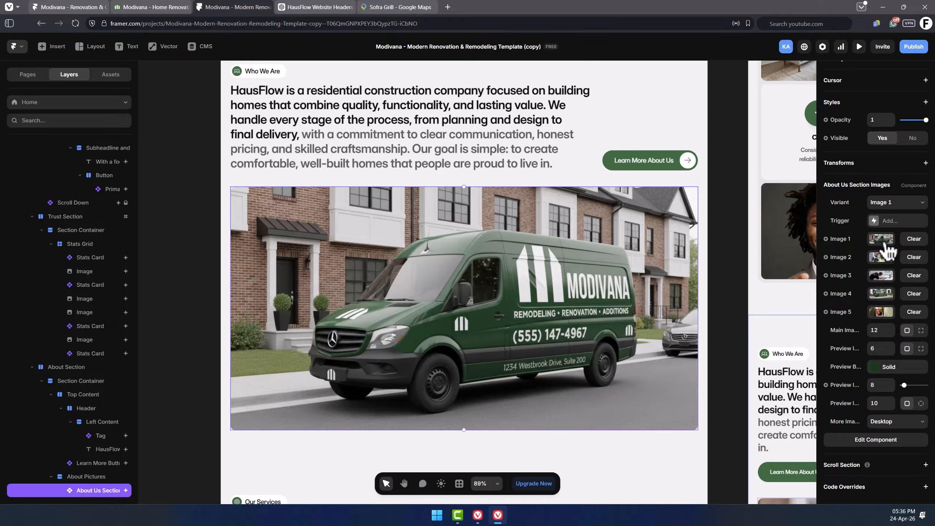
click(737, 136)
key(ctrl+shift+Tab)
click(673, 434)
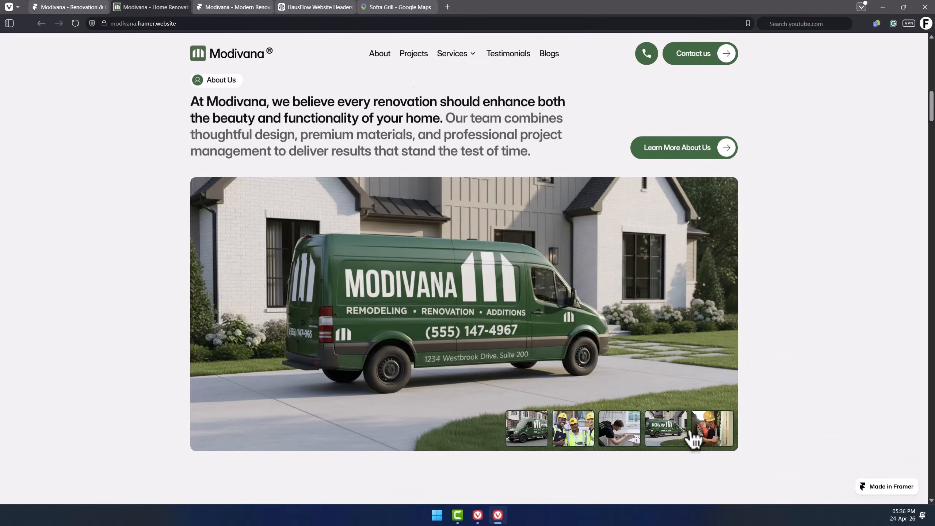
click(722, 432)
key(ctrl+Tab)
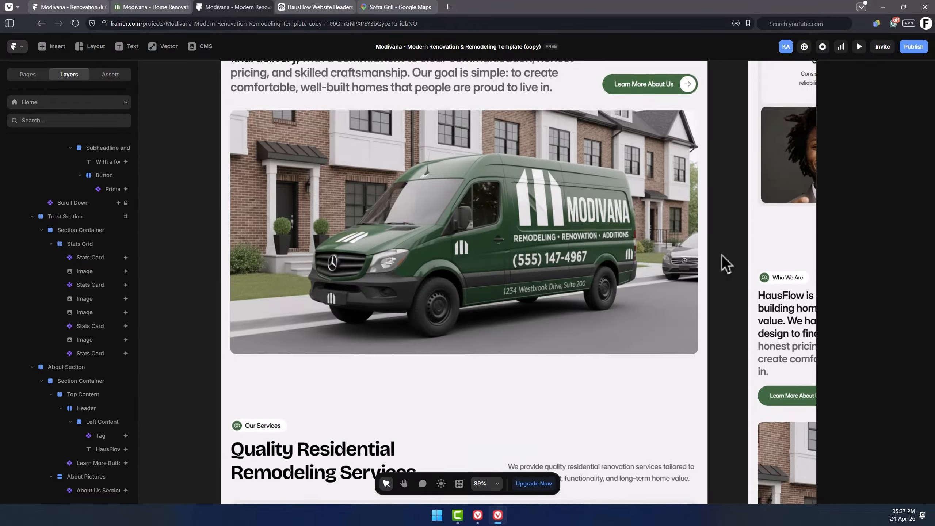
Change the Services heading to "Quality Residential Construction Services.".
scroll(726, 263, down, 8)
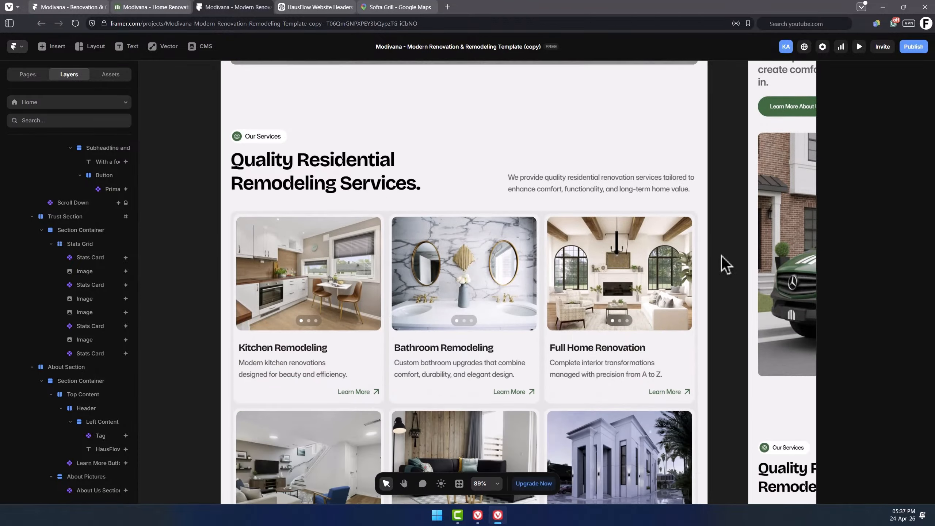
scroll(724, 265, down, 1)
double_click(309, 155)
text(Construction)
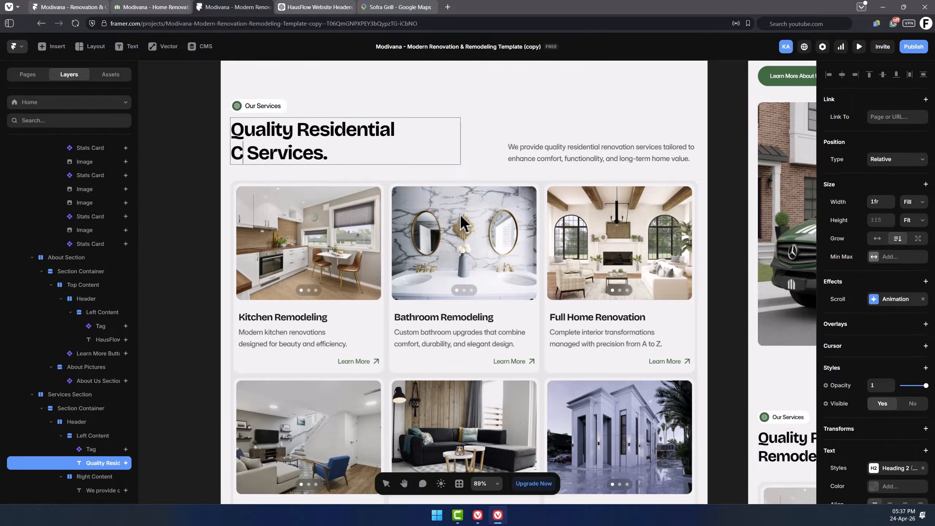
Replace "renovation" with "construction" in the Services section description.
double_click(622, 146)
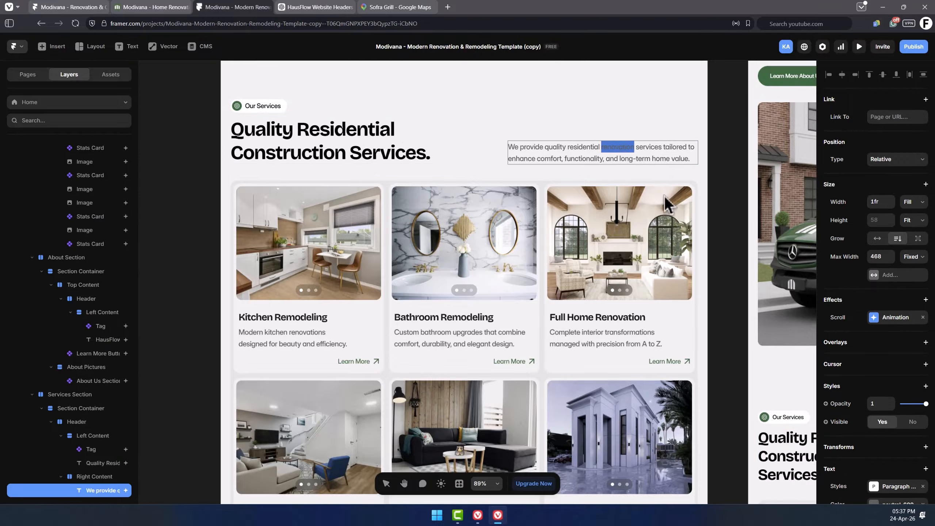
text(construction)
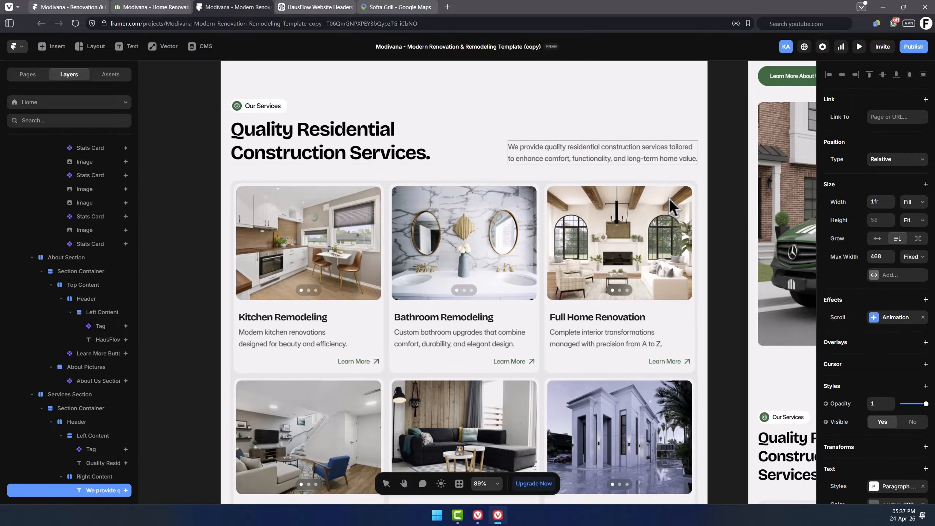
click(669, 199)
Examine the Services card grid and its collection list settings.
scroll(526, 251, down, 1)
scroll(391, 250, down, 1)
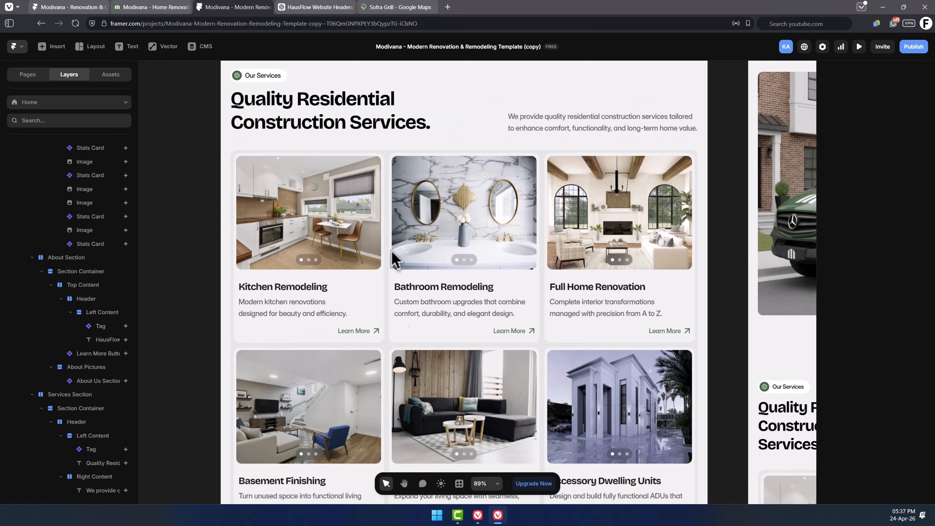
click(343, 223)
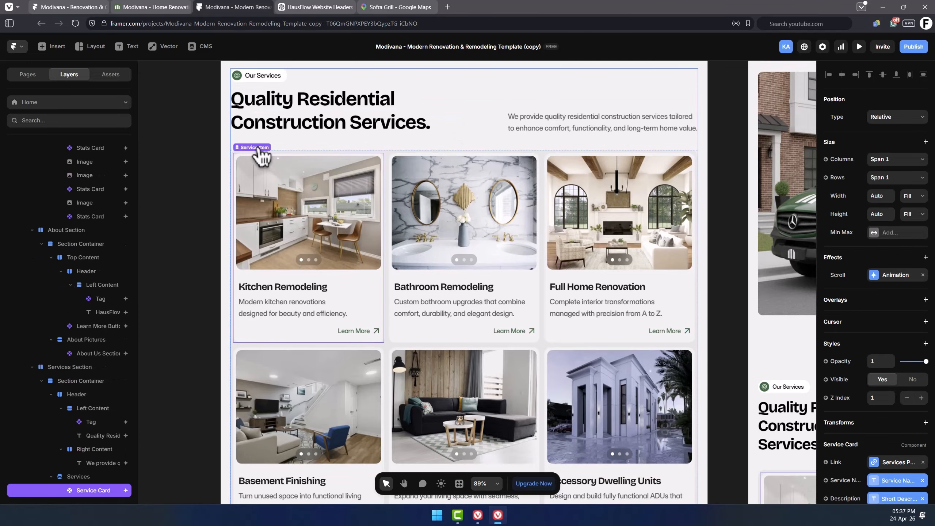
scroll(78, 313, down, 3)
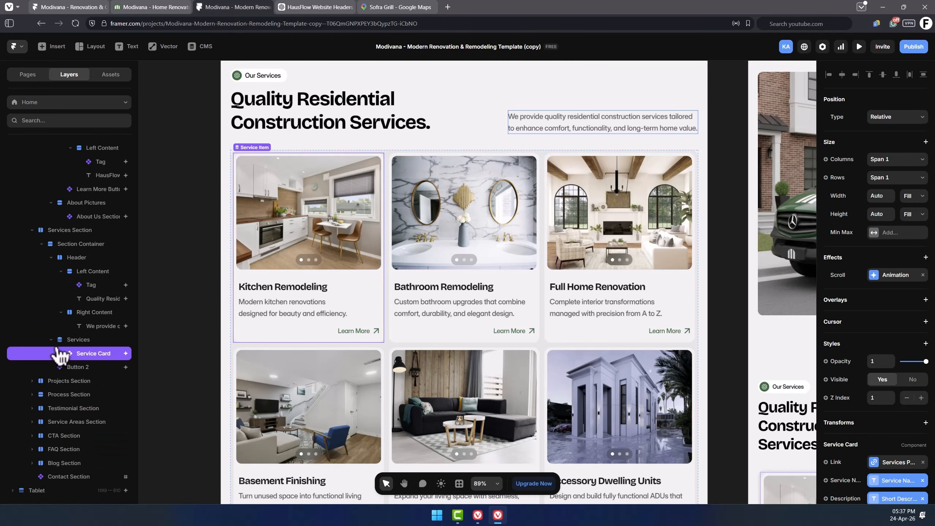
click(78, 340)
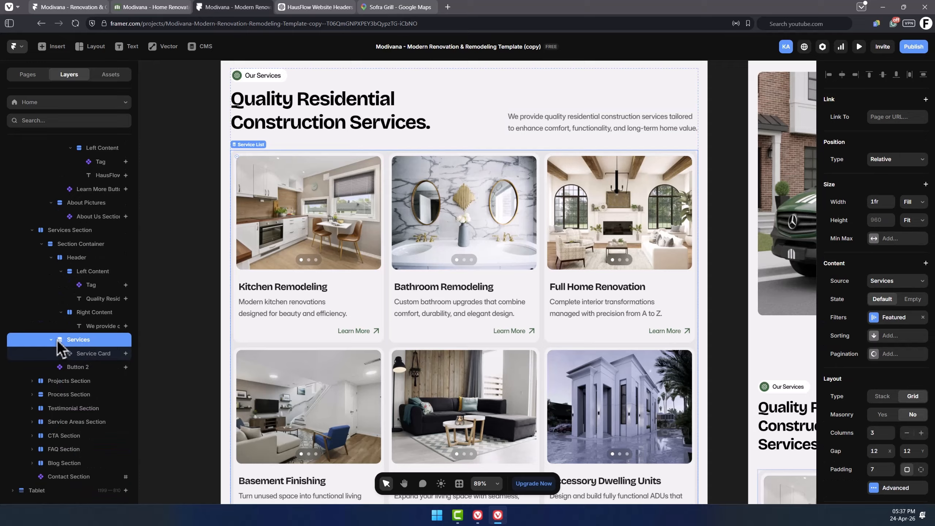
click(191, 235)
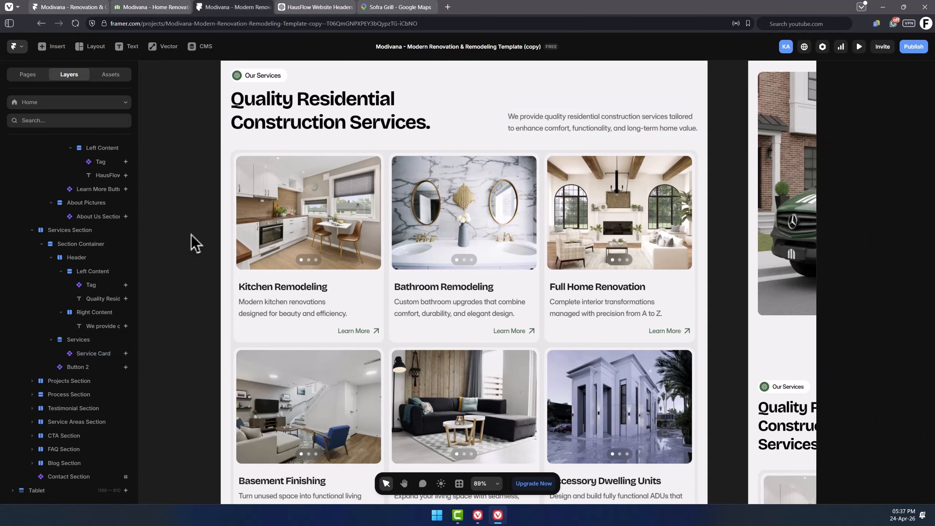
click(463, 247)
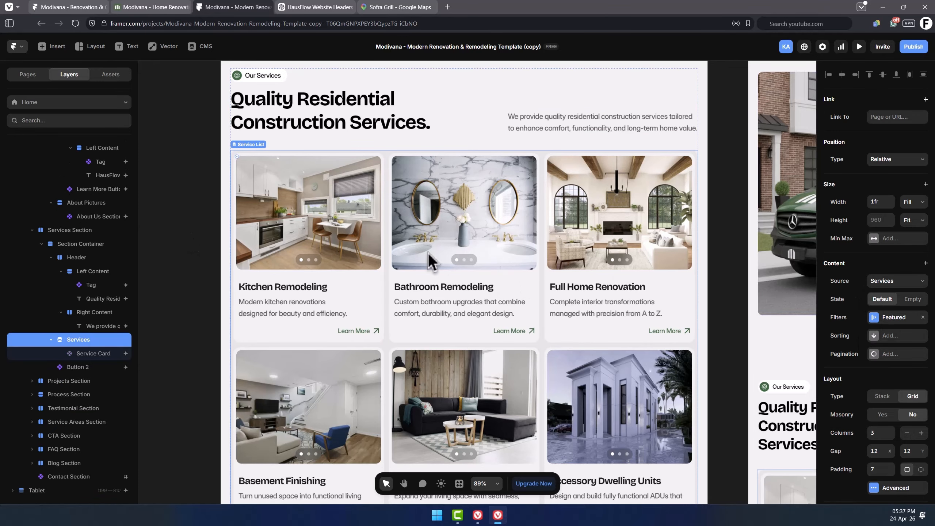
click(171, 292)
scroll(428, 298, down, 10)
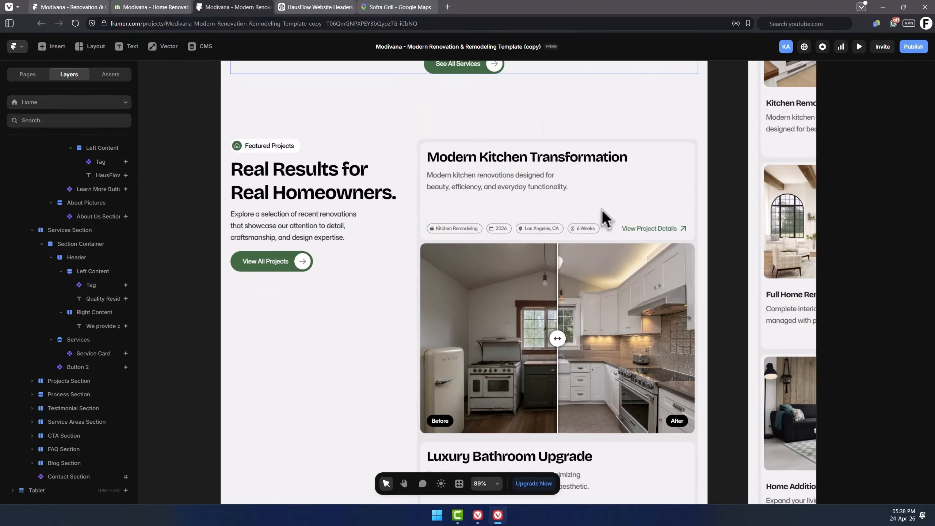
Rename the Projects section tag to Our Works and its heading to "Some of Our Best Projects.".
click(266, 100)
text(Our Works)
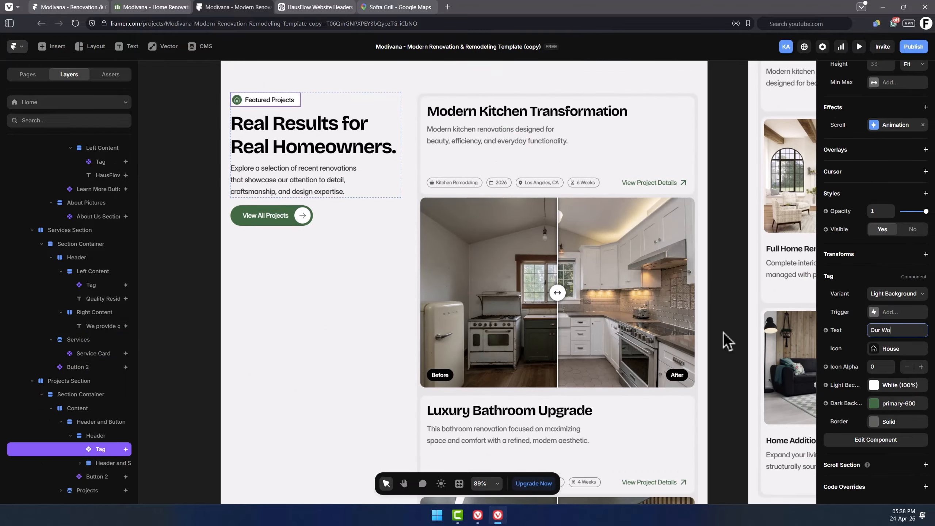
click(330, 151)
double_click(329, 142)
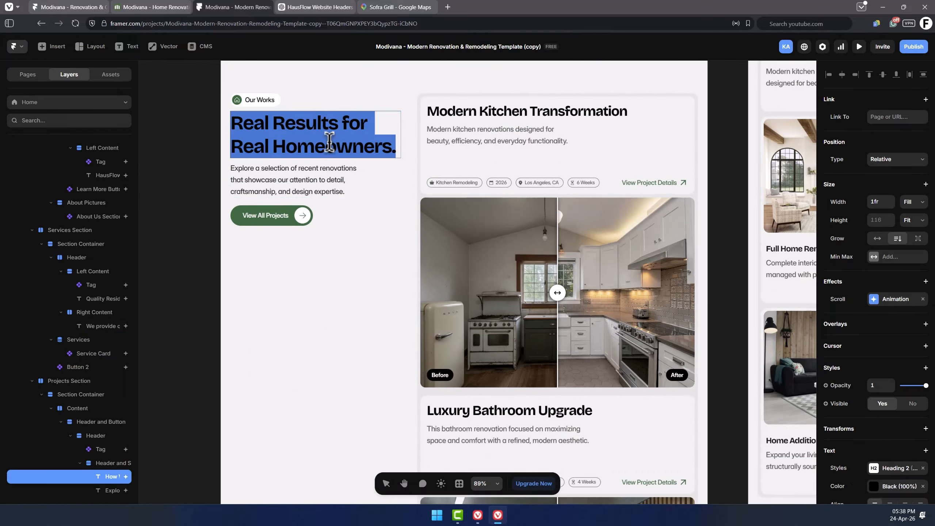
text(Some of Our Best Projects.)
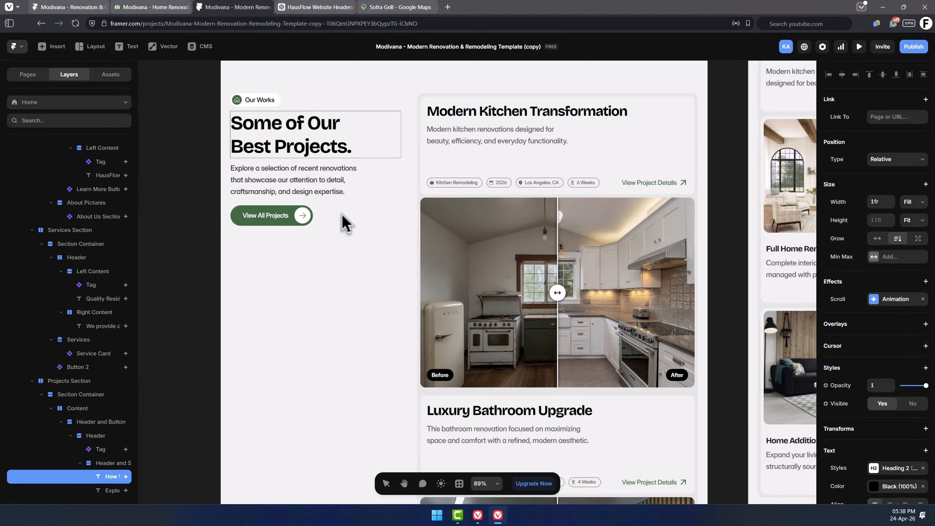
key(Escape)
Inspect the Projects cards and the Process section header component and its variants.
click(495, 145)
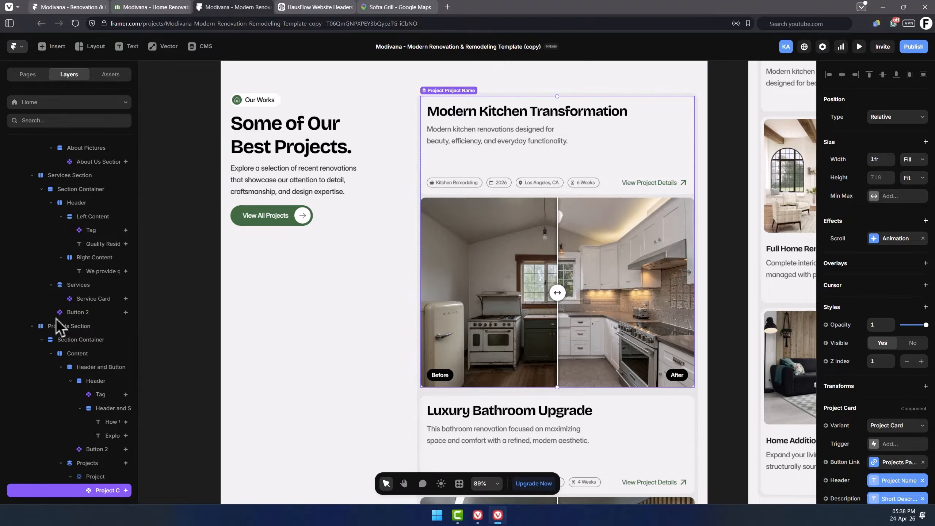
scroll(74, 339, down, 3)
scroll(657, 298, down, 15)
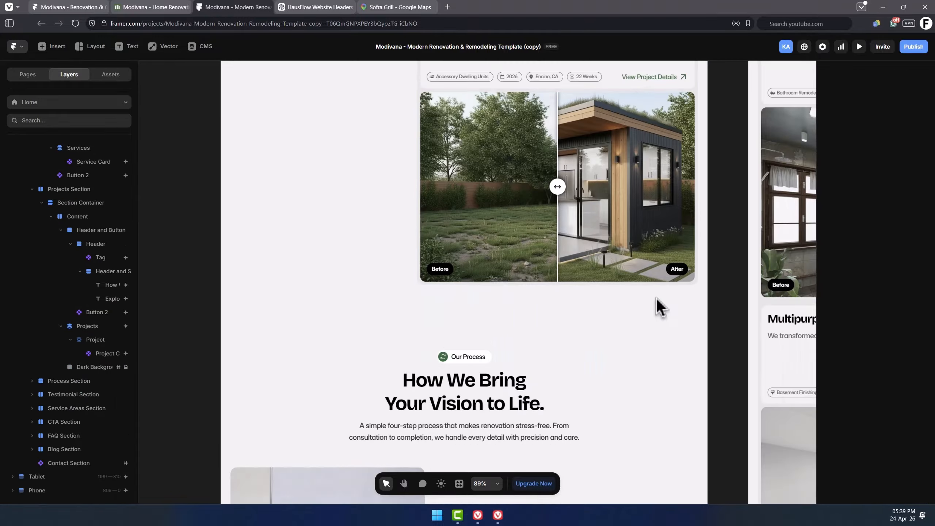
scroll(656, 299, down, 2)
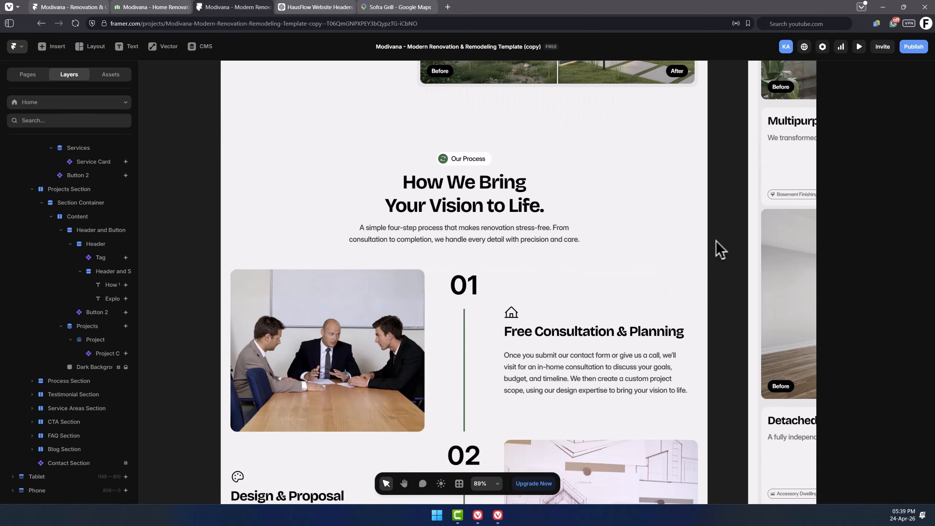
click(473, 144)
scroll(475, 147, down, 1)
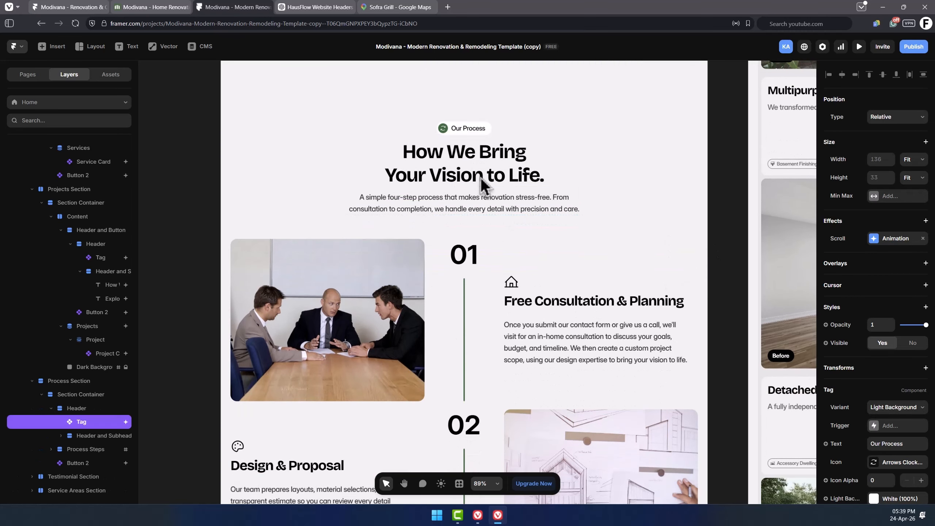
click(472, 176)
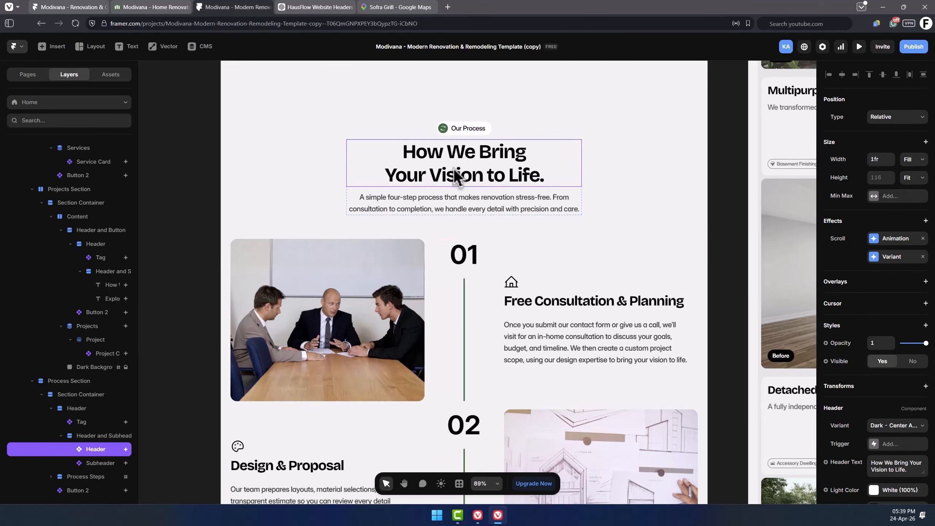
click(460, 208)
click(479, 176)
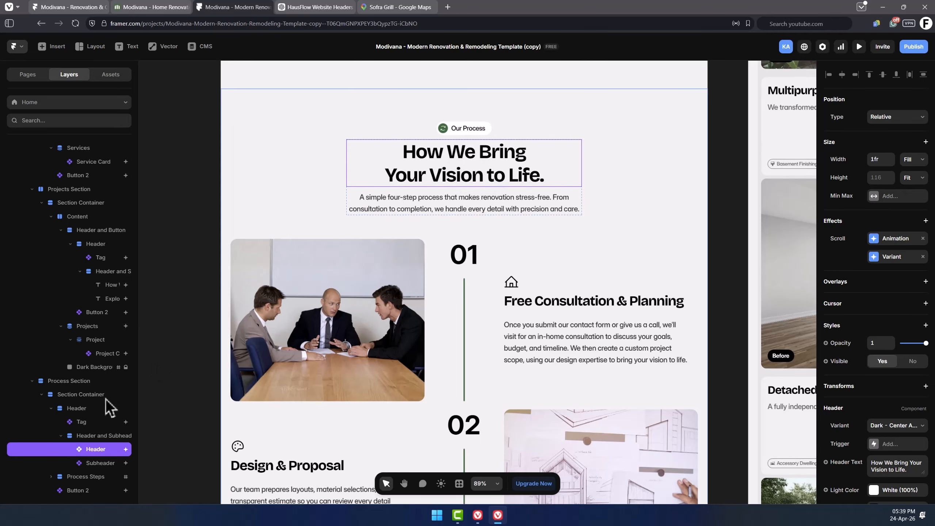
scroll(103, 400, down, 3)
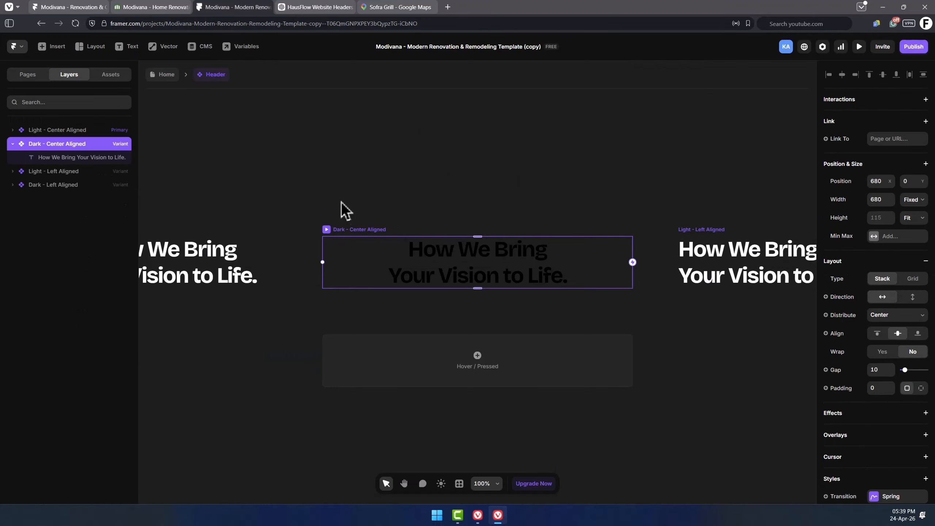
scroll(475, 198, down, 5)
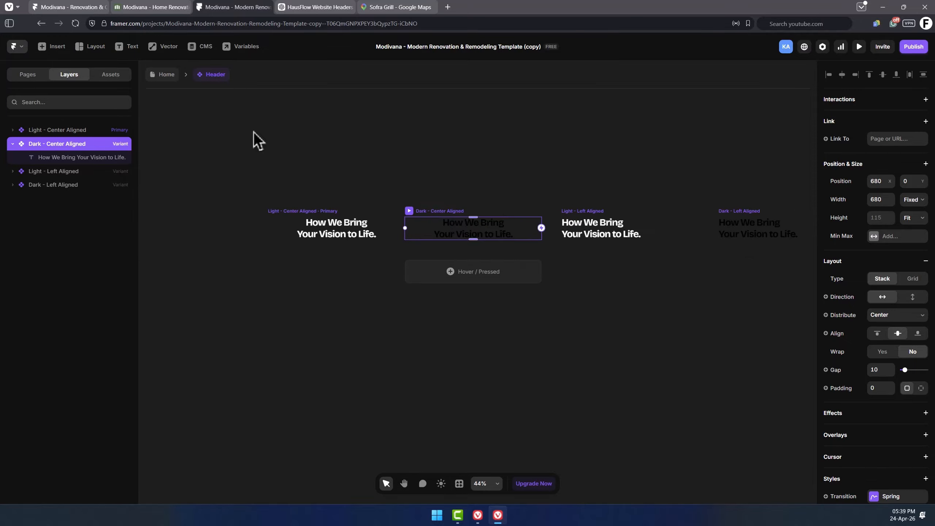
click(170, 78)
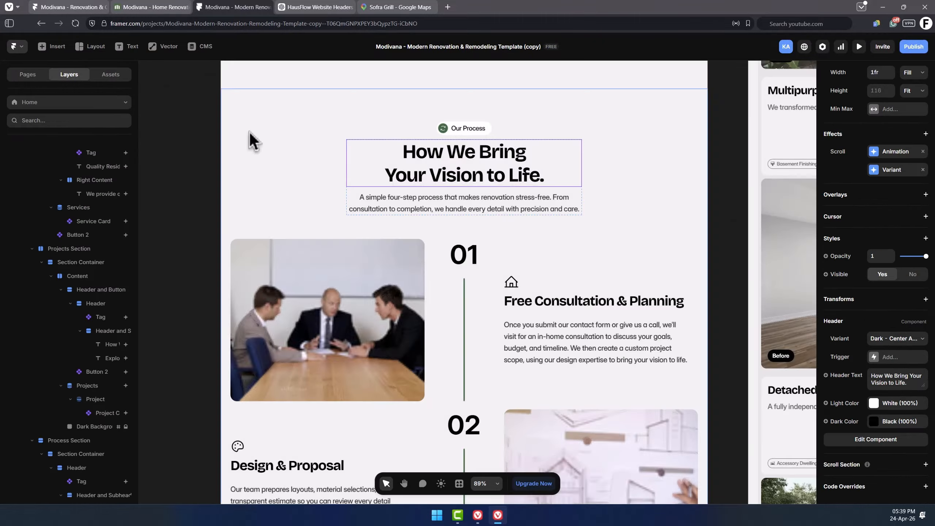
Set the Process section header text to "This is How We Work...".
click(886, 379)
text(This is How We Work.)
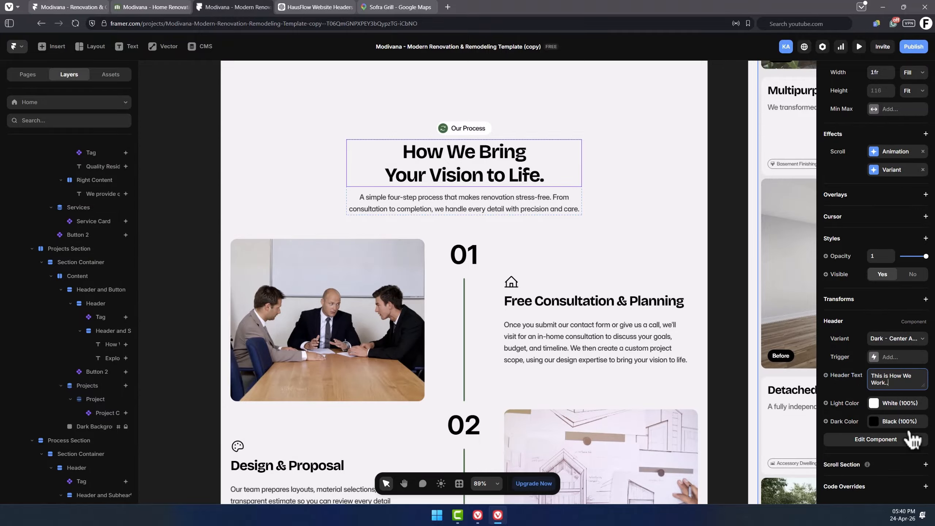
scroll(504, 207, down, 3)
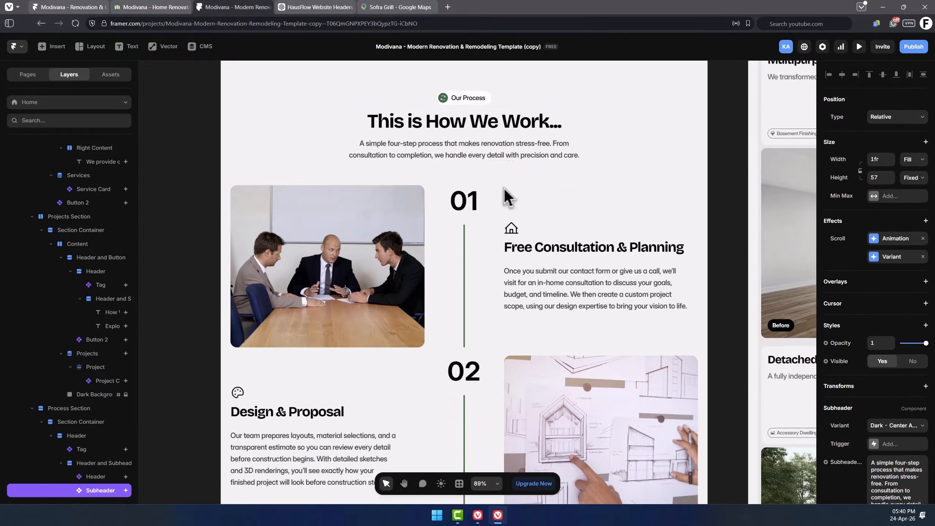
Select the Process section's step cards to inspect their settings.
click(568, 232)
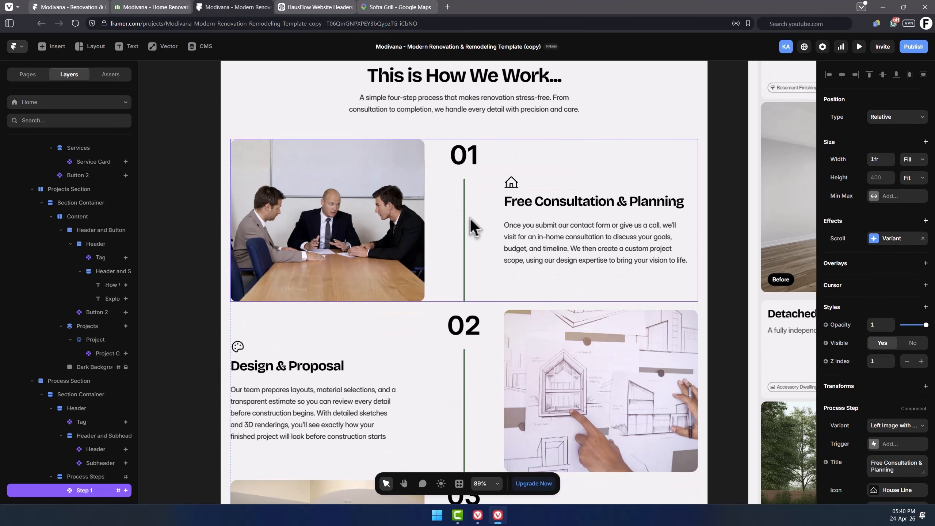
scroll(471, 218, down, 1)
scroll(86, 346, down, 5)
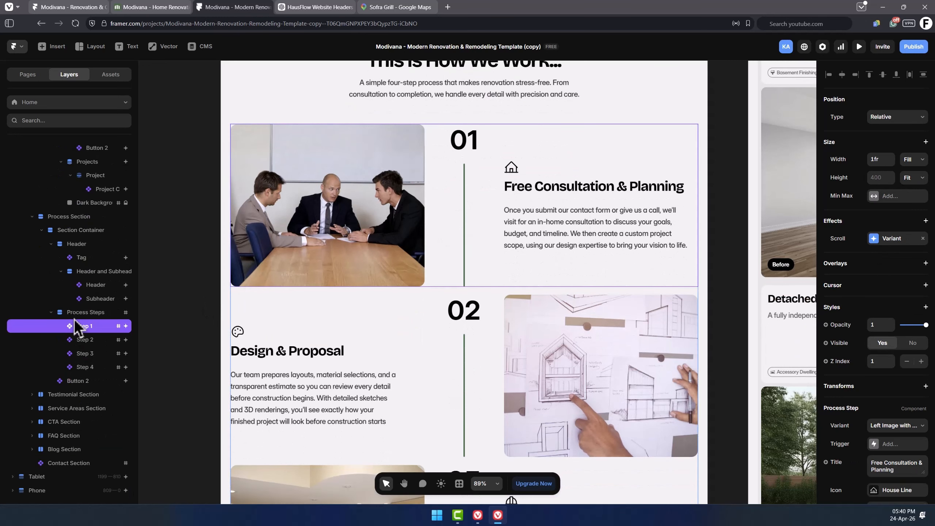
click(92, 341)
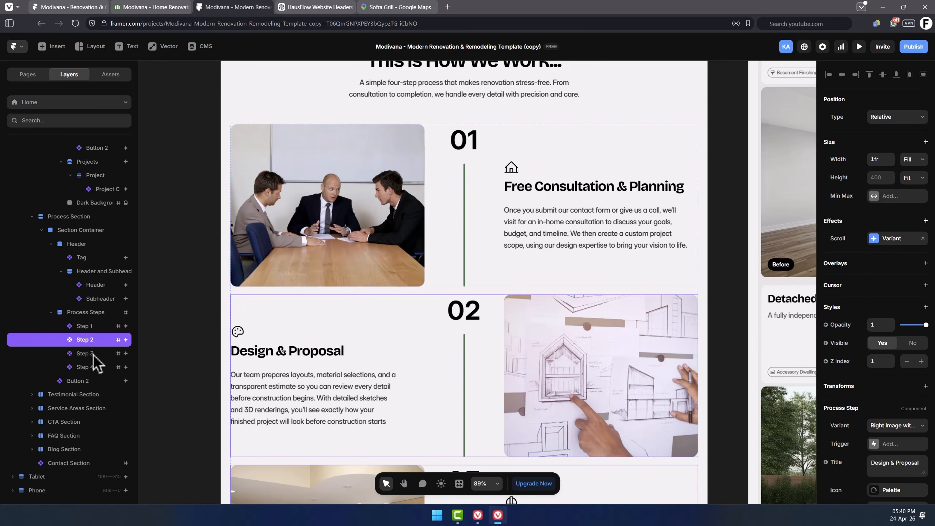
Set the first Process step's title to "Purchase One Of Our Plans".
click(91, 367)
click(98, 326)
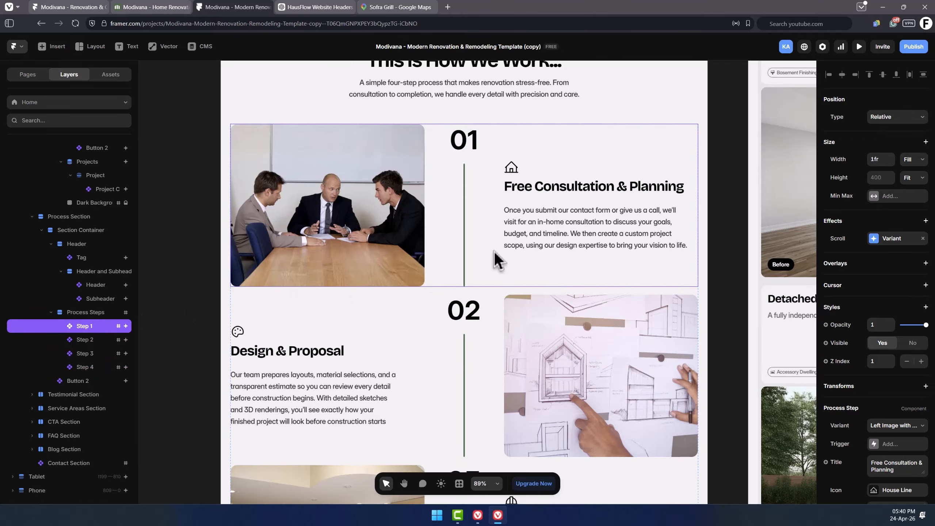
scroll(884, 306, down, 1)
scroll(884, 306, down, 5)
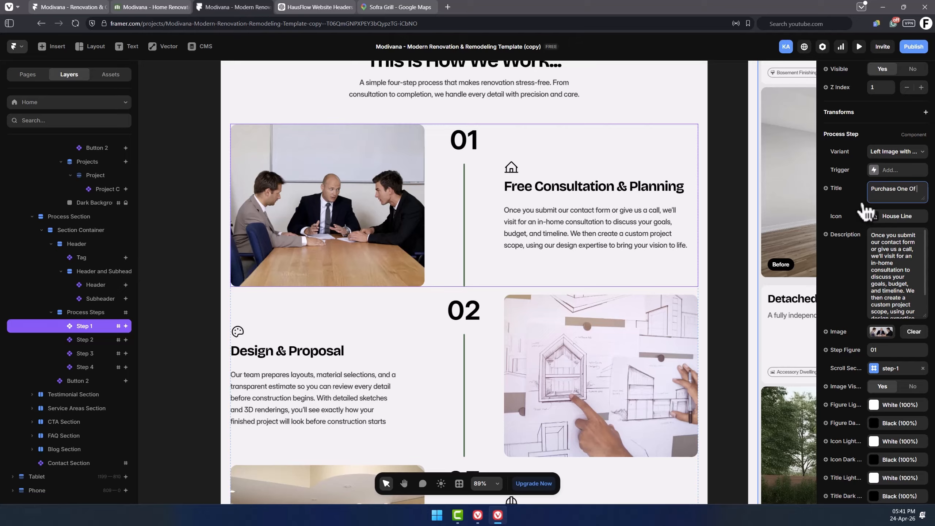
text(Plans)
Change the first Process step's icon to the Money icon.
click(897, 216)
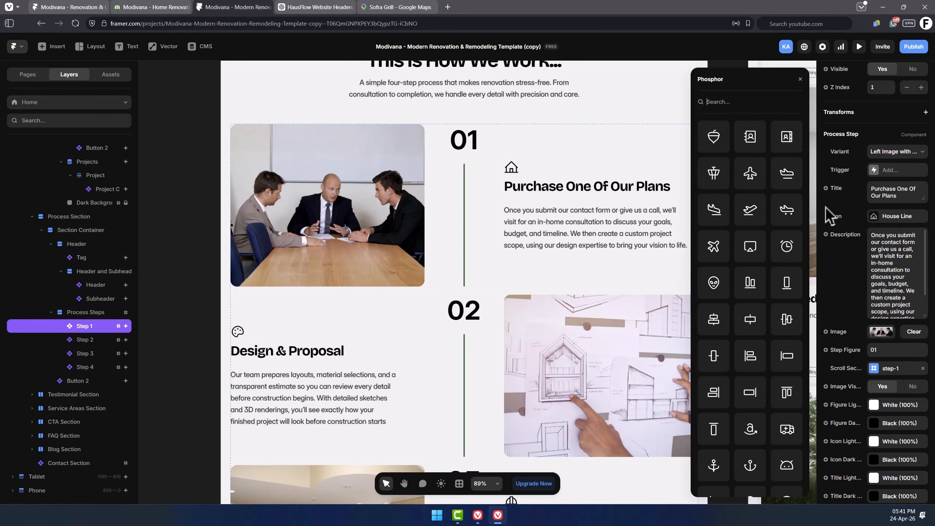
text(money)
click(714, 137)
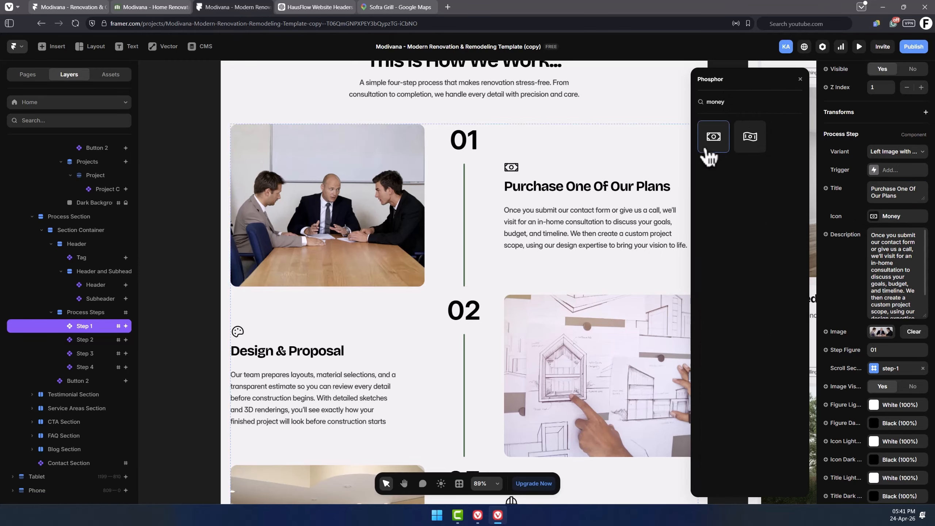
Replace the first Process step's image with an Unsplash photo found by searching "buy".
triple_click(895, 258)
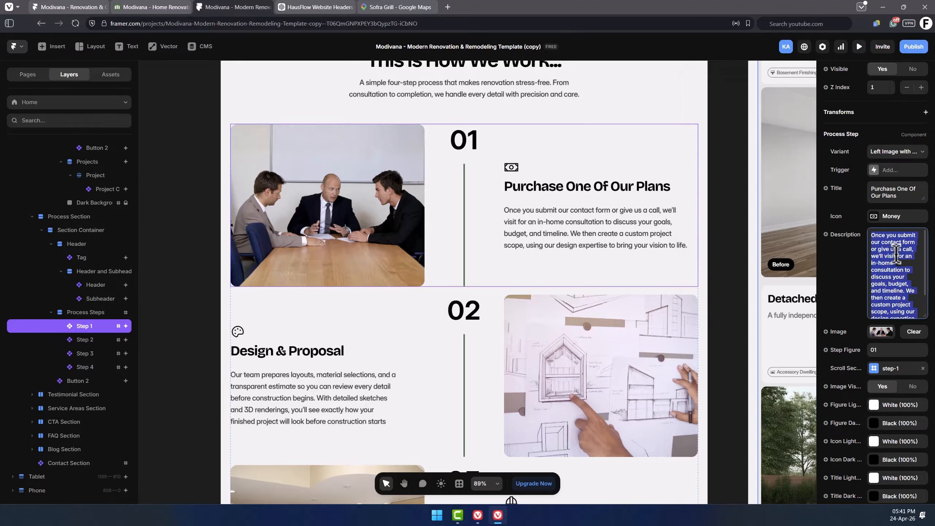
scroll(897, 255, down, 3)
click(886, 243)
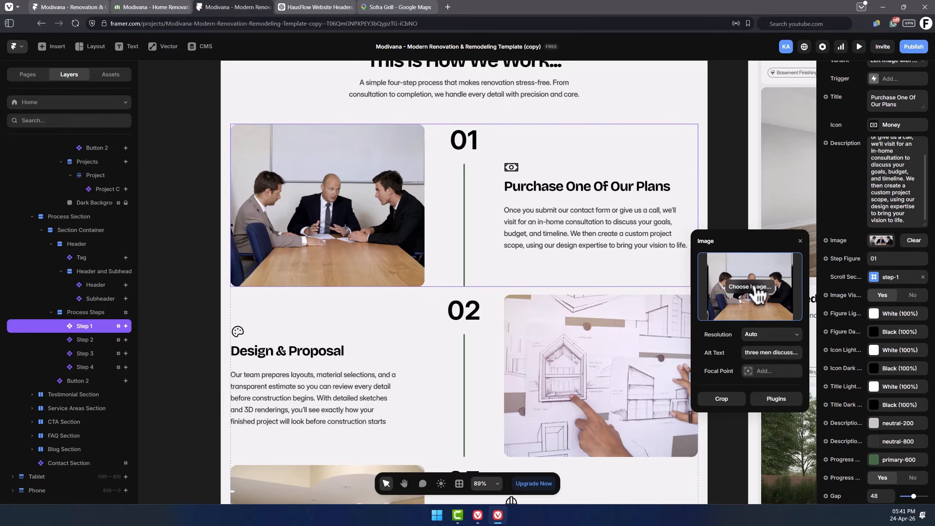
scroll(759, 293, down, 1)
click(776, 353)
click(728, 243)
text(buy)
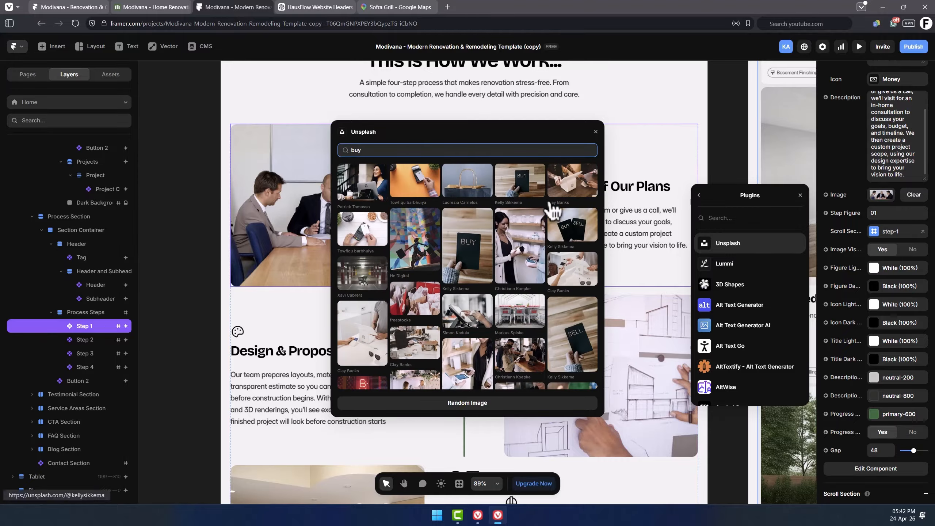
click(553, 214)
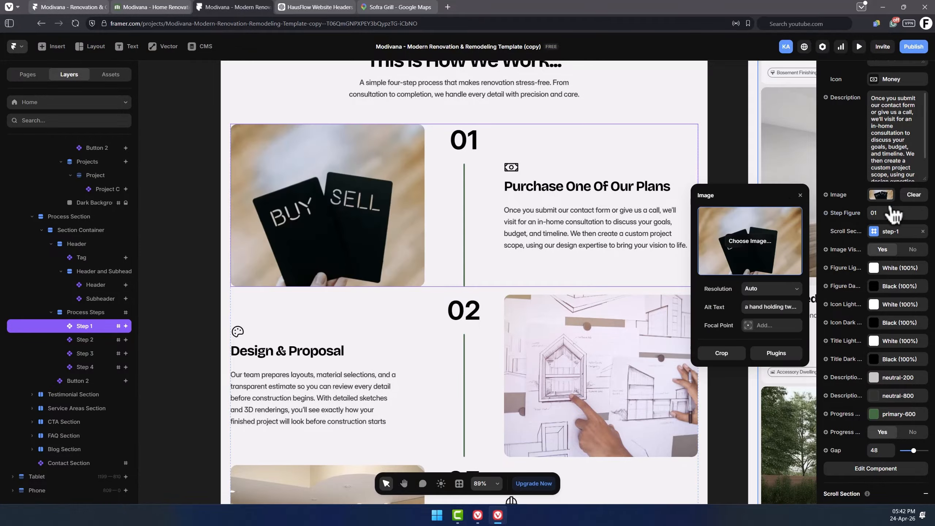
click(800, 195)
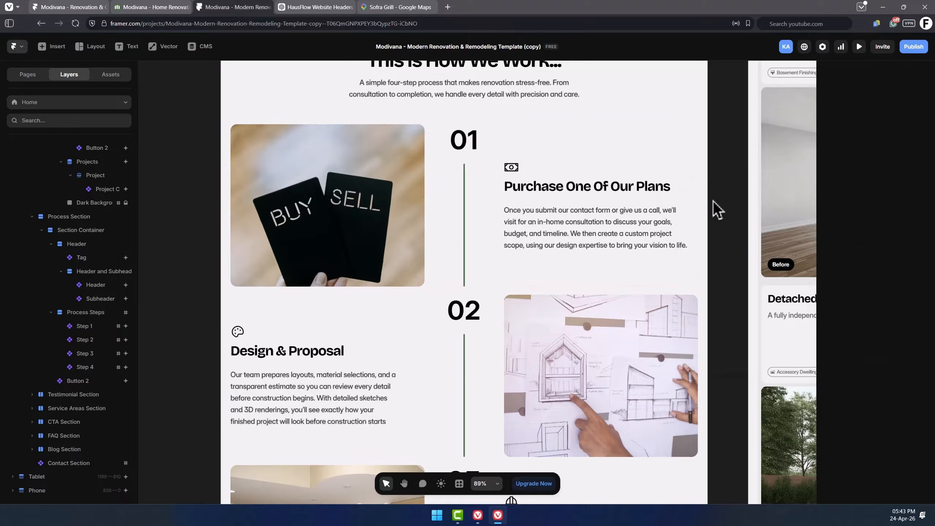
Inspect the remaining Process steps and the Book a Free Consultation button's text.
scroll(712, 211, down, 3)
click(446, 257)
scroll(475, 258, down, 5)
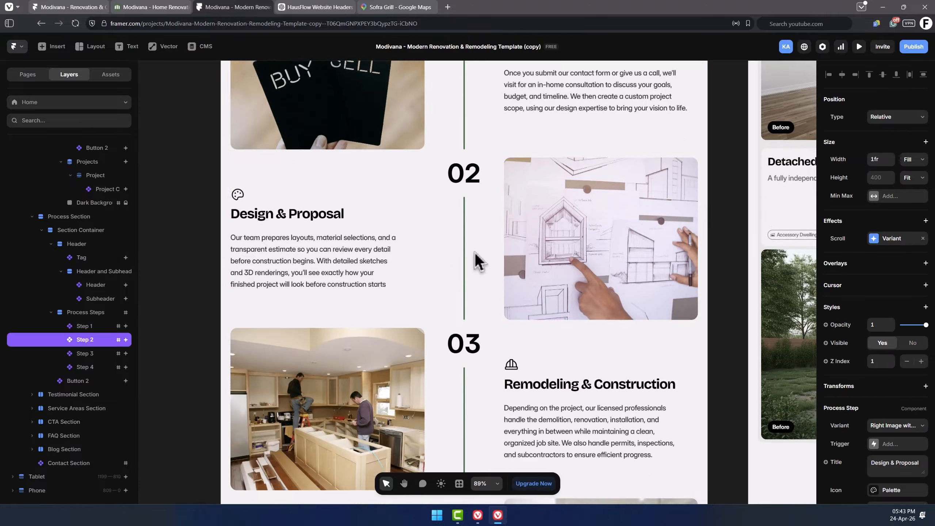
scroll(482, 253, down, 6)
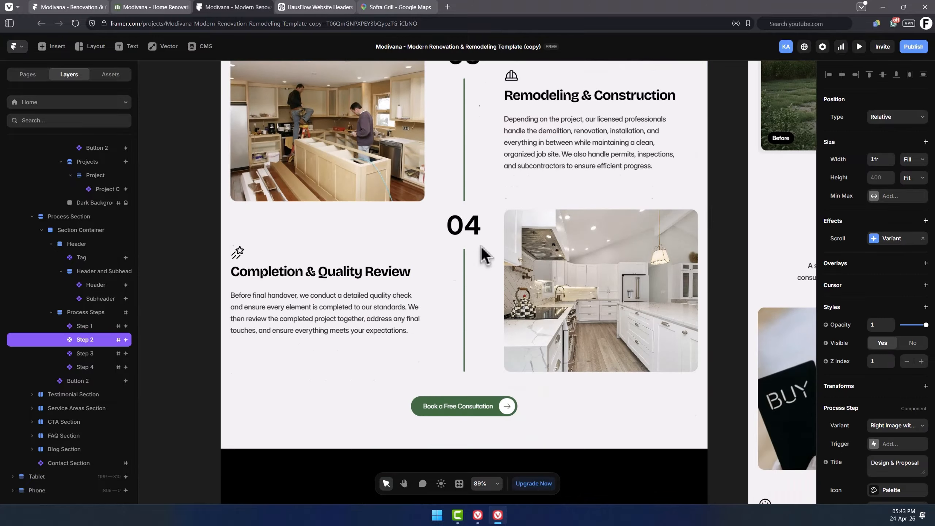
click(475, 196)
scroll(914, 273, down, 4)
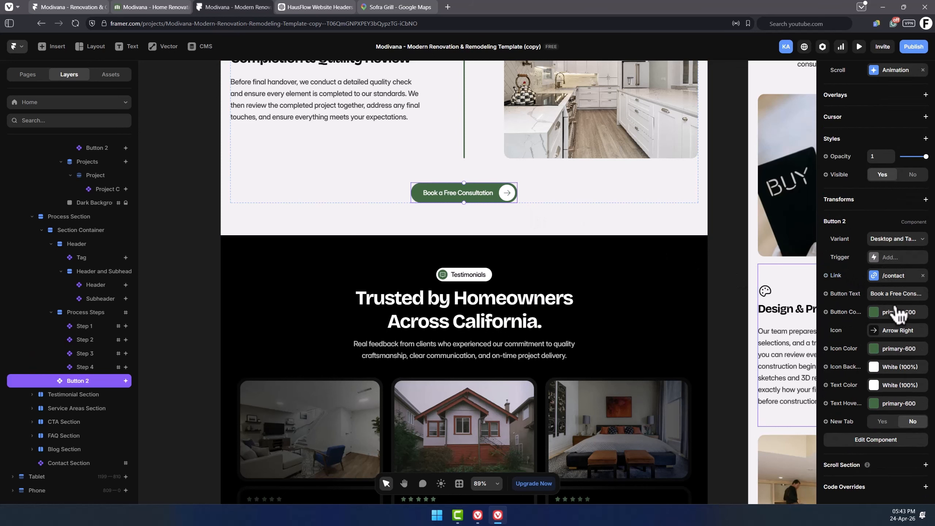
click(894, 294)
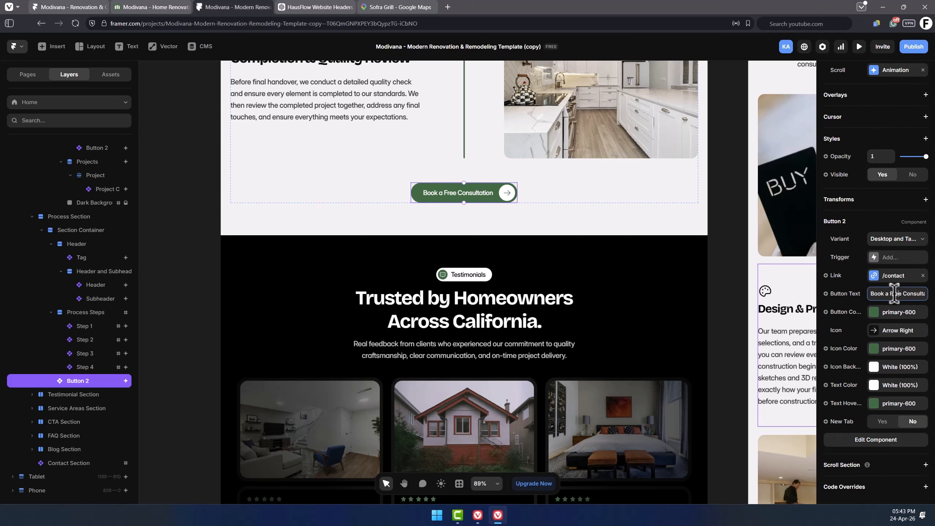
drag(905, 291, 926, 293)
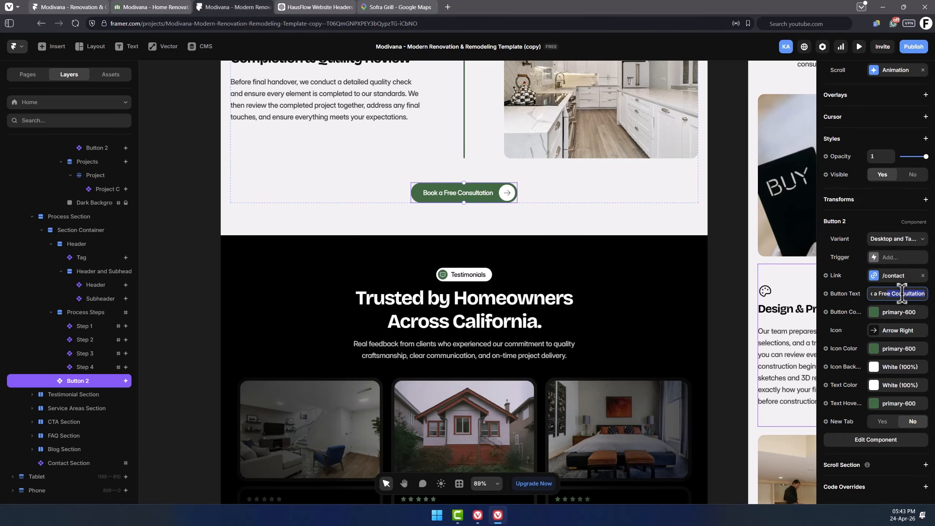
scroll(671, 224, down, 1)
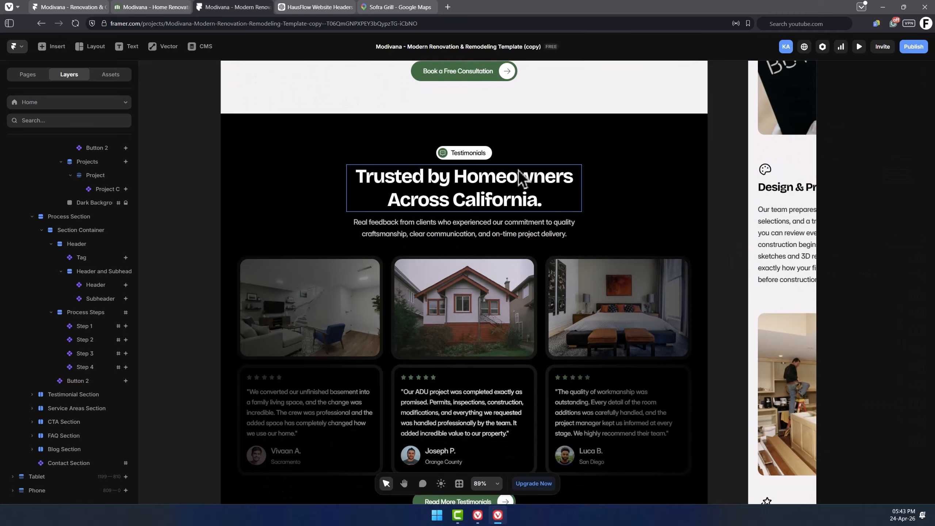
scroll(491, 158, down, 1)
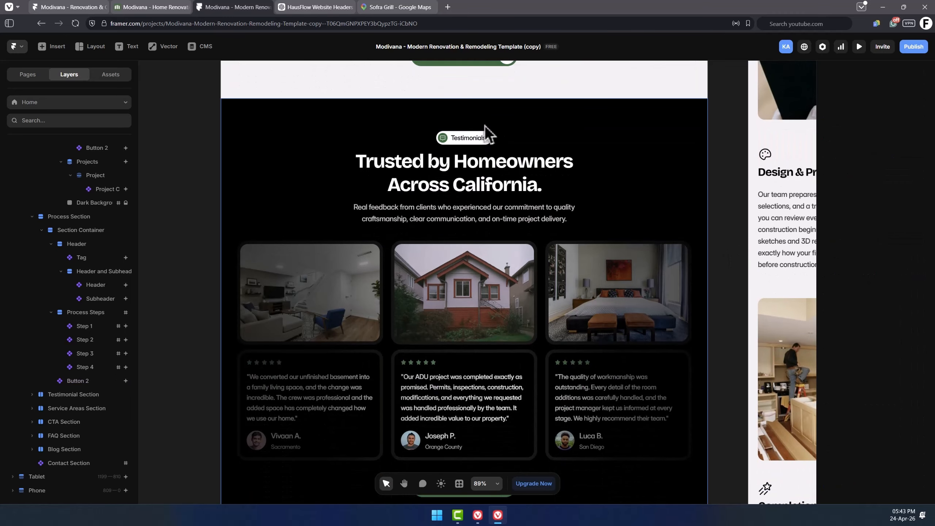
Set the Testimonials section heading to "What Our Clients Say.".
click(478, 145)
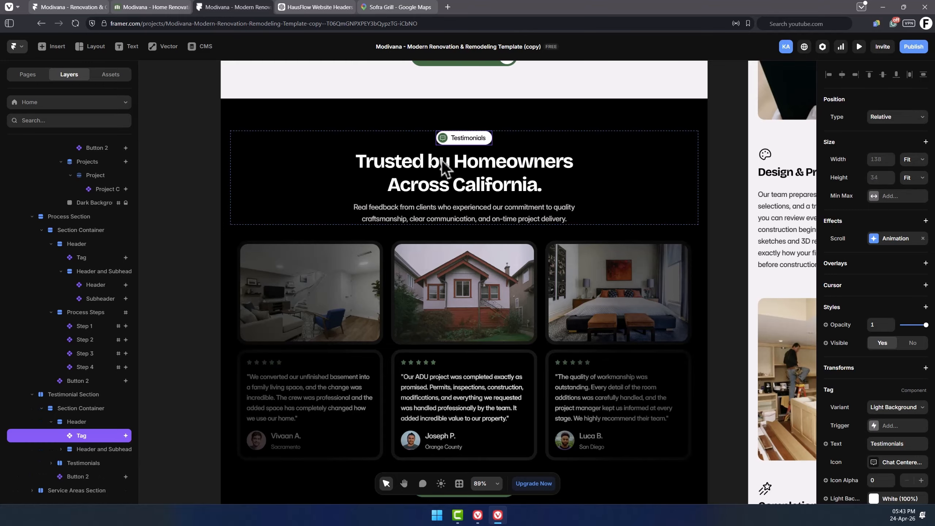
click(453, 180)
scroll(453, 181, down, 1)
double_click(508, 162)
text(What)
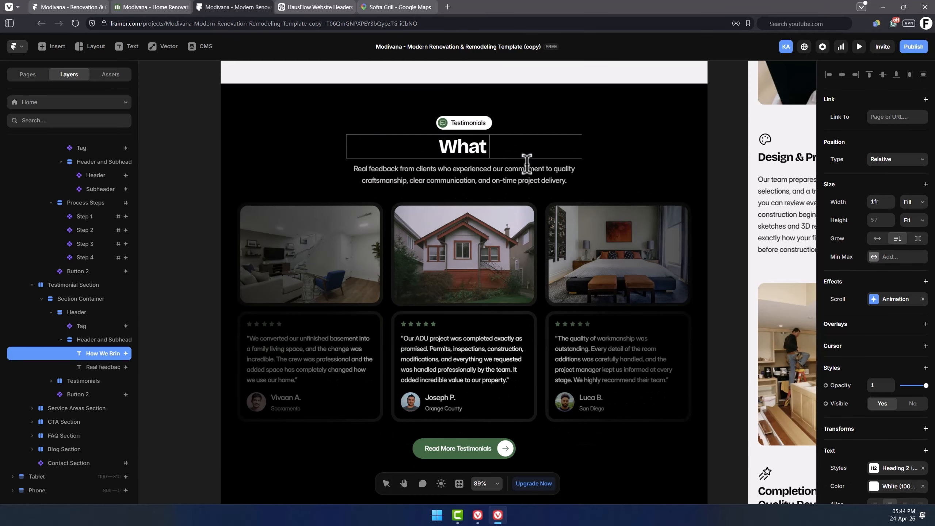
text( Our Clients Say)
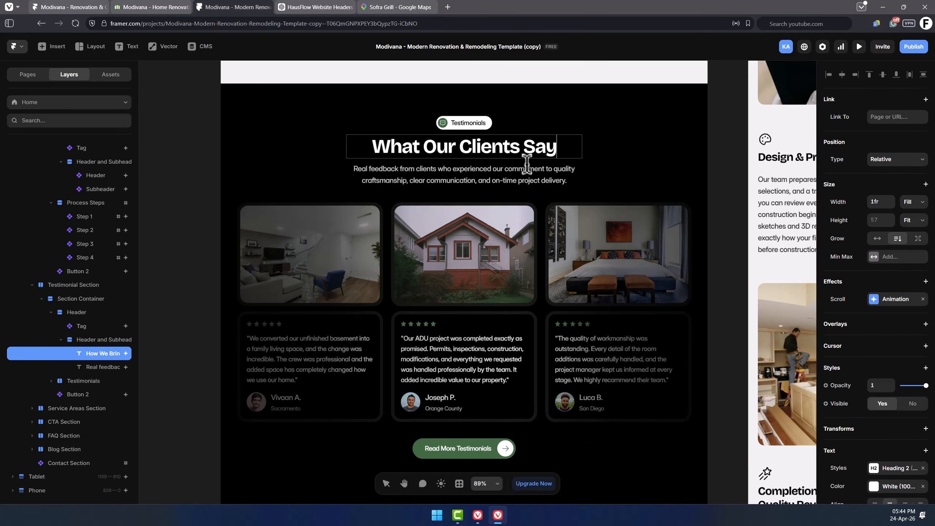
text(.)
key(Escape)
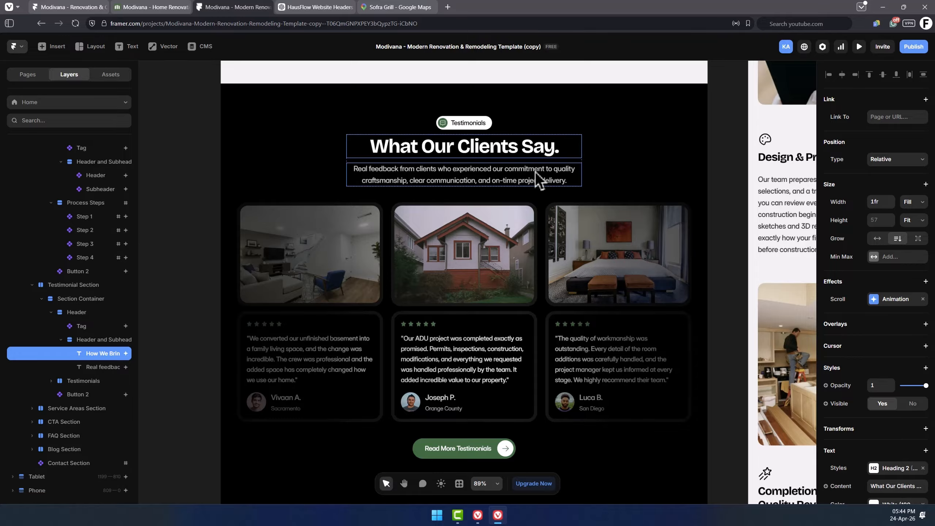
Inspect the Service Areas section's header and subheading.
click(613, 311)
scroll(626, 321, down, 2)
click(720, 382)
scroll(475, 272, down, 10)
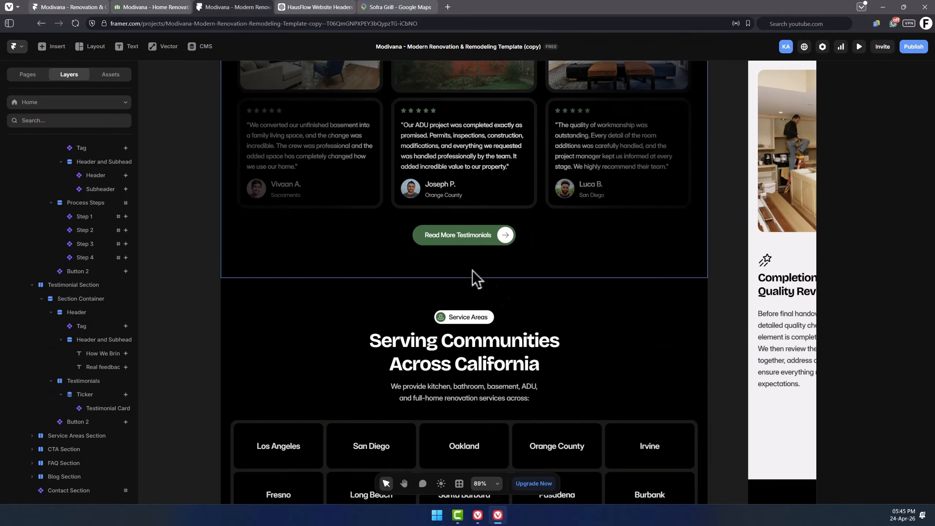
scroll(521, 255, down, 1)
click(478, 189)
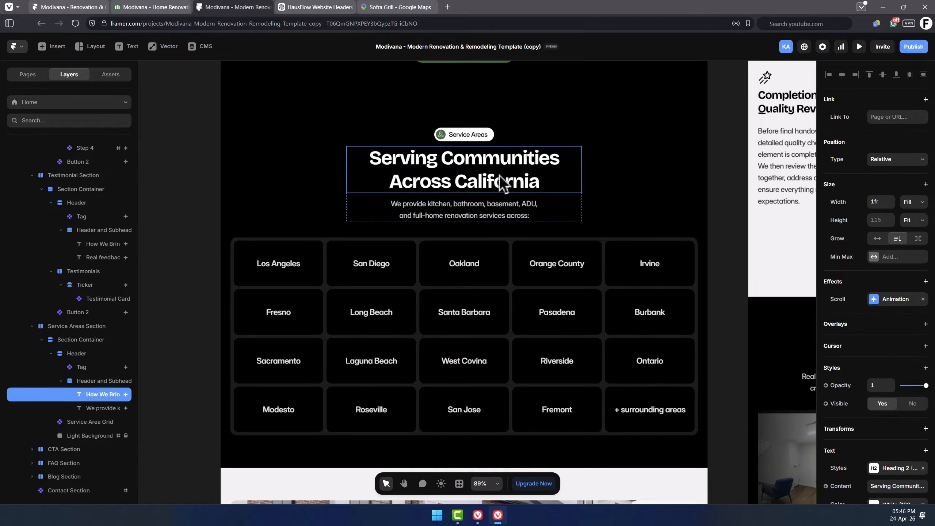
click(498, 211)
scroll(486, 261, down, 2)
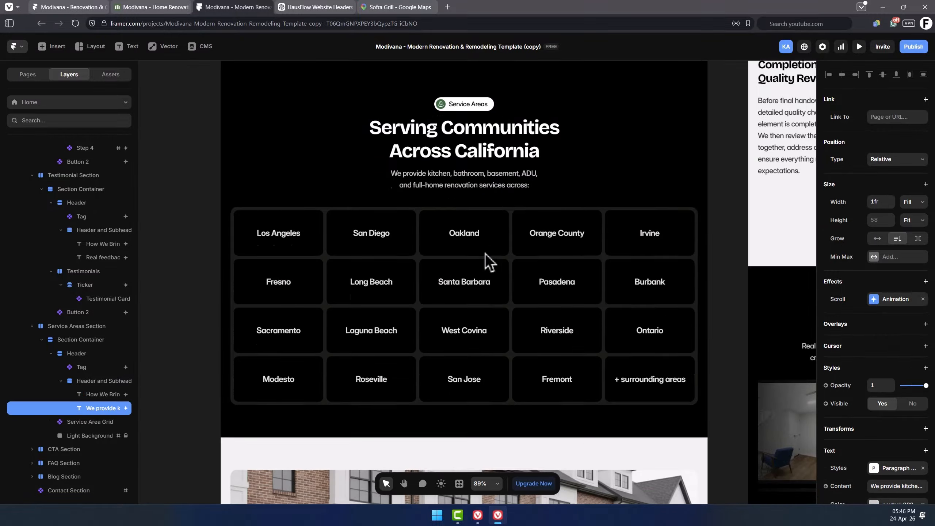
scroll(483, 248, down, 1)
Inspect the Service Area Grid's area name fields.
click(470, 271)
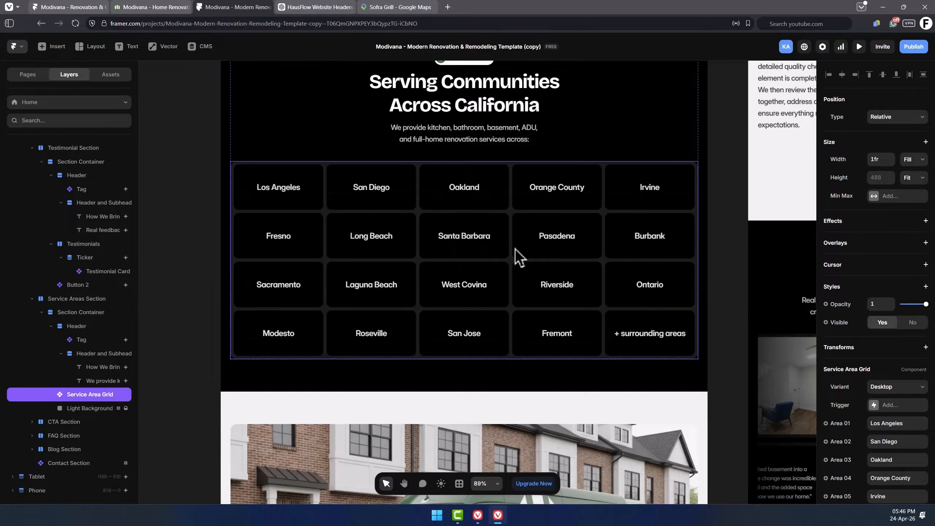
scroll(875, 324, down, 10)
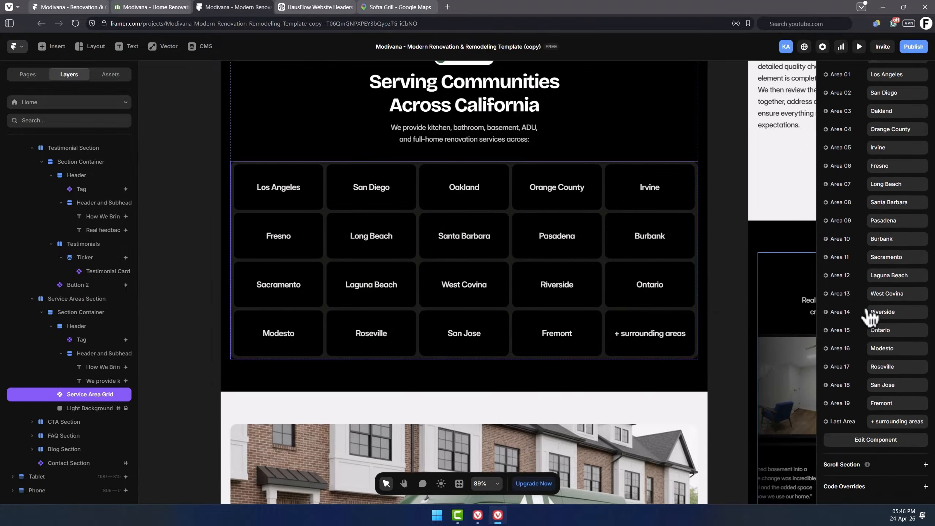
scroll(869, 311, up, 3)
click(878, 203)
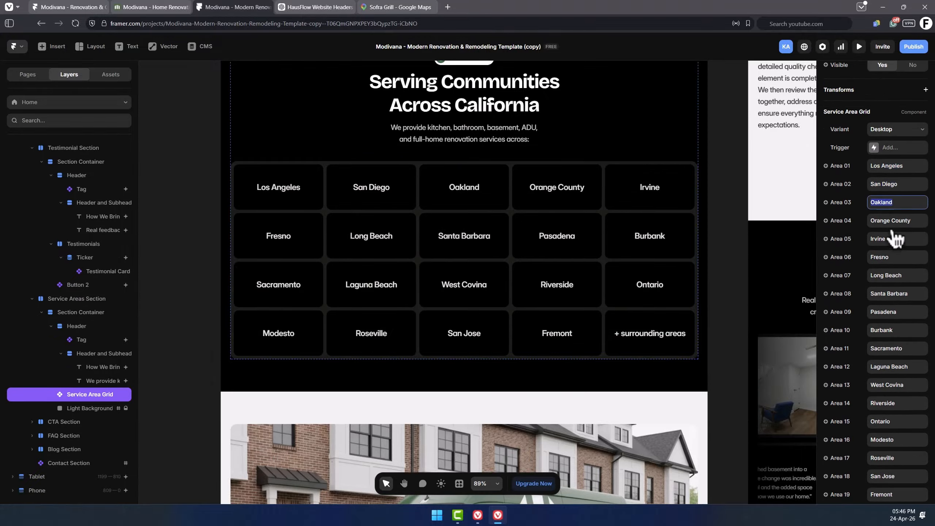
click(891, 220)
click(892, 257)
scroll(898, 436, down, 1)
click(895, 466)
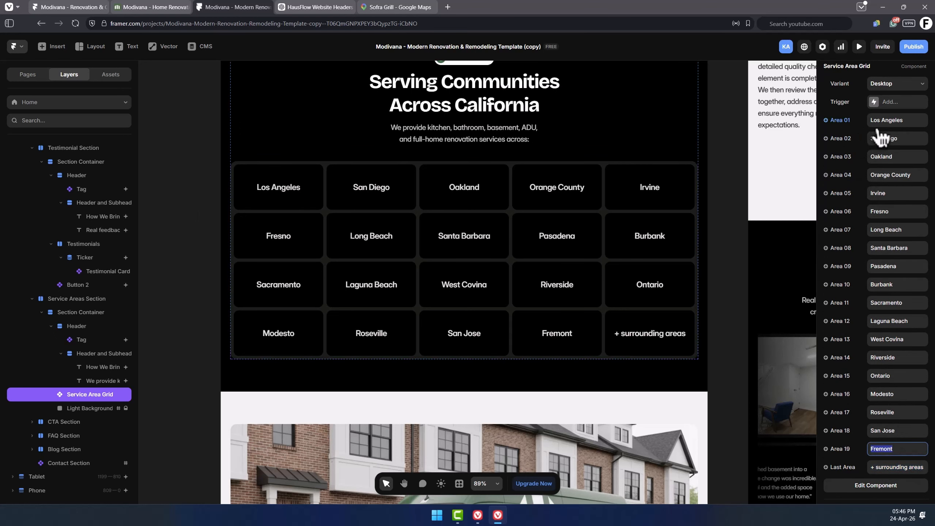
click(745, 293)
scroll(745, 293, down, 2)
scroll(745, 292, down, 8)
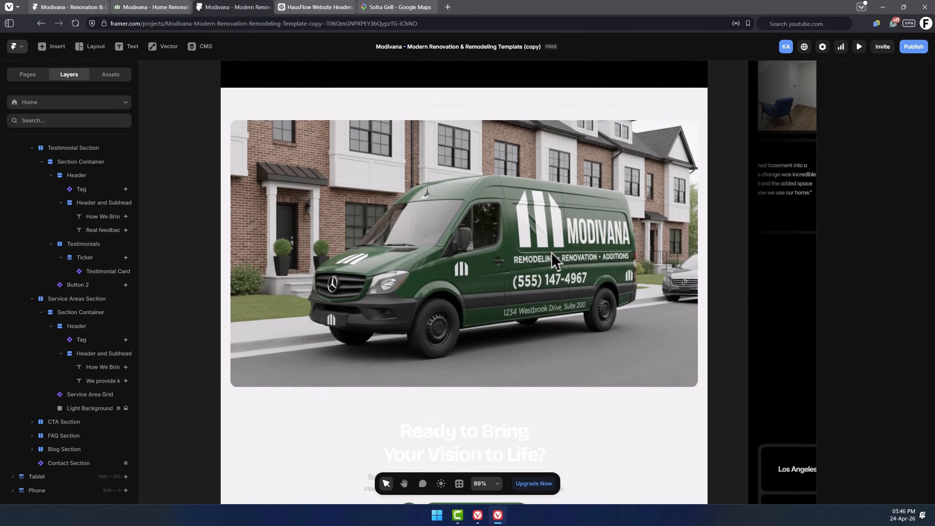
Switch the CTA media component's variant to Image, open its image upload, then return it to Video.
click(552, 253)
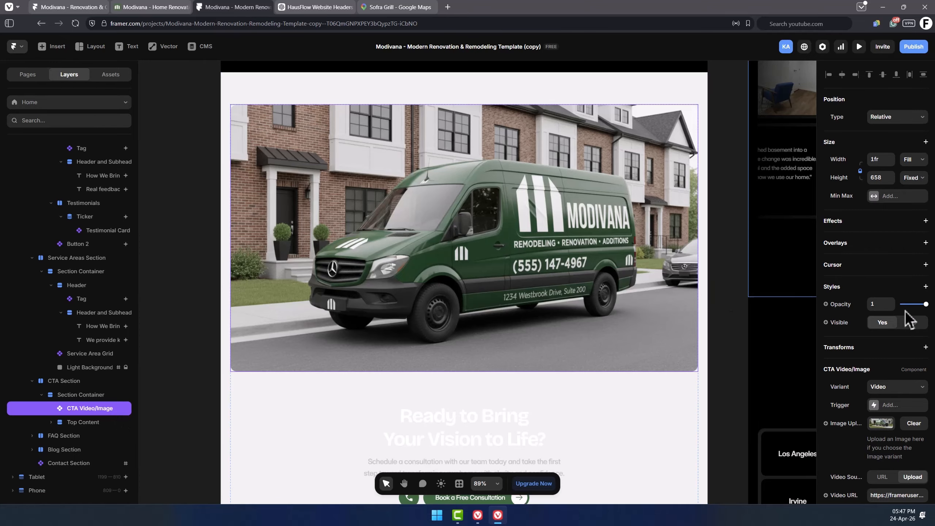
scroll(906, 311, down, 3)
scroll(906, 308, down, 3)
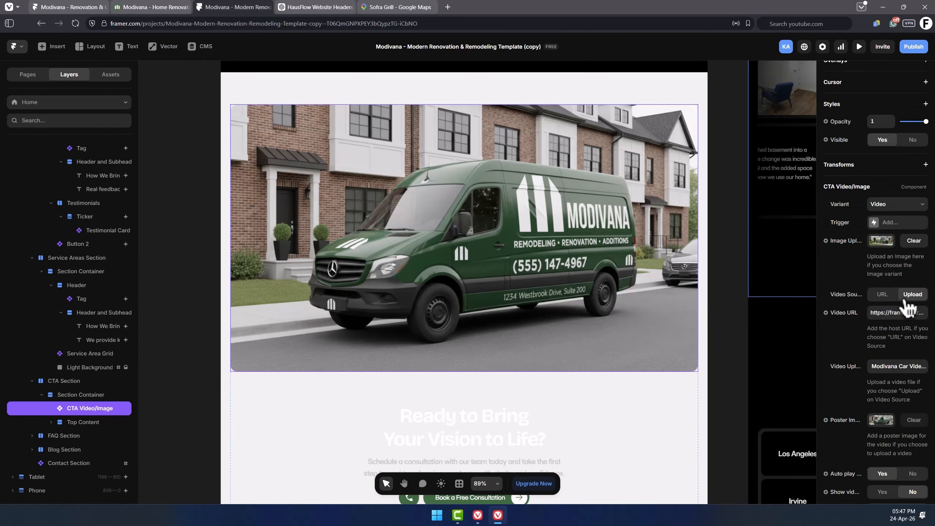
click(897, 210)
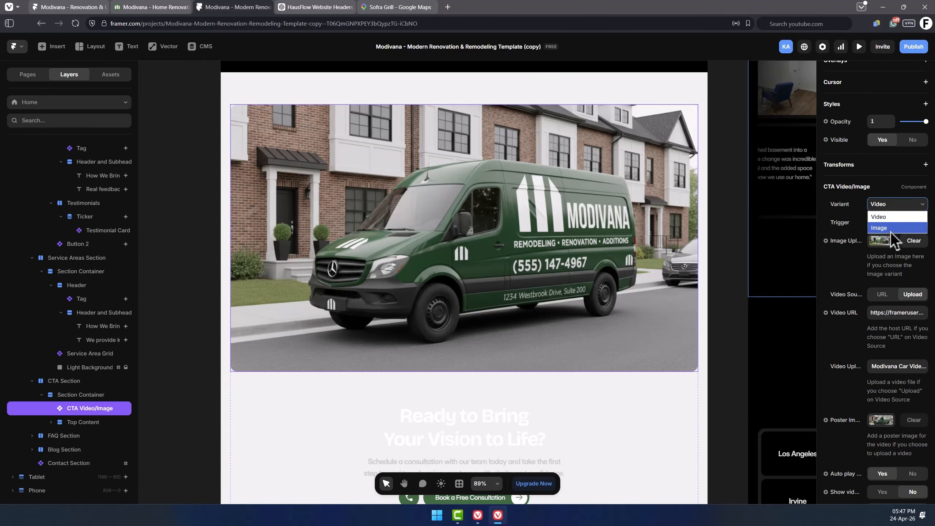
click(895, 228)
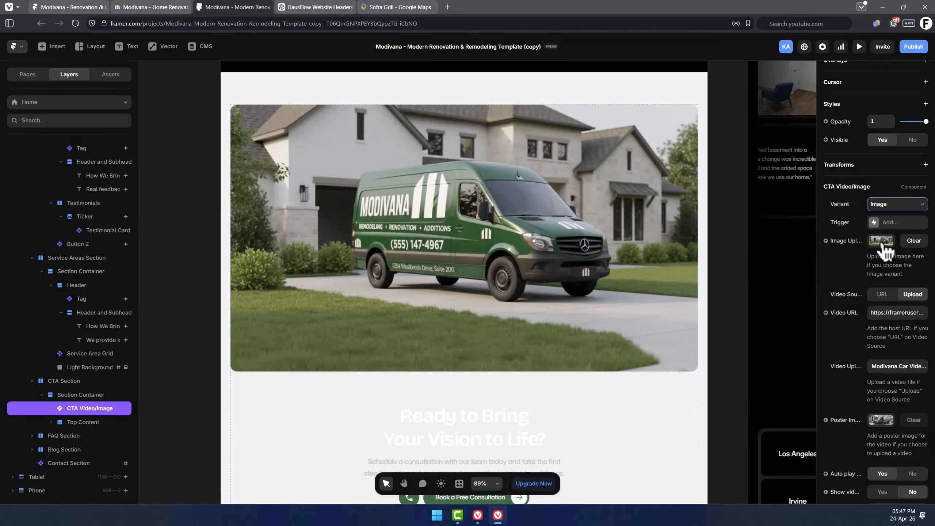
drag(816, 266, 794, 264)
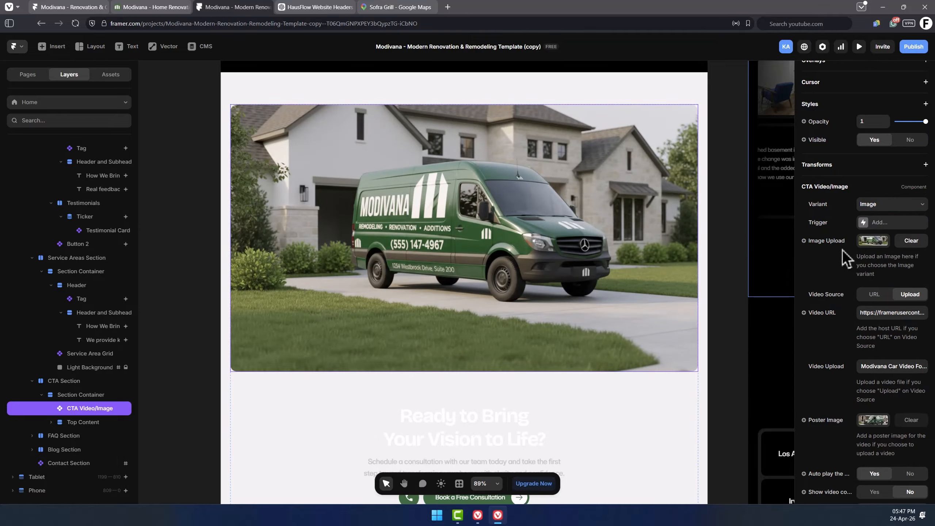
click(882, 244)
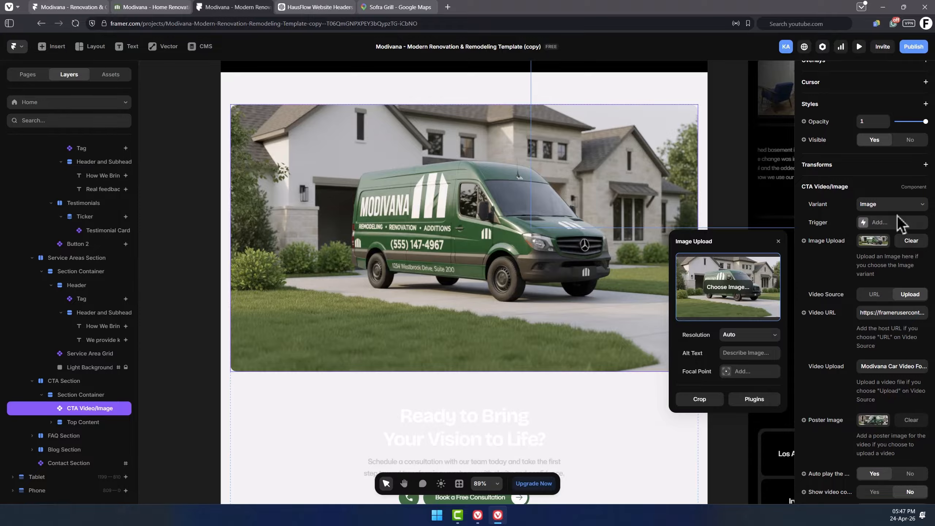
click(909, 207)
click(885, 220)
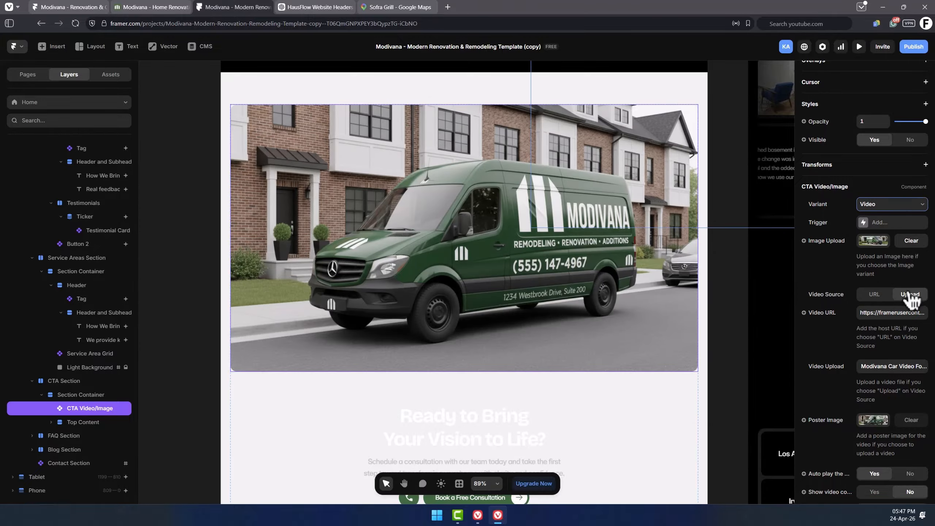
scroll(910, 301, down, 2)
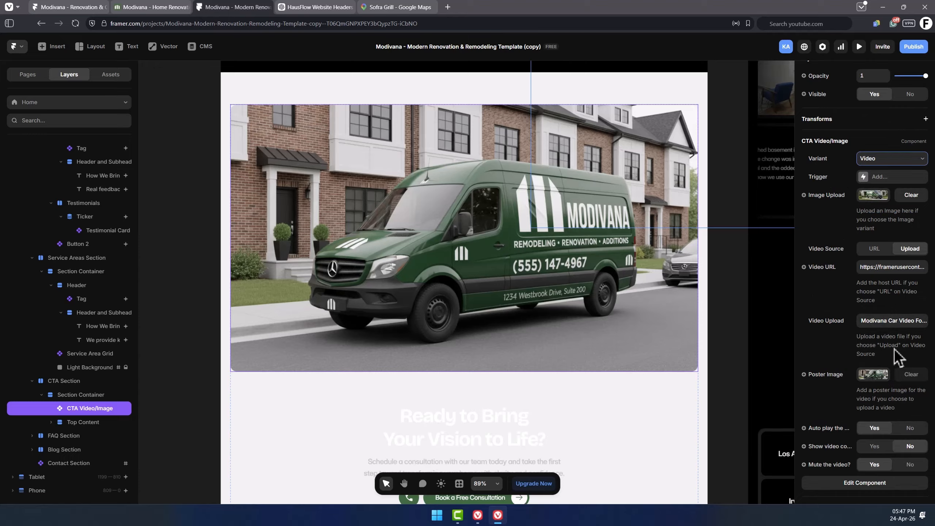
Open the CTA media's poster image settings and close them without changes.
click(879, 379)
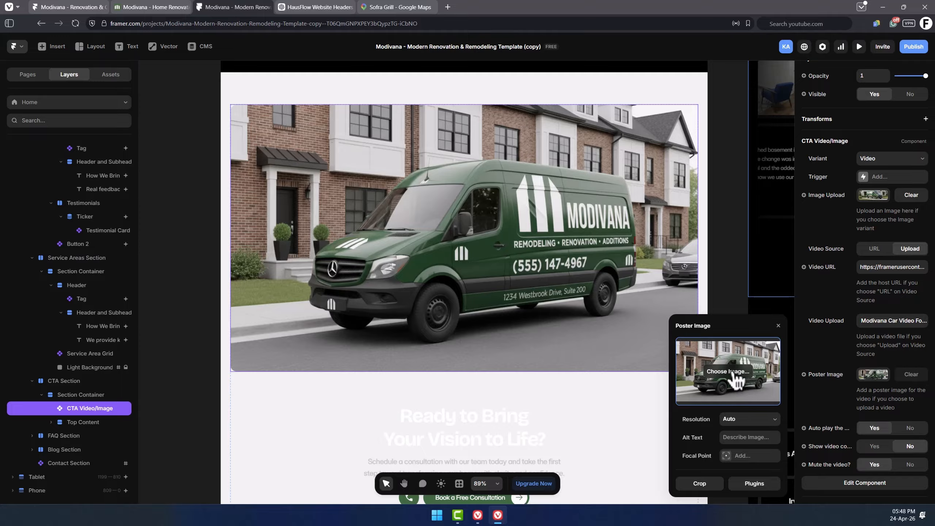
click(842, 405)
Change the CTA heading text to "Ready to Work With Us?".
scroll(454, 295, down, 4)
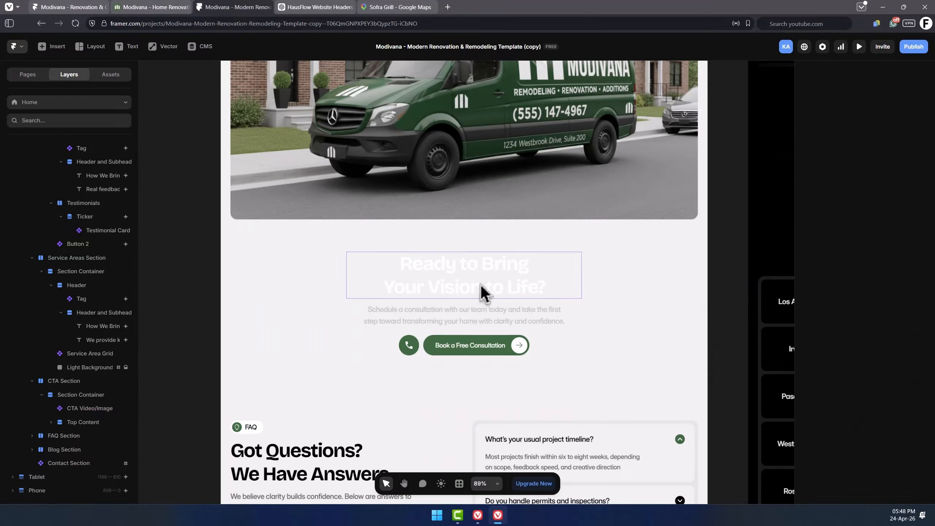
click(464, 260)
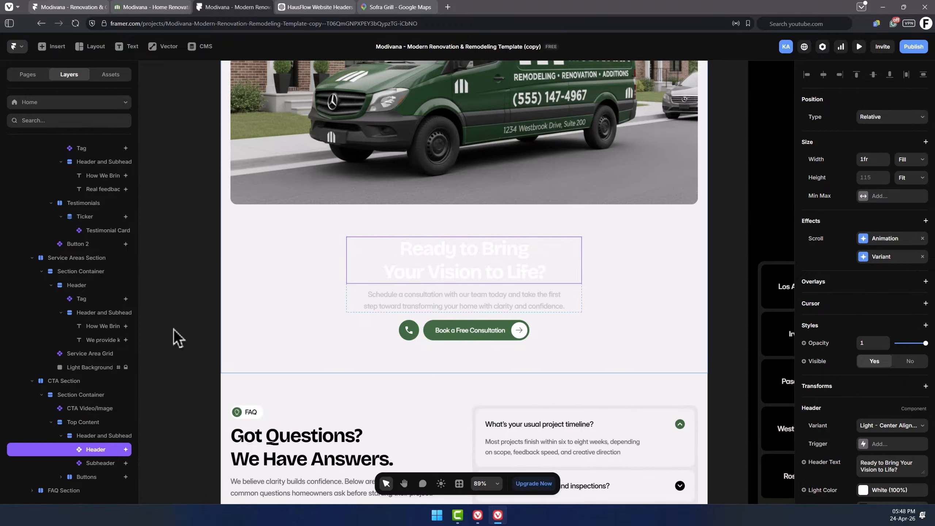
scroll(110, 369, down, 3)
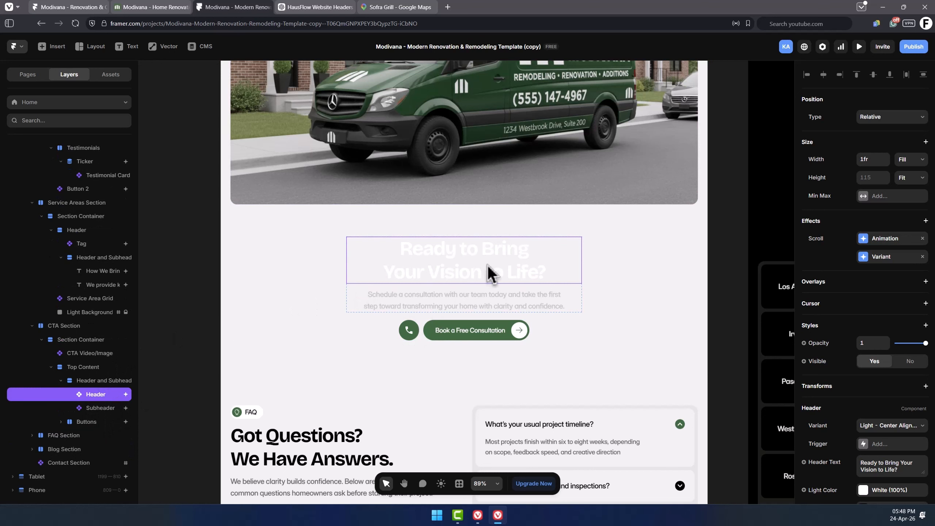
scroll(866, 351, down, 3)
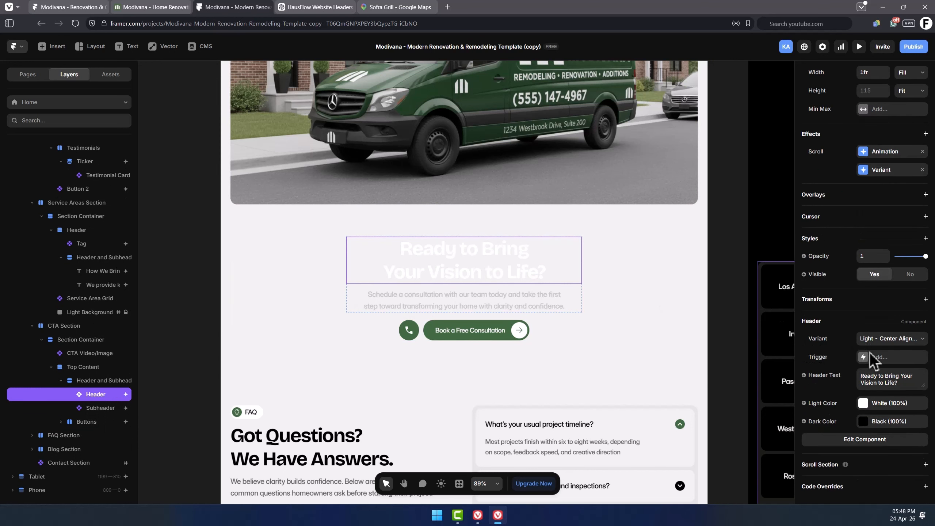
key(ctrl+a)
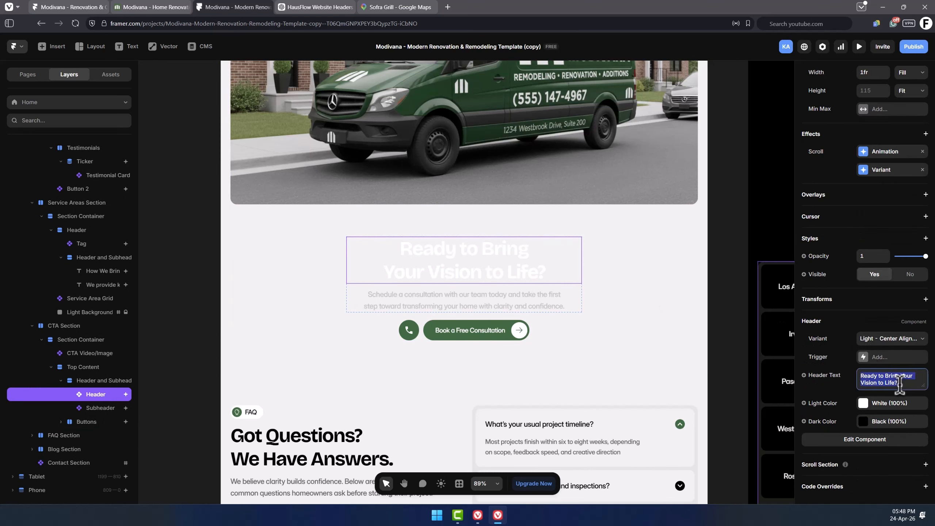
click(911, 382)
drag(901, 382, 886, 377)
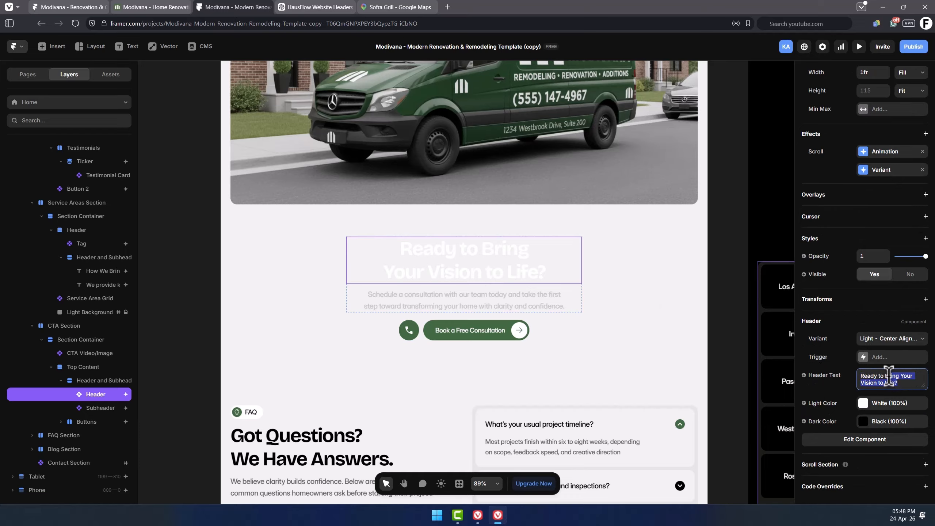
text(Work With)
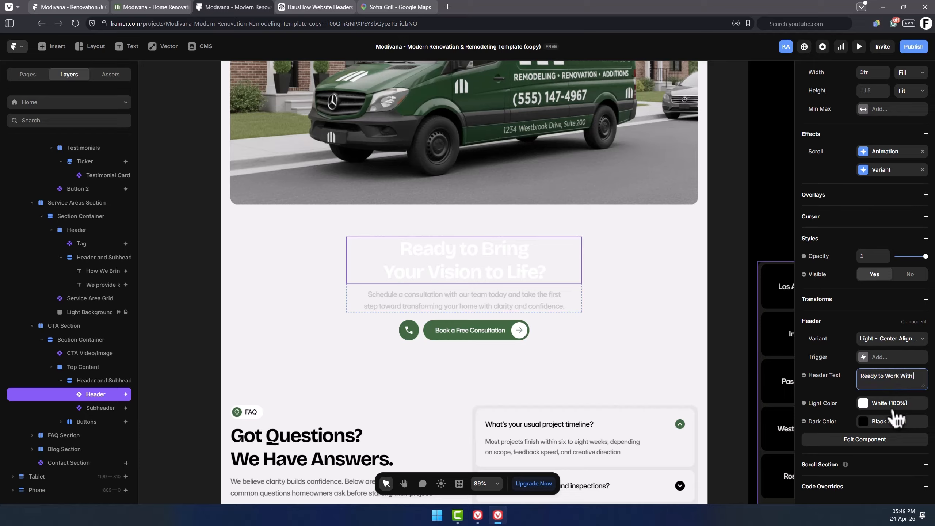
Replace the CTA call icon's tel: link with the business phone number.
click(435, 300)
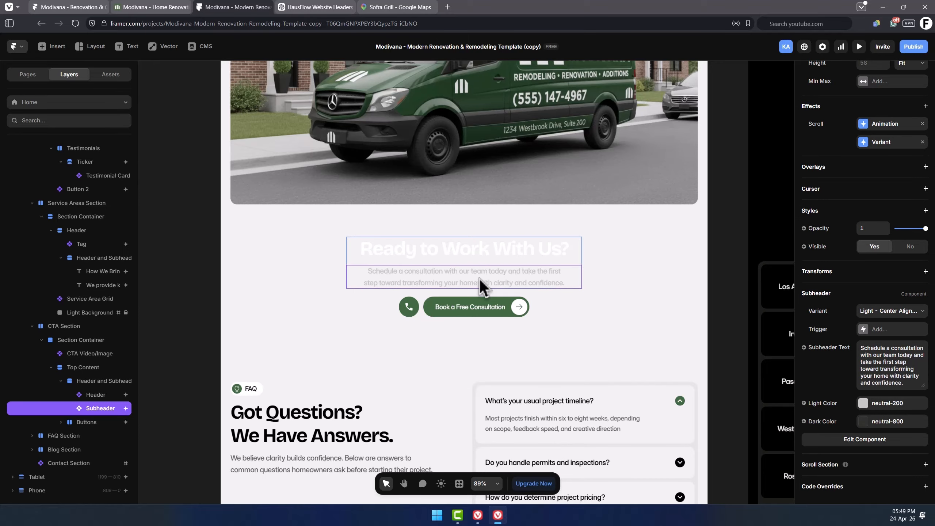
click(409, 307)
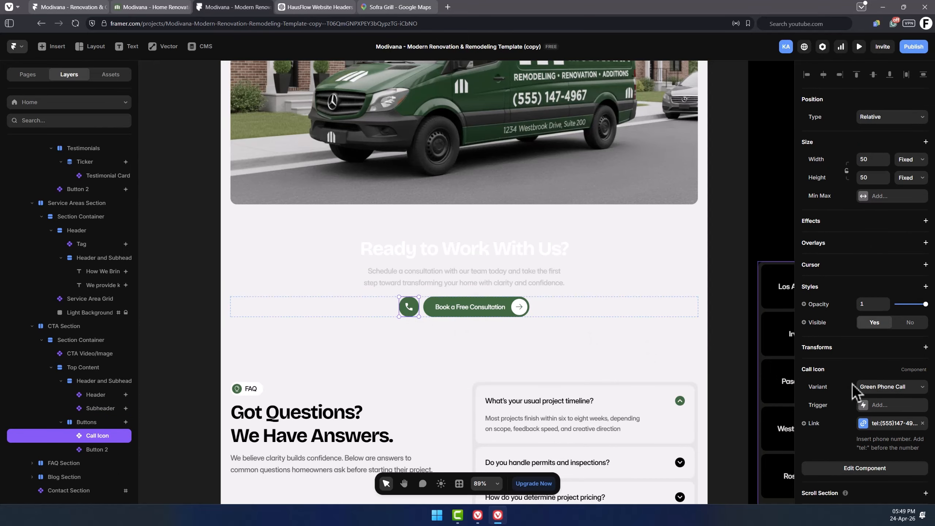
scroll(853, 389, down, 1)
click(891, 398)
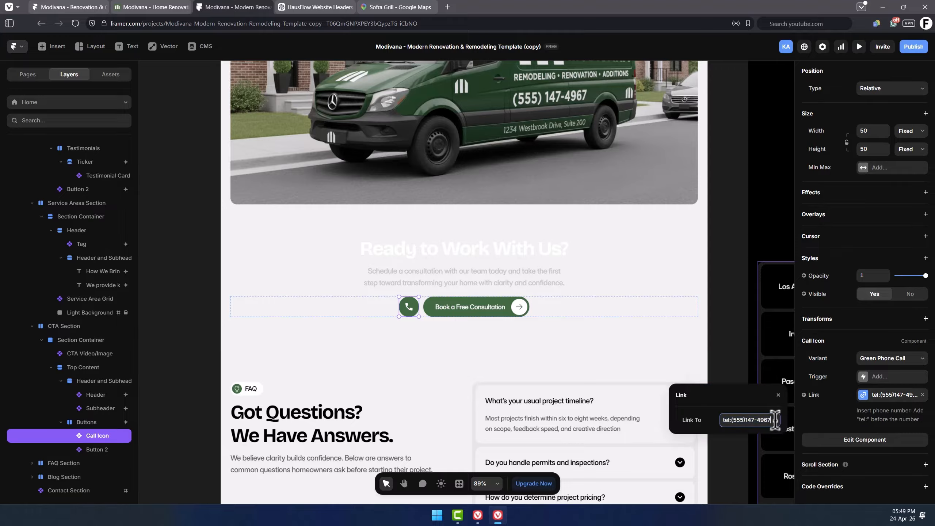
drag(775, 421, 735, 420)
key(BackSpace)
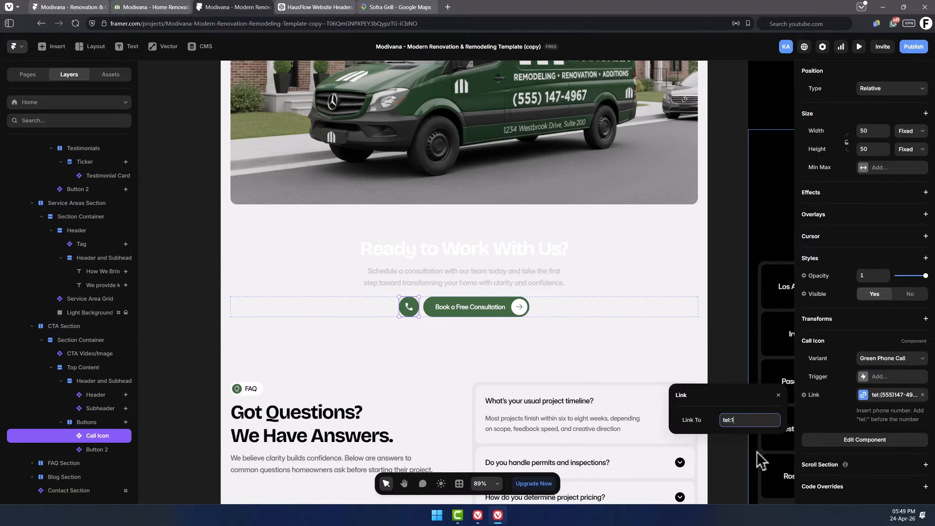
text(1-234-567-890)
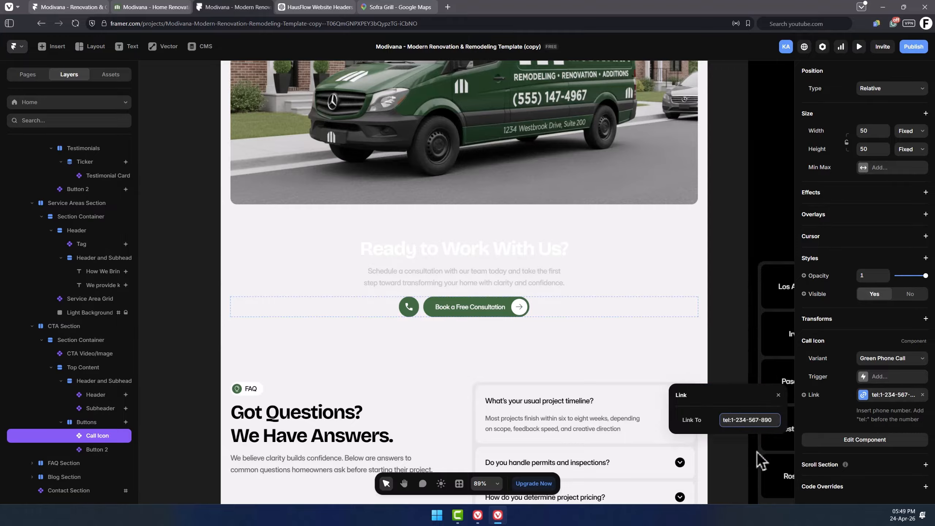
Inspect the link settings of the CTA's Book a Free Consultation button.
click(469, 312)
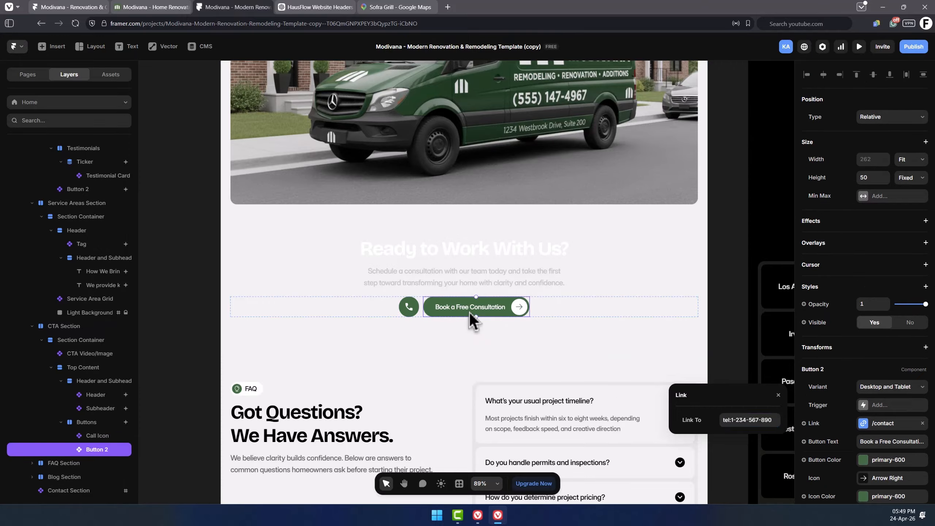
scroll(862, 459, down, 4)
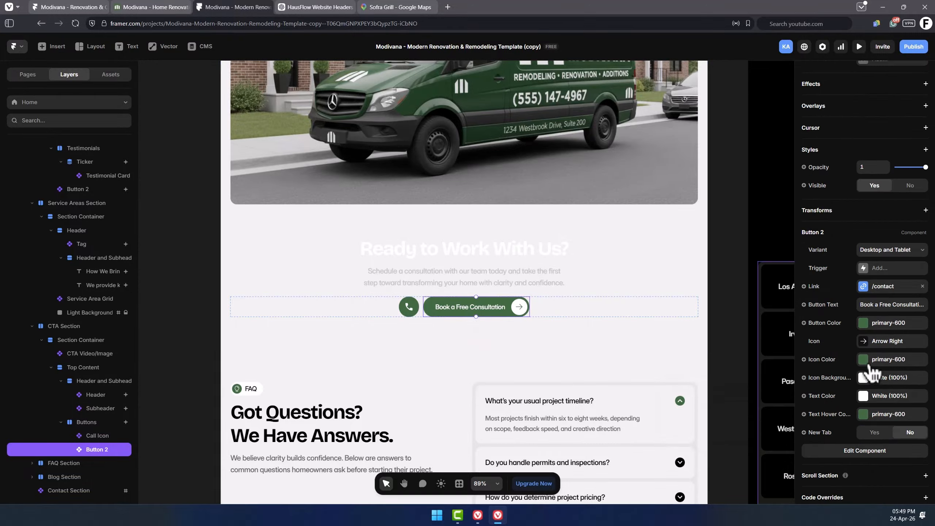
click(888, 291)
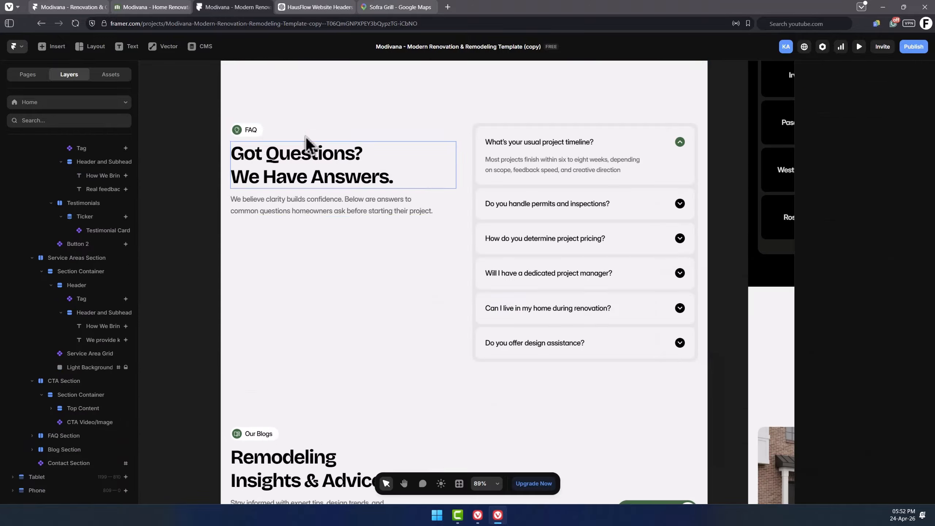
click(250, 131)
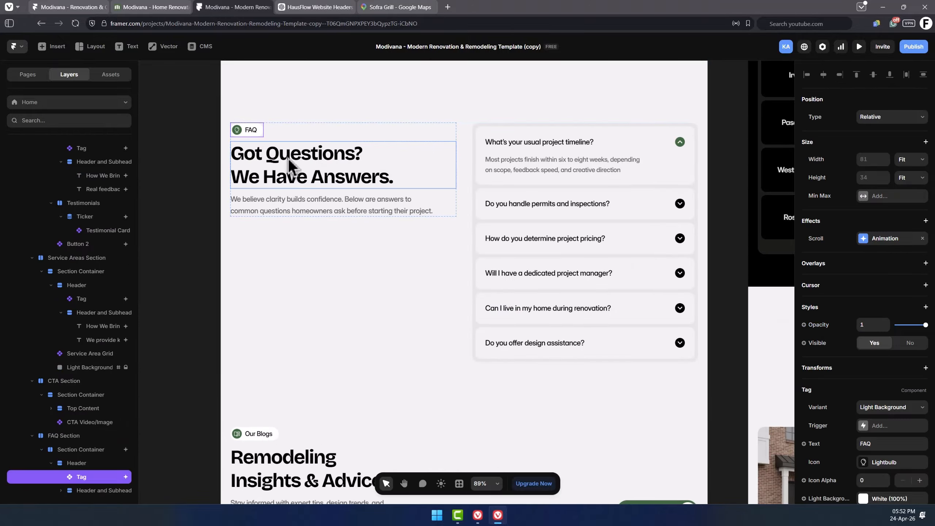
Inspect the FAQ section's heading, subheading text and FAQ list component.
click(311, 170)
double_click(353, 155)
triple_click(380, 168)
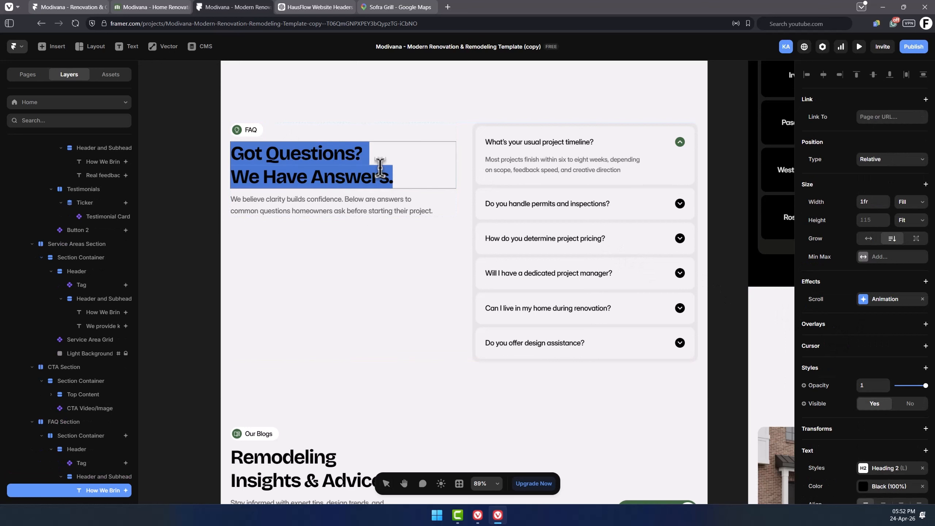
click(396, 211)
double_click(392, 212)
triple_click(423, 210)
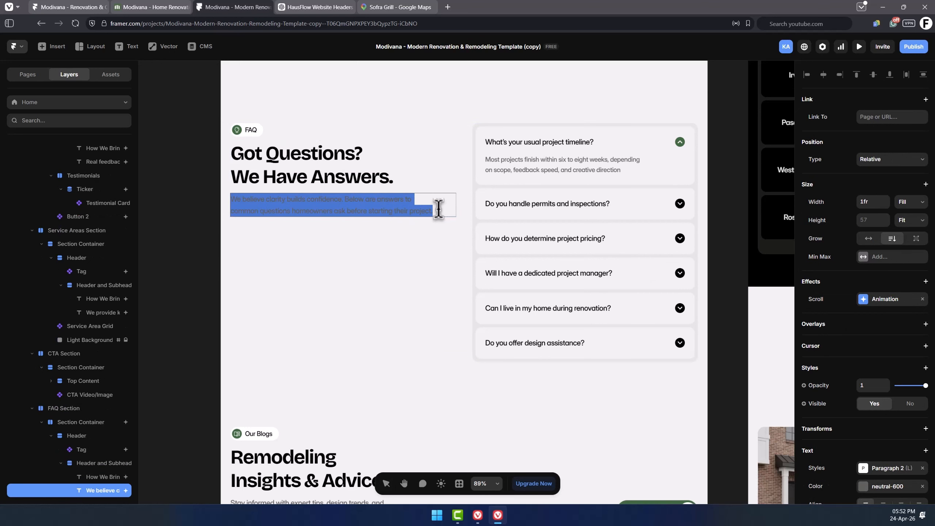
key(Escape)
click(579, 168)
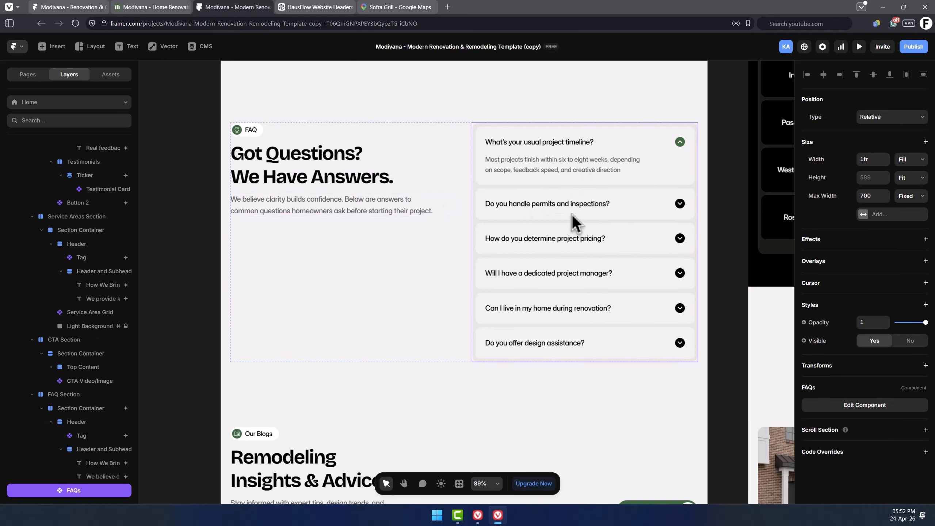
scroll(88, 344, down, 3)
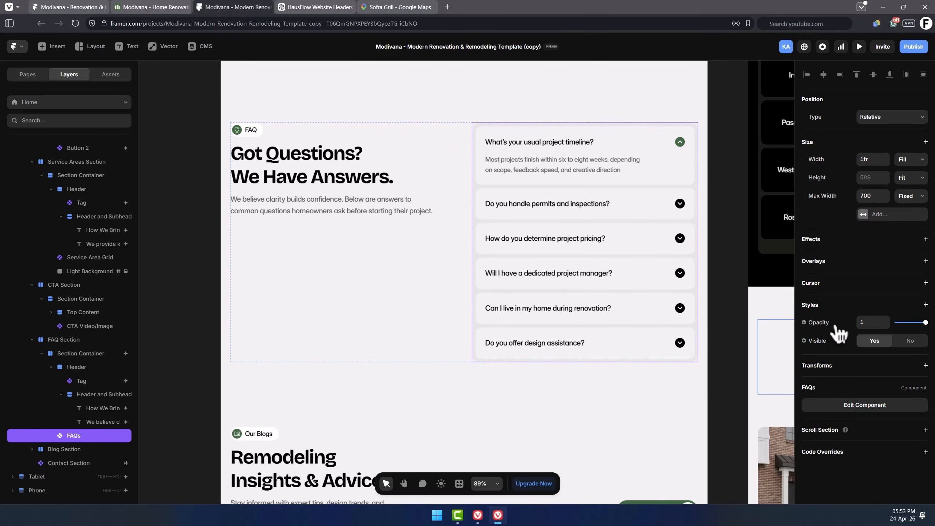
Open the FAQs component and inspect the first two FAQ items' question and answer fields.
double_click(604, 231)
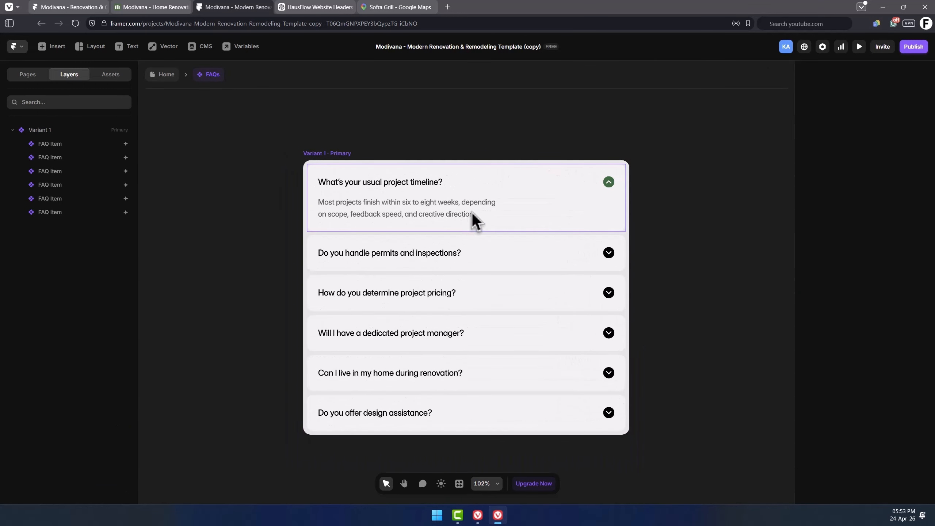
click(421, 207)
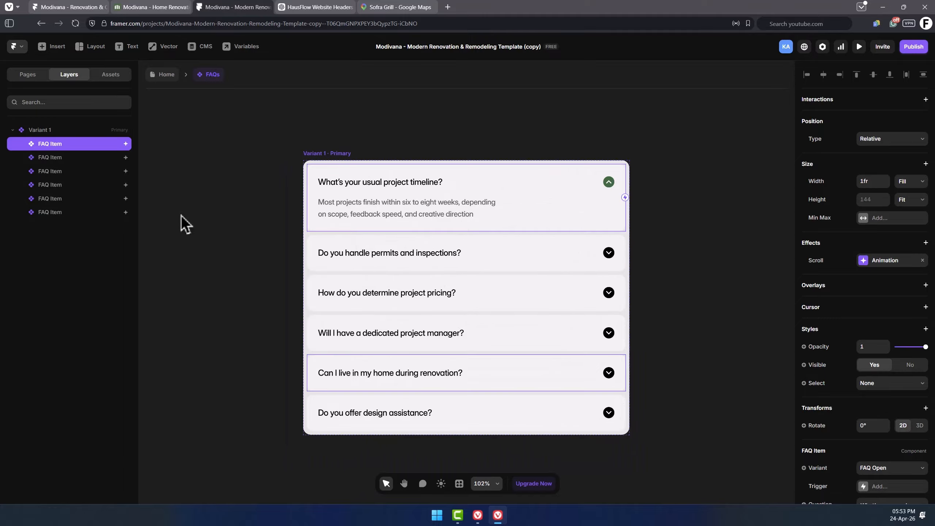
key(Escape)
key(Escape)
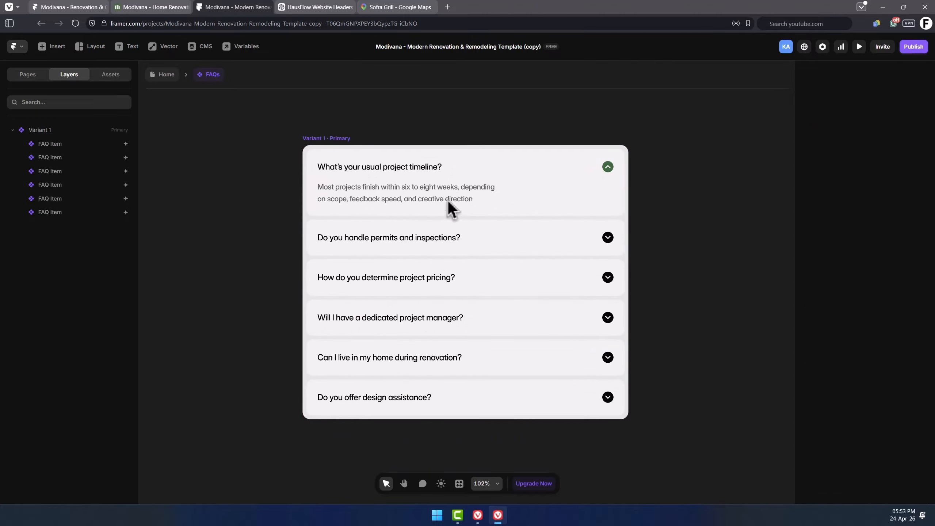
click(465, 186)
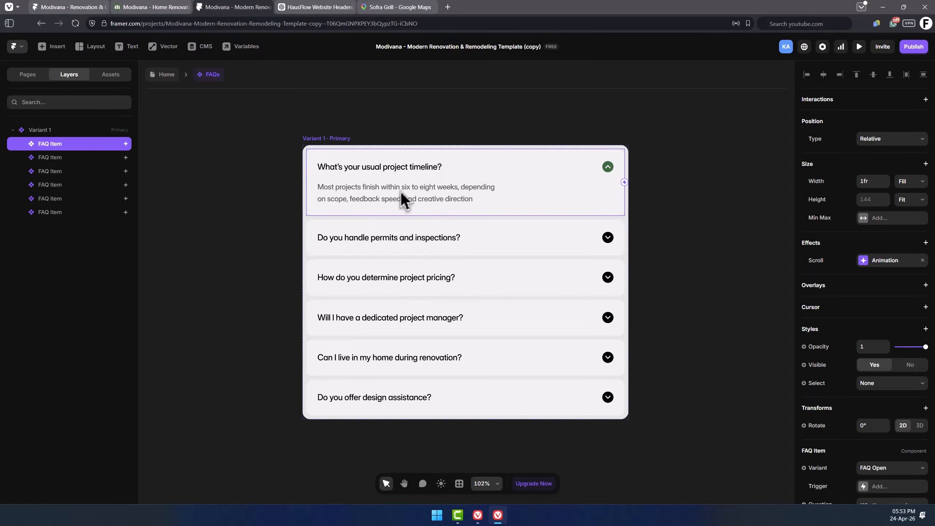
scroll(836, 349, down, 5)
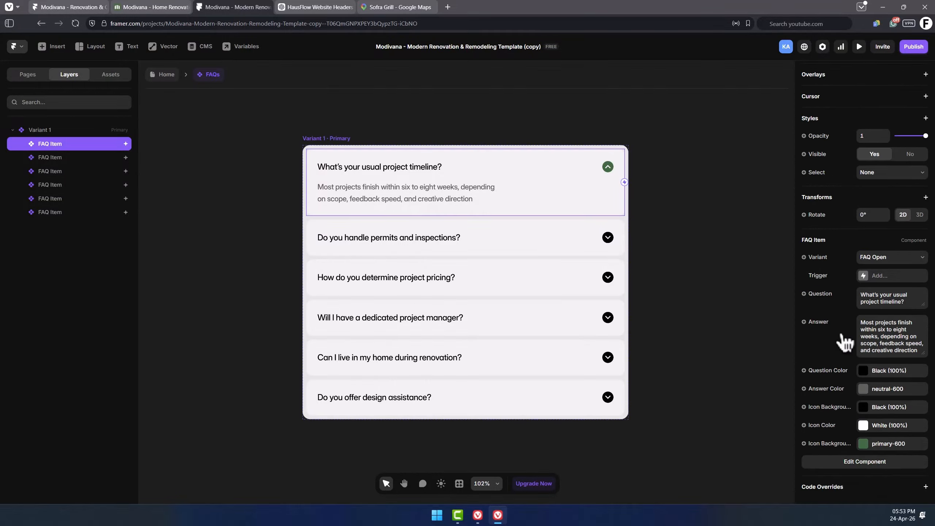
click(866, 302)
click(889, 335)
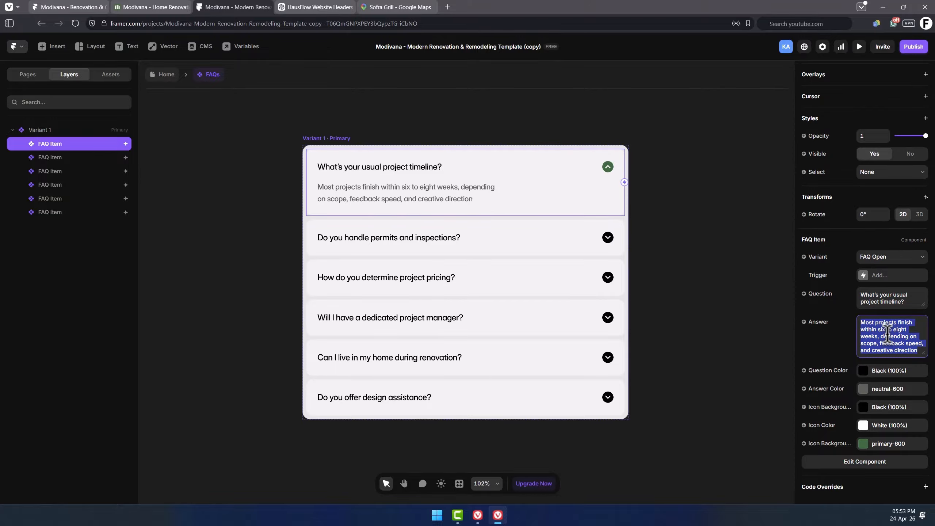
click(525, 250)
scroll(806, 295, down, 5)
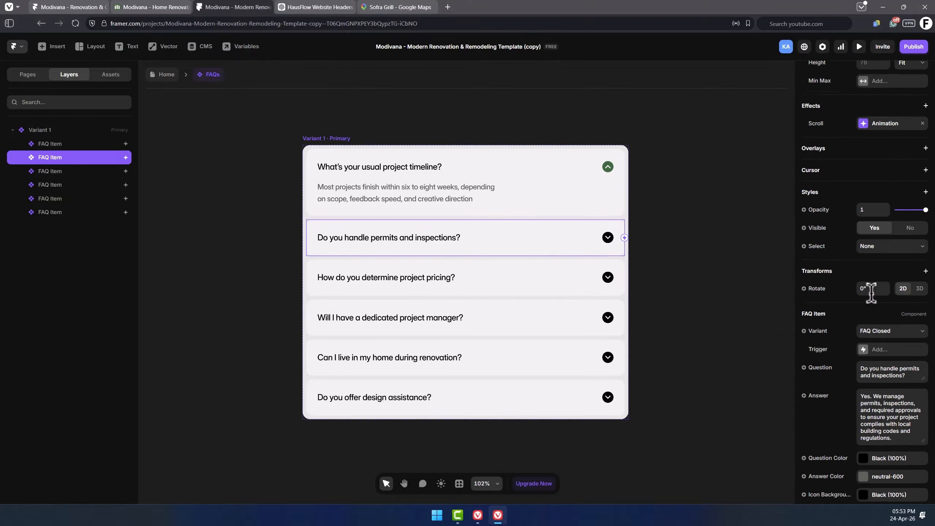
click(887, 286)
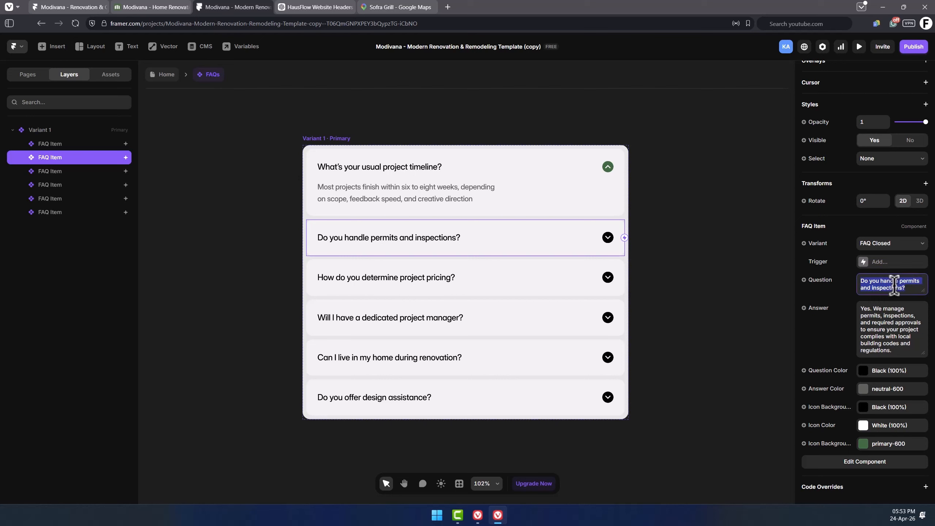
click(880, 324)
click(478, 199)
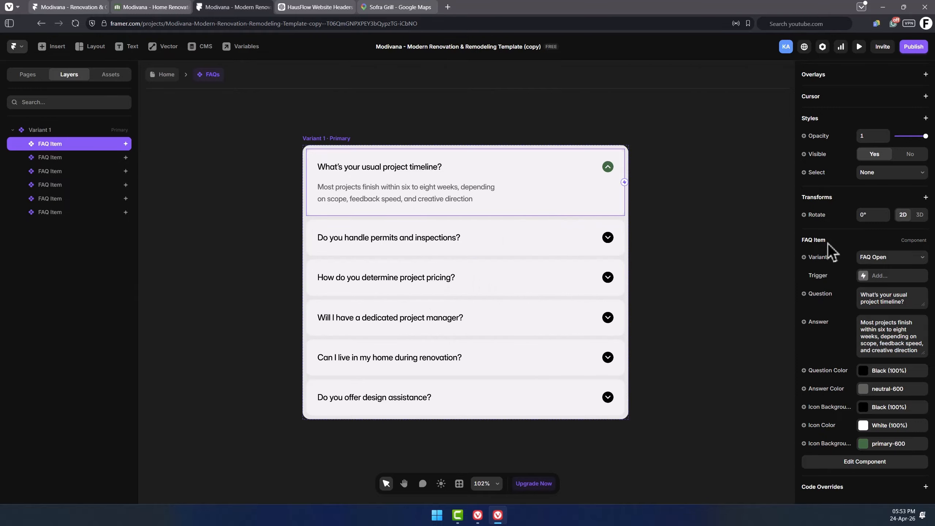
Switch the first FAQ item's variant to FAQ Closed and back to FAQ Open.
click(908, 260)
click(895, 274)
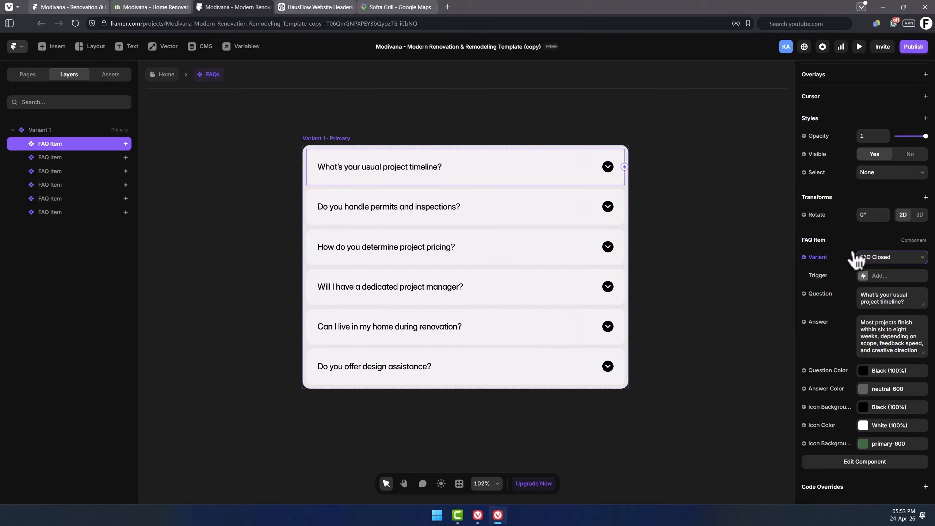
click(883, 259)
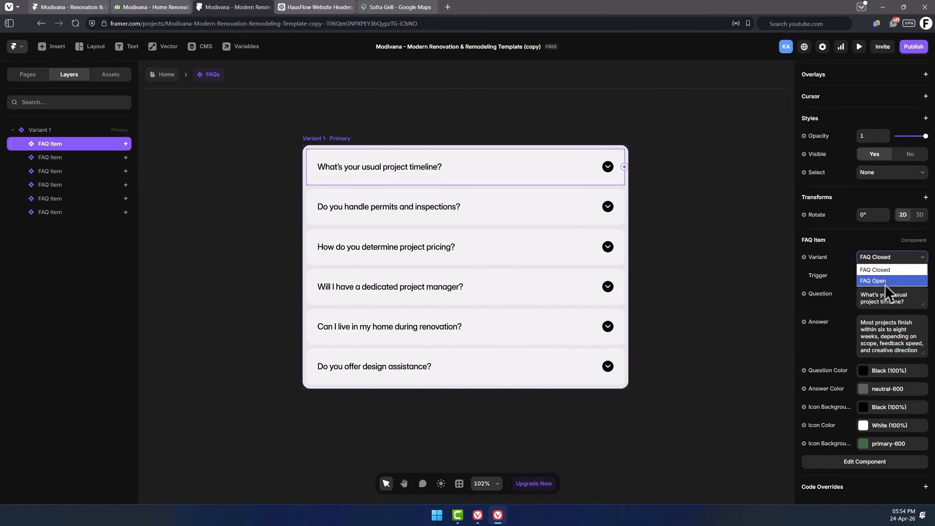
click(885, 281)
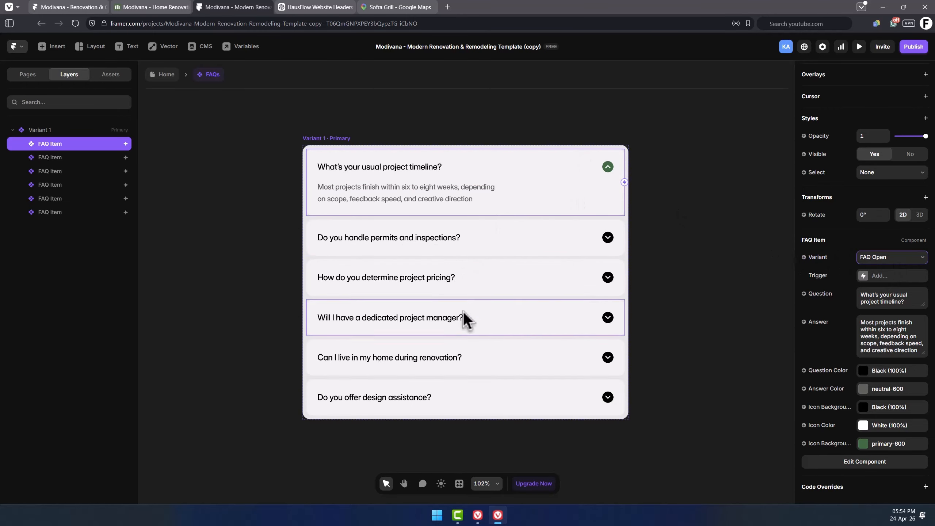
Duplicate the last FAQ item in the FAQs component.
click(78, 214)
right_click(77, 218)
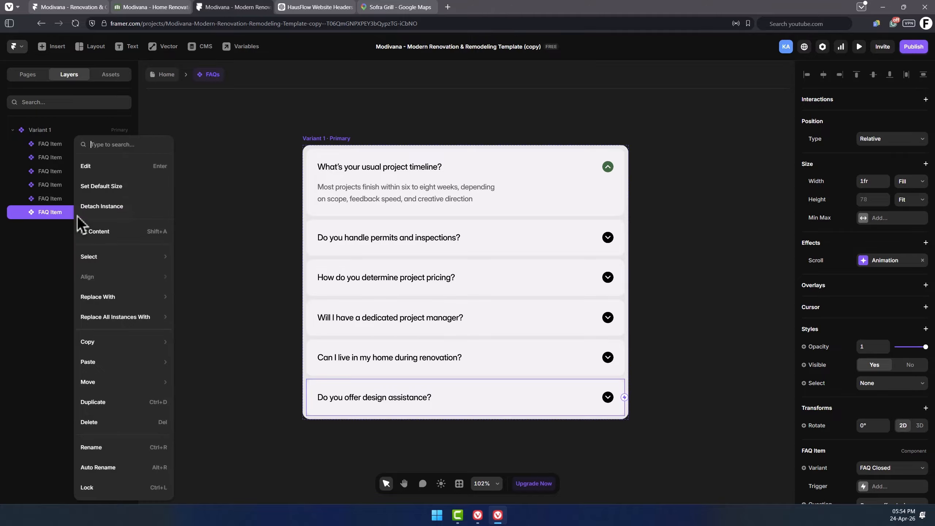
click(121, 405)
Set the duplicated FAQ item's question to "What is this?" and select its answer text.
click(879, 296)
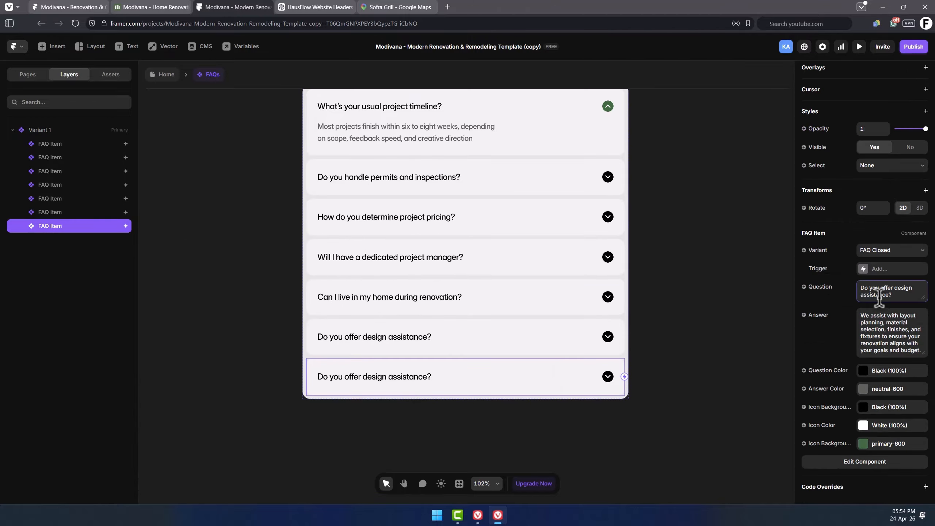
key(ctrl+a)
text(What is this?)
click(881, 339)
key(ctrl+a)
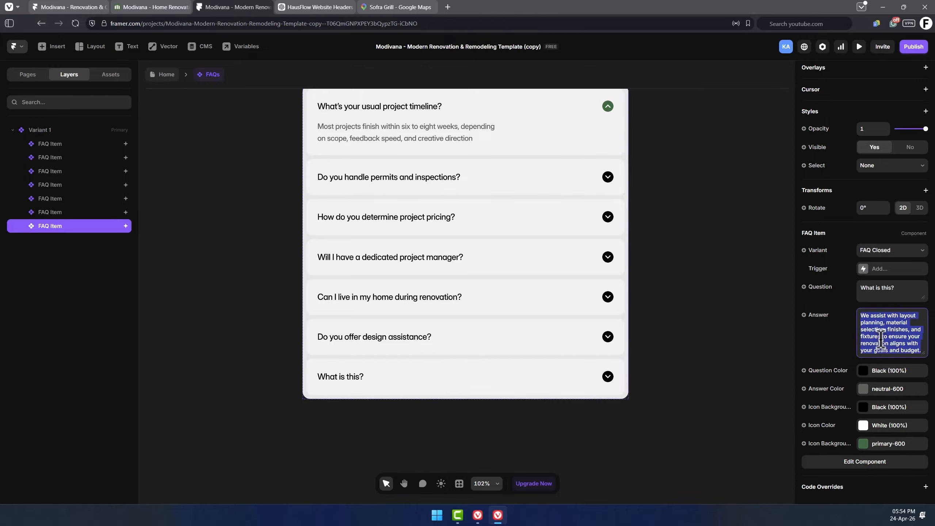
Move the new FAQ item to the top of the list and switch it to the FAQ Open variant.
drag(58, 225, 58, 142)
scroll(484, 180, up, 1)
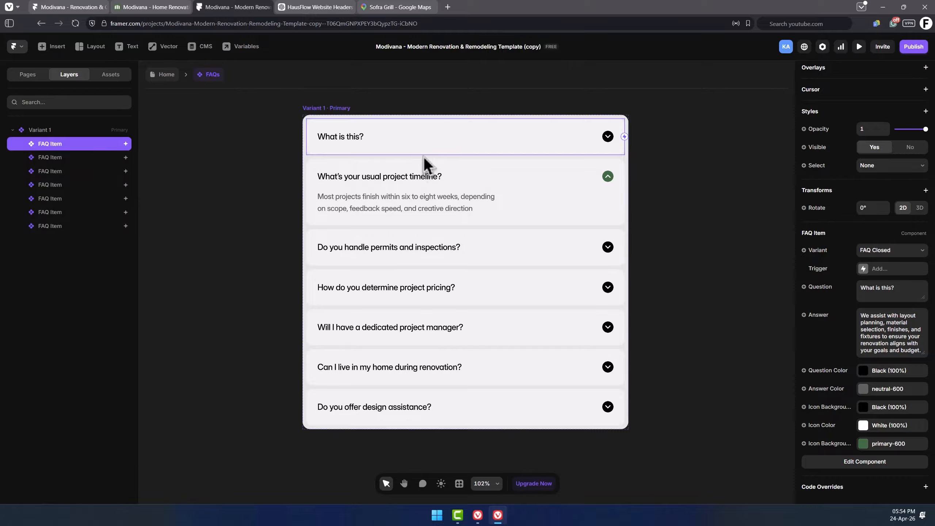
click(888, 254)
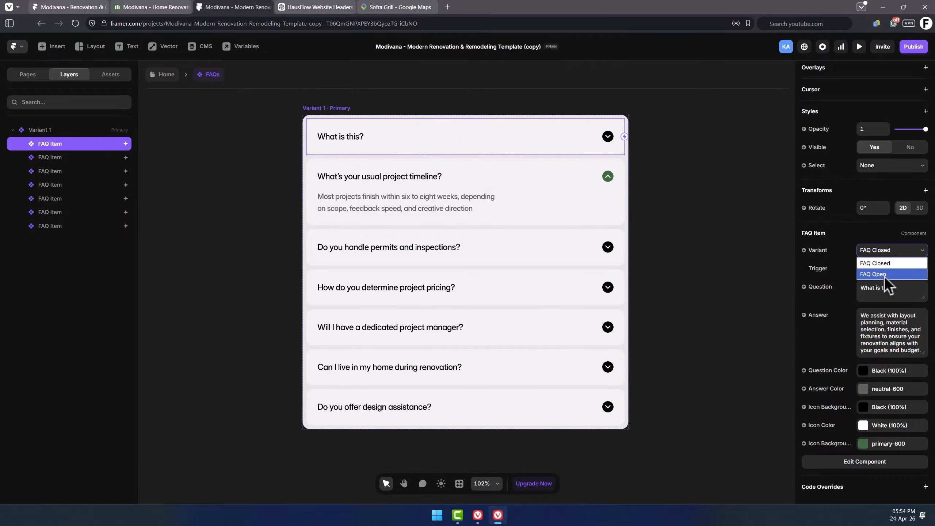
click(884, 275)
Switch the project timeline FAQ item to the FAQ Closed variant.
click(517, 234)
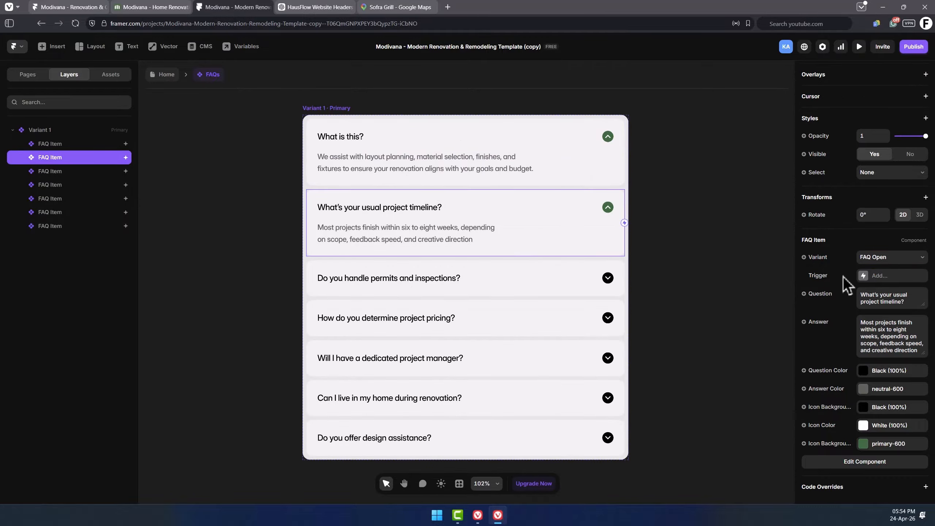
click(891, 257)
click(887, 271)
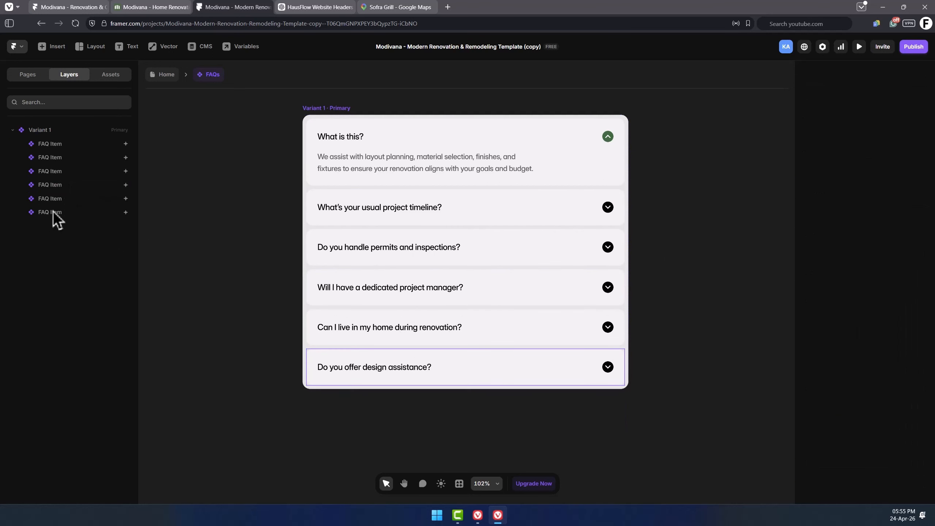
Hide the last FAQ item, "Do you offer design assistance?".
click(52, 211)
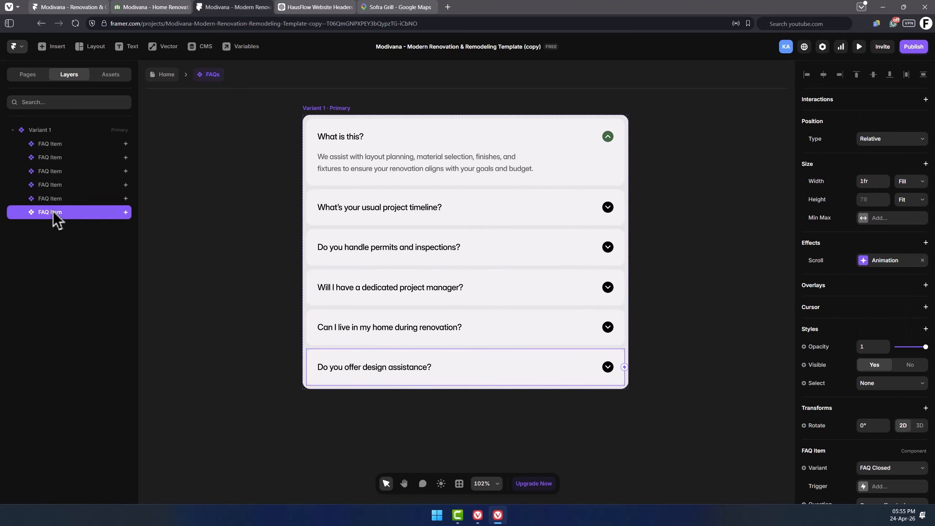
scroll(872, 319, down, 3)
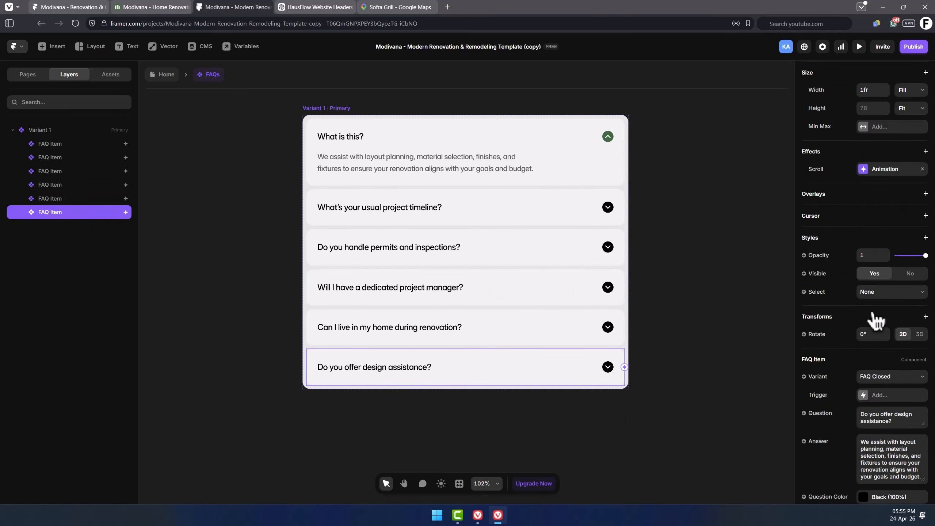
click(910, 277)
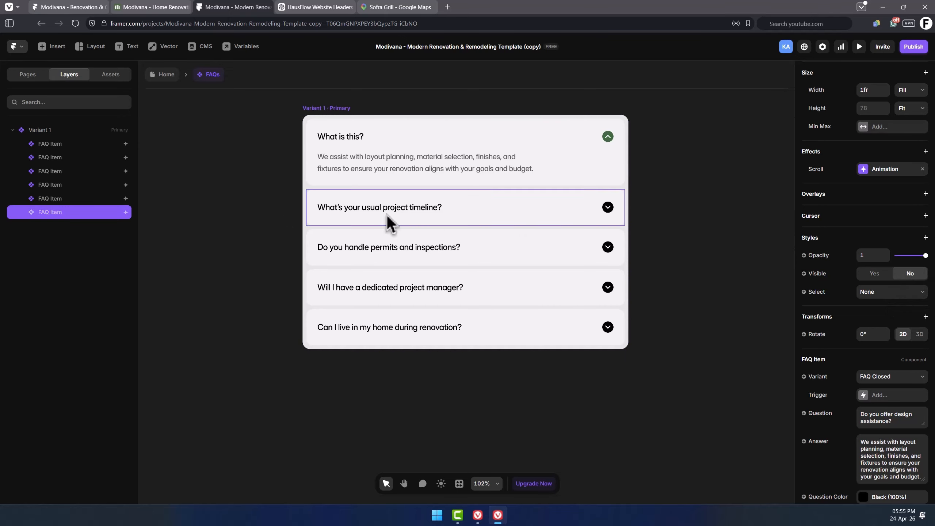
Make the last FAQ item visible again.
click(68, 198)
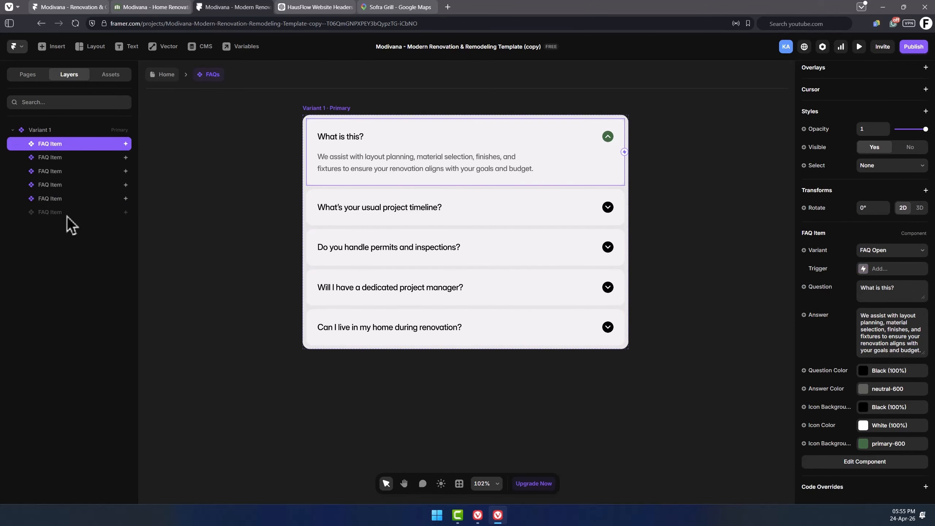
click(68, 214)
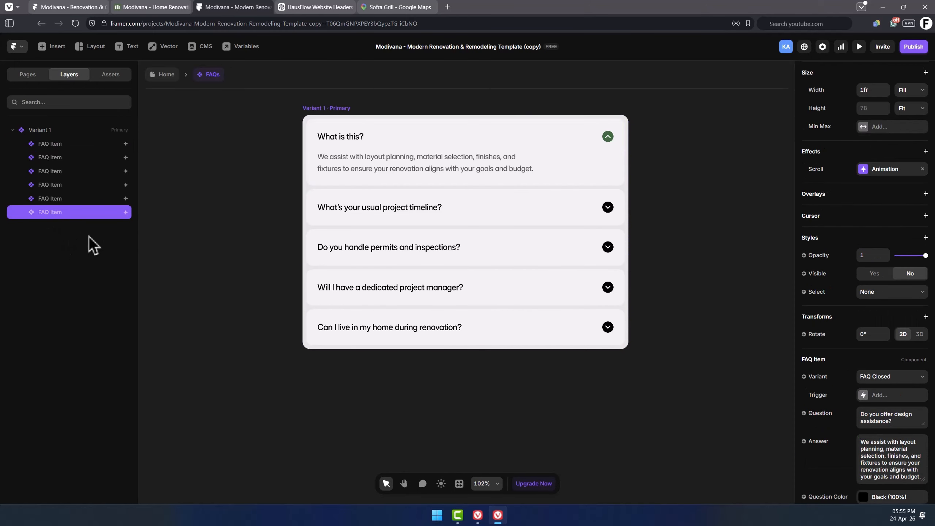
scroll(892, 274, down, 5)
scroll(859, 214, up, 2)
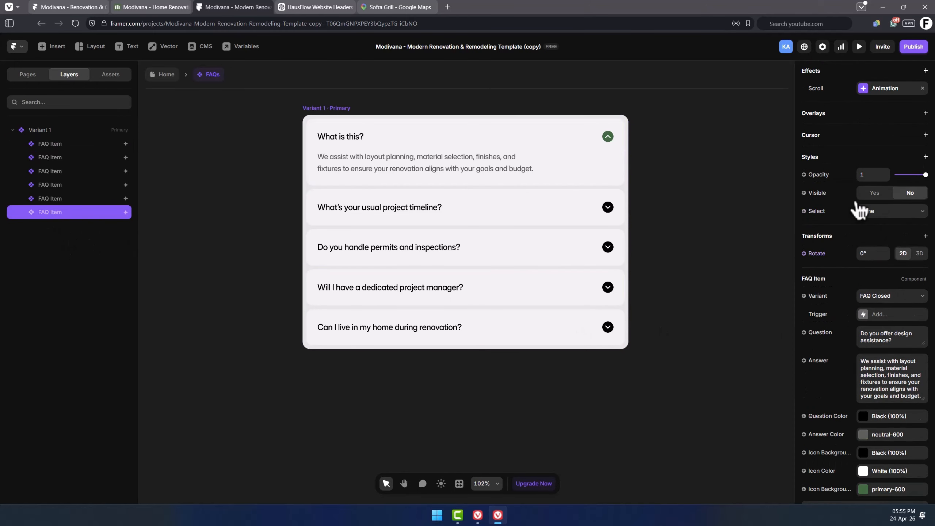
click(875, 194)
Leave the component and change the blog section heading's first word to Construction.
double_click(723, 312)
scroll(723, 310, down, 2)
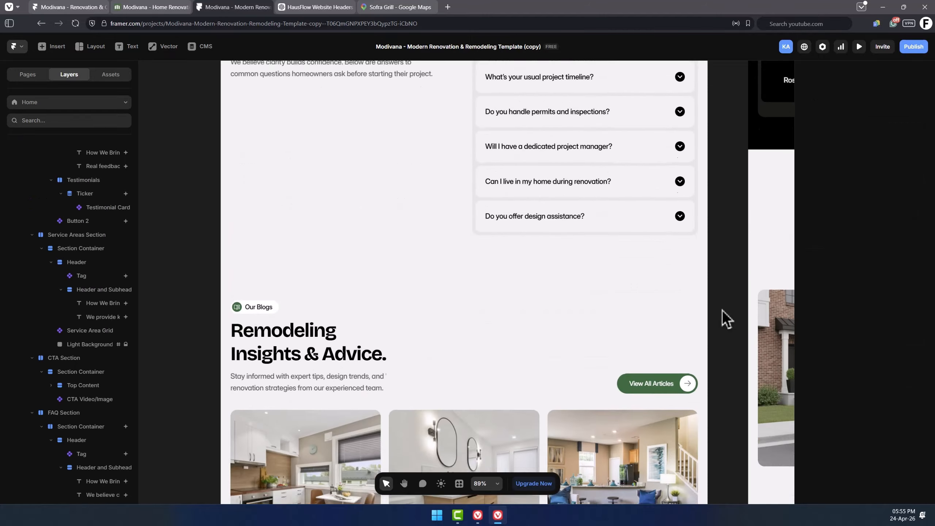
scroll(722, 311, down, 5)
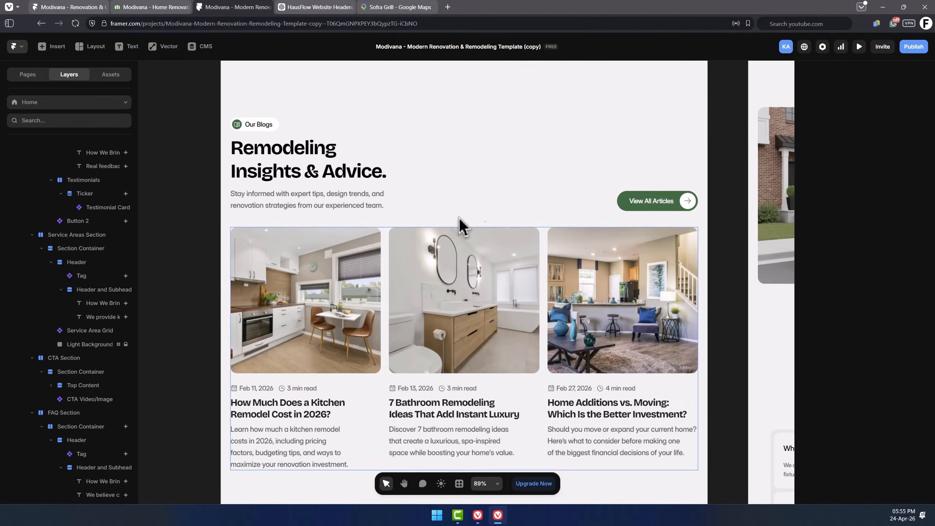
double_click(314, 146)
text(Construction)
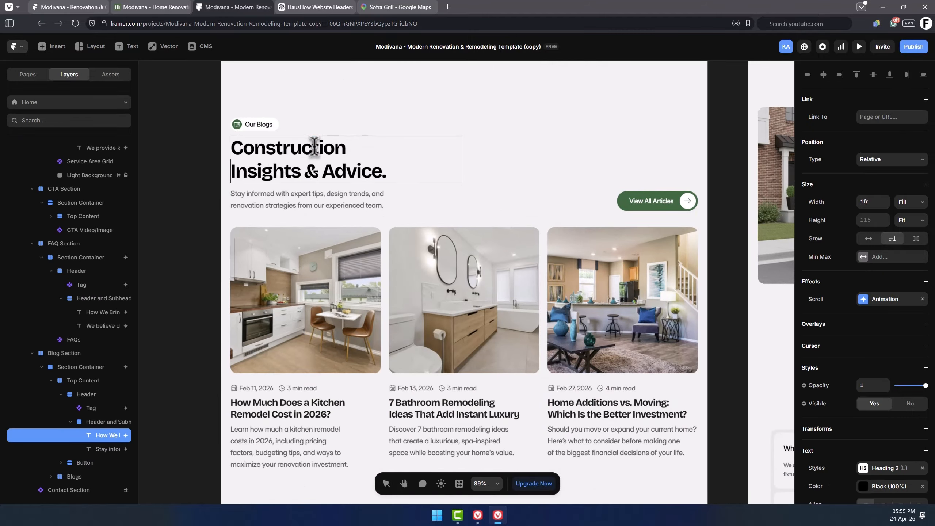
Inspect the blog card and the Blogs list collection settings in the blog section.
click(352, 302)
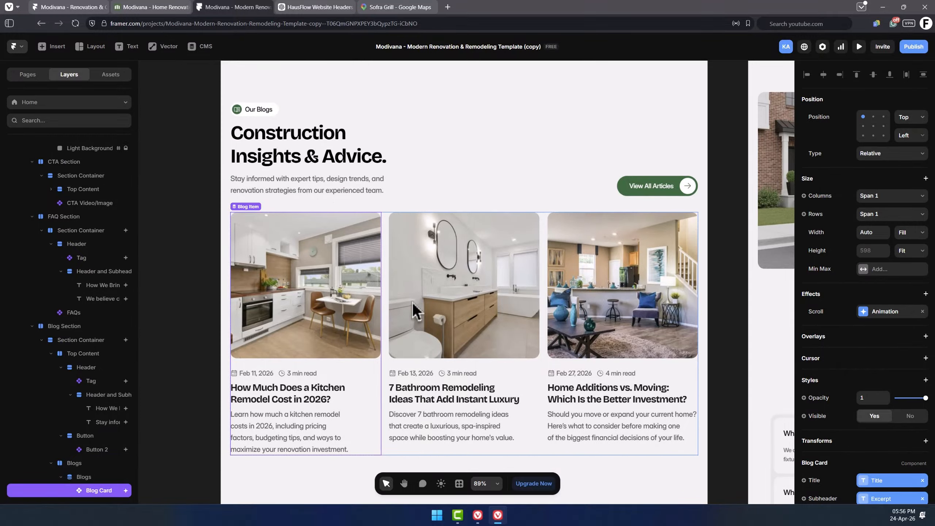
click(462, 306)
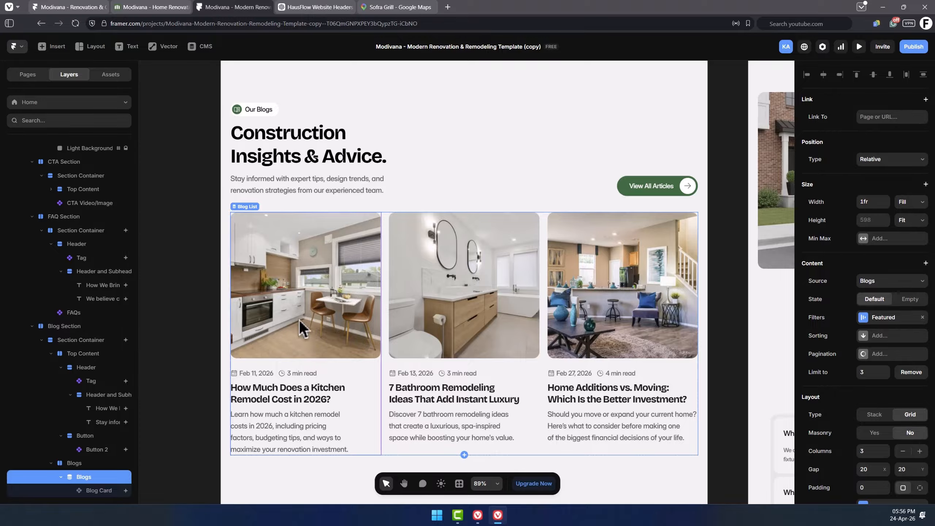
scroll(387, 333, down, 3)
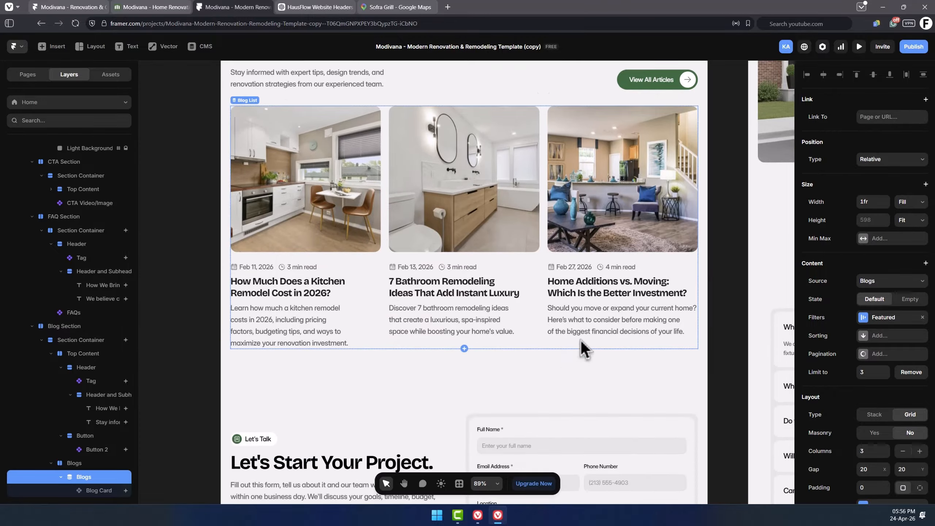
scroll(608, 313, down, 5)
Inspect the contact section below the blog list.
click(574, 267)
scroll(497, 273, down, 1)
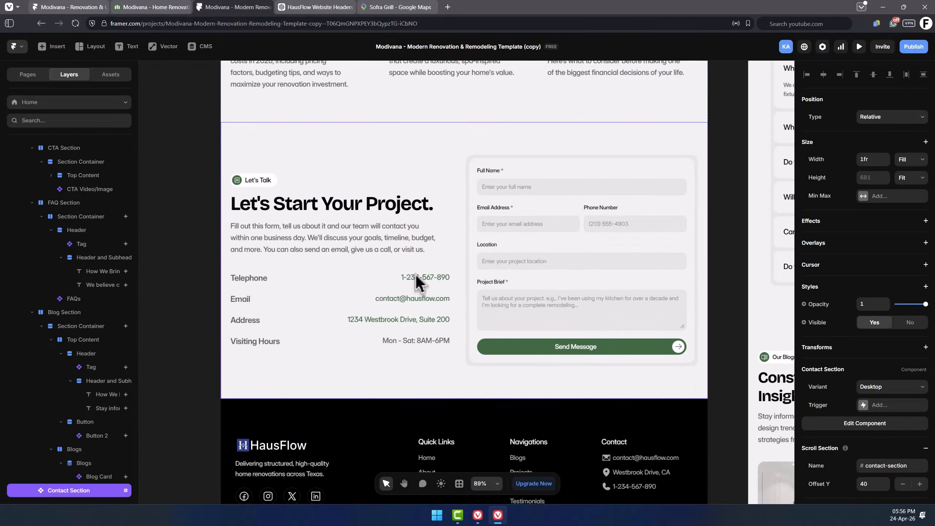
scroll(41, 316, down, 1)
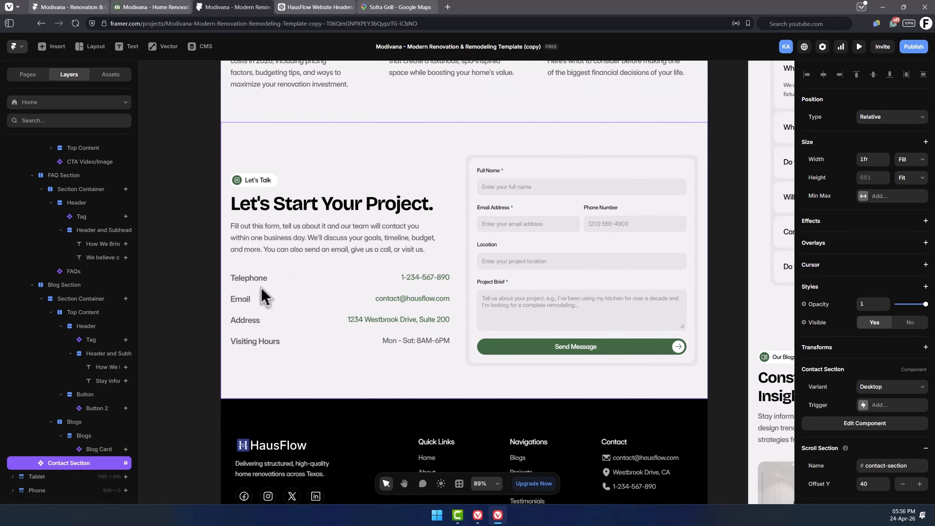
scroll(487, 311, down, 3)
click(455, 315)
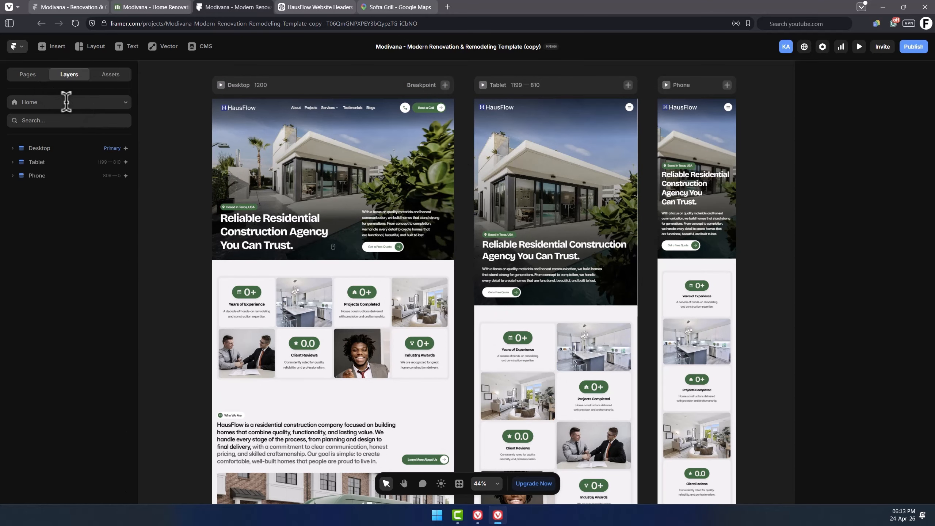
Open the /projects page and inspect the hero image's fill settings and plugins list.
click(82, 105)
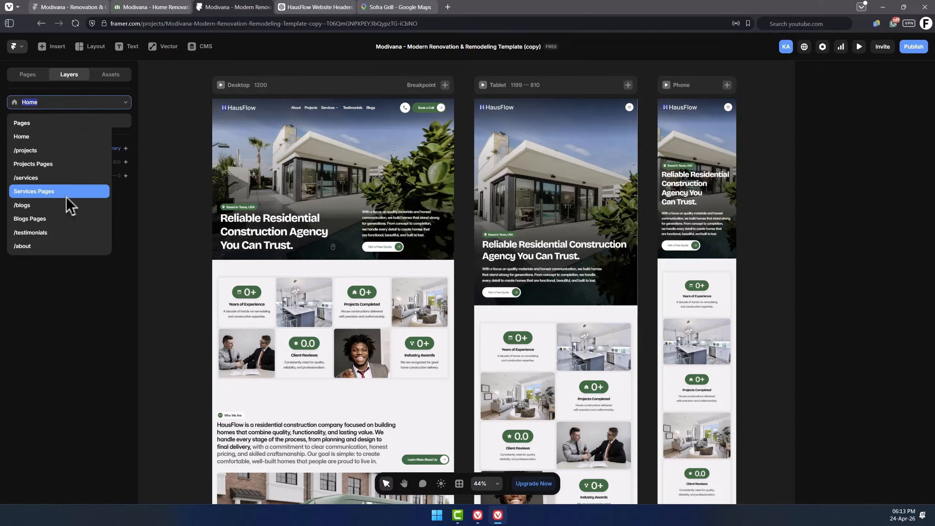
click(28, 74)
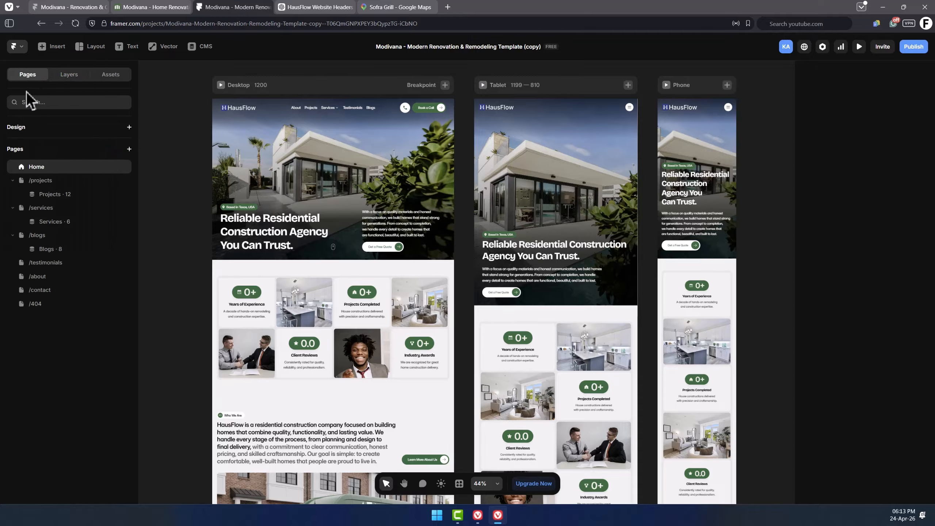
click(48, 181)
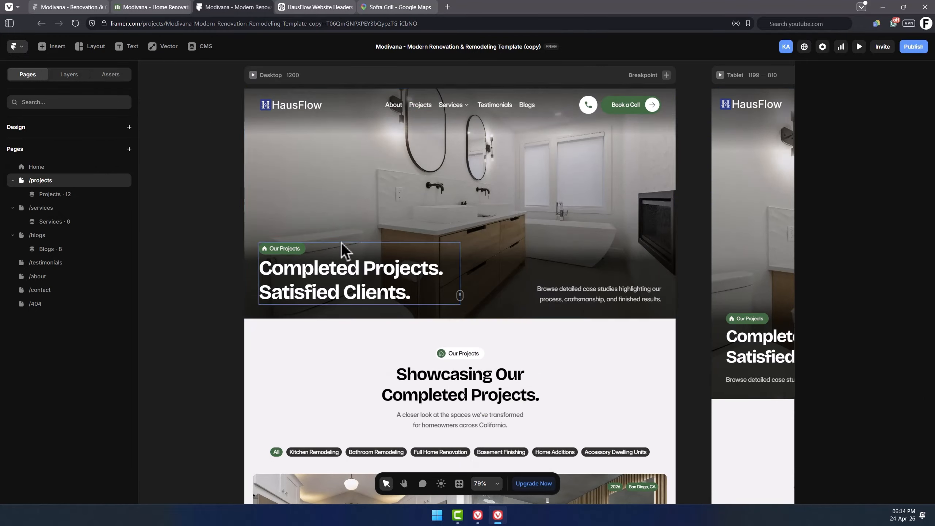
click(319, 181)
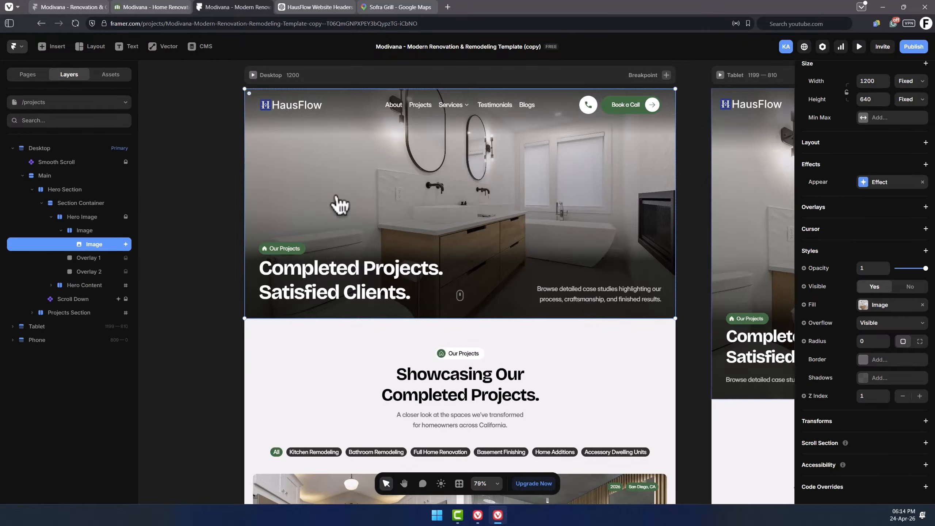
click(895, 308)
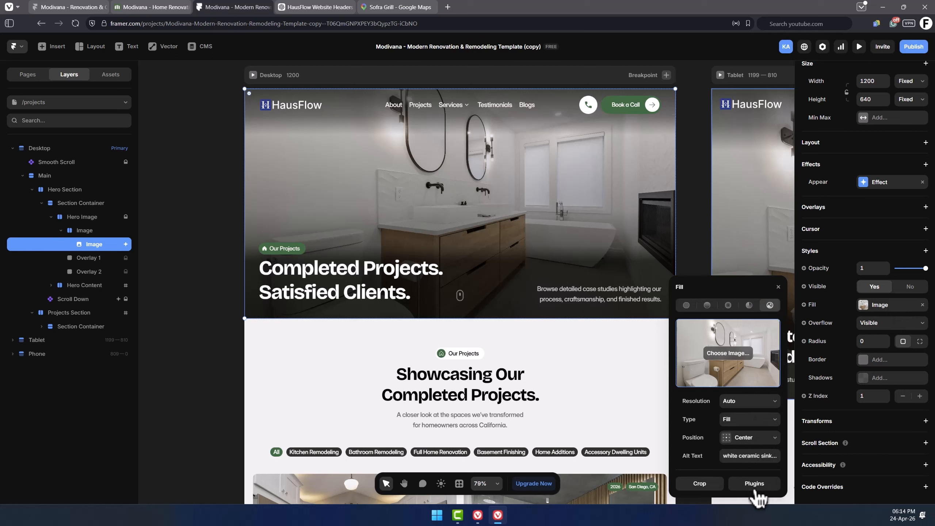
click(764, 486)
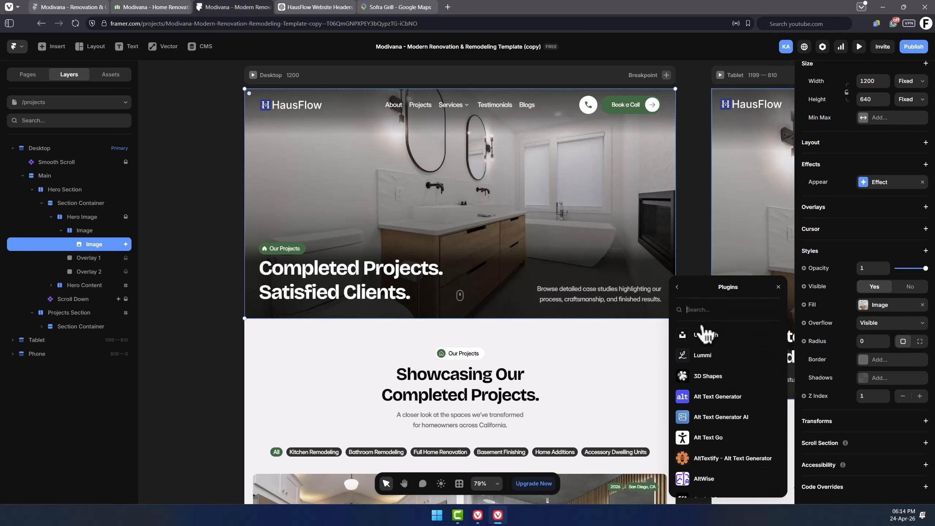
click(452, 282)
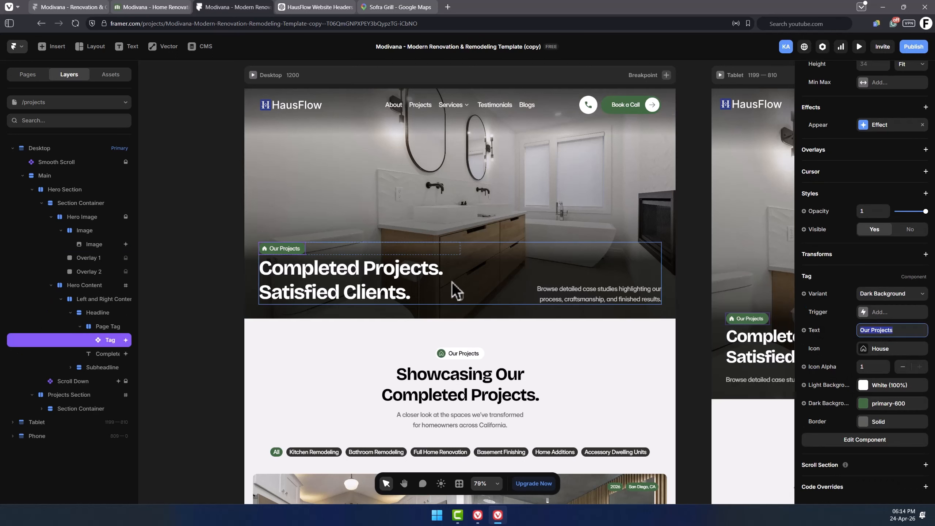
Inspect the projects hero headline and subheadline text.
double_click(358, 281)
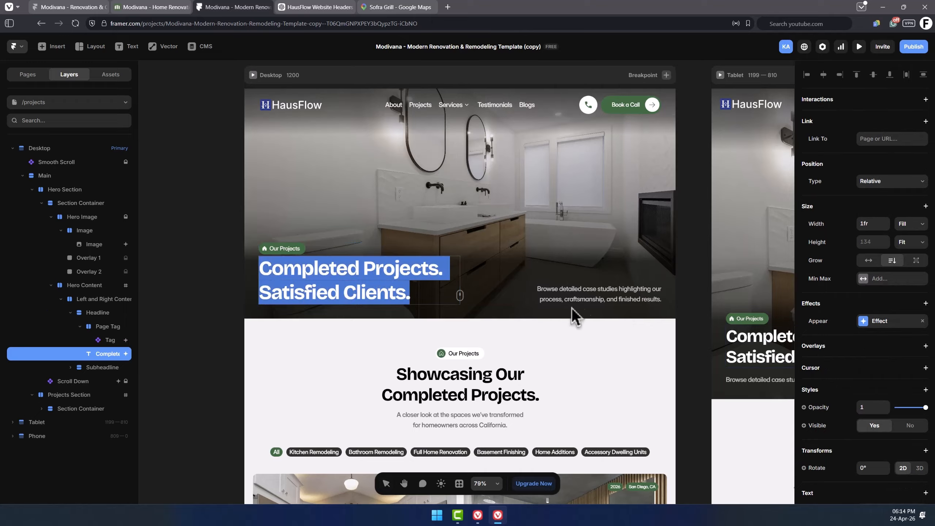
click(594, 300)
double_click(605, 297)
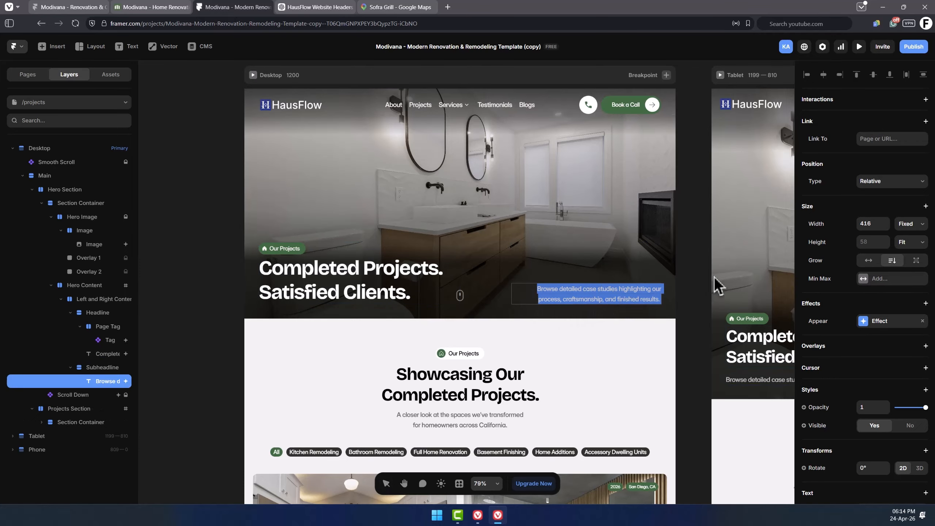
key(Escape)
Inspect the Projects section's tag, heading, subheading and category filter list.
scroll(696, 282, down, 3)
scroll(696, 280, down, 3)
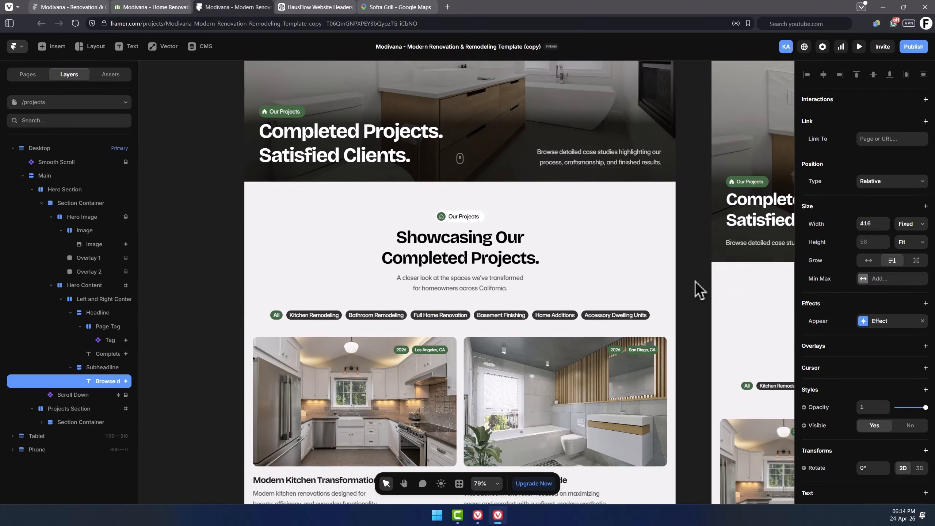
click(463, 206)
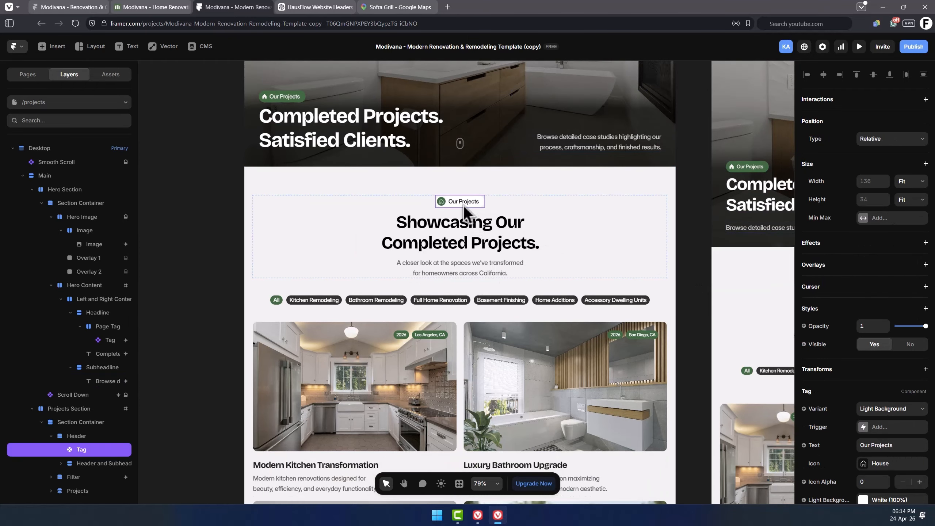
click(471, 235)
double_click(472, 235)
double_click(478, 275)
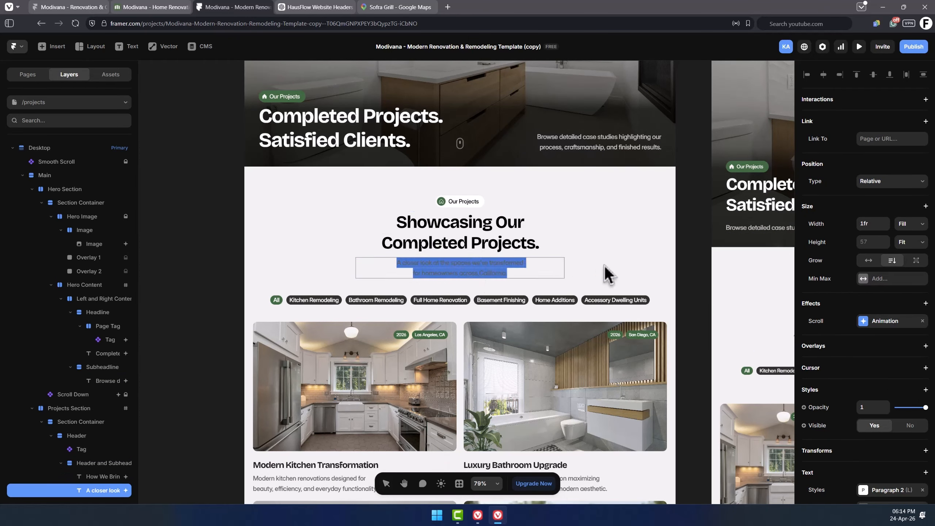
key(Escape)
scroll(686, 266, down, 3)
double_click(313, 194)
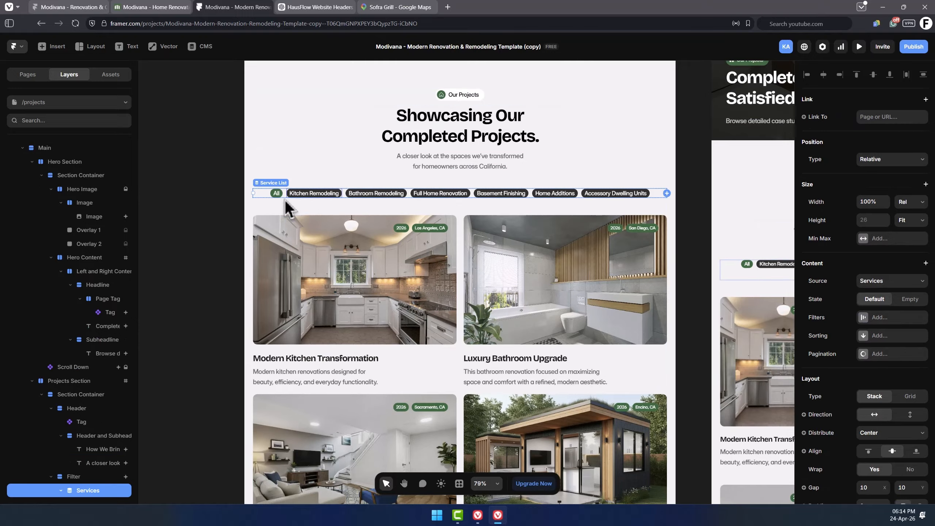
Inspect the project cards grid and the Projects collection list on the /projects page.
scroll(94, 324, down, 2)
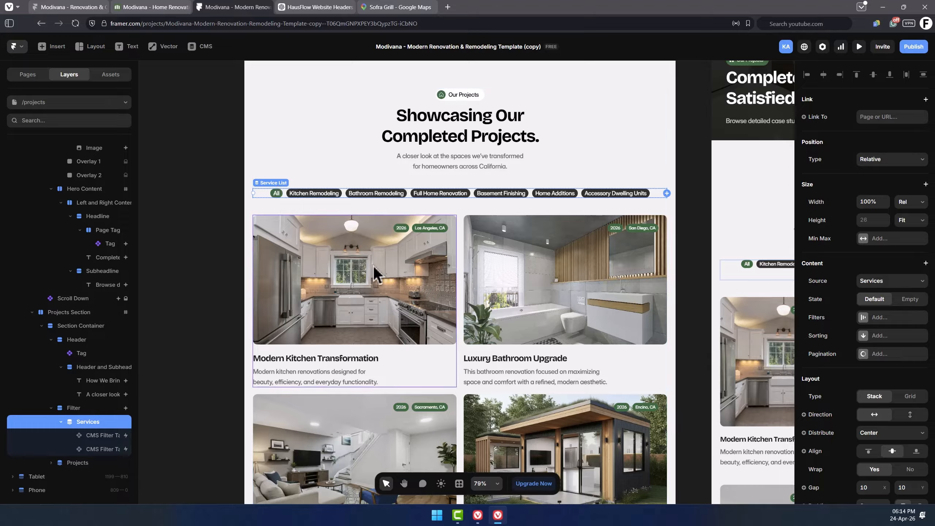
scroll(433, 246, down, 2)
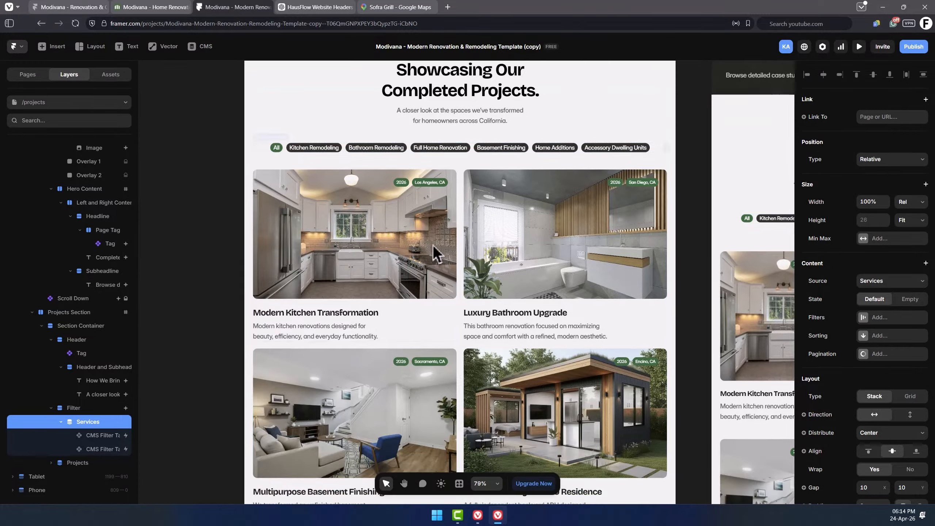
click(433, 246)
scroll(85, 383, down, 1)
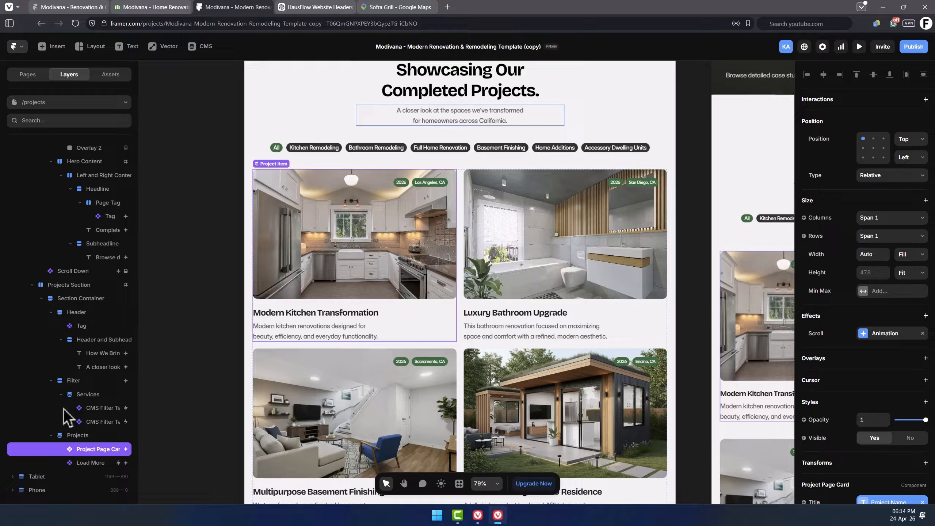
click(84, 434)
click(703, 181)
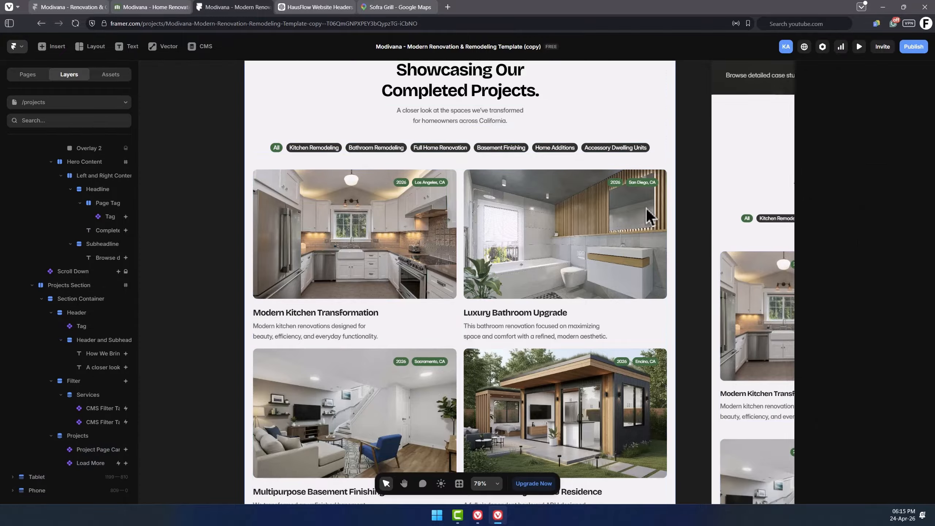
scroll(530, 221, down, 4)
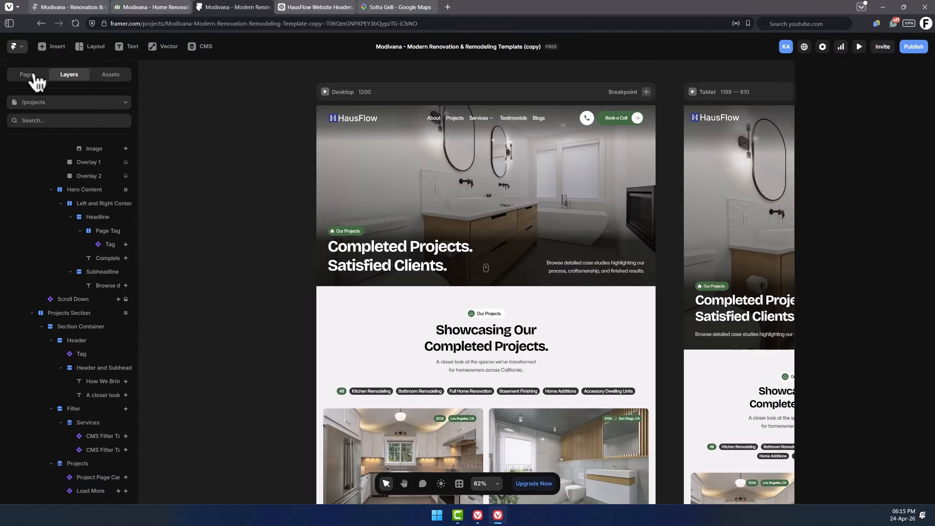
Open the Modern Kitchen Transformation project detail page and inspect its headline, content sections and testimonial.
click(34, 75)
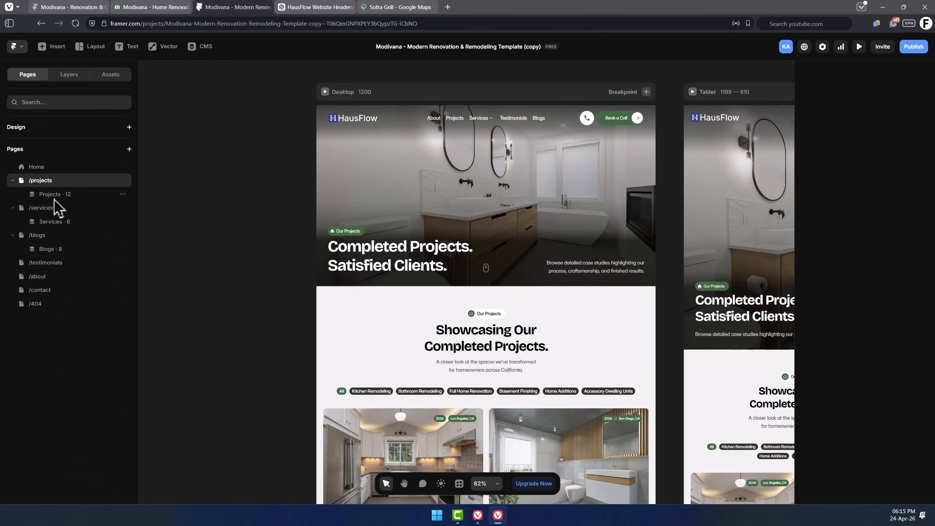
click(54, 195)
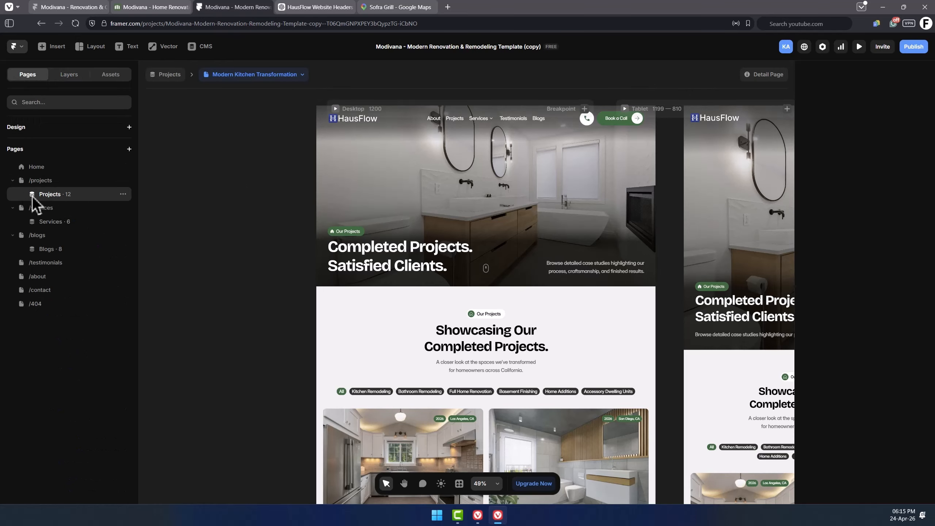
click(372, 258)
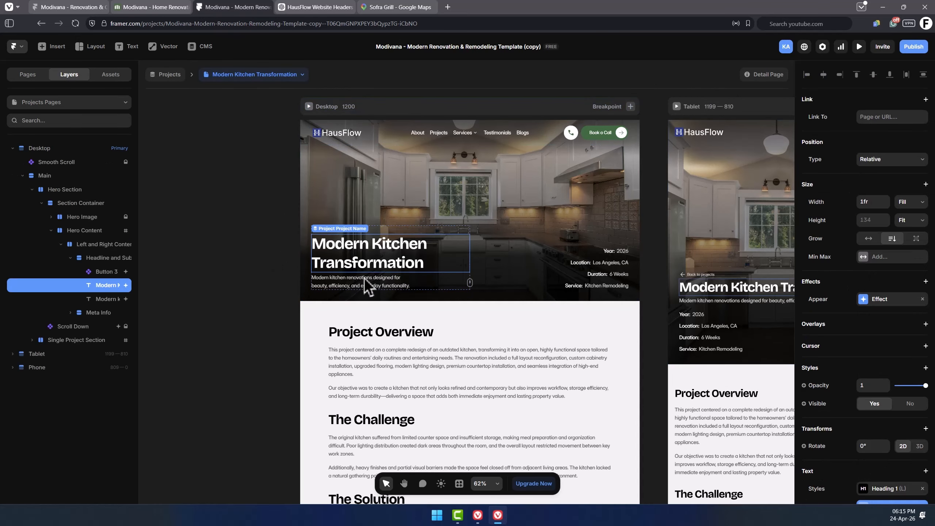
click(649, 235)
scroll(648, 234, down, 2)
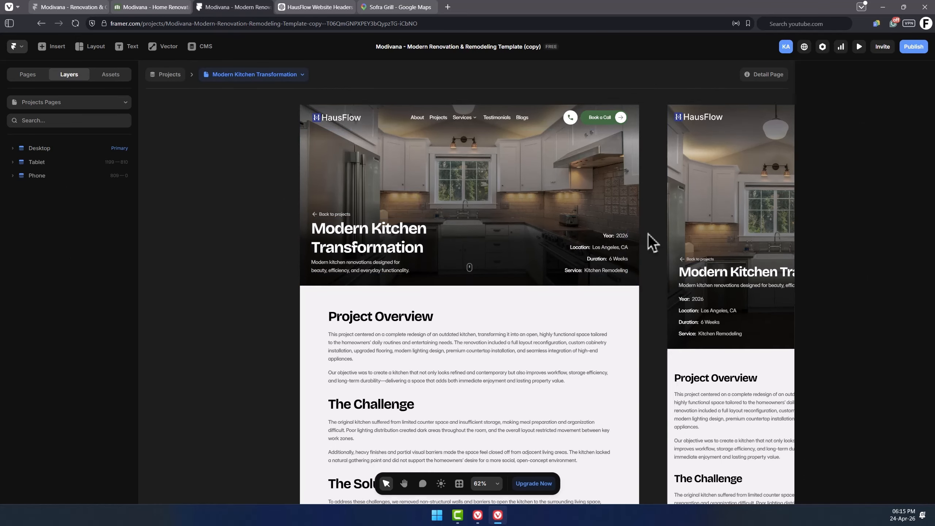
scroll(648, 234, down, 12)
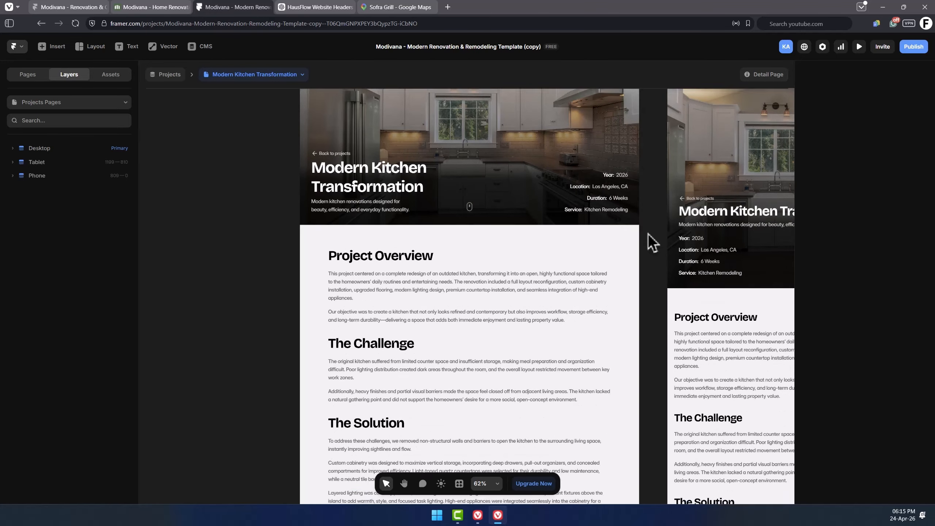
scroll(648, 234, down, 20)
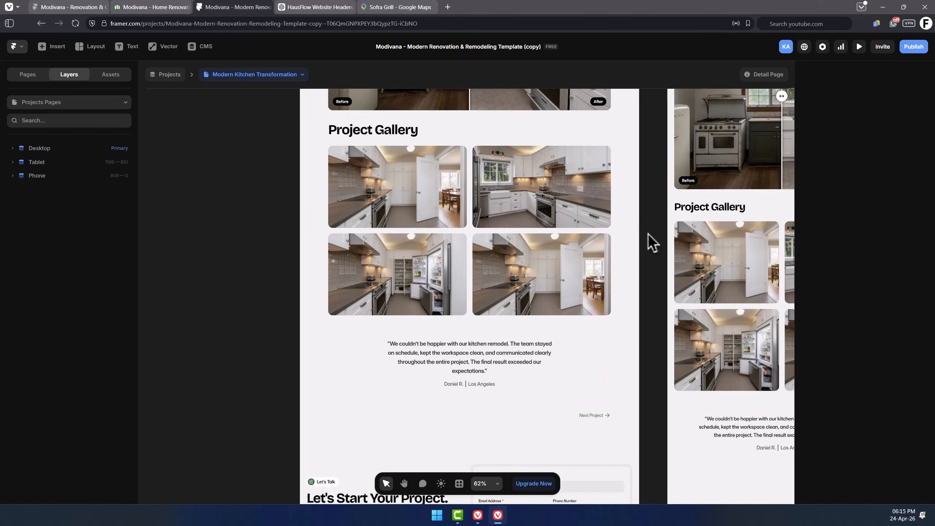
click(468, 248)
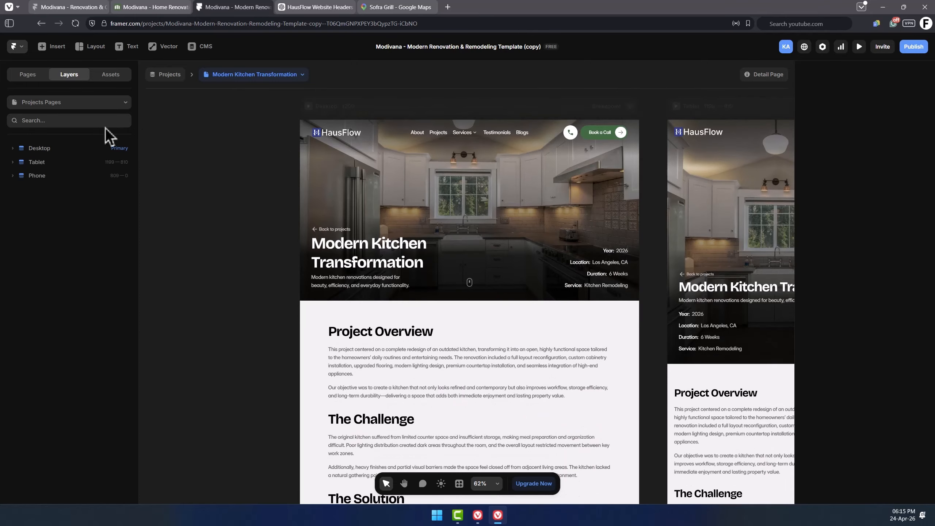
Switch to the /services page and inspect the hero image's settings and the hero tag.
click(65, 105)
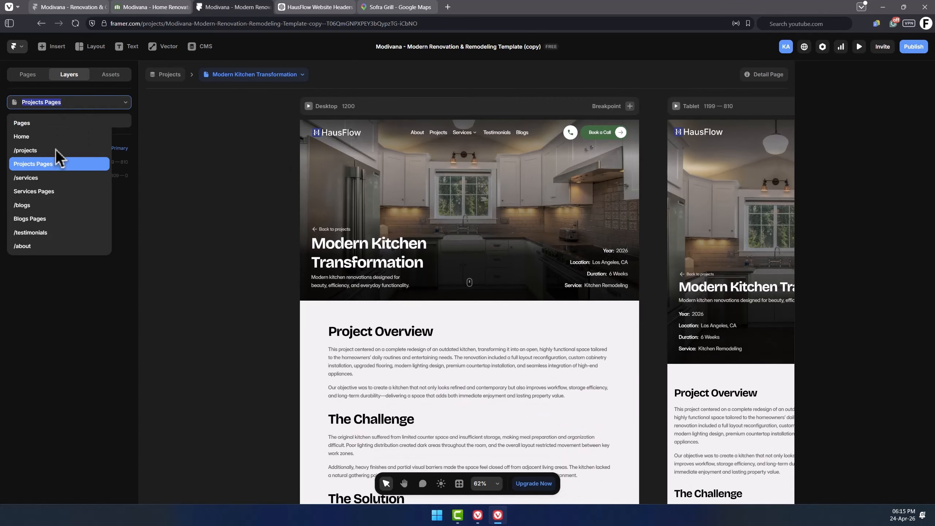
click(51, 181)
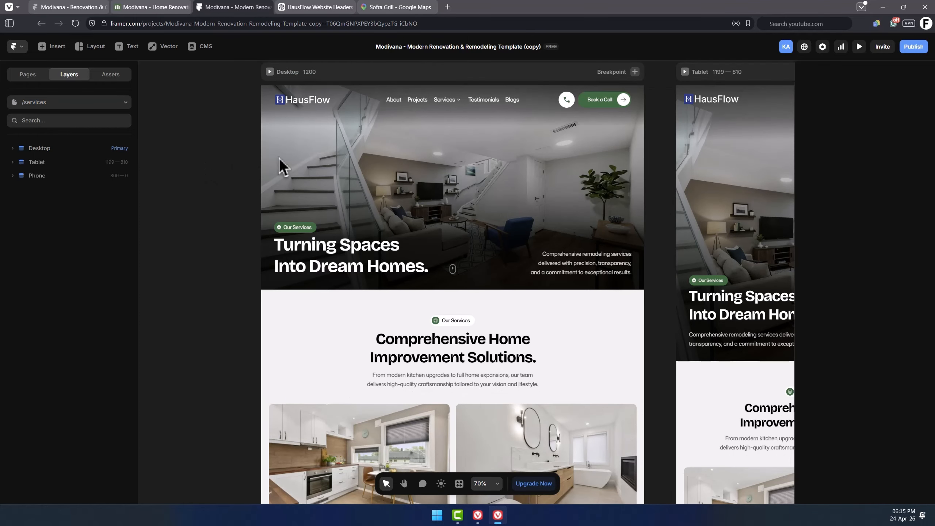
key(space)
drag(399, 165, 411, 196)
click(407, 215)
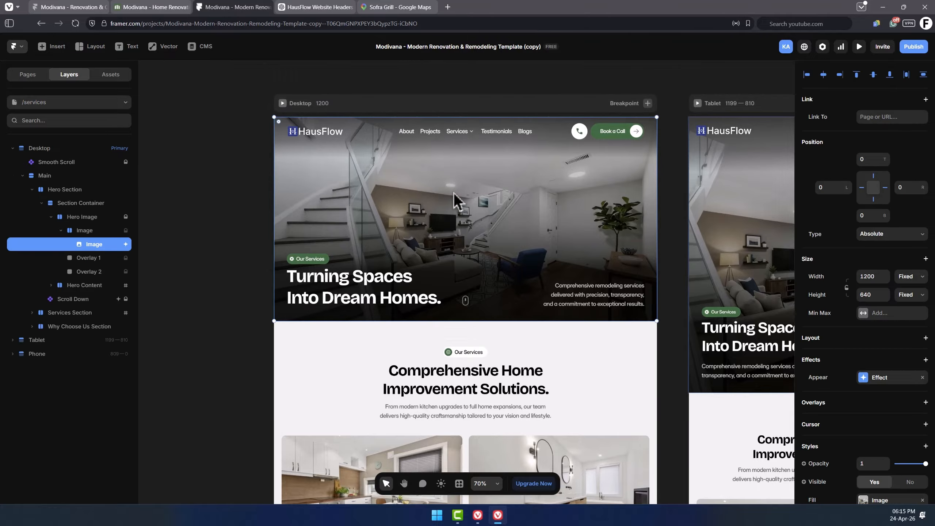
scroll(468, 219, up, 2)
scroll(847, 360, down, 5)
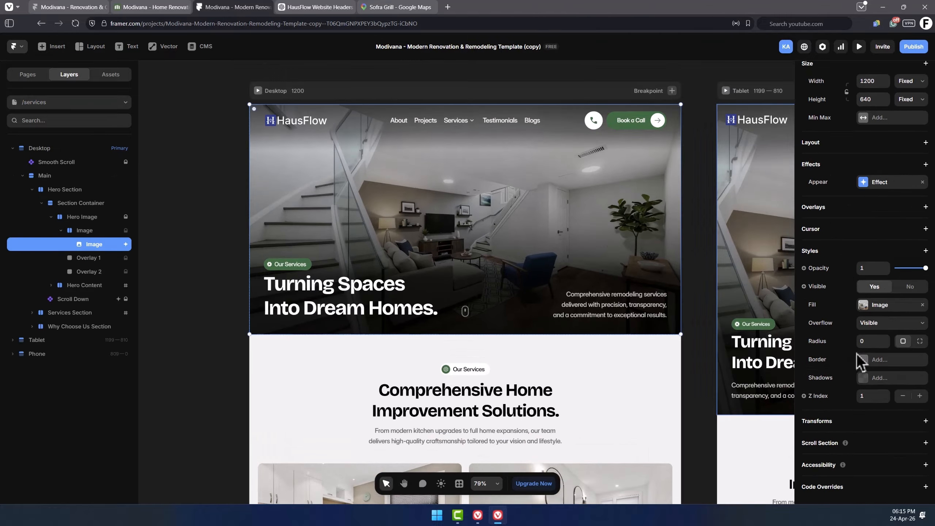
click(313, 296)
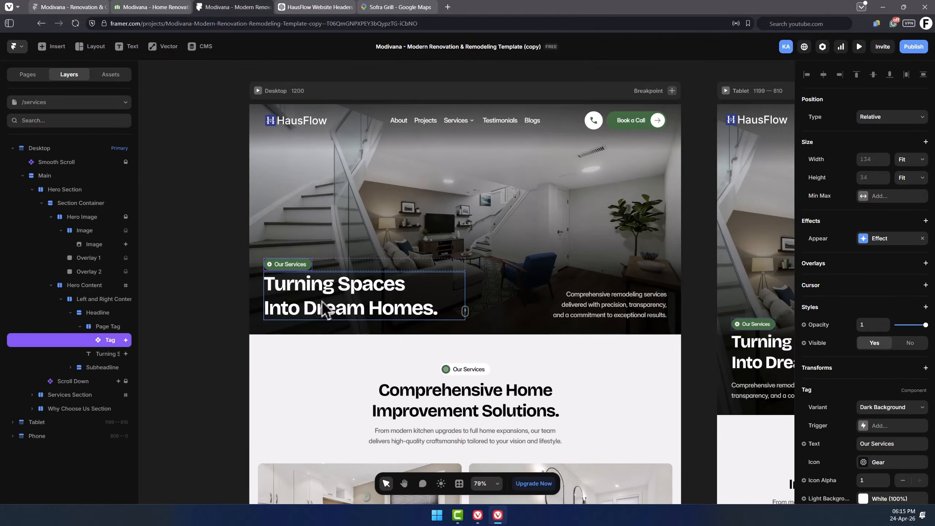
Inspect the services hero headline and subheadline text layers.
click(347, 297)
double_click(346, 294)
click(588, 302)
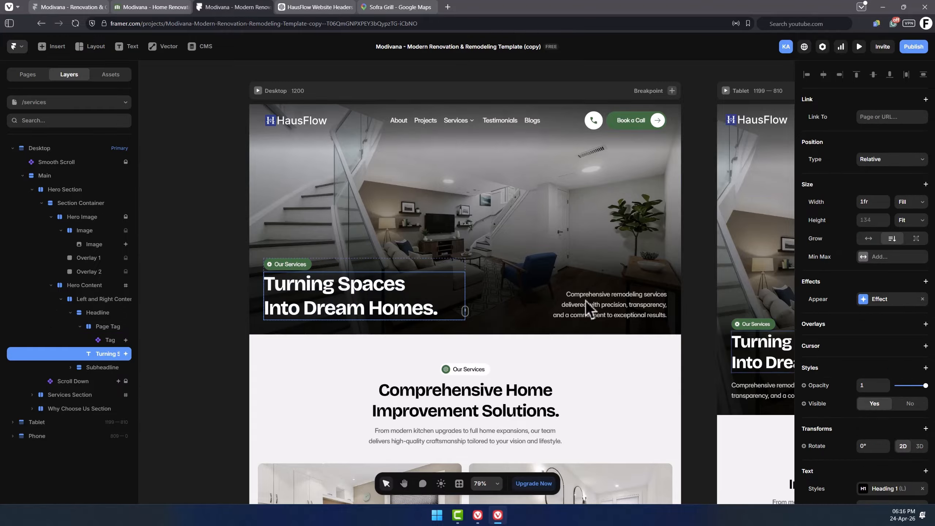
click(598, 303)
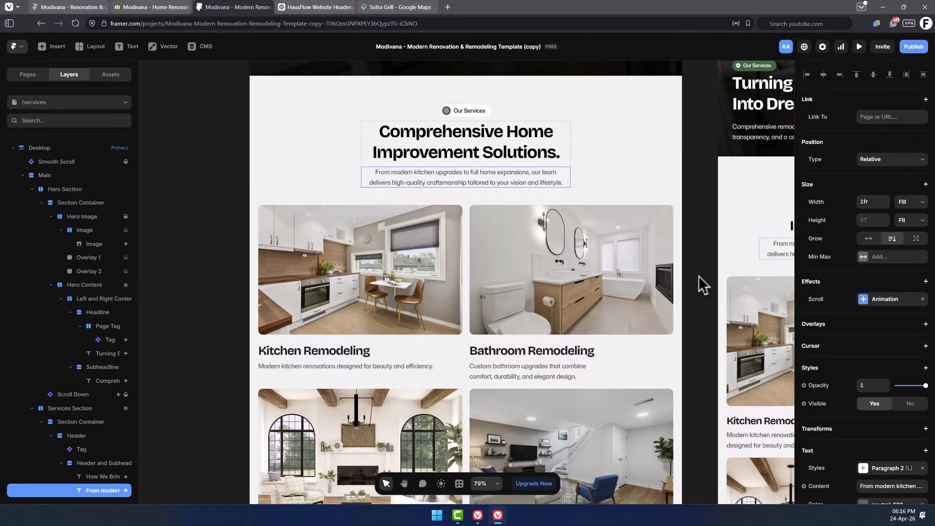
Inspect the Services section's intro text and the service page cards grid.
scroll(431, 192, down, 5)
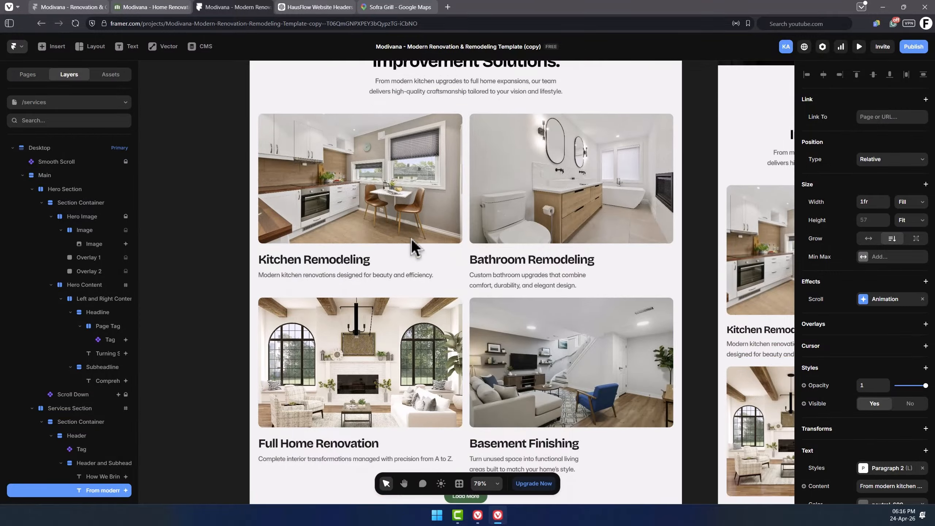
click(409, 213)
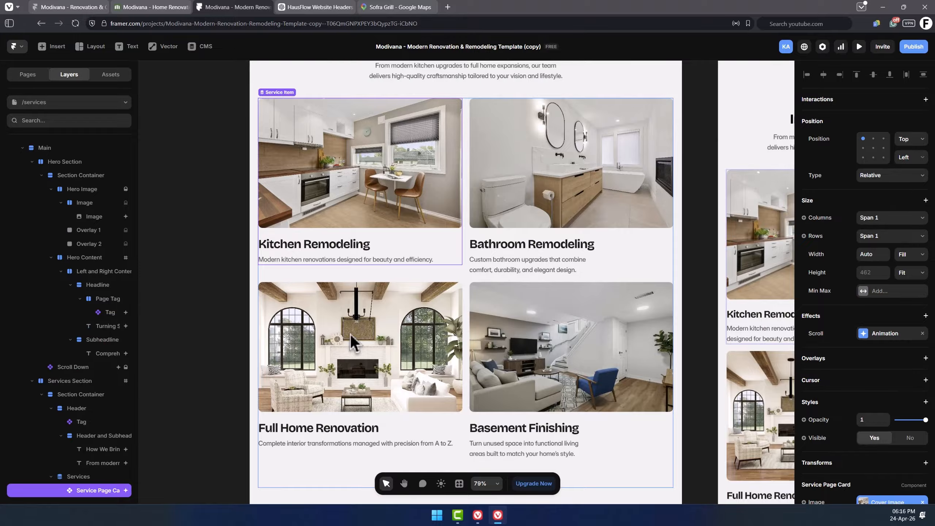
scroll(350, 334, down, 4)
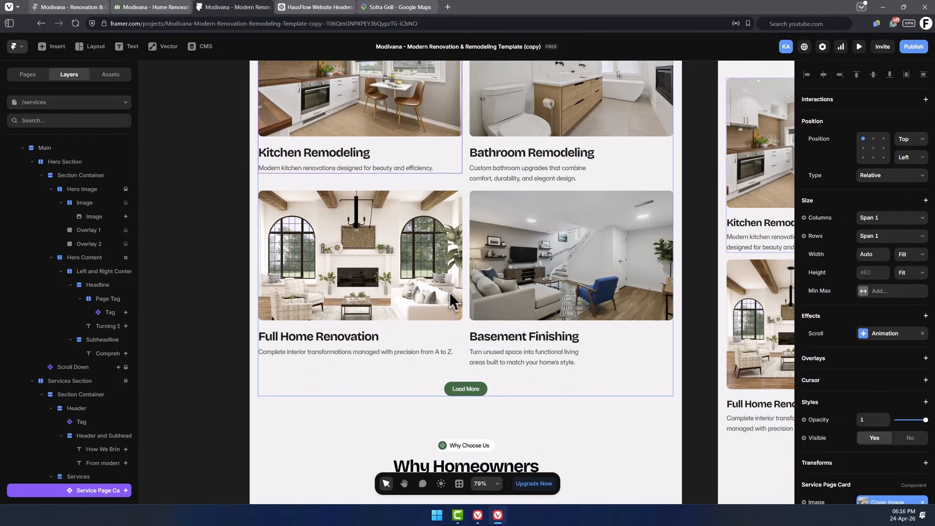
scroll(450, 292, down, 8)
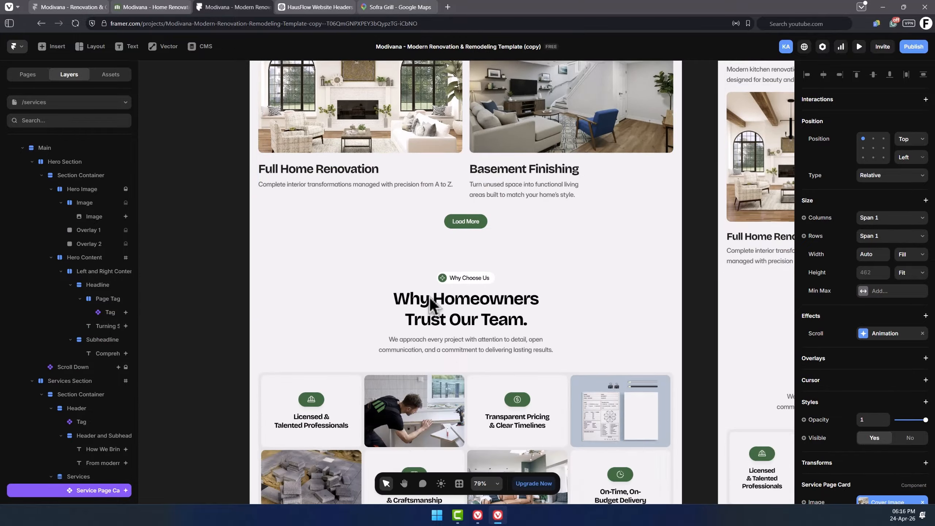
Inspect the Why Choose Us section header and its bullet point cards.
scroll(432, 278, down, 6)
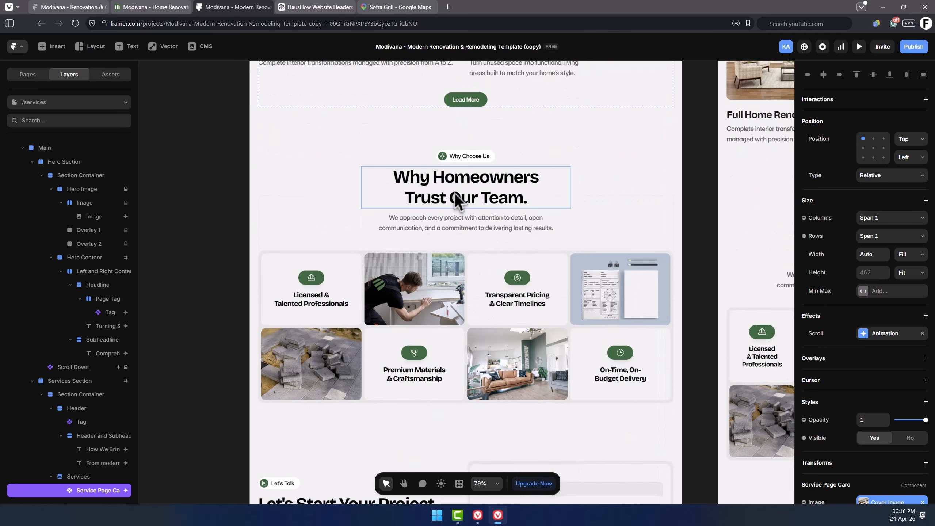
scroll(455, 192, down, 1)
click(533, 141)
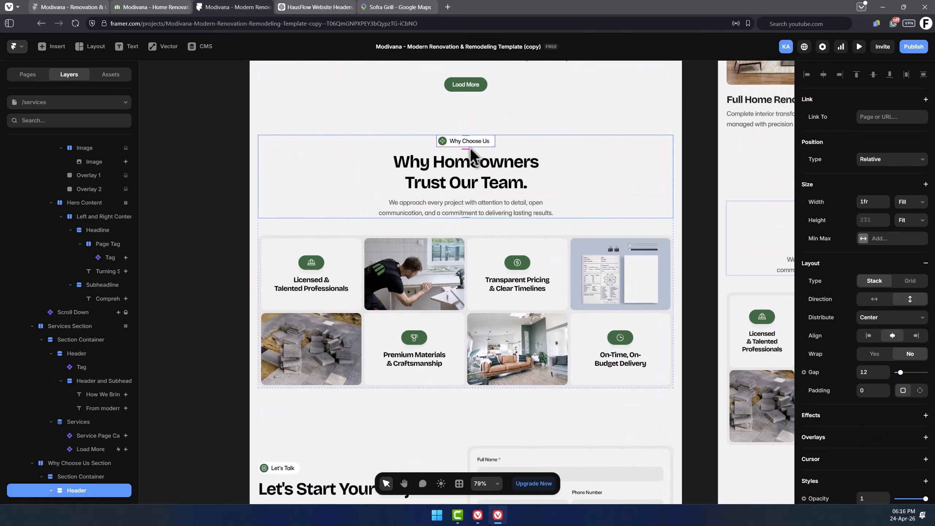
click(327, 272)
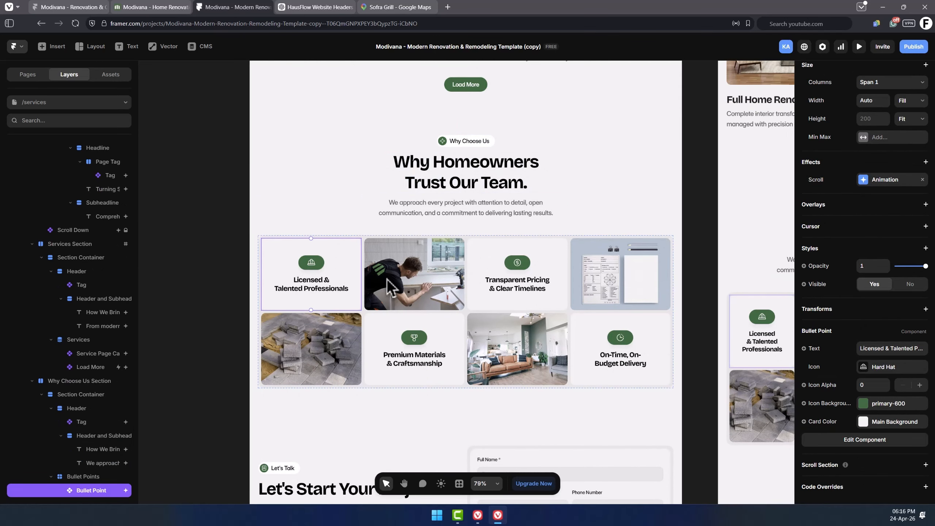
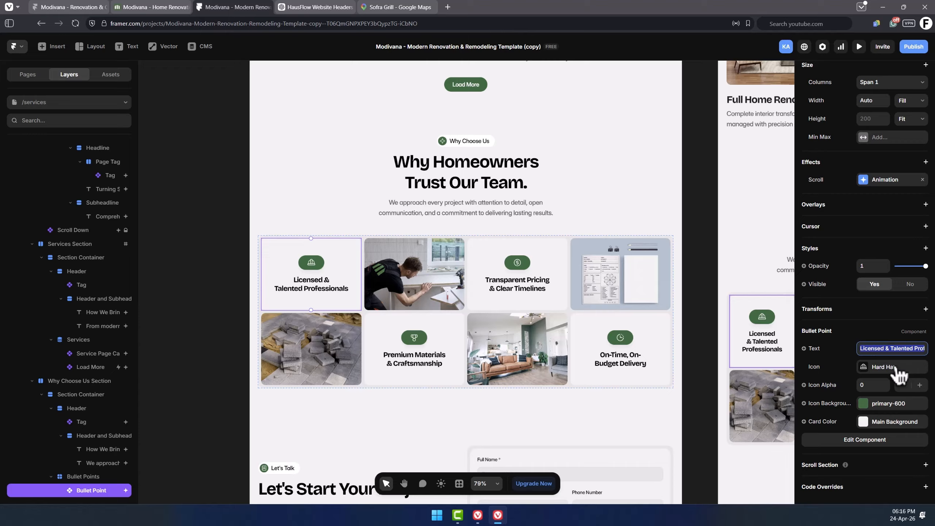
Inspect a Why Choose Us image card, then open the Kitchen Remodeling service detail page.
click(418, 280)
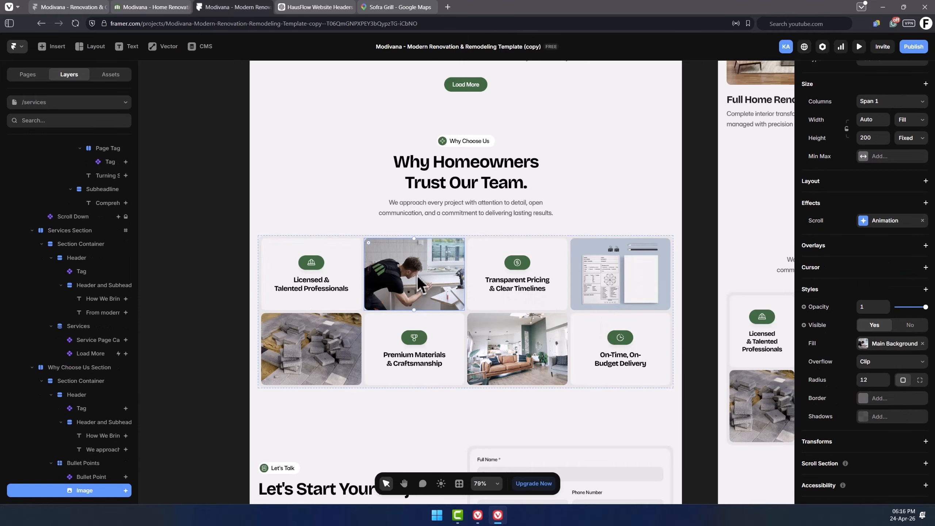
click(883, 345)
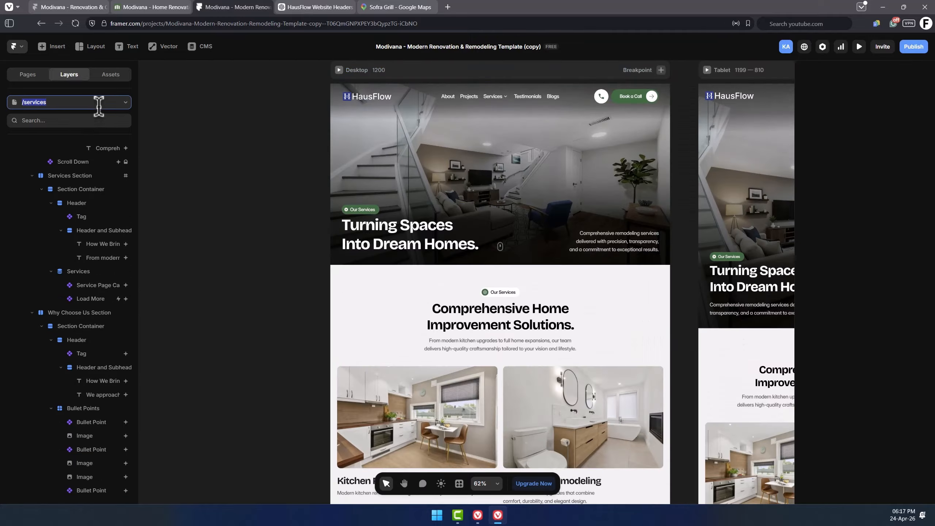
click(98, 104)
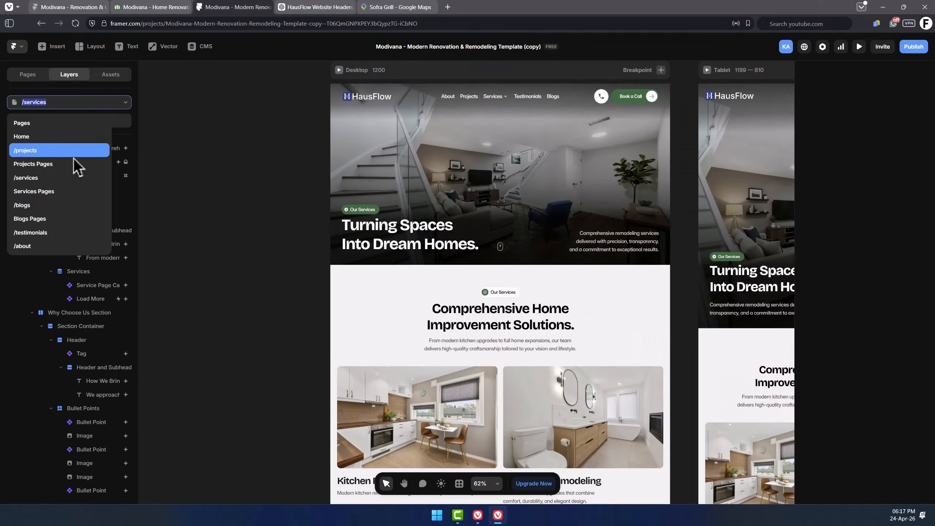
click(71, 196)
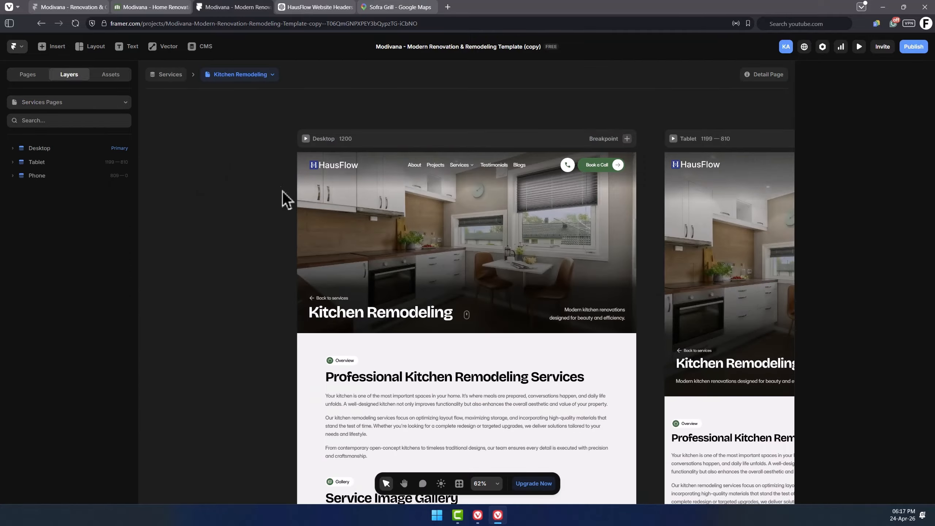
click(465, 233)
click(247, 199)
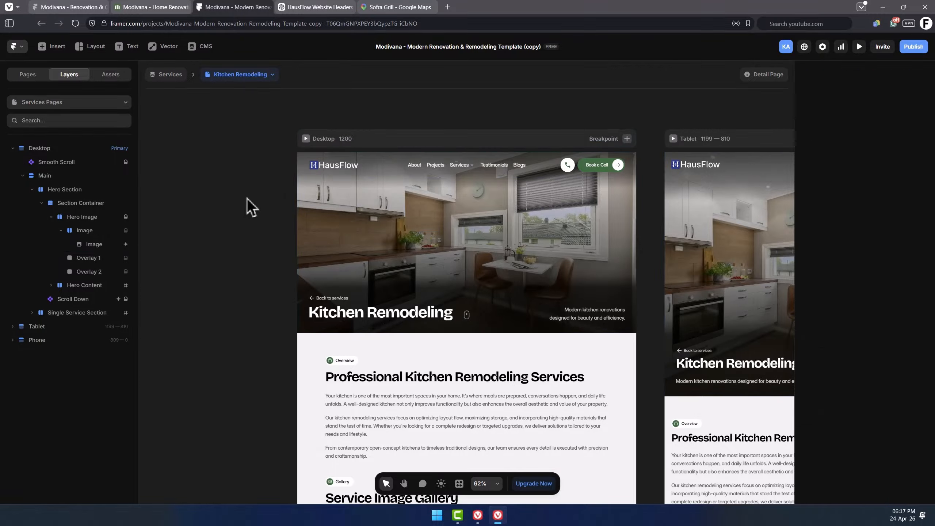
Switch to the /blogs page and change the hero headline to "Home Construction Insights & Advice.".
click(107, 106)
click(50, 199)
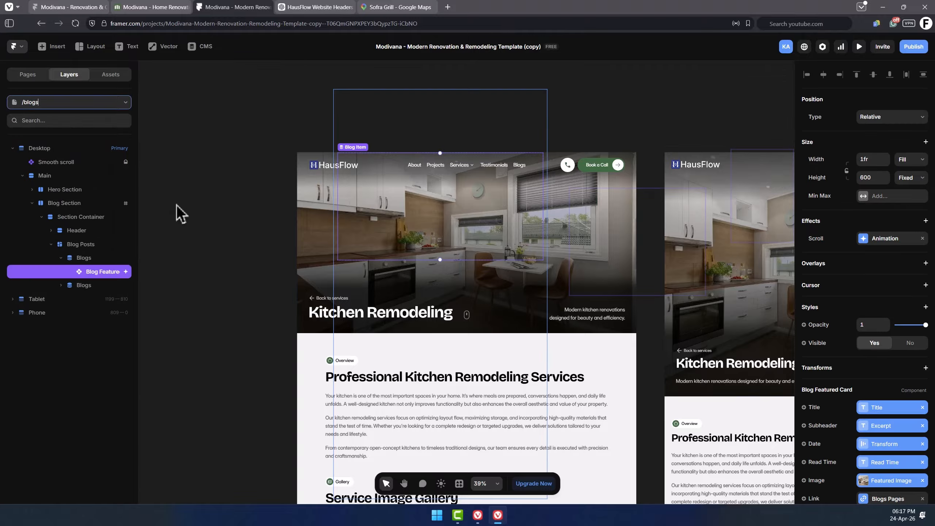
click(244, 209)
scroll(921, 373, down, 3)
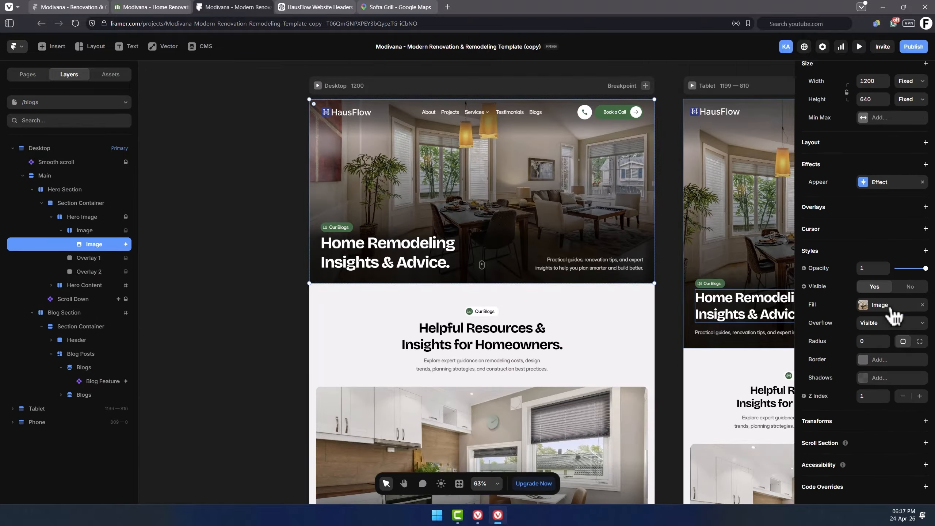
click(890, 305)
double_click(428, 244)
text(Cos)
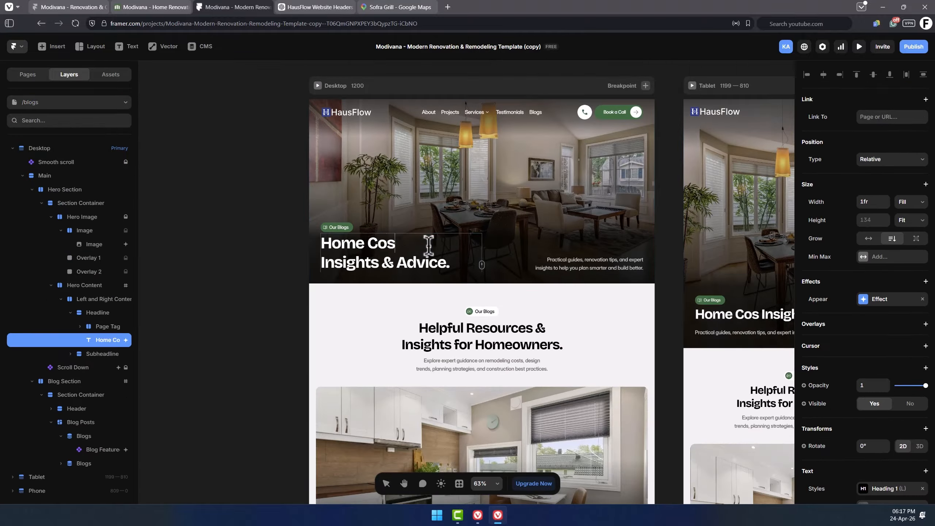
text(struction)
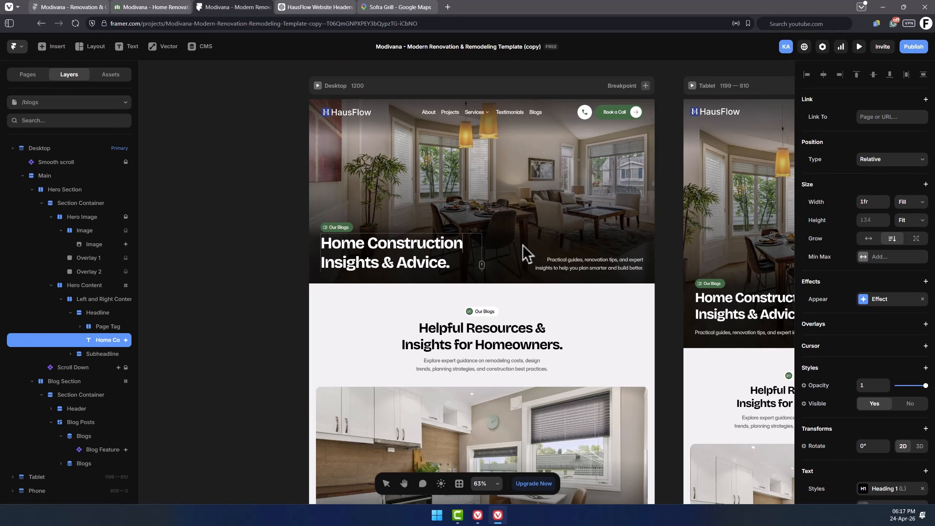
Inspect the blog featured card and the blog post cards in the blog section.
scroll(527, 255, down, 10)
click(507, 228)
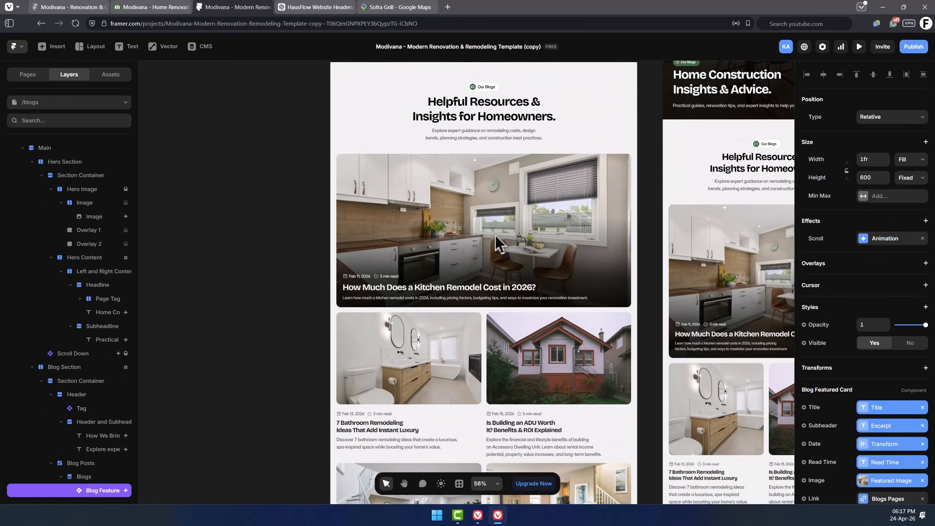
scroll(495, 235, down, 2)
scroll(495, 236, down, 3)
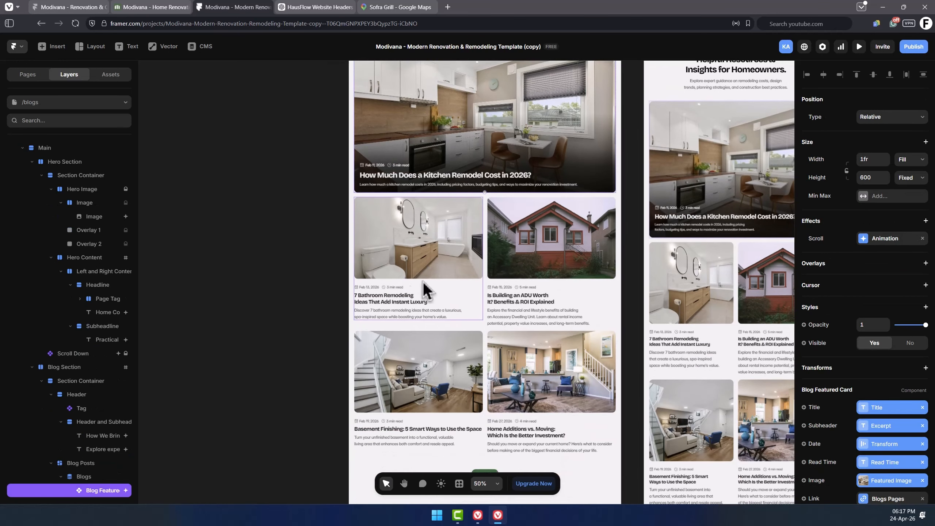
click(427, 290)
scroll(463, 281, down, 3)
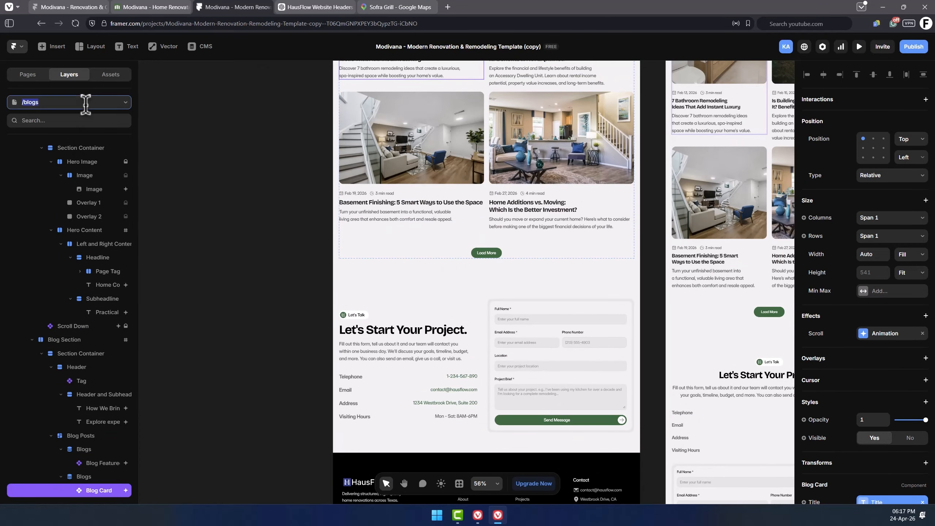
Open the blog detail page for the kitchen remodel cost article and review its content.
click(86, 102)
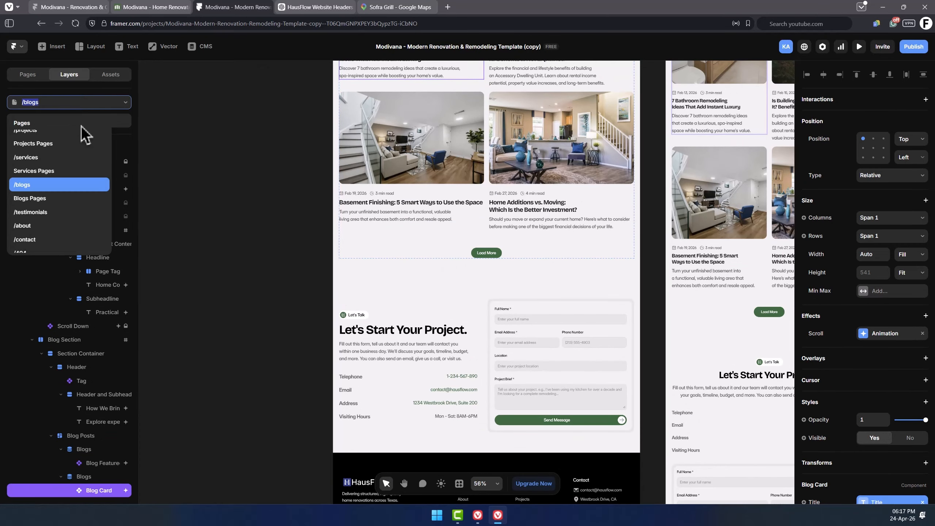
click(63, 201)
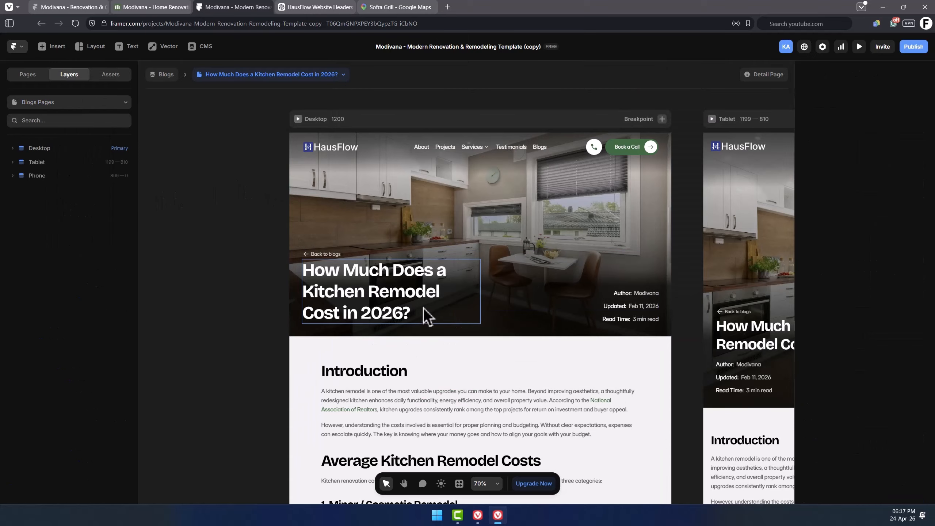
scroll(424, 317, down, 1)
Switch to the /testimonials page and inspect the hero image's fill settings.
click(90, 102)
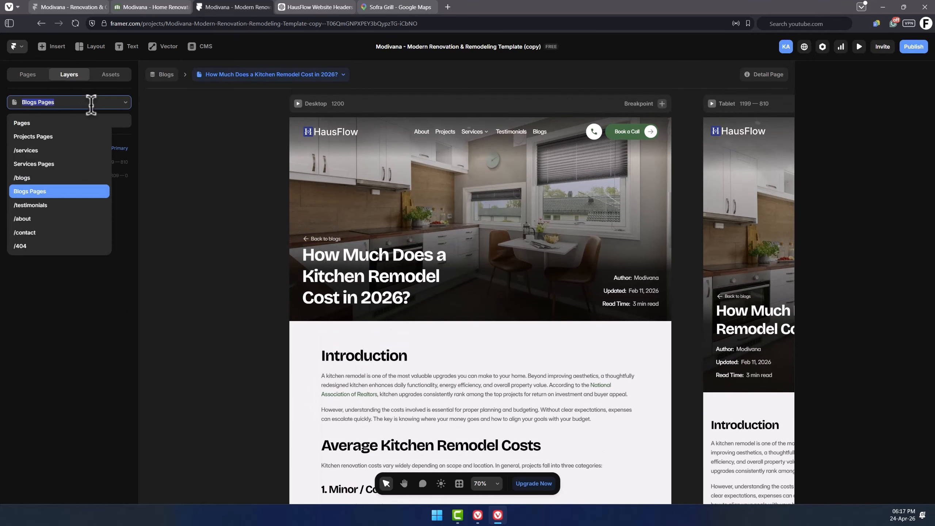
click(55, 206)
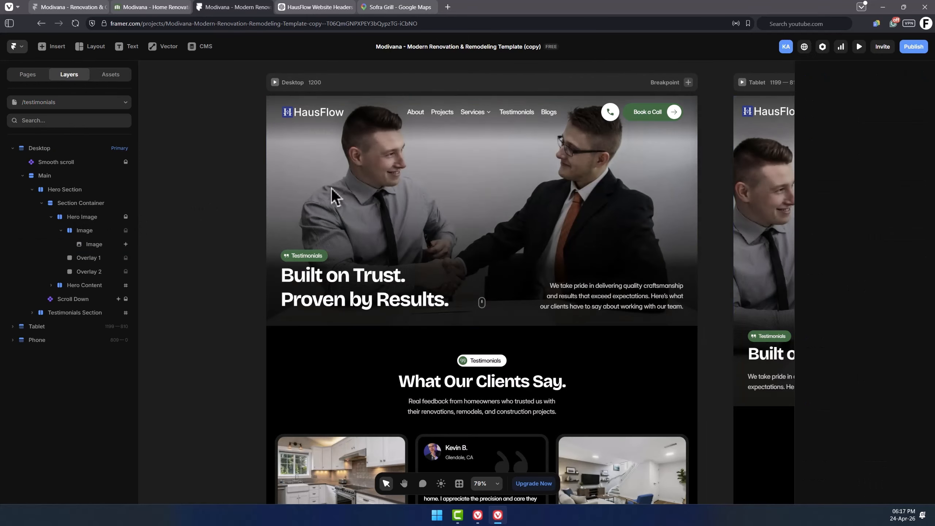
scroll(884, 311, down, 5)
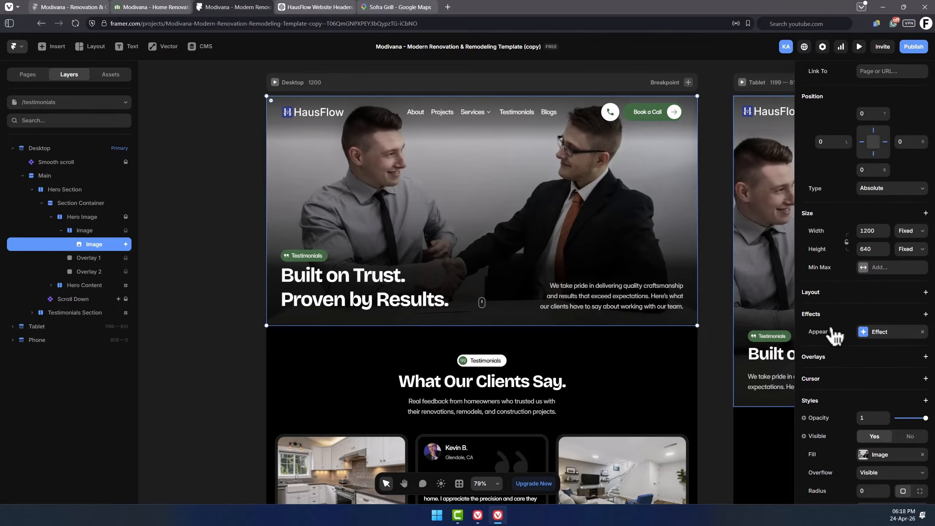
click(880, 305)
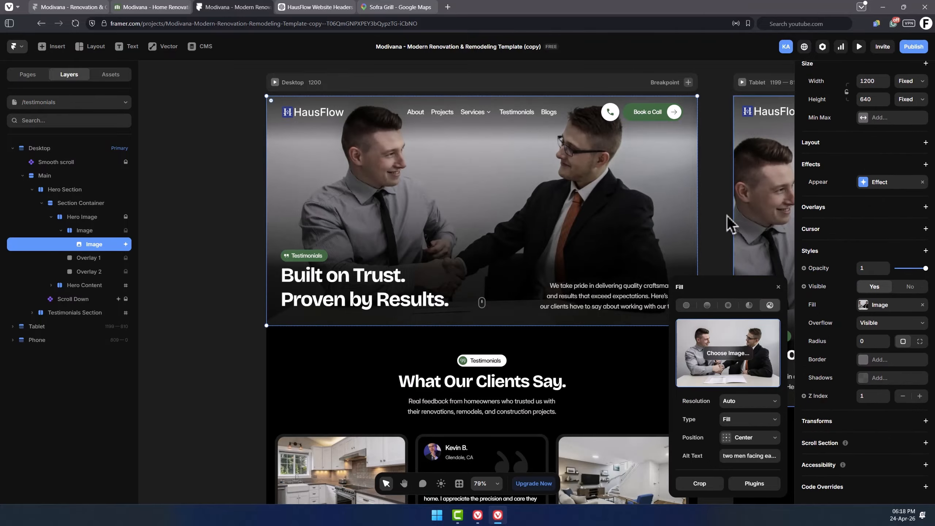
click(714, 210)
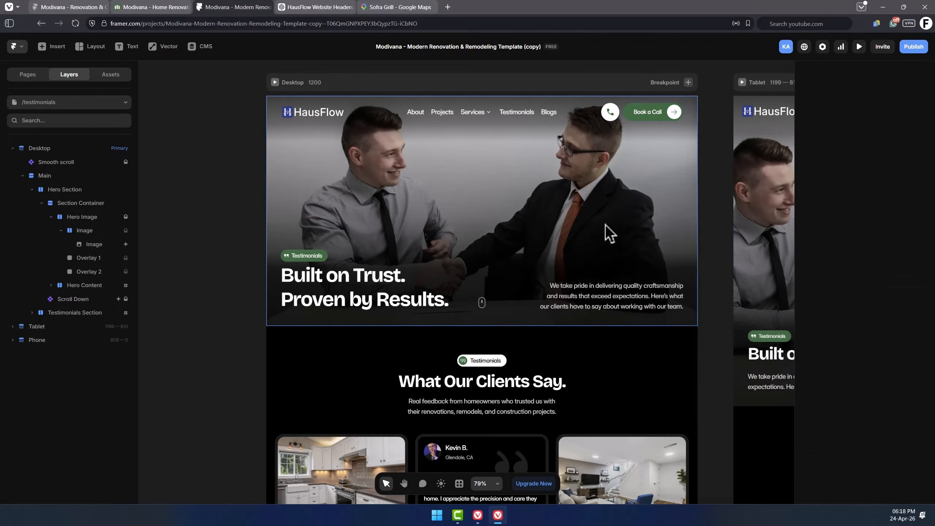
Inspect the testimonials hero tag, subheadline and the testimonial list grid.
click(304, 258)
click(589, 308)
scroll(515, 358, down, 3)
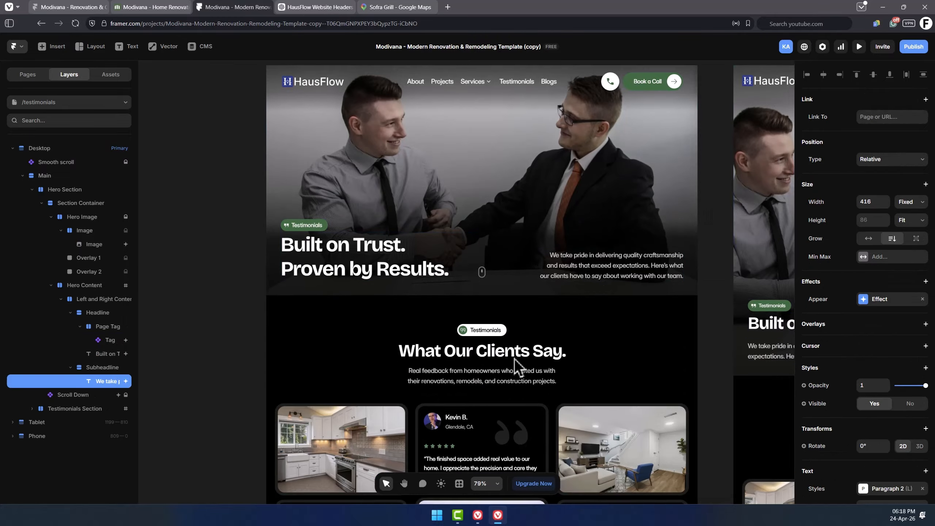
scroll(491, 360, down, 5)
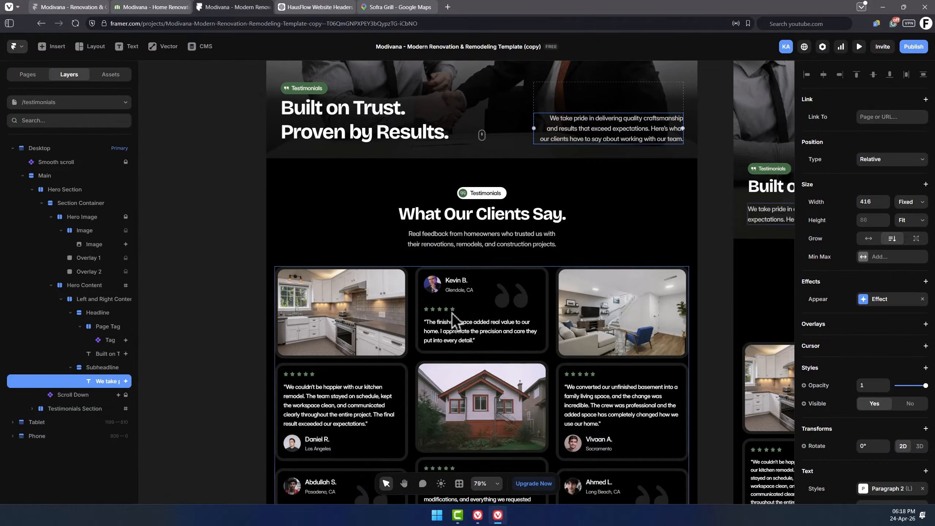
click(445, 300)
scroll(410, 301, down, 4)
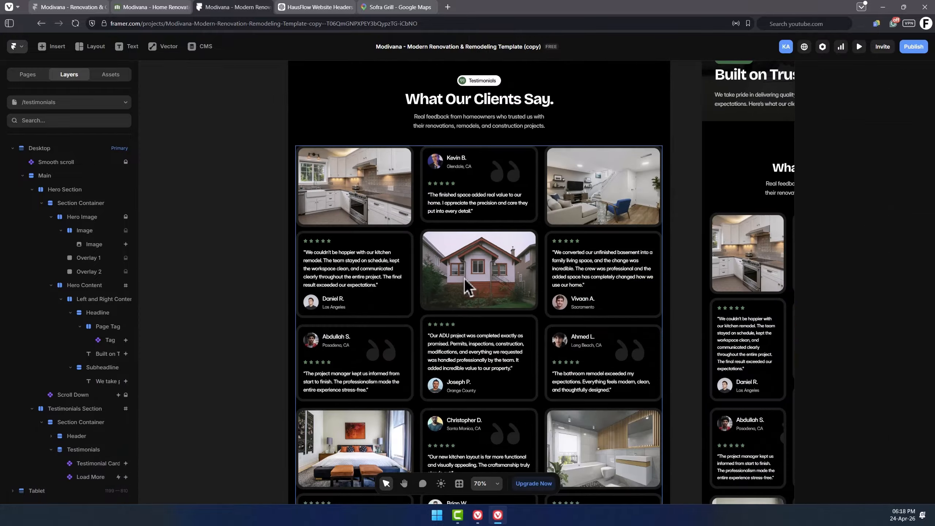
scroll(465, 278, down, 4)
scroll(465, 278, down, 10)
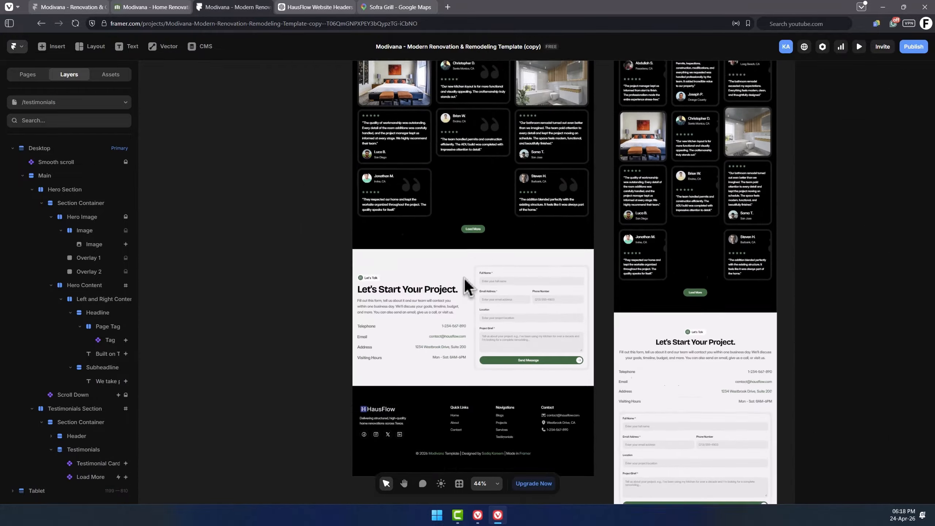
Switch to the /about page and inspect the hero image's fill settings.
scroll(465, 278, up, 3)
scroll(465, 278, up, 2)
click(69, 102)
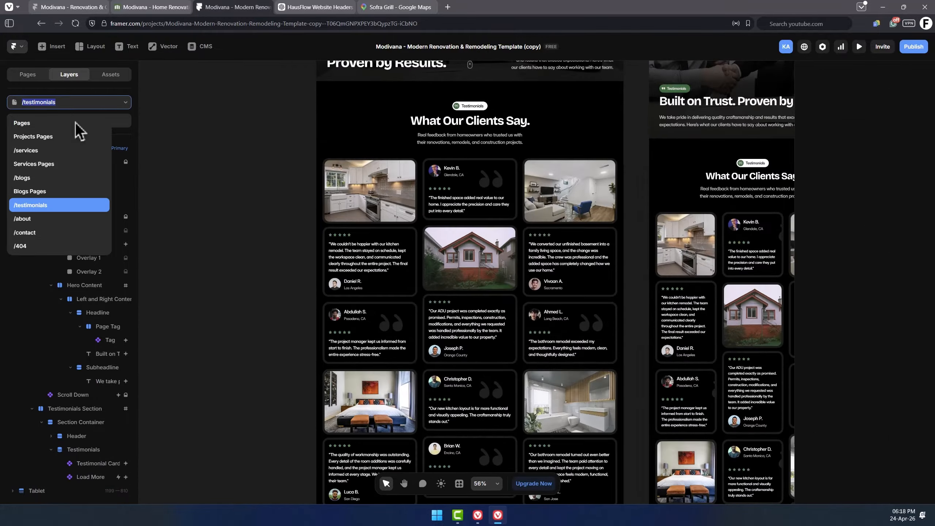
click(58, 220)
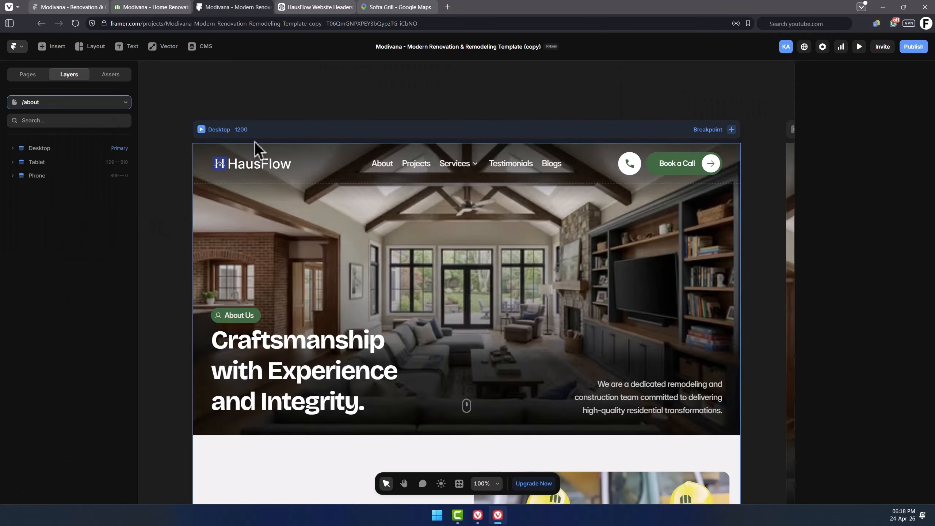
click(677, 312)
scroll(897, 326, down, 5)
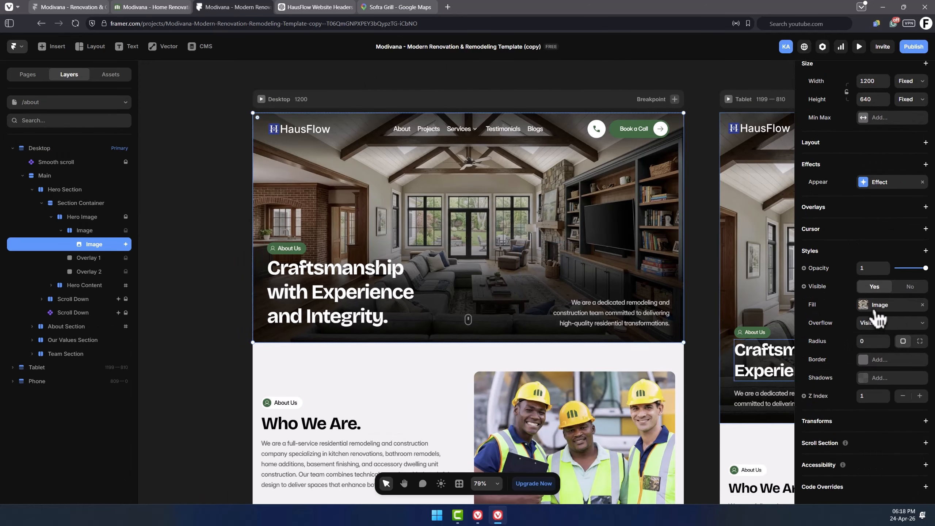
click(349, 301)
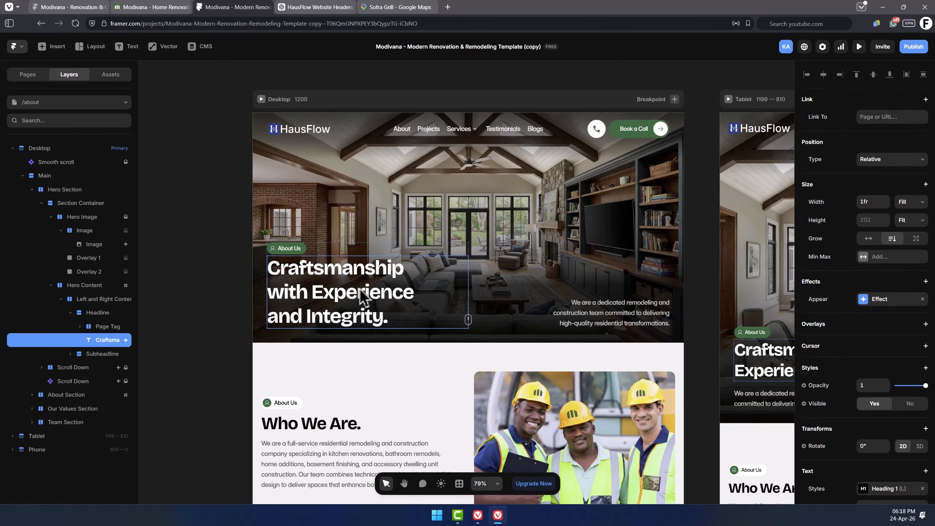
Inspect the about hero headline, tag and subheadline text layers.
double_click(372, 296)
click(289, 253)
click(290, 253)
click(590, 319)
click(699, 250)
Inspect the Who We Are and Our Mission & Vision sections' images and text.
scroll(699, 251, down, 3)
scroll(699, 260, down, 3)
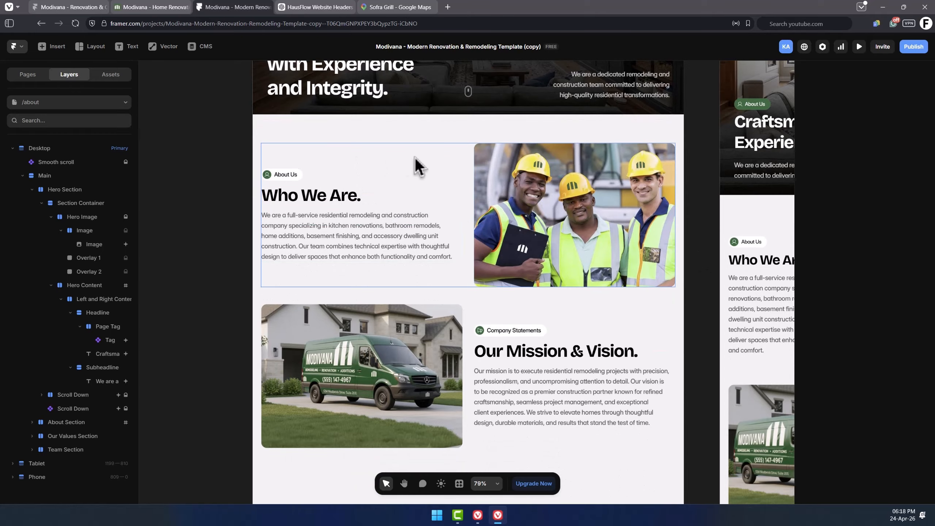
click(523, 183)
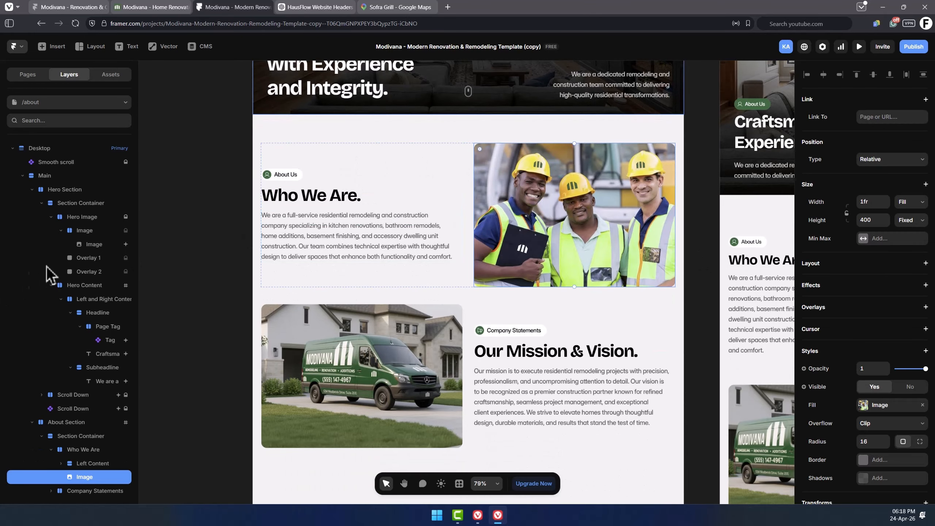
scroll(47, 268, down, 1)
click(403, 240)
scroll(475, 258, down, 2)
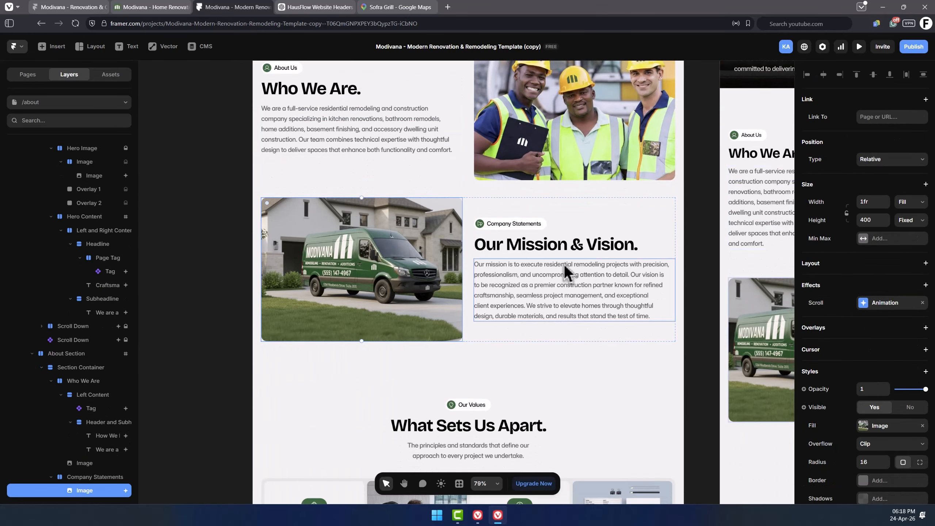
click(532, 253)
scroll(510, 280, down, 2)
scroll(479, 280, down, 3)
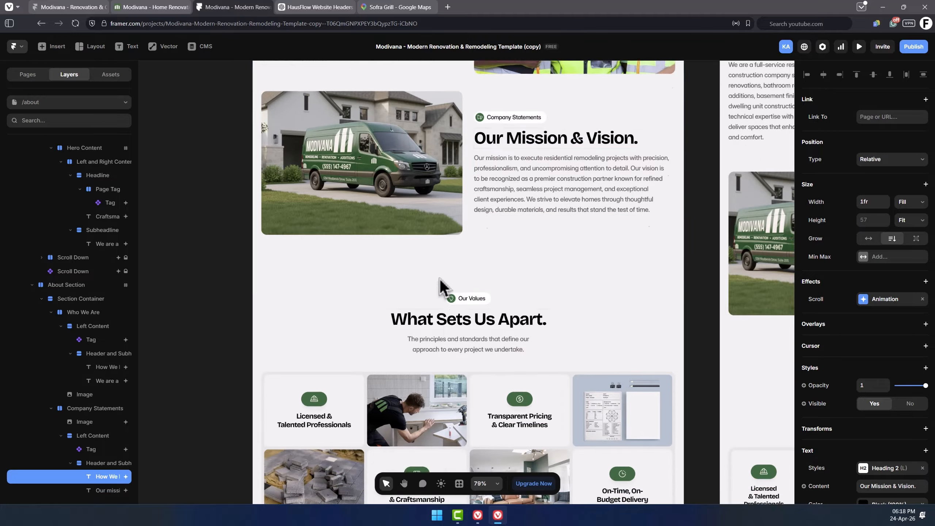
click(472, 209)
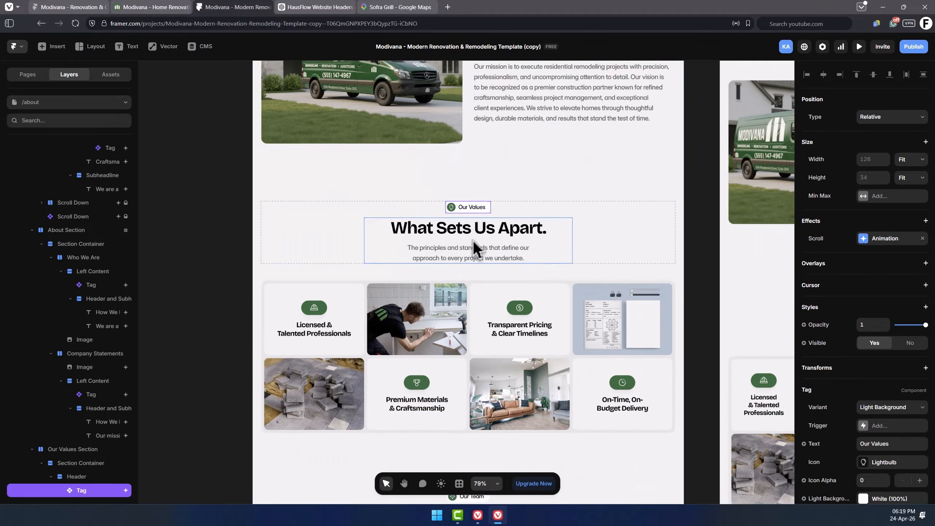
Inspect the Our Values section tag and its bullet point cards.
scroll(461, 247, down, 2)
scroll(121, 303, down, 2)
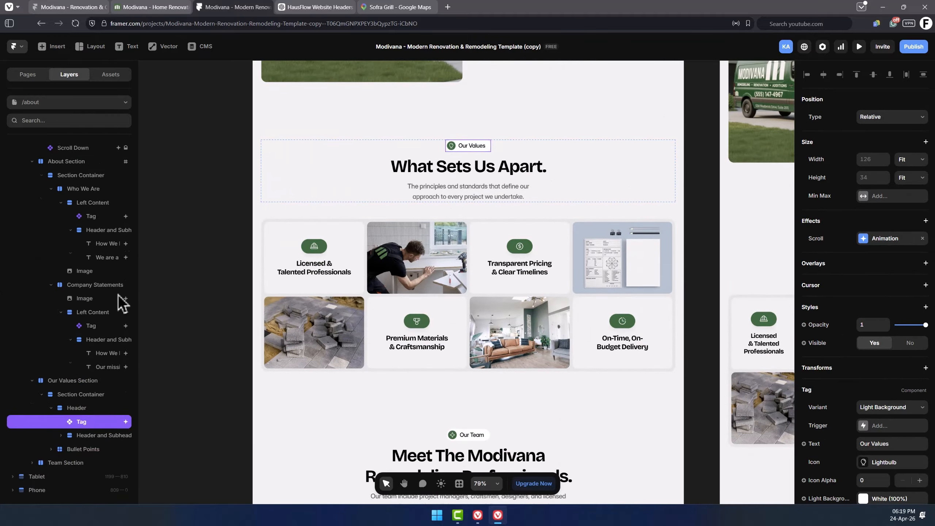
click(342, 277)
click(542, 275)
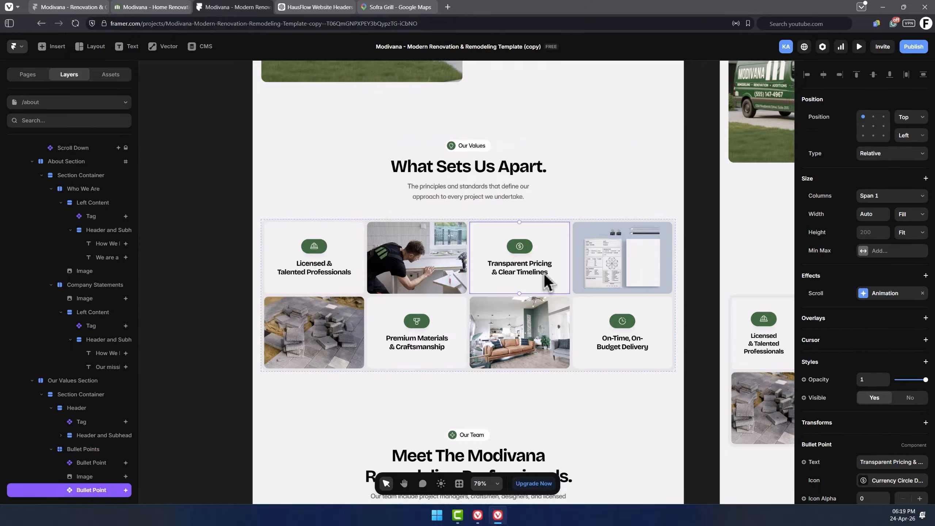
click(696, 261)
Change the team section heading to "Meet The HausFlow Construction Builders.".
scroll(695, 261, down, 4)
scroll(698, 262, down, 2)
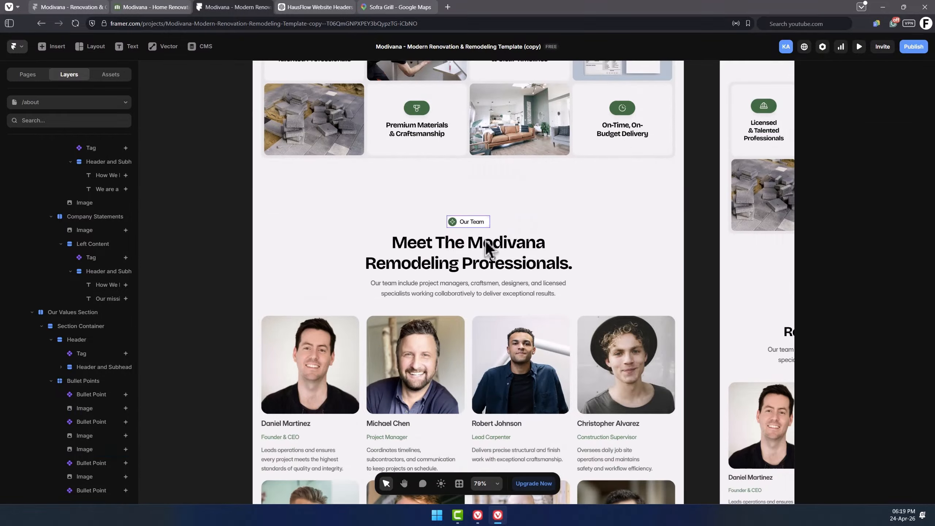
scroll(572, 217, down, 2)
double_click(523, 183)
text(HausFlow)
double_click(422, 205)
text(Construction)
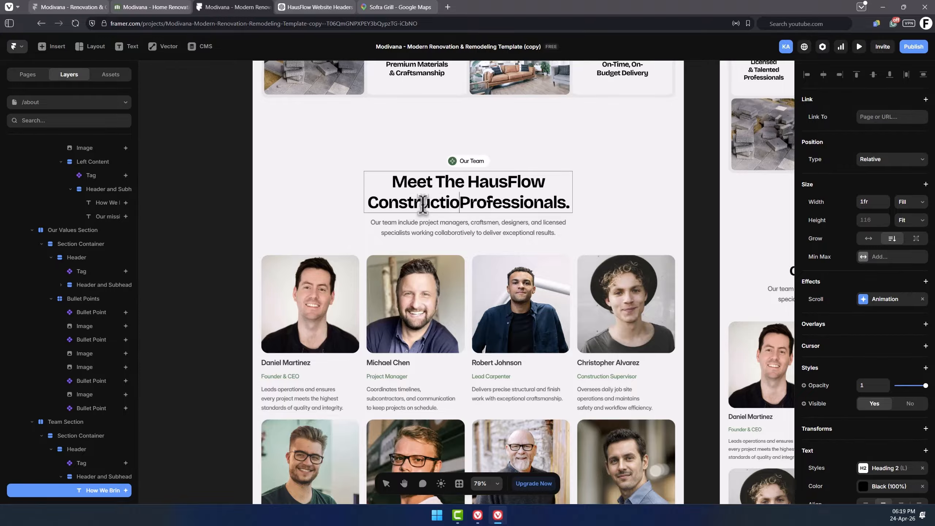
double_click(492, 231)
text(Builders)
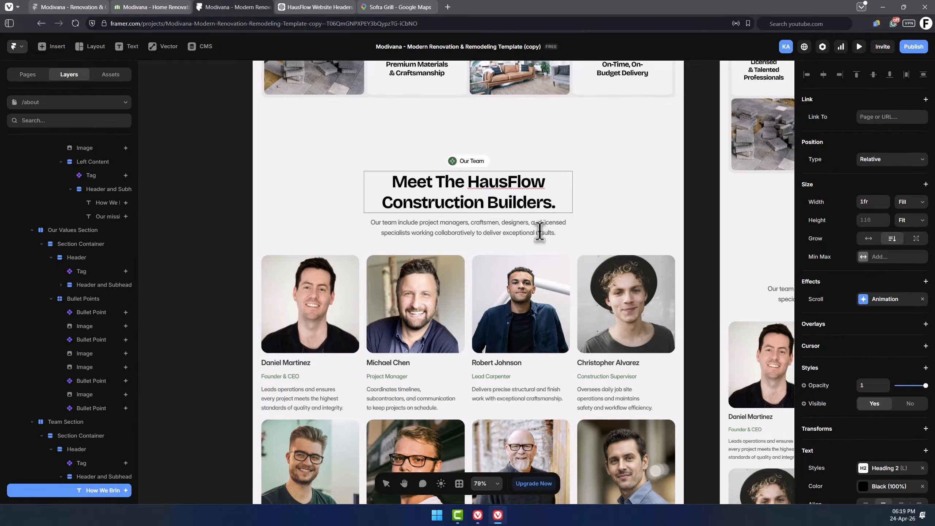
click(705, 187)
Inspect the first team card's image, name, role and role description properties.
scroll(705, 187, down, 3)
click(320, 275)
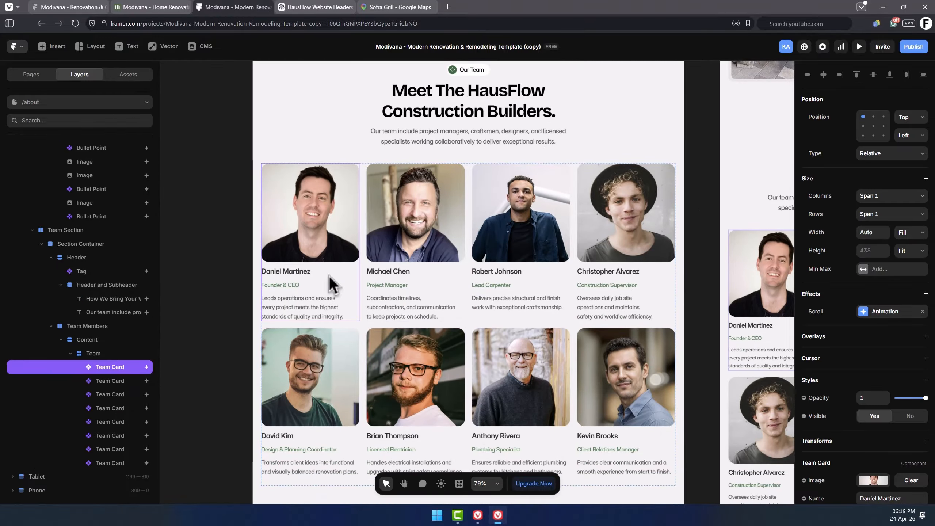
click(554, 249)
click(357, 235)
scroll(866, 282, down, 3)
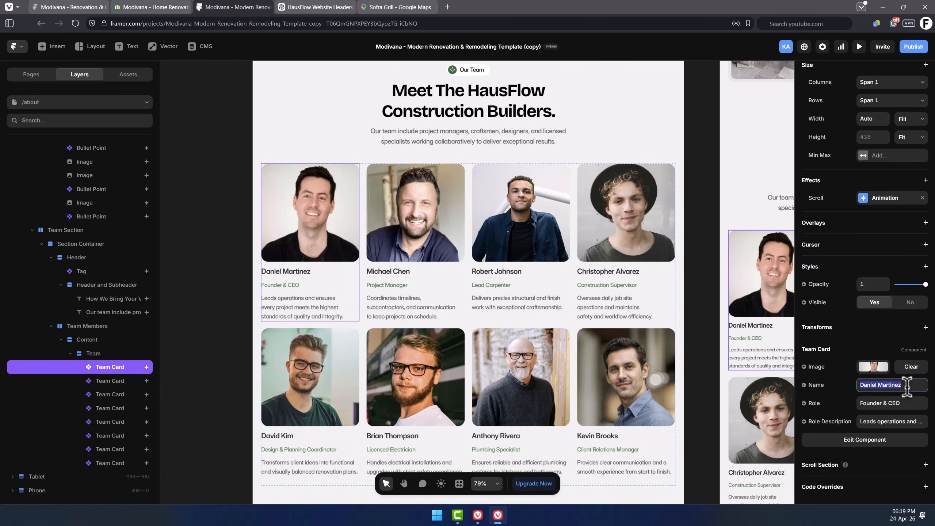
click(898, 403)
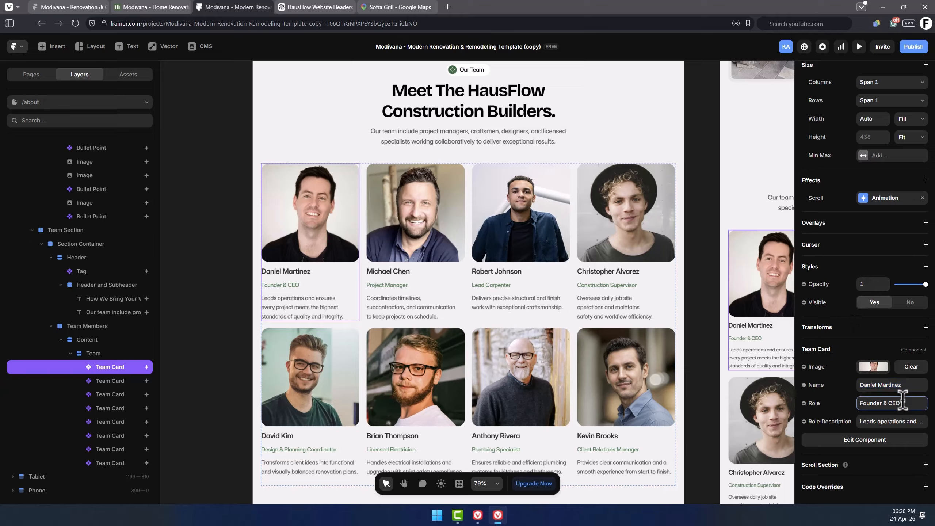
click(897, 421)
click(120, 463)
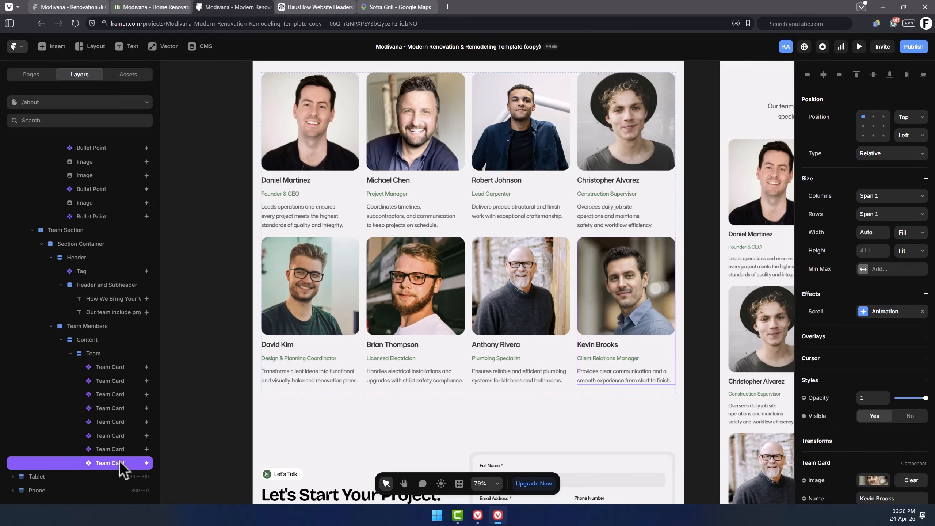
key(ctrl+d)
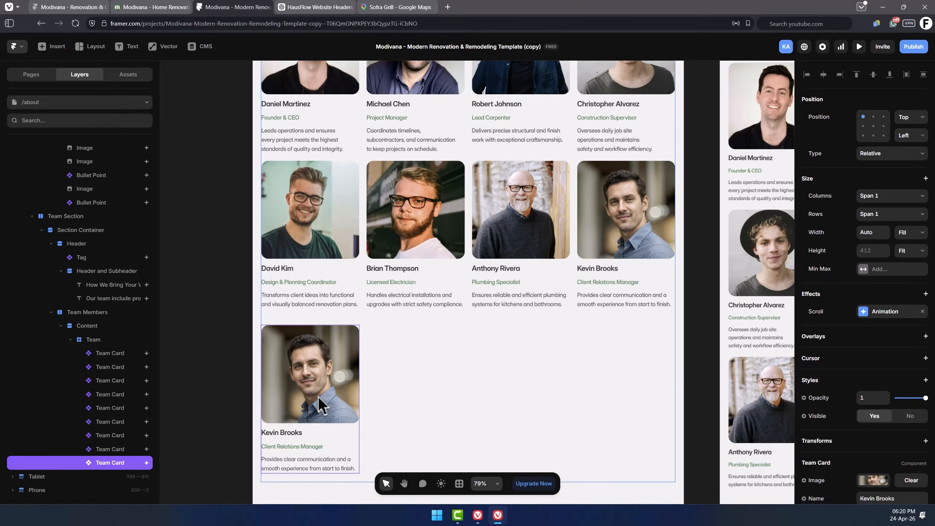
key(ctrl+d)
key(ctrl+d)
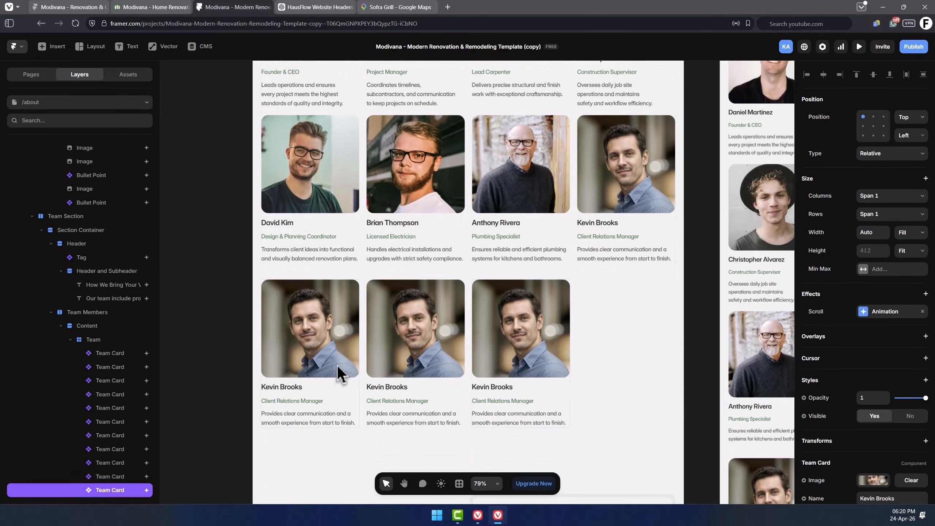
click(326, 331)
scroll(876, 383, down, 3)
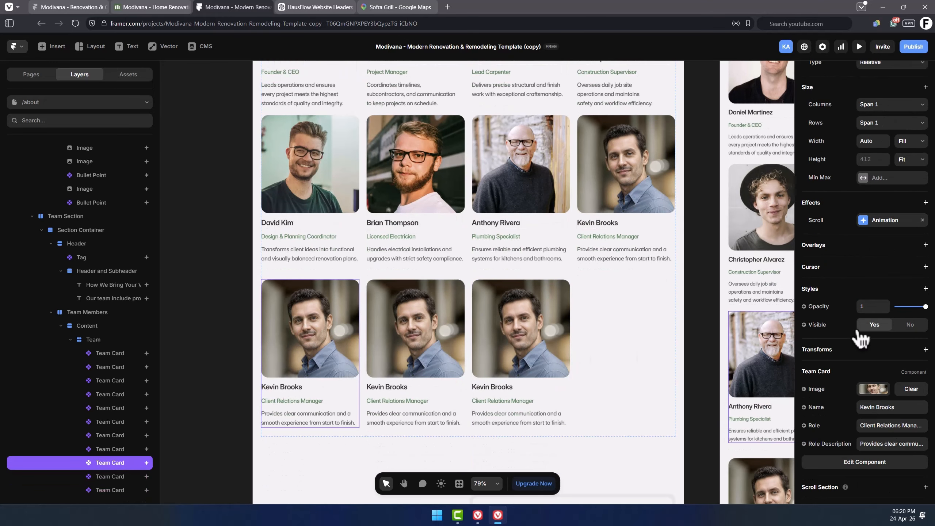
click(876, 367)
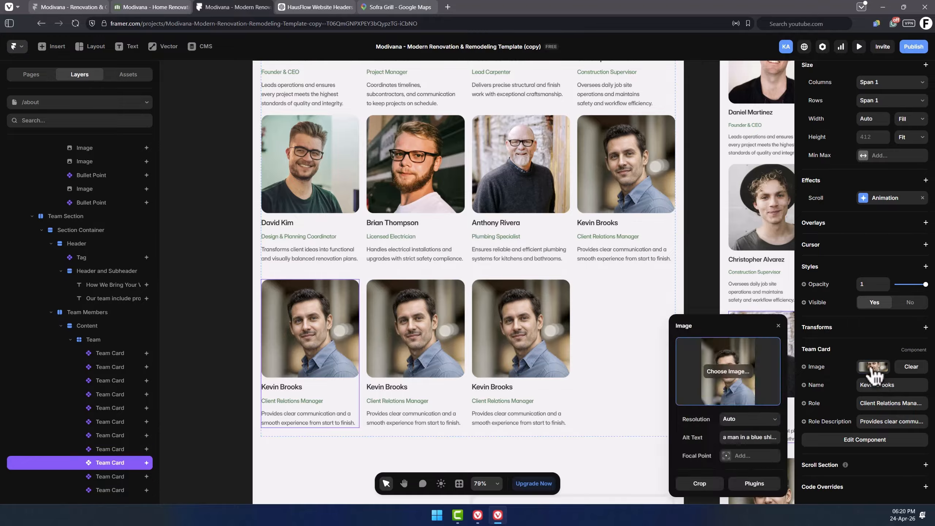
Delete the three duplicated team cards and the original Kevin Brooks card.
click(547, 325)
key(Delete)
click(431, 332)
key(Delete)
click(305, 339)
scroll(633, 251, up, 3)
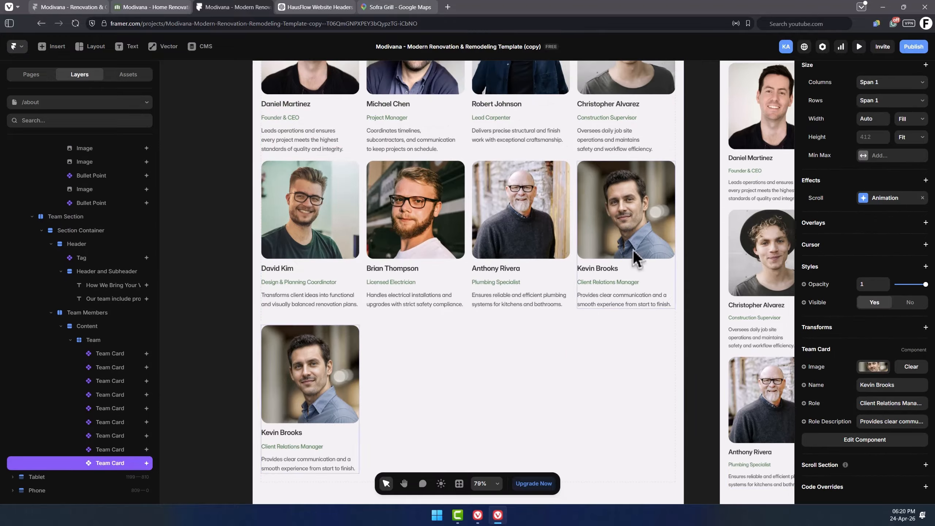
key(Delete)
click(642, 245)
key(Delete)
scroll(546, 299, up, 1)
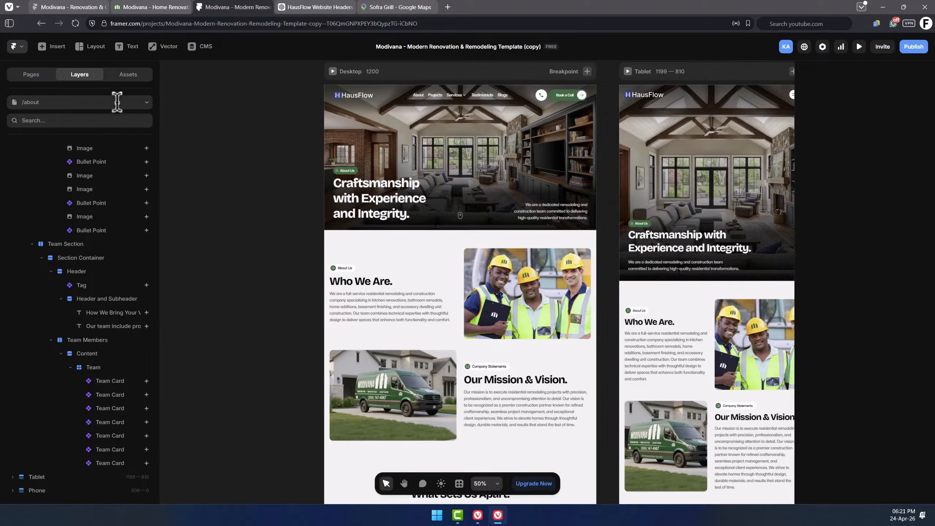
Switch to the /contact page and change the hero headline to "Let's Start Your Construction.".
click(117, 102)
click(58, 232)
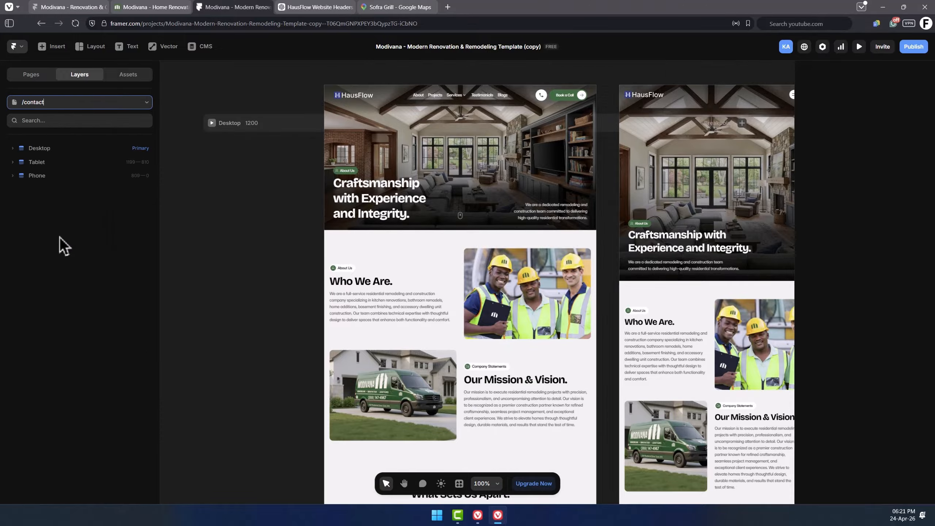
click(475, 225)
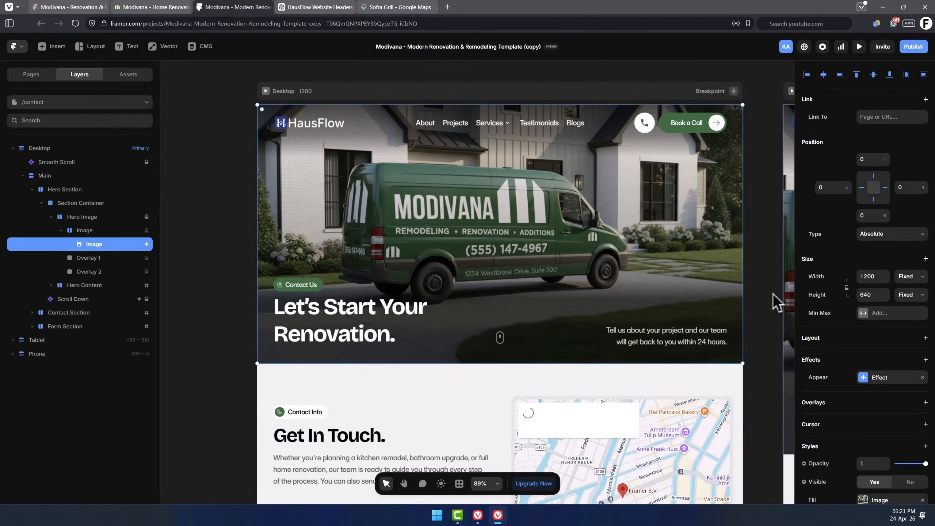
scroll(845, 286, down, 5)
double_click(335, 333)
text(Construction)
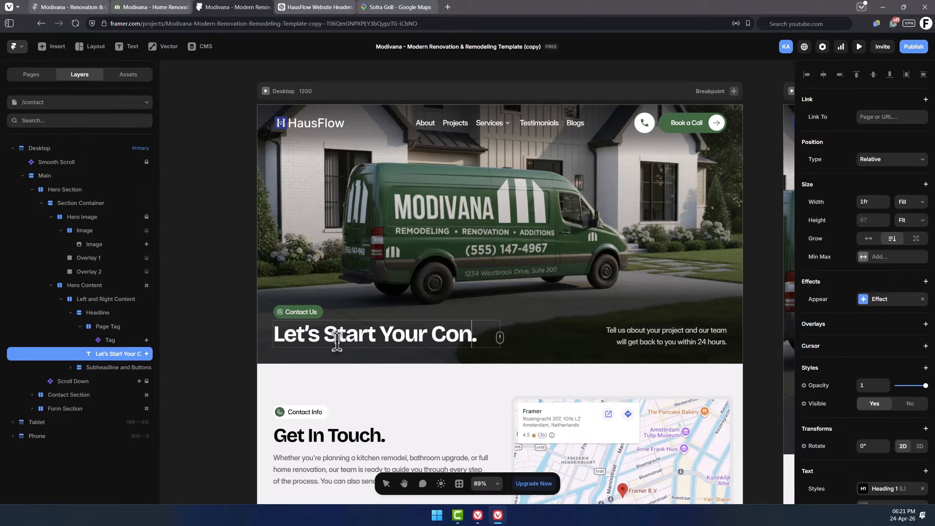
click(672, 327)
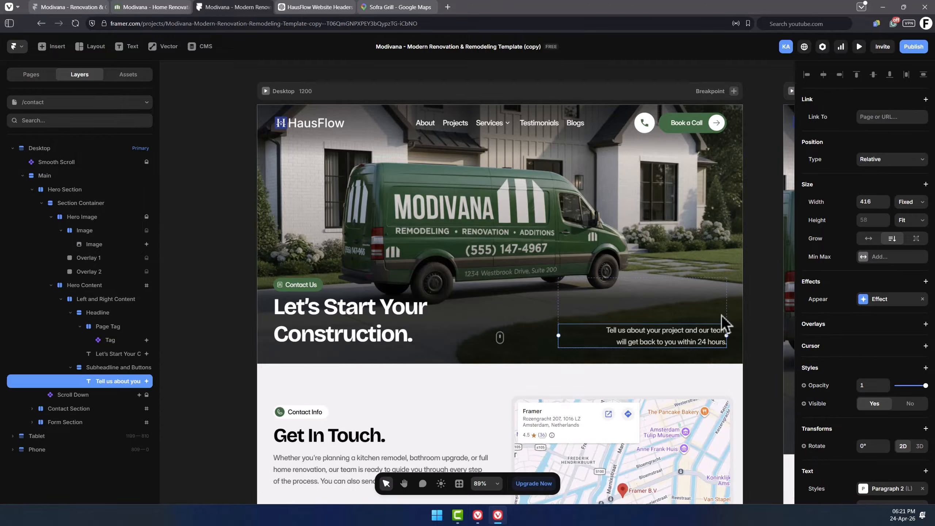
Replace the telephone entry's link and displayed number with the new business phone number.
click(752, 289)
scroll(751, 289, down, 3)
scroll(752, 289, down, 3)
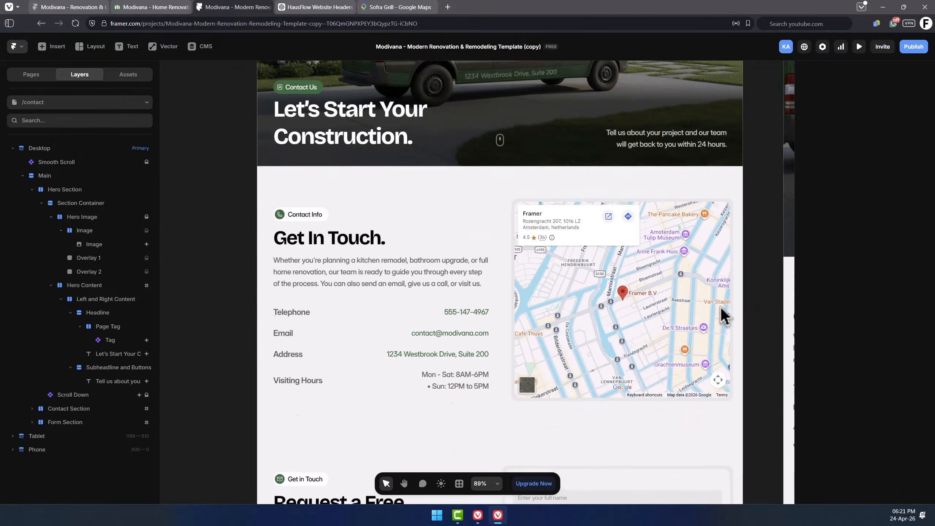
click(300, 183)
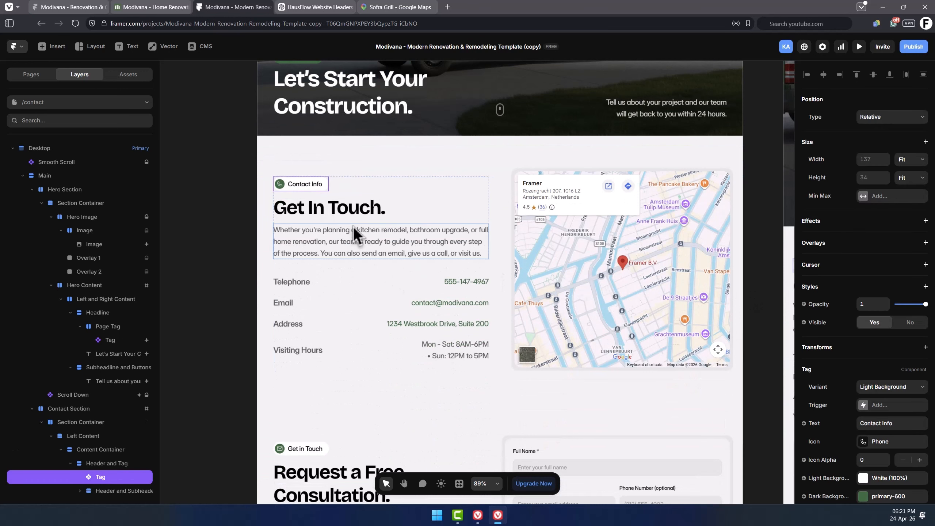
scroll(363, 214, down, 1)
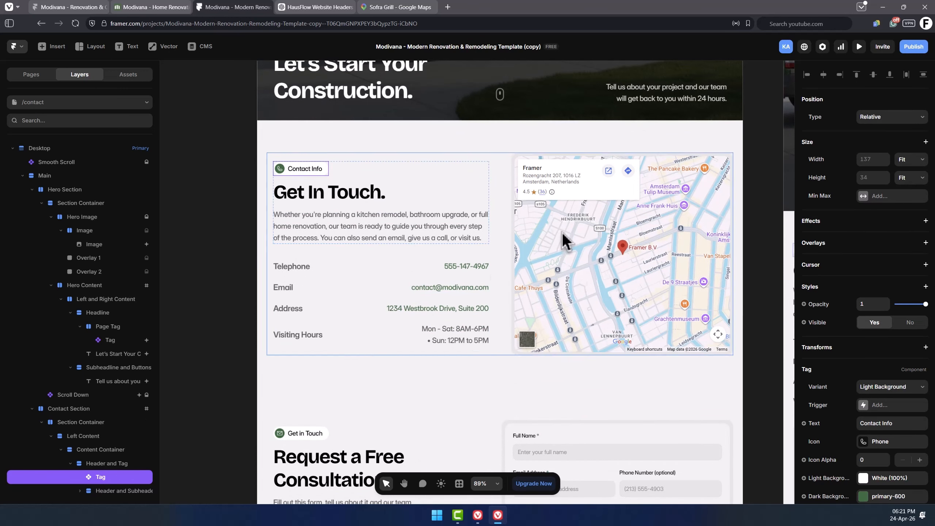
click(465, 266)
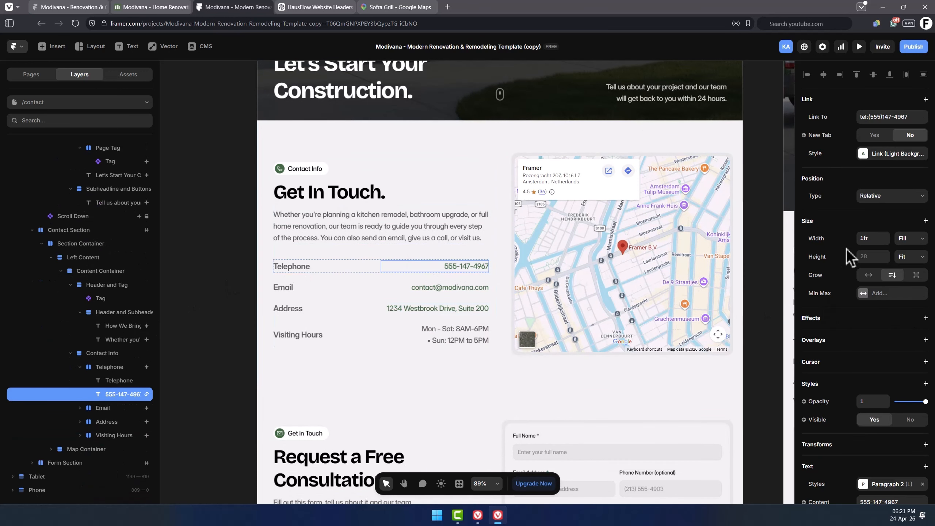
click(882, 117)
key(BackSpace)
key(BackSpace)
key(BackSpace)
key(BackSpace)
key(BackSpace)
key(BackSpace)
key(BackSpace)
key(BackSpace)
key(BackSpace)
key(BackSpace)
key(BackSpace)
key(BackSpace)
key(BackSpace)
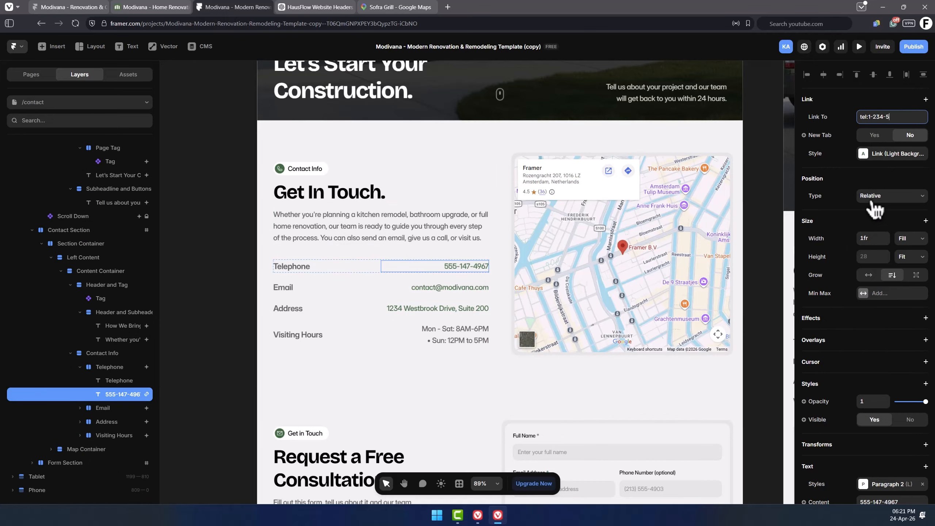
scroll(876, 210, down, 4)
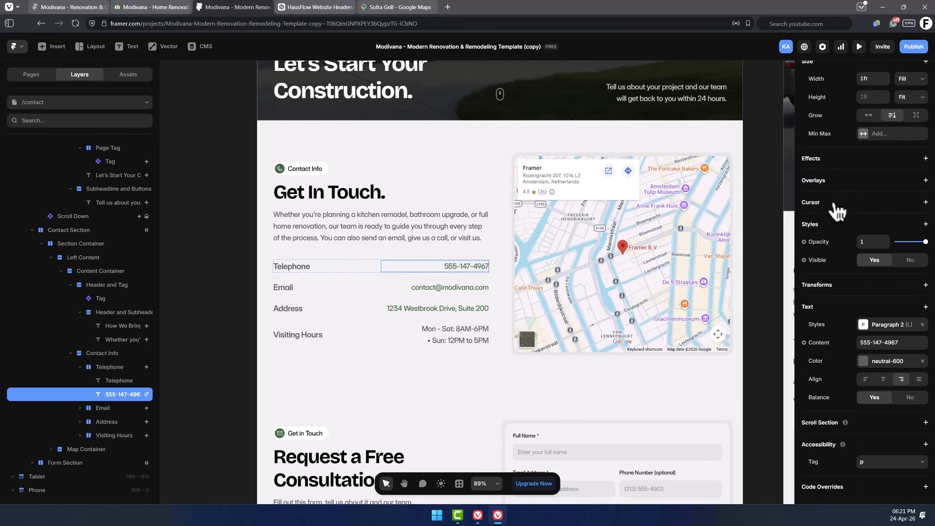
click(899, 342)
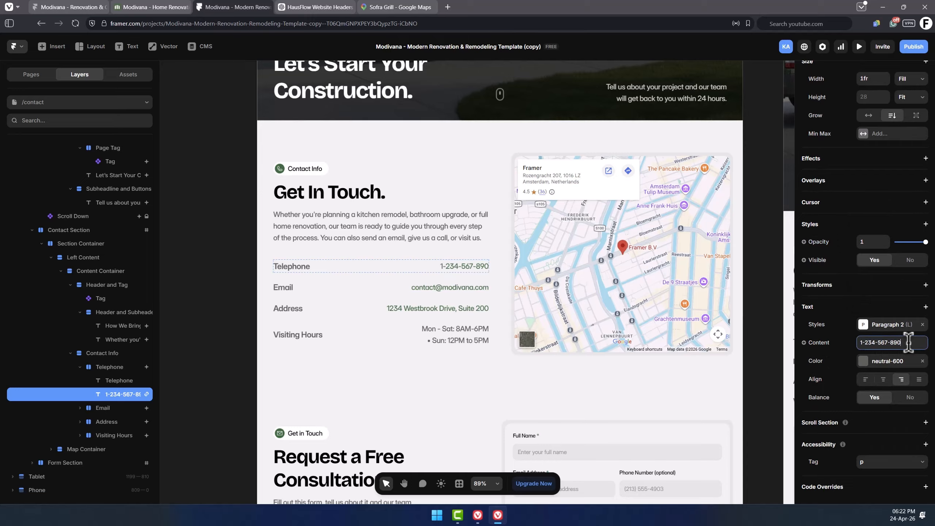
Update the contact email entry to the HausFlow email address.
double_click(472, 269)
click(462, 266)
double_click(472, 268)
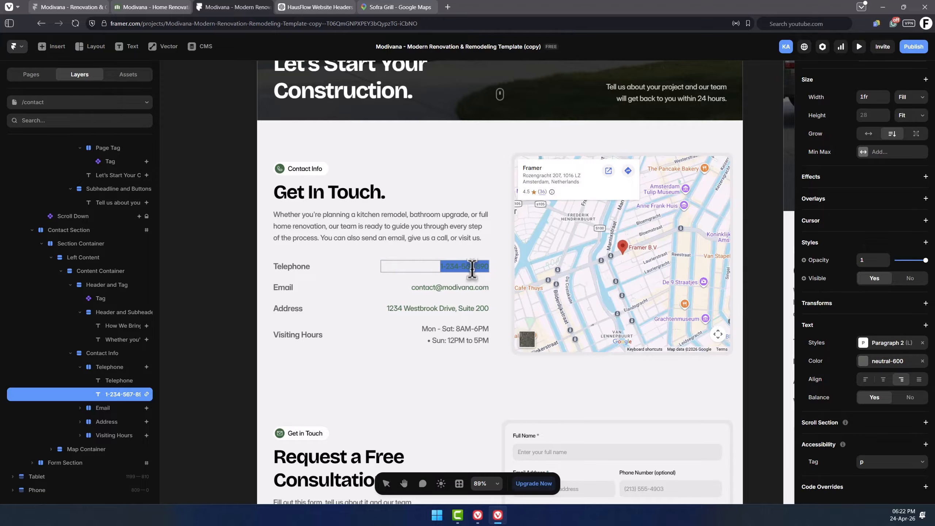
click(450, 289)
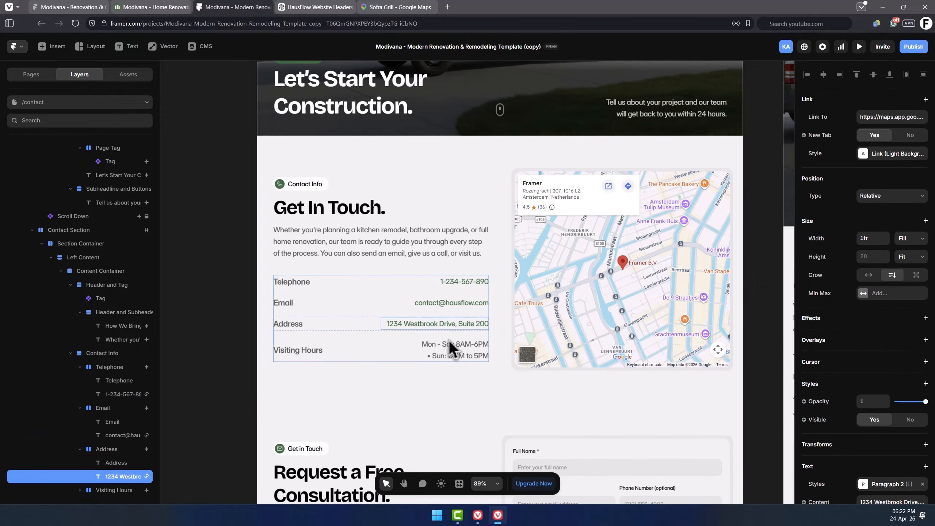
click(450, 345)
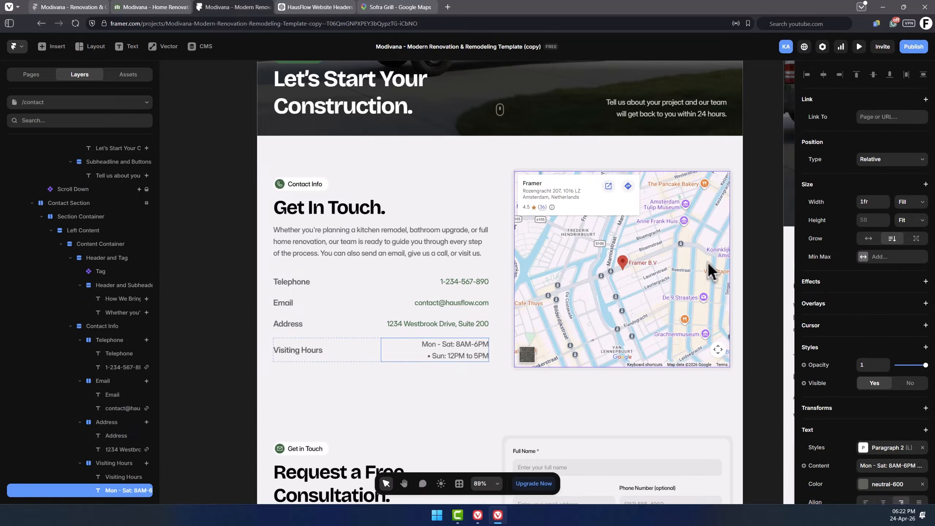
Copy the restaurant's address from Google Maps and paste it as the map component's location.
click(709, 264)
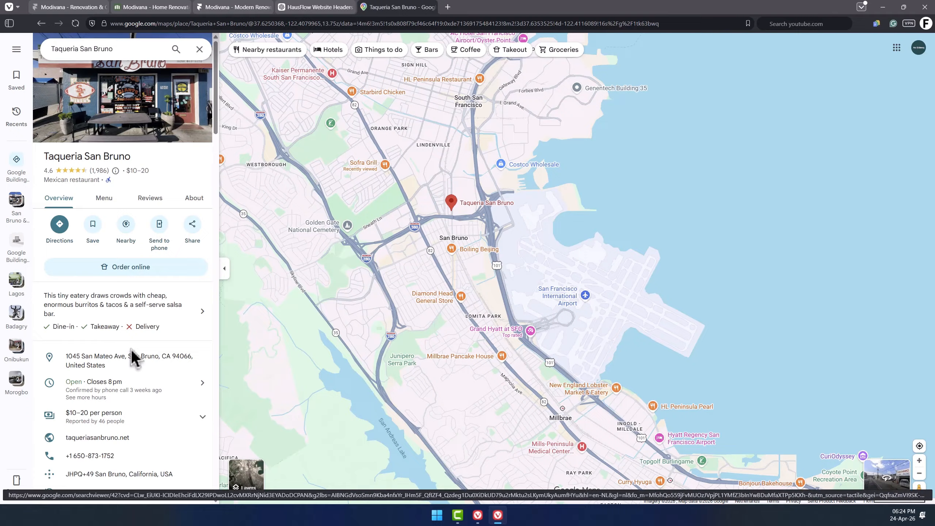
scroll(129, 368, down, 3)
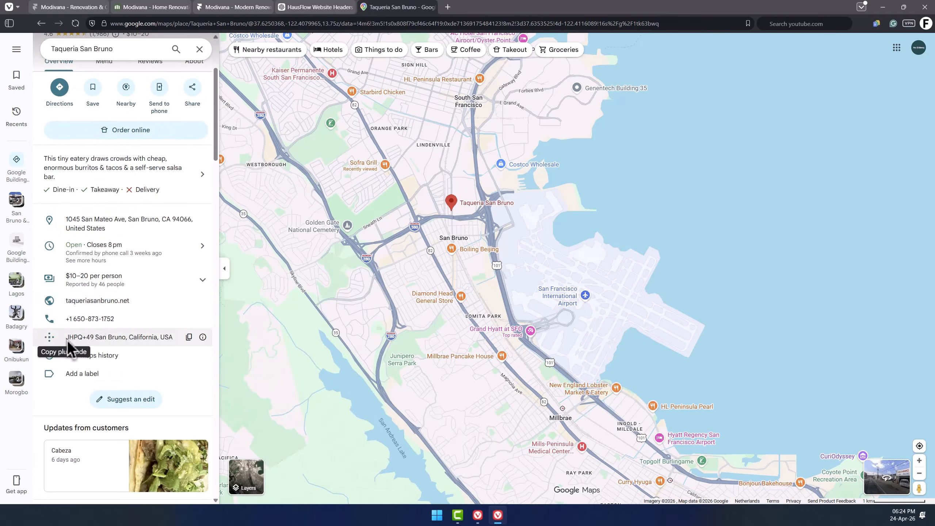
click(189, 220)
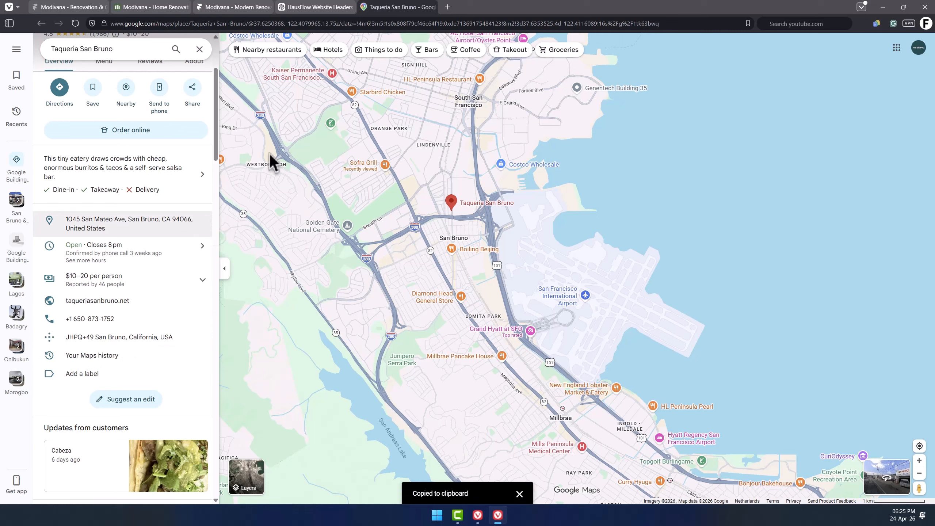
click(254, 8)
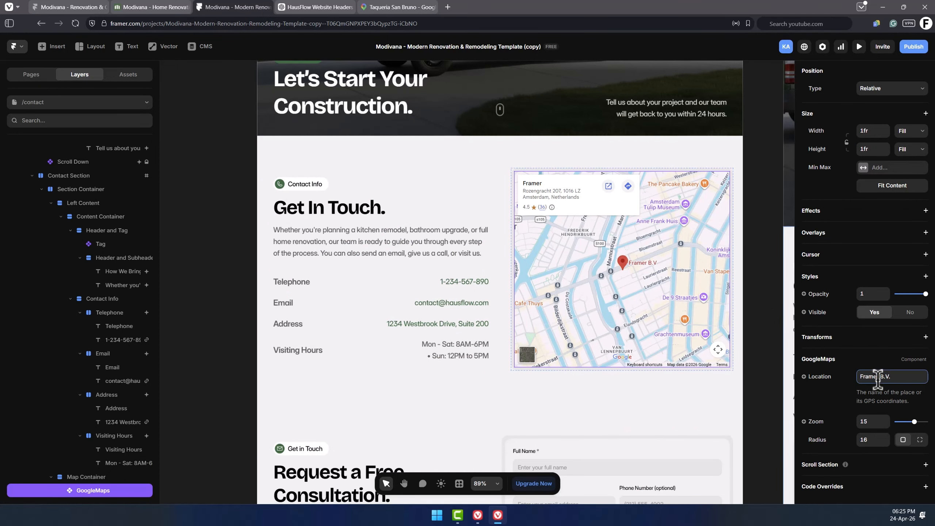
key(ctrl+v)
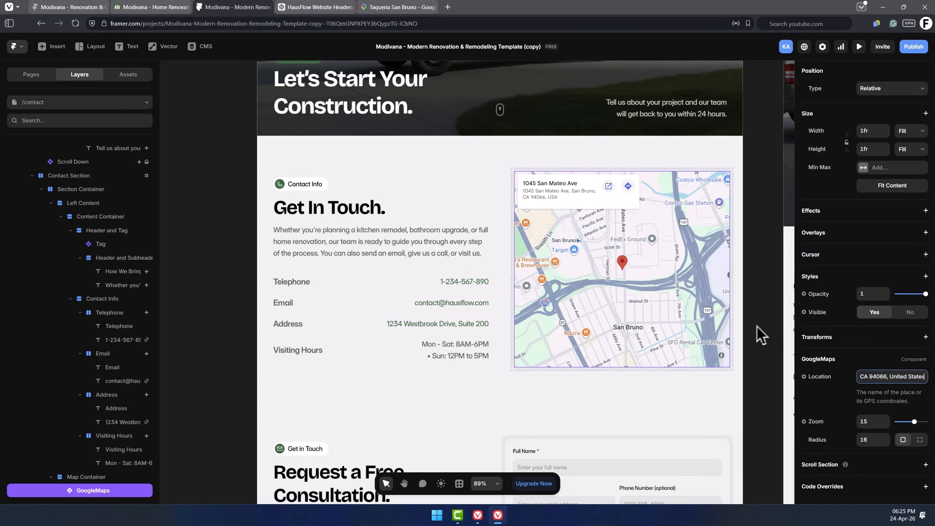
click(762, 310)
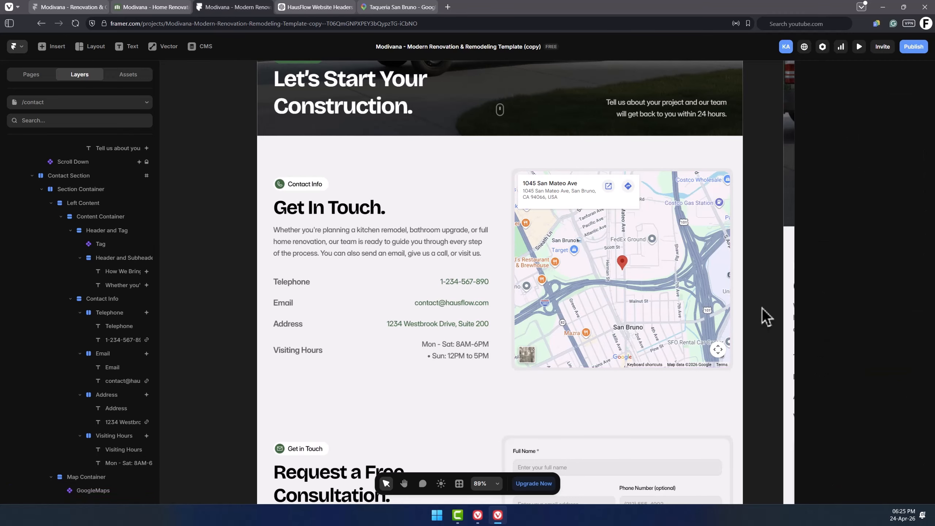
Toggle the map container's visibility off and back on.
click(545, 258)
click(102, 437)
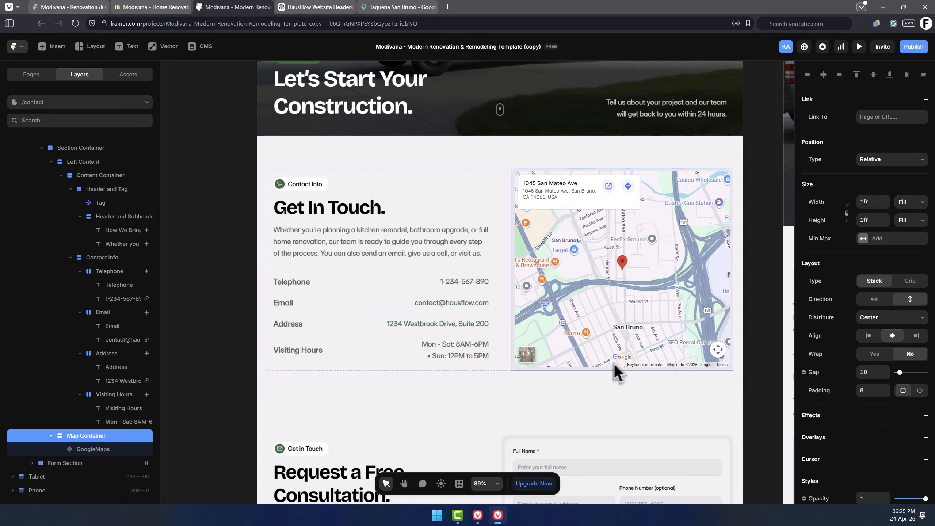
scroll(817, 348, down, 6)
click(911, 263)
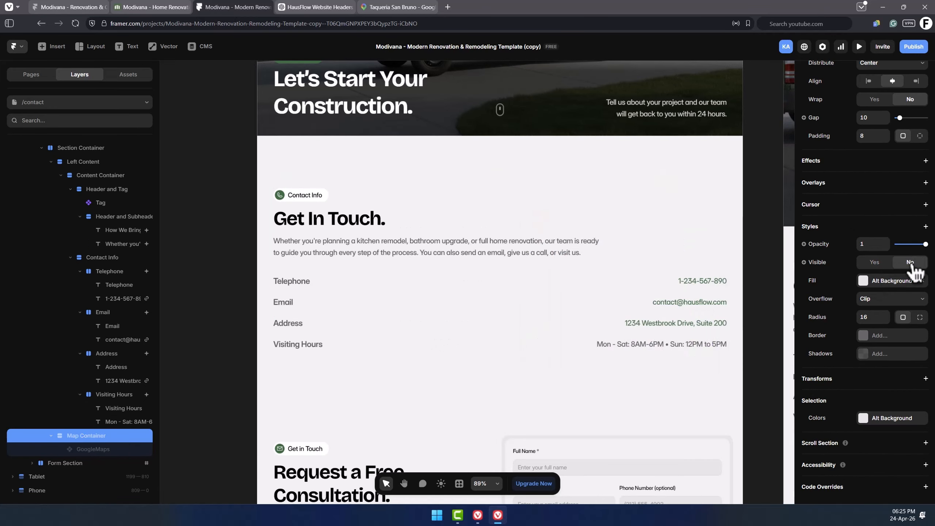
click(873, 263)
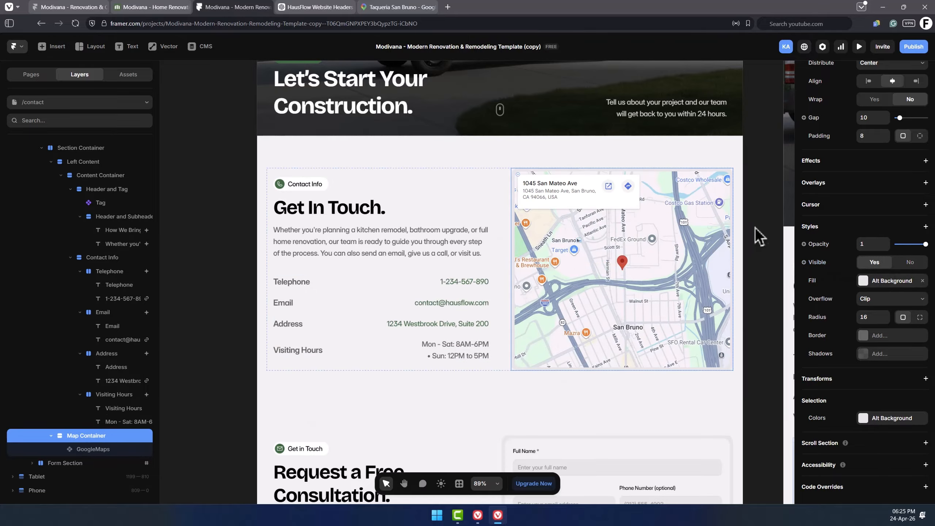
Inspect the contact page's consultation form, its phone number and project type fields, and the form's settings.
click(756, 227)
scroll(768, 359, down, 6)
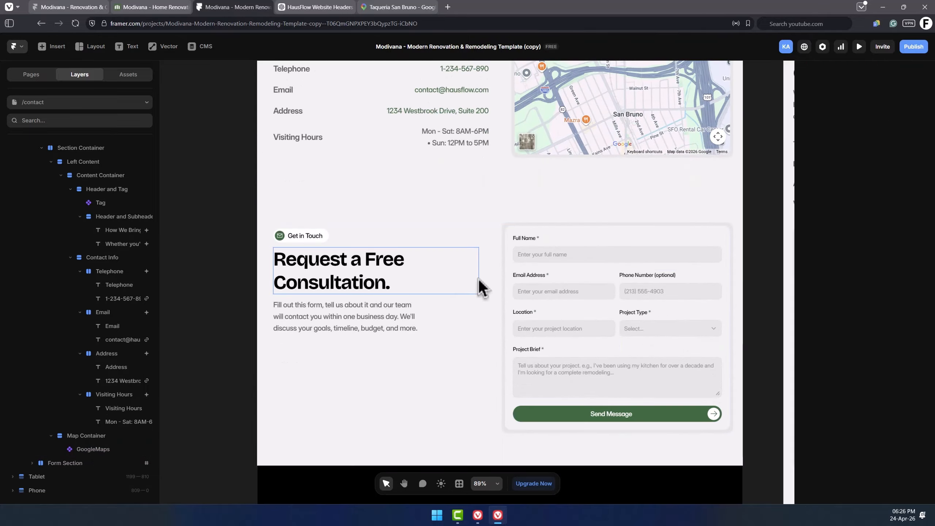
scroll(522, 283, down, 2)
click(457, 254)
click(645, 229)
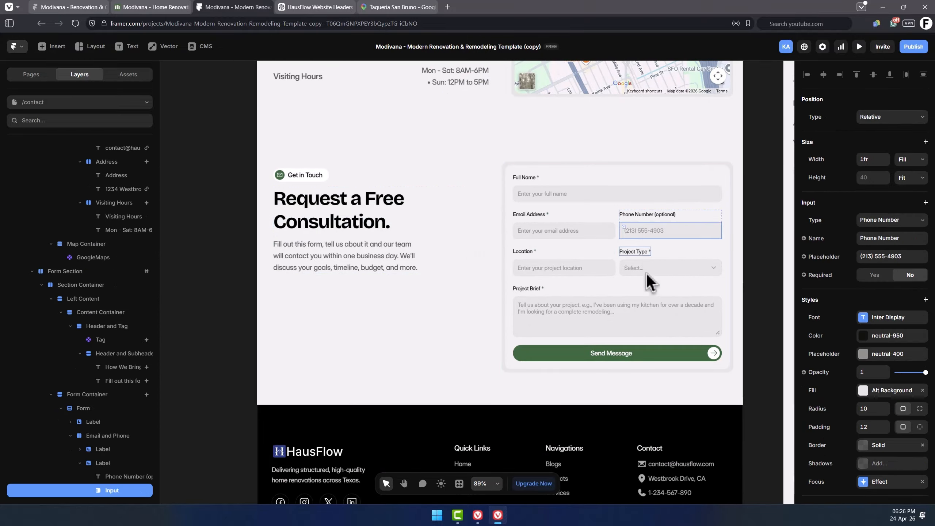
click(647, 273)
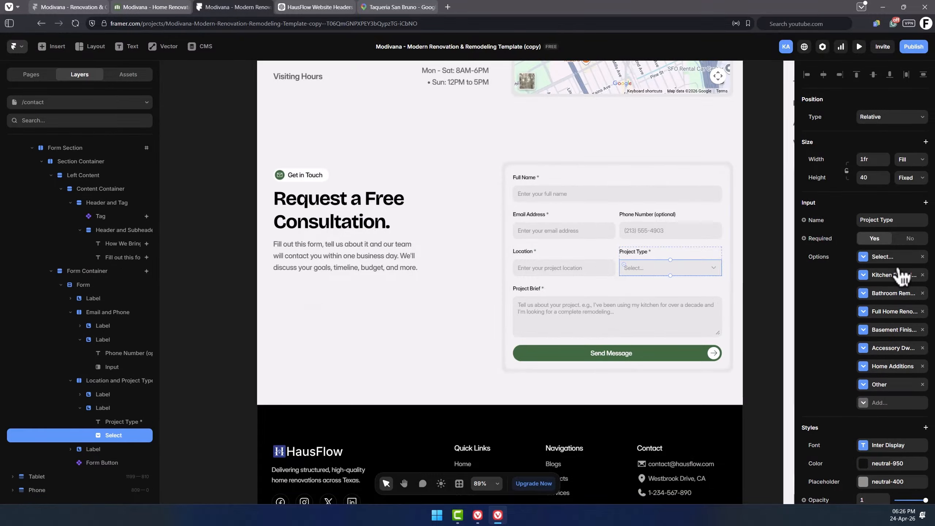
scroll(894, 263, down, 2)
key(Escape)
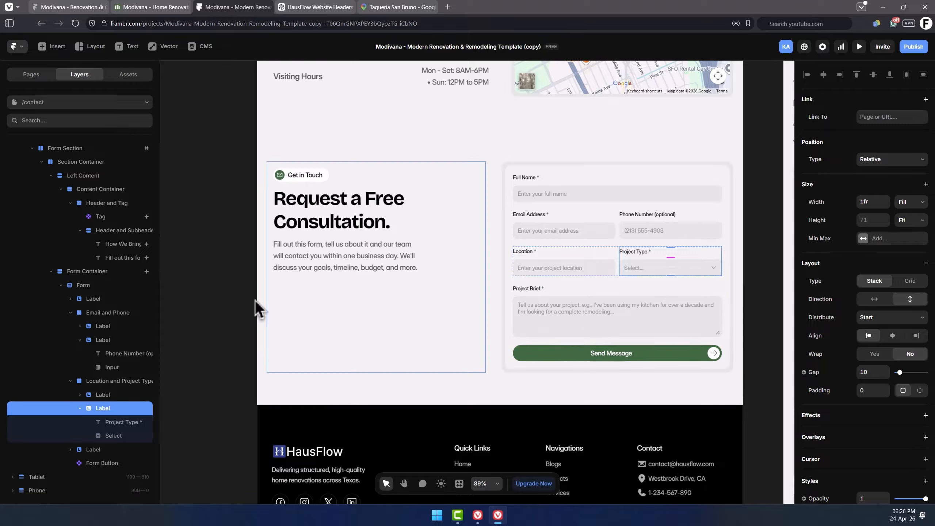
click(96, 287)
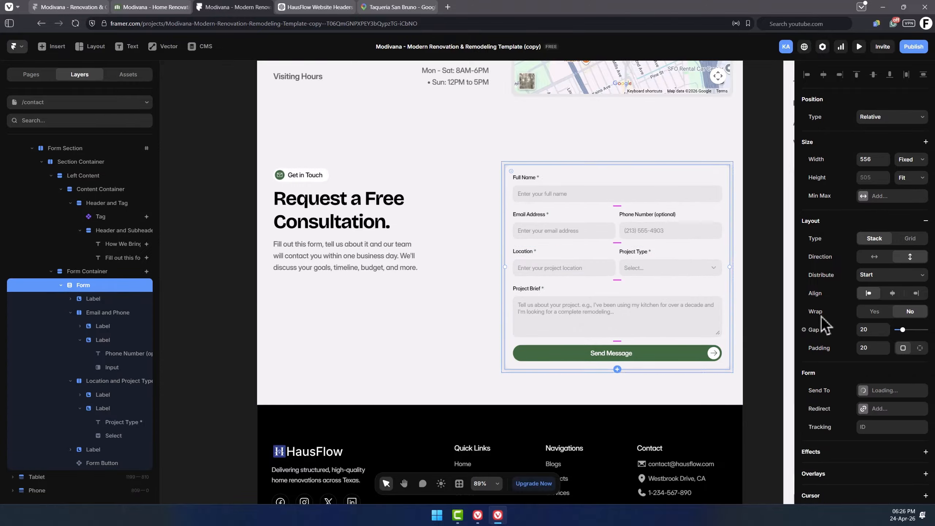
scroll(873, 309, down, 5)
click(902, 210)
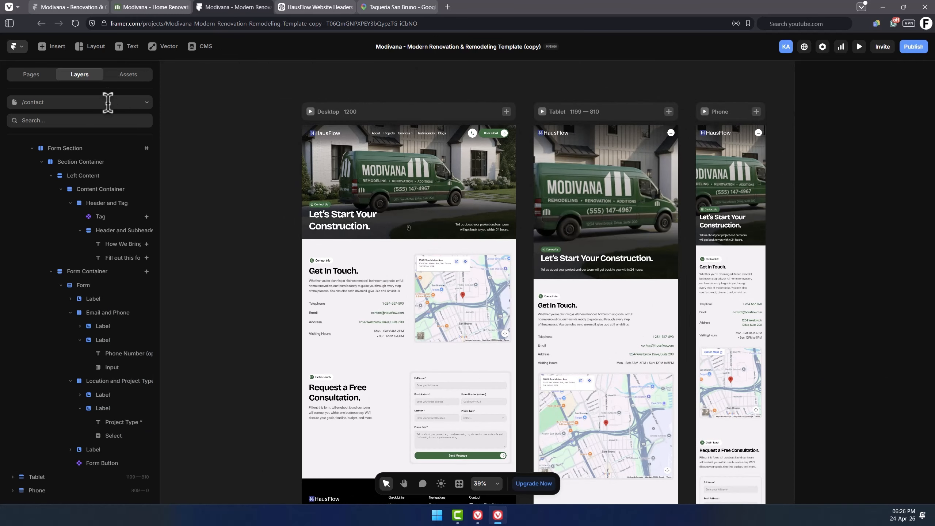
Open the 404 page and change "remodeling services" to "construction services" in the subheadline, then check that phrase's link.
click(108, 102)
click(65, 249)
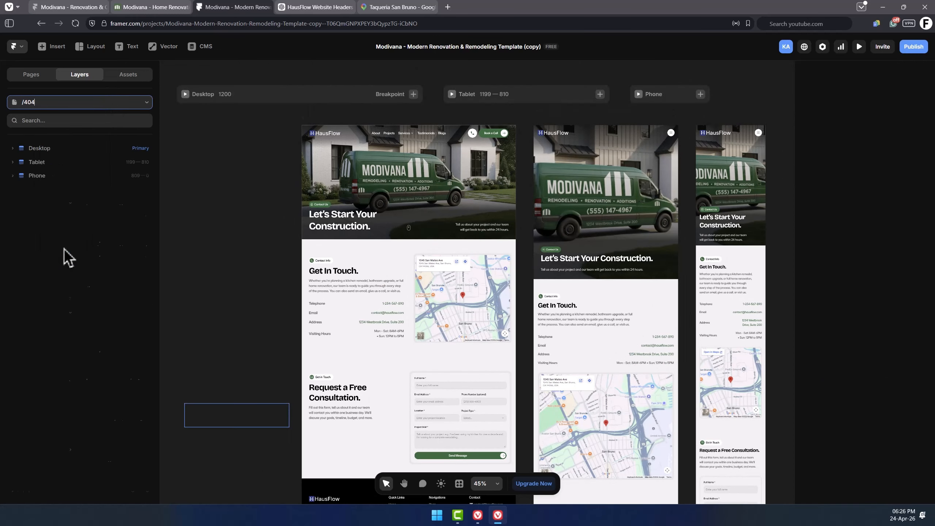
key(space)
drag(334, 84, 489, 97)
scroll(366, 139, up, 5)
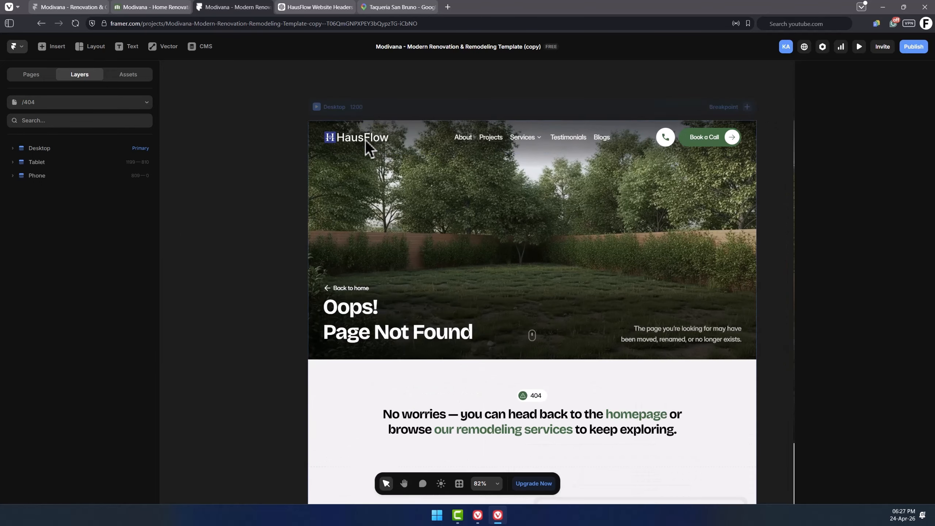
key(space)
drag(528, 162, 504, 167)
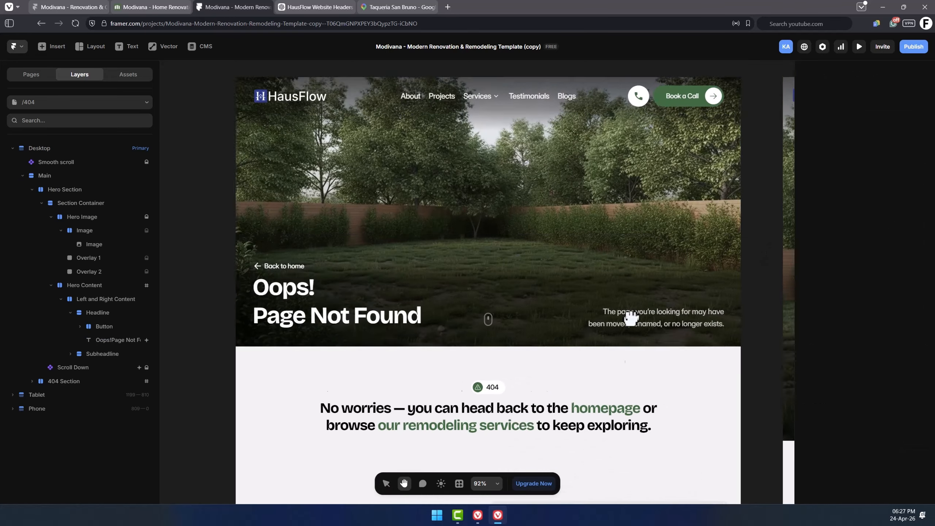
drag(631, 318, 640, 137)
drag(488, 254, 477, 245)
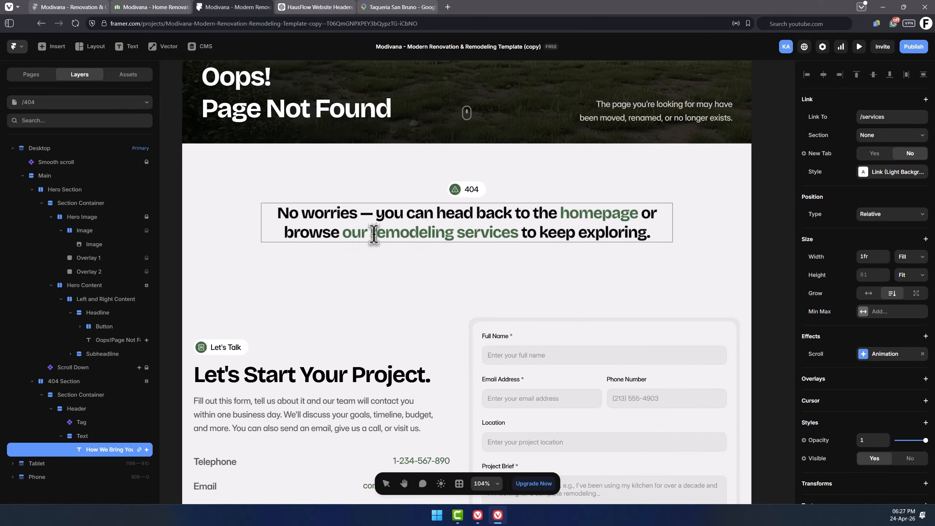
drag(454, 232, 378, 235)
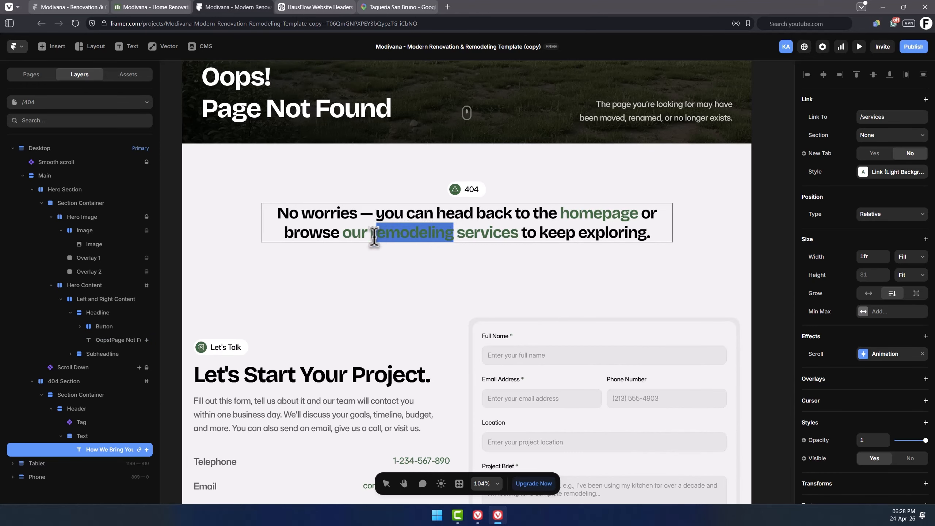
text(constru)
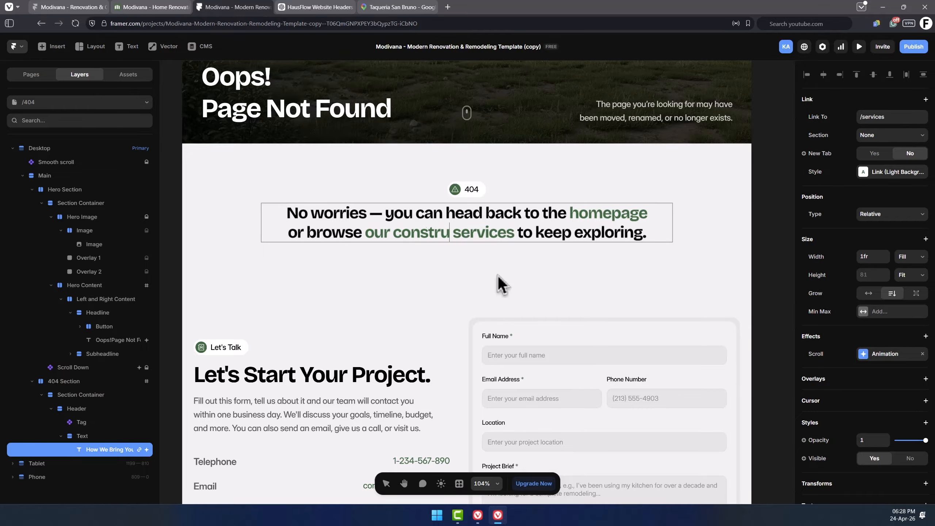
text(ction)
drag(336, 233, 525, 235)
click(888, 117)
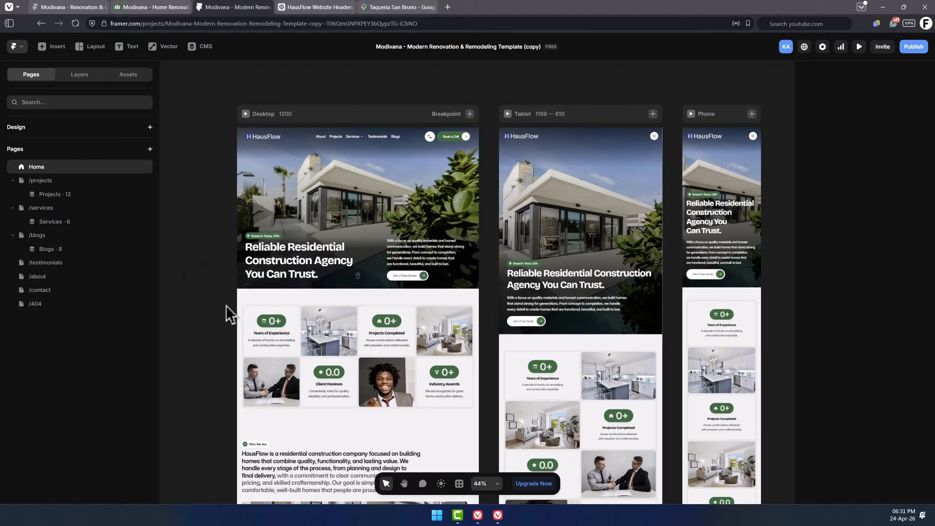
Open the CMS and browse the Projects, Testimonials, Blogs and Services collections and the Services fields.
click(206, 48)
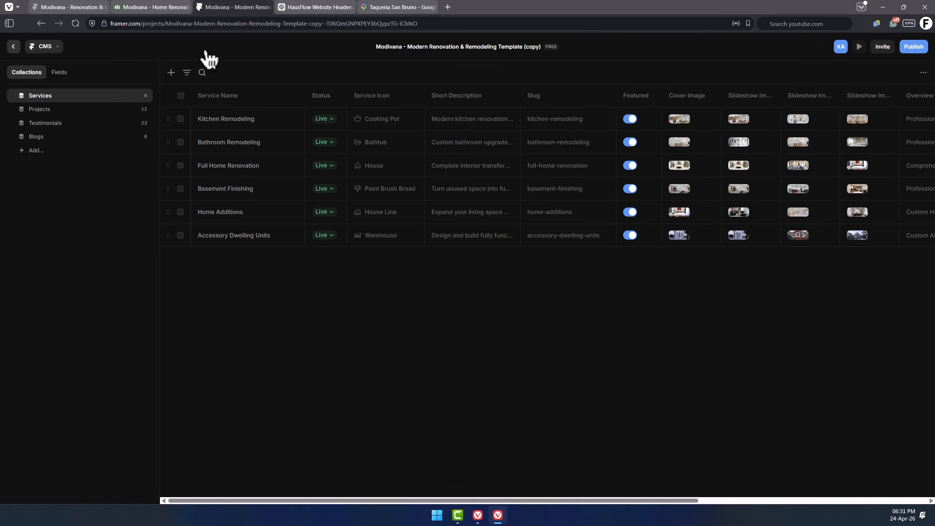
click(63, 110)
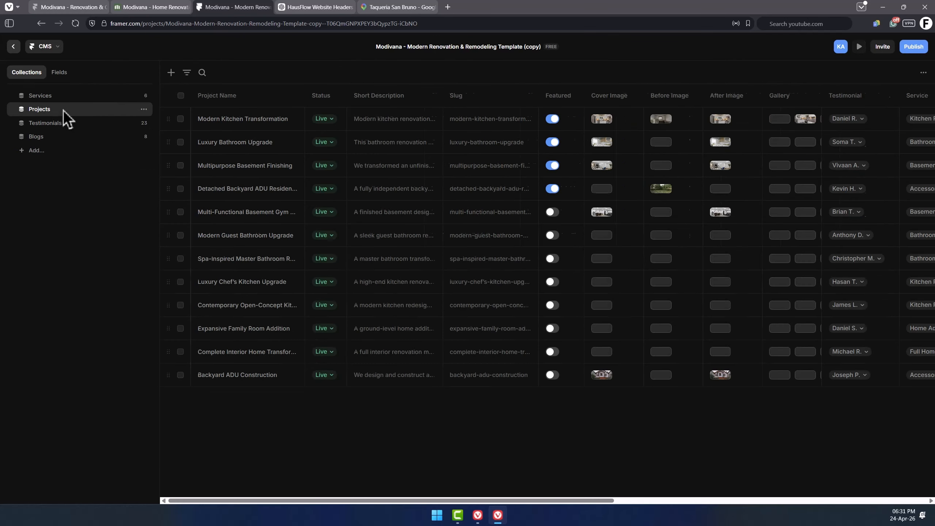
click(58, 123)
click(61, 137)
click(72, 96)
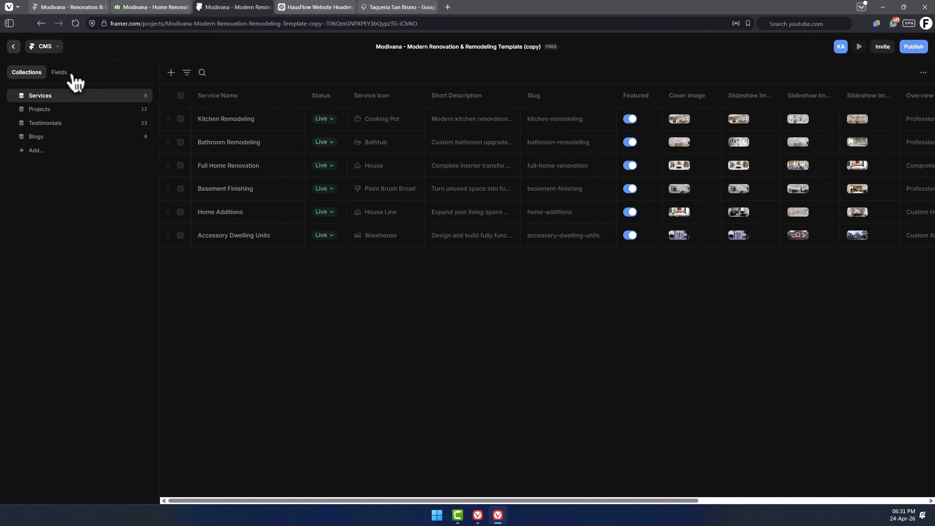
click(66, 76)
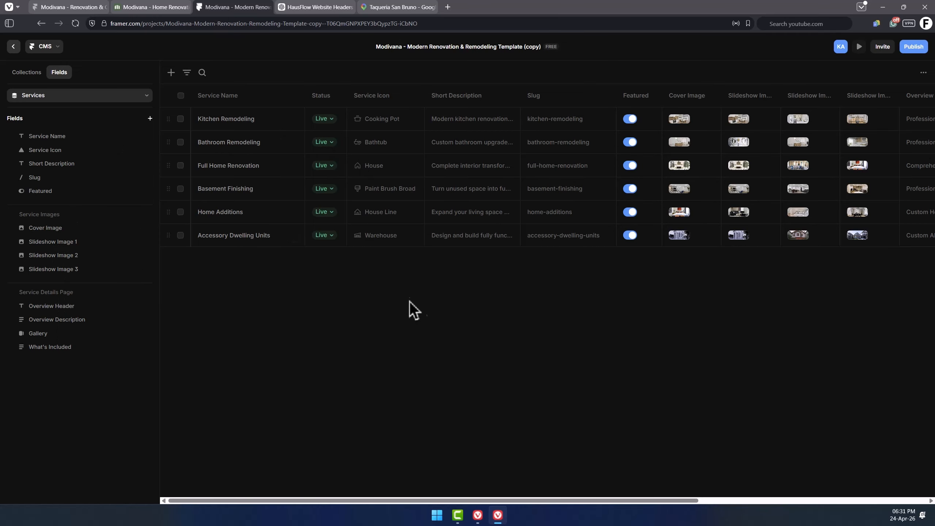
mouse_move(529, 501)
mouse_down()
mouse_move(751, 501)
mouse_move(530, 501)
mouse_up()
Examine the existing service entries' names and icons, including the icon picker for Full Home Renovation.
double_click(261, 120)
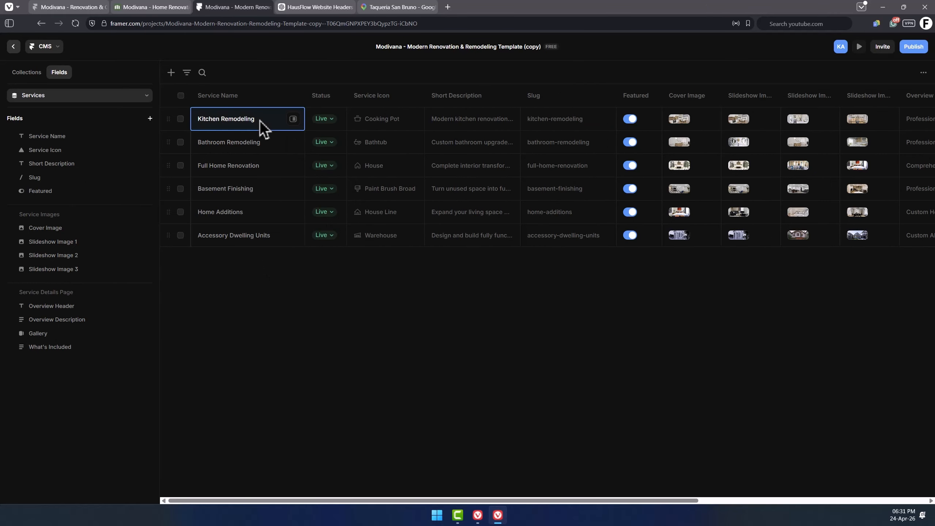
drag(253, 120, 219, 122)
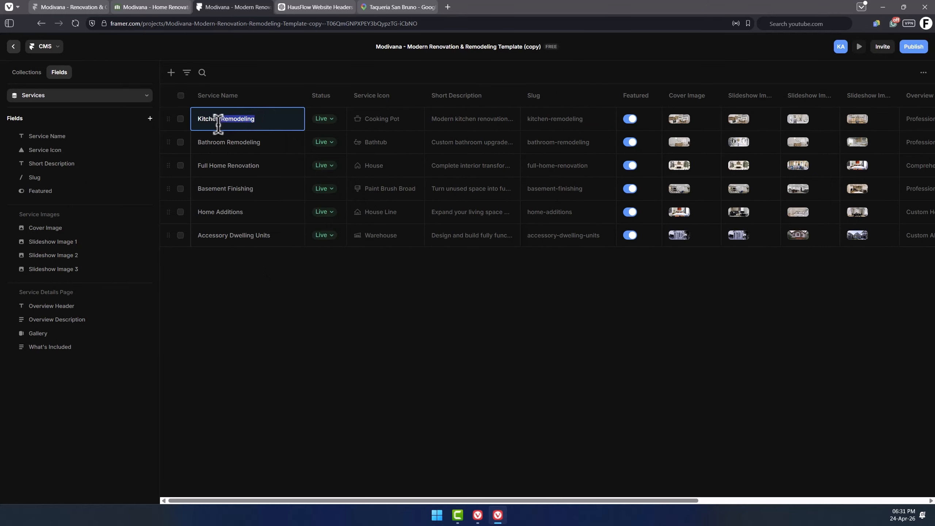
click(241, 149)
click(396, 148)
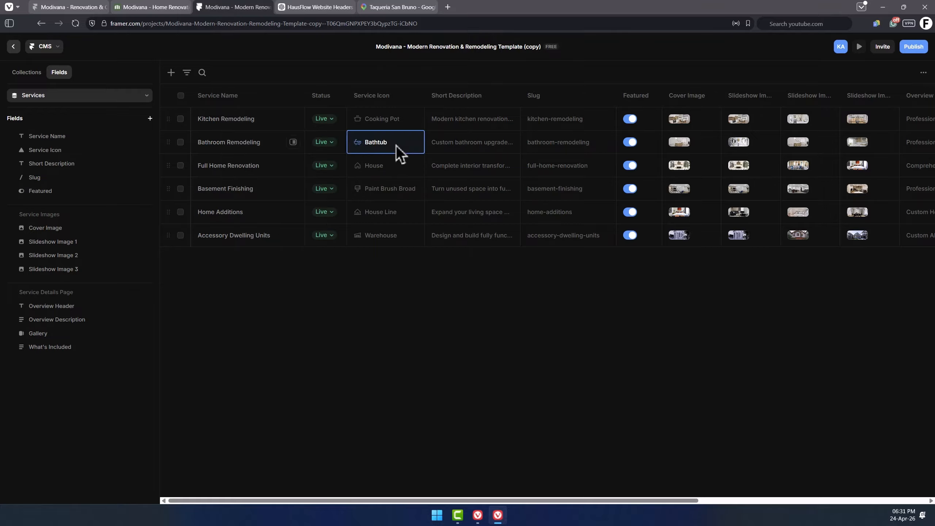
click(397, 148)
click(350, 262)
click(391, 171)
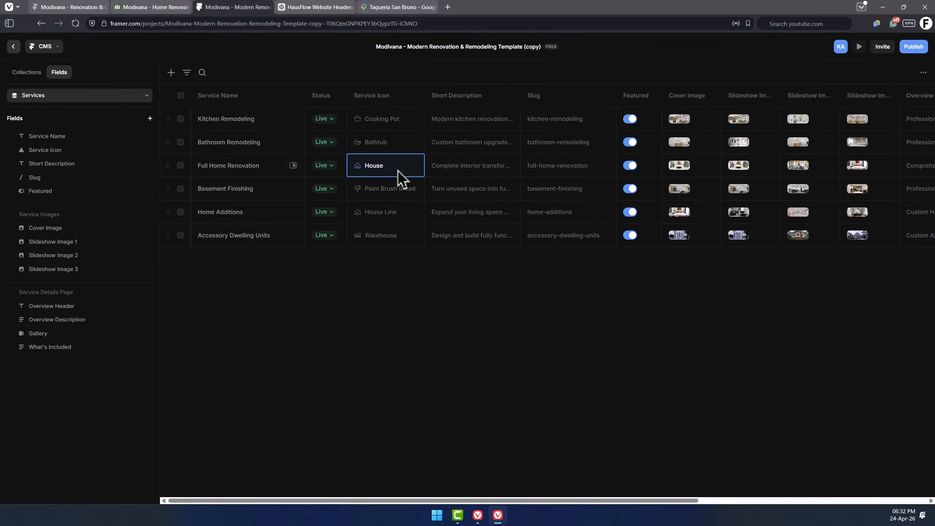
click(399, 172)
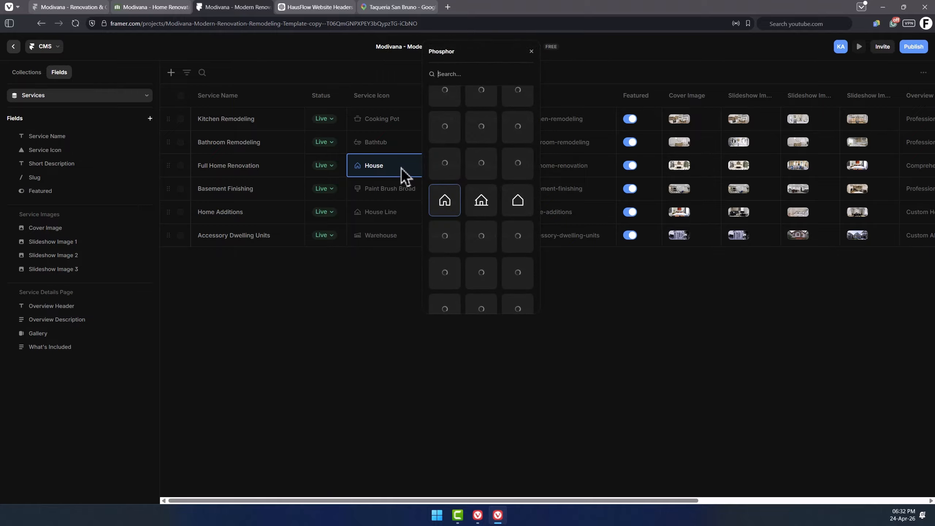
click(370, 311)
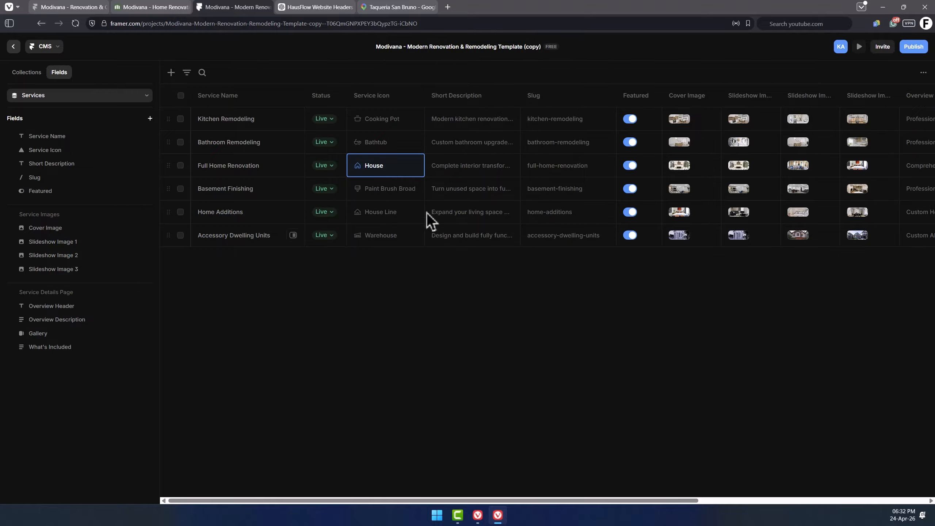
Add a new service item named "Construction Management" with the Hard Hat icon.
click(171, 73)
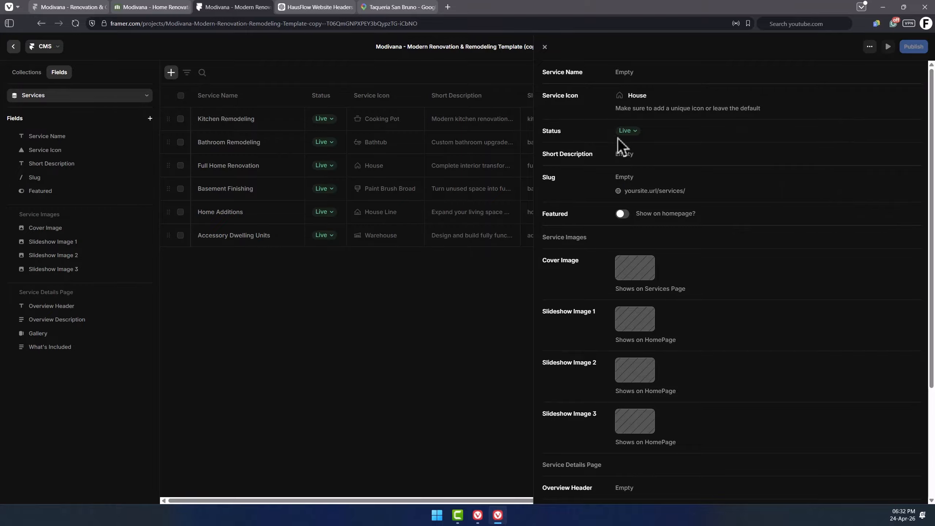
click(750, 73)
text(Construction Management)
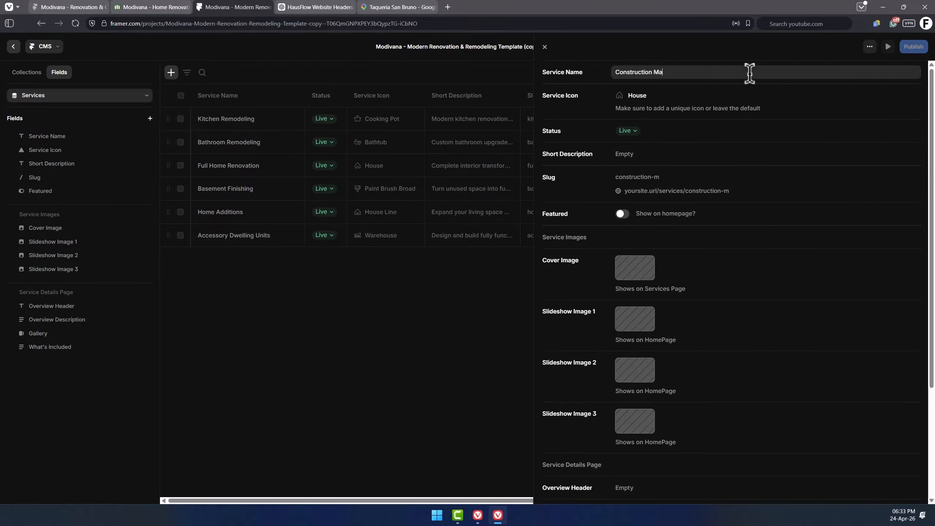
click(634, 94)
text(hard)
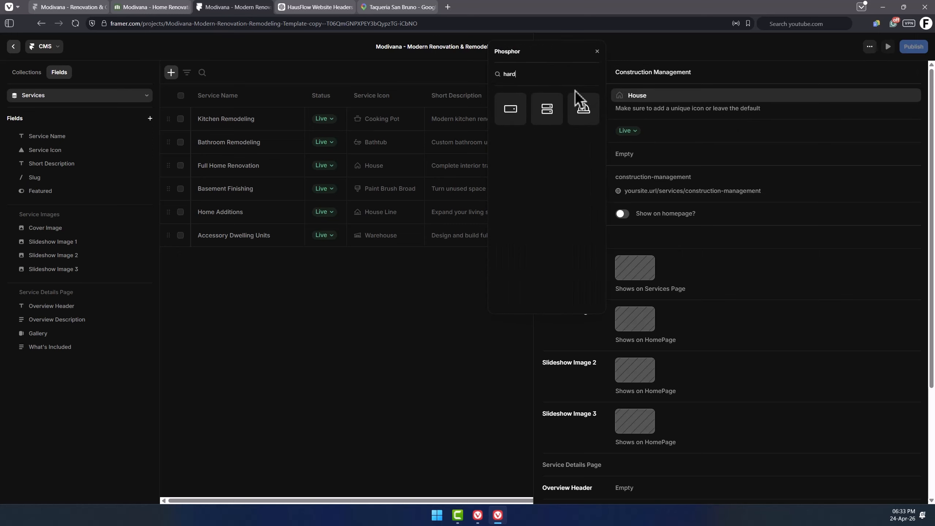
click(590, 108)
Enter the short description "We manage your construction from start to finish..." for the new service.
click(691, 154)
text(We )
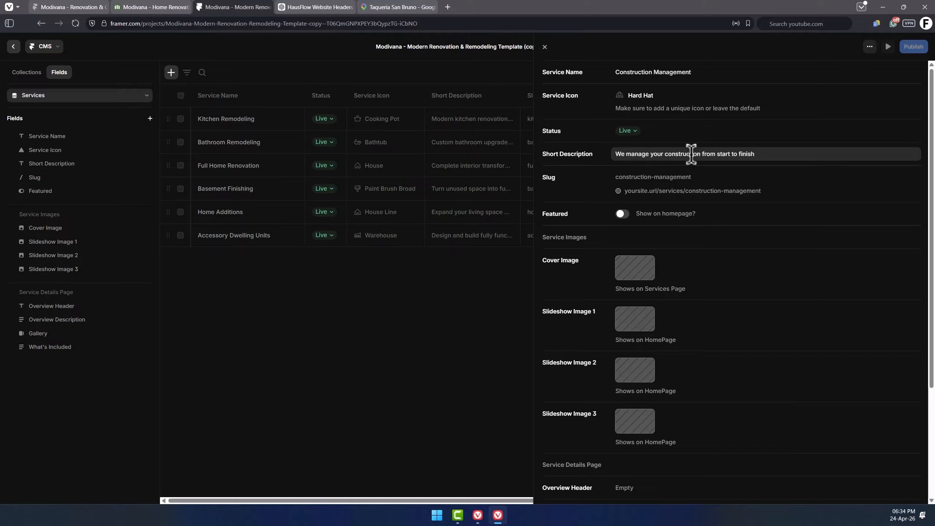
text(...)
click(670, 177)
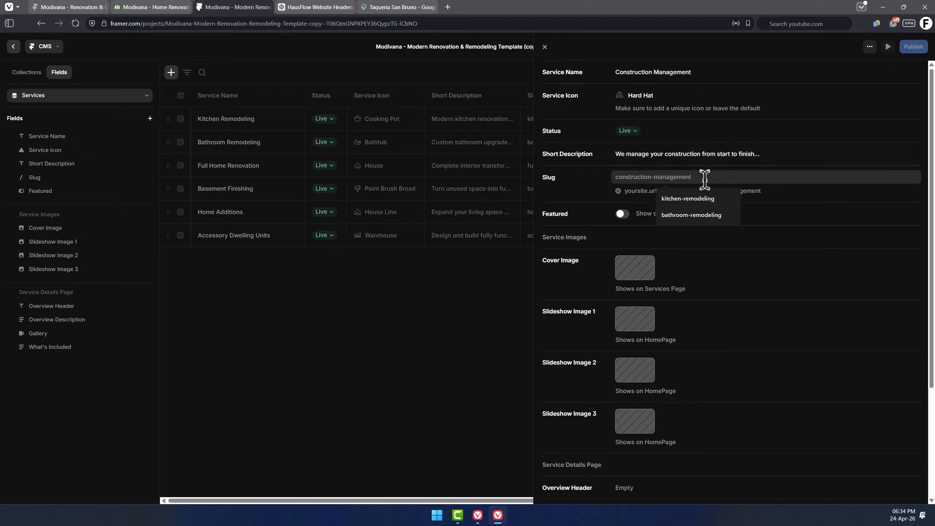
click(772, 195)
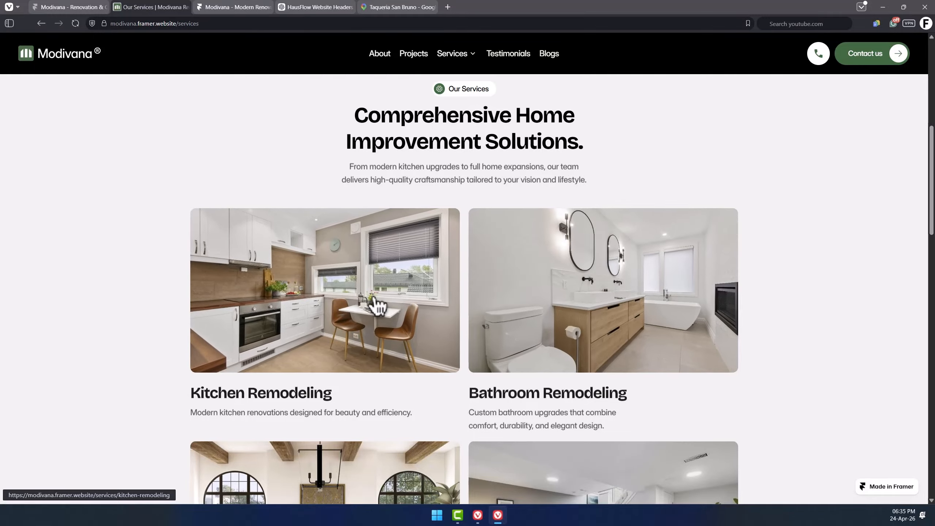
Compare the published site's services pages and homepage service slideshow to see where each service image field appears.
scroll(585, 309, down, 3)
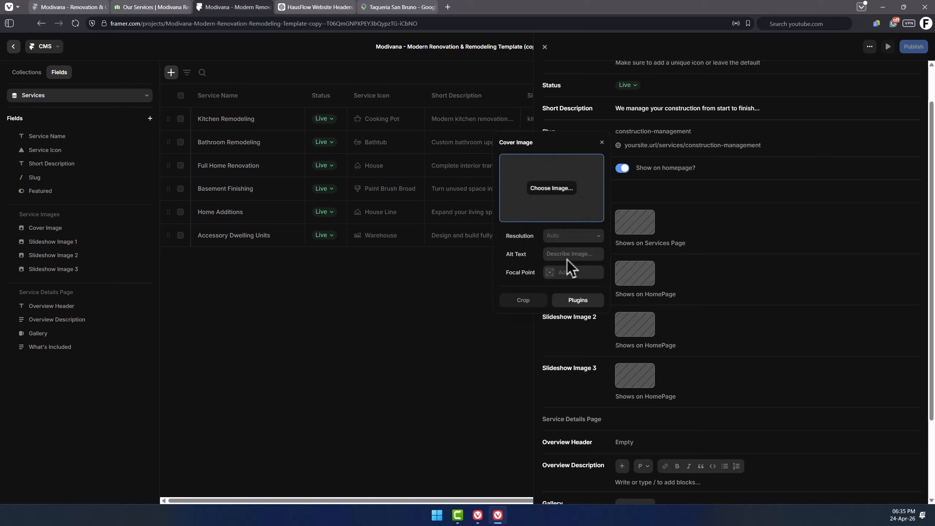
click(646, 279)
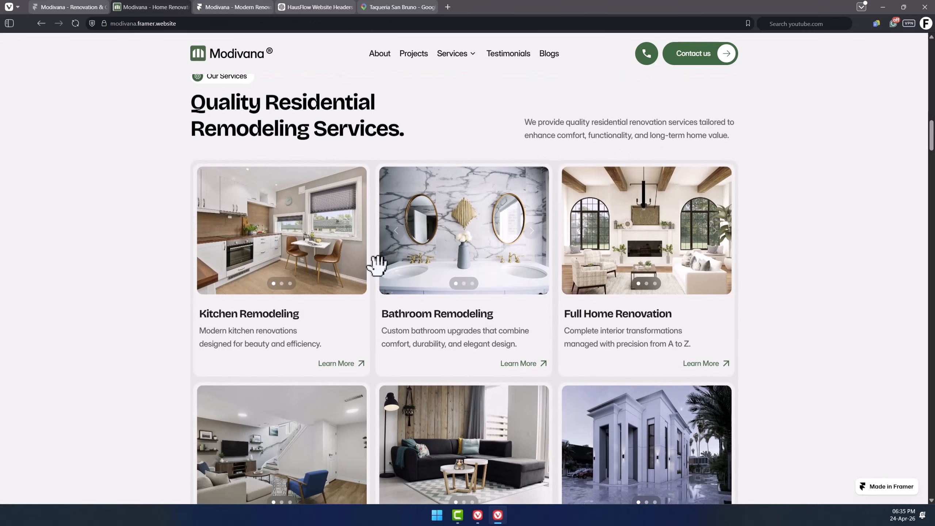
mouse_move(316, 236)
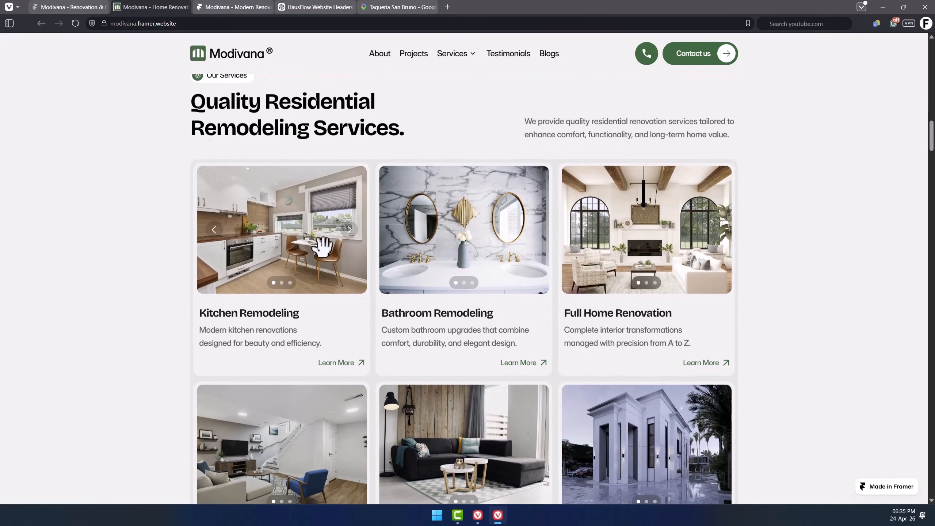
scroll(287, 241, up, 1)
click(350, 277)
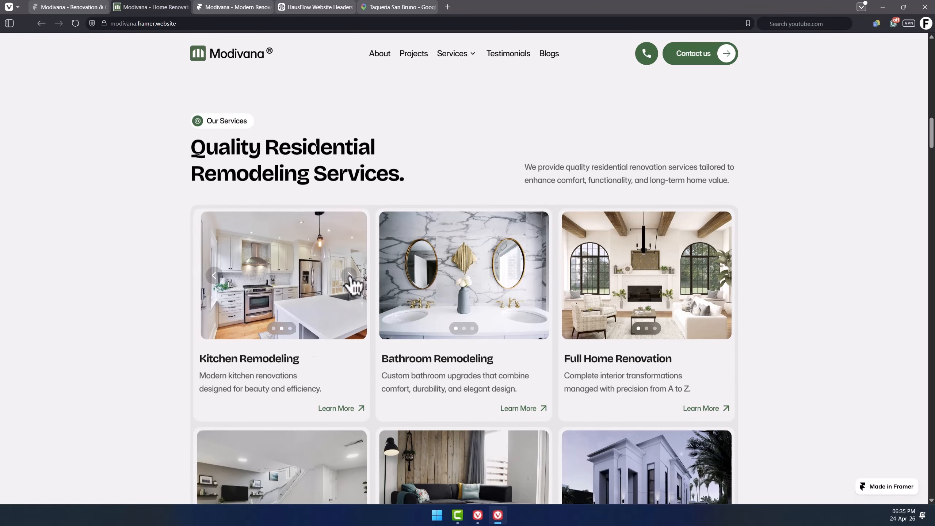
click(350, 276)
click(349, 276)
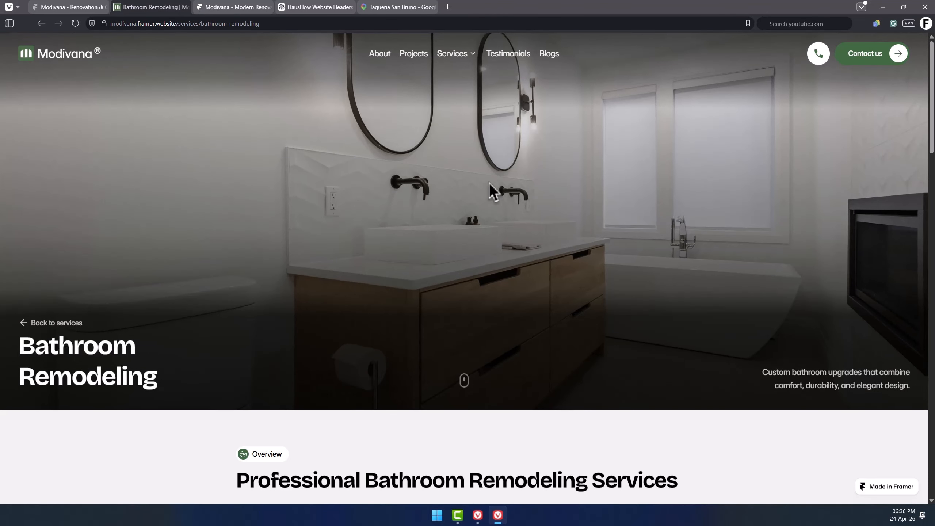
scroll(481, 202, down, 6)
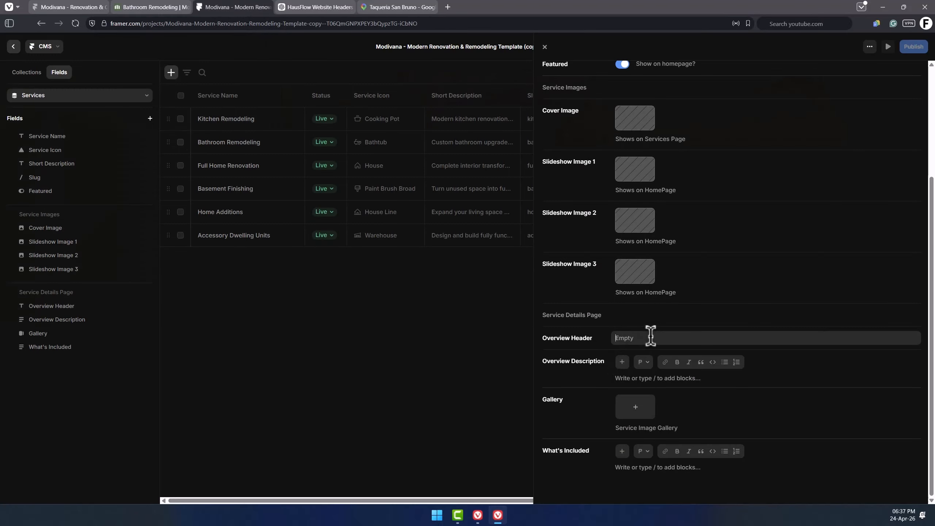
click(667, 379)
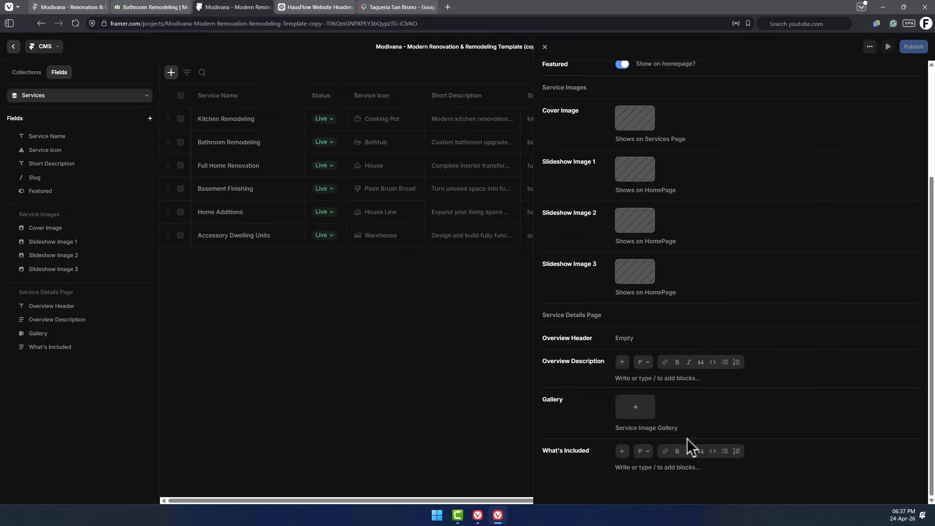
Examine the published Bathroom Remodeling page's overview, gallery and What's Included sections, then close the service editor.
click(140, 7)
scroll(407, 326, down, 5)
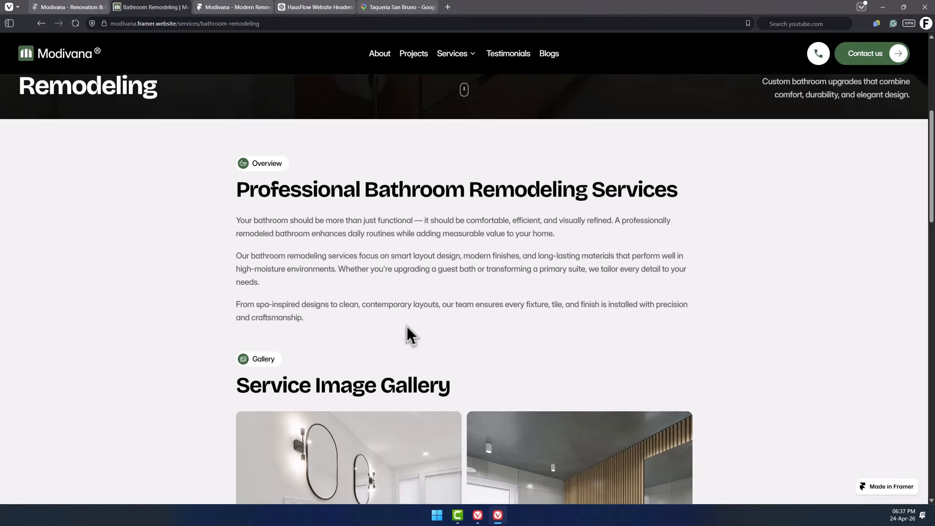
scroll(407, 326, down, 4)
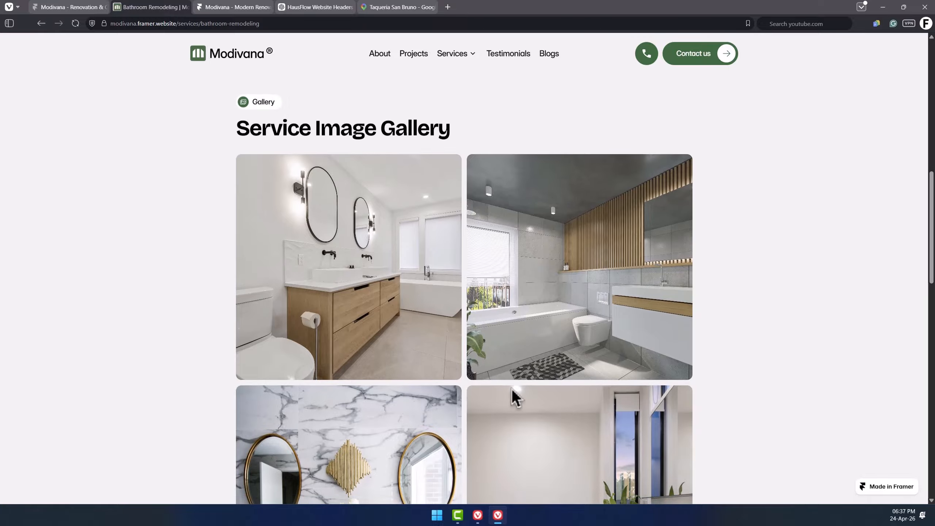
scroll(465, 369, down, 10)
drag(375, 341, 250, 245)
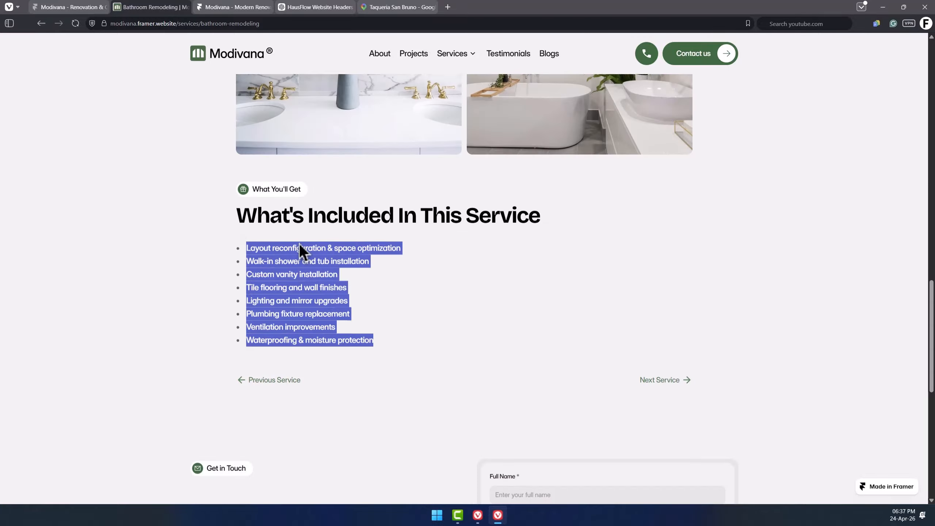
key(ctrl+Tab)
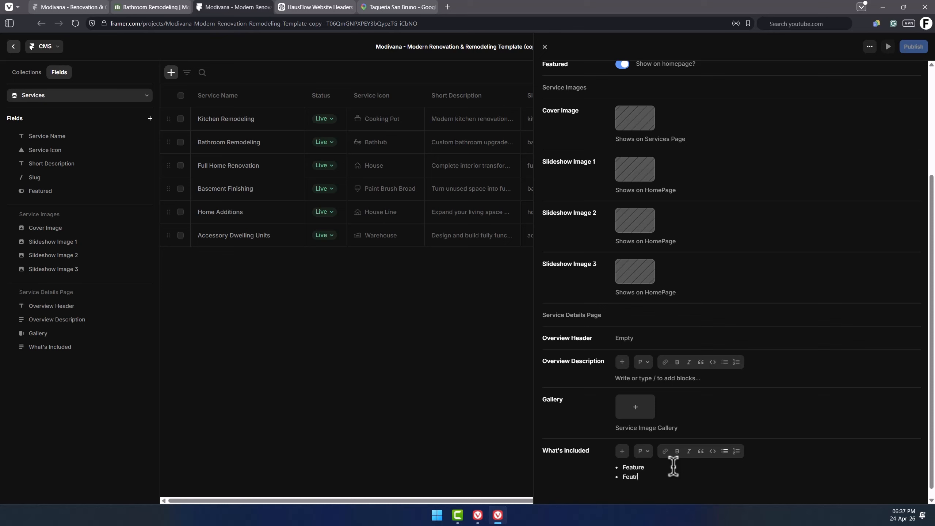
scroll(668, 216, up, 5)
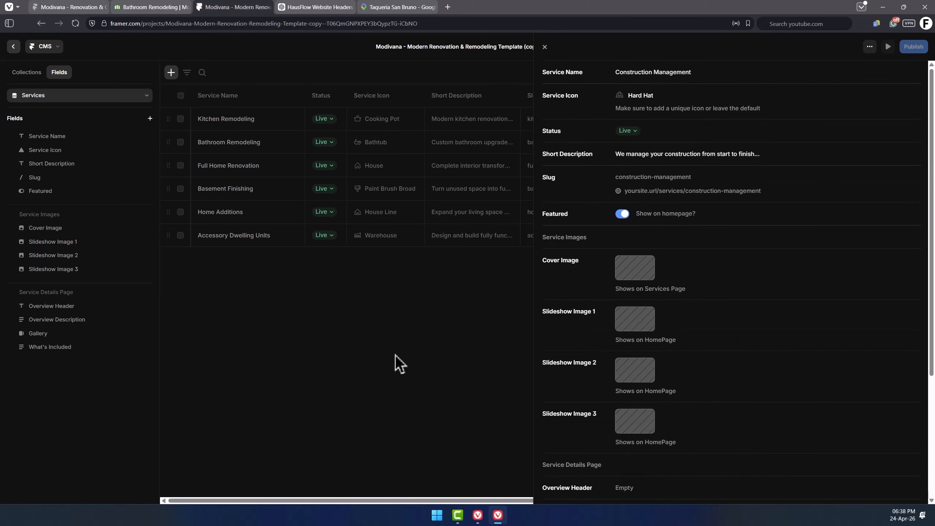
click(545, 46)
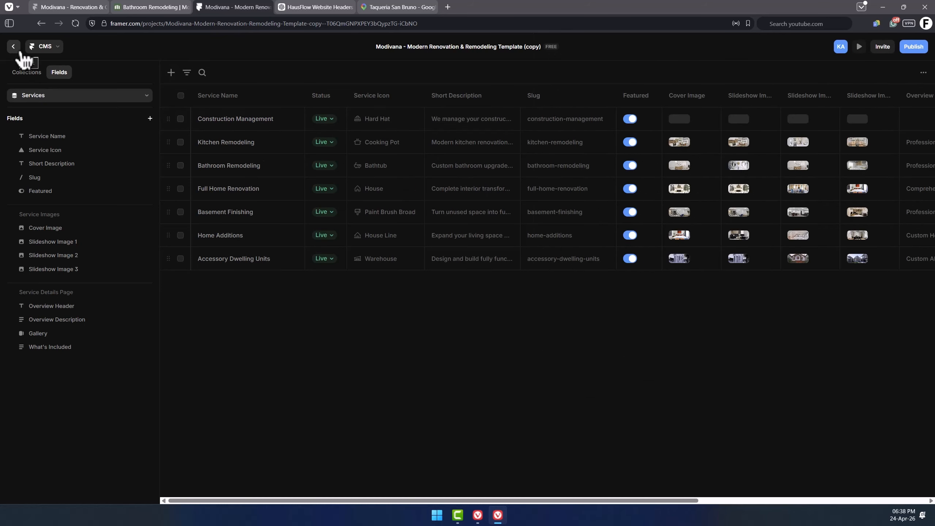
Preview the site to check how the Construction Management service appears on the homepage, project filters, services page and its detail page.
click(16, 50)
click(860, 47)
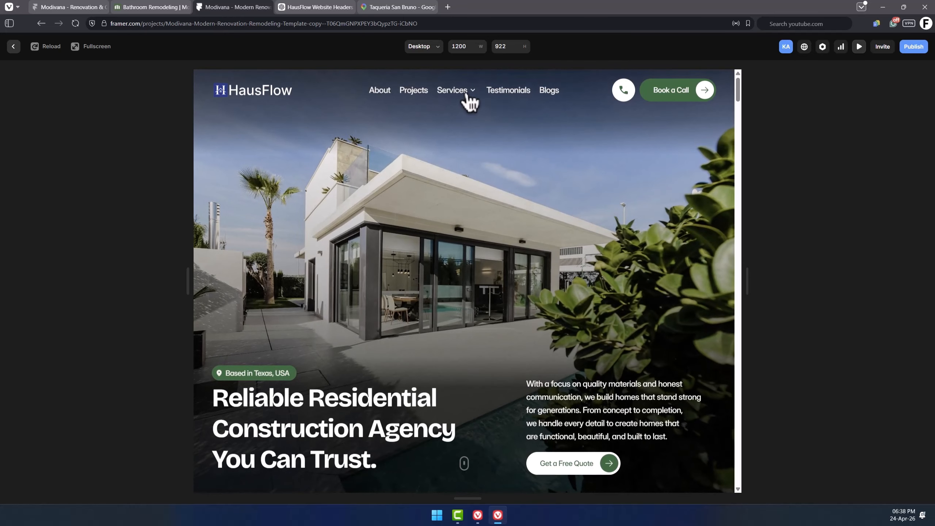
mouse_move(465, 92)
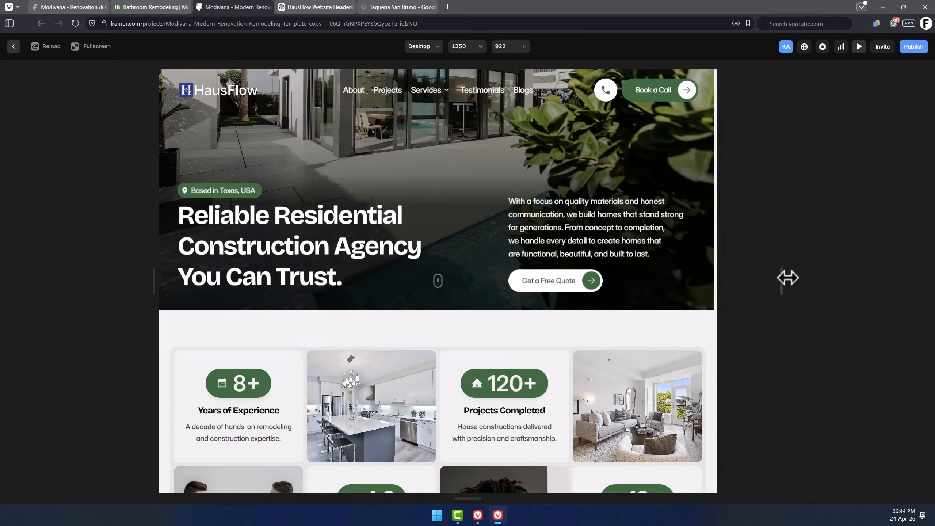
scroll(758, 244, down, 4)
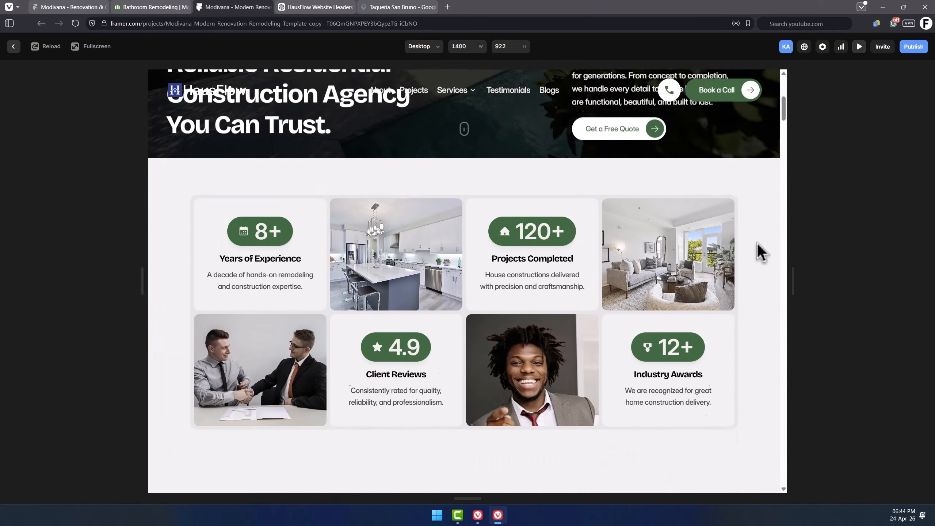
scroll(759, 244, down, 10)
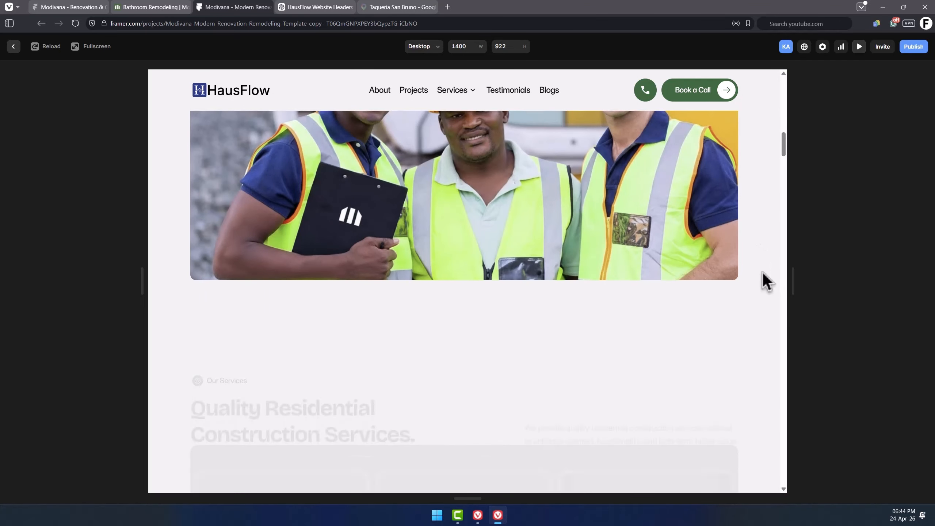
scroll(763, 273, down, 2)
scroll(368, 273, up, 1)
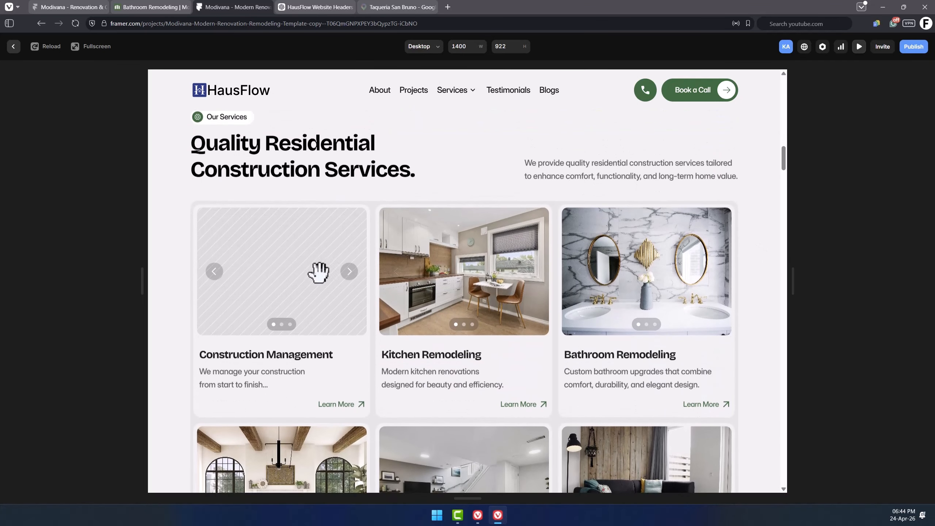
click(352, 299)
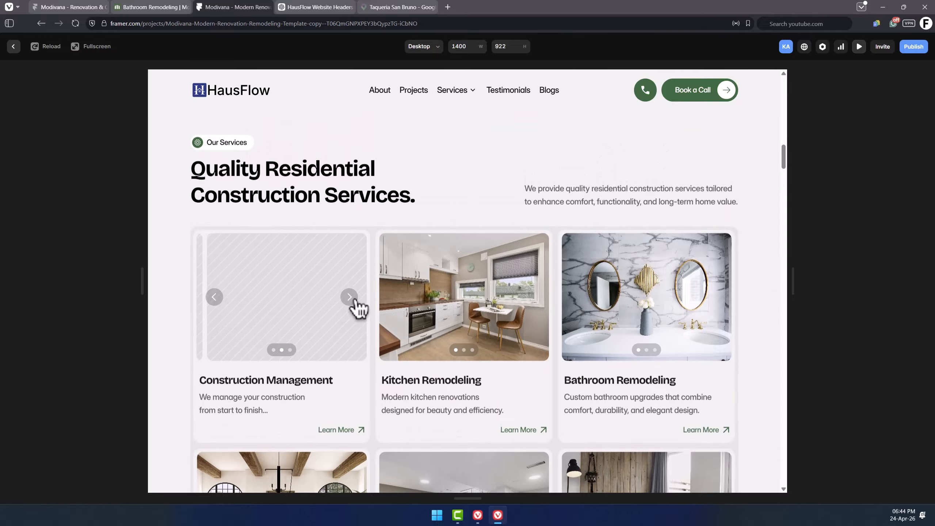
click(355, 301)
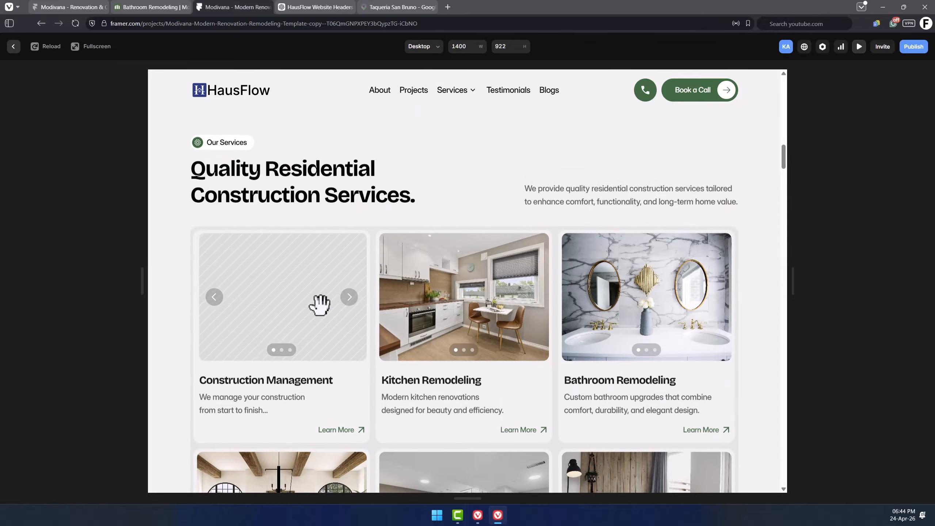
mouse_move(320, 305)
mouse_down()
mouse_move(258, 307)
mouse_move(309, 298)
mouse_up()
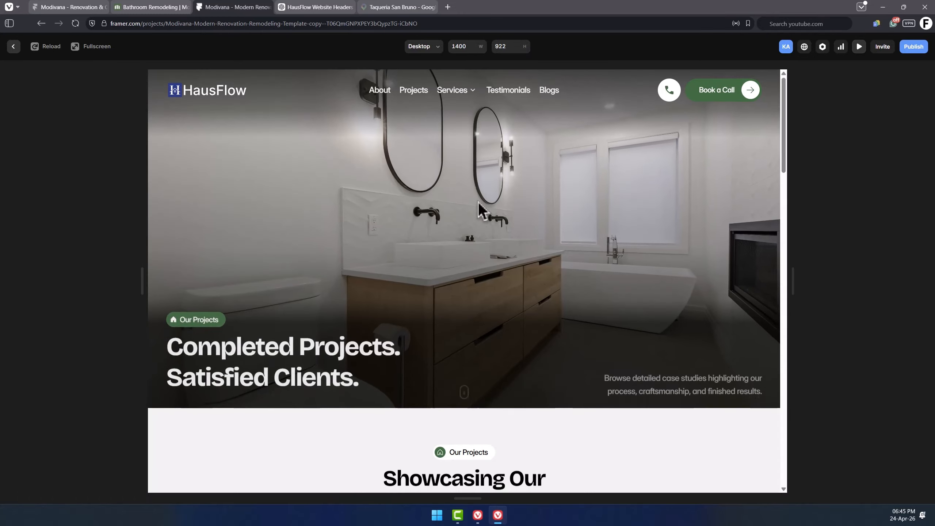
scroll(480, 210, down, 8)
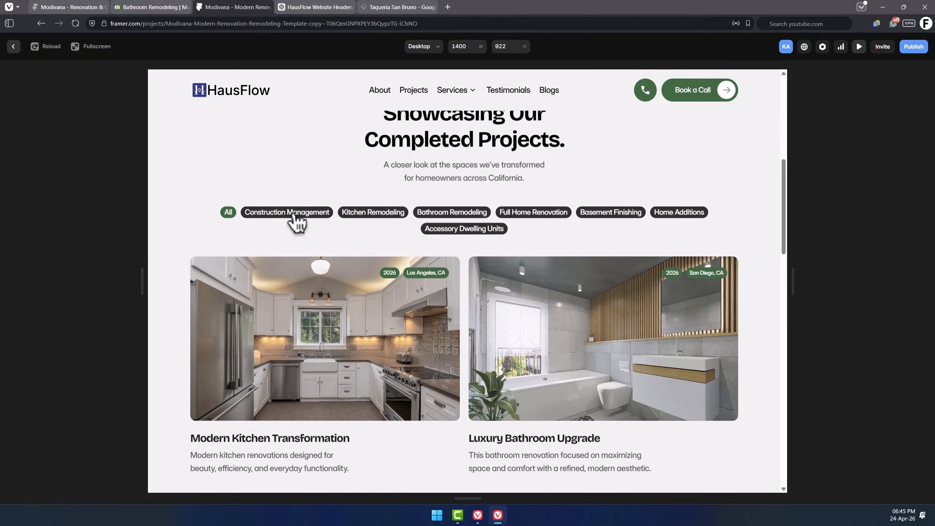
click(296, 220)
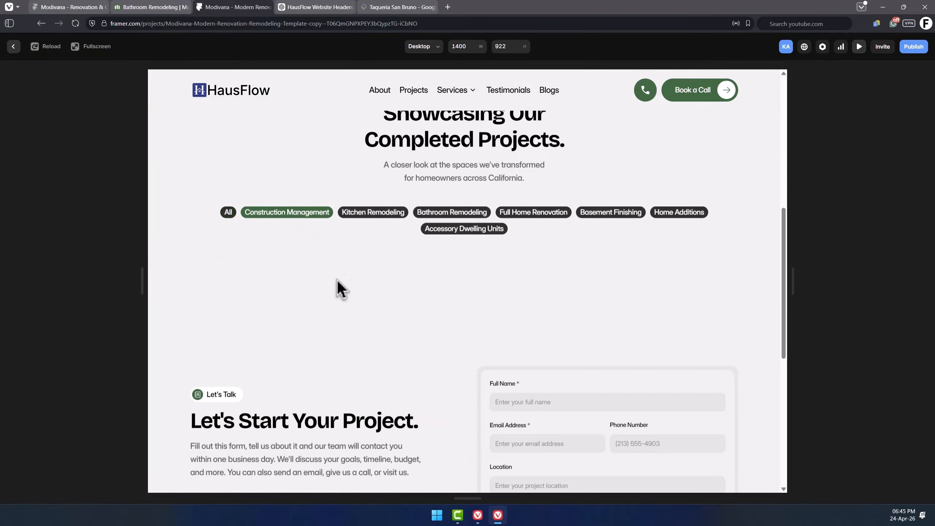
click(391, 220)
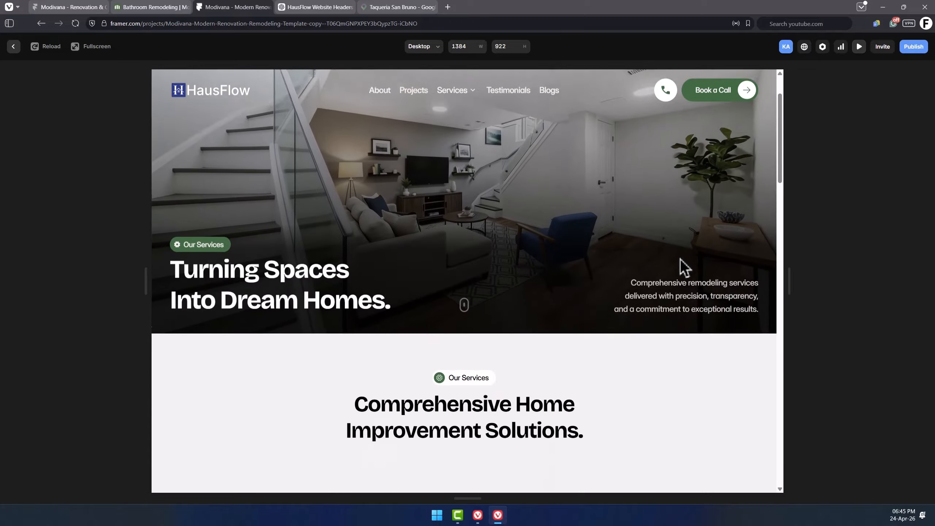
scroll(677, 260, down, 5)
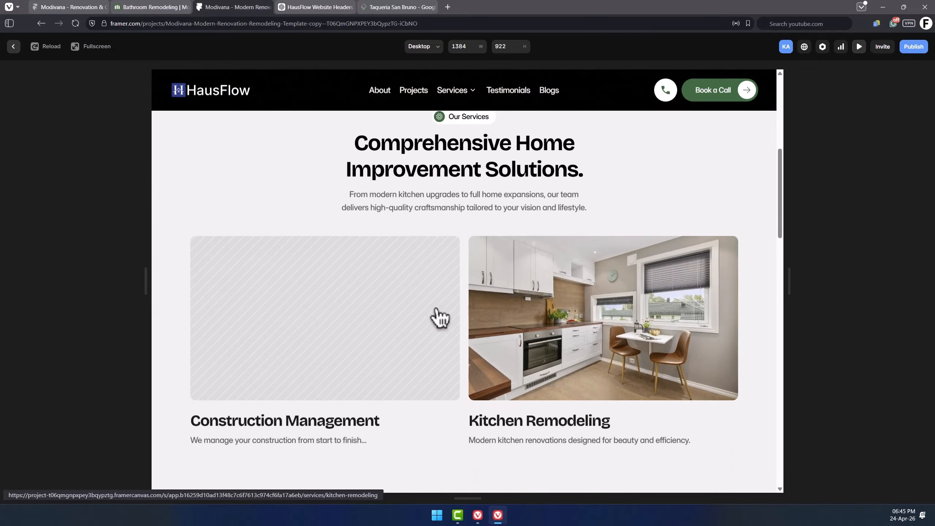
scroll(434, 317, down, 2)
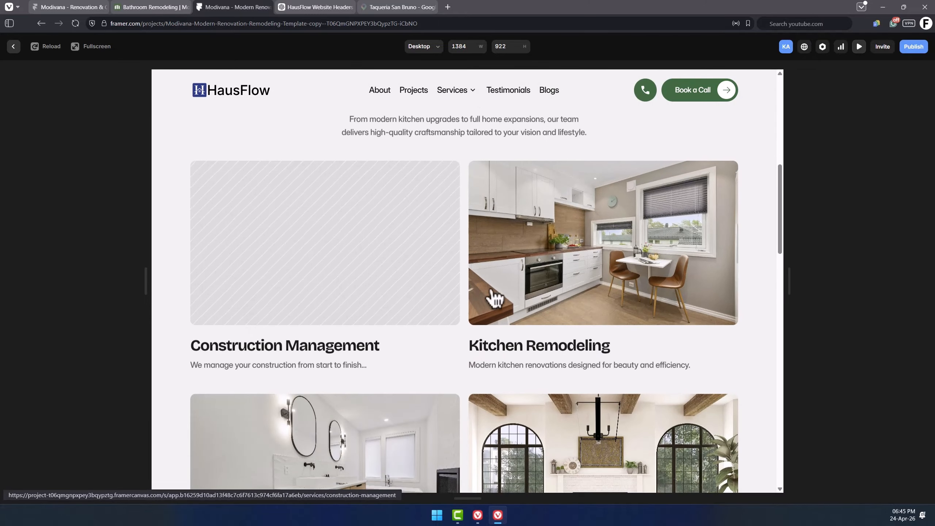
click(376, 262)
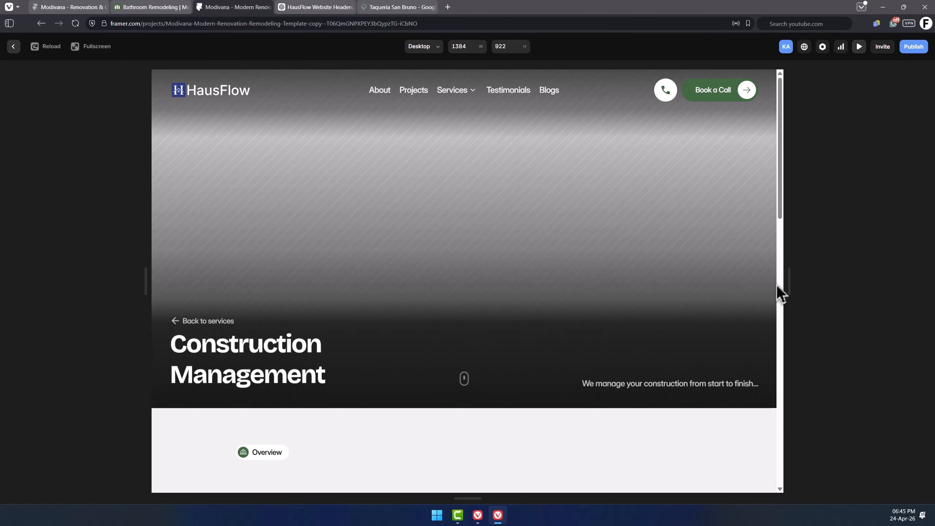
drag(814, 295, 816, 294)
key(Escape)
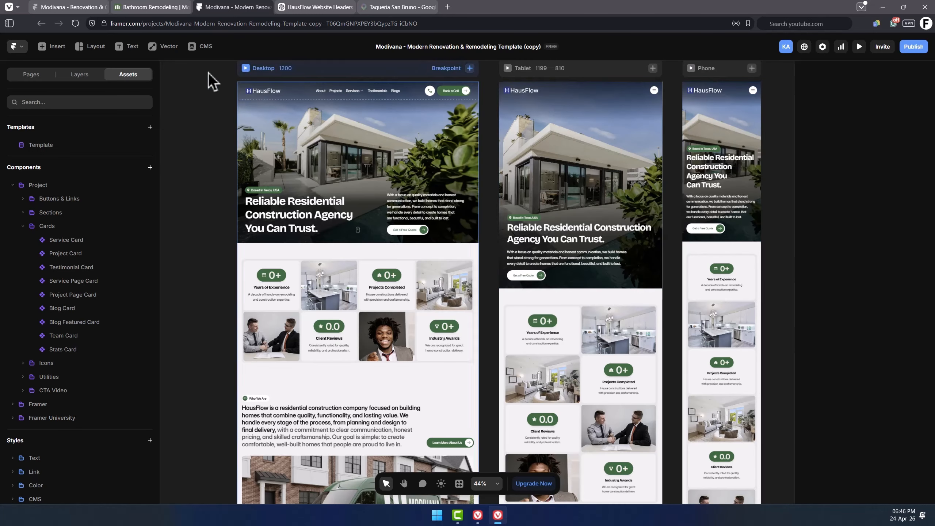
Move the Construction Management entry below Full Home Renovation in the Services collection.
click(202, 46)
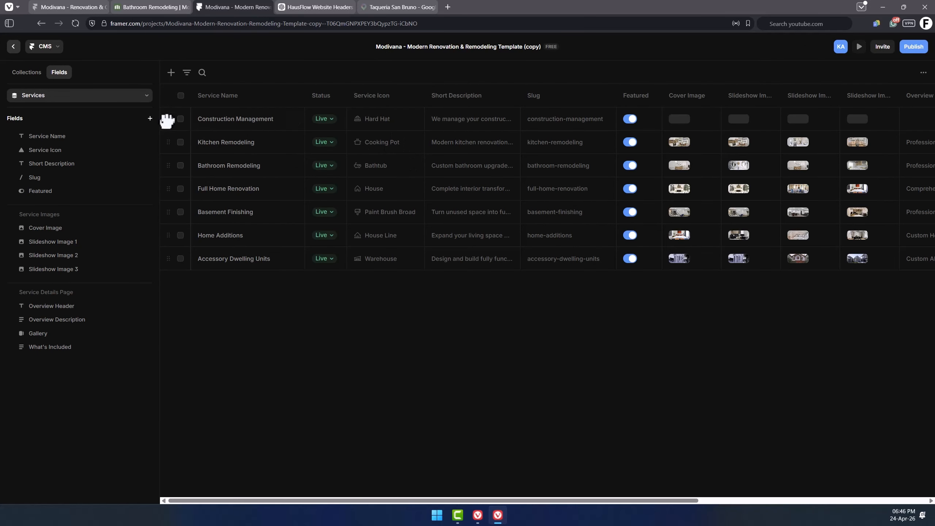
drag(168, 119, 167, 200)
click(187, 192)
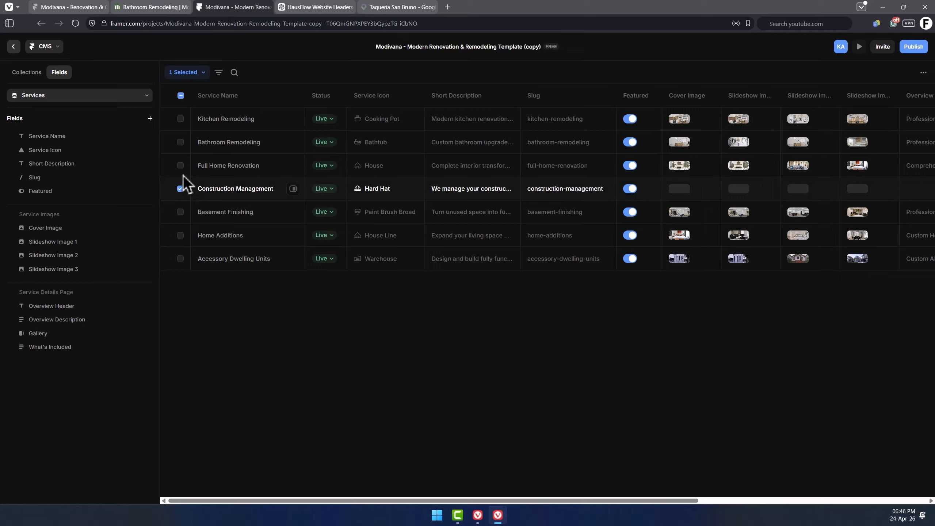
click(200, 76)
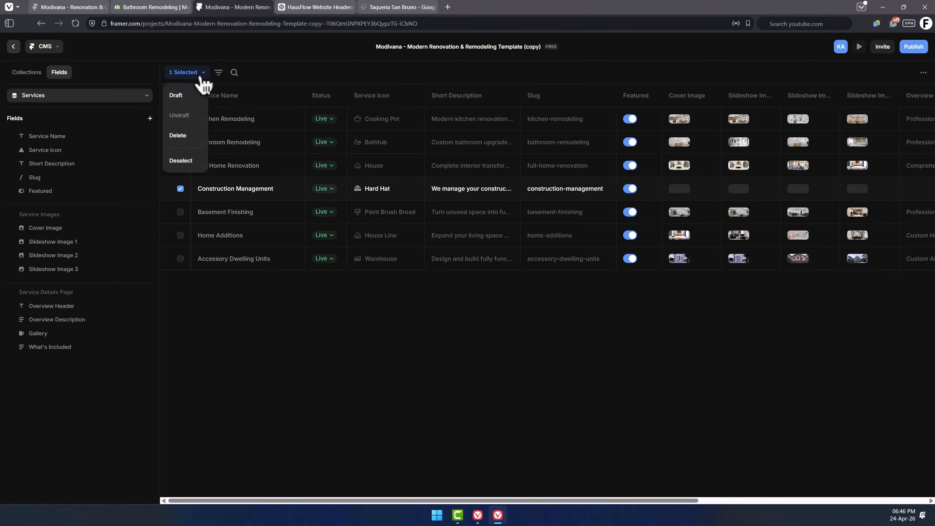
click(188, 136)
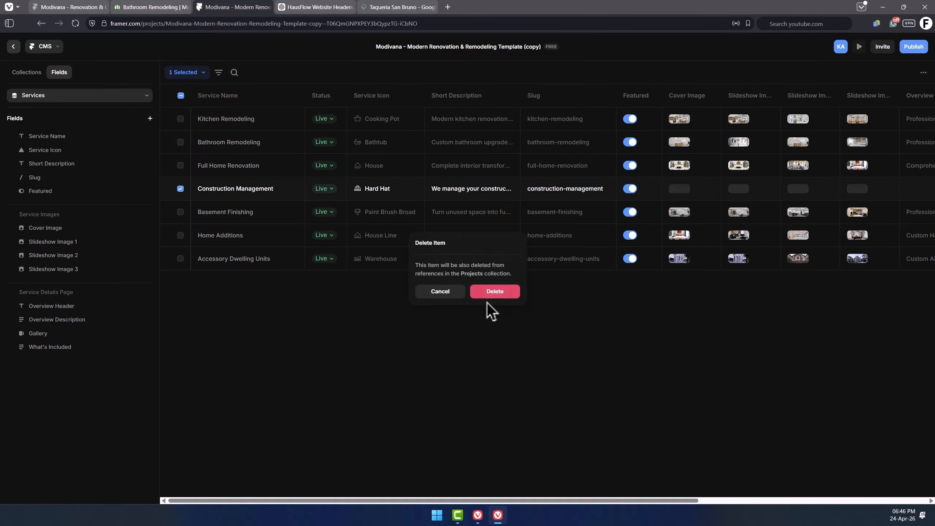
click(442, 293)
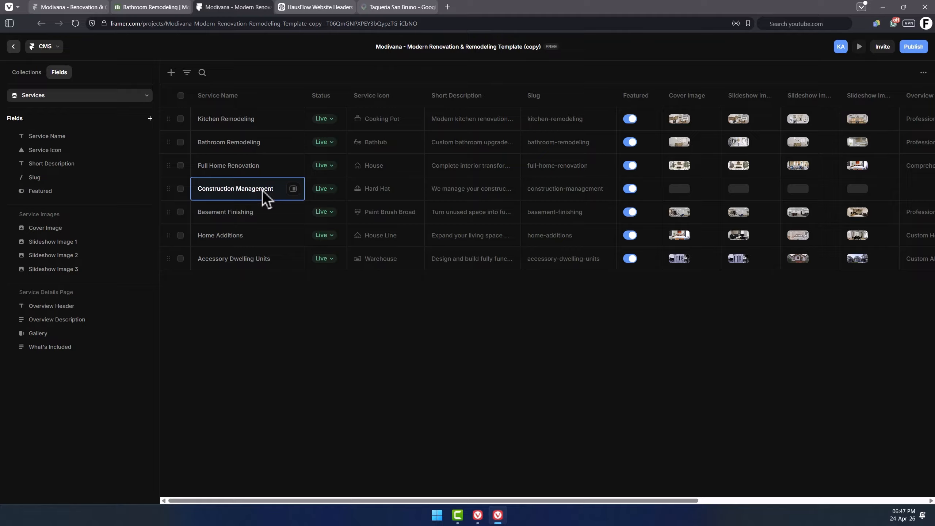
Rename the Kitchen Remodeling service to "Home Renovations".
click(262, 190)
click(278, 302)
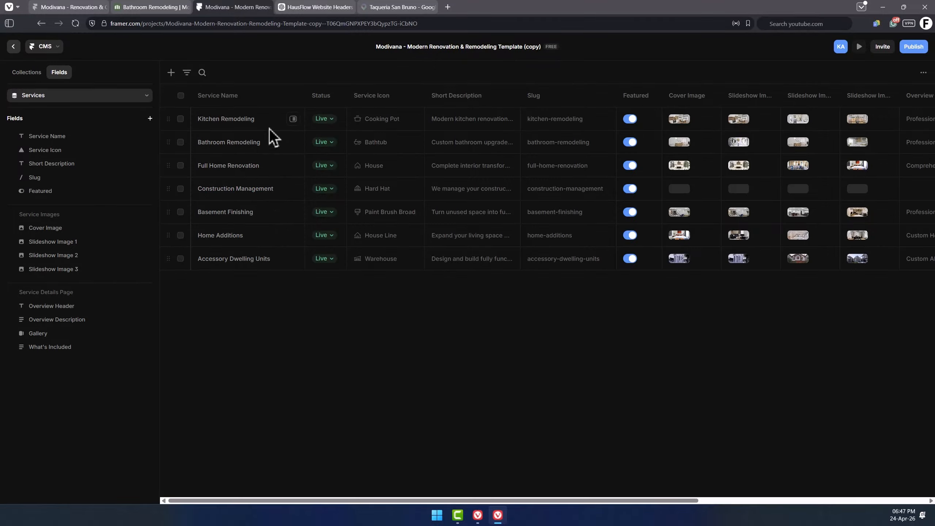
click(293, 119)
text(H)
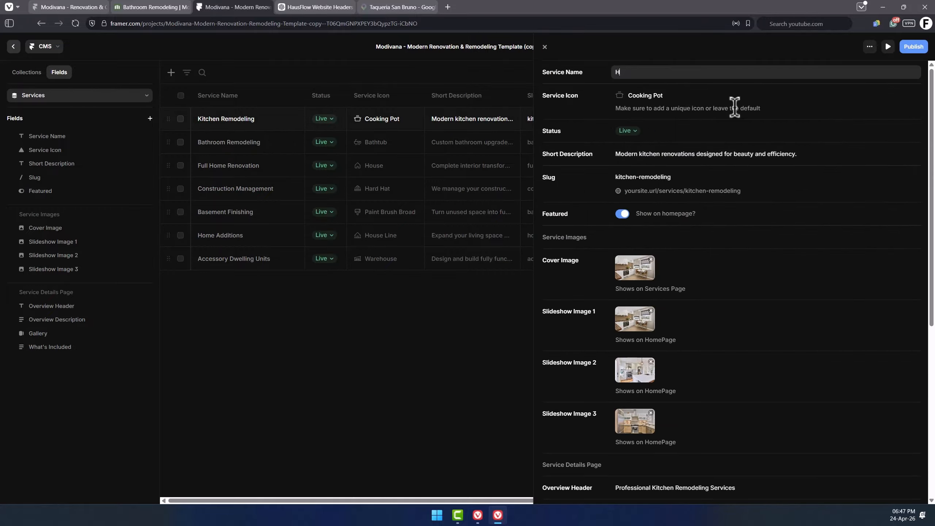
text(ome Renovations)
Set this service's icon to House Line by searching the icon picker for "hous".
click(660, 96)
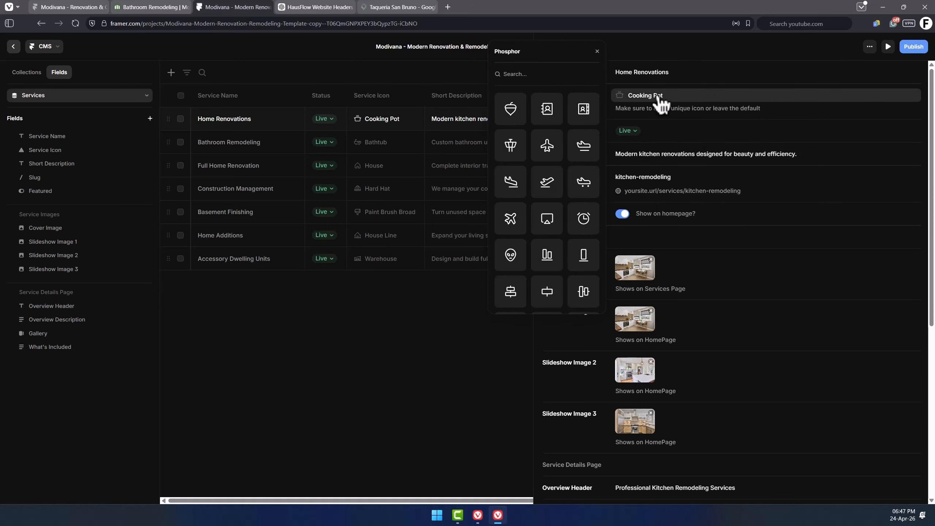
text(hous)
click(549, 110)
Change this service's slug to home-renovations.
click(691, 155)
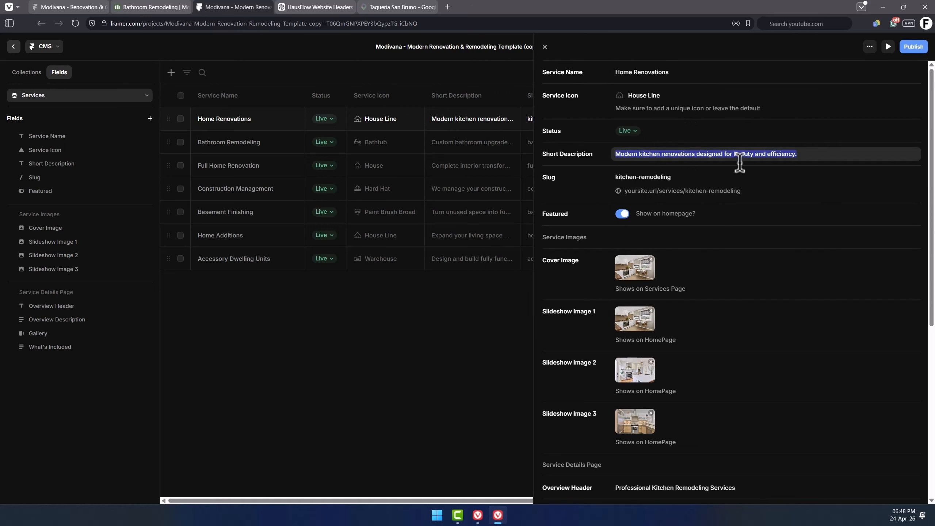
click(674, 179)
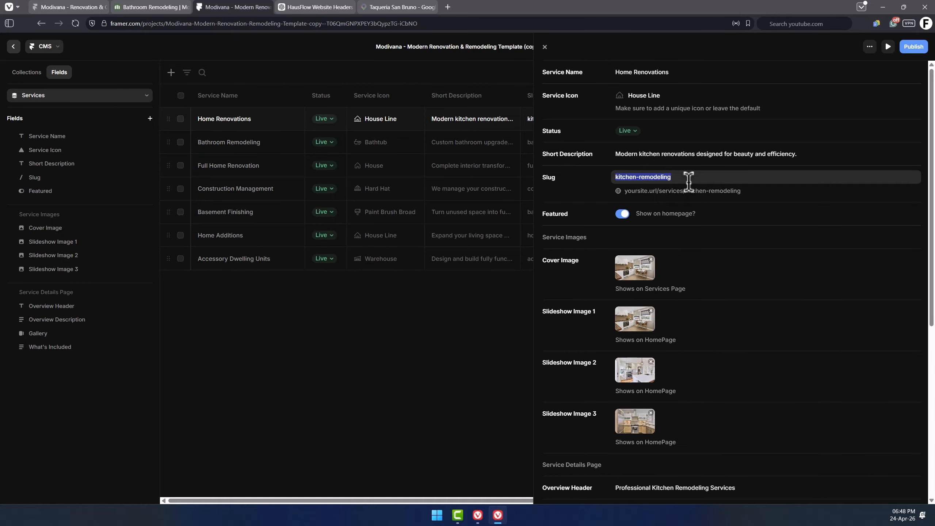
text(home renovations)
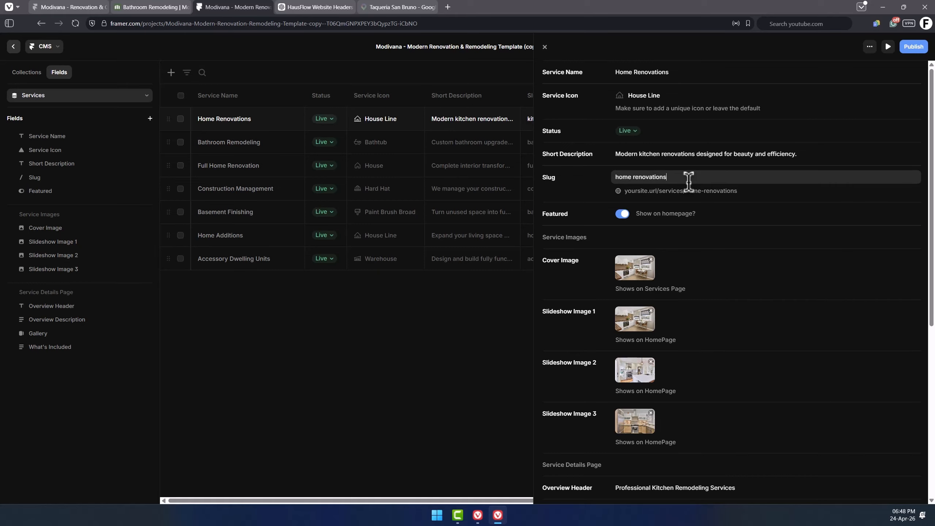
key(Return)
click(671, 201)
Close the service editor and undo the last two edits to the Kitchen Remodeling entry.
scroll(670, 210, down, 1)
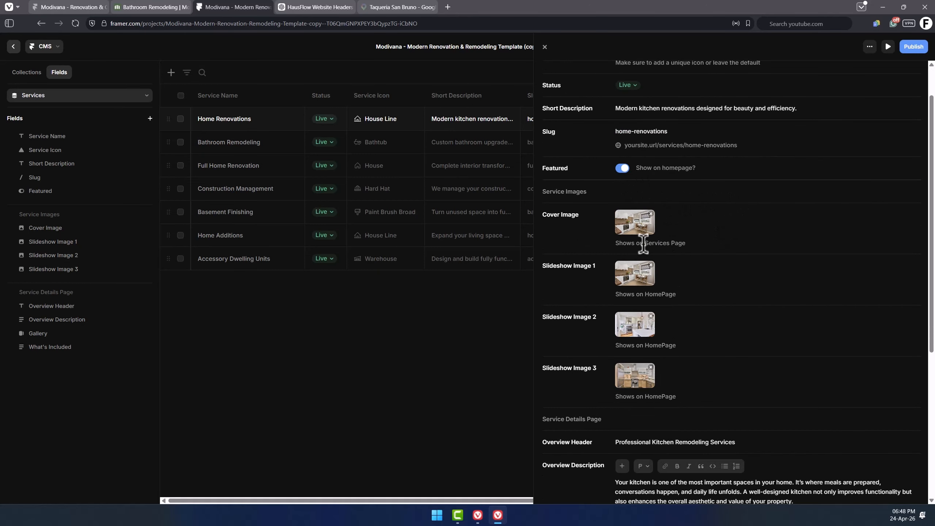
scroll(629, 210, down, 5)
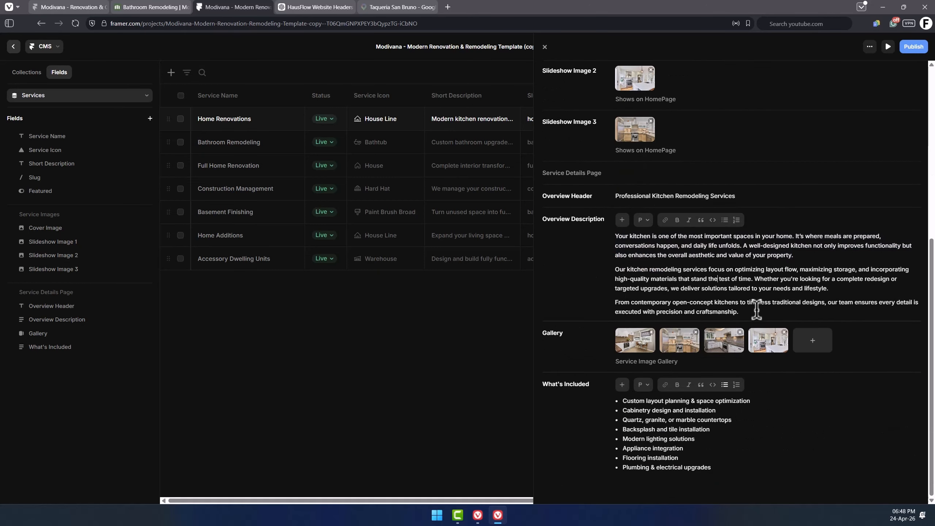
drag(757, 310, 615, 236)
click(716, 281)
click(325, 322)
key(ctrl+z)
key(ctrl+z)
Reorder the Services collection entries after trying the Created and Edited column sort options.
drag(379, 500, 744, 514)
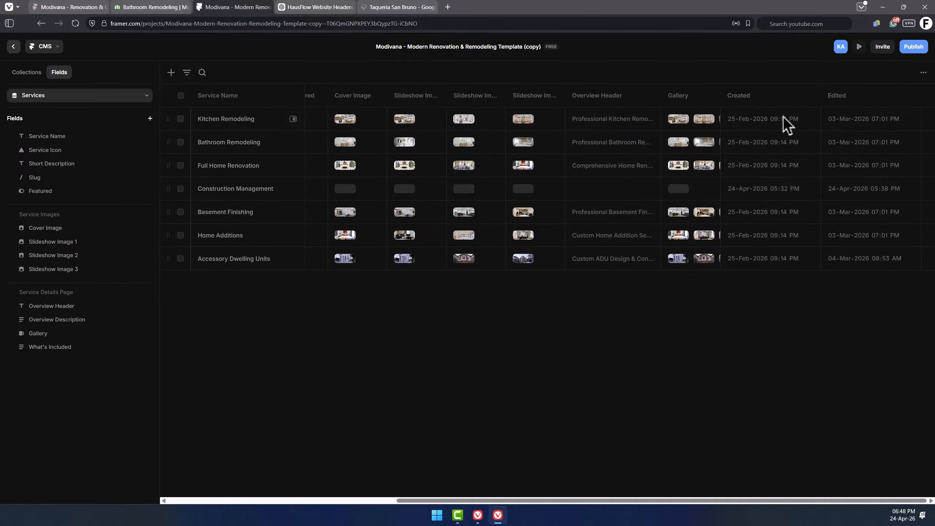
click(751, 101)
mouse_move(758, 114)
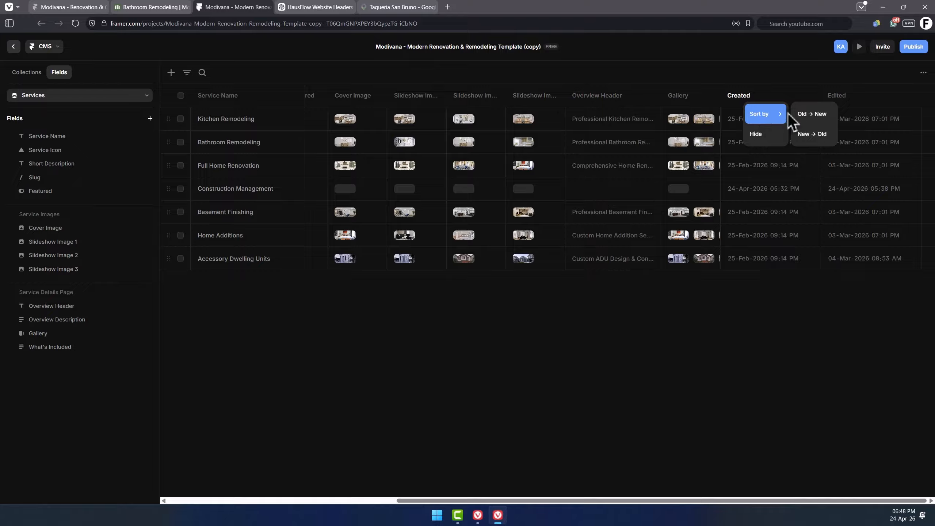
click(845, 97)
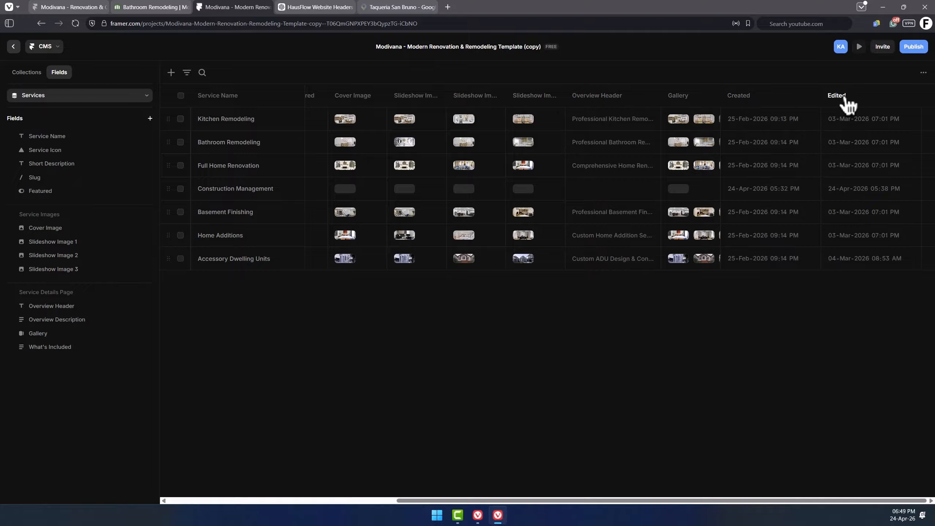
click(845, 98)
mouse_move(854, 110)
click(647, 457)
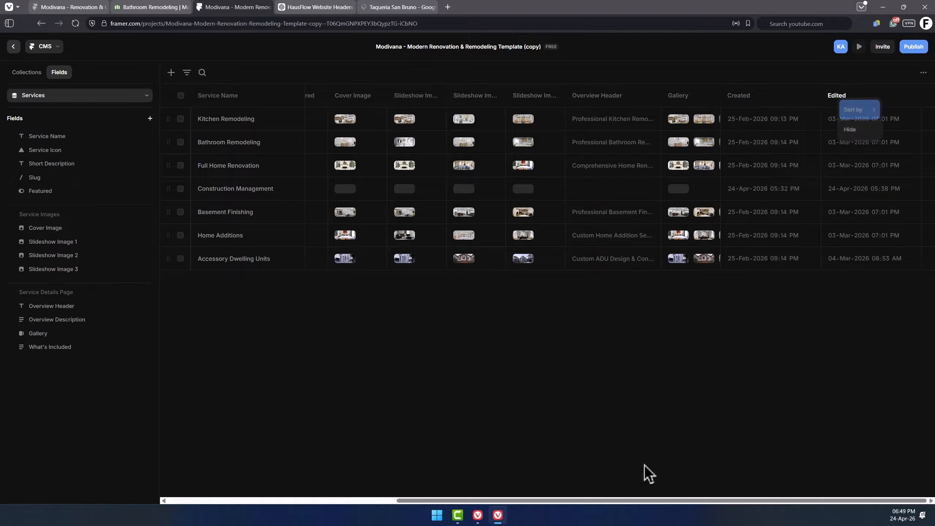
scroll(457, 484, left, 10)
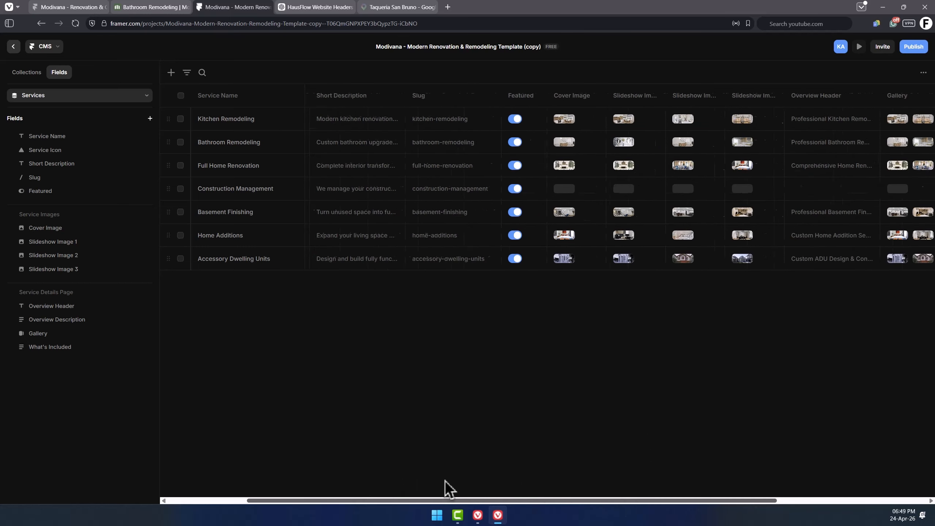
mouse_move(168, 119)
mouse_down()
mouse_move(171, 263)
mouse_move(172, 118)
mouse_up()
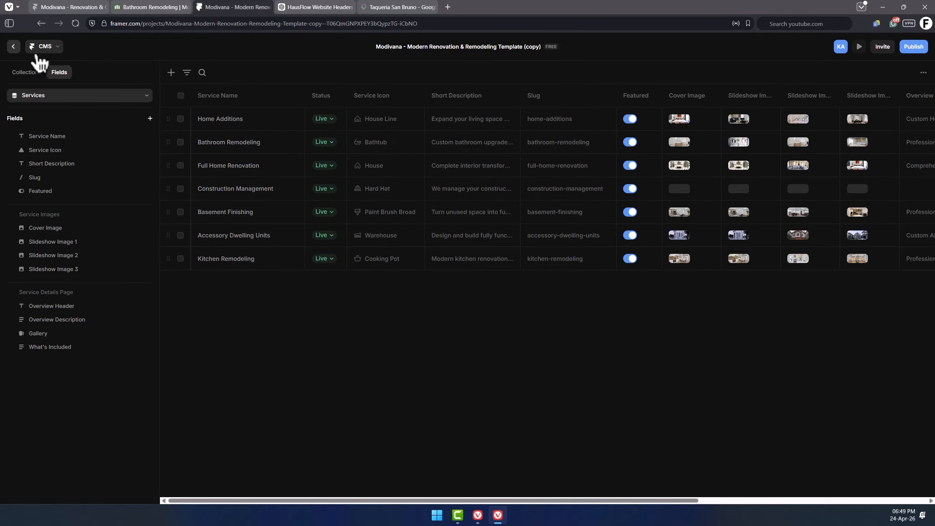
Preview the site and scroll through the services and projects sections.
click(18, 48)
click(246, 68)
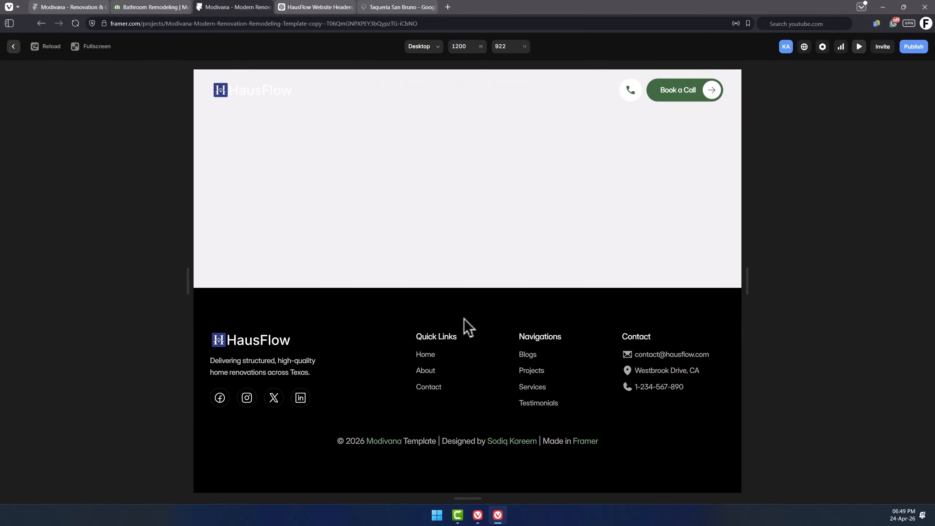
scroll(295, 332, down, 10)
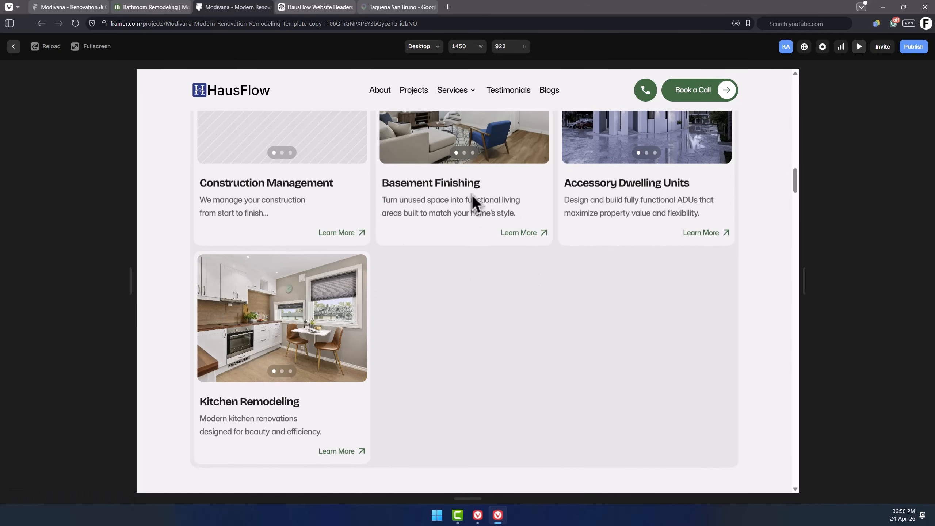
scroll(478, 326, down, 10)
scroll(372, 215, down, 1)
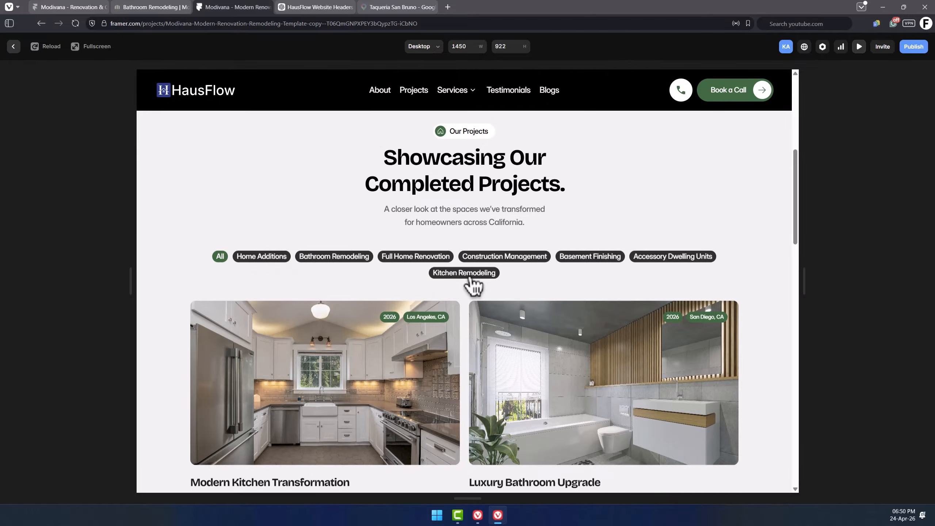
click(13, 46)
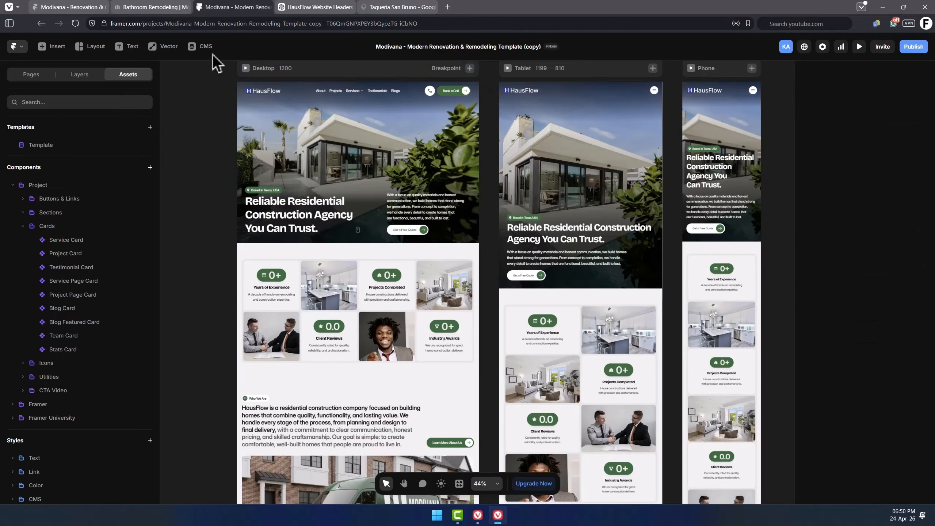
Open the Testimonials collection in the CMS.
click(213, 49)
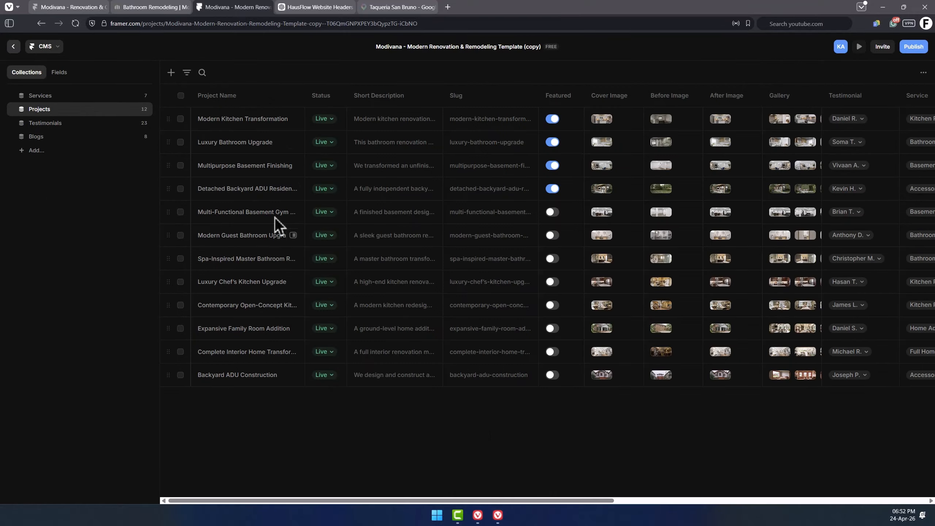
click(67, 124)
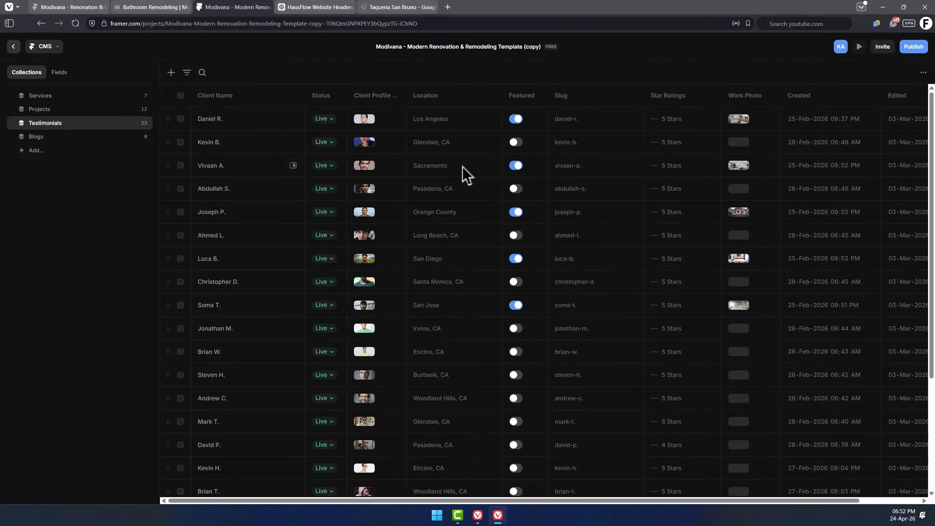
scroll(463, 166, down, 5)
scroll(463, 166, up, 5)
click(181, 95)
click(203, 74)
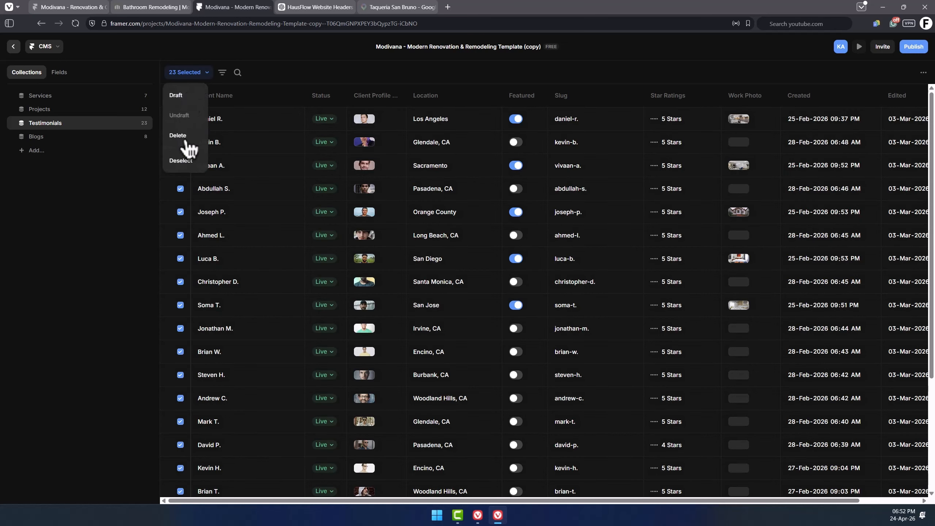
click(205, 76)
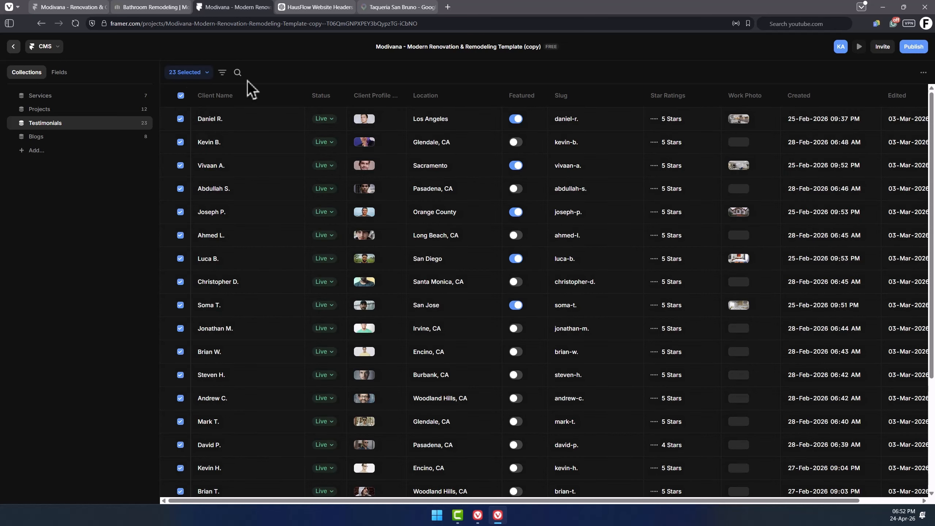
click(181, 96)
Open several existing testimonial entries to inspect their fields, then close the editor.
click(263, 123)
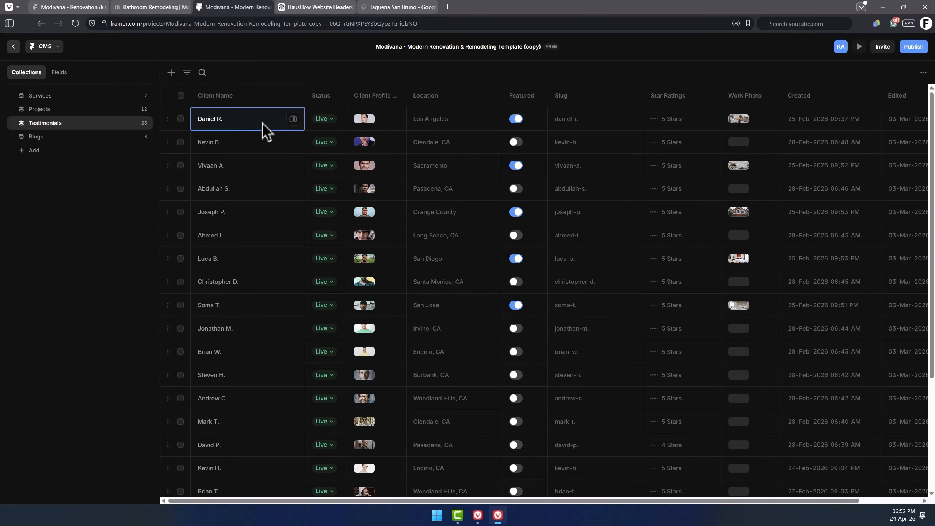
click(294, 120)
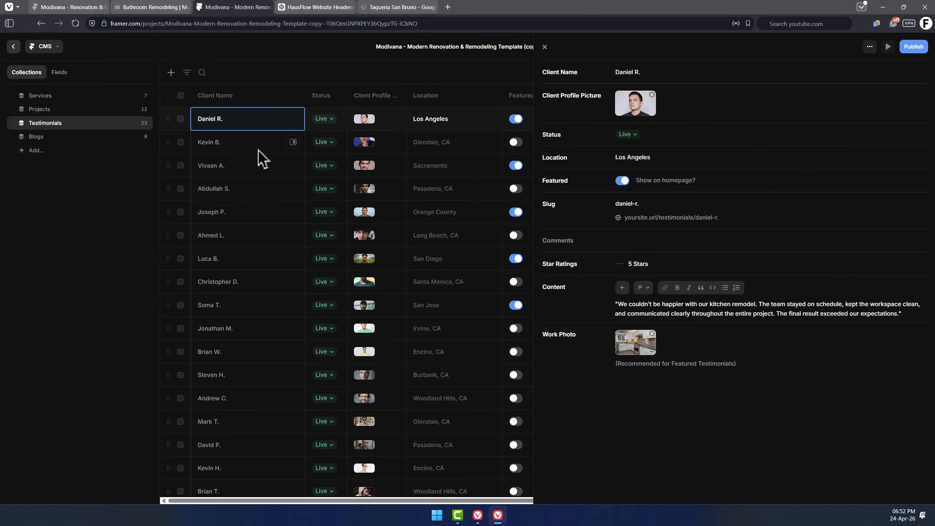
click(293, 142)
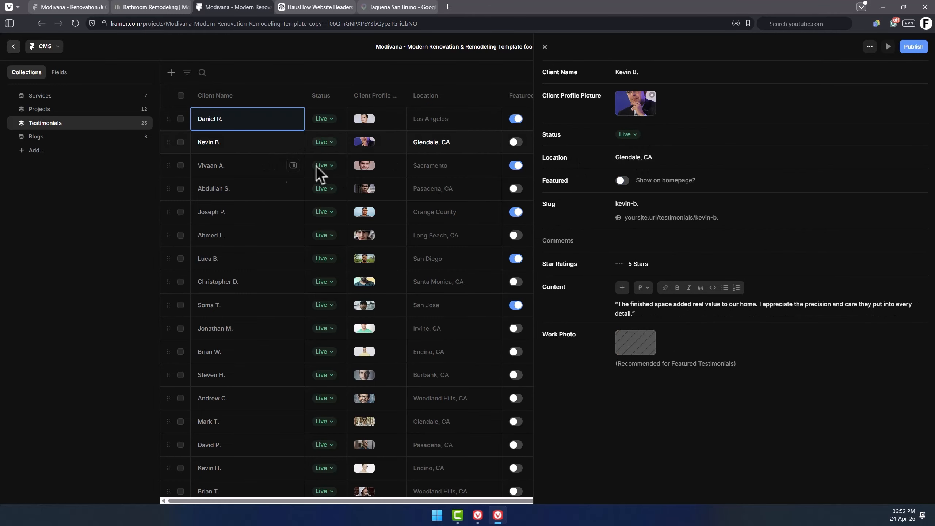
click(299, 166)
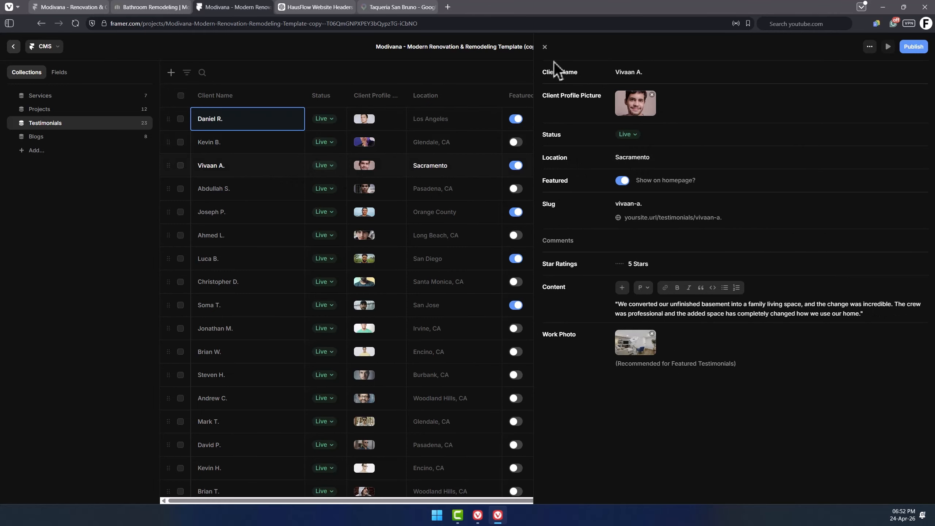
click(545, 47)
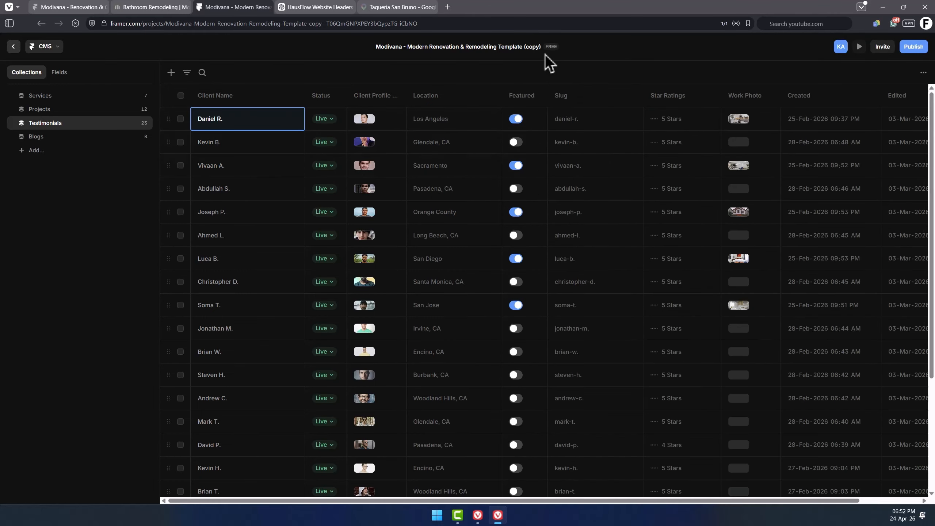
Add a new testimonial entry with the client's name and the location Texas, US.
click(172, 73)
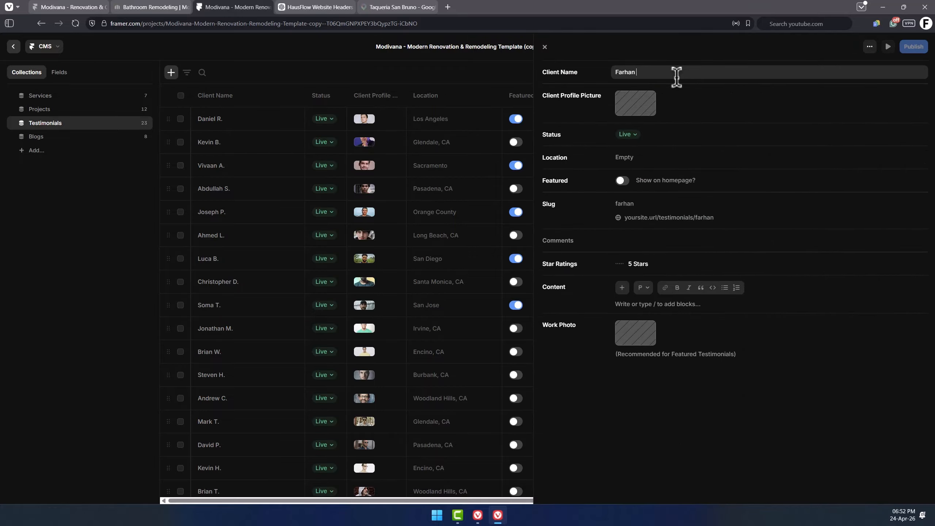
click(640, 112)
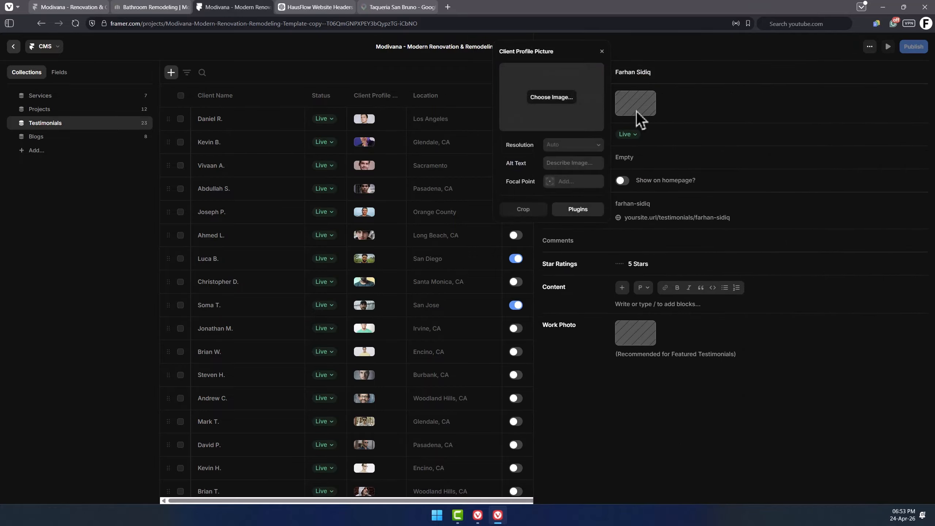
click(637, 112)
click(691, 157)
text(Texas, US)
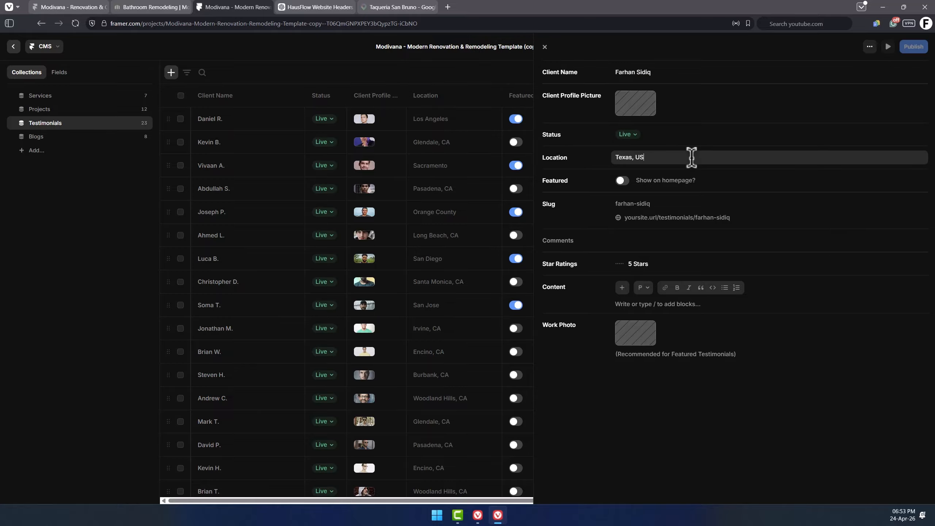
Set the new testimonial's star rating to 4 Stars.
click(666, 183)
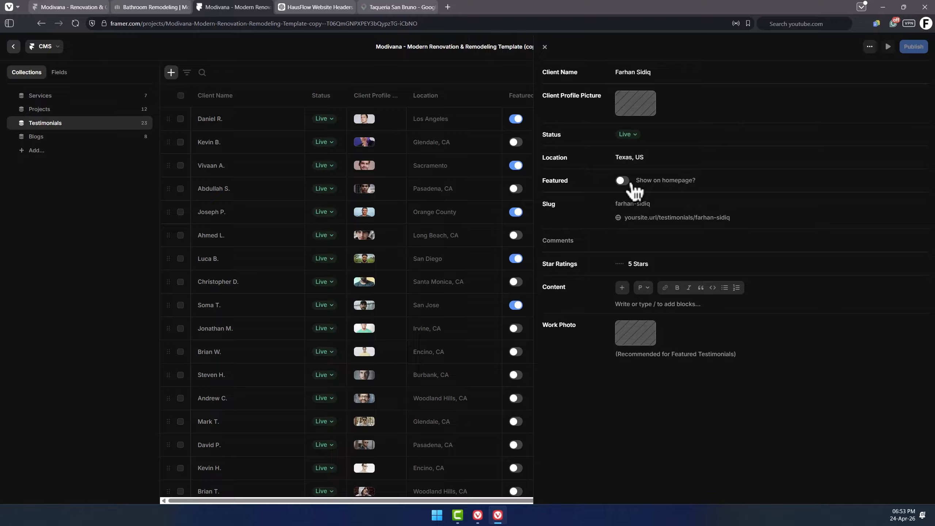
click(655, 203)
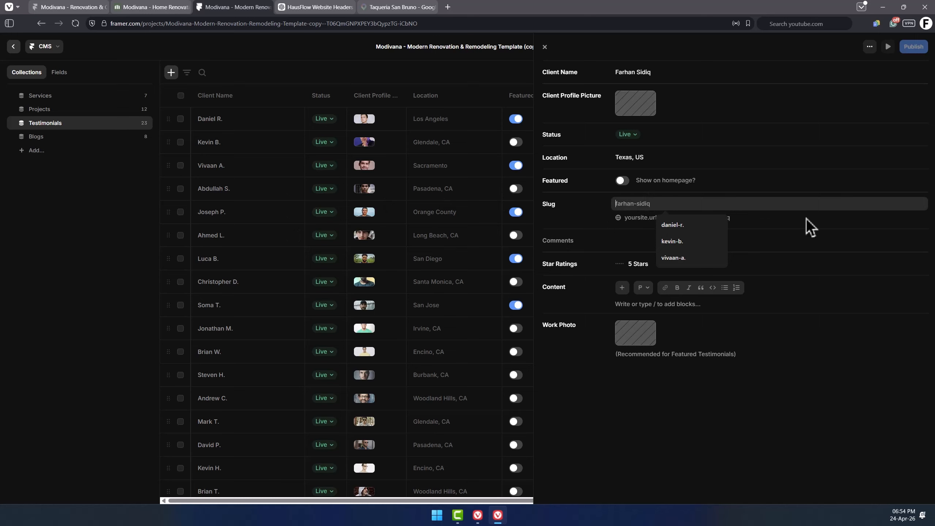
click(646, 270)
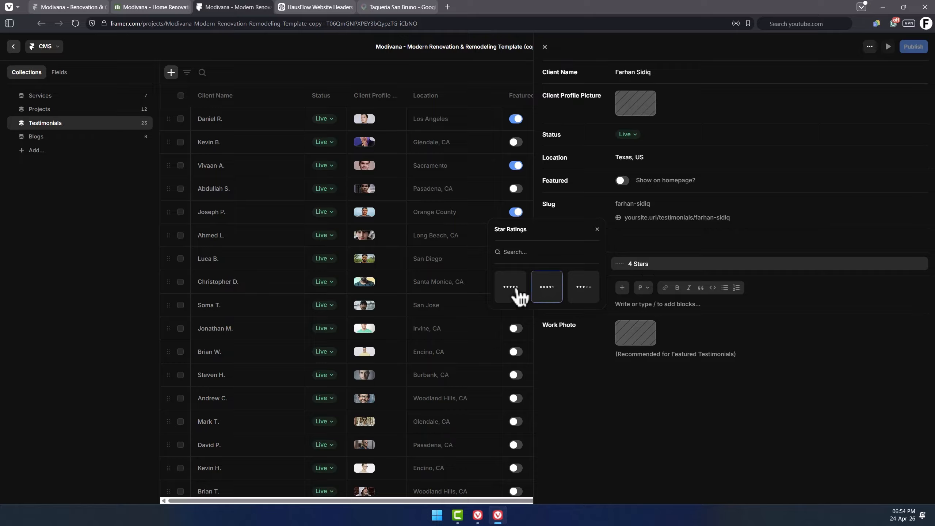
click(538, 296)
Enter the testimonial content "The work is superb...." and select the text.
click(734, 312)
text(The work is superb)
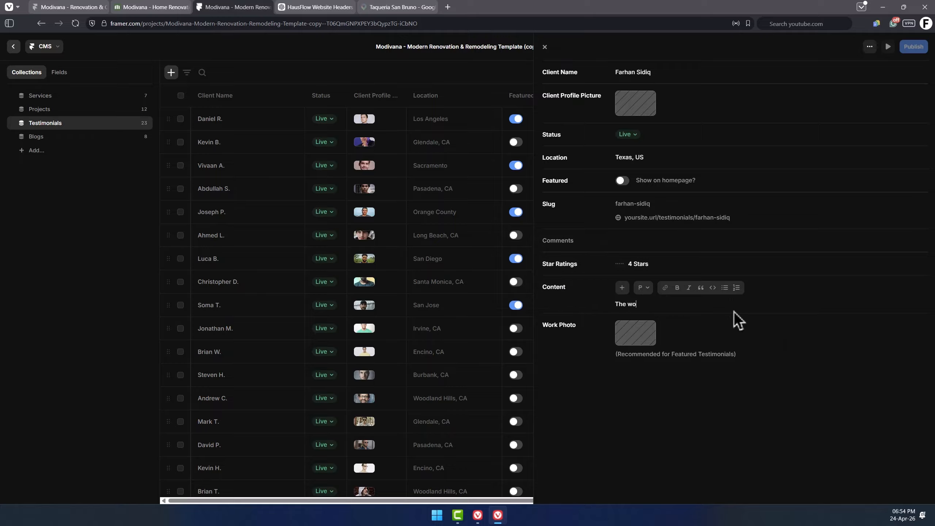
text(....)
drag(627, 354, 709, 354)
Inspect the Testimonial Card component's variants with and without an image.
key(ctrl+shift+Tab)
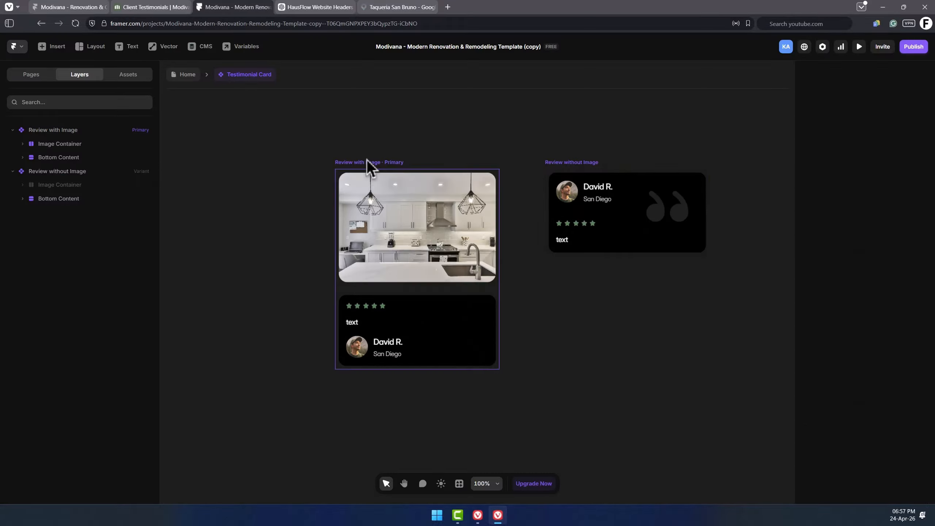
click(368, 166)
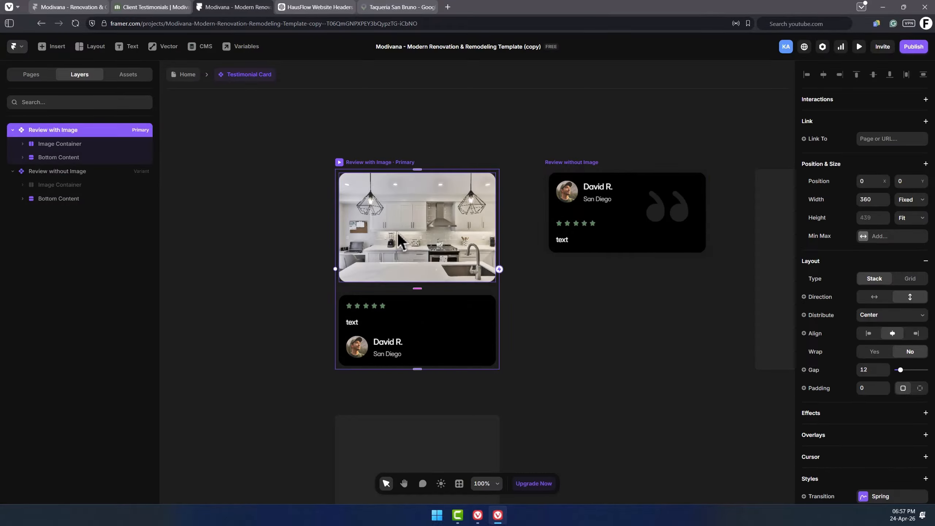
click(591, 165)
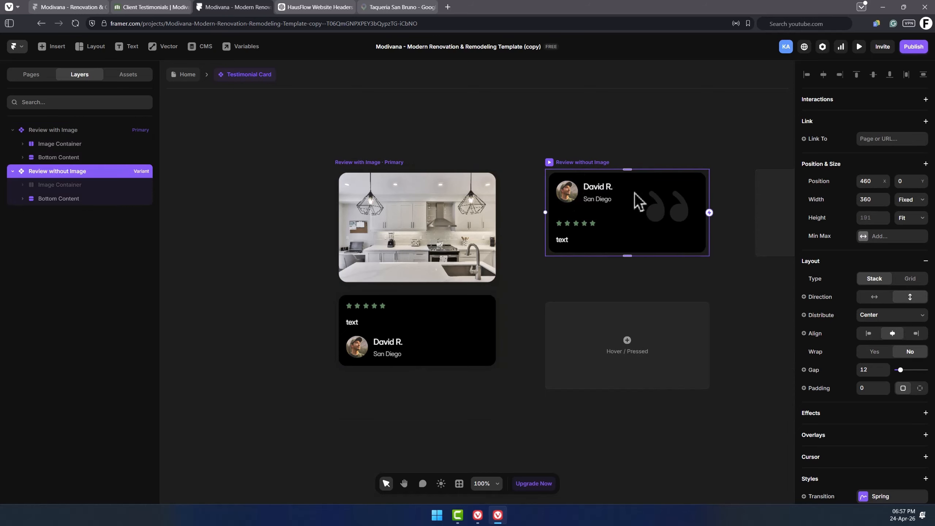
click(242, 194)
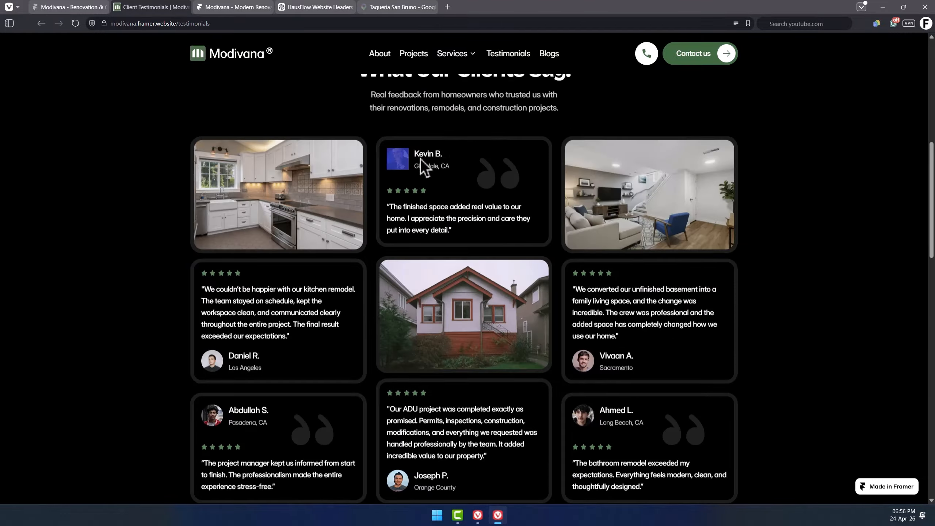
Examine the testimonial cards and their text on the live Modivana testimonials page.
drag(451, 230, 490, 218)
click(411, 157)
drag(480, 235, 408, 192)
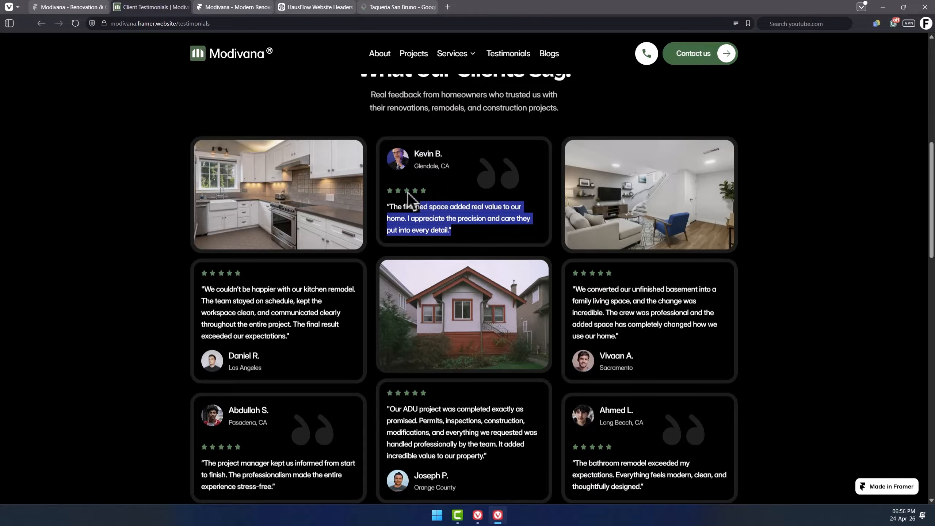
click(402, 191)
triple_click(414, 198)
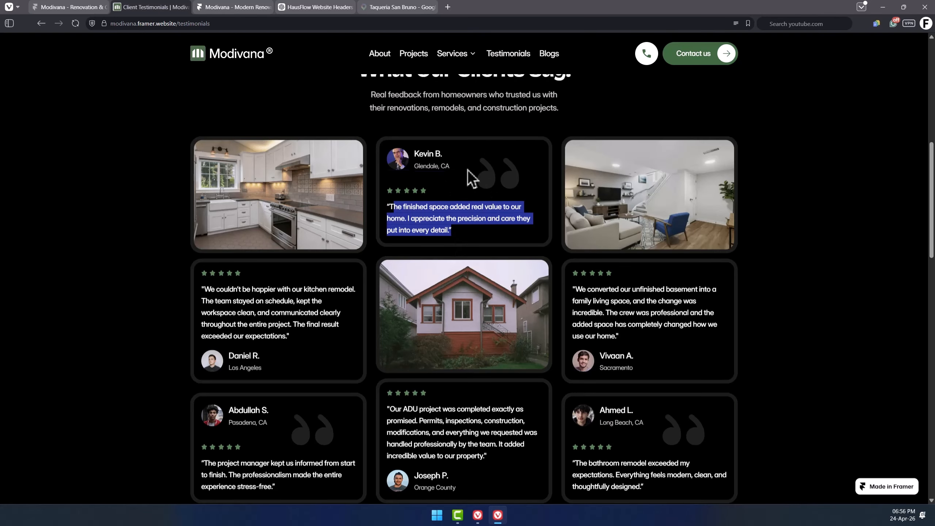
click(467, 169)
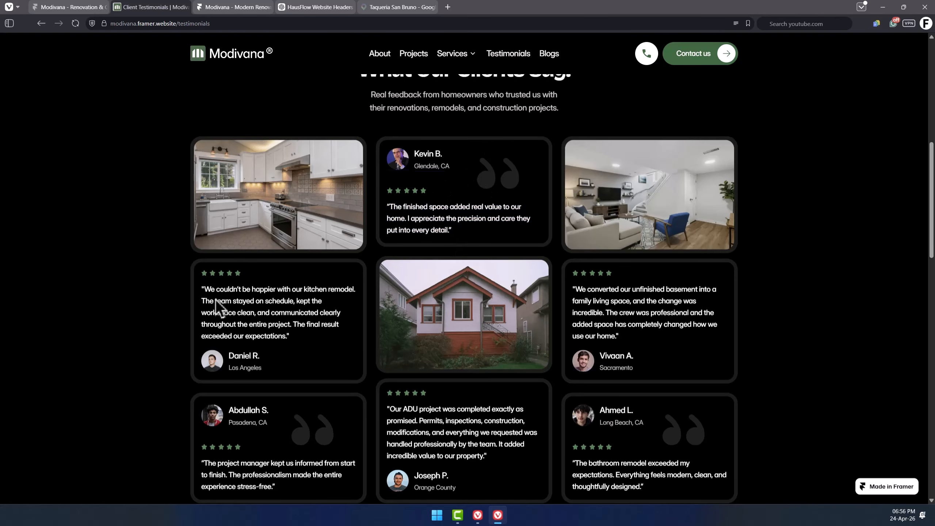
drag(286, 337, 215, 282)
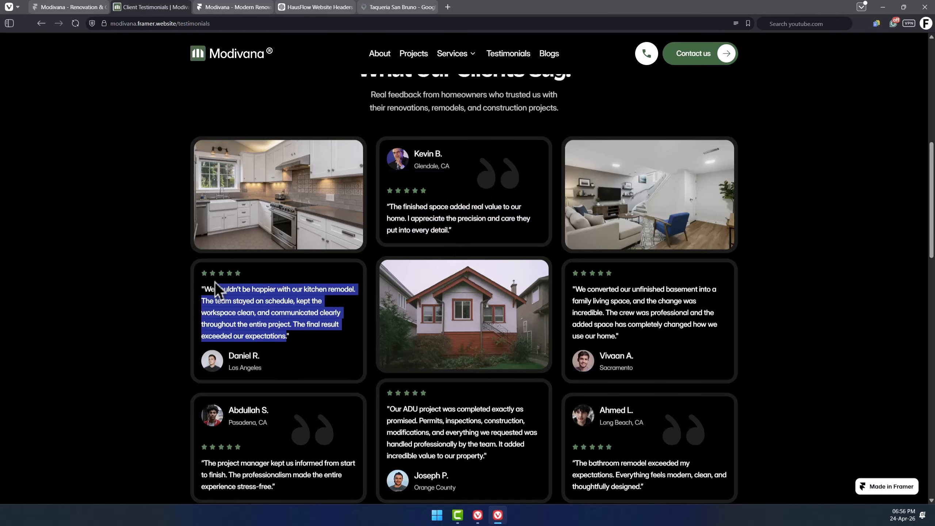
click(241, 231)
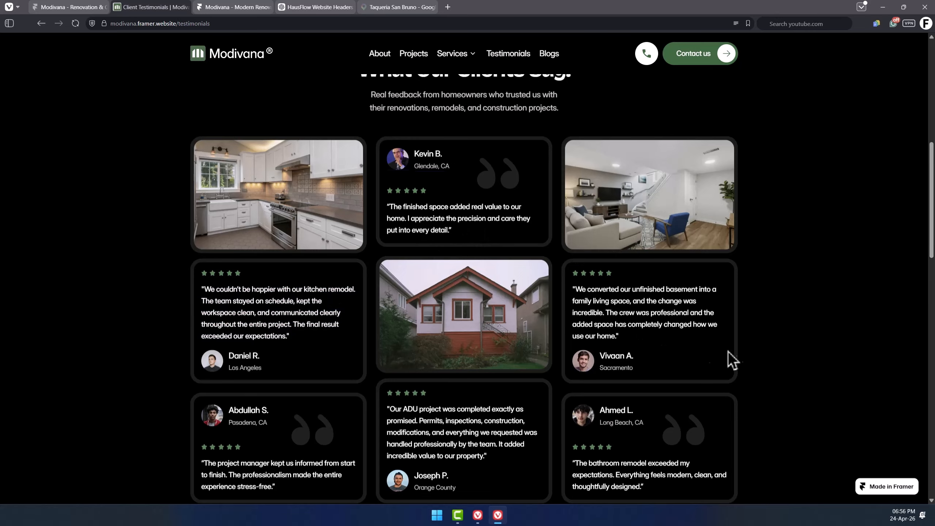
Scroll through the remaining testimonial cards further down the live testimonials page.
drag(724, 313, 687, 223)
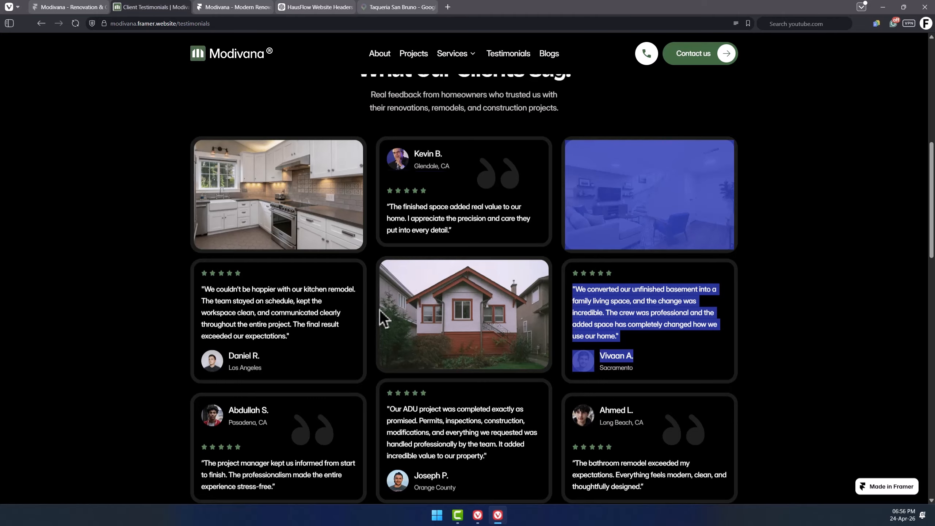
click(372, 251)
scroll(440, 342, down, 8)
scroll(485, 257, down, 5)
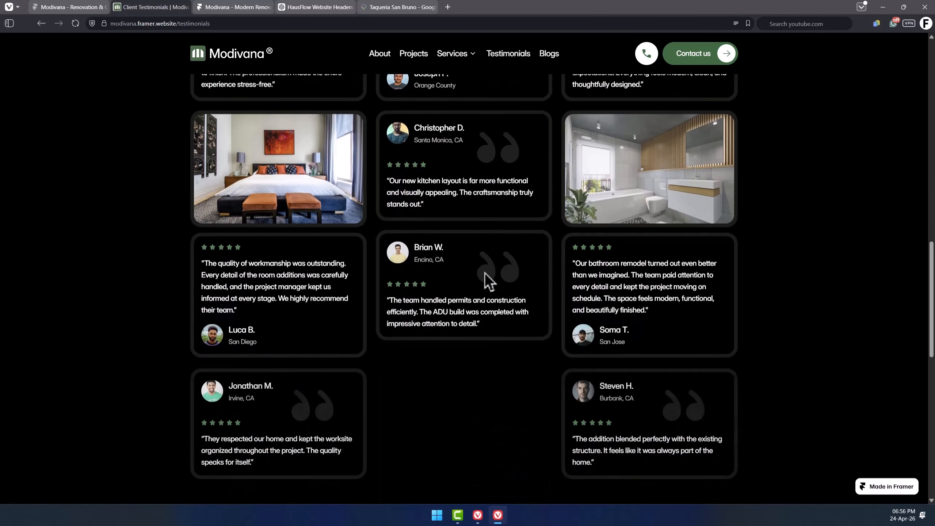
click(466, 367)
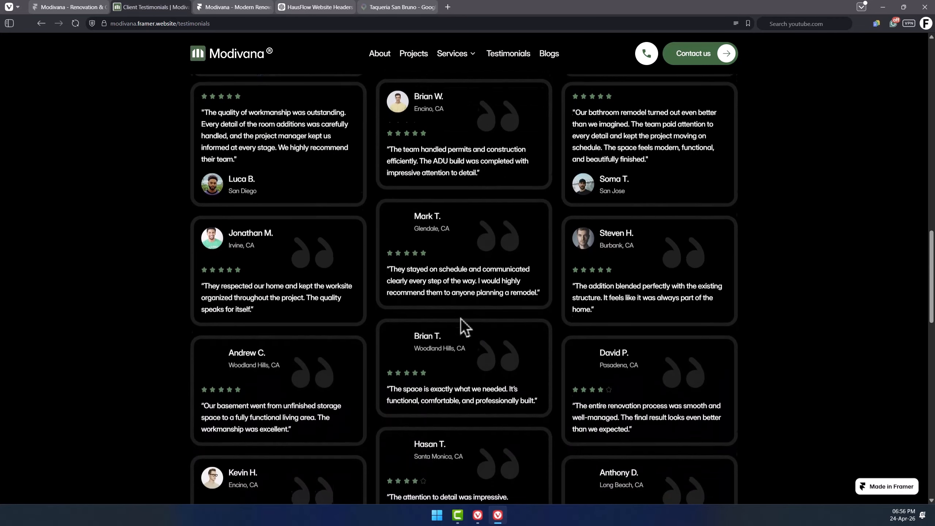
scroll(462, 327, down, 4)
scroll(452, 234, down, 3)
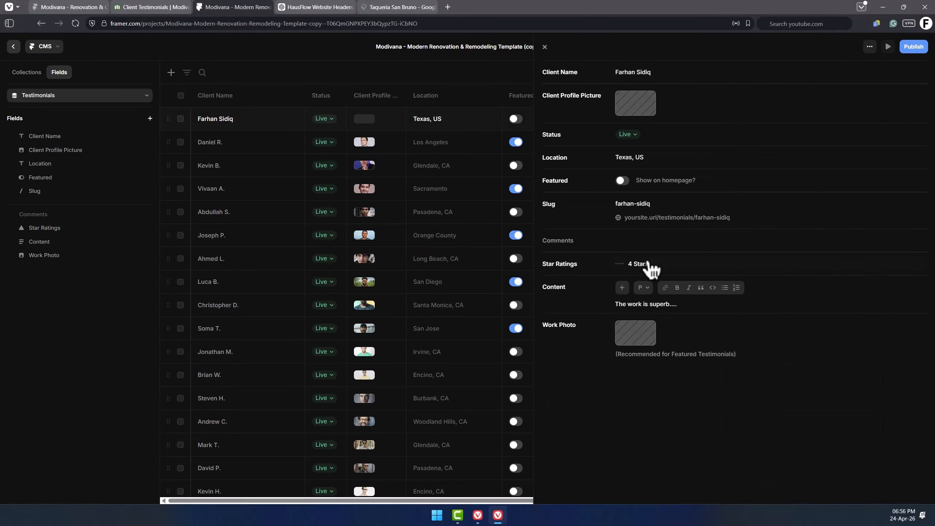
Open the Projects collection in the CMS and add a new project named "House Construction At Texas City".
click(403, 186)
click(26, 72)
click(57, 109)
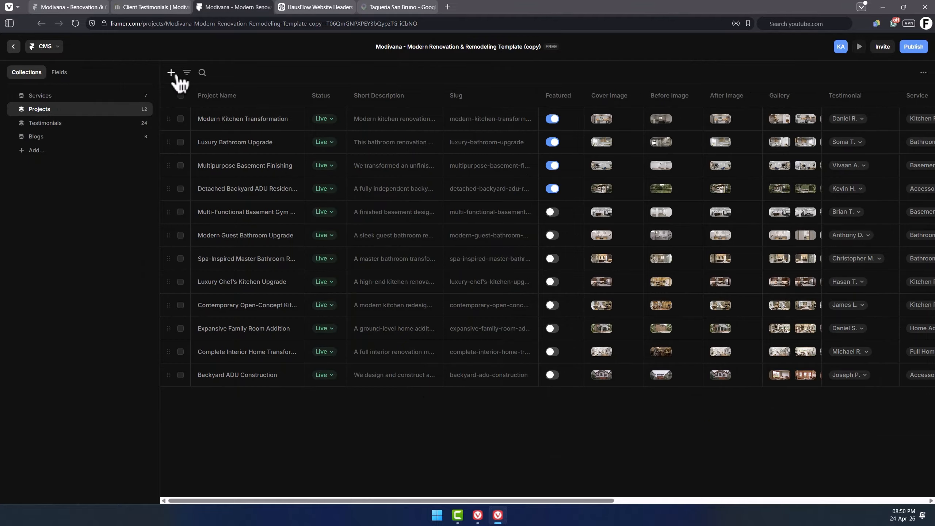
click(171, 72)
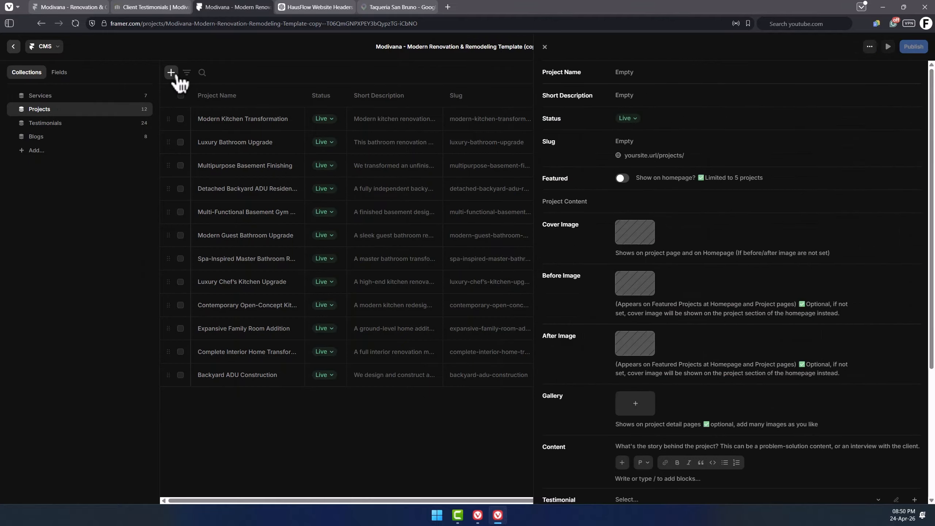
text(House Construction At Texas City)
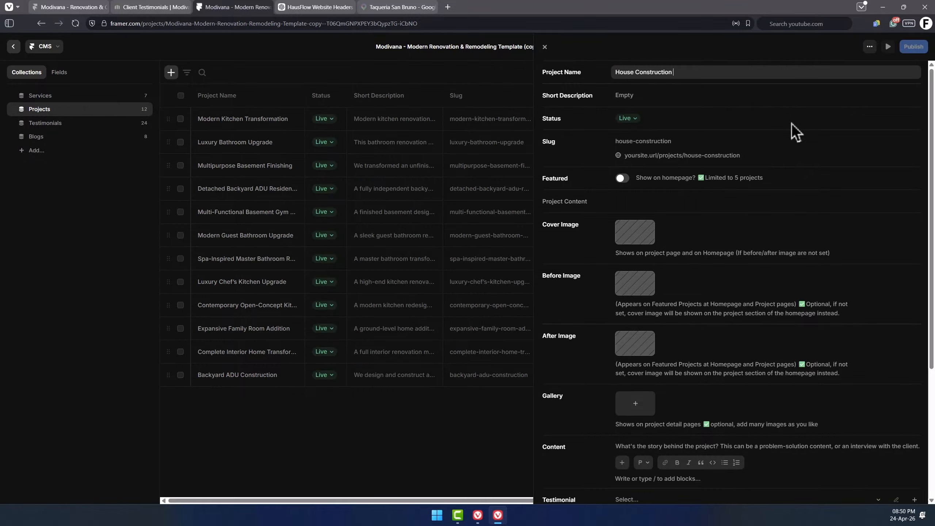
Enter the project's short description "We build this house from design to finishing.......".
key(Tab)
text(We build this )
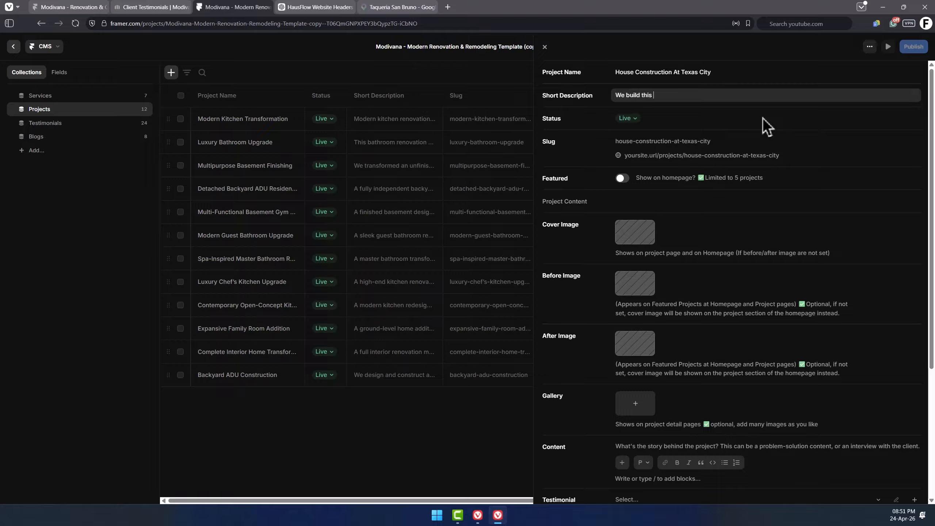
text(house from design to finishing.......)
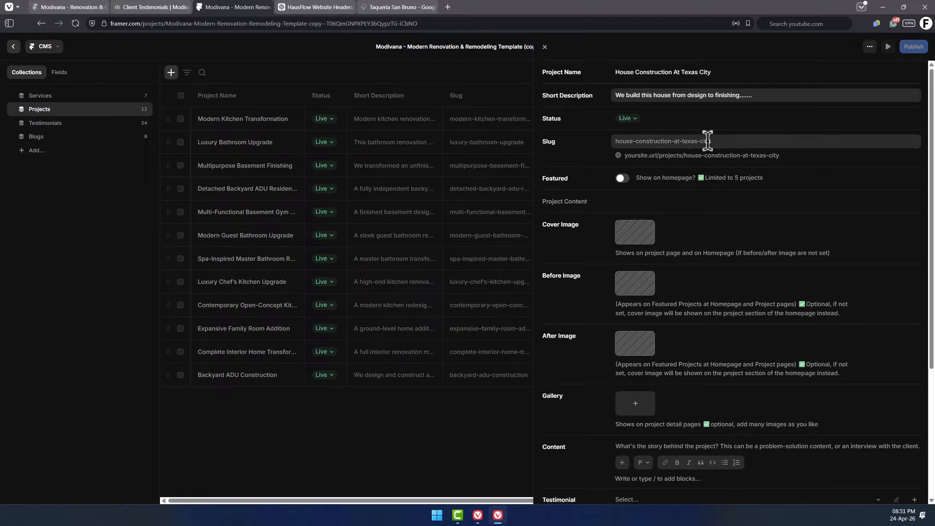
click(715, 141)
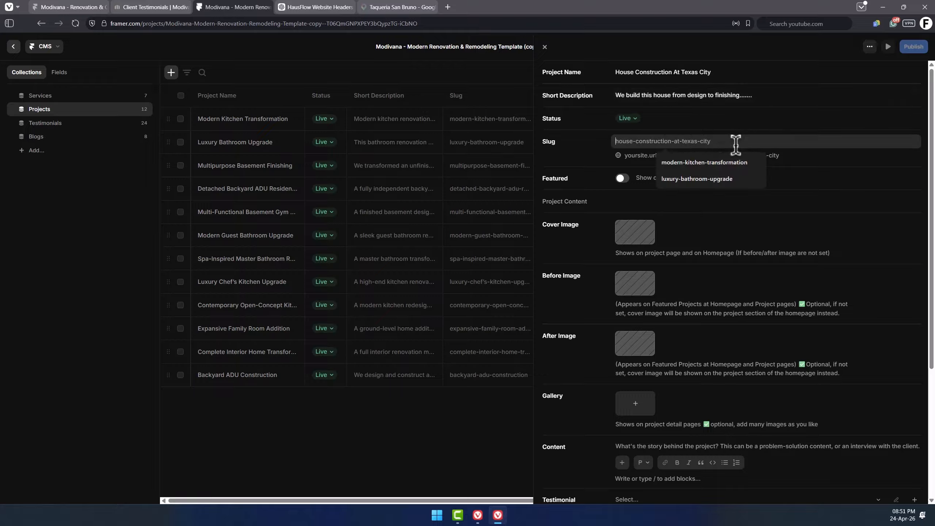
click(821, 161)
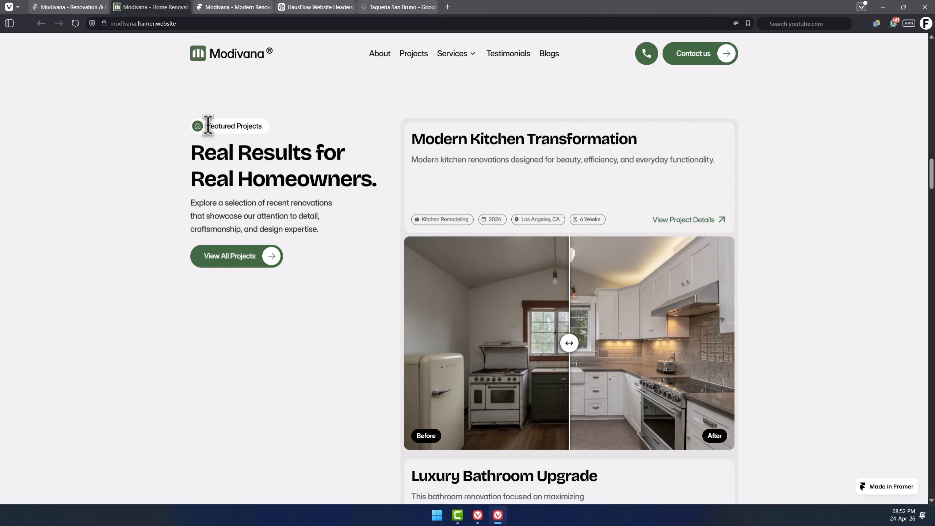
Mark the new project as featured on the homepage and upload a house photo as its cover image.
drag(208, 126, 259, 136)
click(313, 151)
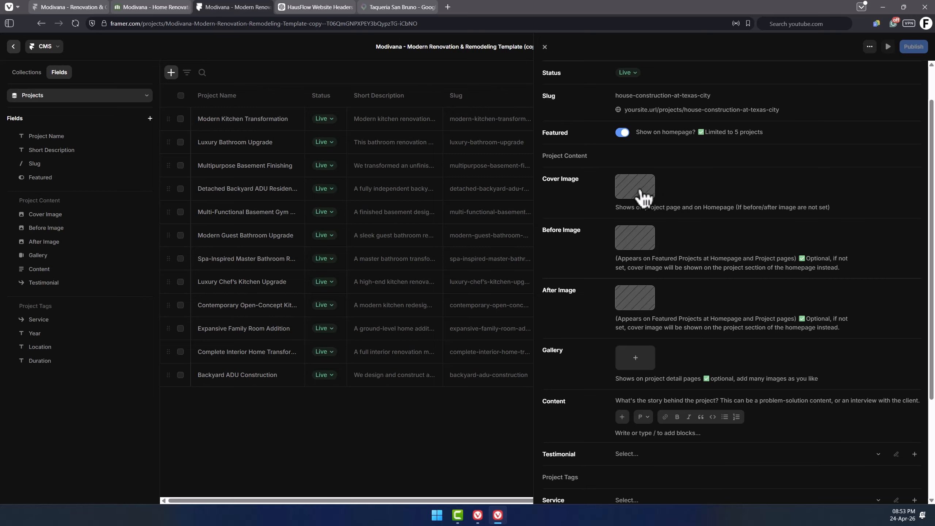
click(644, 197)
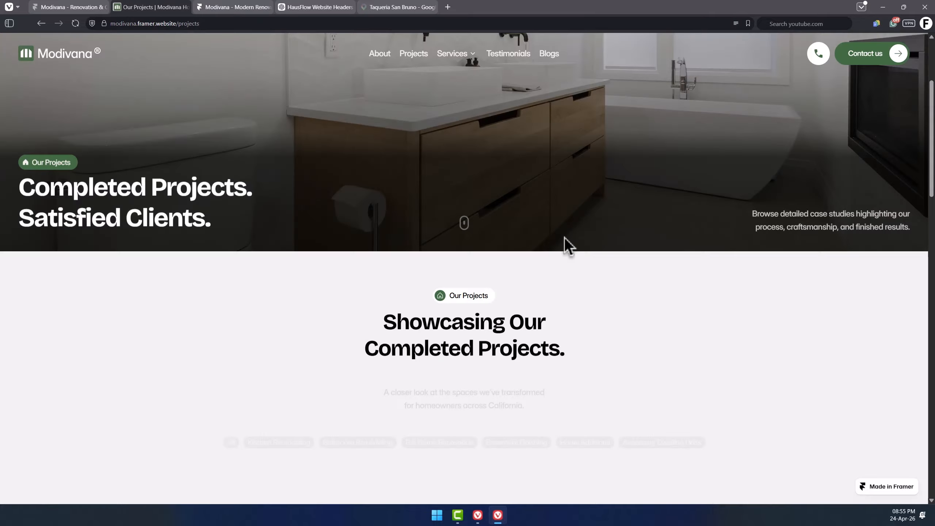
Review how projects and featured projects are displayed on the live site's projects page and homepage.
scroll(565, 243, down, 5)
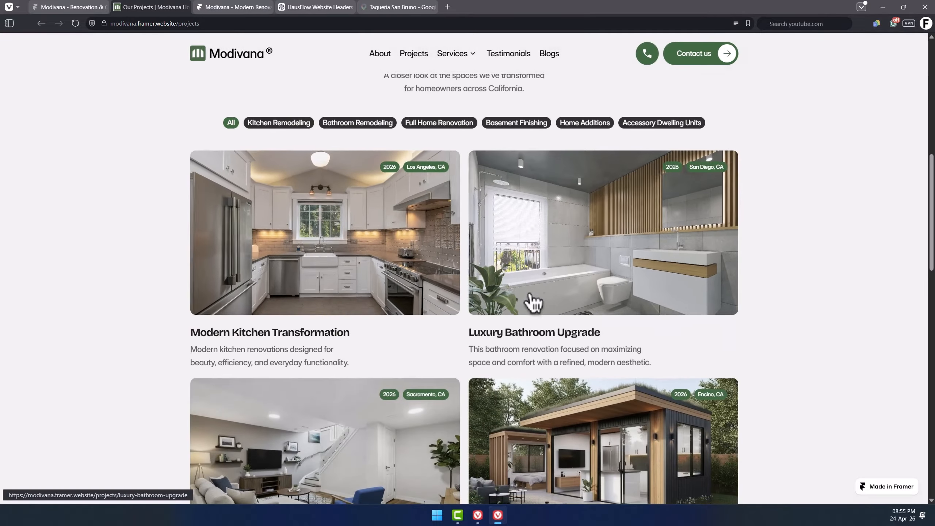
scroll(359, 302, down, 3)
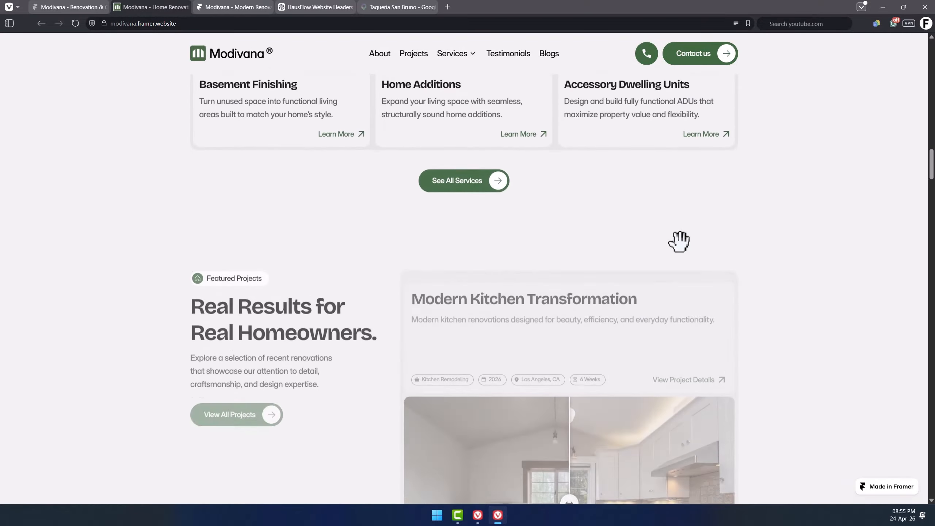
scroll(679, 240, down, 3)
drag(560, 342, 588, 330)
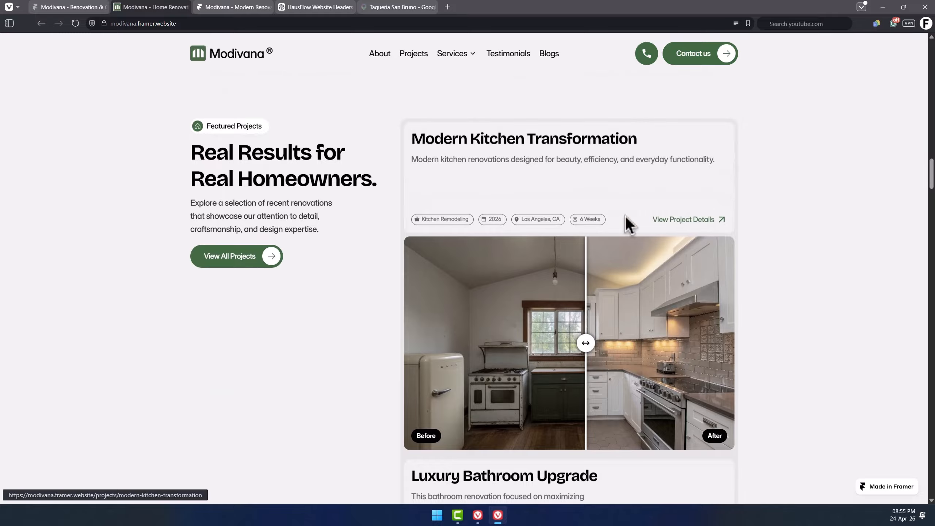
key(ctrl+Tab)
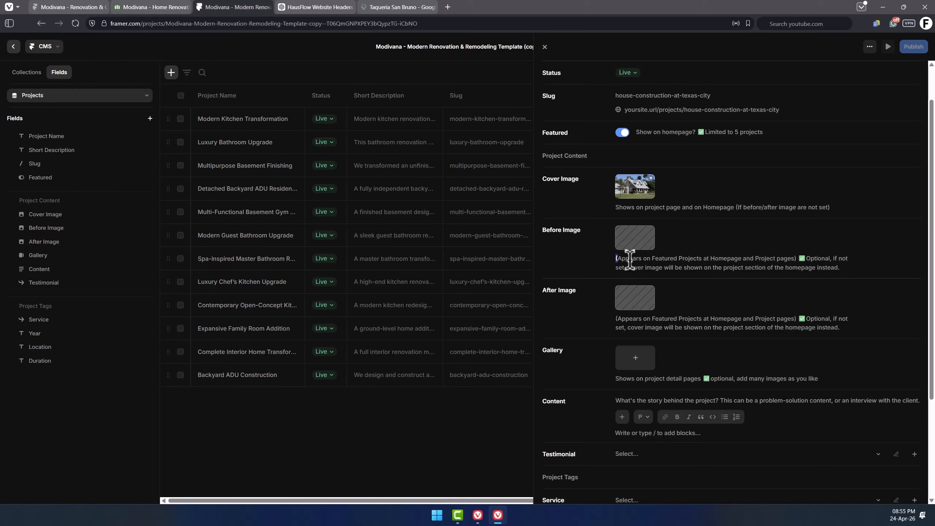
Examine the before-image field notes and the live project detail page's overview, before/after and gallery sections.
drag(629, 260, 791, 256)
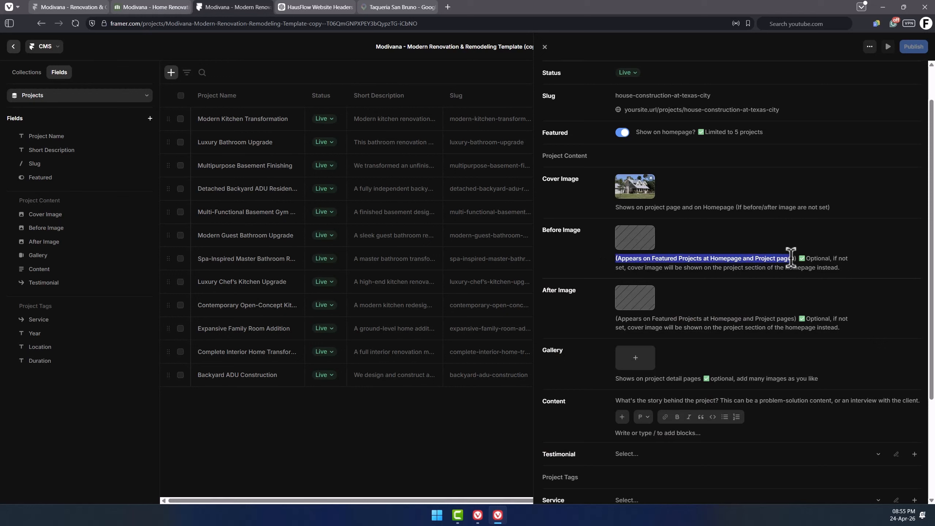
click(803, 256)
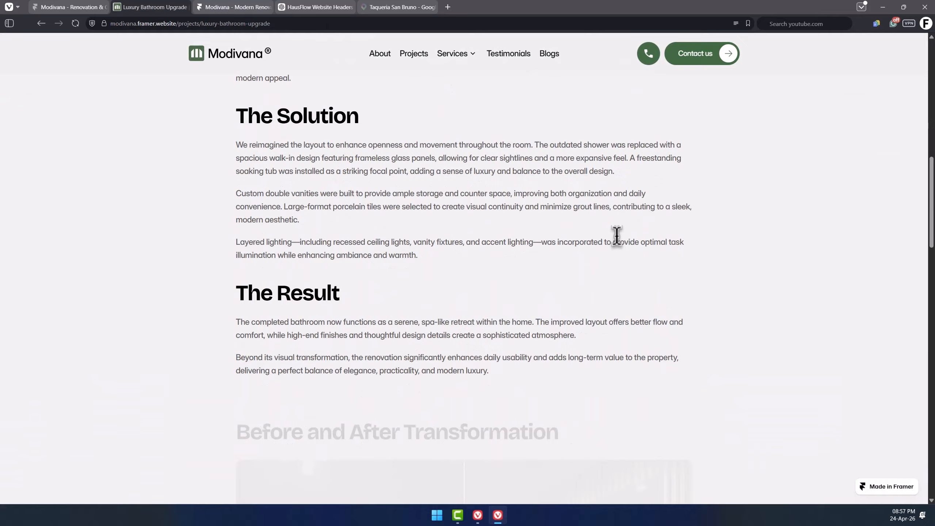
scroll(618, 238, down, 8)
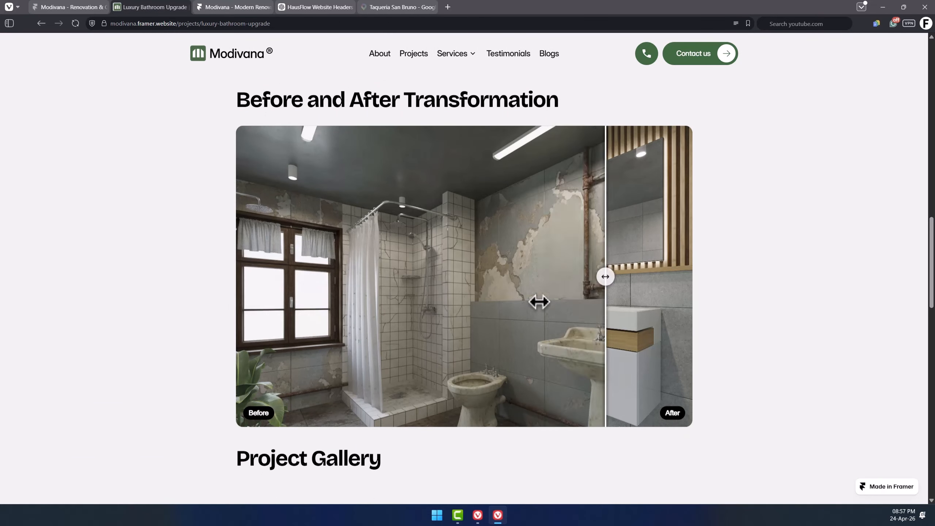
key(ctrl+Tab)
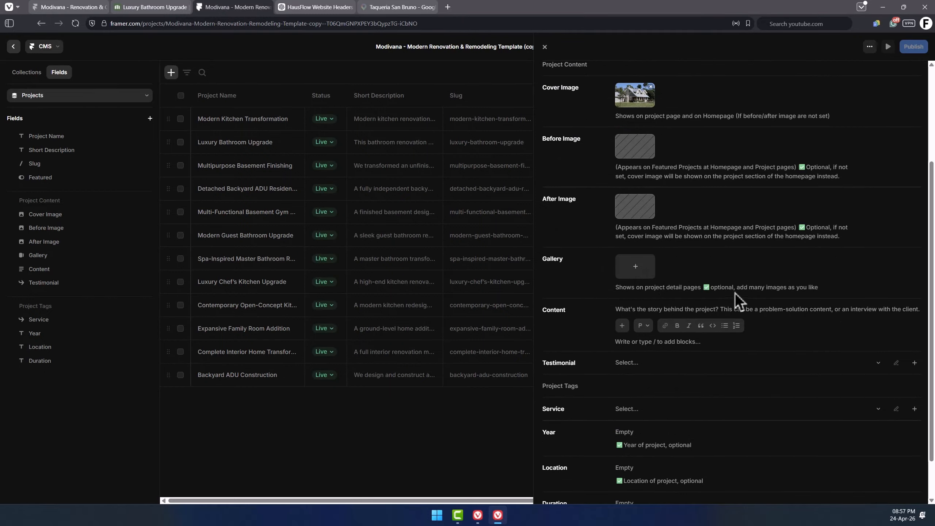
key(ctrl+shift+Tab)
scroll(641, 365, down, 8)
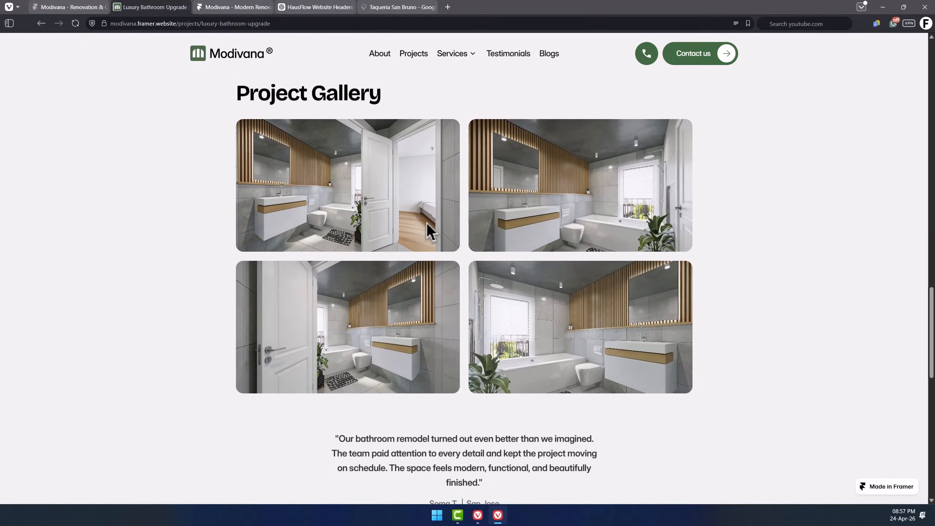
scroll(417, 203, up, 2)
key(ctrl+Tab)
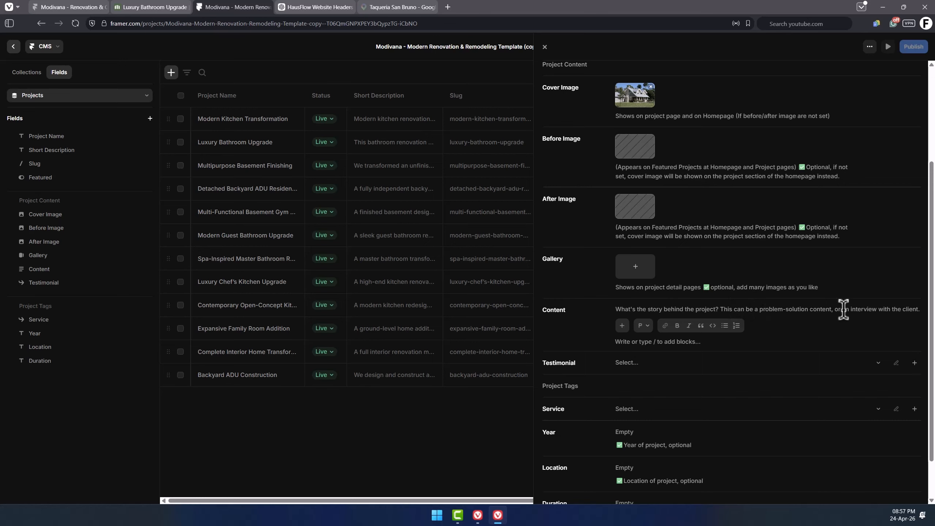
key(ctrl+shift+Tab)
scroll(503, 265, down, 2)
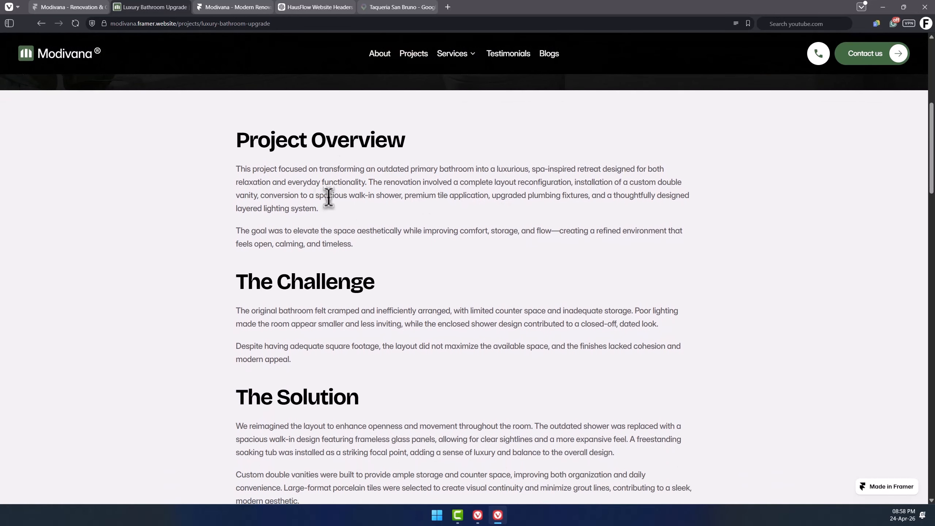
triple_click(329, 197)
click(353, 218)
drag(238, 139, 508, 365)
scroll(441, 353, down, 6)
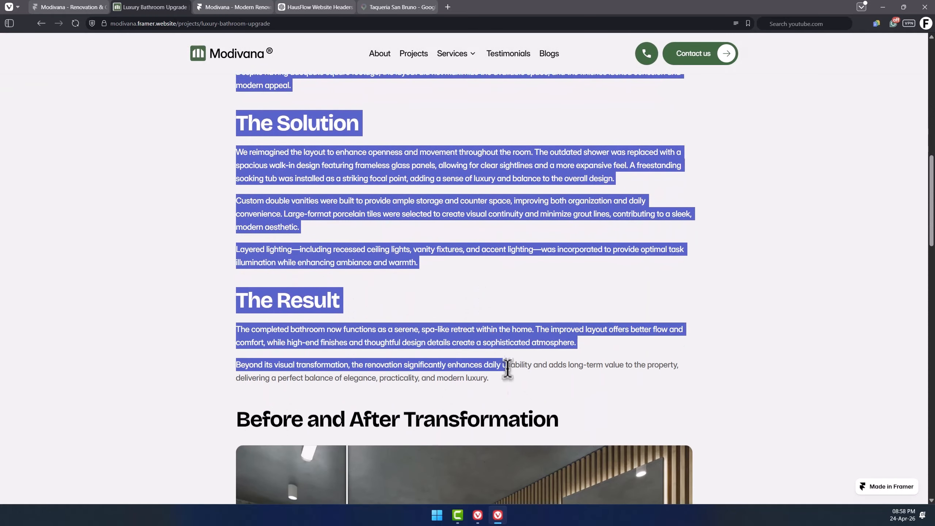
key(ctrl+Tab)
Link the newly created client testimonial to the new project.
scroll(631, 317, down, 1)
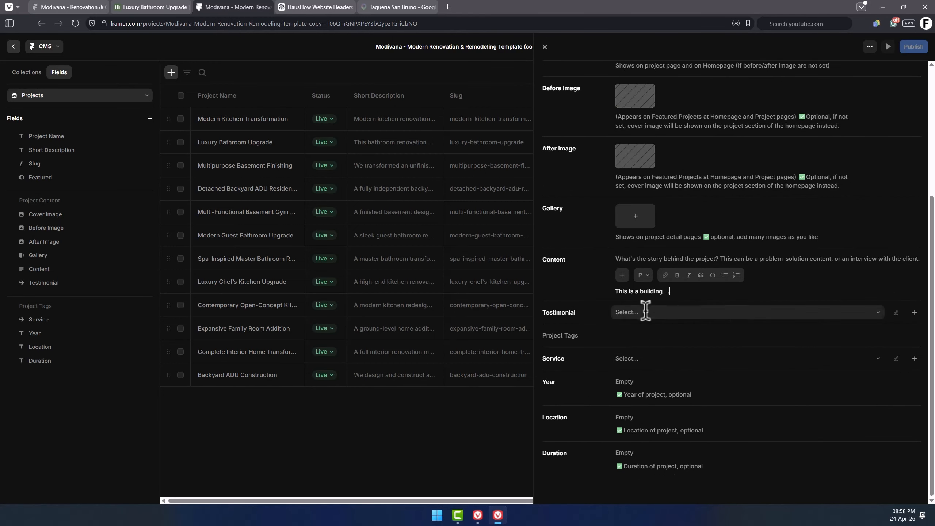
click(734, 314)
scroll(657, 443, down, 4)
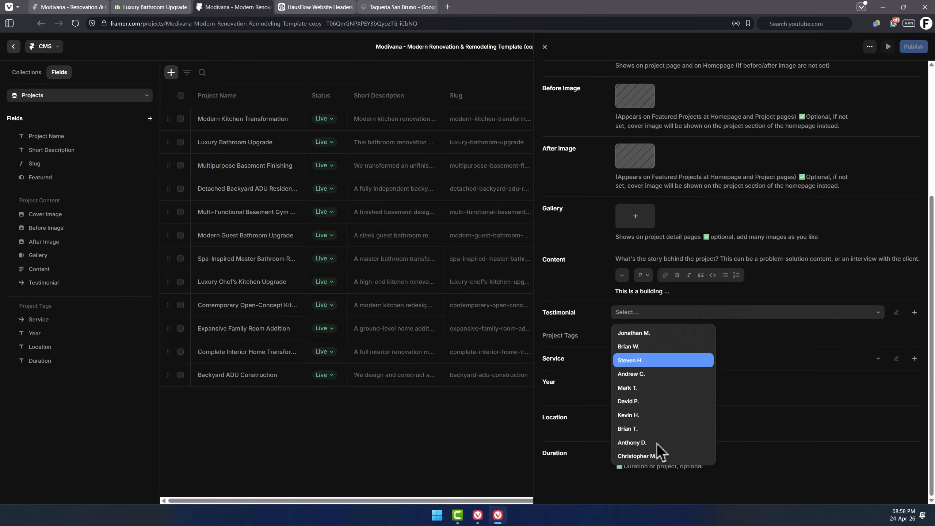
scroll(654, 424, up, 4)
click(642, 337)
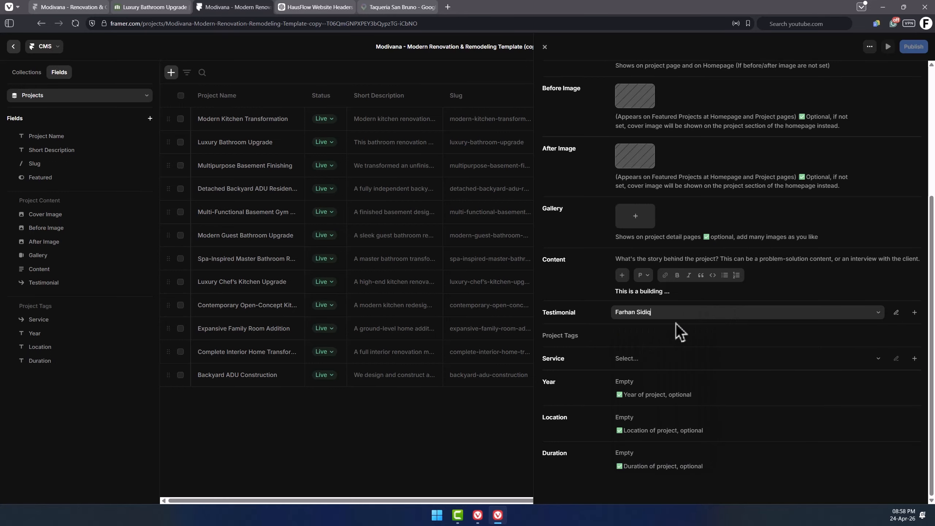
click(897, 313)
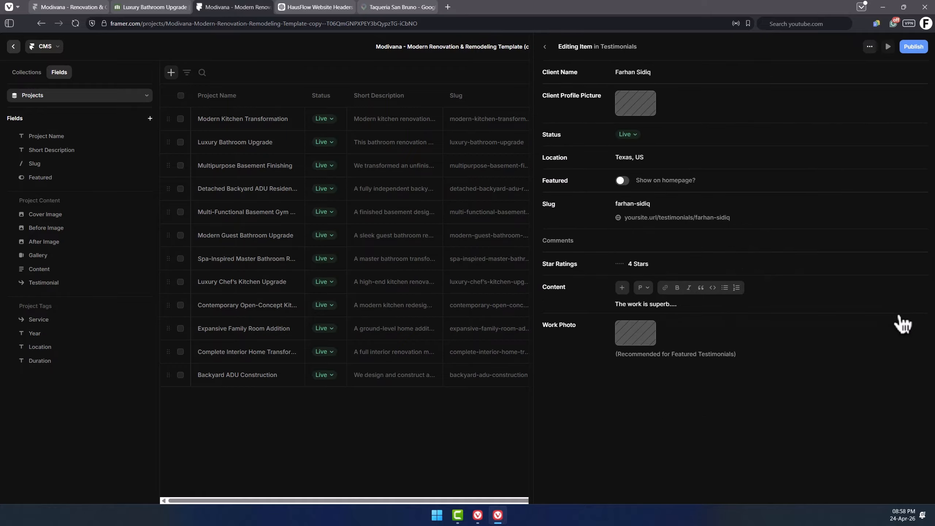
click(552, 55)
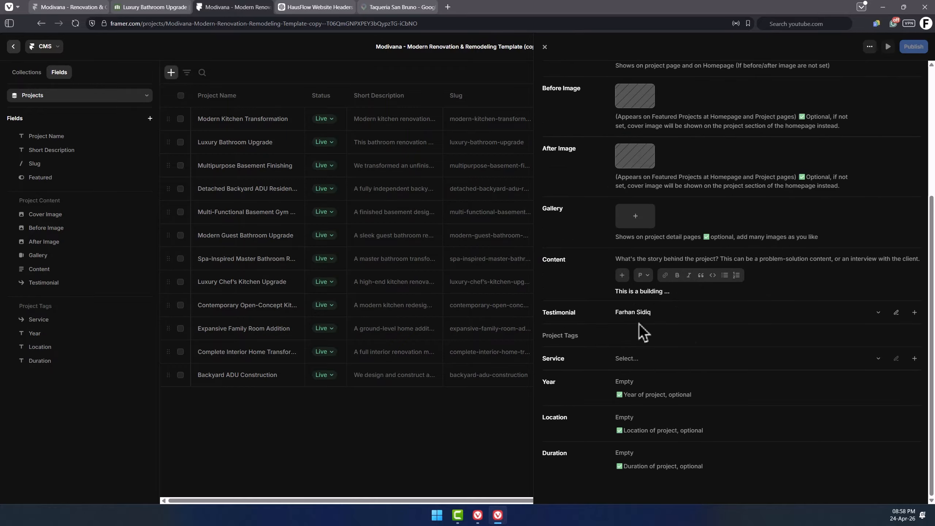
click(915, 313)
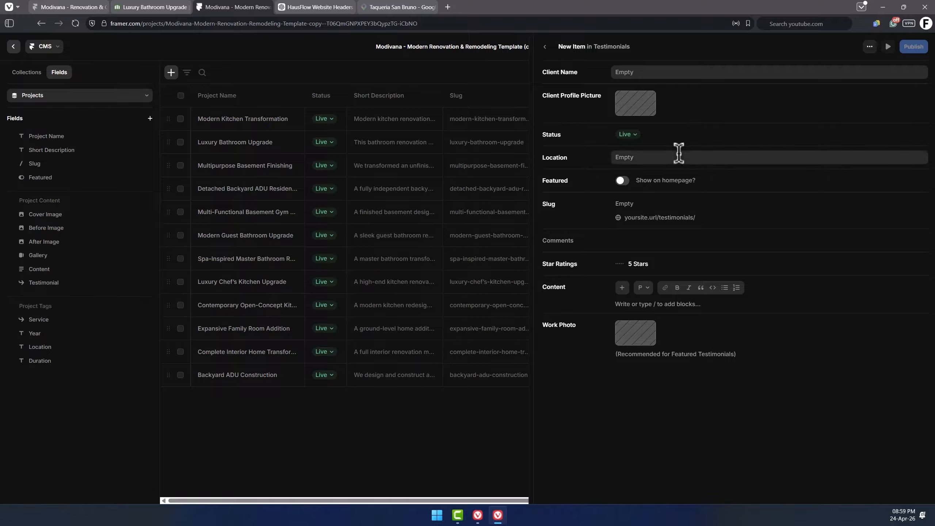
click(545, 47)
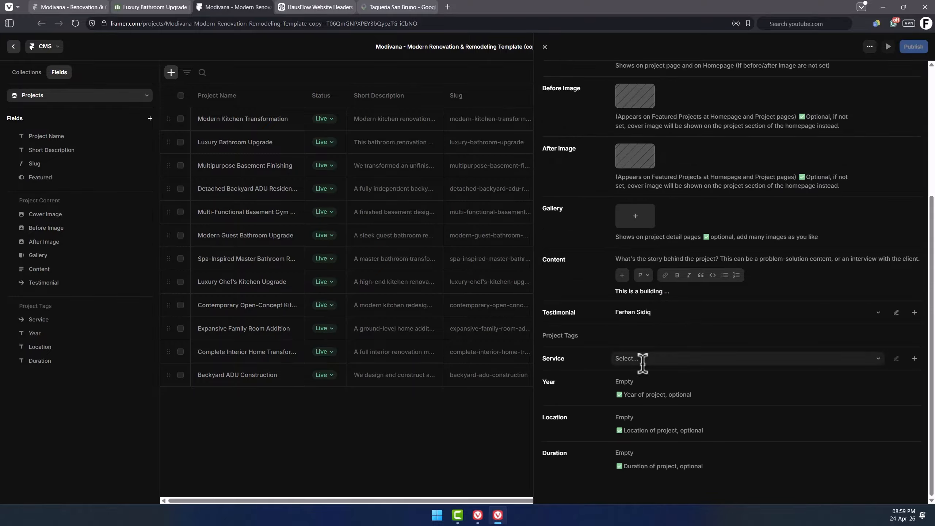
Set the project's service to Construction Management.
click(659, 358)
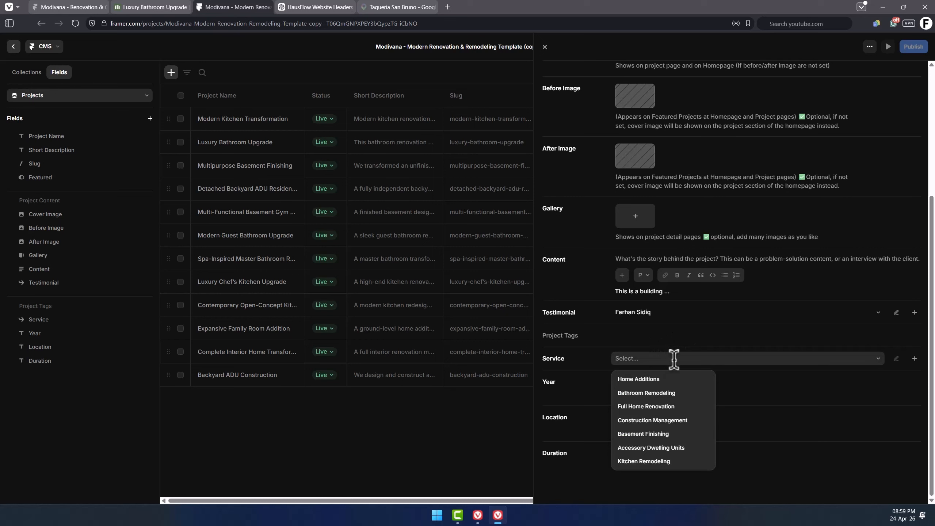
click(675, 421)
Check the category filters on the live projects page.
click(151, 7)
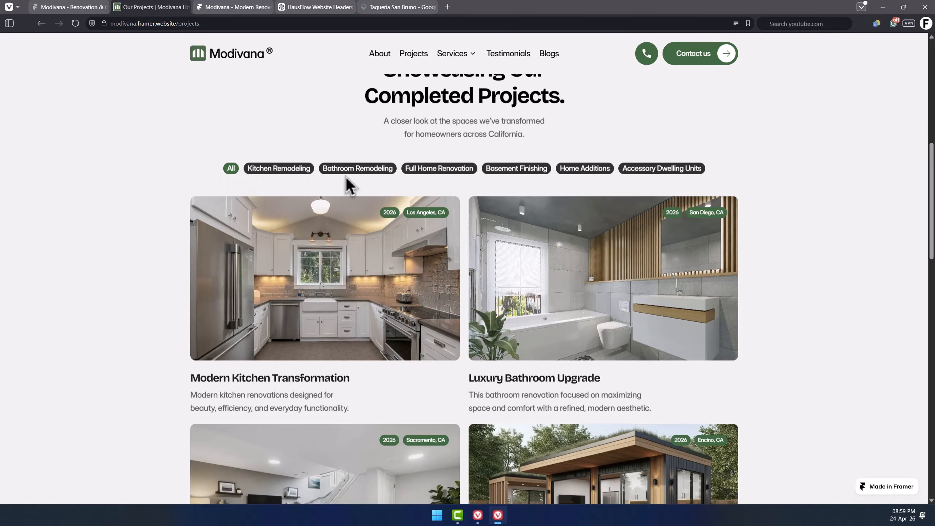
click(252, 170)
click(237, 169)
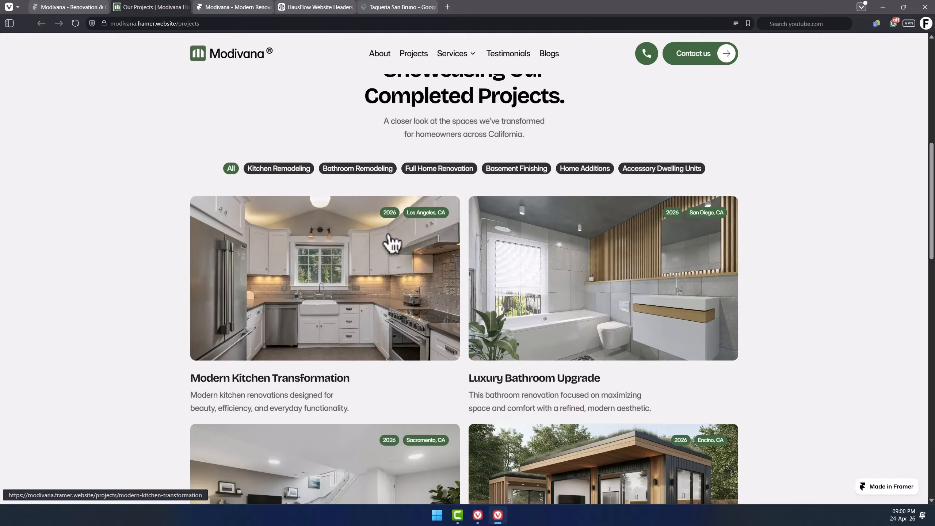
Examine the live template's project detail page and the tags on the homepage featured project cards.
click(365, 311)
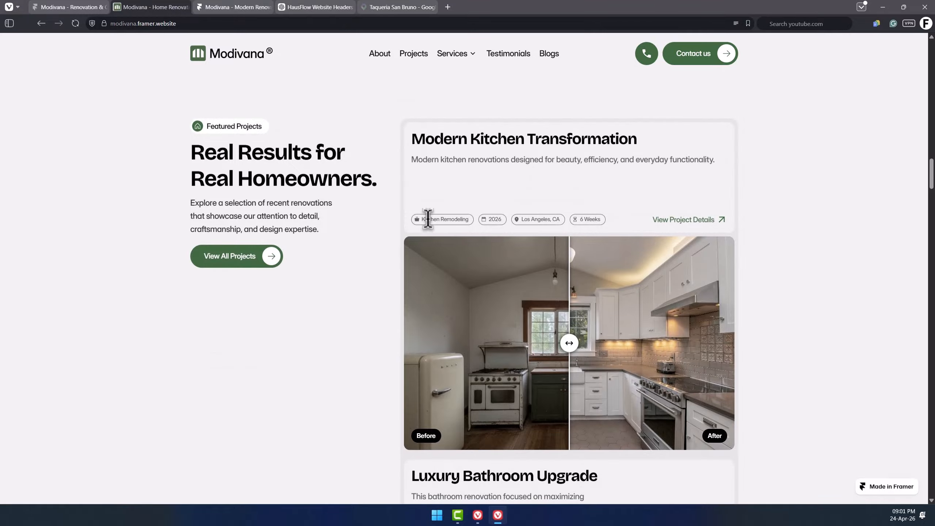
triple_click(428, 218)
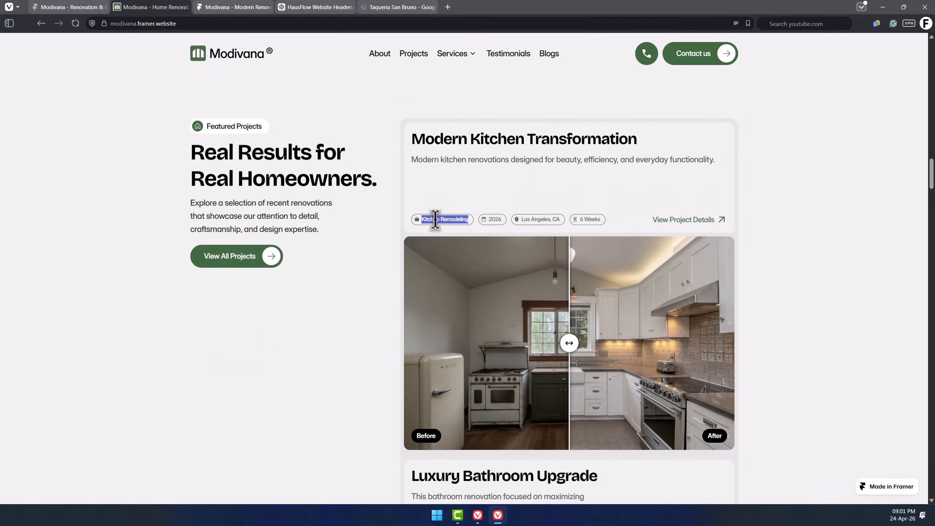
click(456, 218)
double_click(495, 219)
click(550, 220)
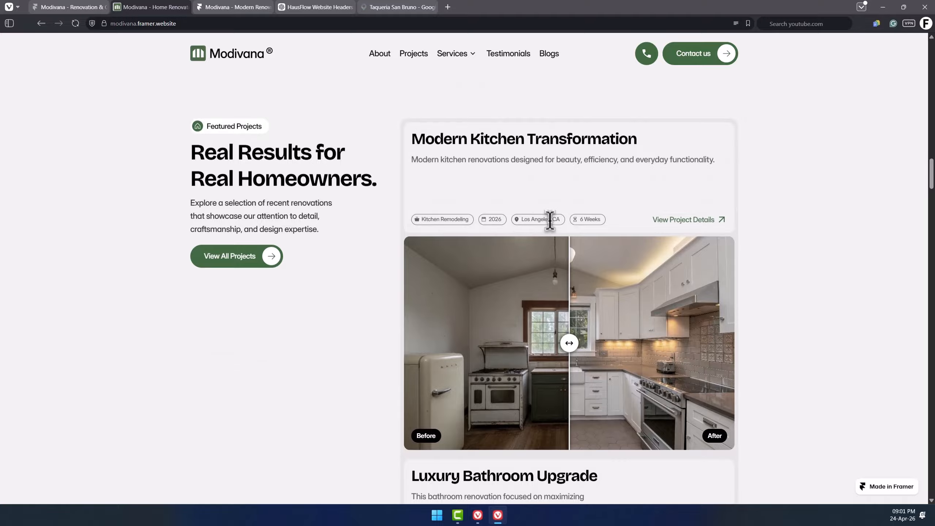
triple_click(550, 221)
click(592, 220)
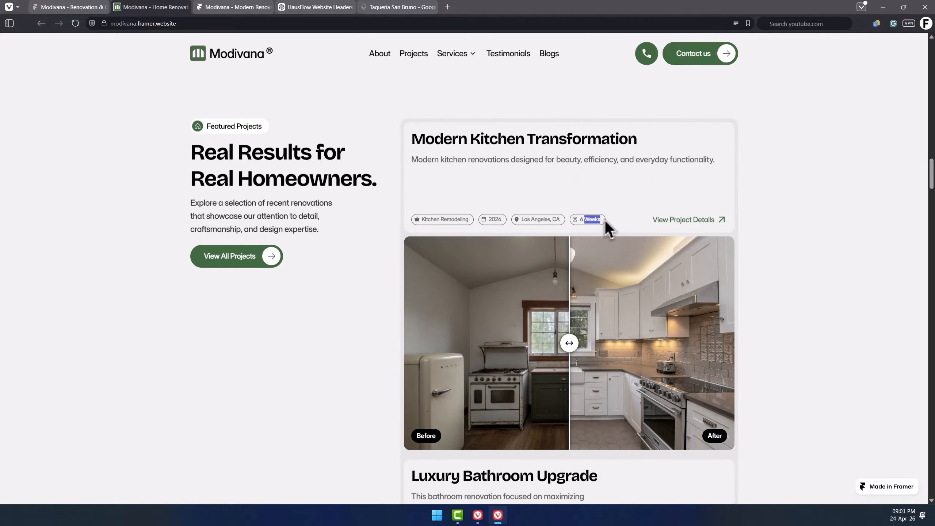
click(859, 47)
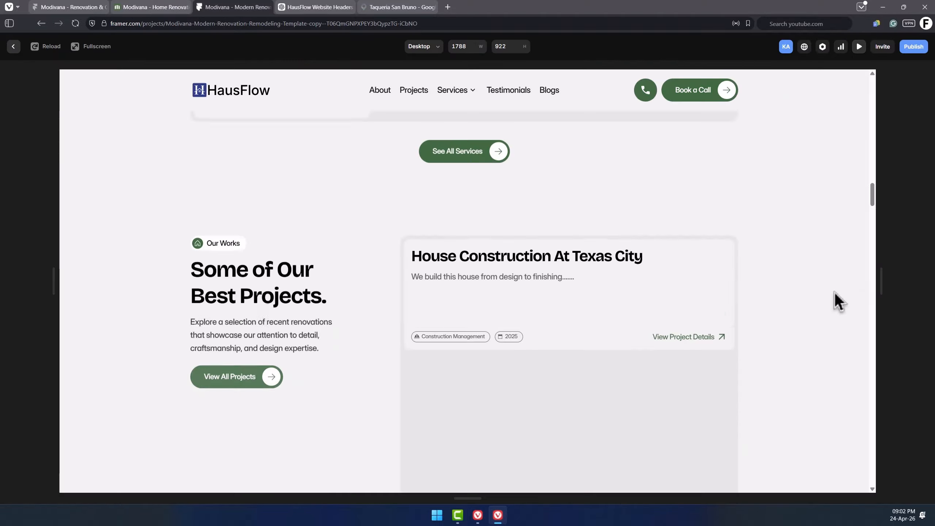
Check the featured projects section and the before/after slider in the site preview.
scroll(835, 295, down, 3)
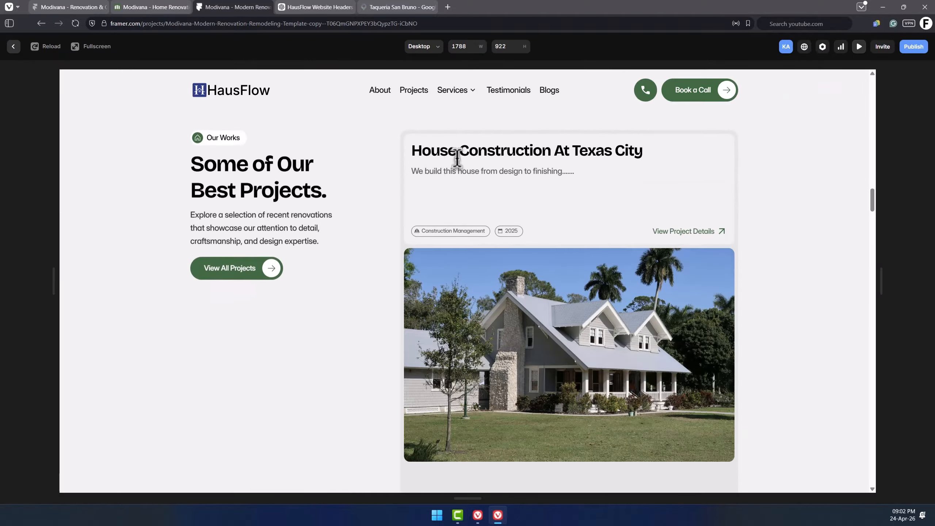
scroll(570, 357, down, 2)
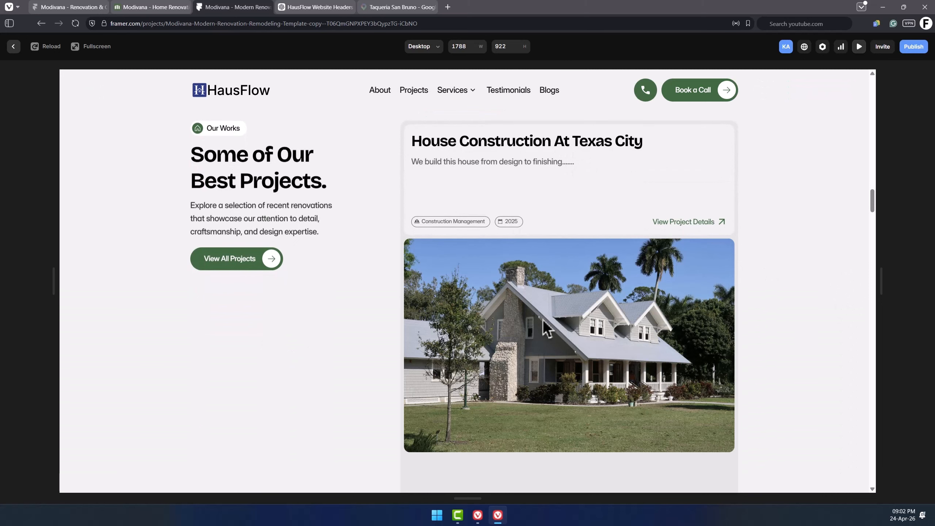
scroll(562, 308, down, 5)
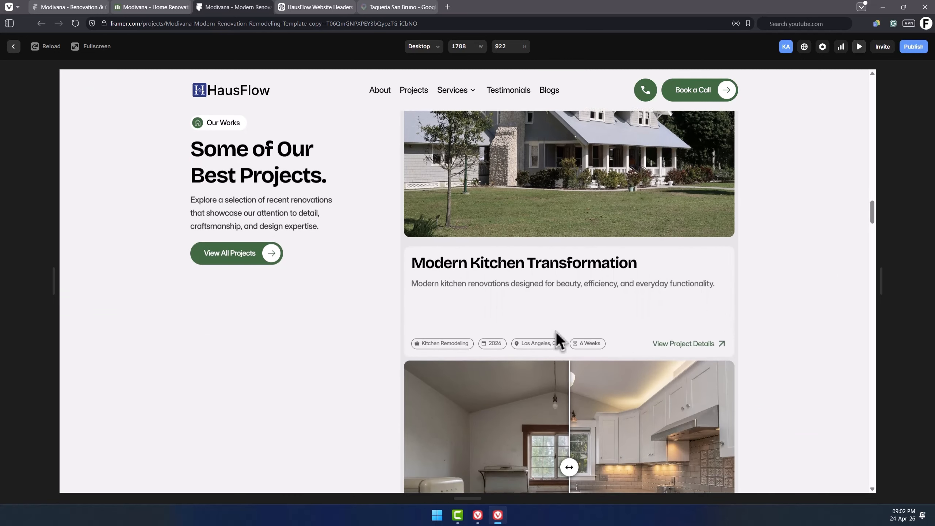
drag(570, 418, 509, 406)
drag(510, 406, 627, 406)
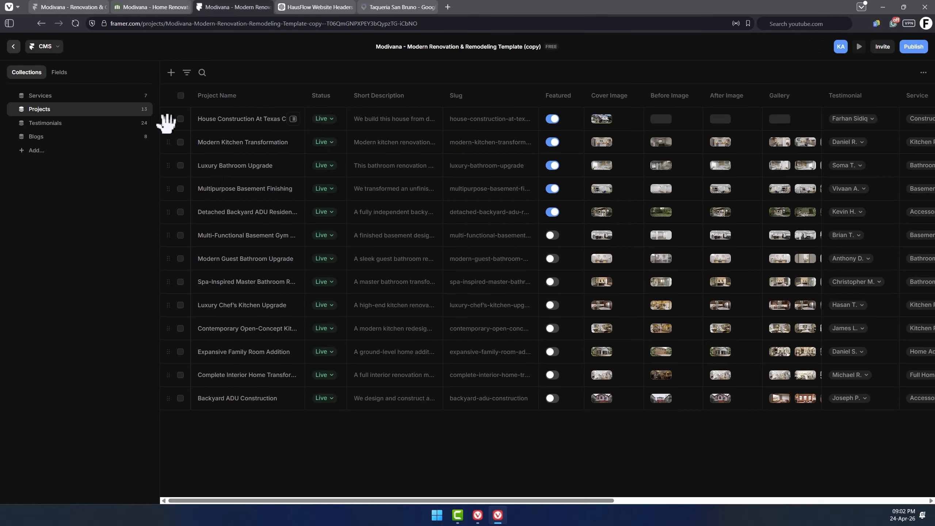
Move House Construction At Texas City to fourth place in the projects list and review the Detached Backyard ADU Residence entry.
drag(169, 121, 171, 162)
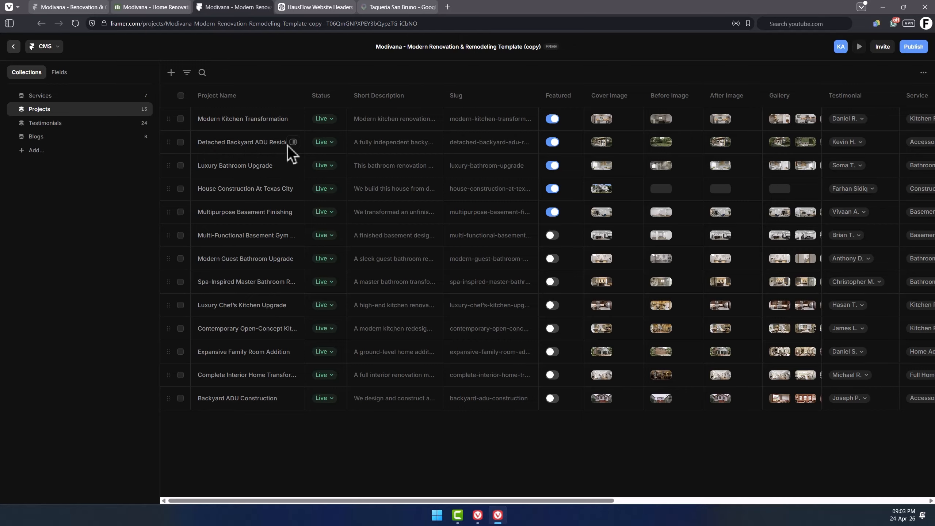
click(293, 142)
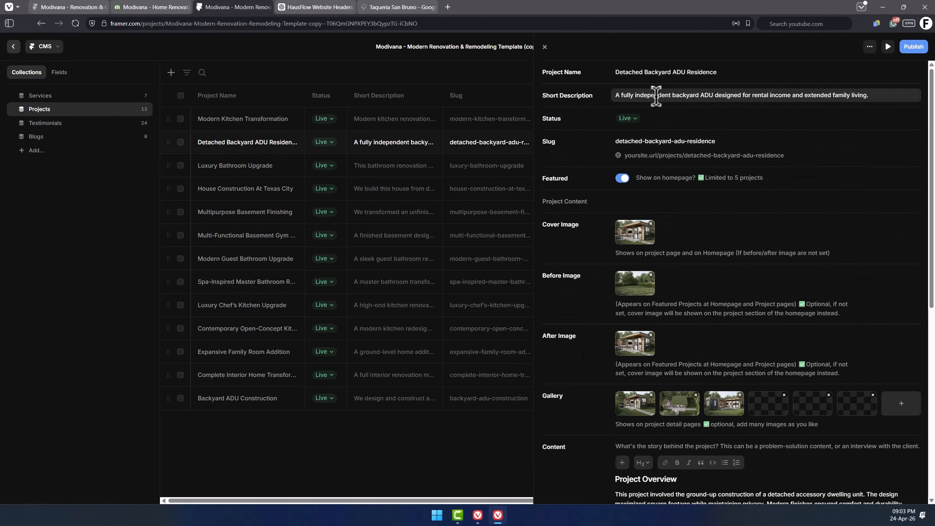
scroll(642, 213, down, 1)
scroll(642, 214, down, 1)
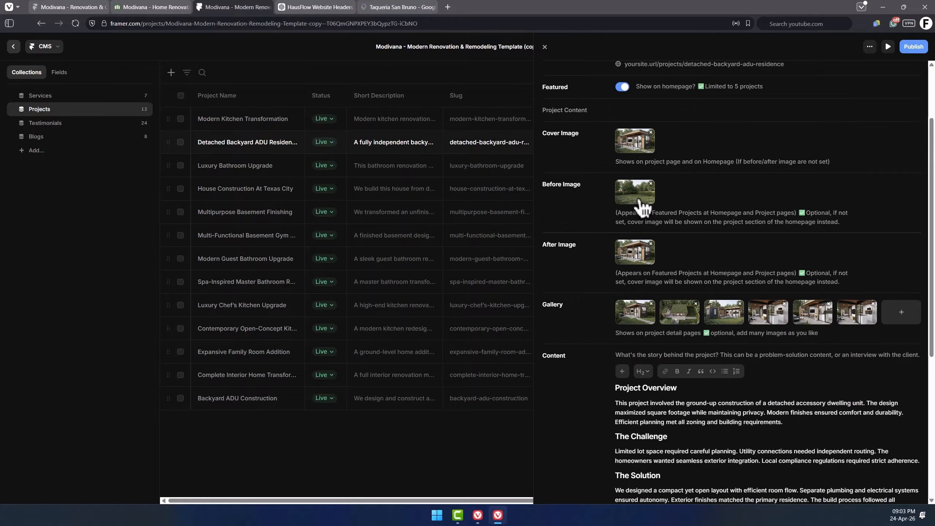
scroll(625, 224, down, 4)
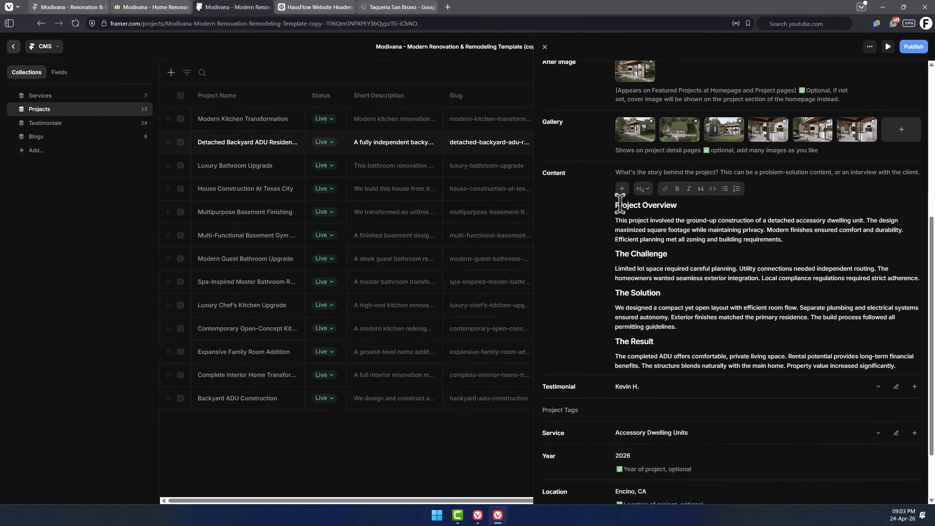
key(Escape)
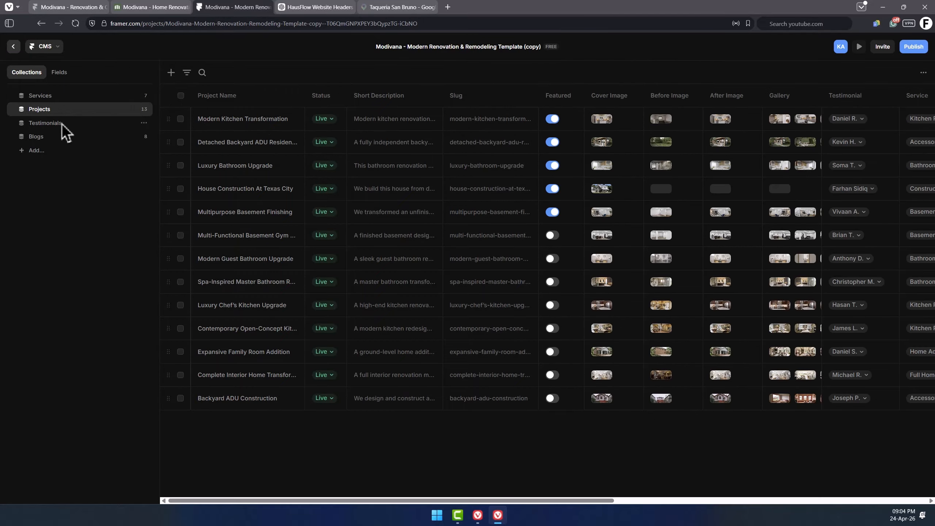
Create a new blog entry titled "Blog post" with the excerpt "Excerpt...".
click(45, 137)
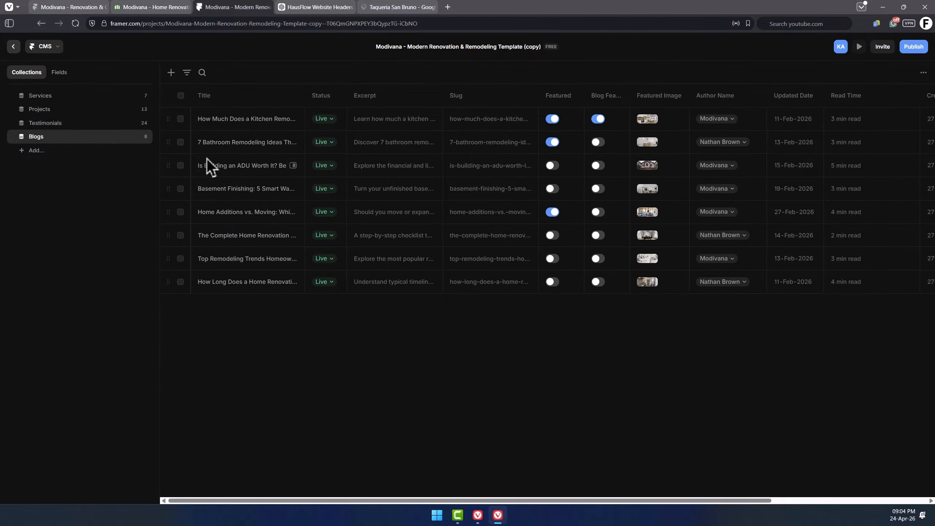
click(59, 73)
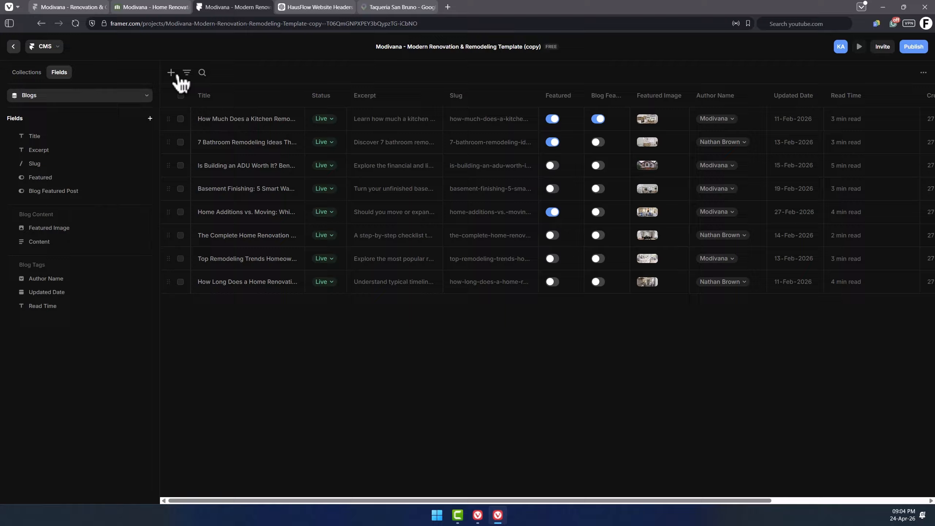
click(172, 73)
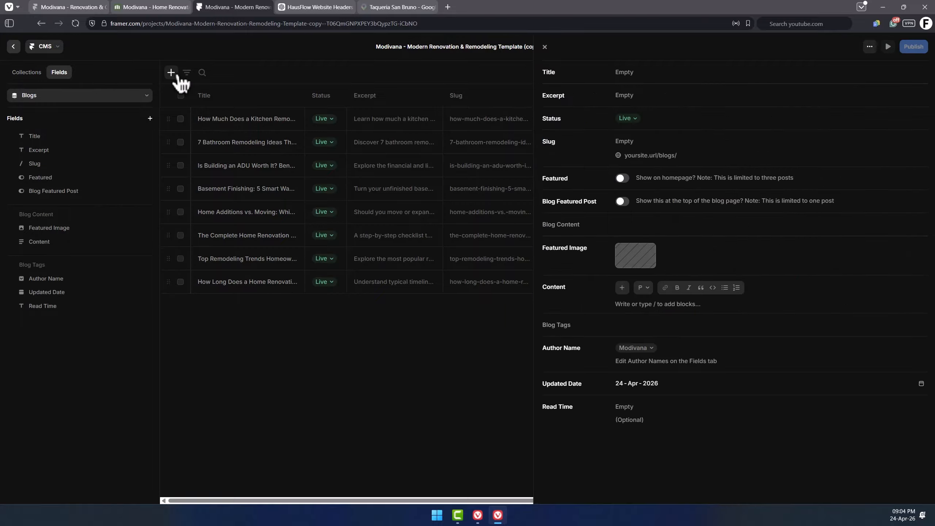
text(Blog pos)
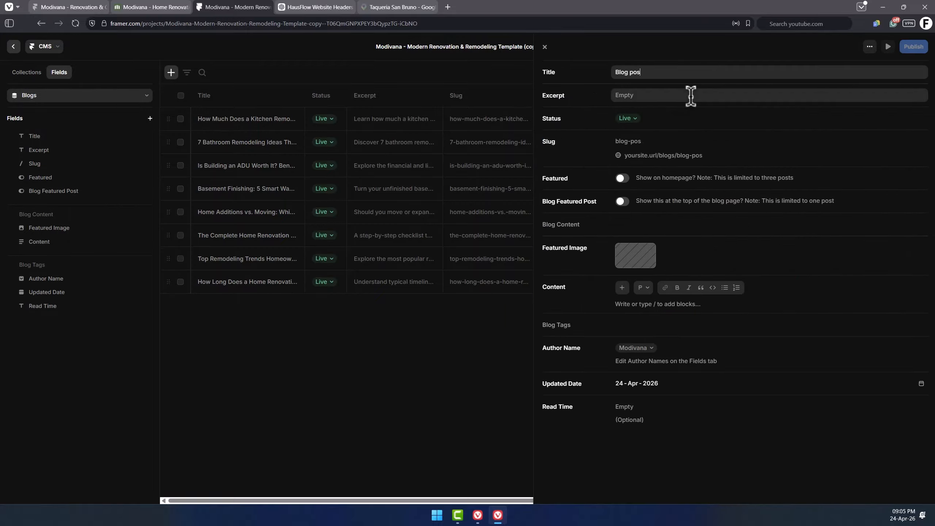
text(t)
click(691, 96)
text(Excerpt)
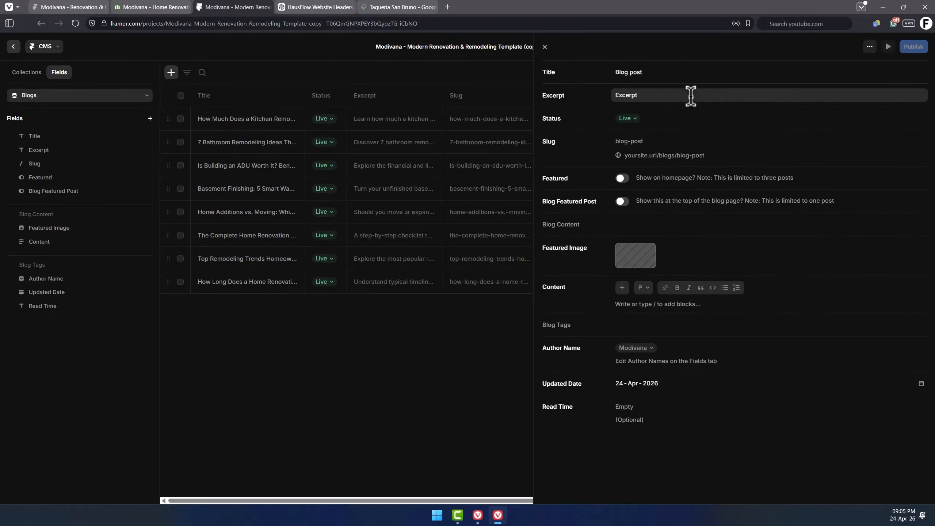
text(...)
click(634, 180)
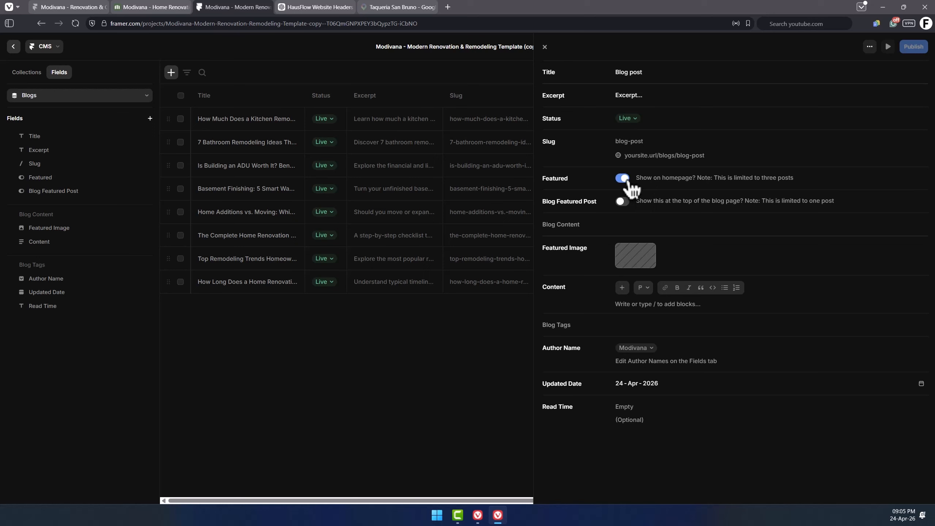
click(628, 181)
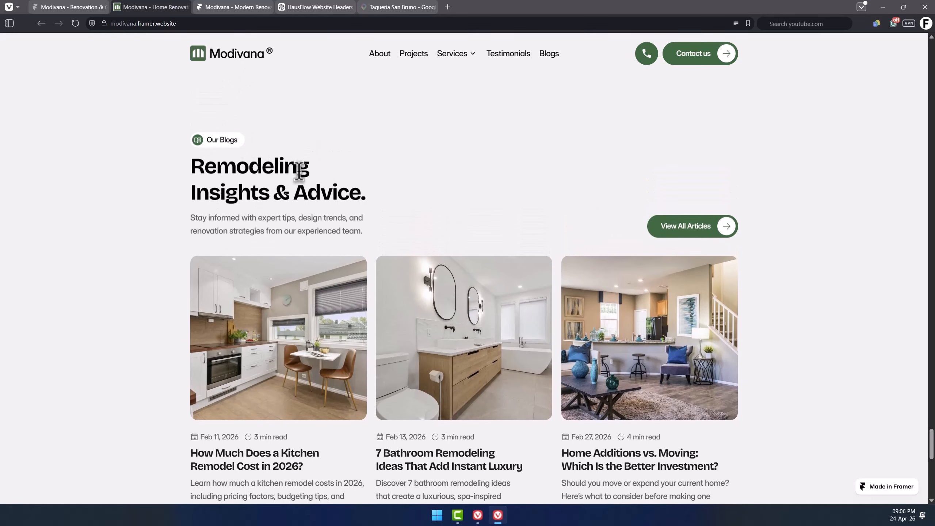
Examine the live blogs page and the kitchen remodel cost article.
scroll(294, 162, down, 1)
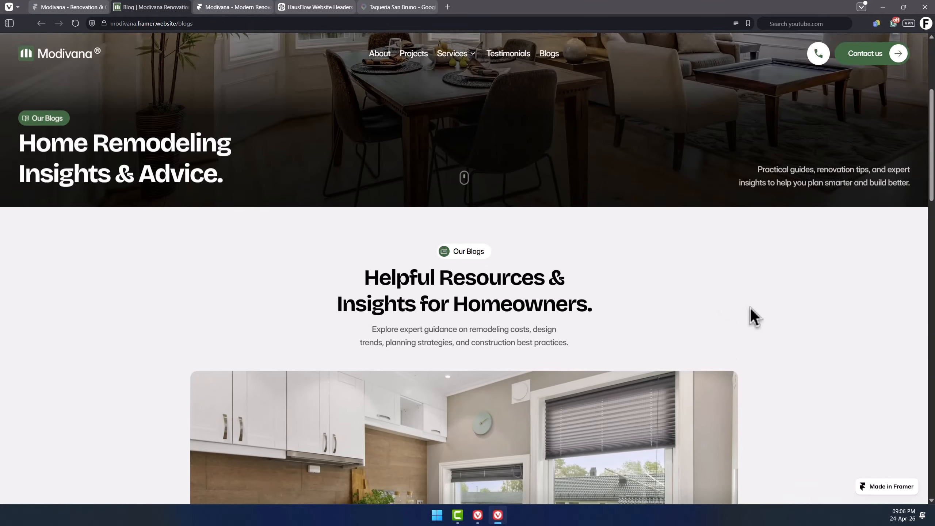
scroll(762, 310, down, 4)
scroll(764, 309, down, 3)
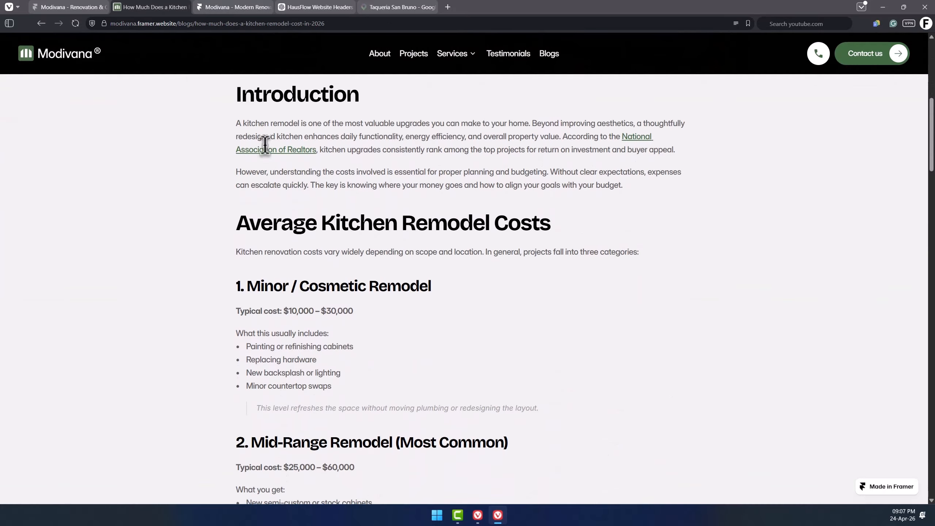
scroll(395, 273, down, 3)
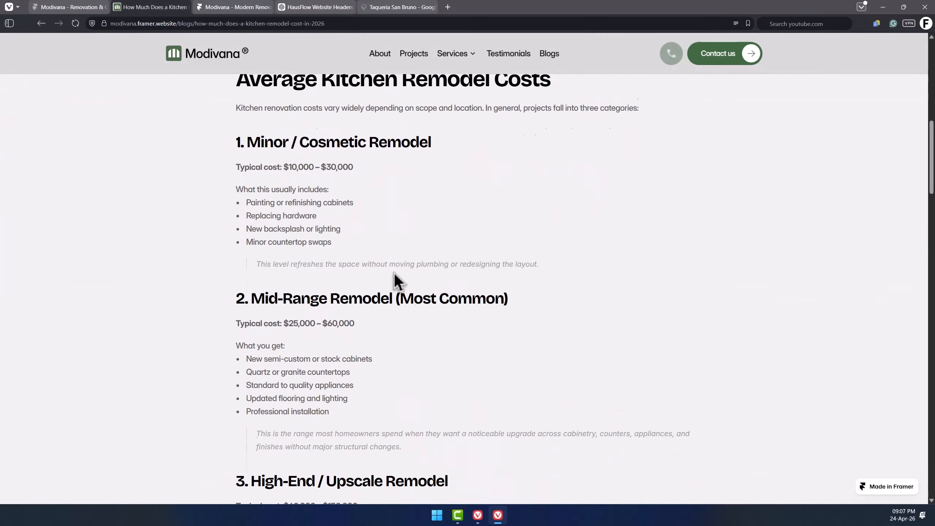
scroll(425, 319, down, 9)
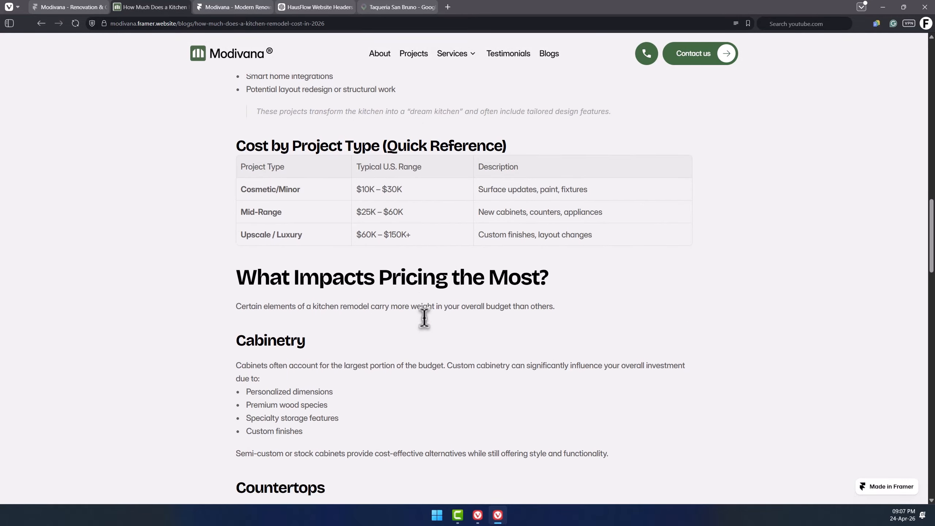
scroll(425, 319, down, 3)
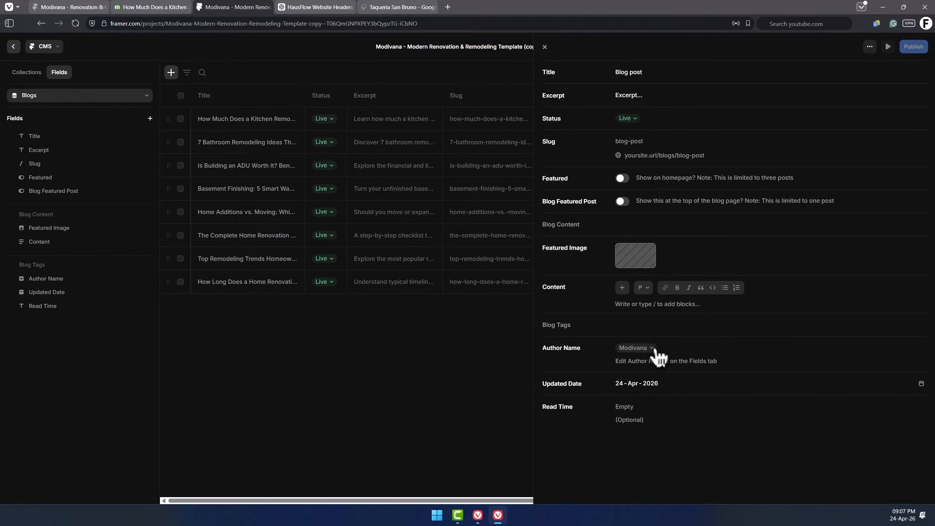
Add a third option to the Author Name field and set the new post's author to Modivana.
click(652, 349)
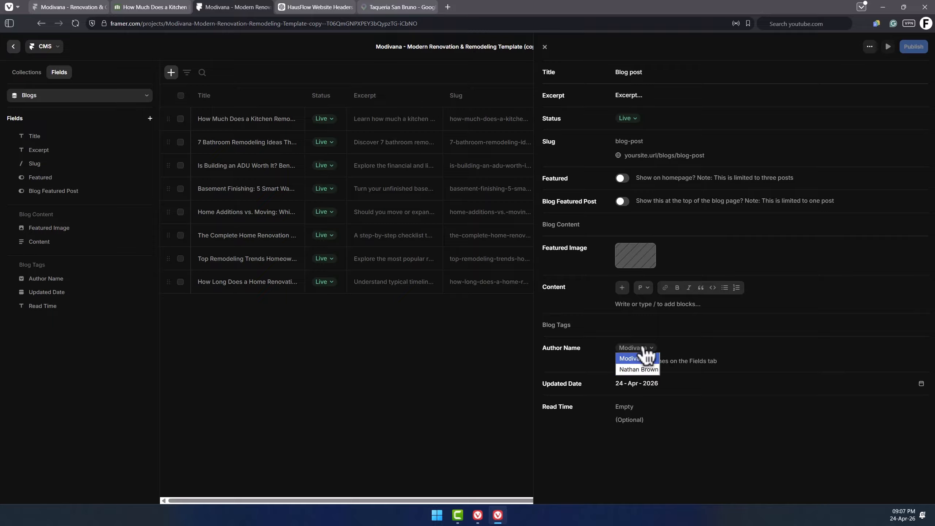
click(645, 358)
click(573, 353)
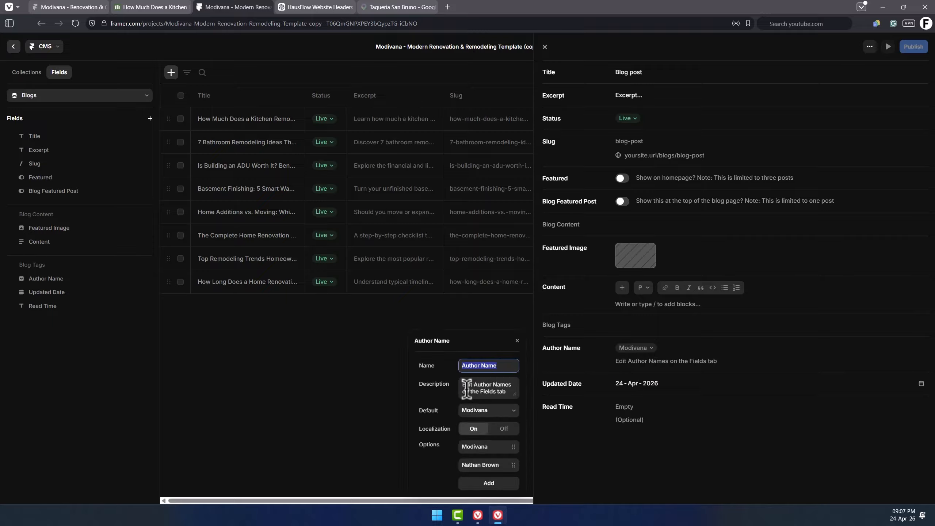
click(489, 465)
click(650, 348)
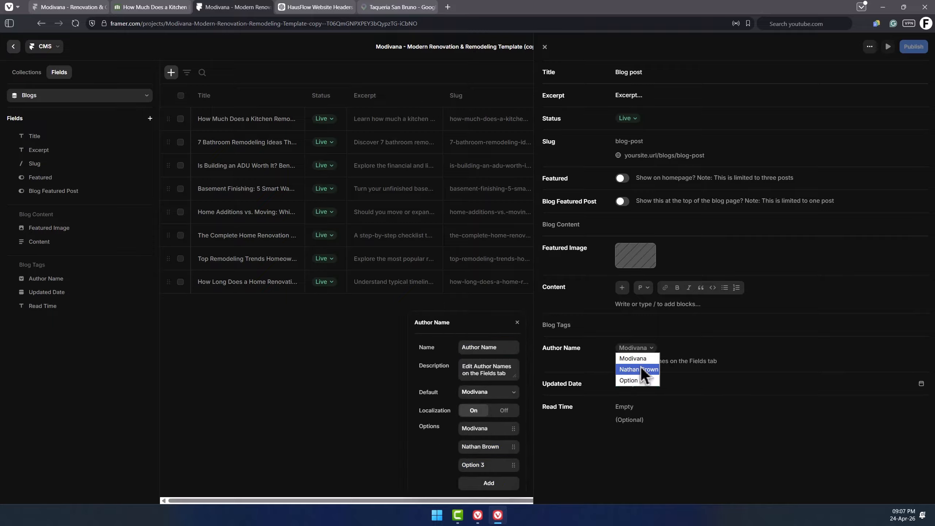
click(656, 358)
Review the Author Name field settings and the new post's updated date.
click(56, 73)
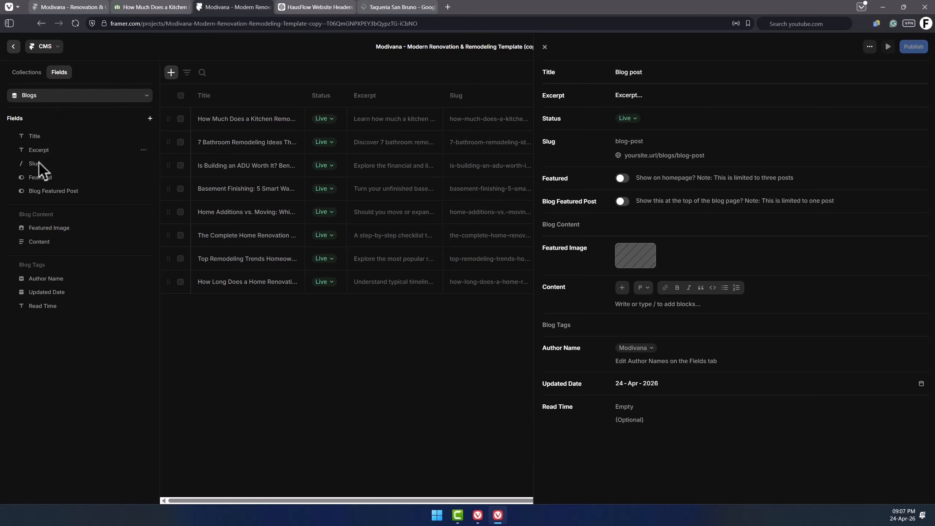
click(73, 280)
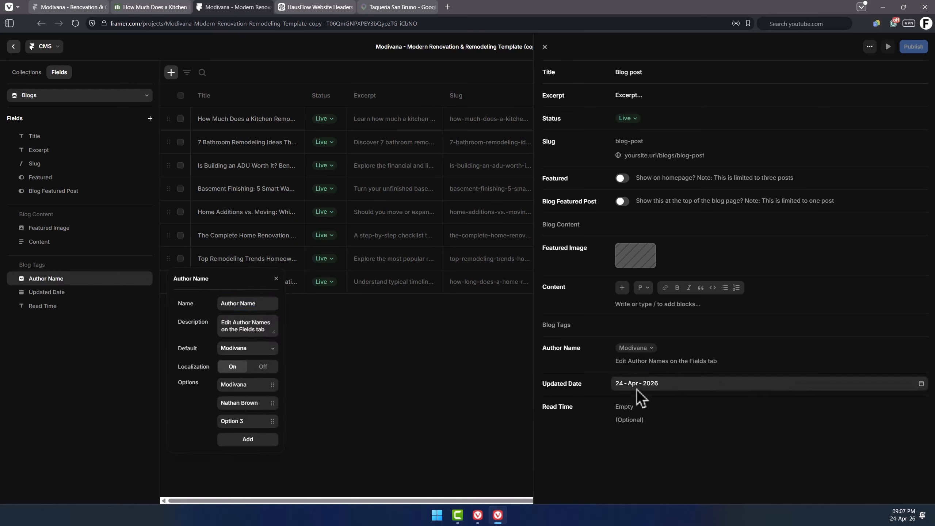
click(637, 389)
click(922, 385)
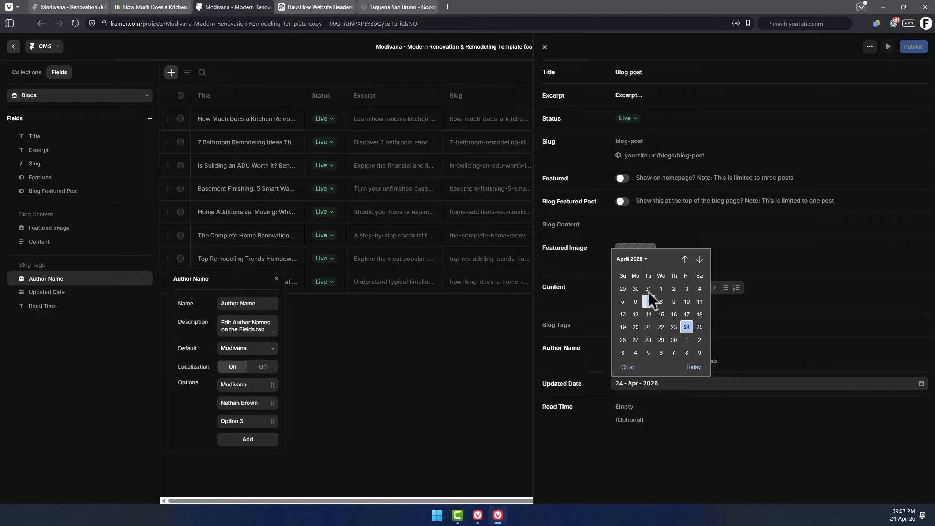
click(644, 406)
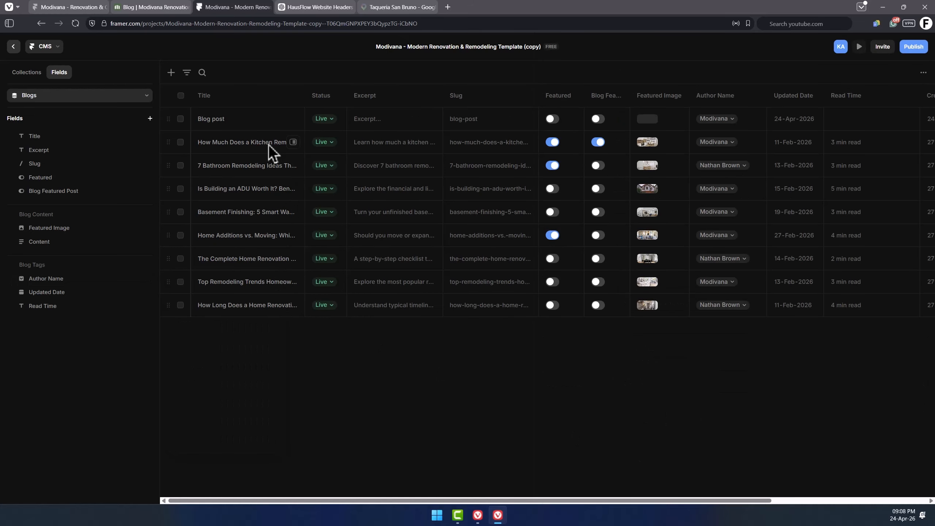
Open the "How Much Does a Kitchen Remodel Cost in 2026?" blog entry and read through its content.
click(271, 145)
click(299, 143)
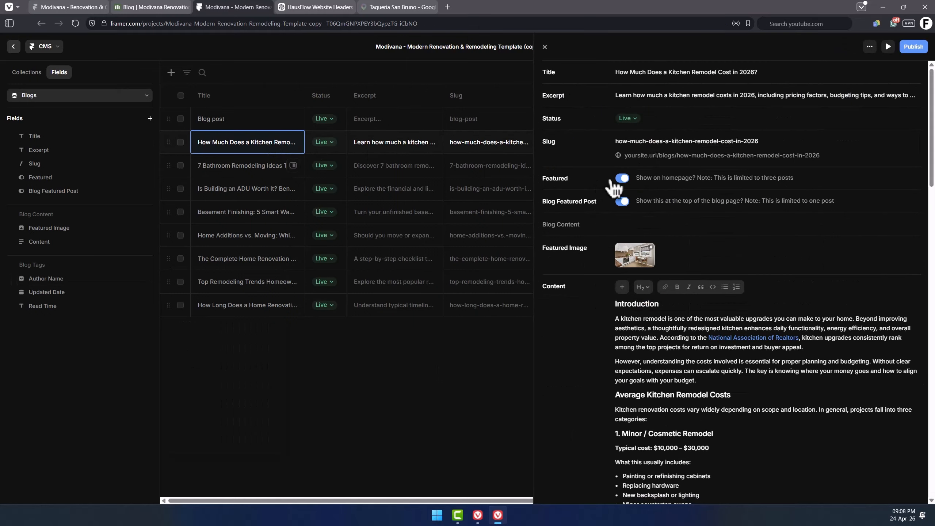
scroll(683, 265, down, 3)
scroll(683, 265, down, 15)
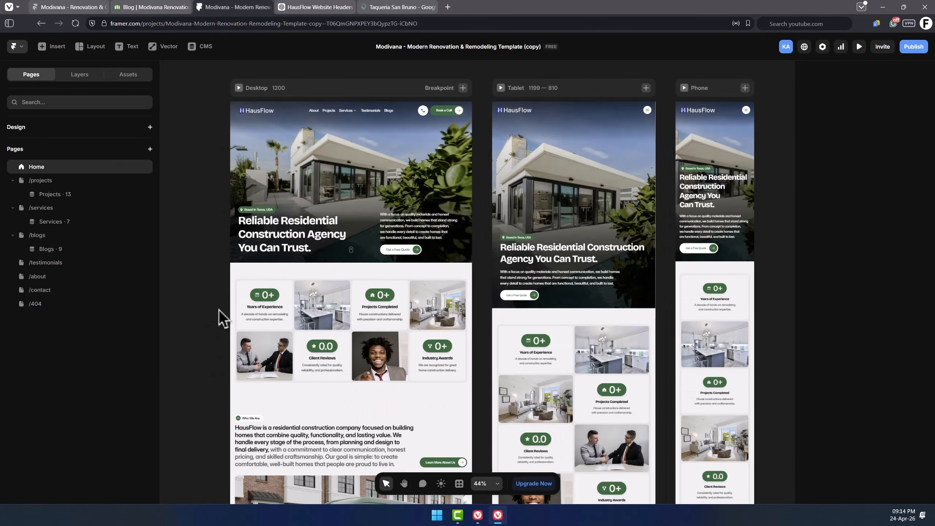
Expand the Color styles in the project's assets.
scroll(220, 317, up, 2)
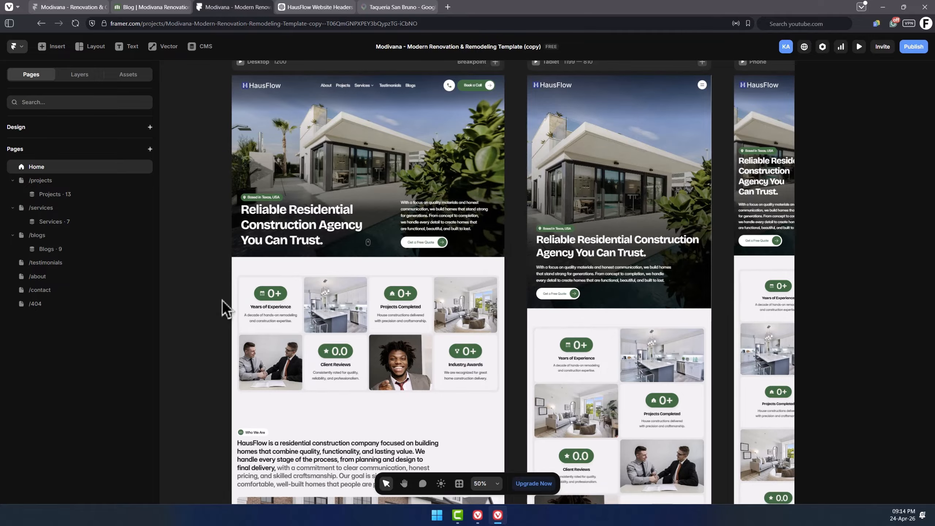
scroll(216, 305, up, 3)
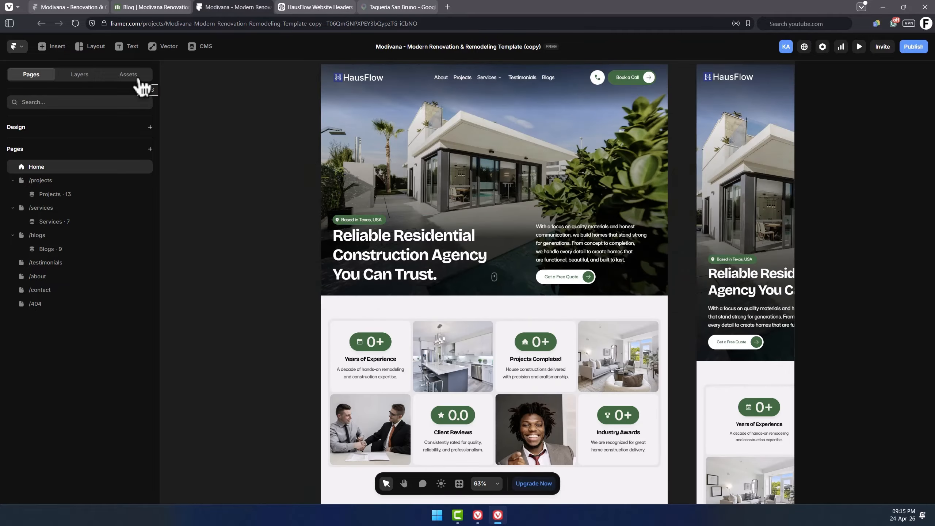
click(138, 83)
scroll(43, 235, down, 5)
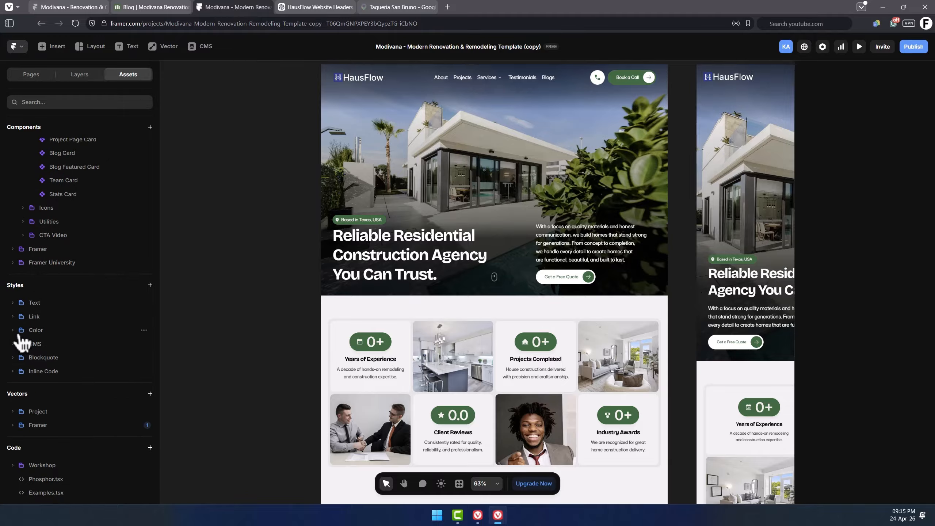
click(22, 331)
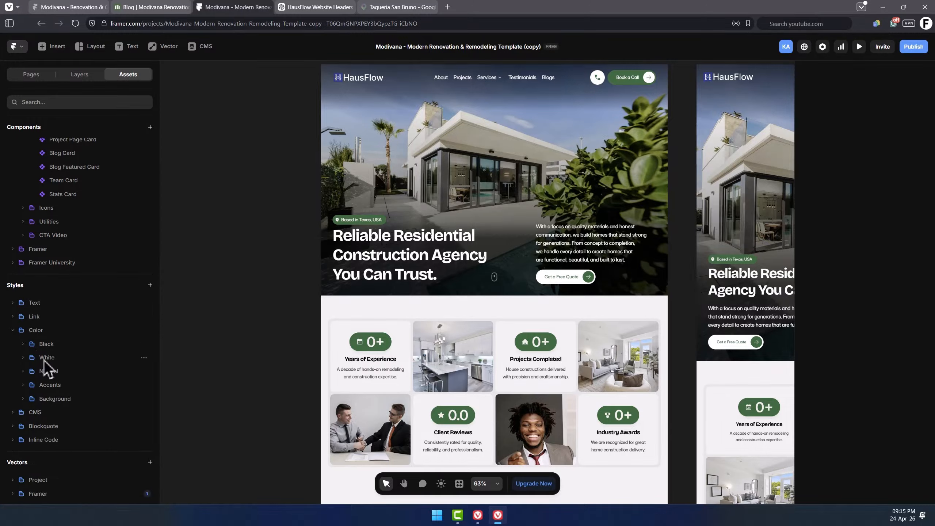
Open the primary-600 accent color style and sample the HausFlow logo's blue with the eyedropper.
click(24, 372)
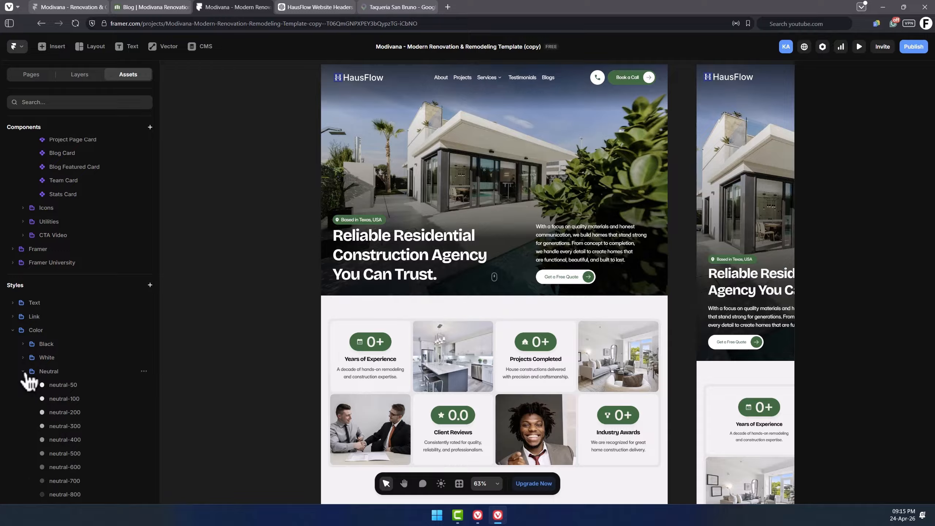
click(25, 371)
scroll(43, 375, down, 2)
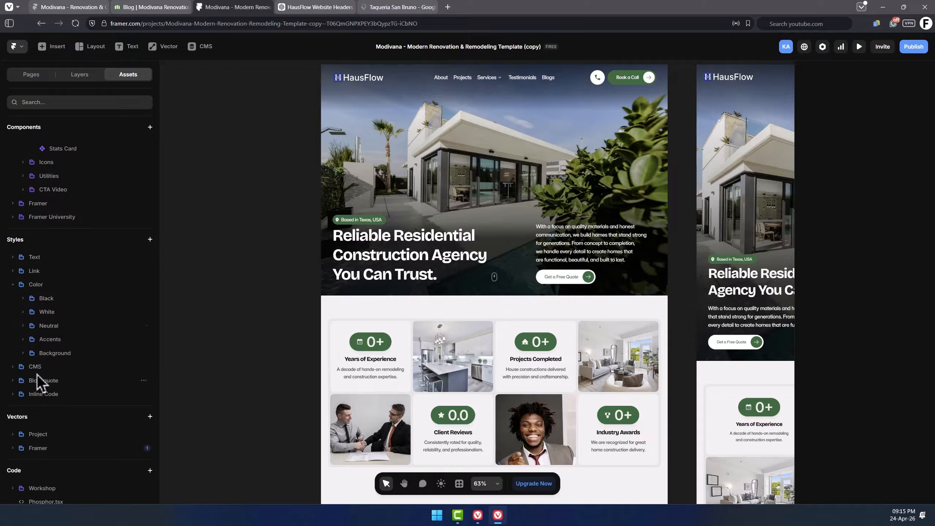
click(23, 340)
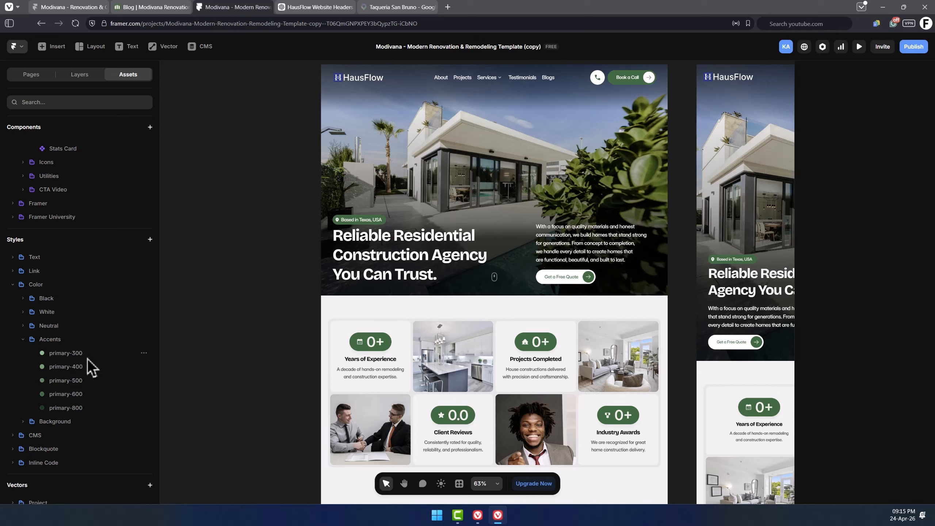
click(74, 394)
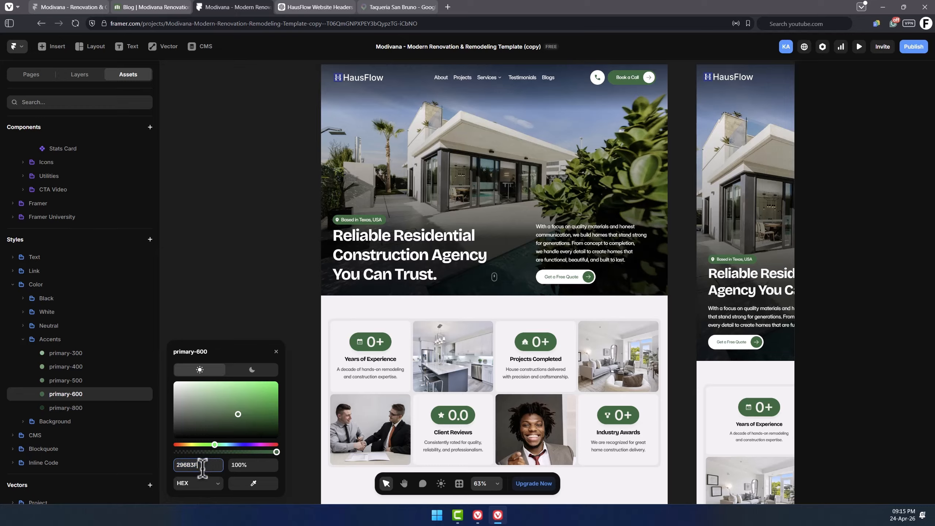
click(215, 445)
drag(222, 445, 243, 445)
scroll(328, 110, up, 2)
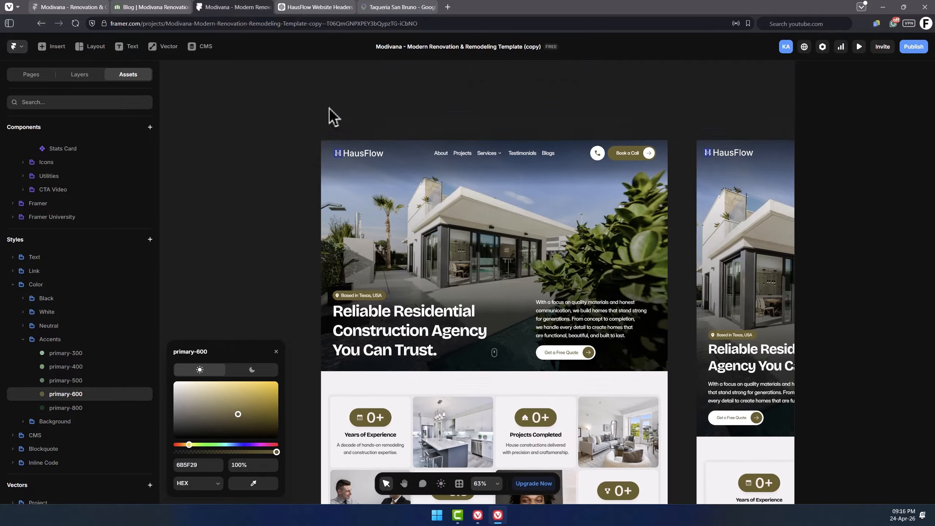
scroll(321, 152, up, 3)
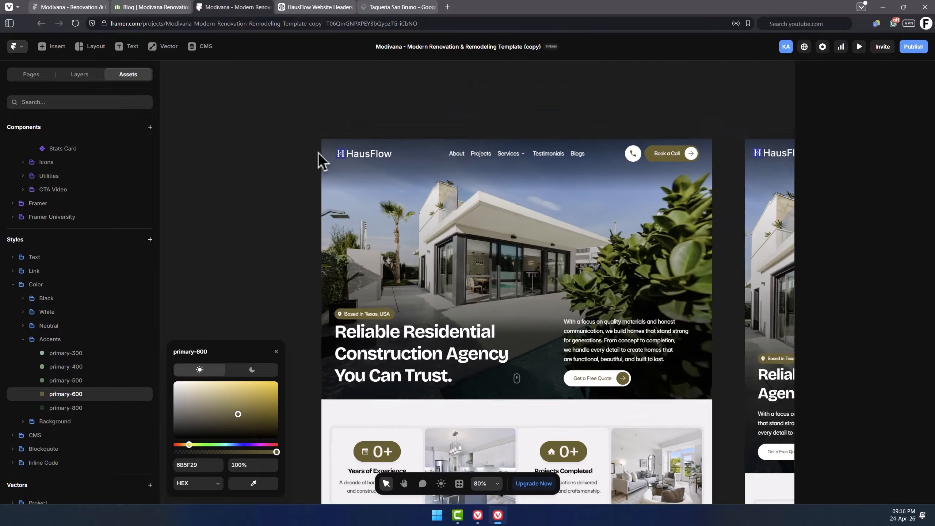
scroll(323, 149, up, 5)
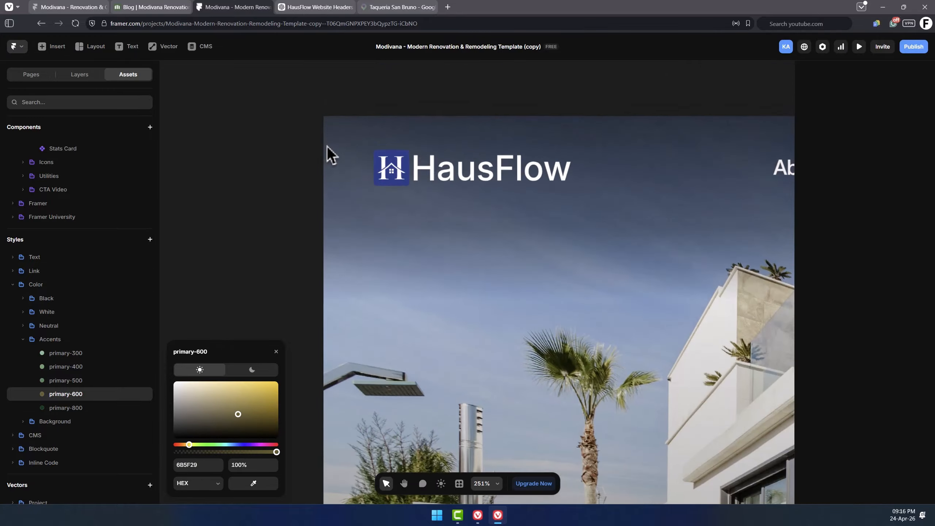
scroll(349, 149, up, 1)
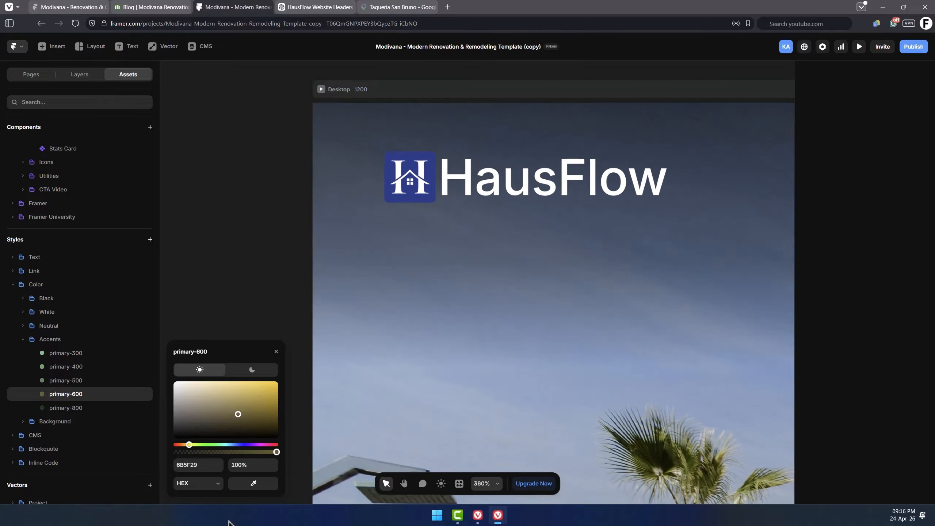
click(254, 484)
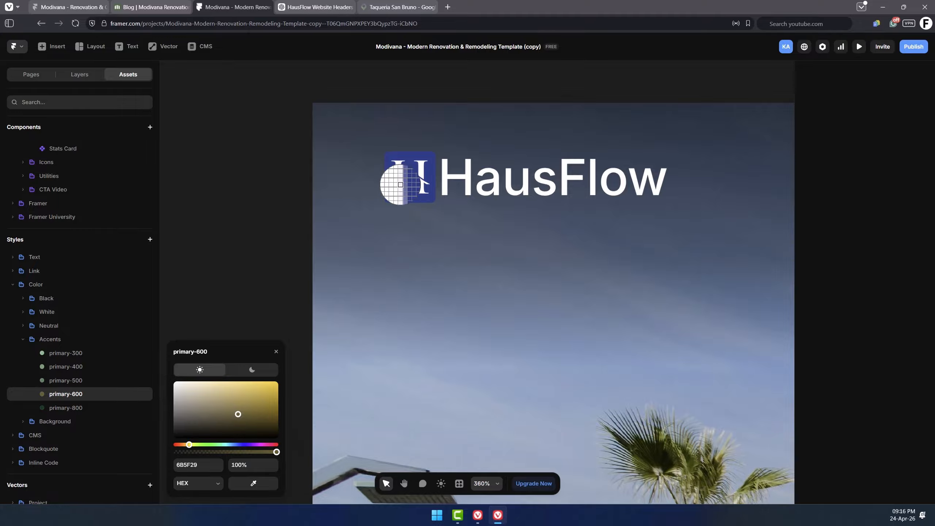
click(387, 164)
Fine-tune the primary-600 color to a slightly darker blue, 28378A.
scroll(365, 199, down, 8)
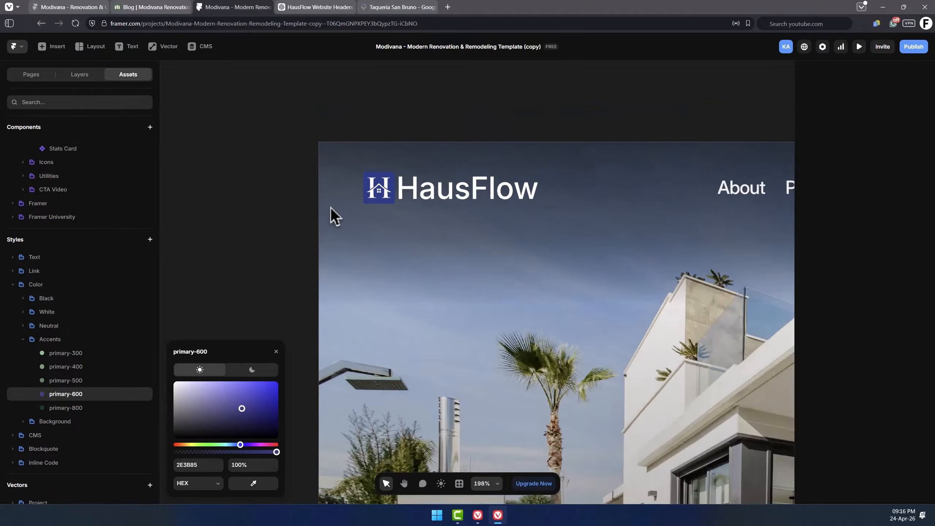
scroll(377, 255, down, 5)
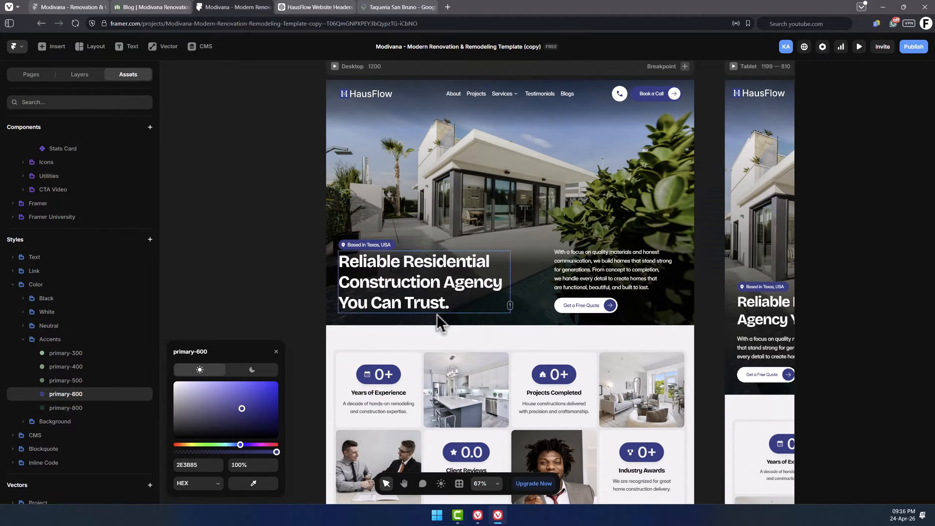
scroll(501, 295, up, 2)
drag(245, 413, 249, 412)
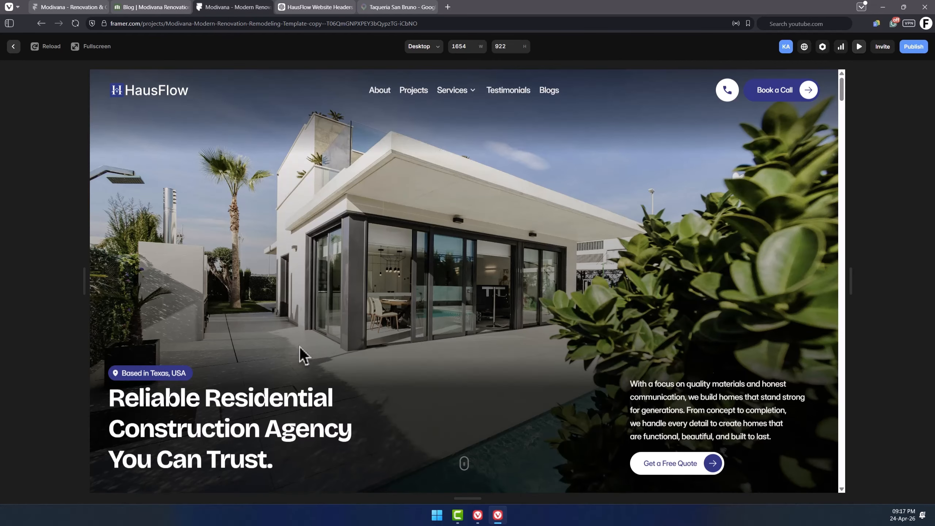
Preview the home page and scroll through its sections to check the new accent color.
scroll(616, 341, down, 5)
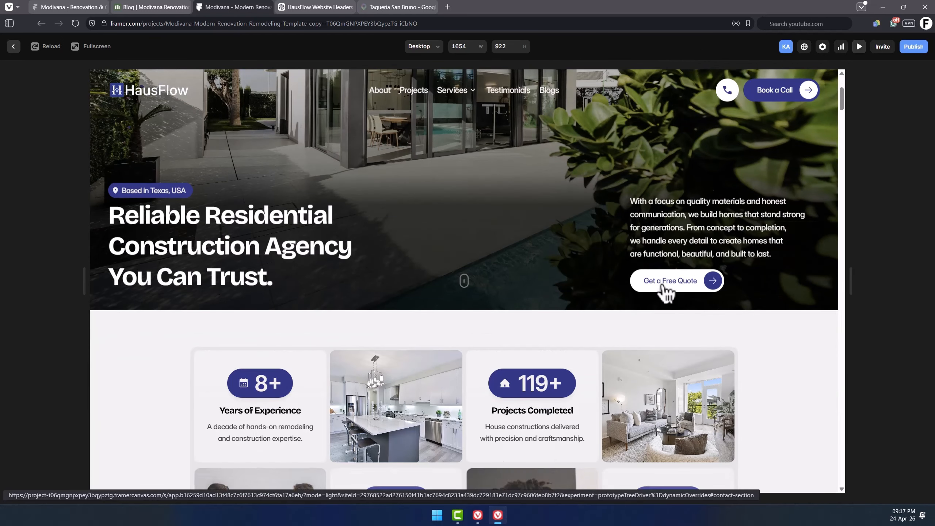
scroll(578, 330, down, 6)
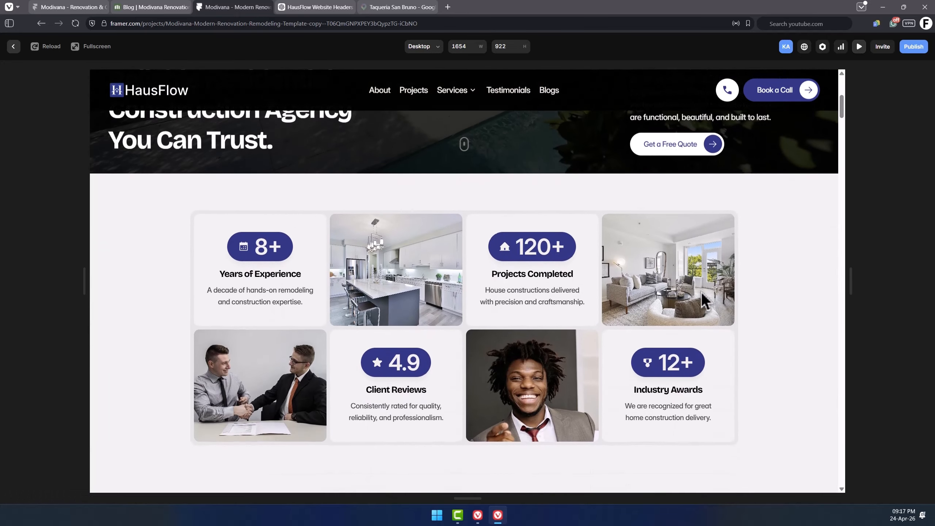
scroll(772, 289, down, 6)
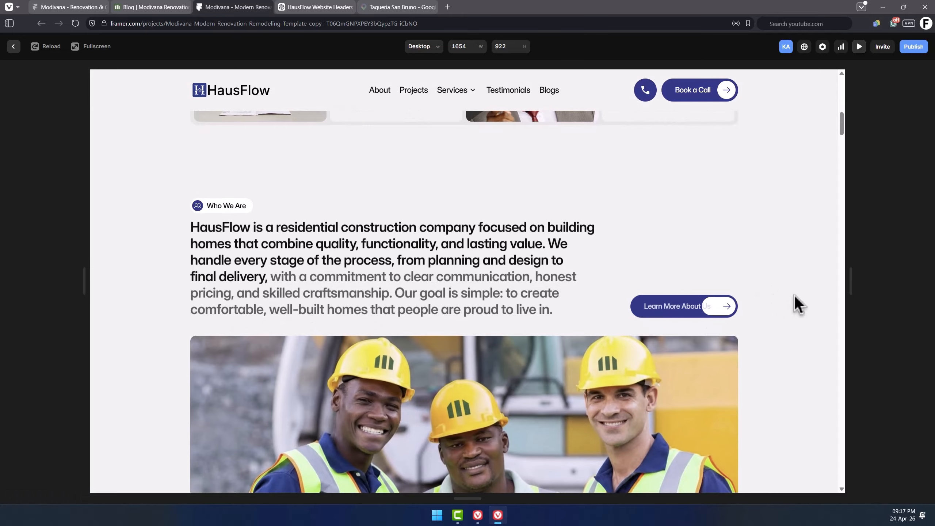
scroll(795, 300, down, 6)
scroll(792, 296, down, 6)
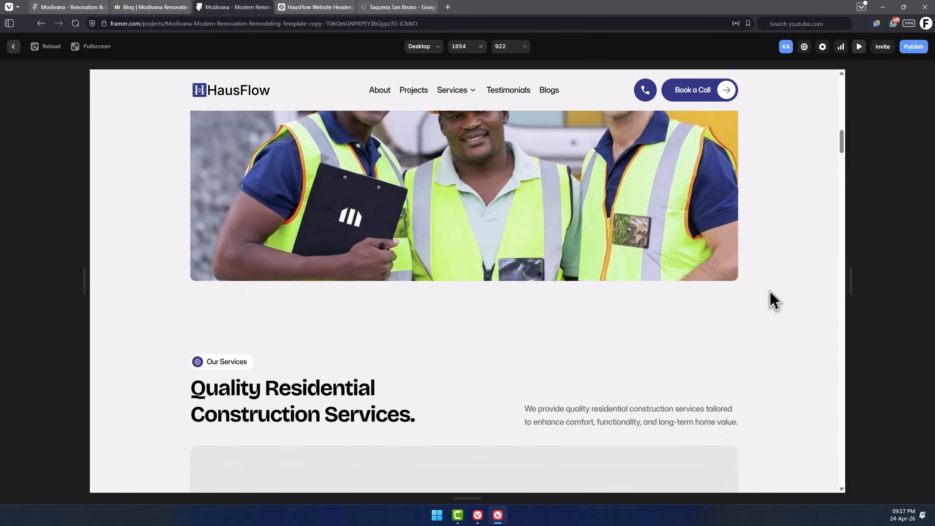
scroll(789, 287, down, 12)
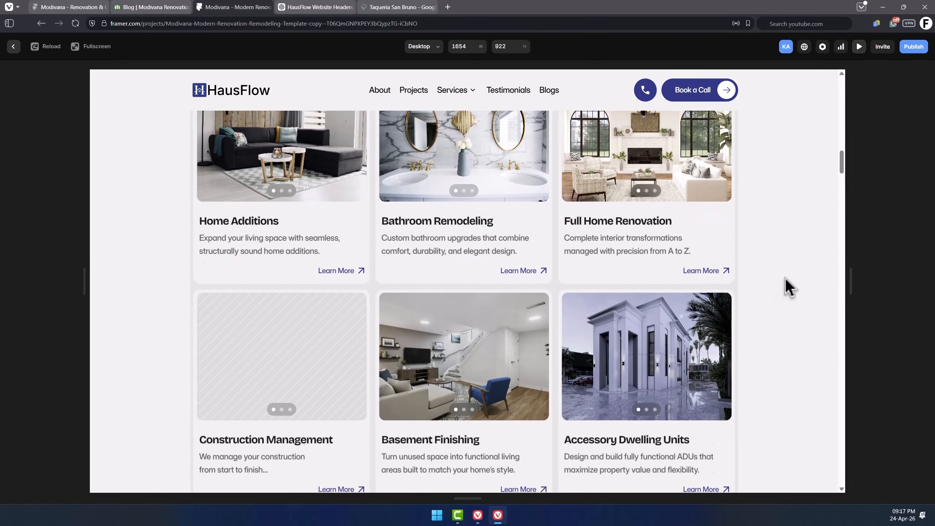
scroll(453, 297, down, 2)
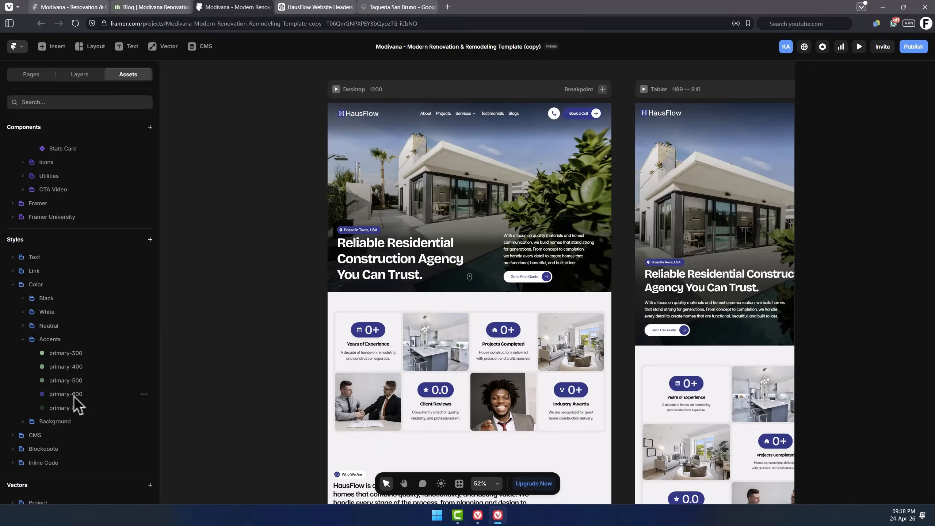
Switch to the htmlcolorcodes color wheel in the browser and paste the primary-600 hex code 28378A.
click(74, 397)
key(ctrl+c)
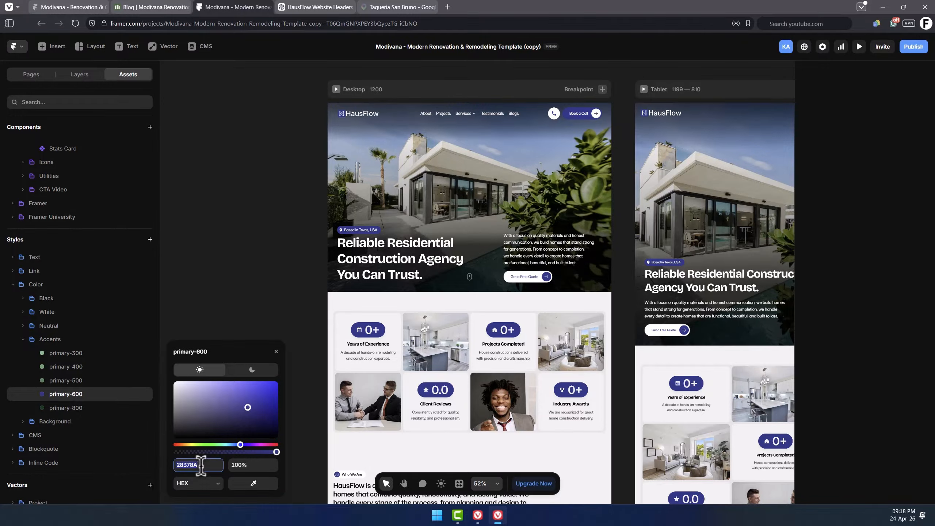
key(alt+Tab)
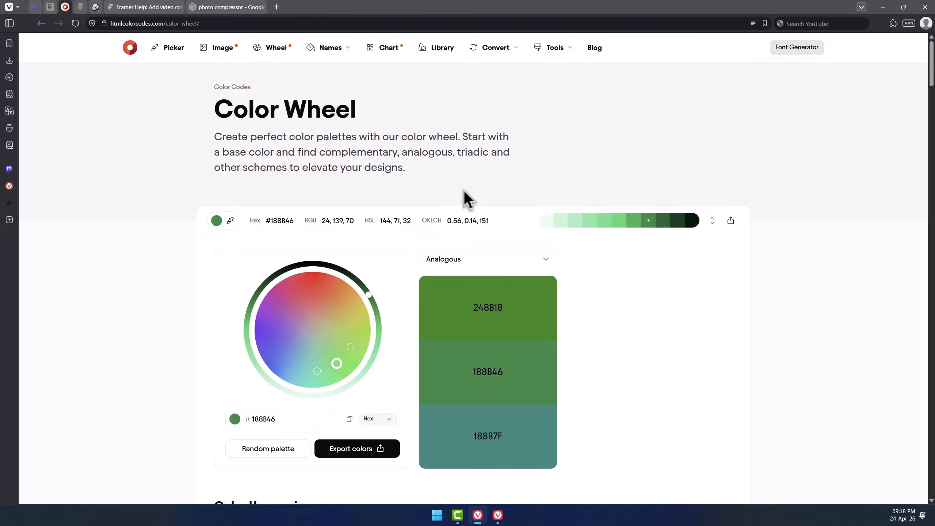
double_click(298, 425)
key(ctrl+v)
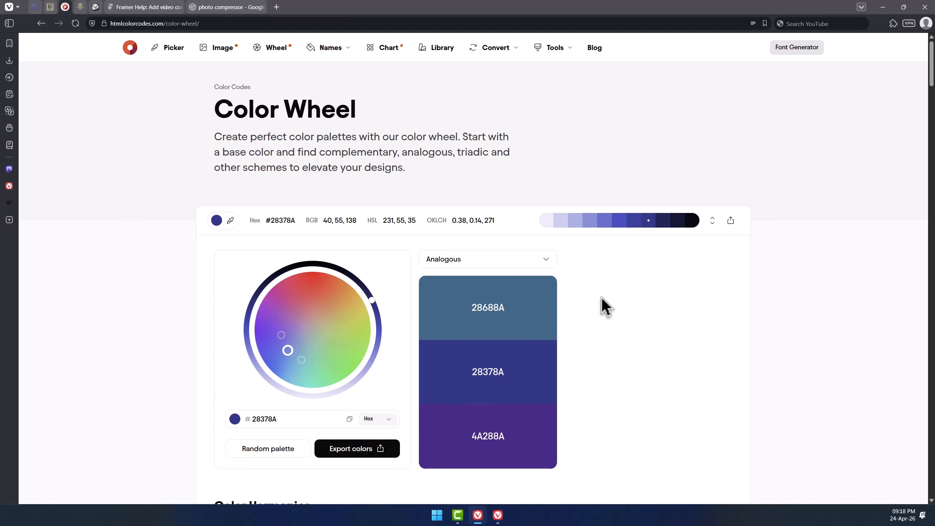
Open the Color Variations, copy a darker Tailwind shade and apply it to the primary-800 color style.
scroll(602, 297, down, 10)
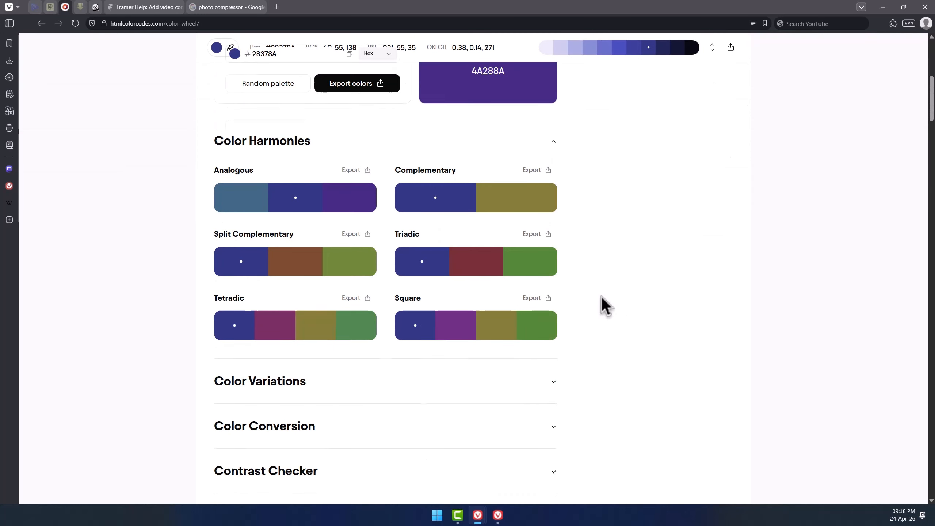
scroll(602, 297, down, 4)
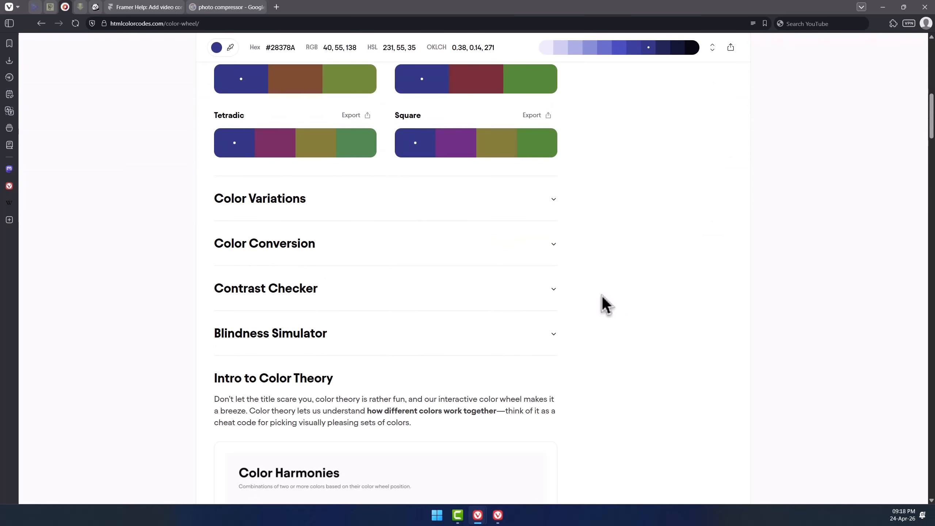
click(424, 202)
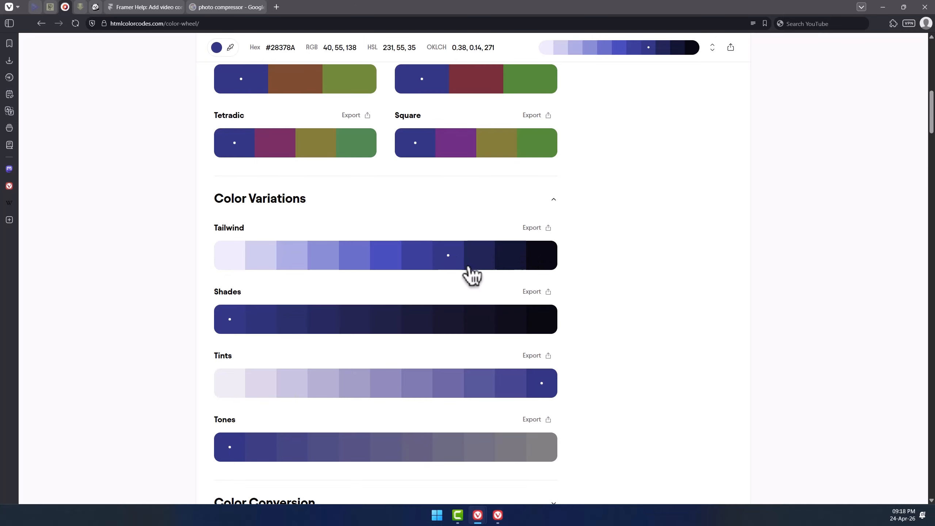
click(444, 268)
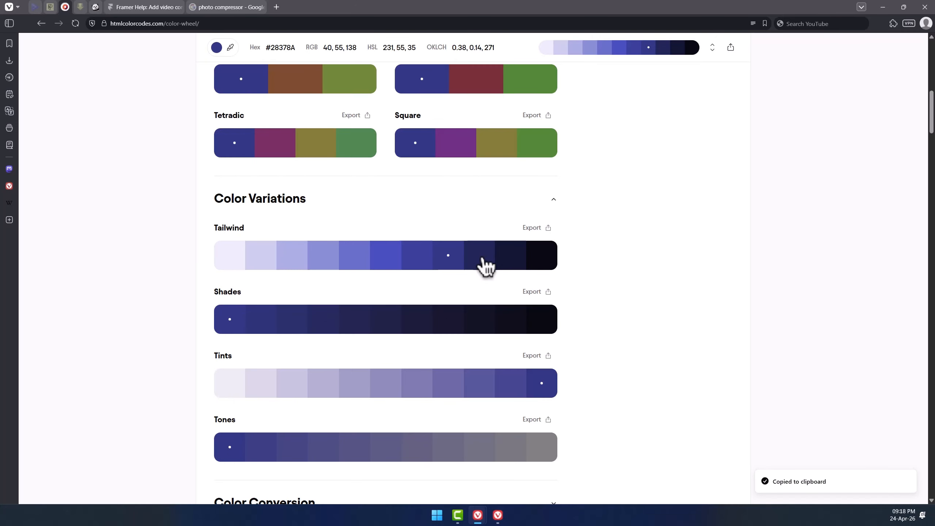
key(alt+Tab)
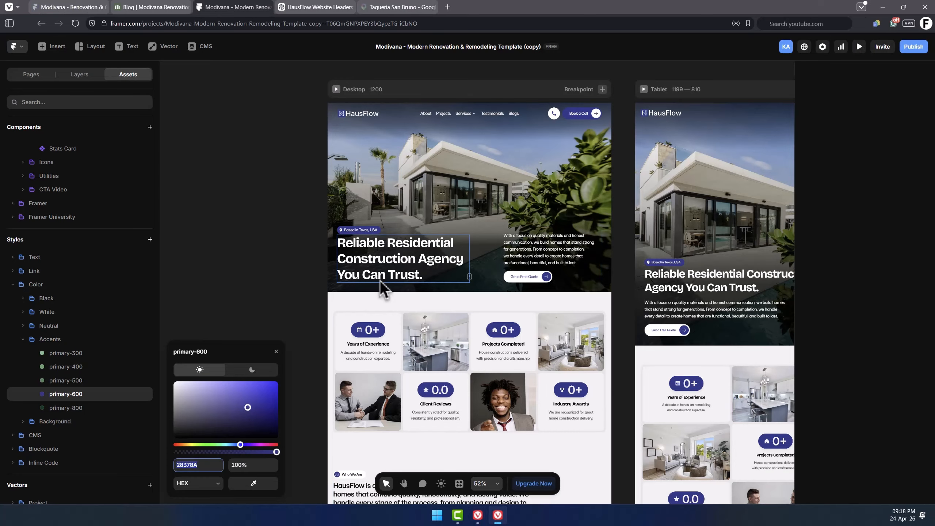
click(74, 409)
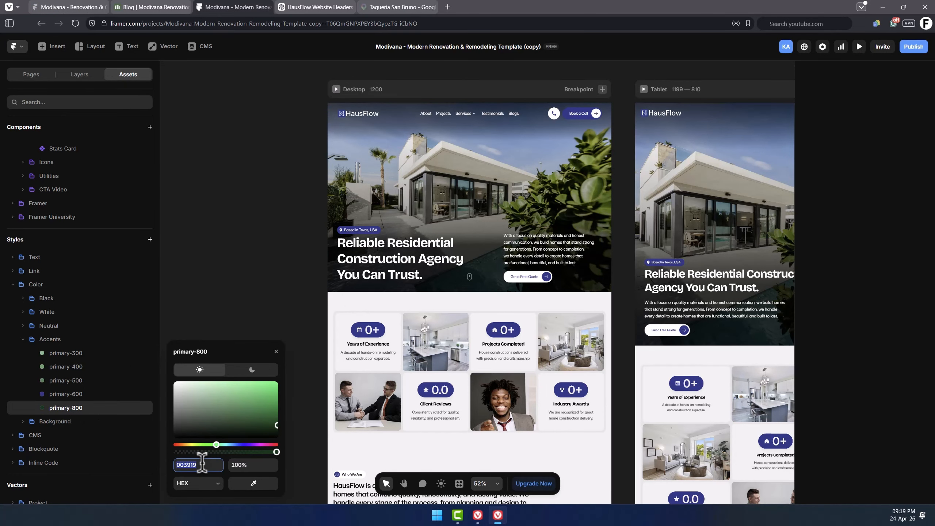
key(Return)
Copy a lighter Tailwind shade and set it as the primary-500 color, 2F40A2.
key(alt+Tab)
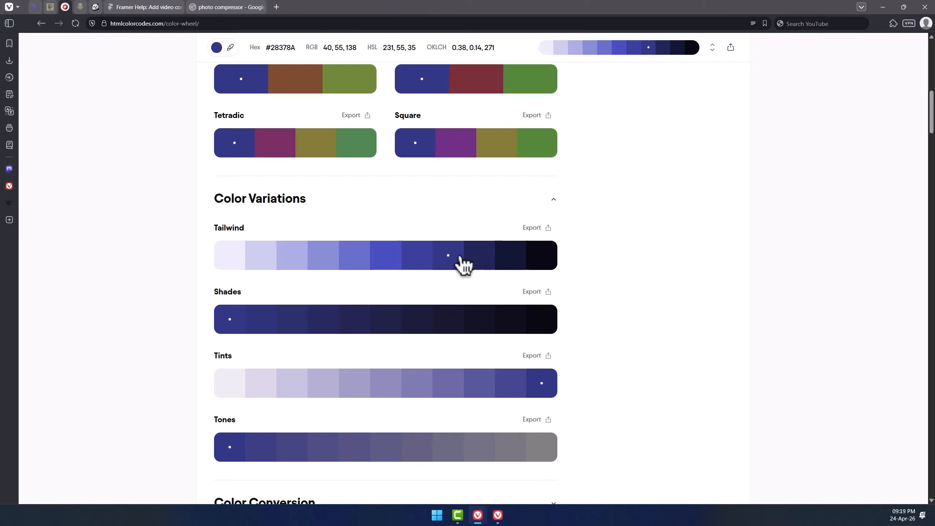
click(424, 257)
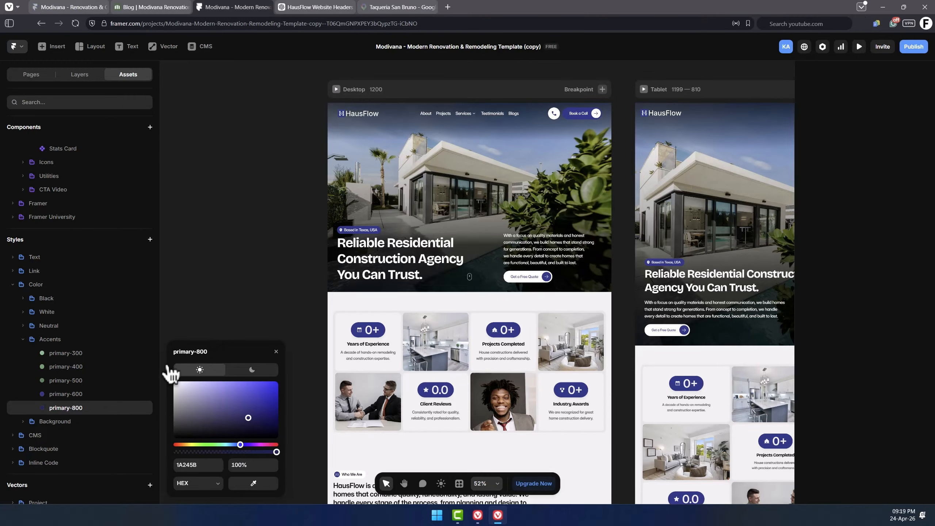
key(alt+Tab)
click(78, 382)
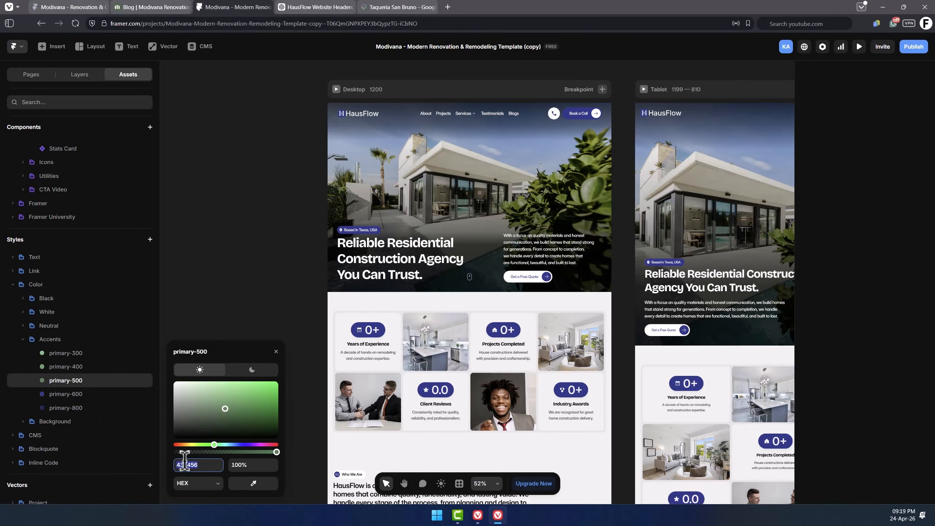
click(204, 465)
key(Return)
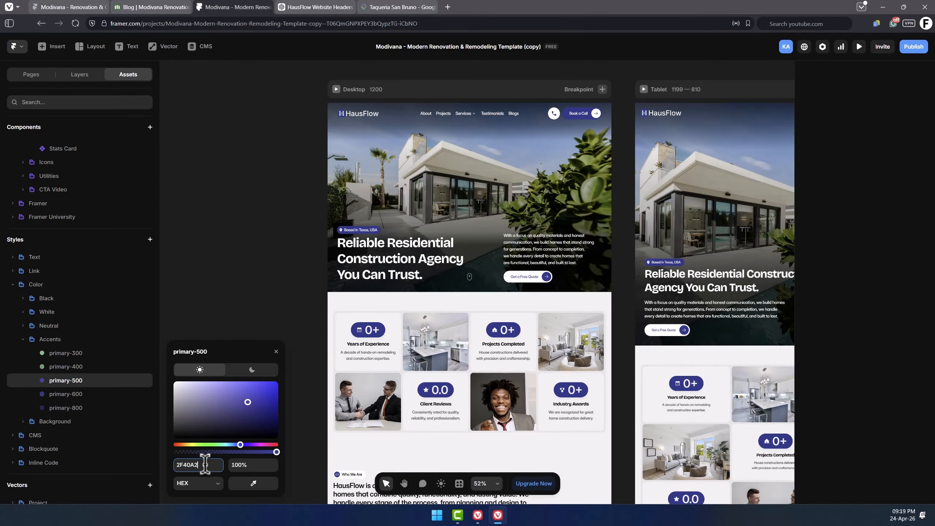
Copy the next lighter Tailwind shade and apply it to the primary-400 color style.
key(alt+Tab)
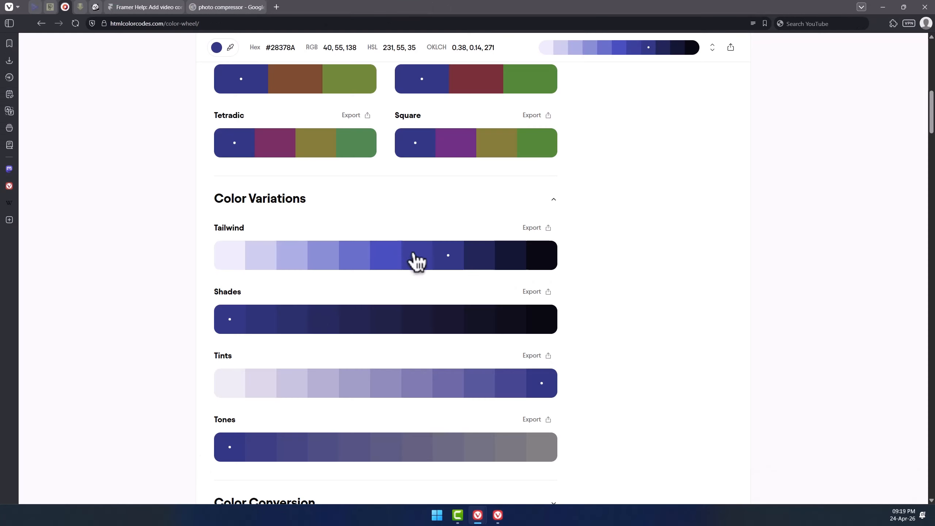
click(391, 264)
key(alt+Tab)
click(92, 368)
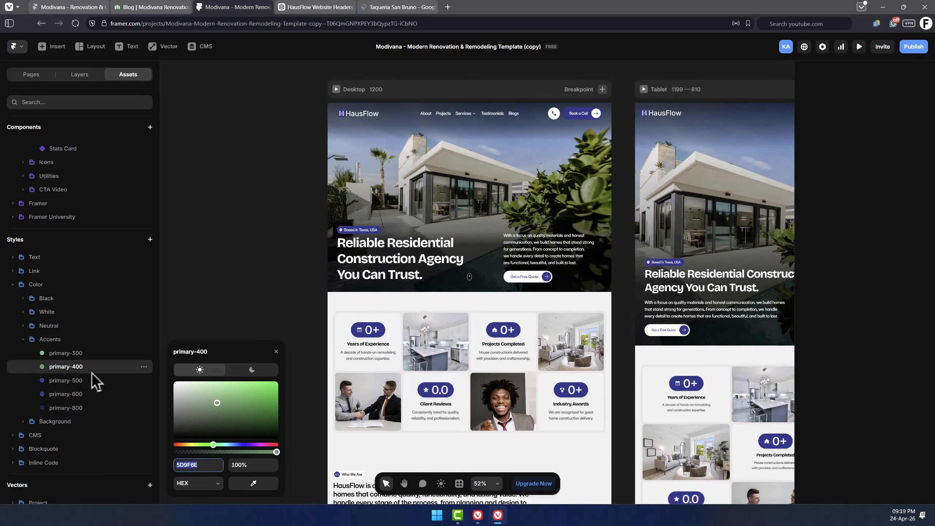
click(202, 465)
key(Return)
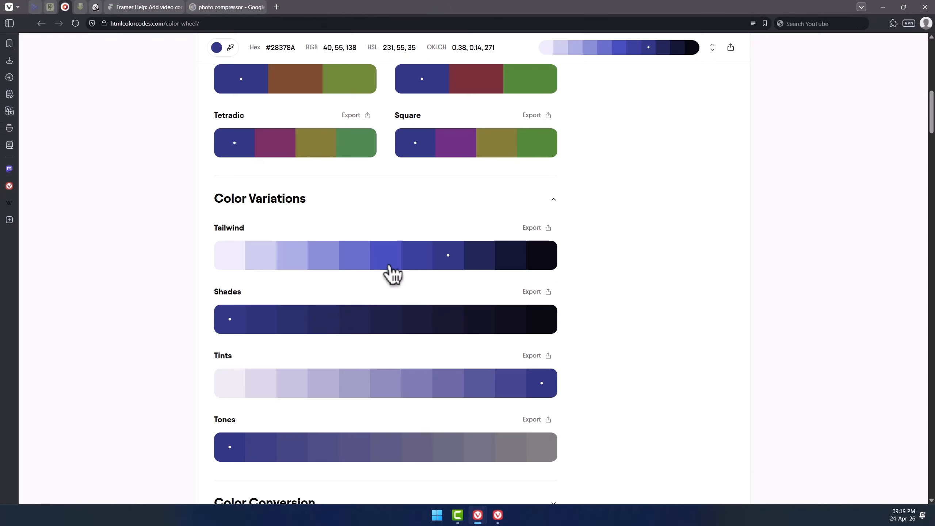
Copy a still lighter Tailwind shade and apply it to the primary-300 color style.
key(alt+Tab)
click(361, 256)
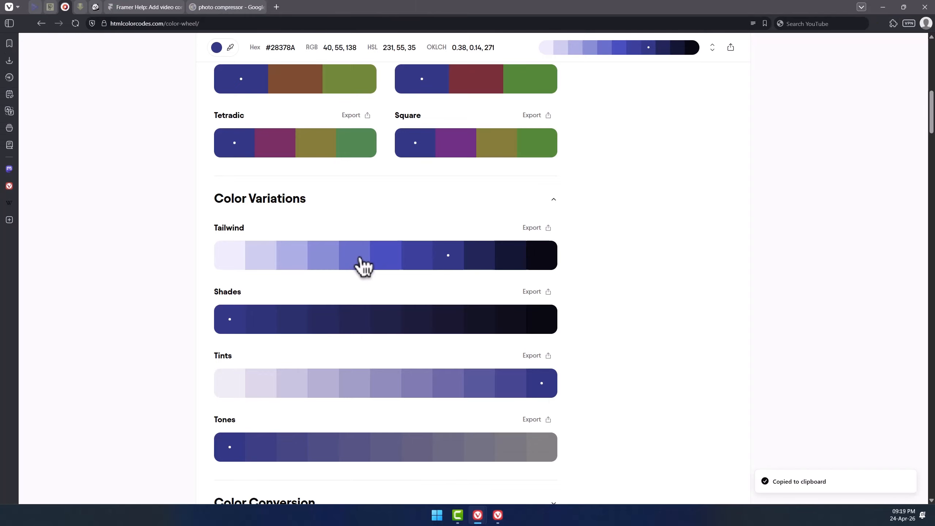
key(alt+Tab)
click(96, 357)
click(199, 464)
key(ctrl+v)
key(Return)
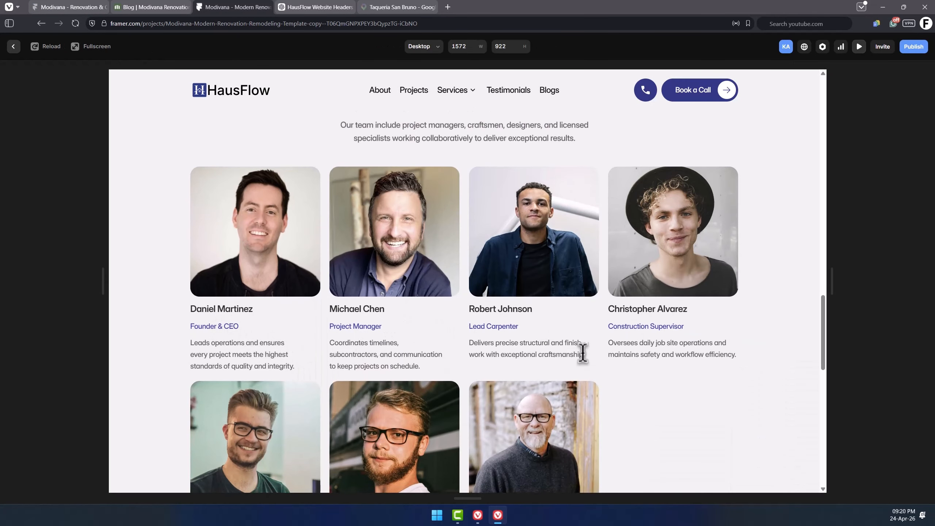
scroll(583, 354, down, 10)
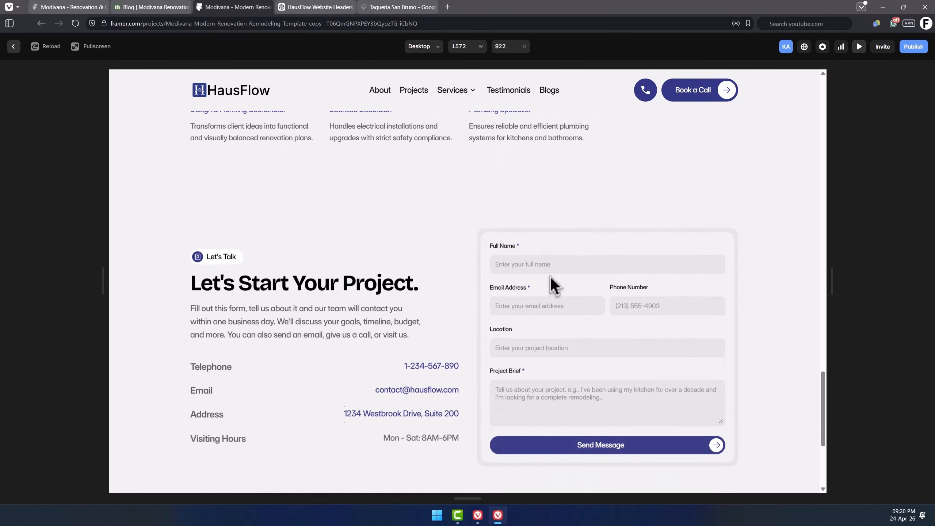
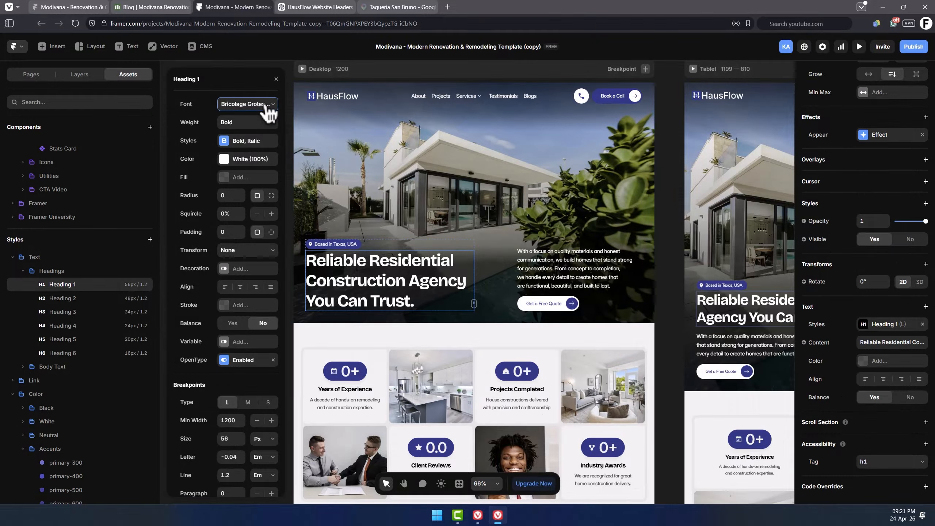
Set the Heading 1 text style's font to Open Sauce One.
click(265, 105)
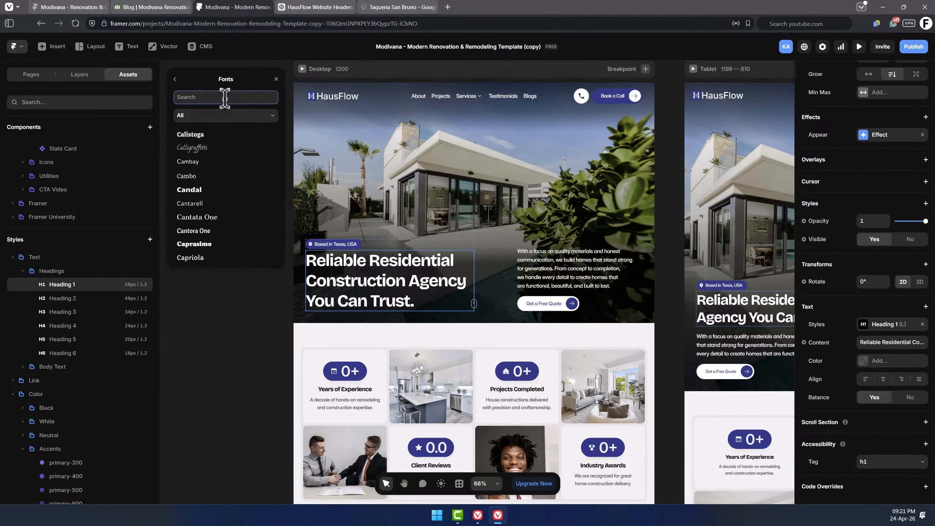
text(open)
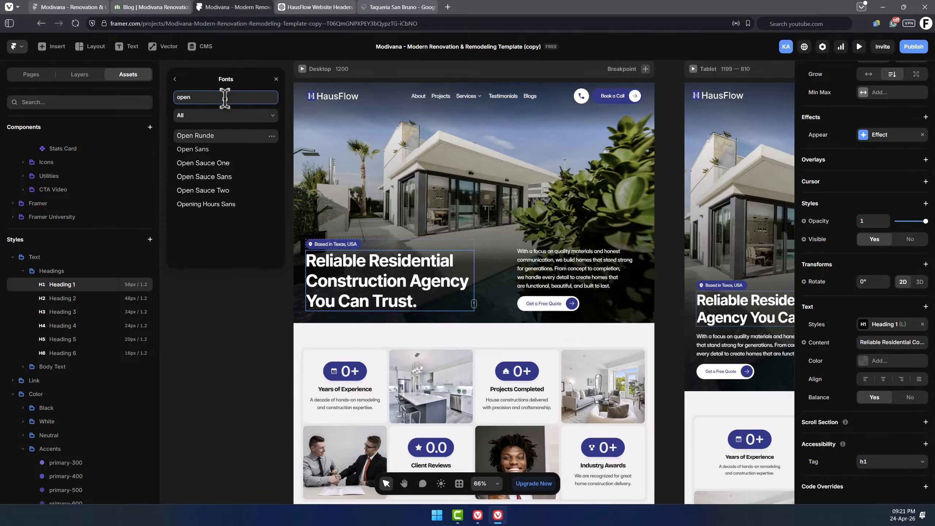
click(218, 166)
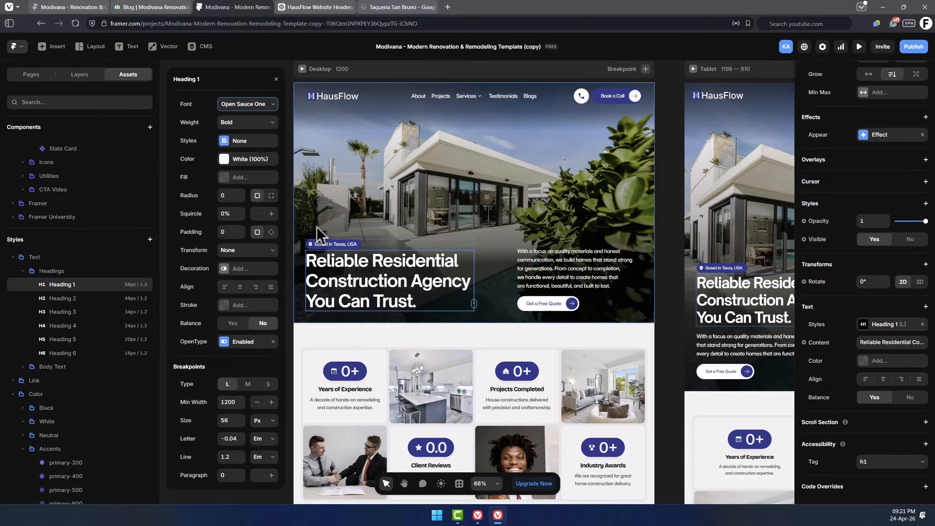
Set the Heading 2 text style's font to Open Sauce One as well.
scroll(317, 225, down, 5)
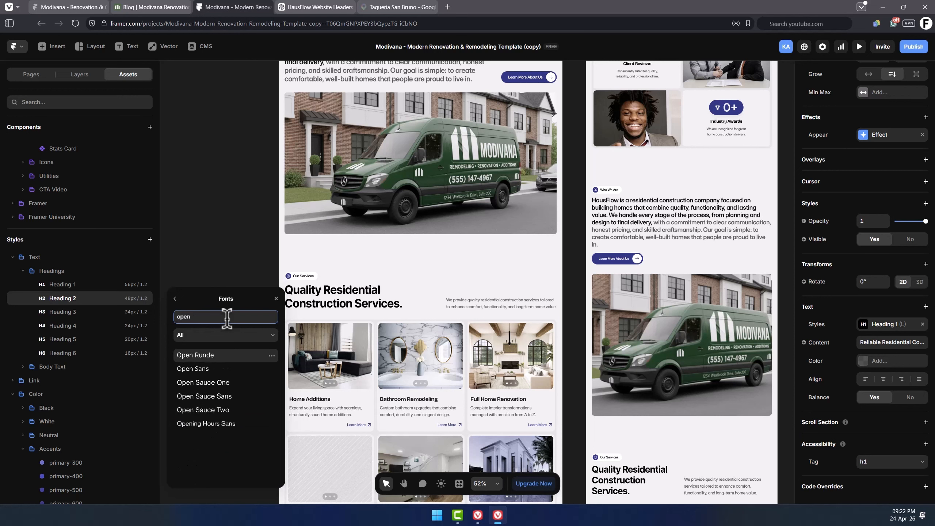
click(223, 383)
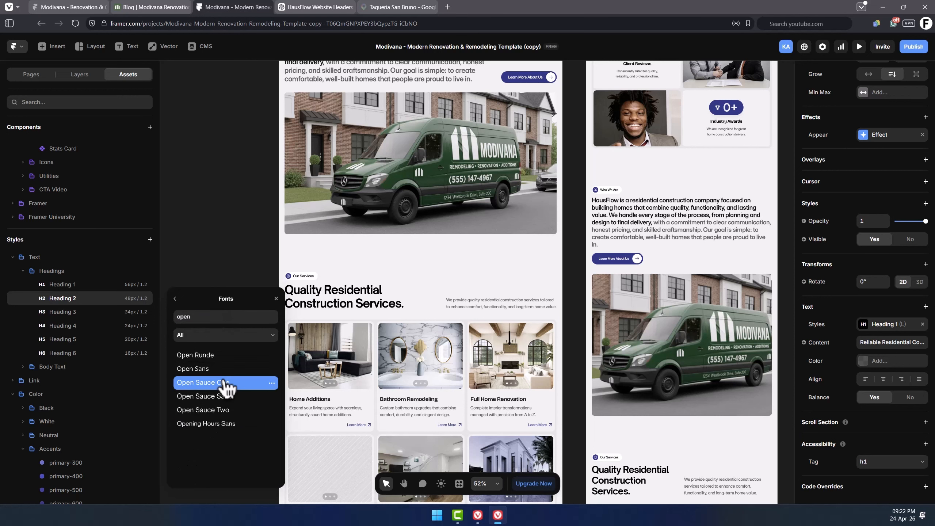
click(176, 300)
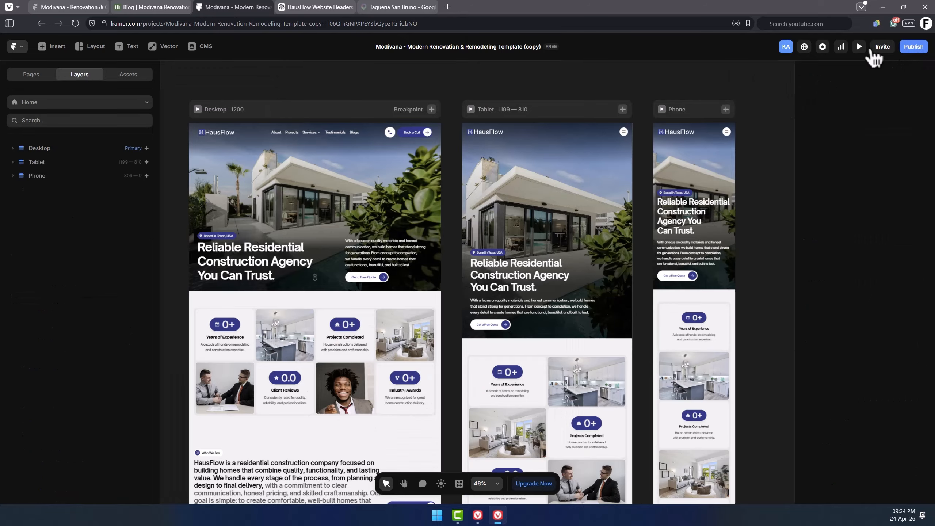
Open the site settings and set the site title to "HausFlow - Residential Construction Agency in Texas" and the description from ChatGPT.
click(824, 47)
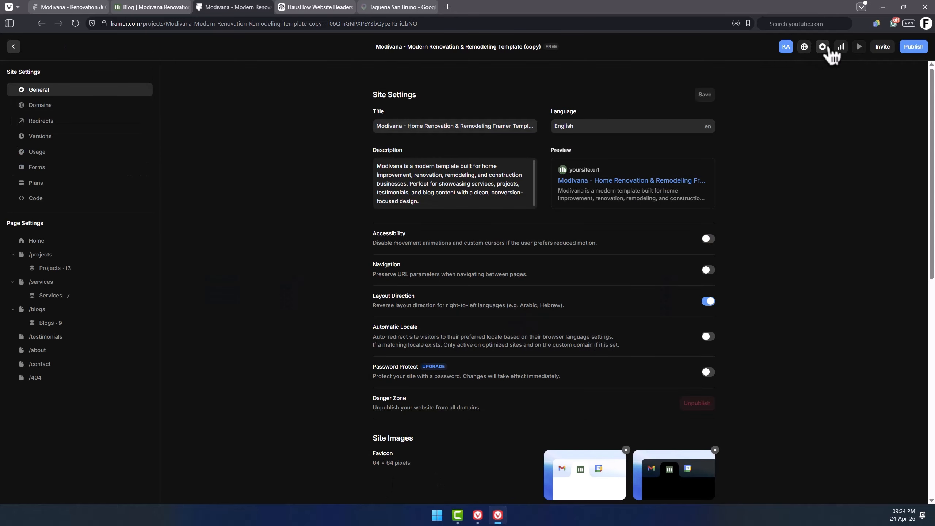
click(404, 126)
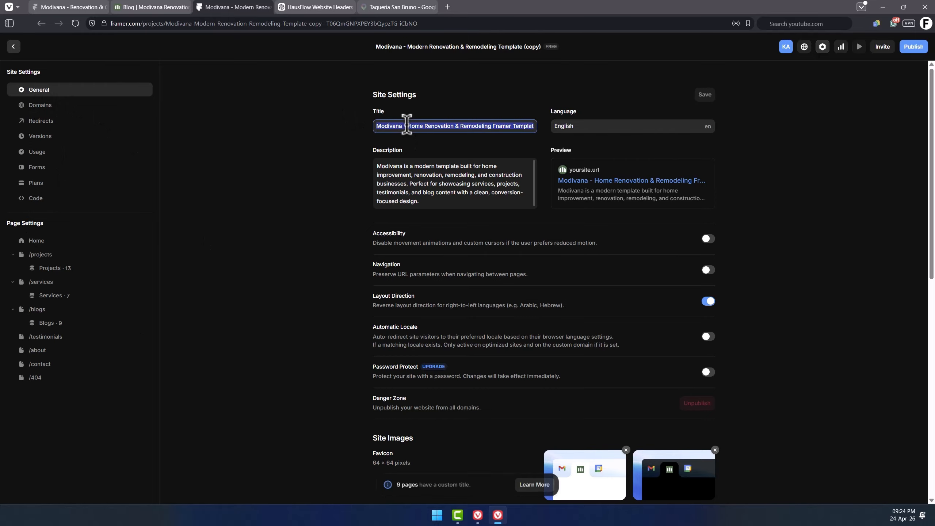
text(HausFlow - Resident)
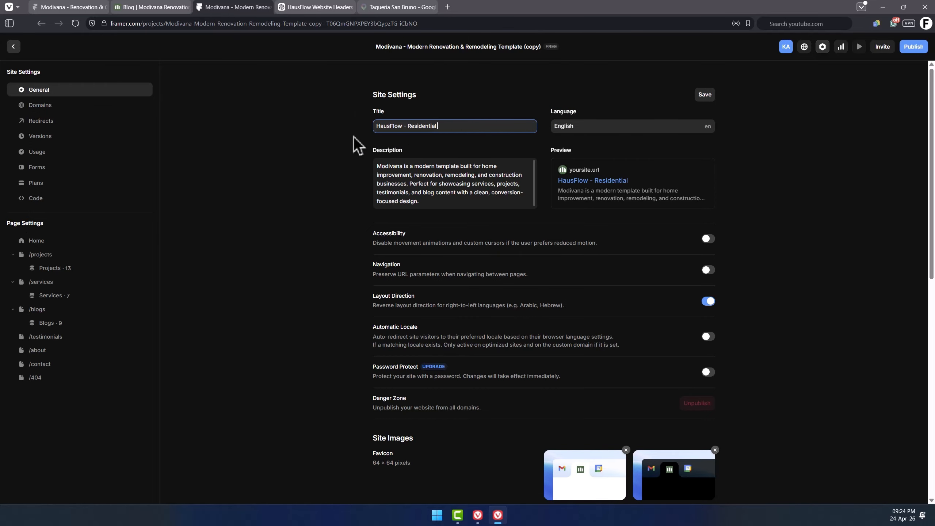
key(ctrl+Tab)
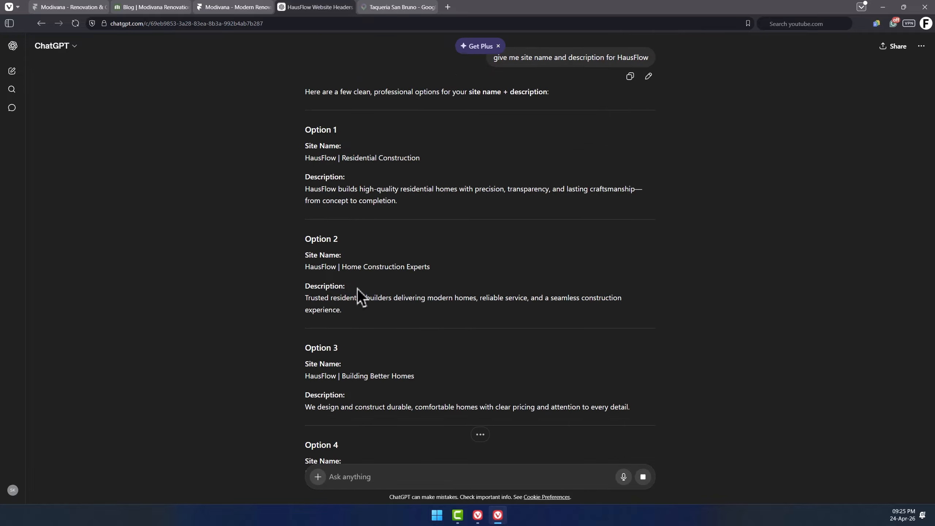
key(ctrl+shift+Tab)
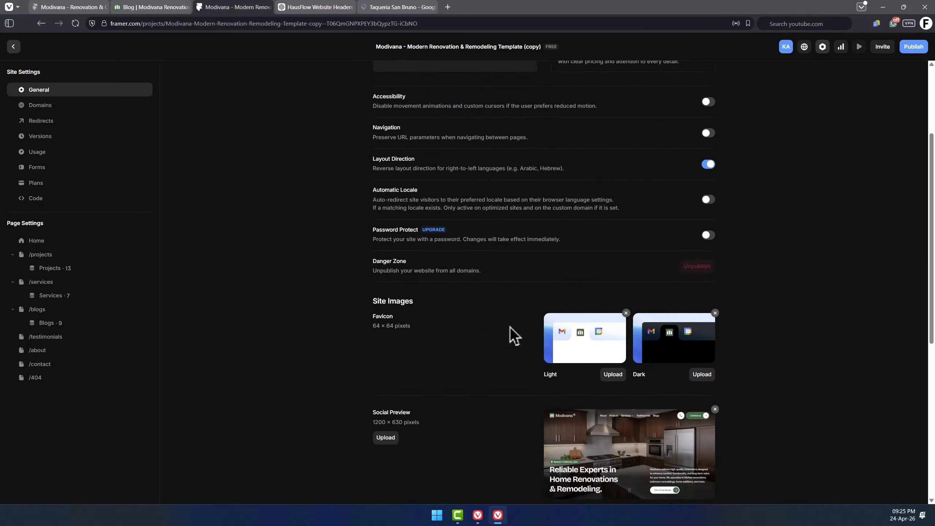
Upload 5.svg as the site's light favicon.
scroll(510, 326, down, 3)
click(614, 239)
double_click(284, 151)
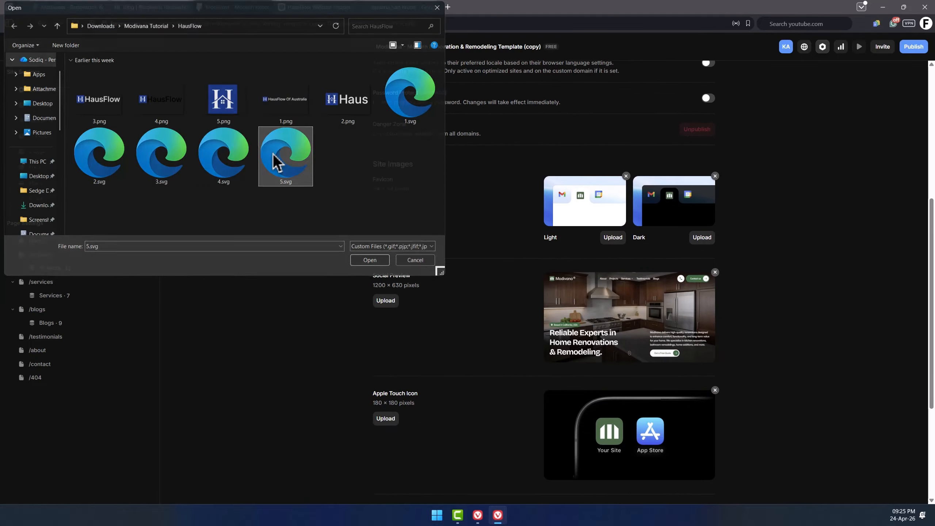
Upload 5.png as the Apple Touch Icon.
scroll(432, 268, down, 2)
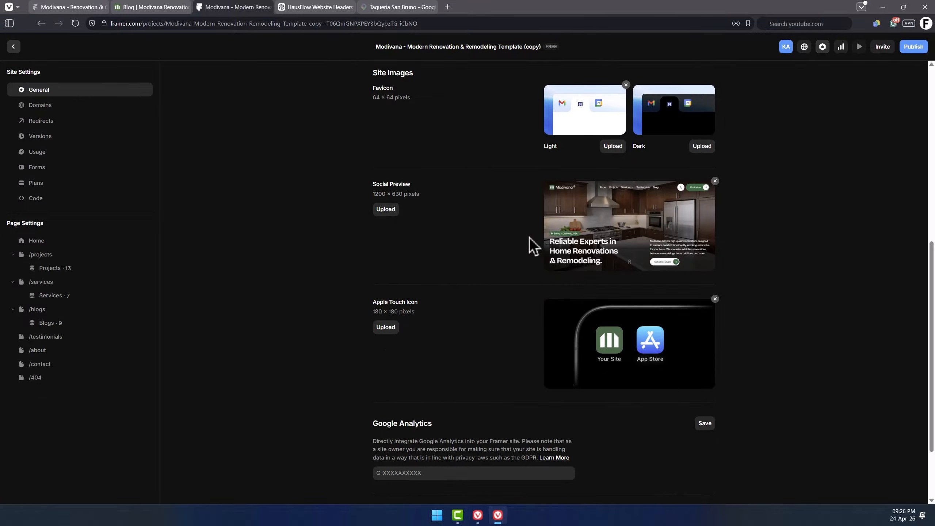
scroll(472, 277, down, 2)
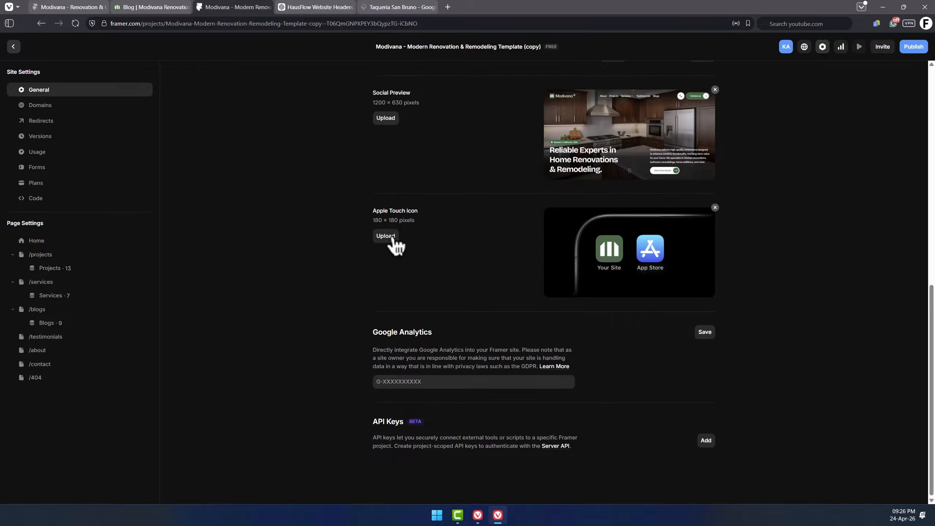
click(386, 236)
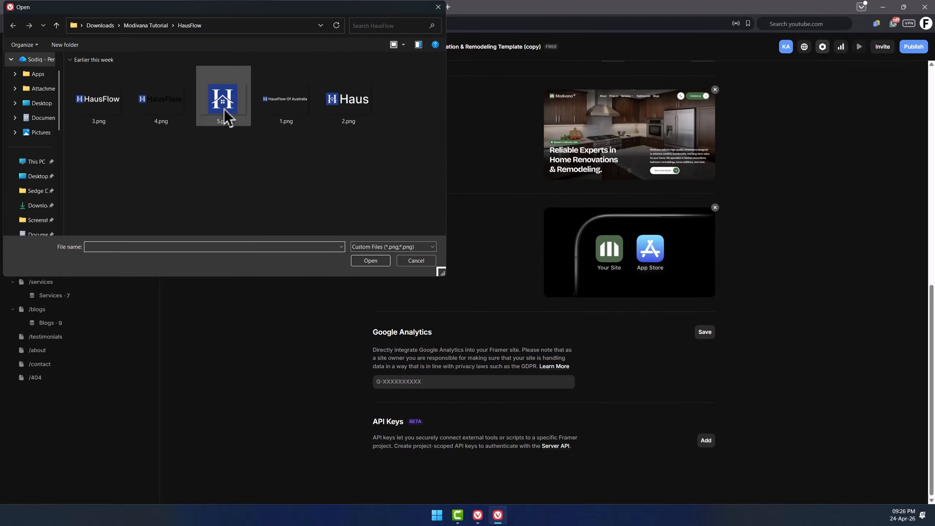
double_click(223, 108)
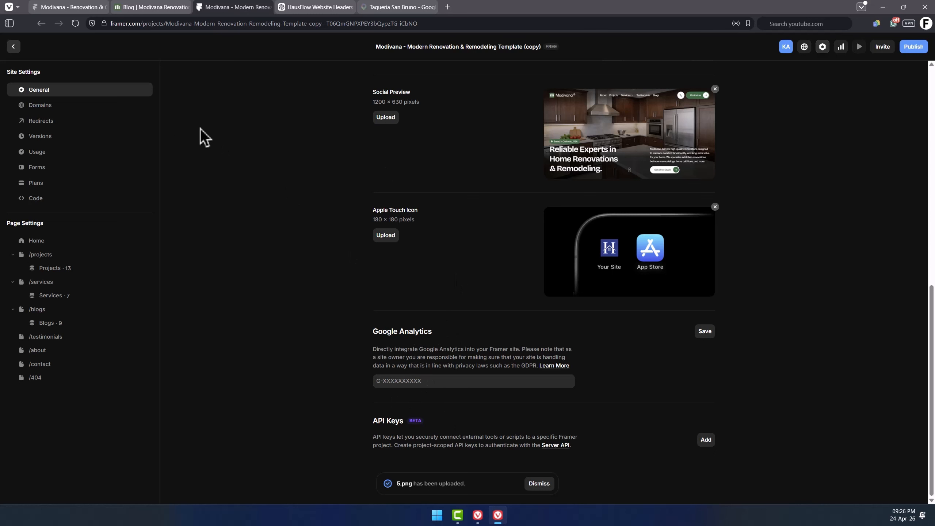
Set the /projects page title to "Residential Construction Projects | HausFlow Portfolio", copied from ChatGPT.
scroll(203, 138, up, 10)
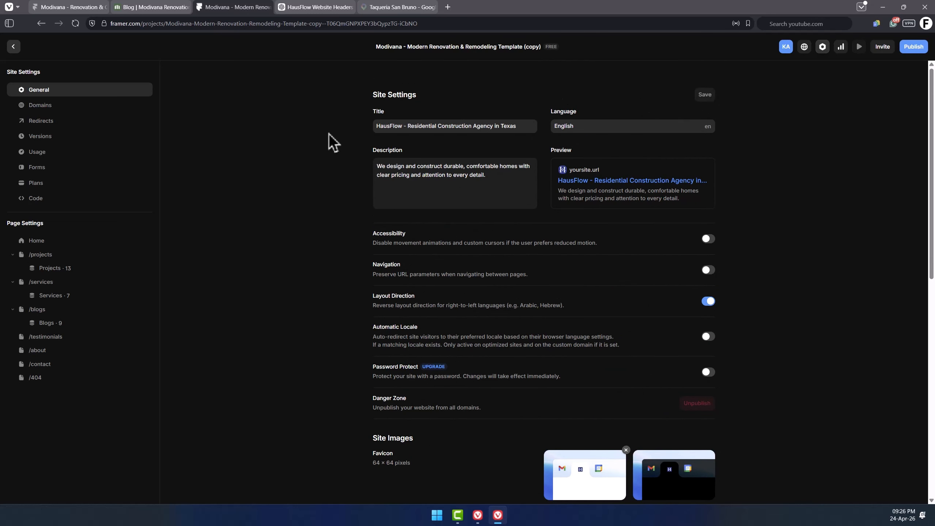
click(39, 240)
click(39, 253)
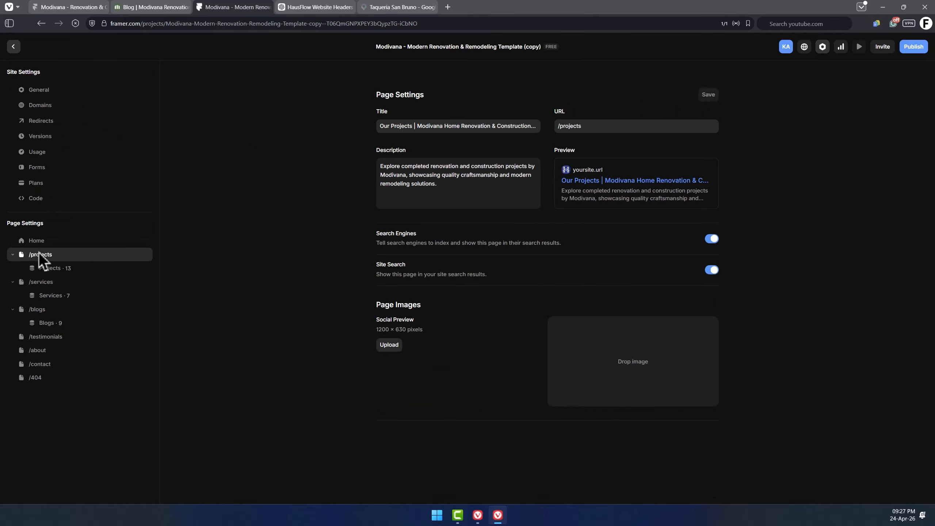
click(420, 128)
key(shift+End)
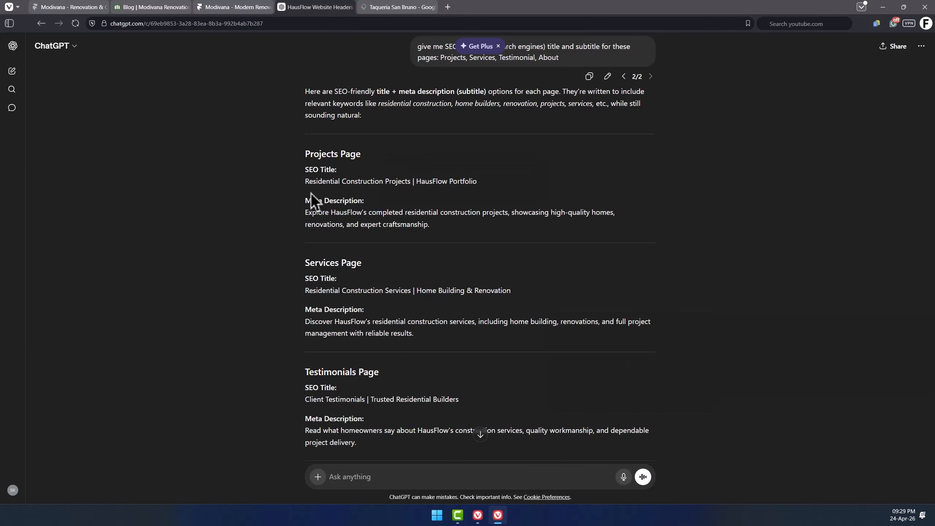
drag(305, 182, 478, 181)
key(ctrl+c)
key(ctrl+Tab)
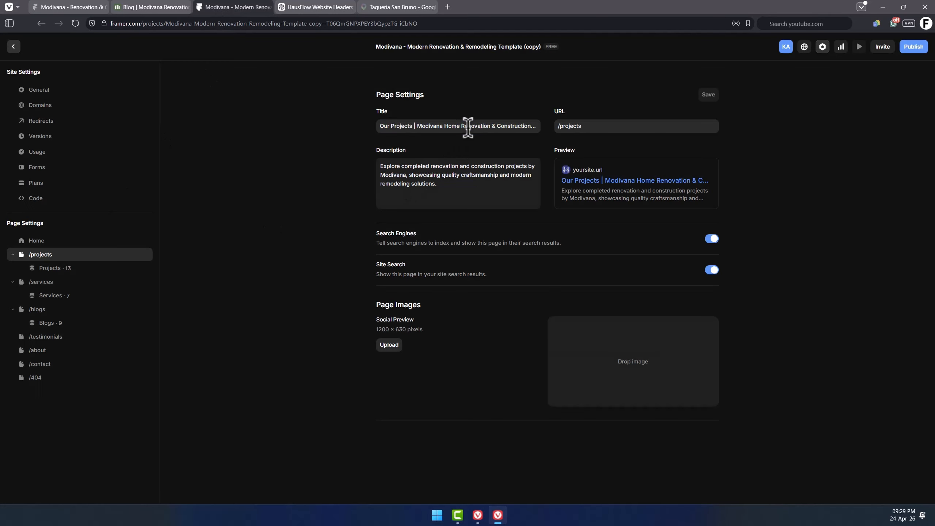
key(ctrl+v)
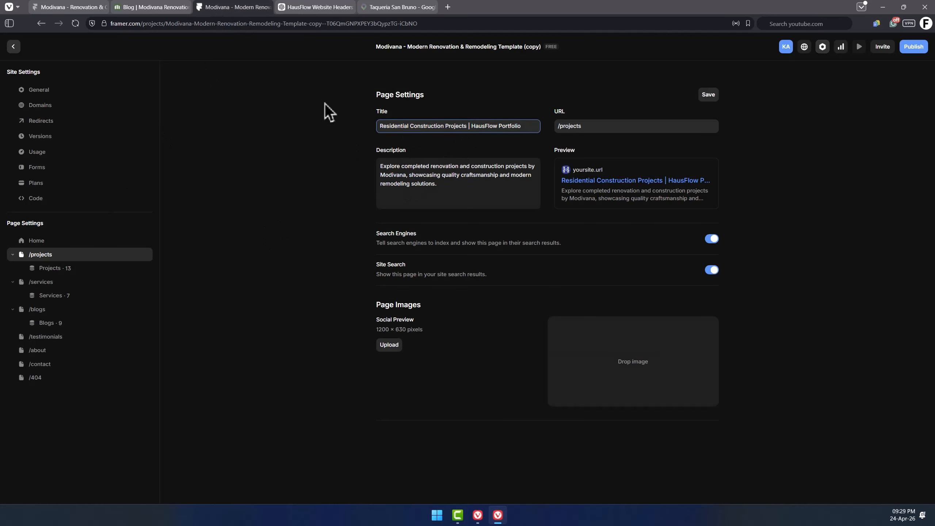
Copy the Projects page meta description from ChatGPT and paste it as the /projects page description.
click(300, 11)
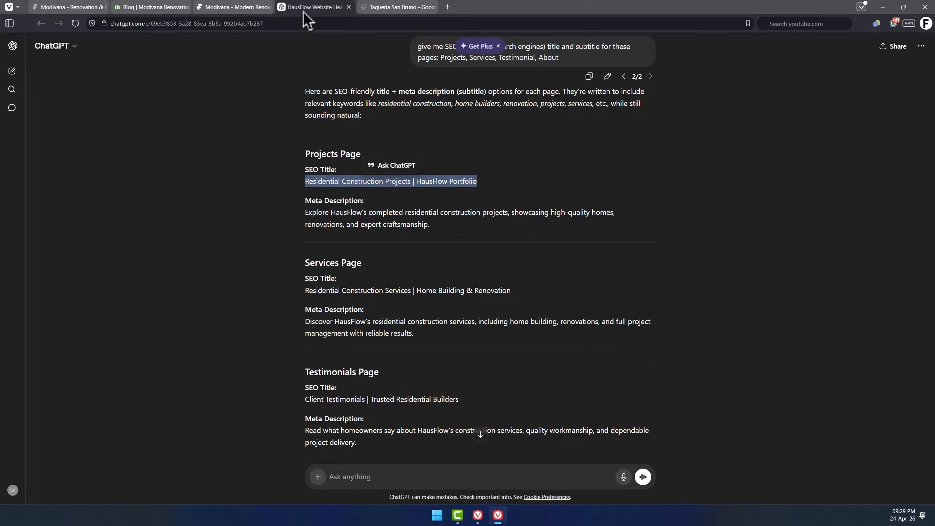
triple_click(344, 212)
triple_click(479, 188)
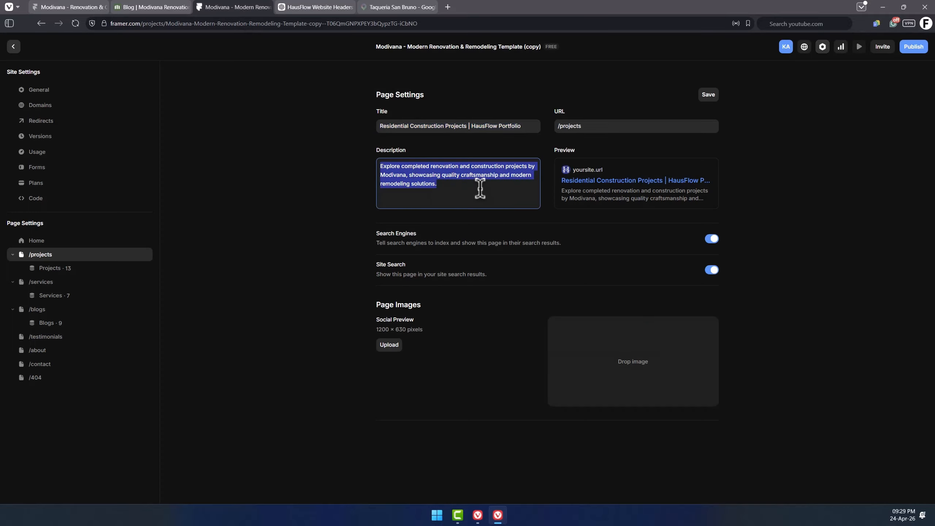
key(ctrl+v)
Replace Modivana with HausFlow in the Projects CMS page title.
click(37, 350)
click(51, 269)
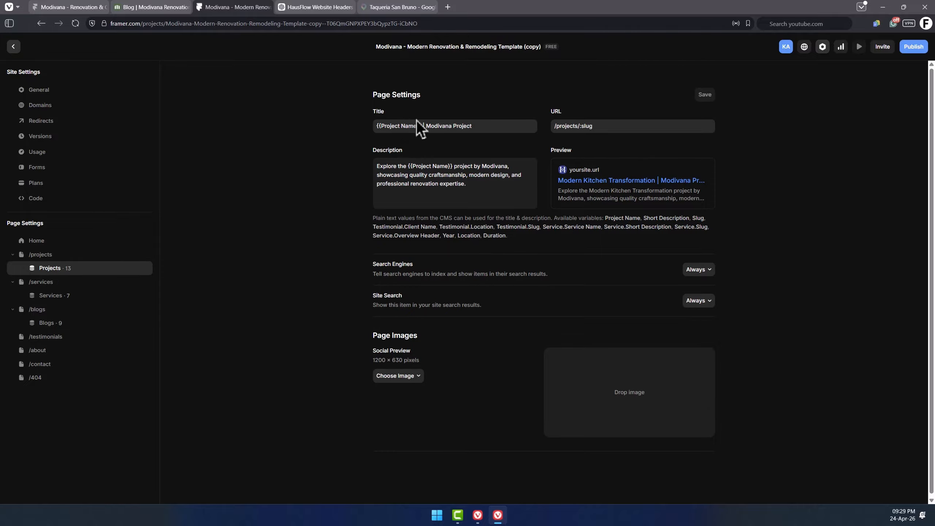
click(404, 126)
double_click(442, 126)
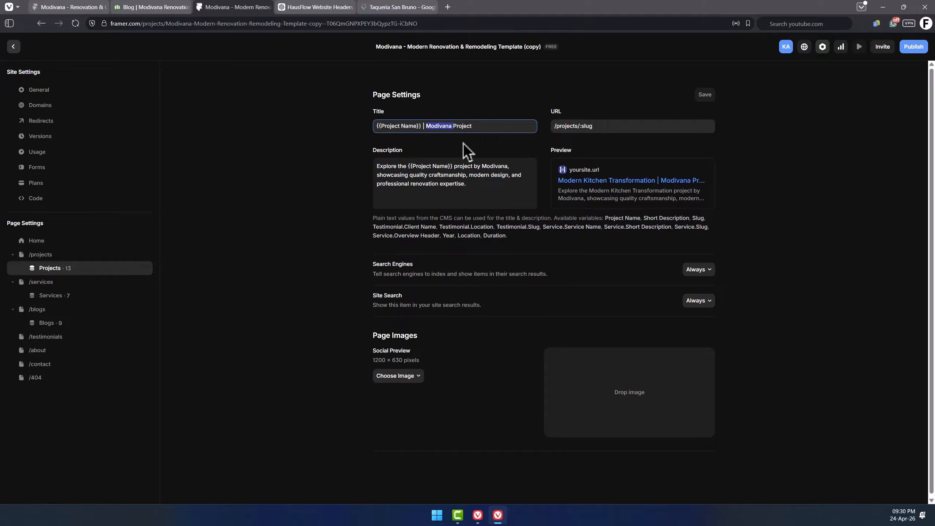
text(HausFlow)
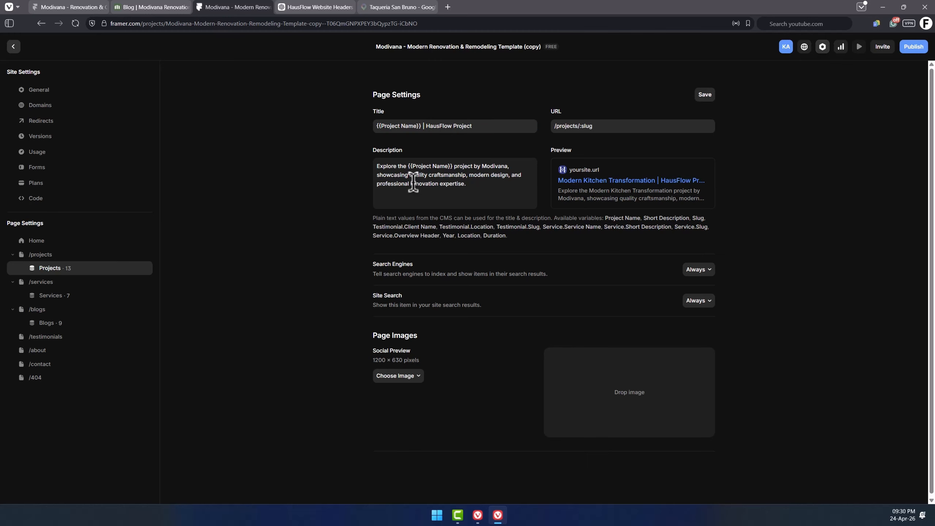
Replace Modivana with HausFlow in the Projects CMS page description.
double_click(495, 166)
text(HausFlo)
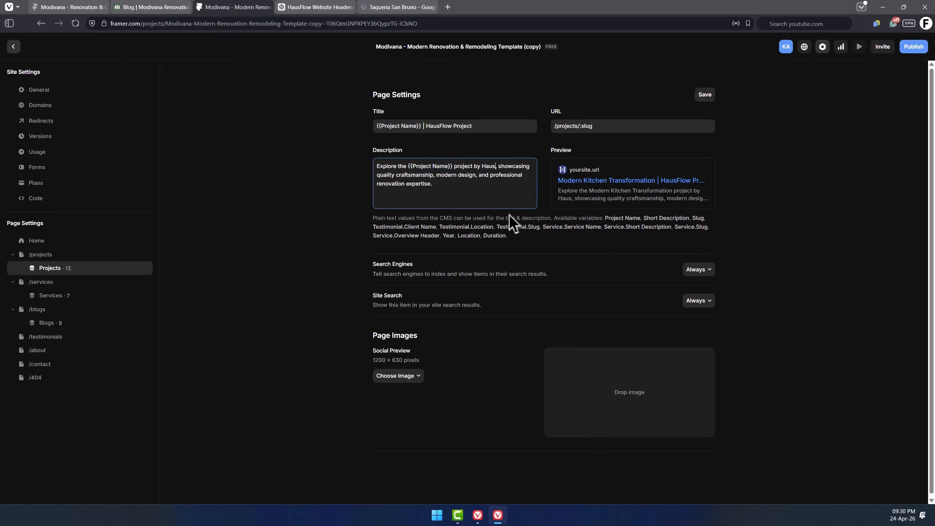
text(w)
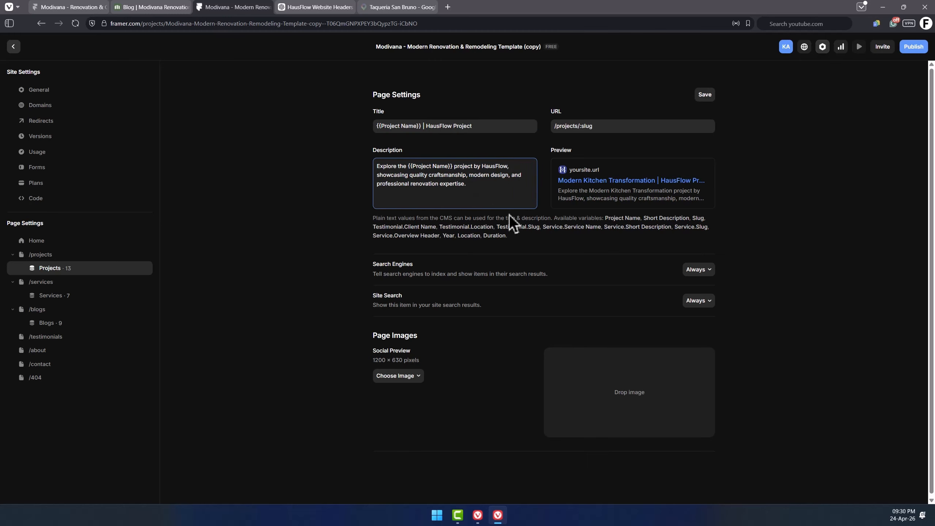
click(472, 184)
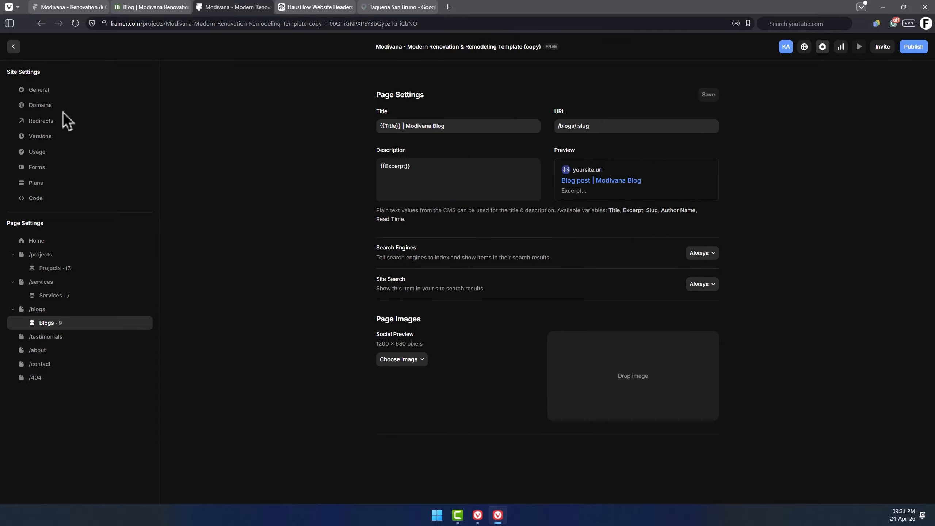
Publish the site from the Domains settings.
click(46, 106)
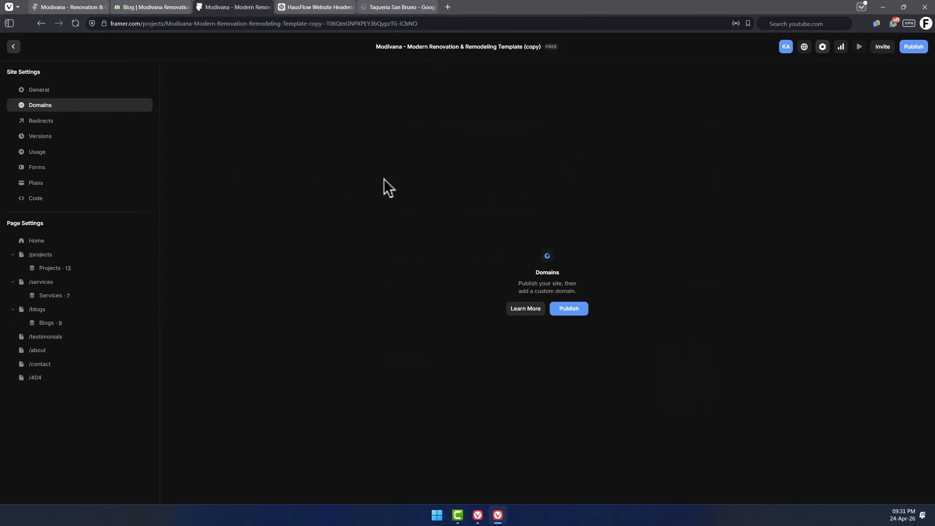
click(577, 311)
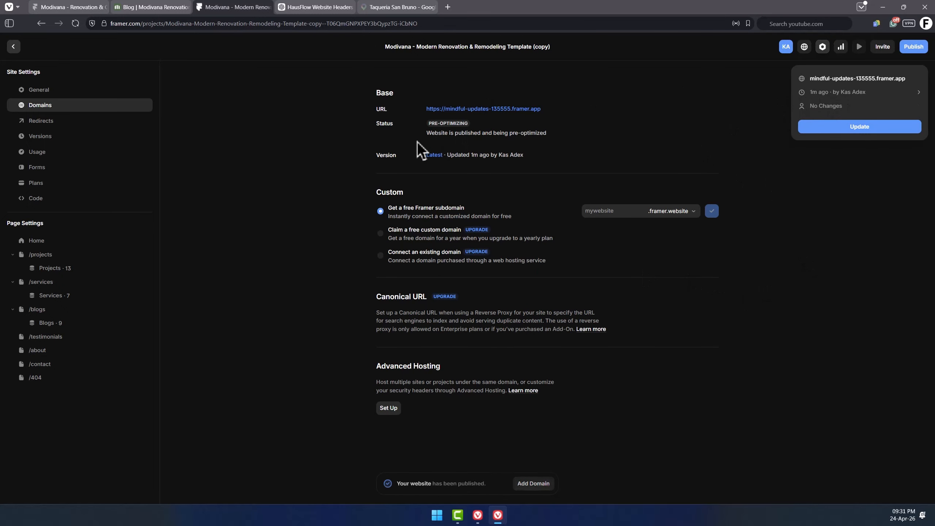
click(342, 126)
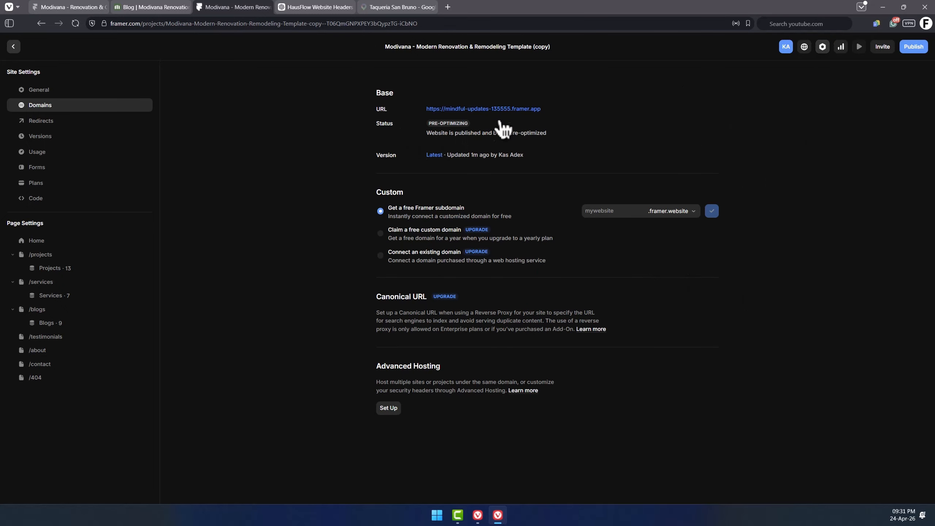